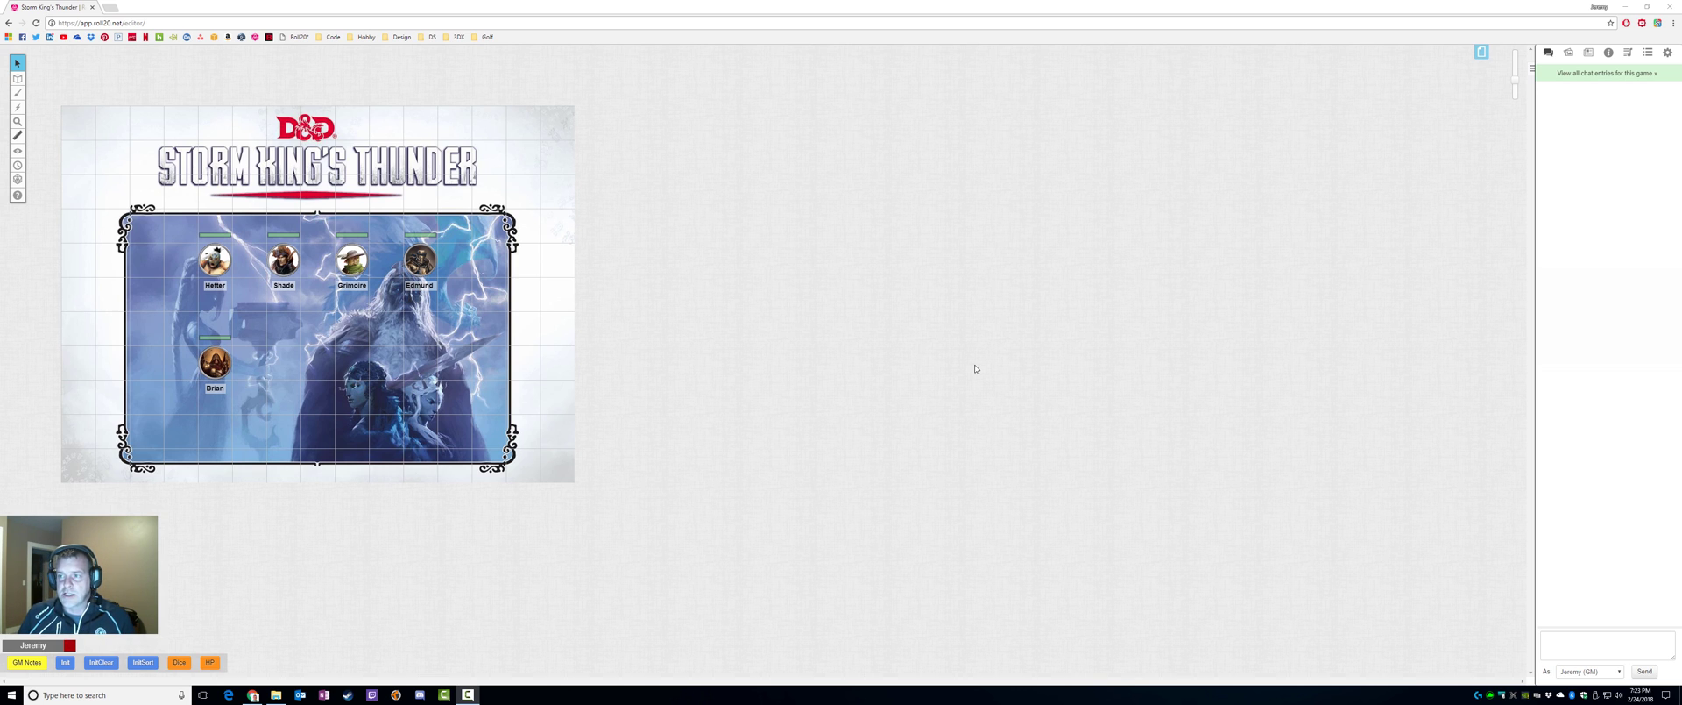
Show the journal, collapse the Magic Items A folder, and expand the Treasure Tables folder to view its handouts.
{"action": "left_click", "coordinate": [1588, 53]}
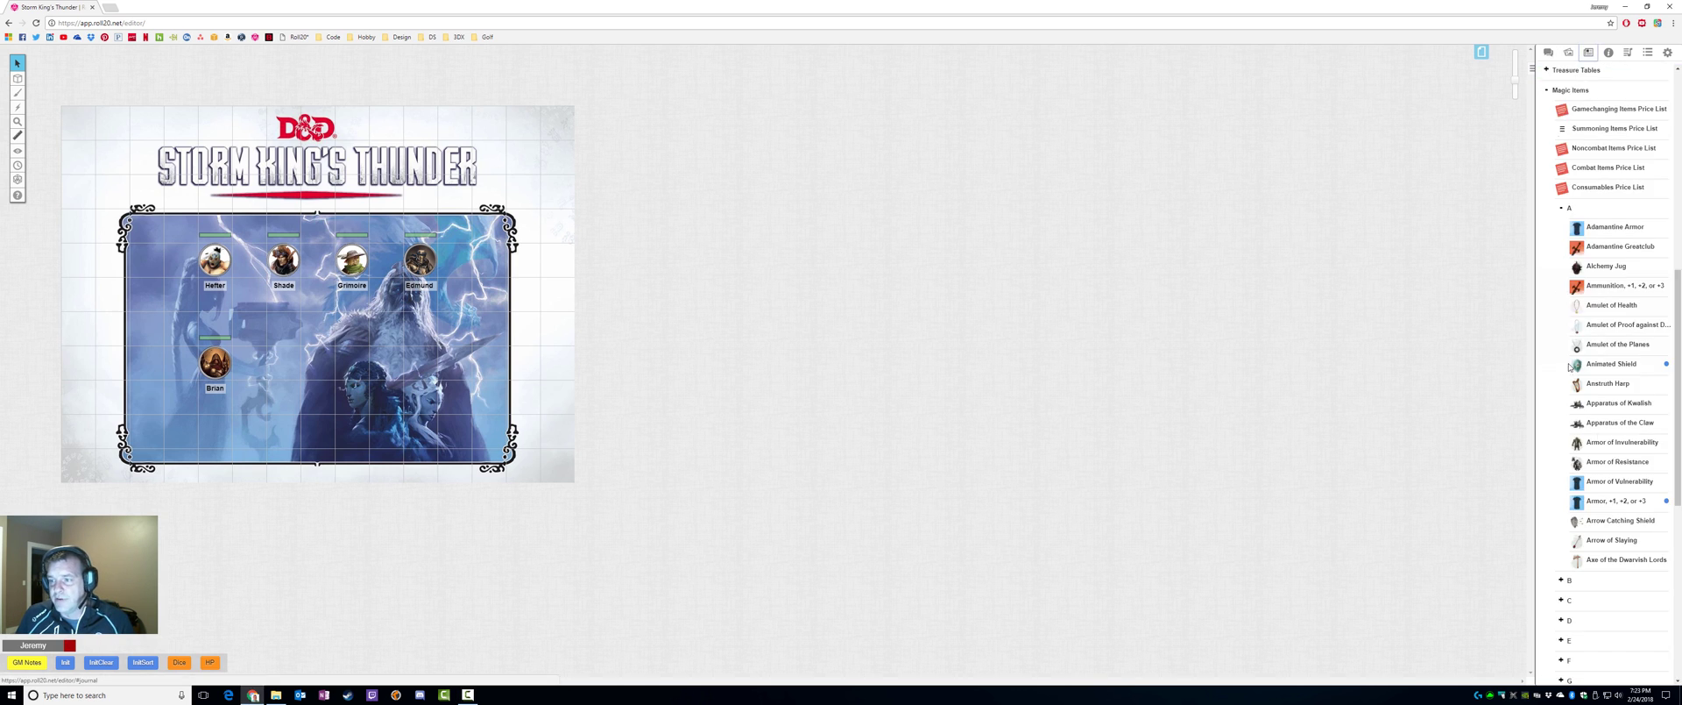
{"action": "left_click", "coordinate": [1565, 207]}
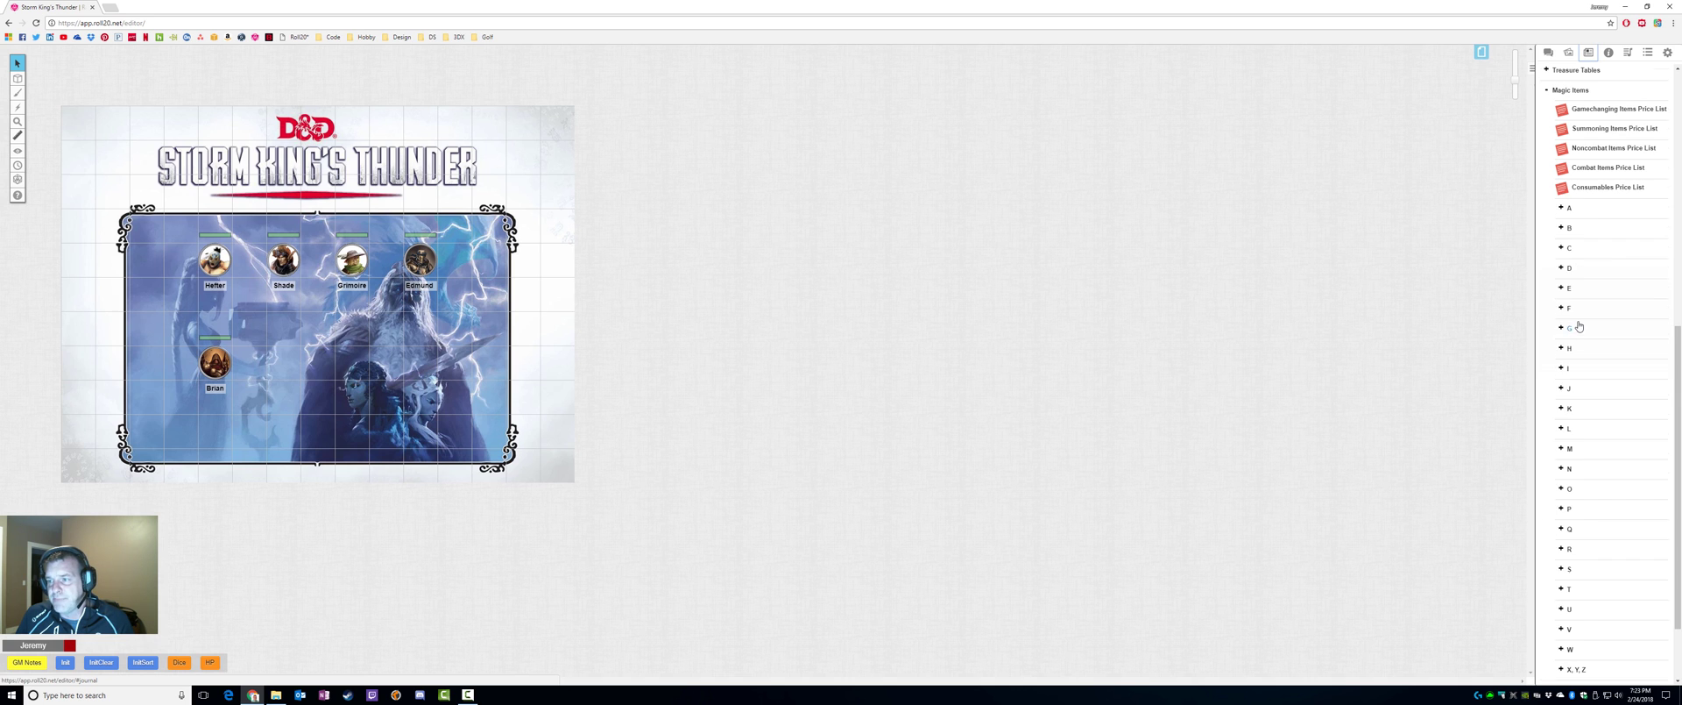
{"action": "scroll", "coordinate": [1577, 330], "scroll_direction": "up", "scroll_amount": 4}
{"action": "left_click", "coordinate": [1569, 412]}
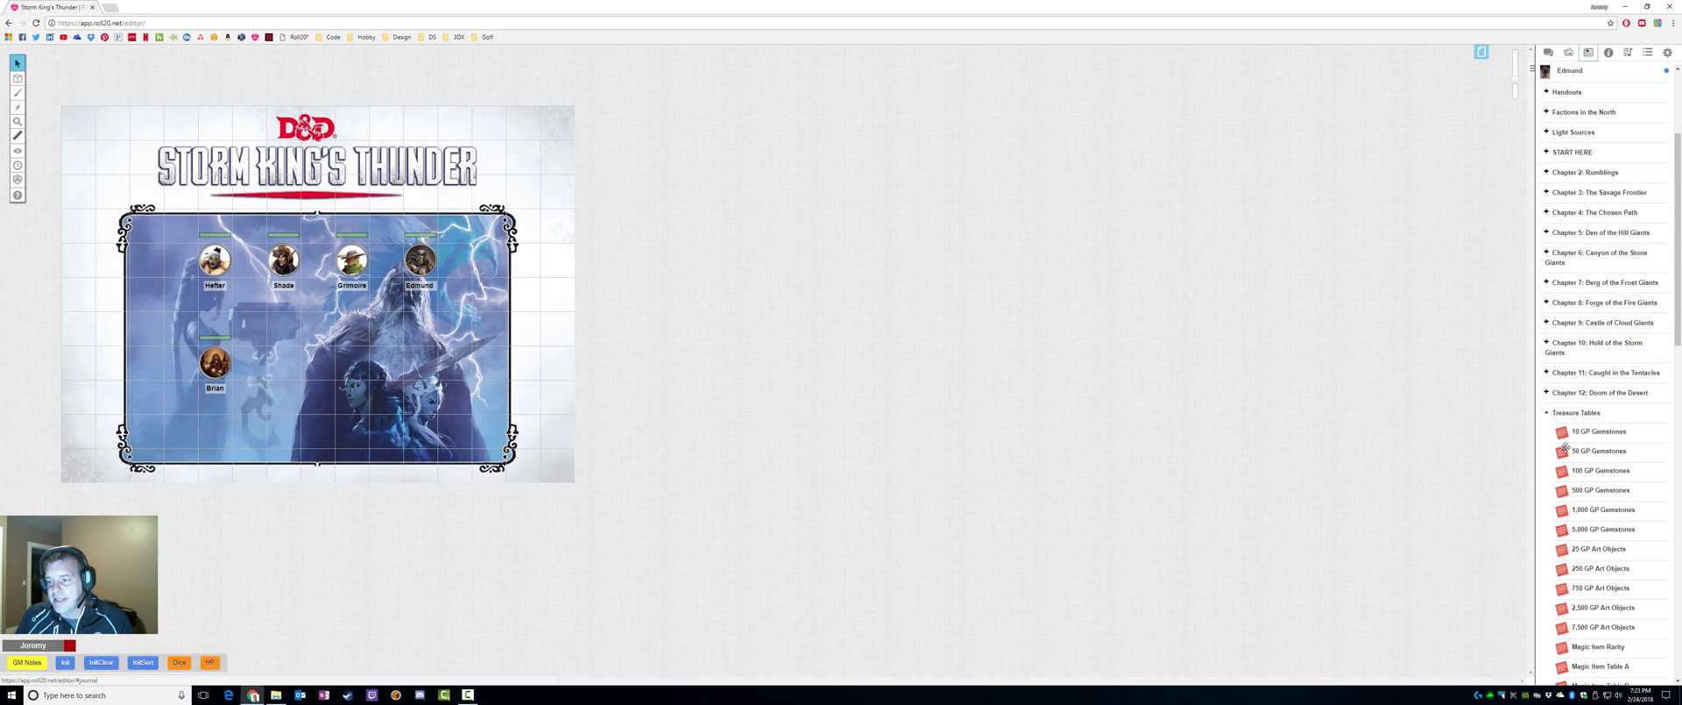
{"action": "scroll", "coordinate": [1560, 490], "scroll_direction": "down", "scroll_amount": 3}
{"action": "scroll", "coordinate": [1559, 493], "scroll_direction": "down", "scroll_amount": 3}
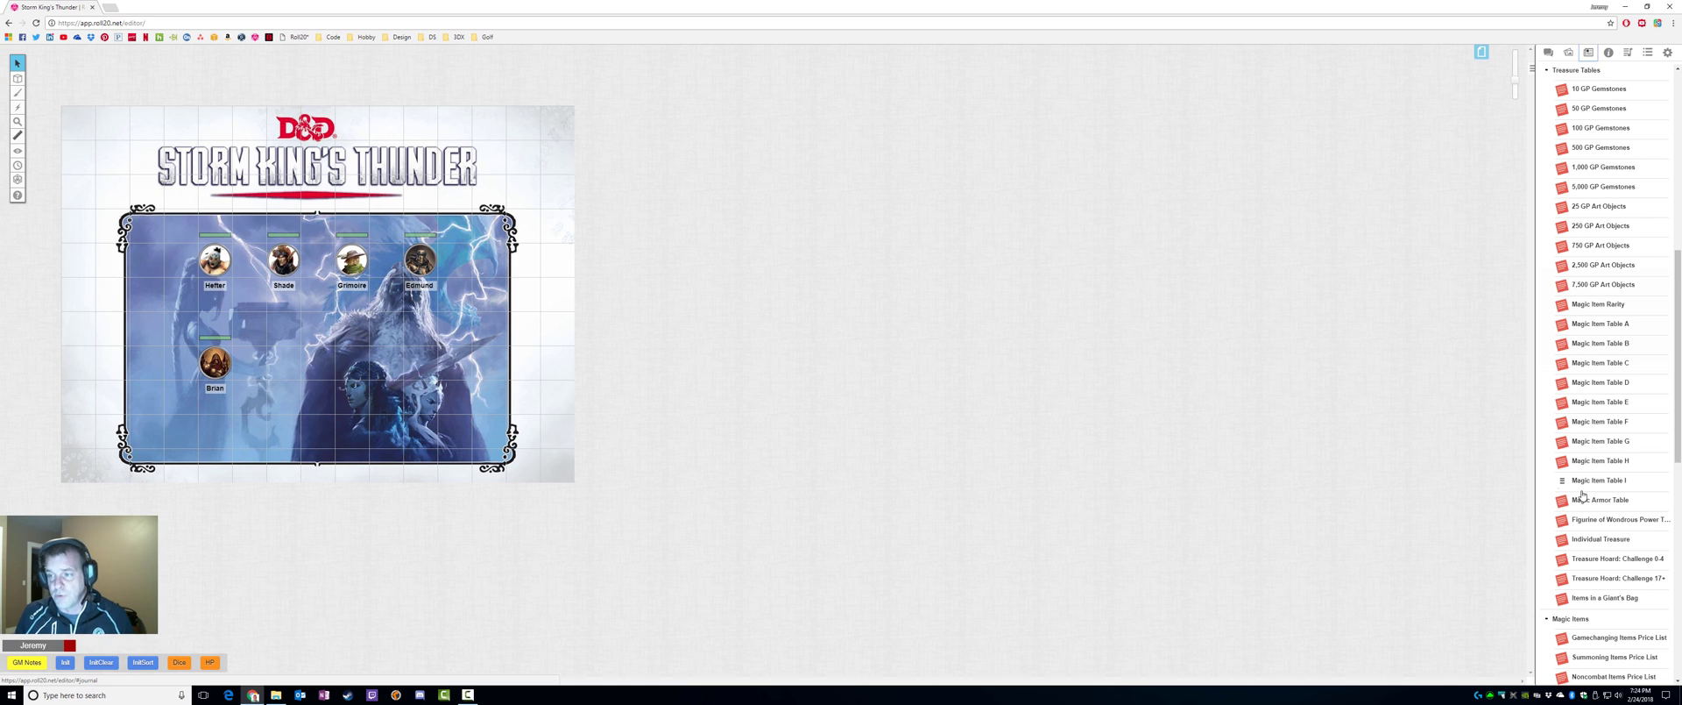
{"action": "scroll", "coordinate": [1626, 421], "scroll_direction": "up", "scroll_amount": 1}
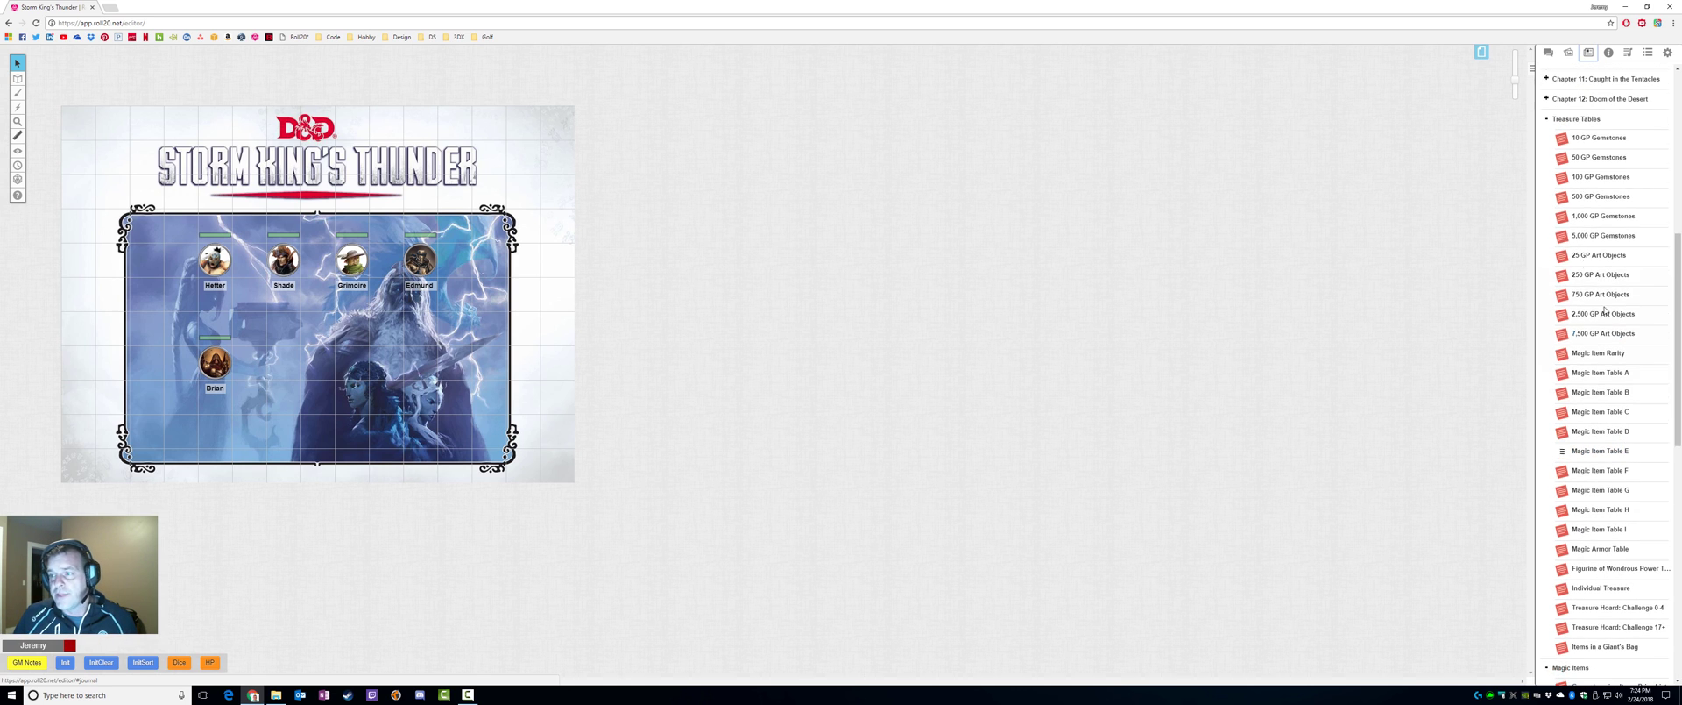
Open the 10 GP Gemstones and Magic Item Table B handouts, narrow the gemstones window, and arrange both side by side.
{"action": "left_click", "coordinate": [1603, 138]}
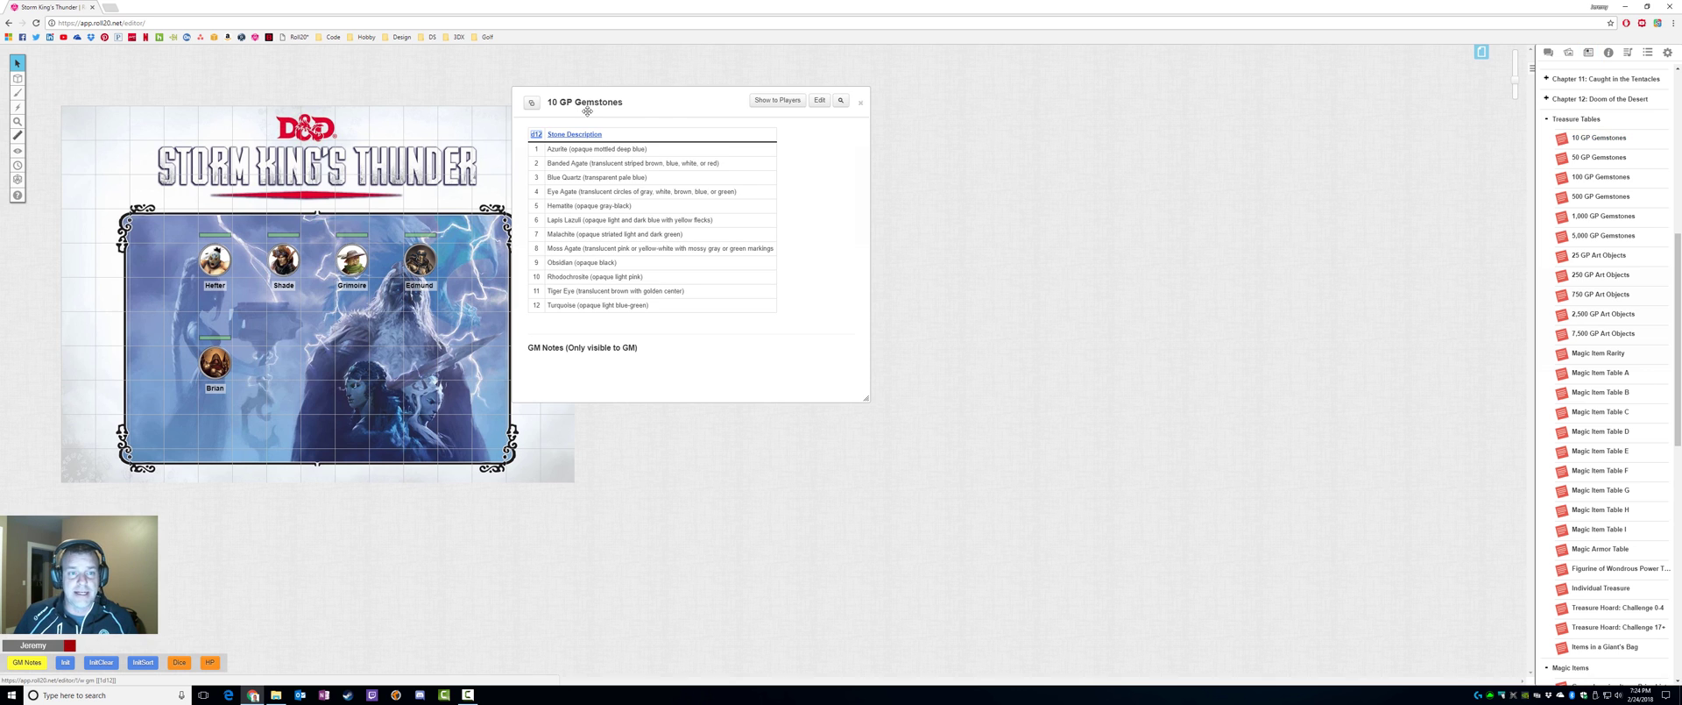
{"action": "left_click", "coordinate": [1604, 391]}
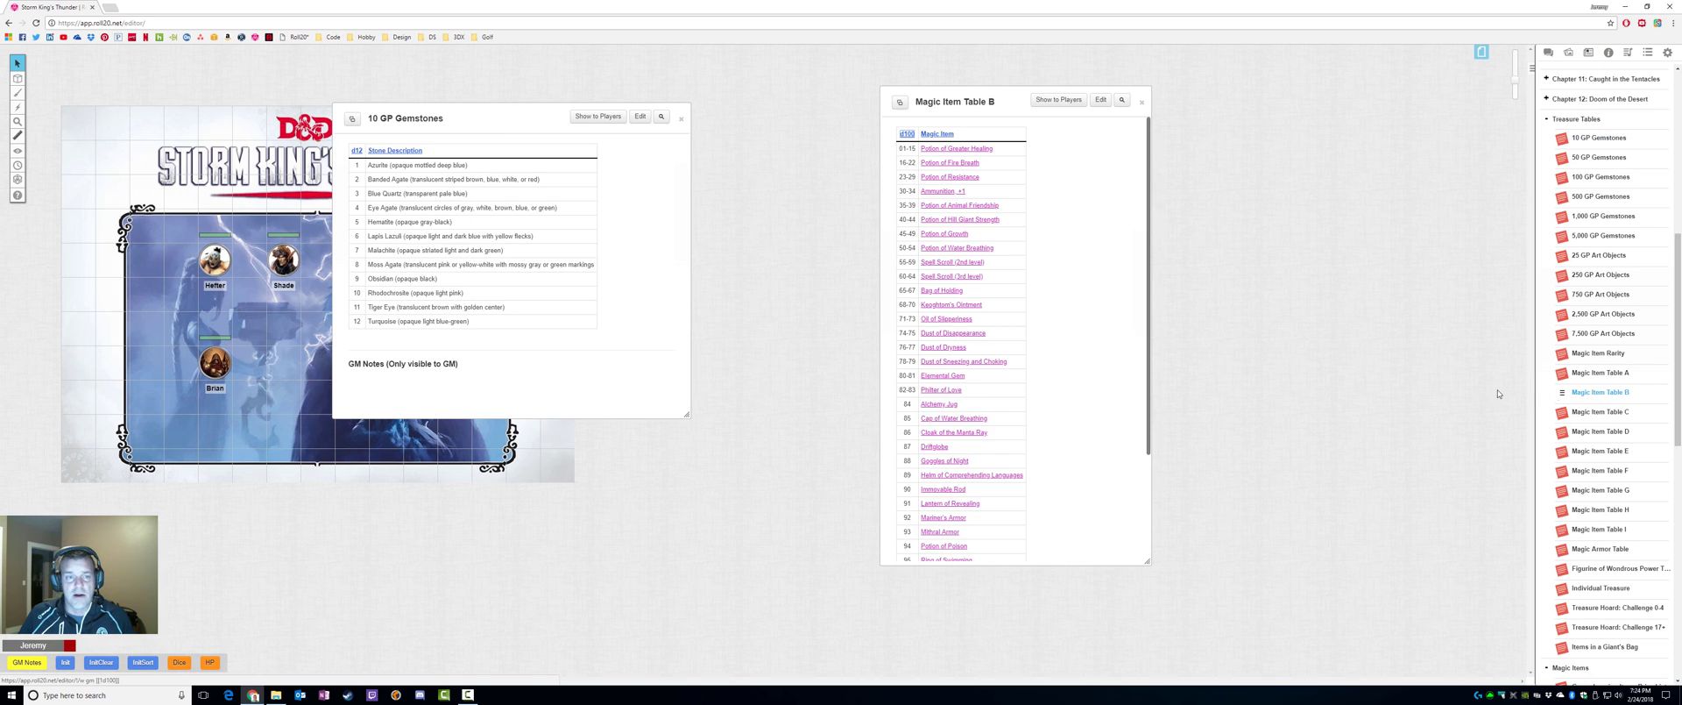
{"action": "left_click_drag", "start_coordinate": [999, 101], "coordinate": [819, 113]}
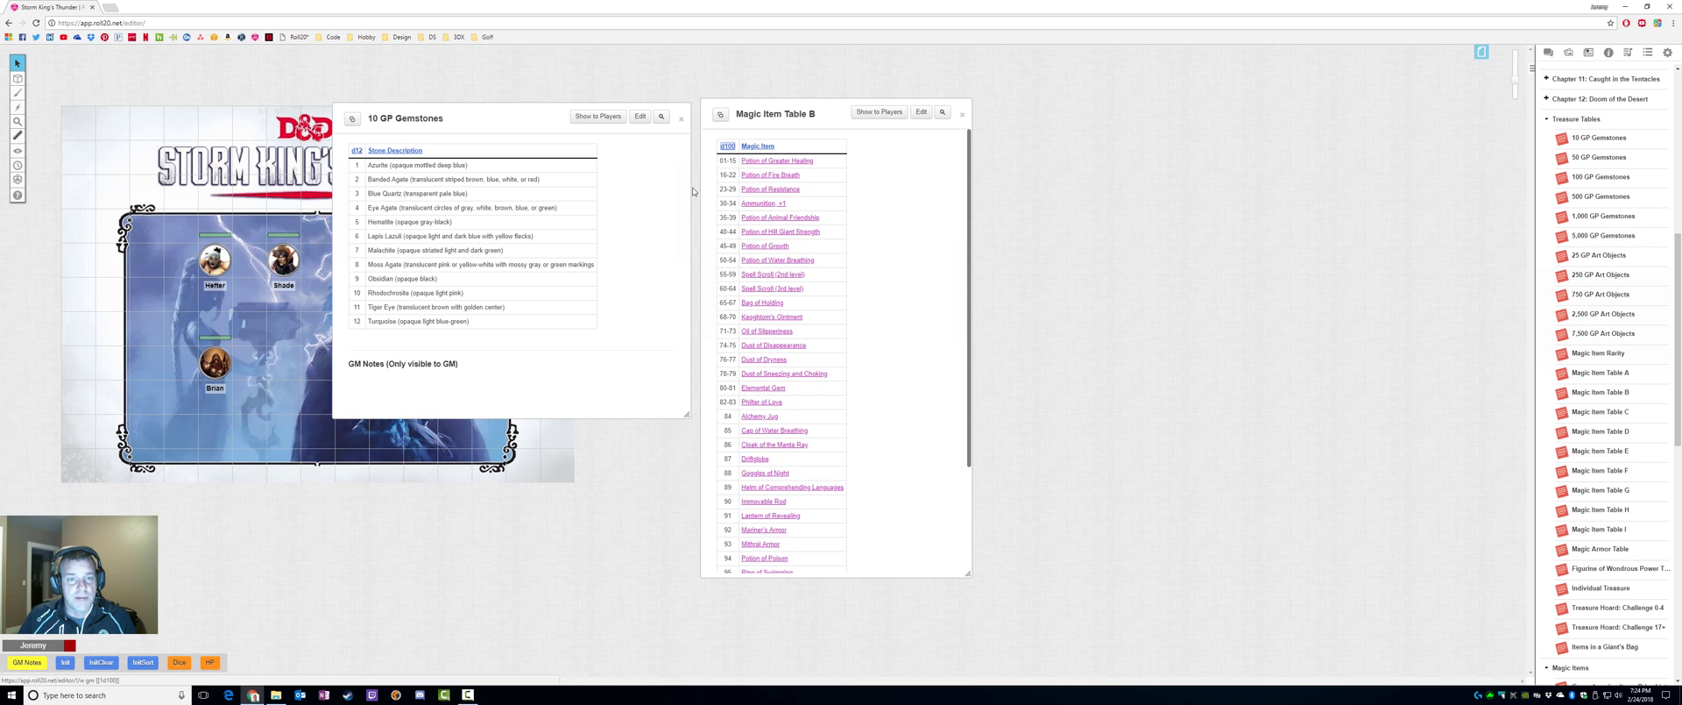
{"action": "left_click_drag", "start_coordinate": [689, 187], "coordinate": [622, 187]}
{"action": "left_click_drag", "start_coordinate": [803, 103], "coordinate": [768, 109]}
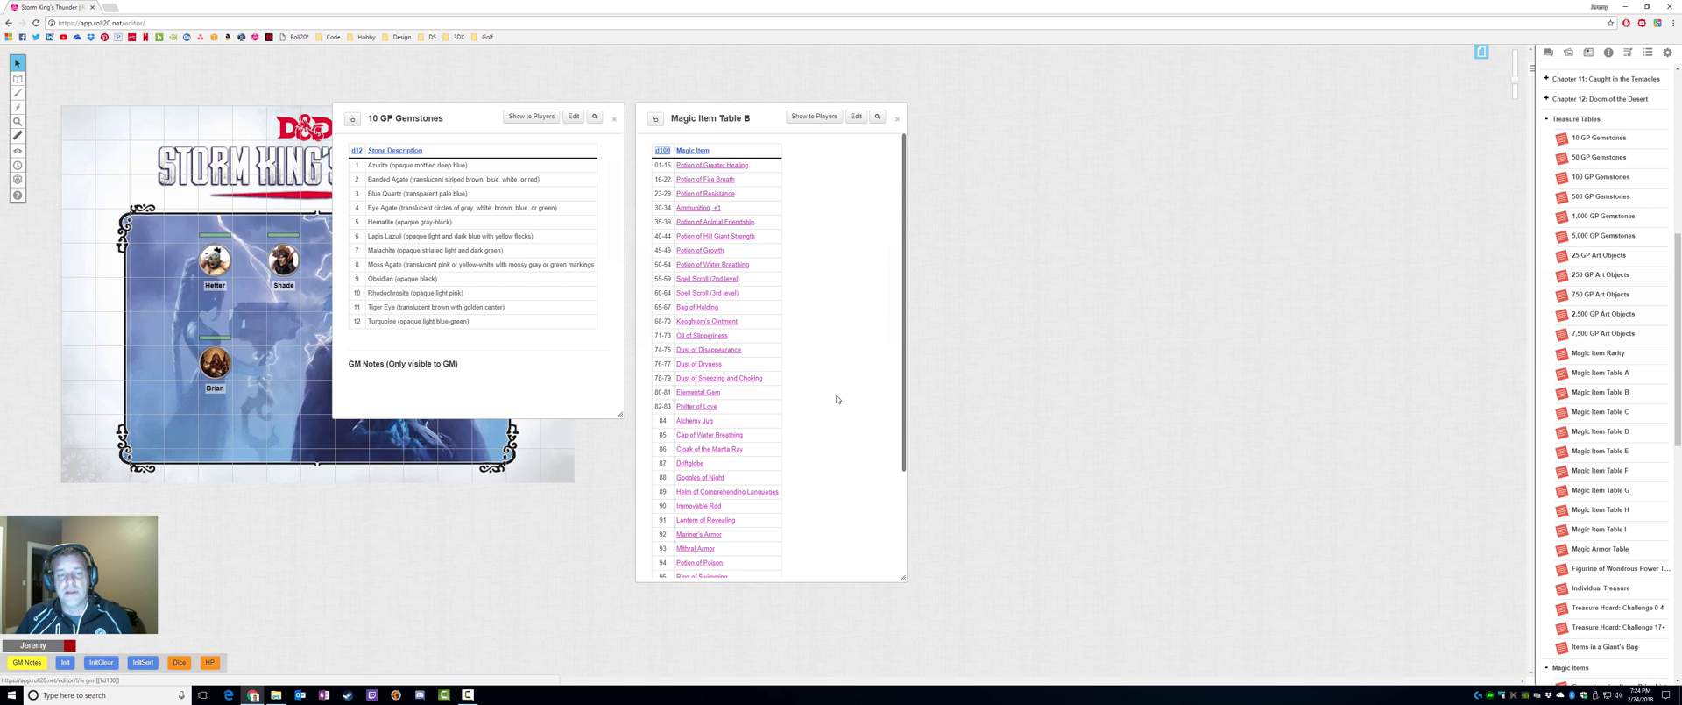
Show the chat and roll the d12 on 10 GP Gemstones and the d100 on Magic Item Table B.
{"action": "left_click", "coordinate": [1549, 52]}
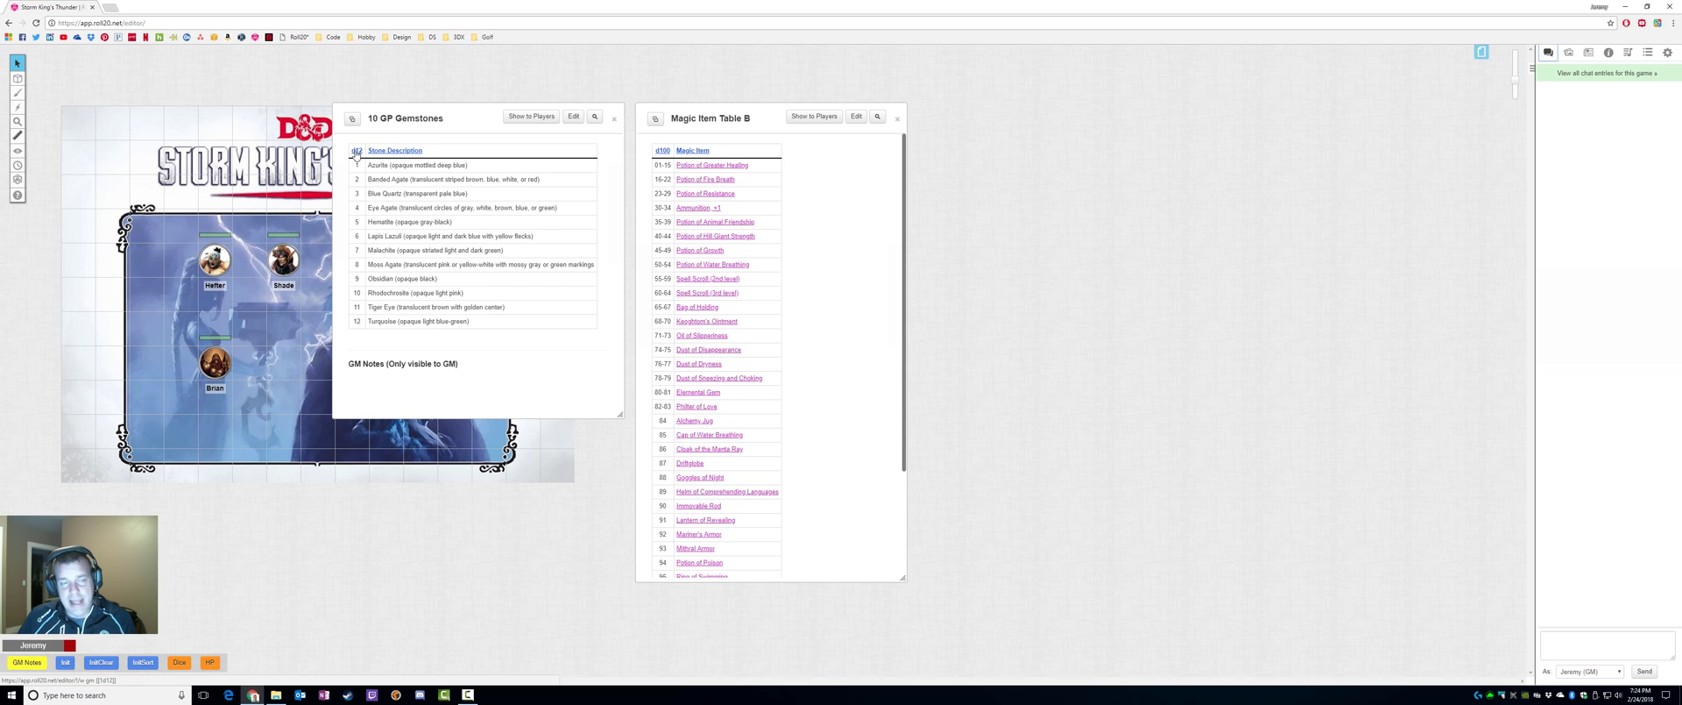
{"action": "left_click", "coordinate": [356, 152]}
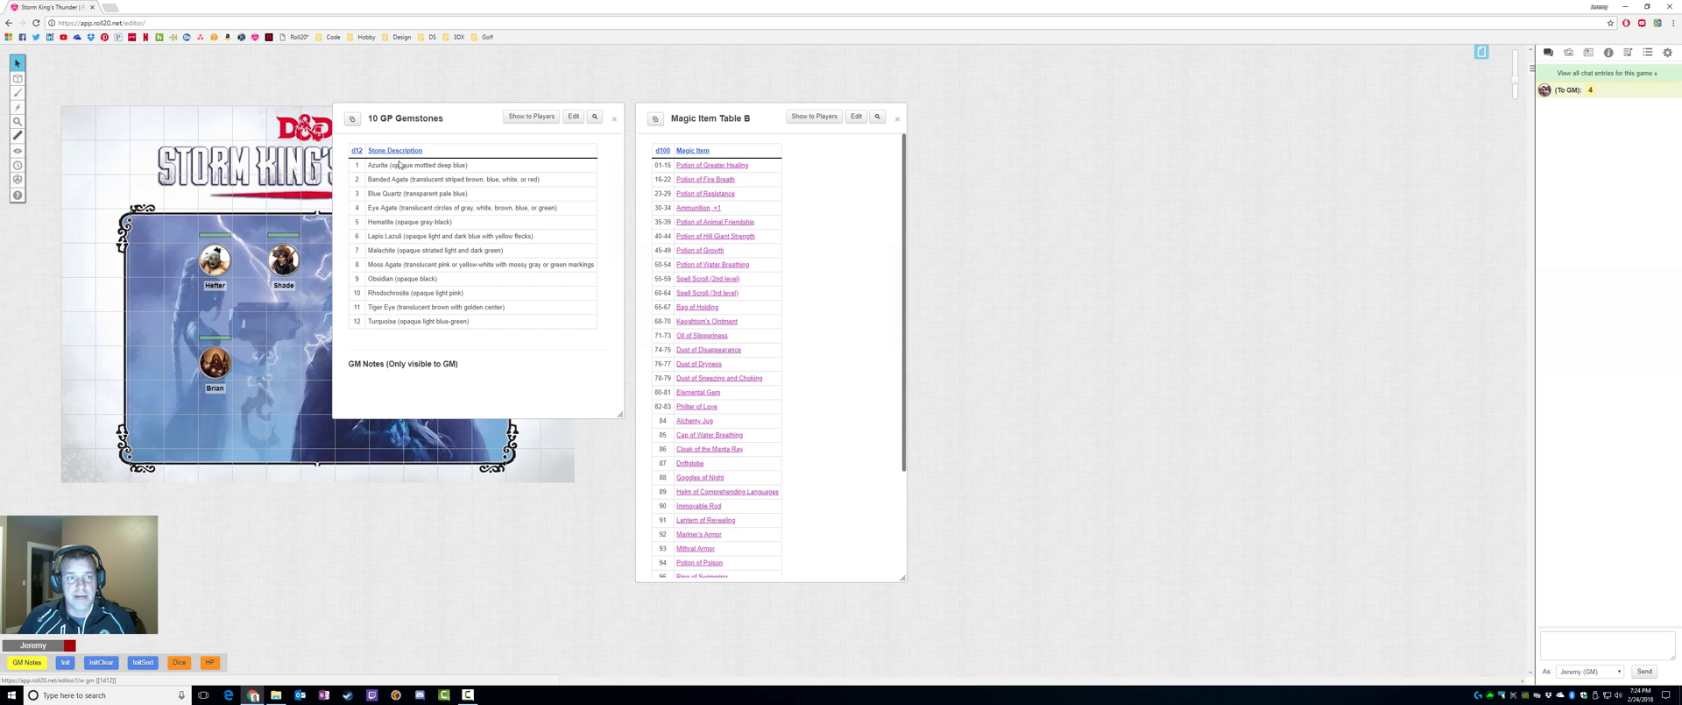
{"action": "left_click", "coordinate": [662, 150]}
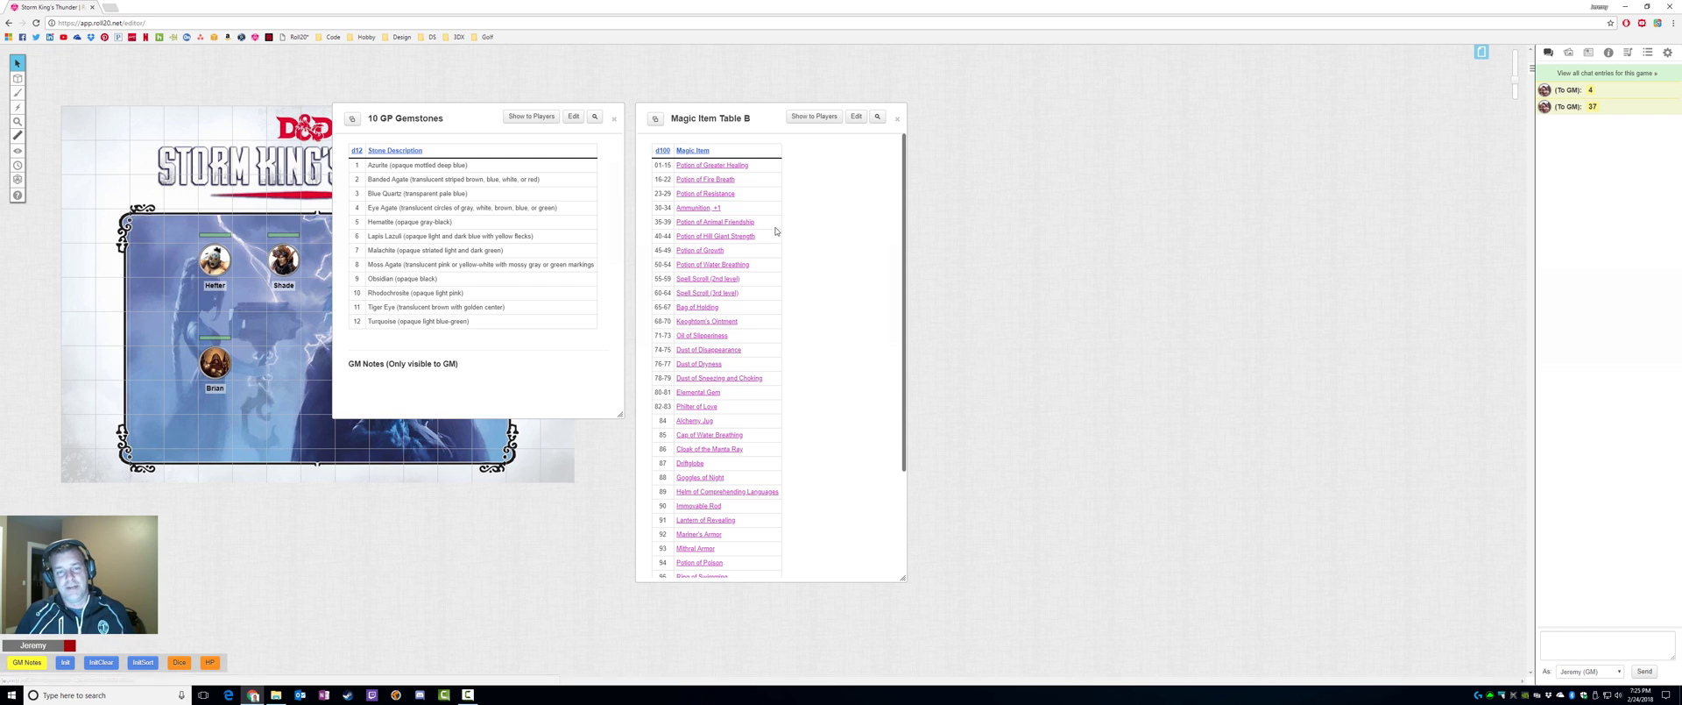
Open the Potion of Animal Friendship handout beside Magic Item Table B, and collapse the journal's Treasure Tables folder.
{"action": "left_click", "coordinate": [744, 221]}
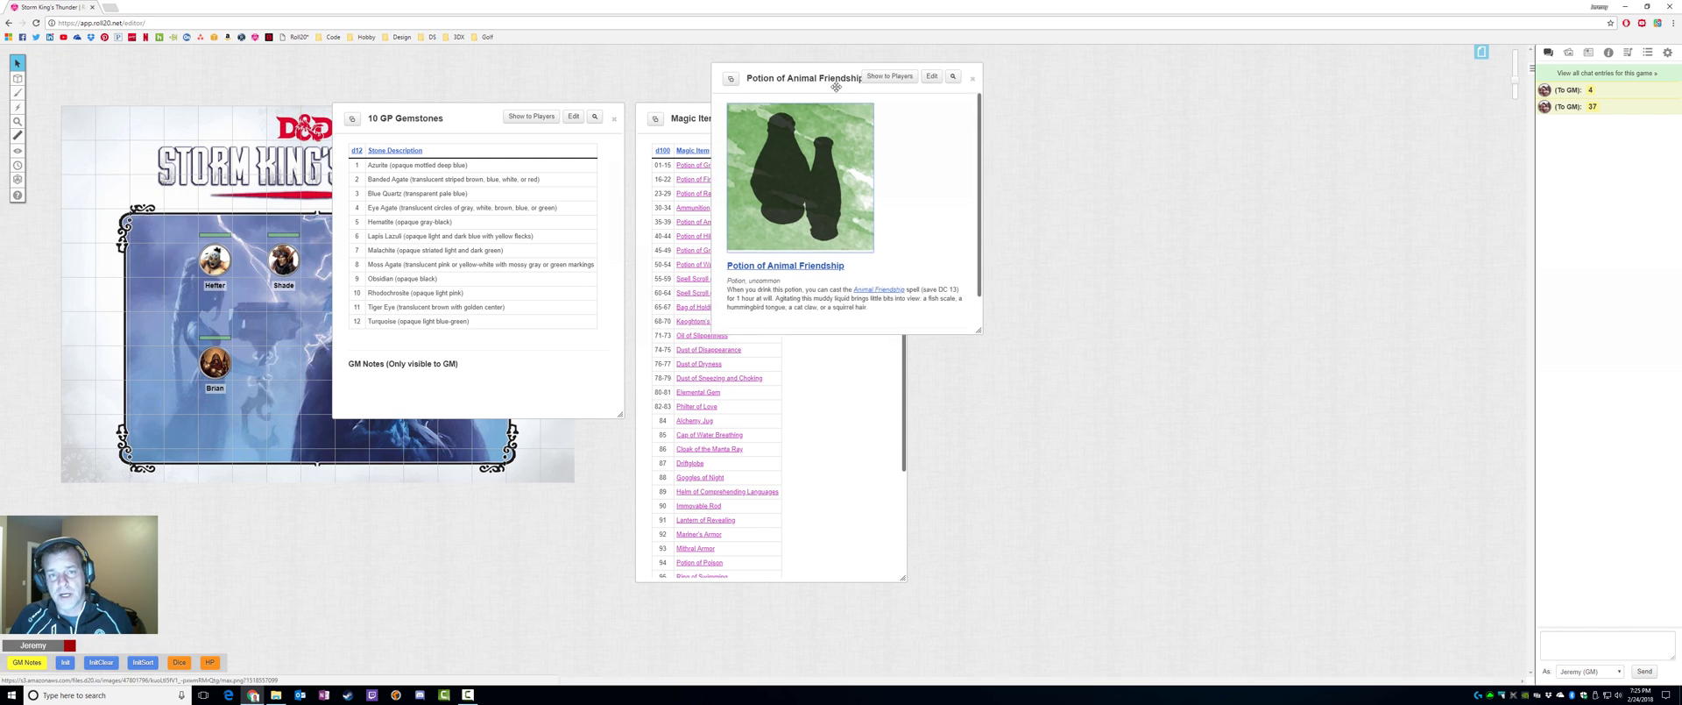
{"action": "left_click_drag", "start_coordinate": [788, 74], "coordinate": [1079, 103]}
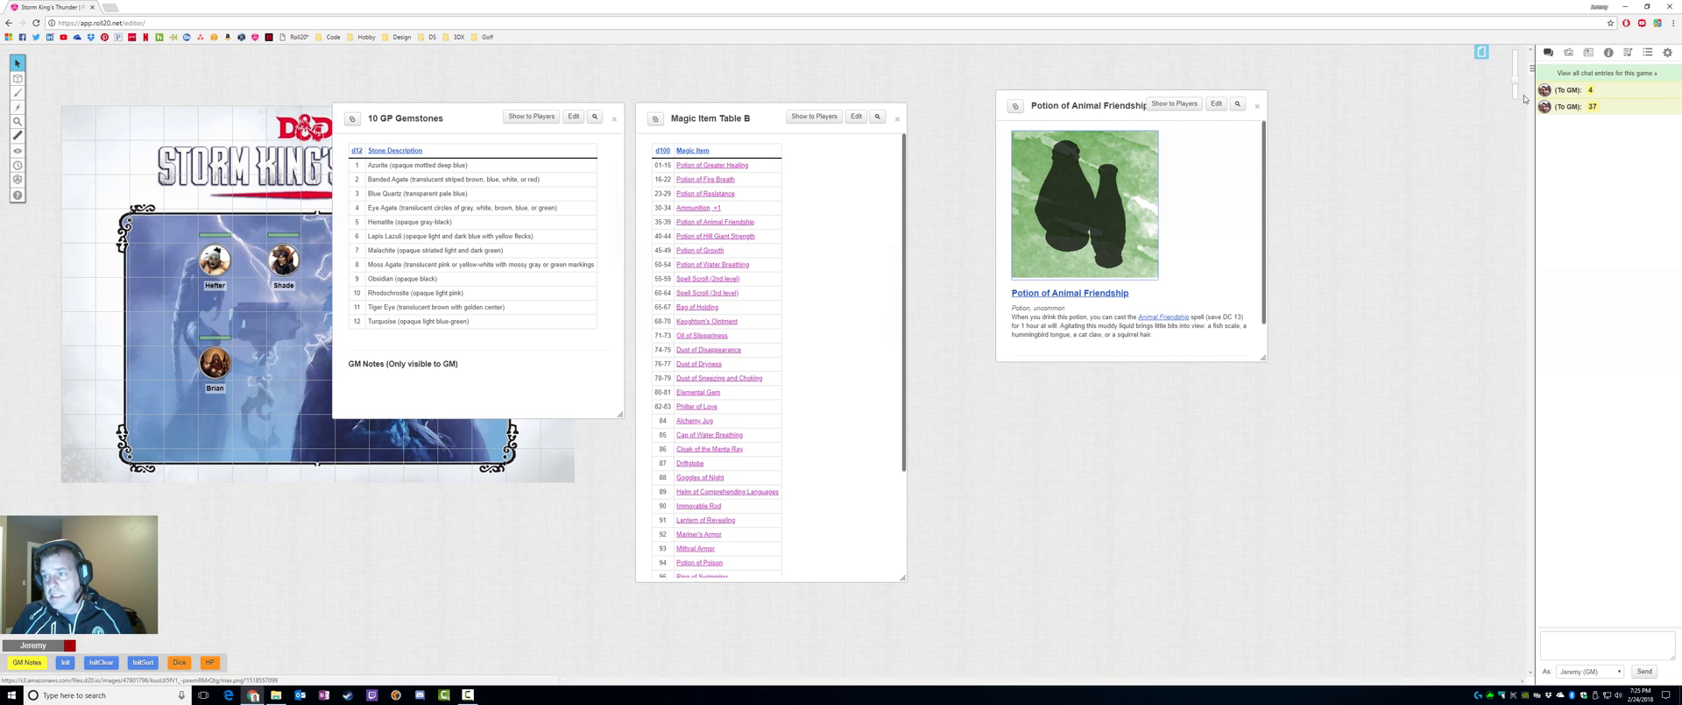
{"action": "left_click", "coordinate": [1588, 54]}
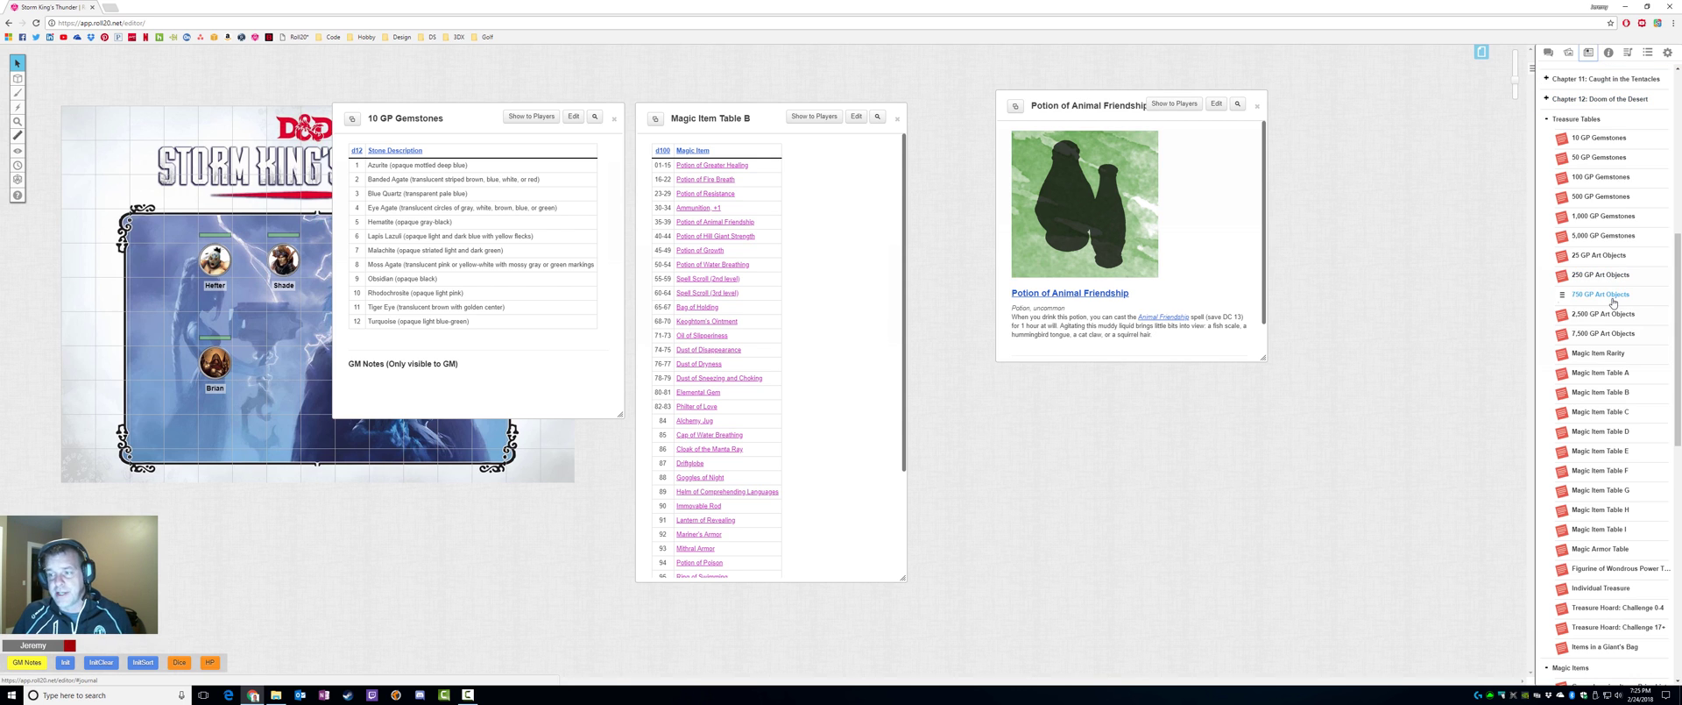
{"action": "left_click", "coordinate": [1547, 118]}
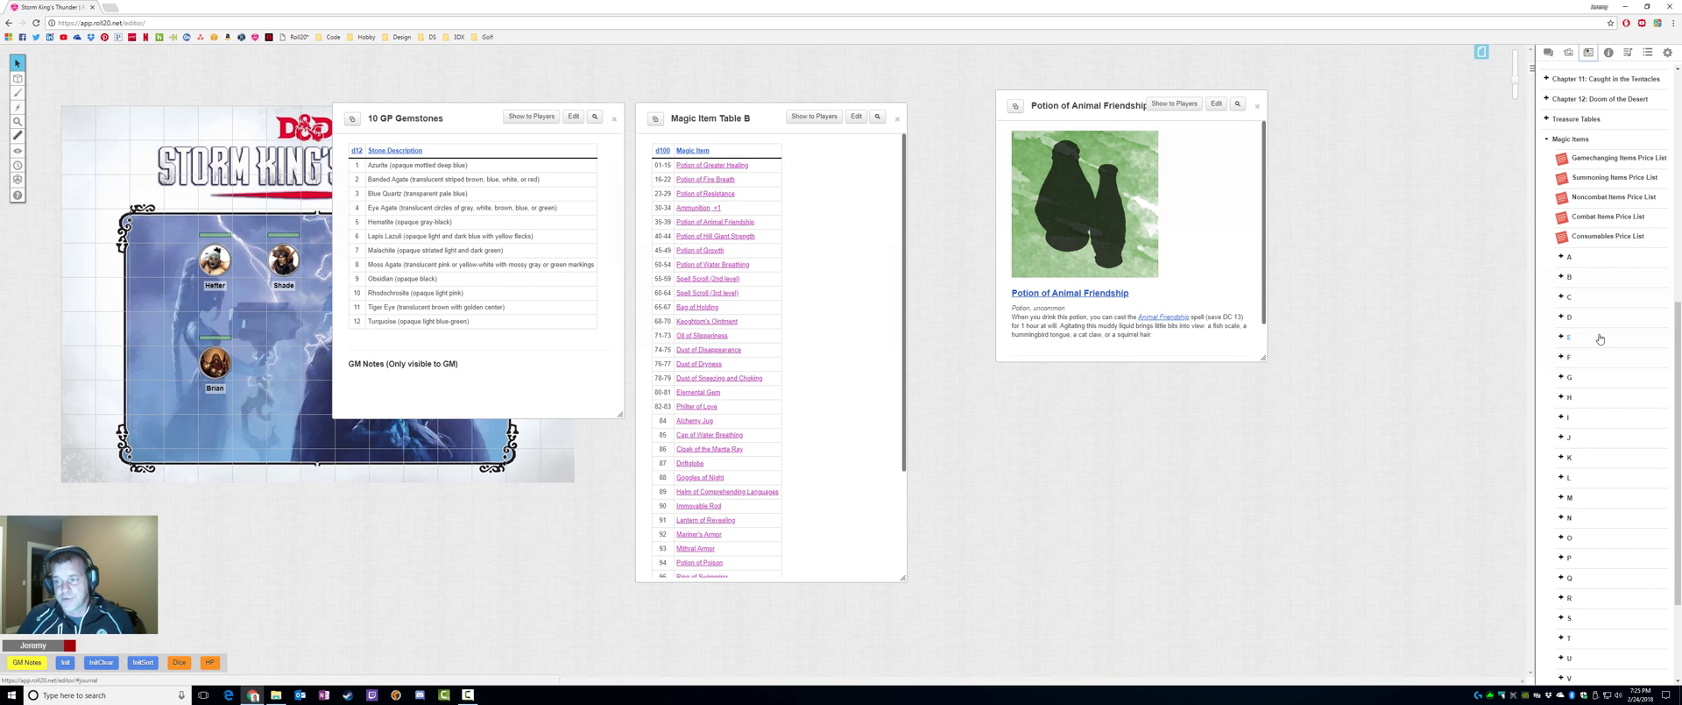
Open the compendium entry linked from the Potion of Animal Friendship title, move it aside, and bring the potion's handout to the front.
{"action": "left_click", "coordinate": [1101, 299]}
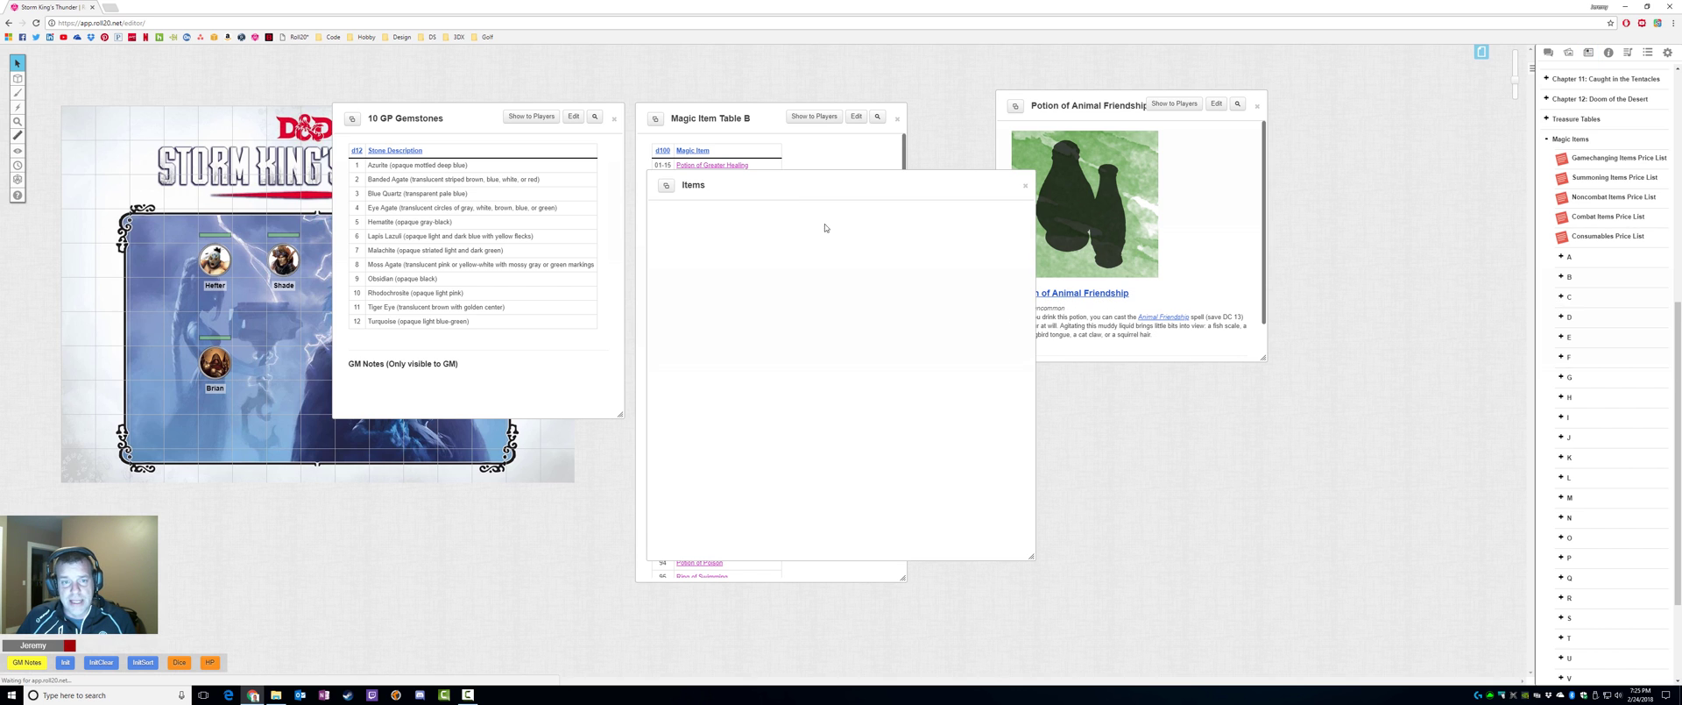
{"action": "left_click_drag", "start_coordinate": [860, 180], "coordinate": [1328, 247]}
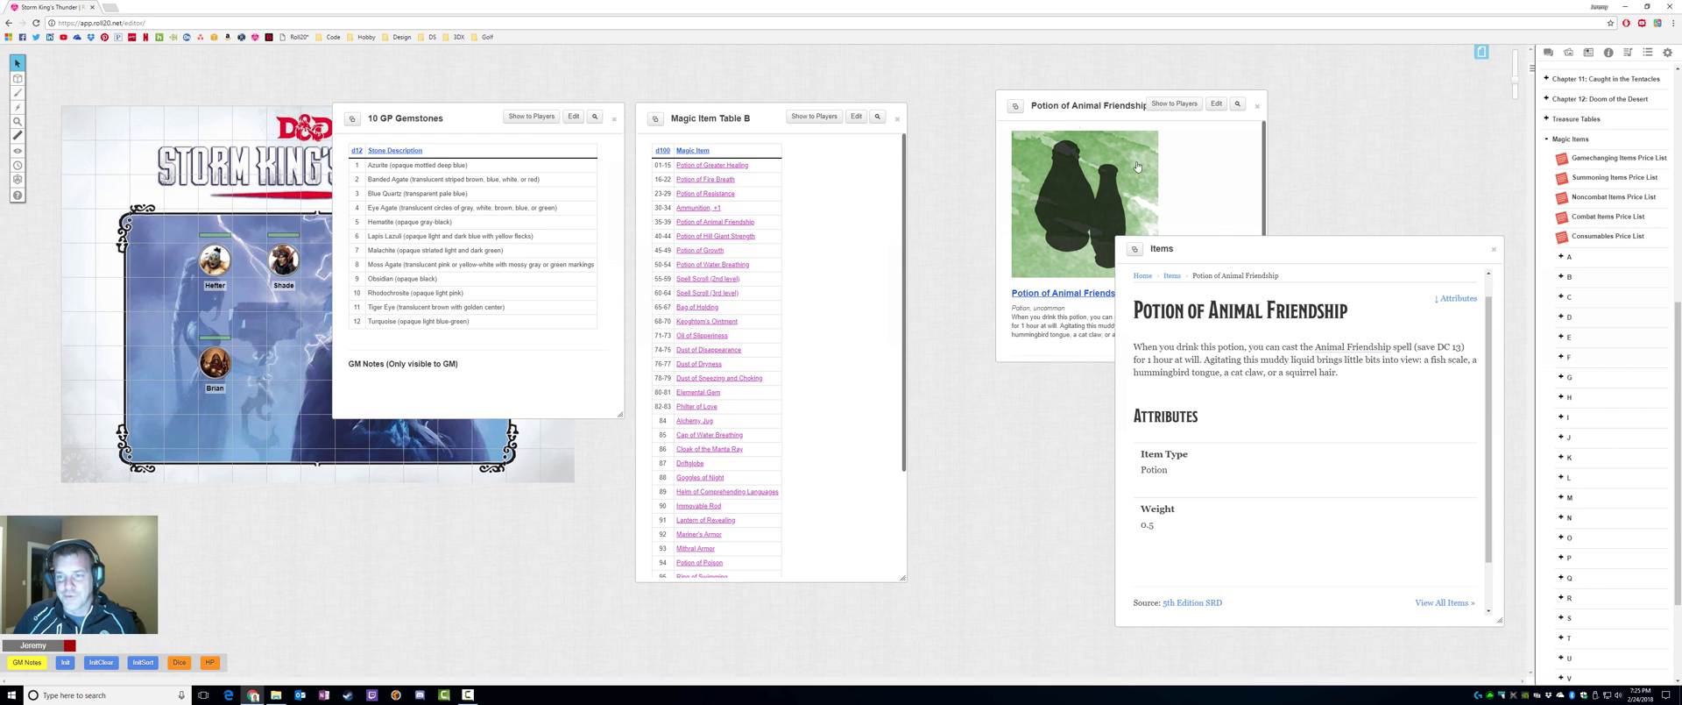
{"action": "left_click_drag", "start_coordinate": [1220, 247], "coordinate": [1209, 223]}
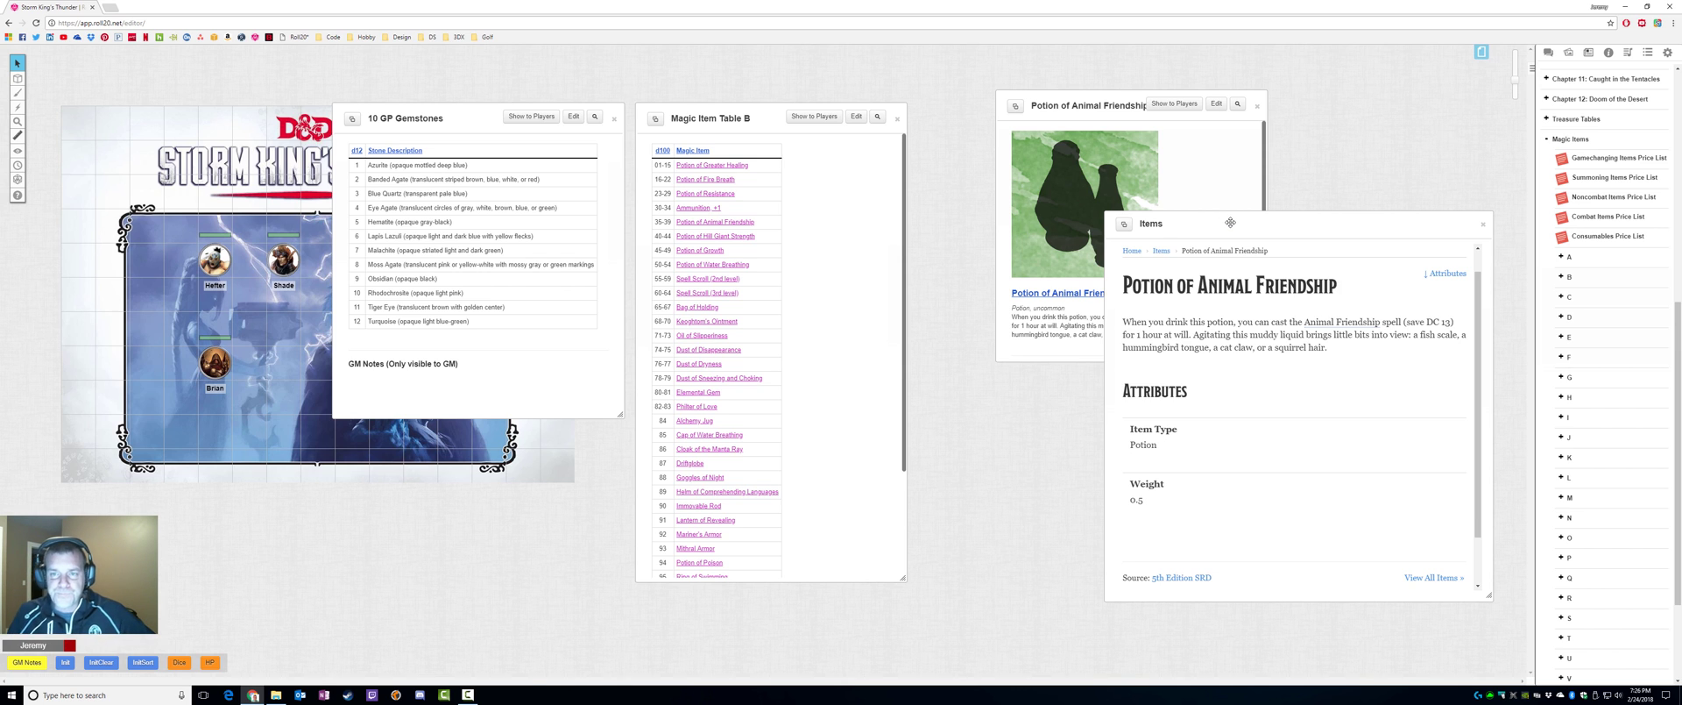
{"action": "left_click", "coordinate": [1216, 177]}
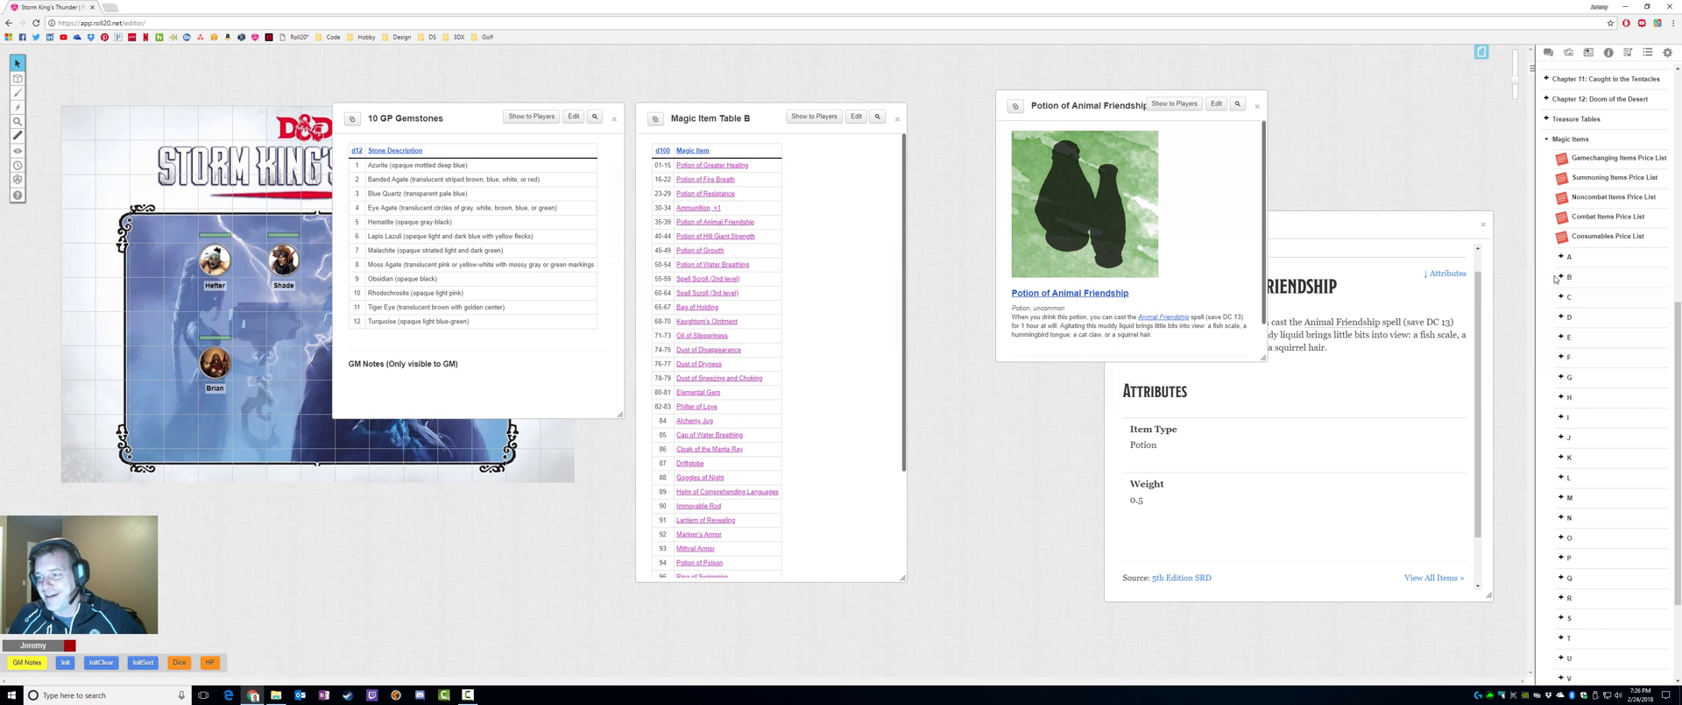
Expand the H folder under Magic Items and open the Horn of Blasting handout at its description.
{"action": "left_click", "coordinate": [1563, 396]}
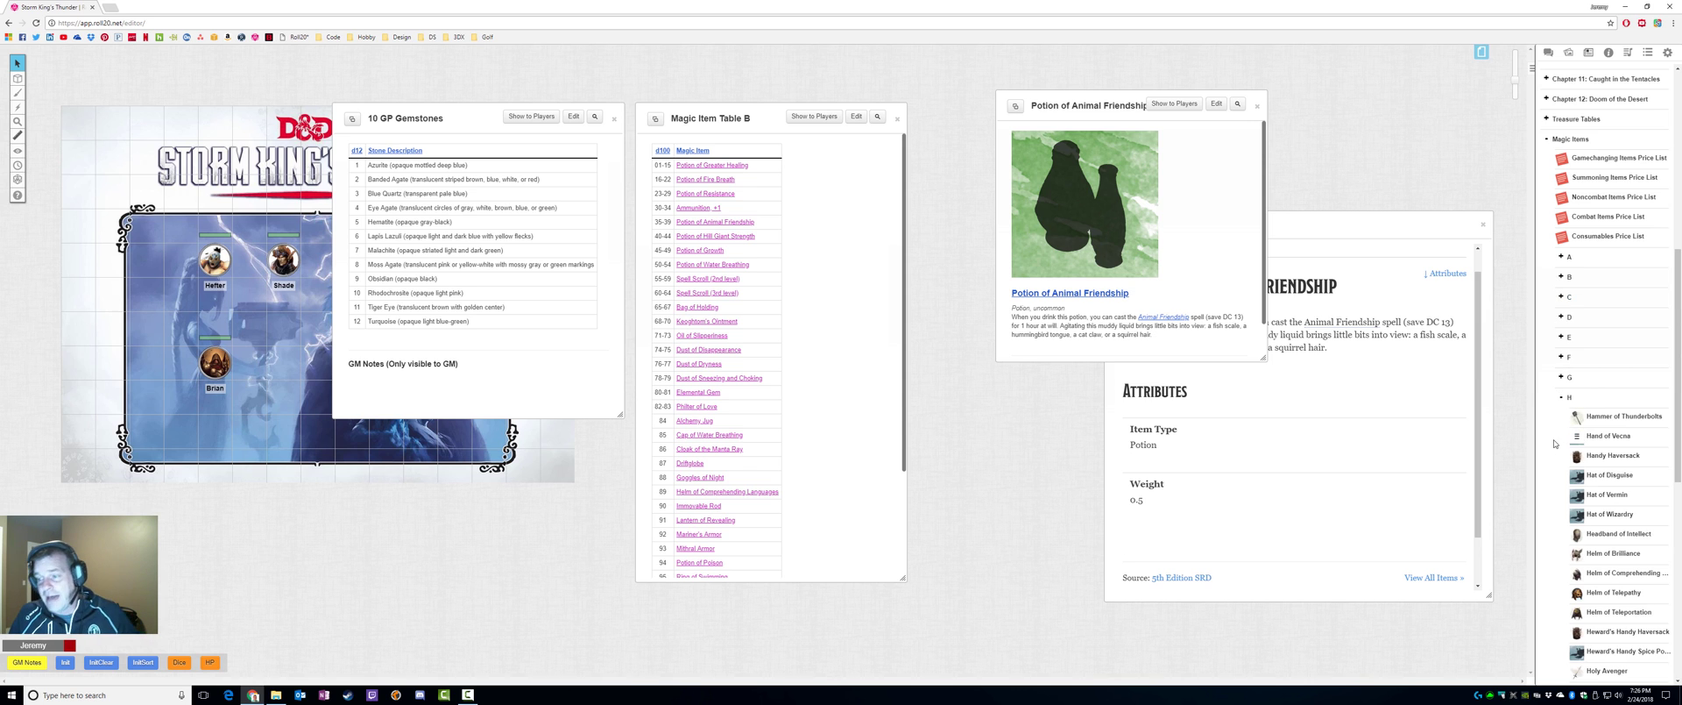
{"action": "scroll", "coordinate": [1582, 438], "scroll_direction": "down", "scroll_amount": 3}
{"action": "left_click", "coordinate": [1616, 398]}
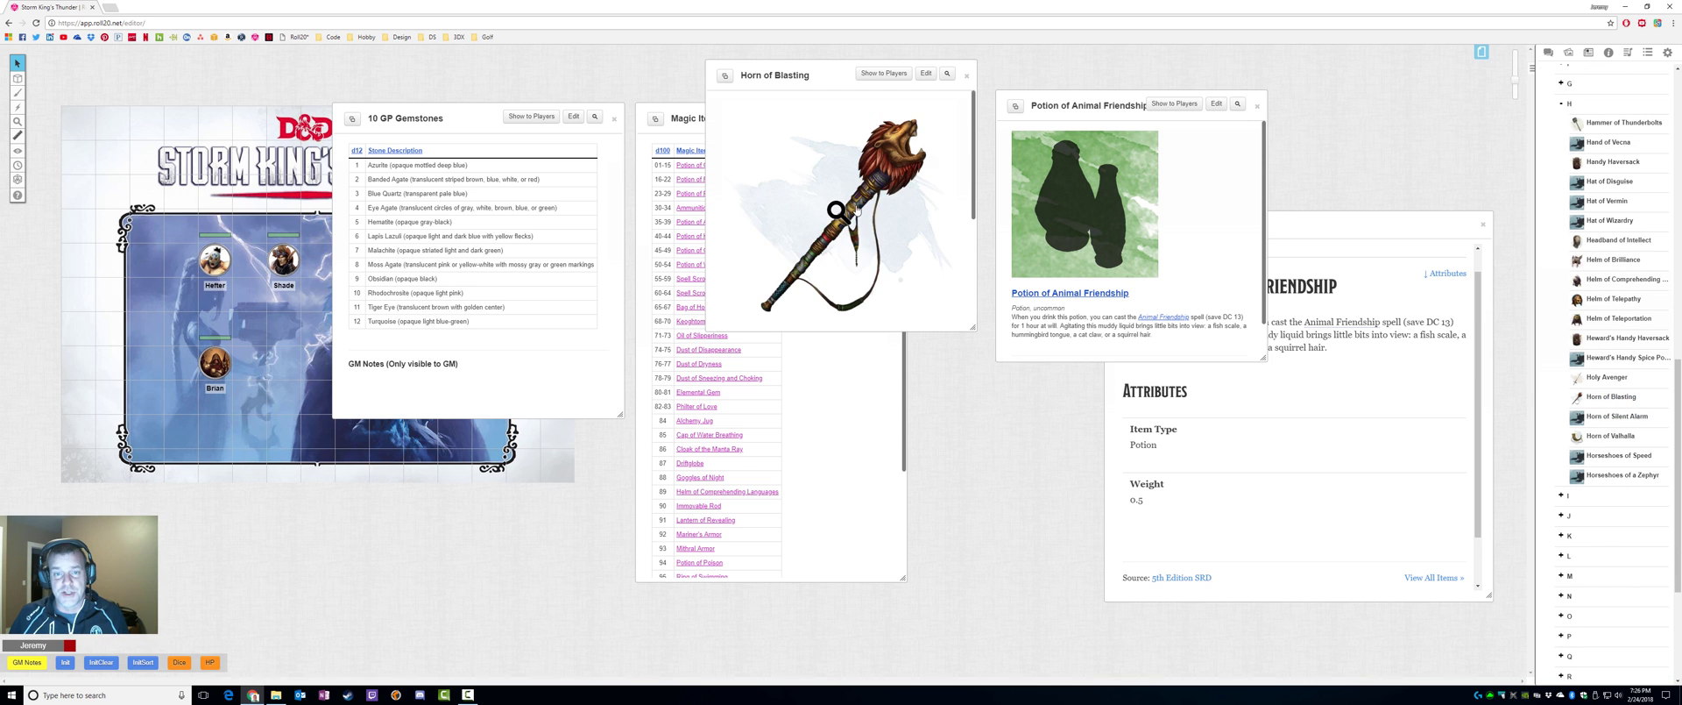
{"action": "scroll", "coordinate": [850, 243], "scroll_direction": "down", "scroll_amount": 3}
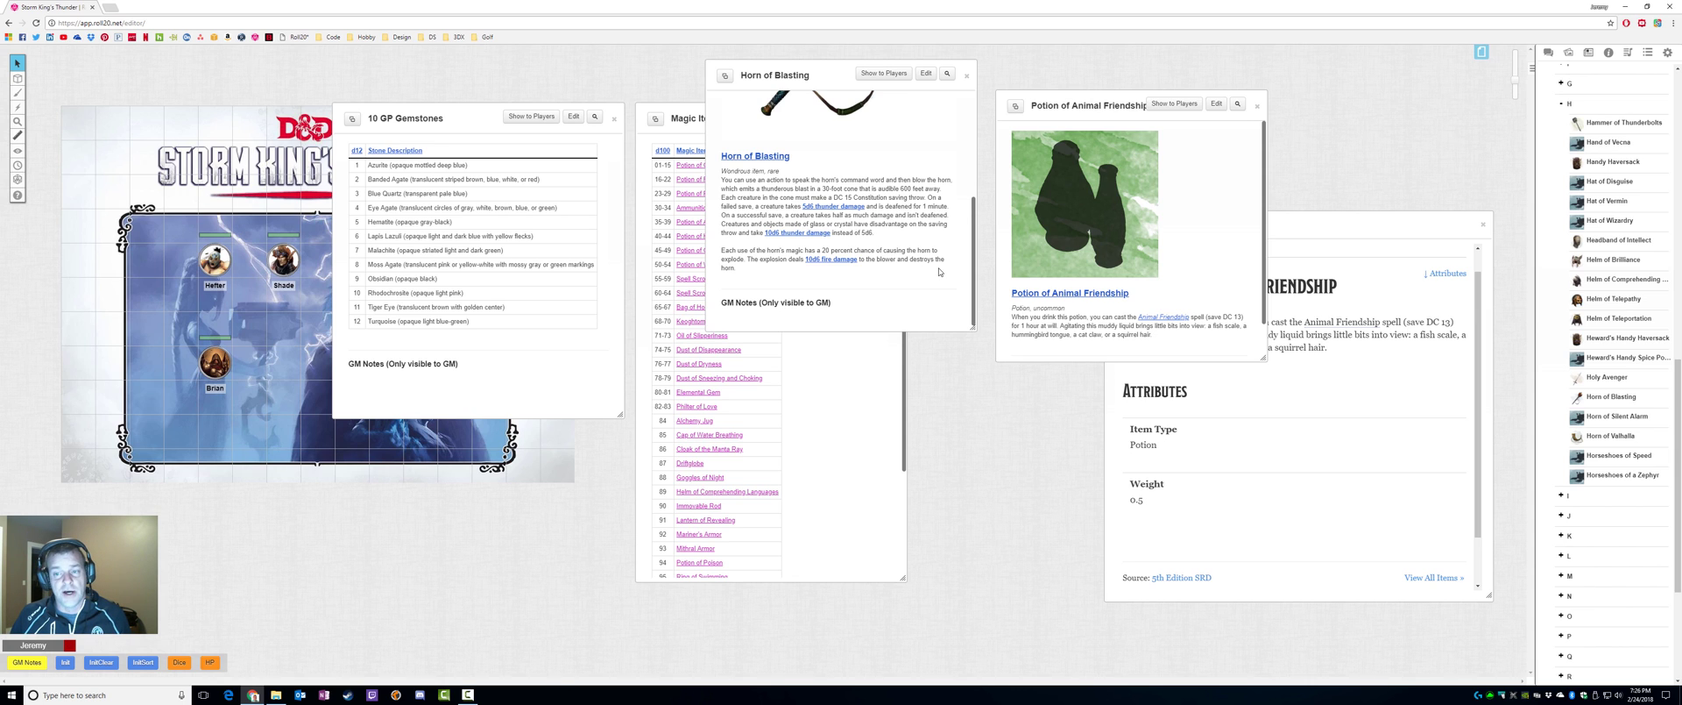
Show the chat and roll the Horn of Blasting's 5d6 thunder damage from its description.
{"action": "left_click", "coordinate": [831, 259]}
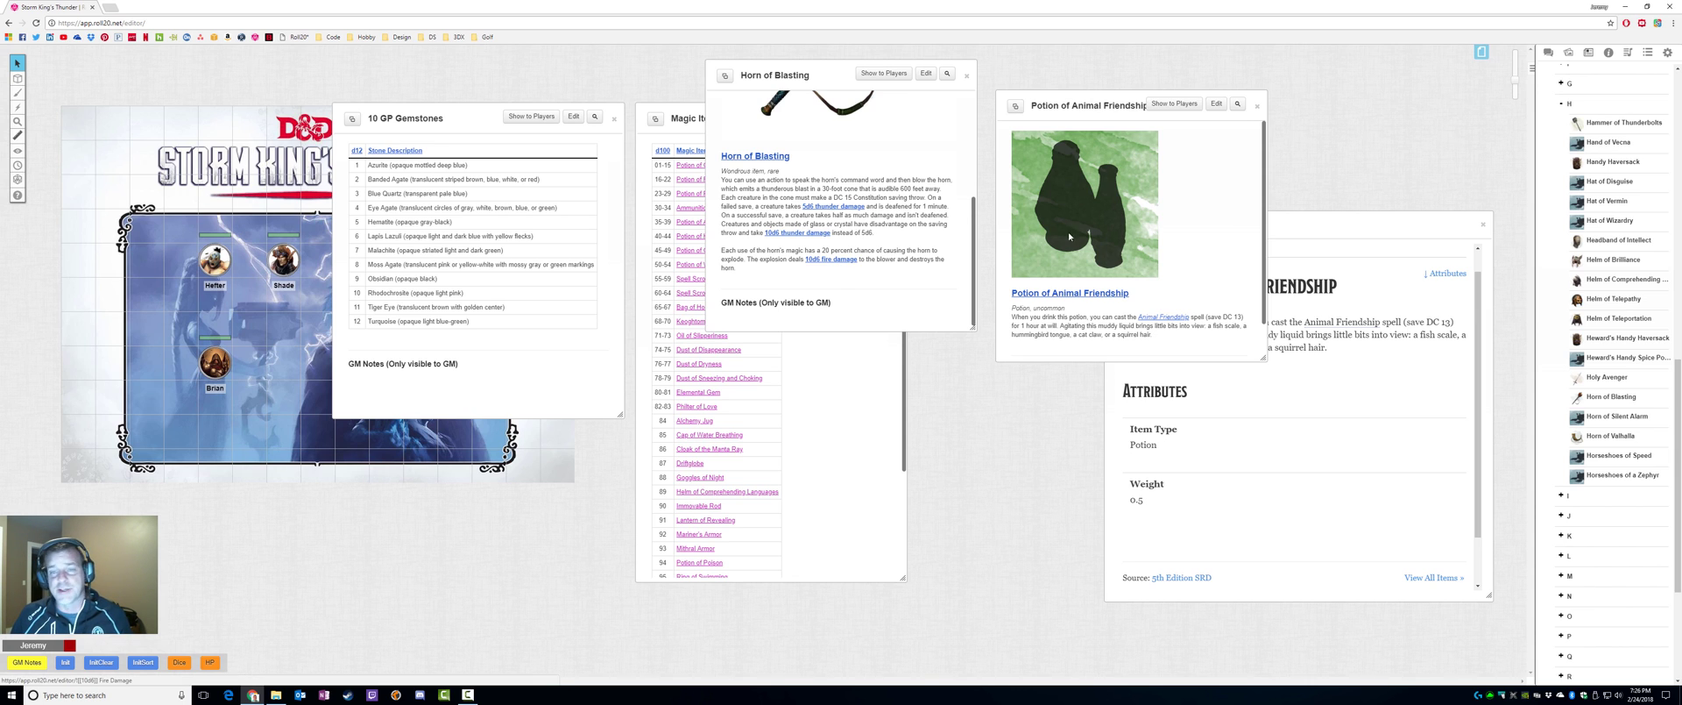
{"action": "left_click", "coordinate": [1549, 52]}
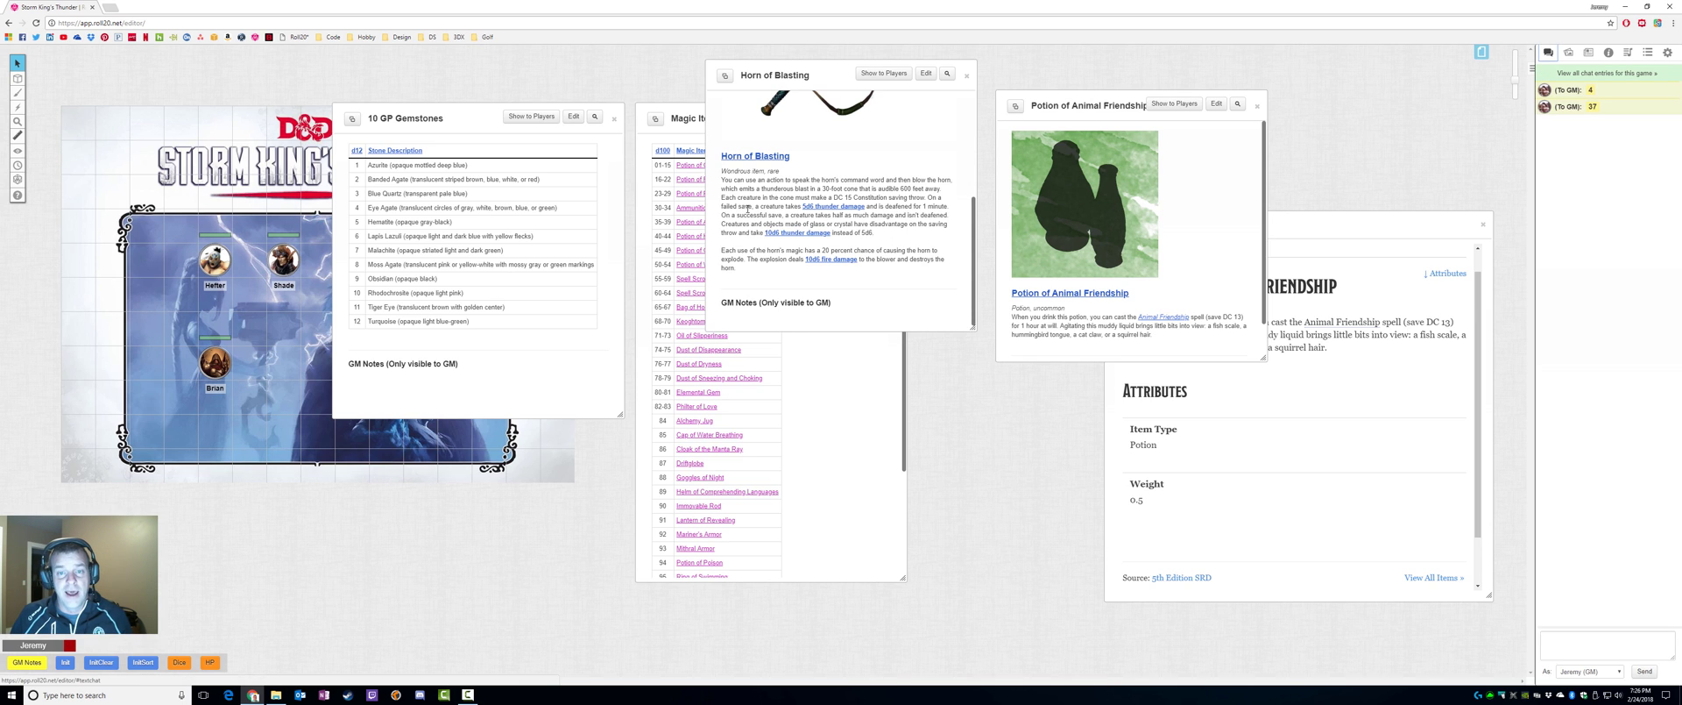
{"action": "left_click", "coordinate": [831, 210]}
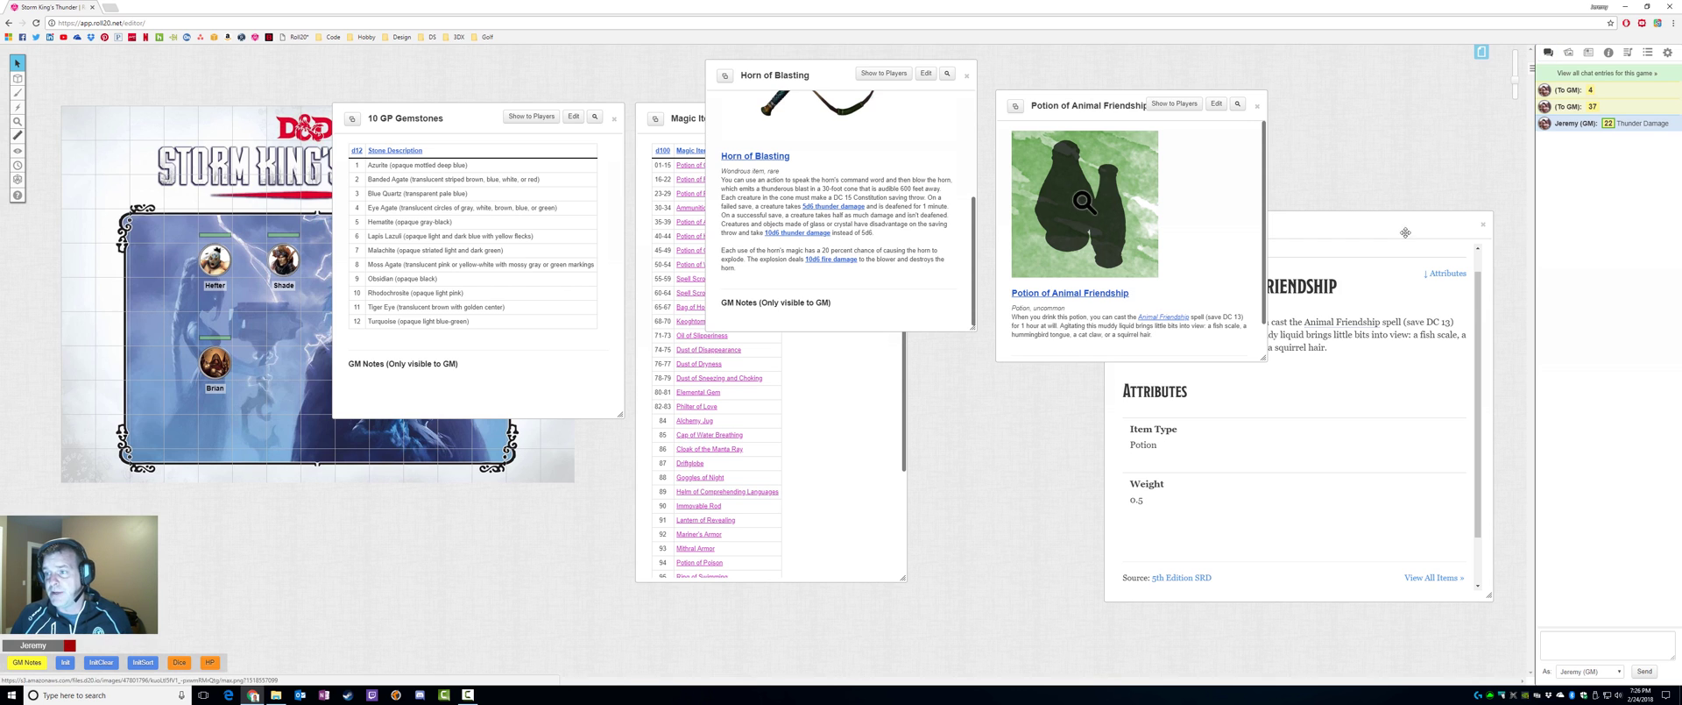
{"action": "mouse_move", "coordinate": [1611, 130]}
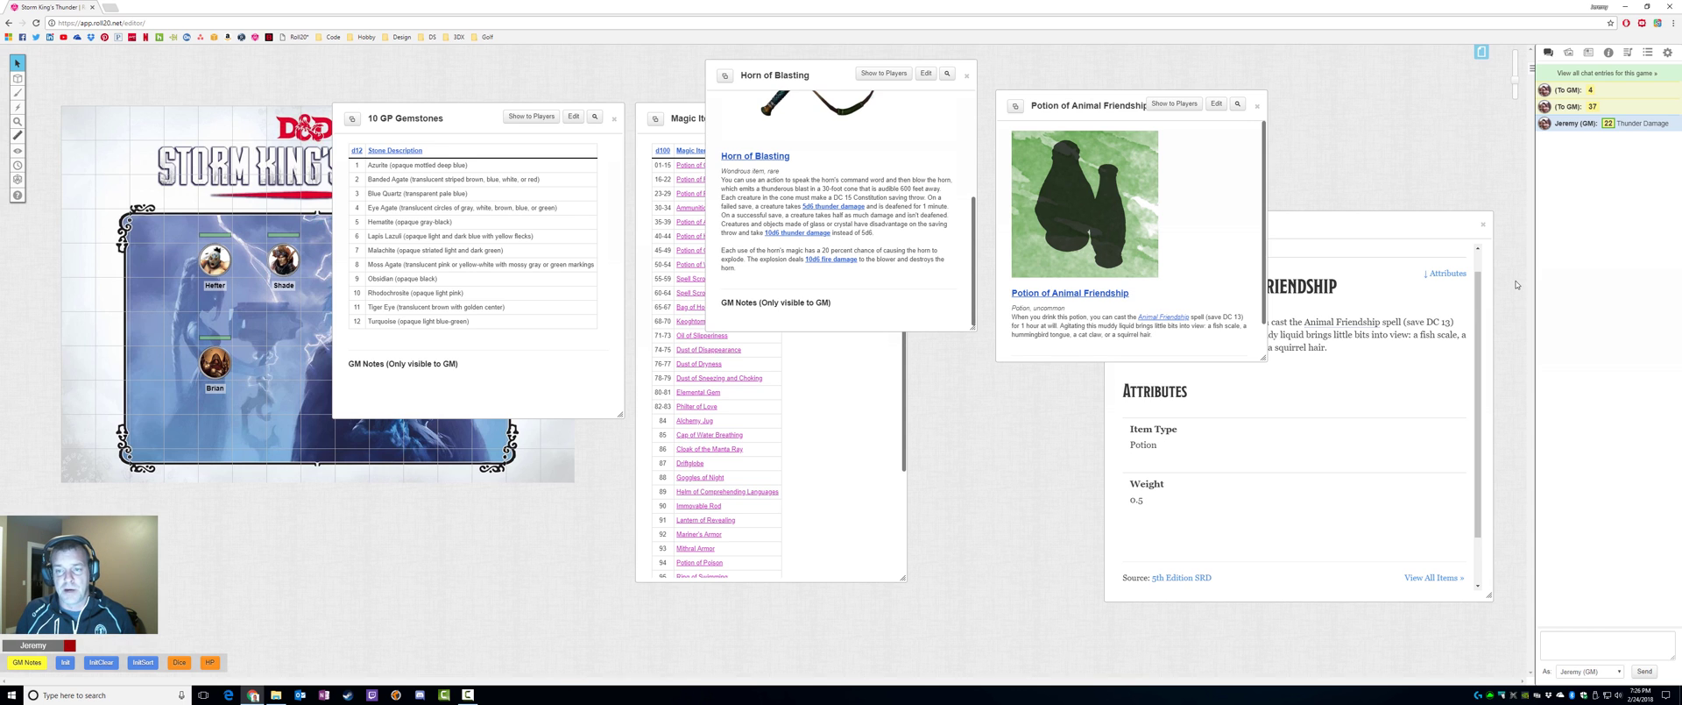
View the Animal Friendship spell entry linked in the potion's description, and close it.
{"action": "left_click", "coordinate": [1166, 317]}
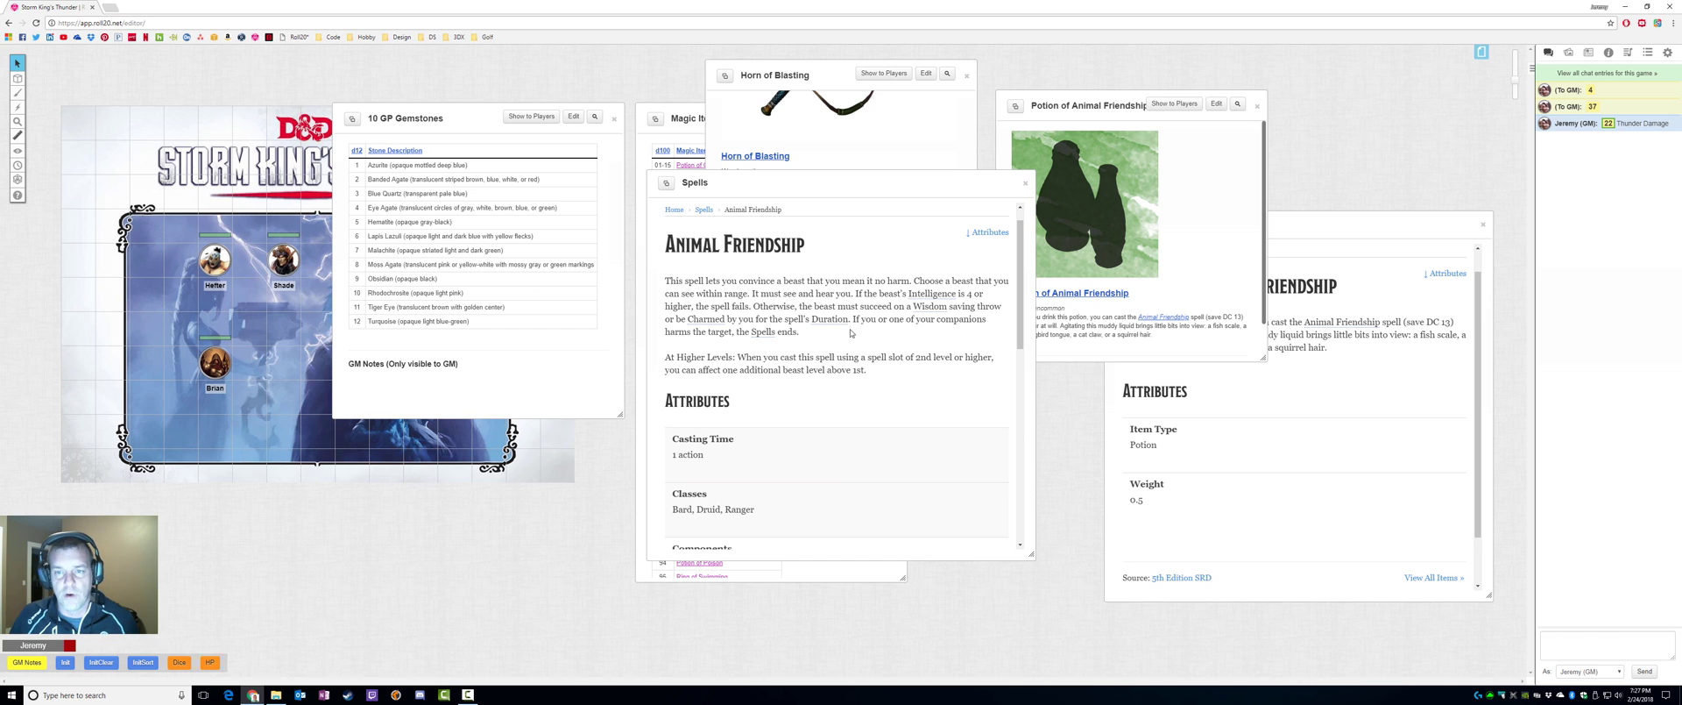
{"action": "left_click", "coordinate": [1025, 182]}
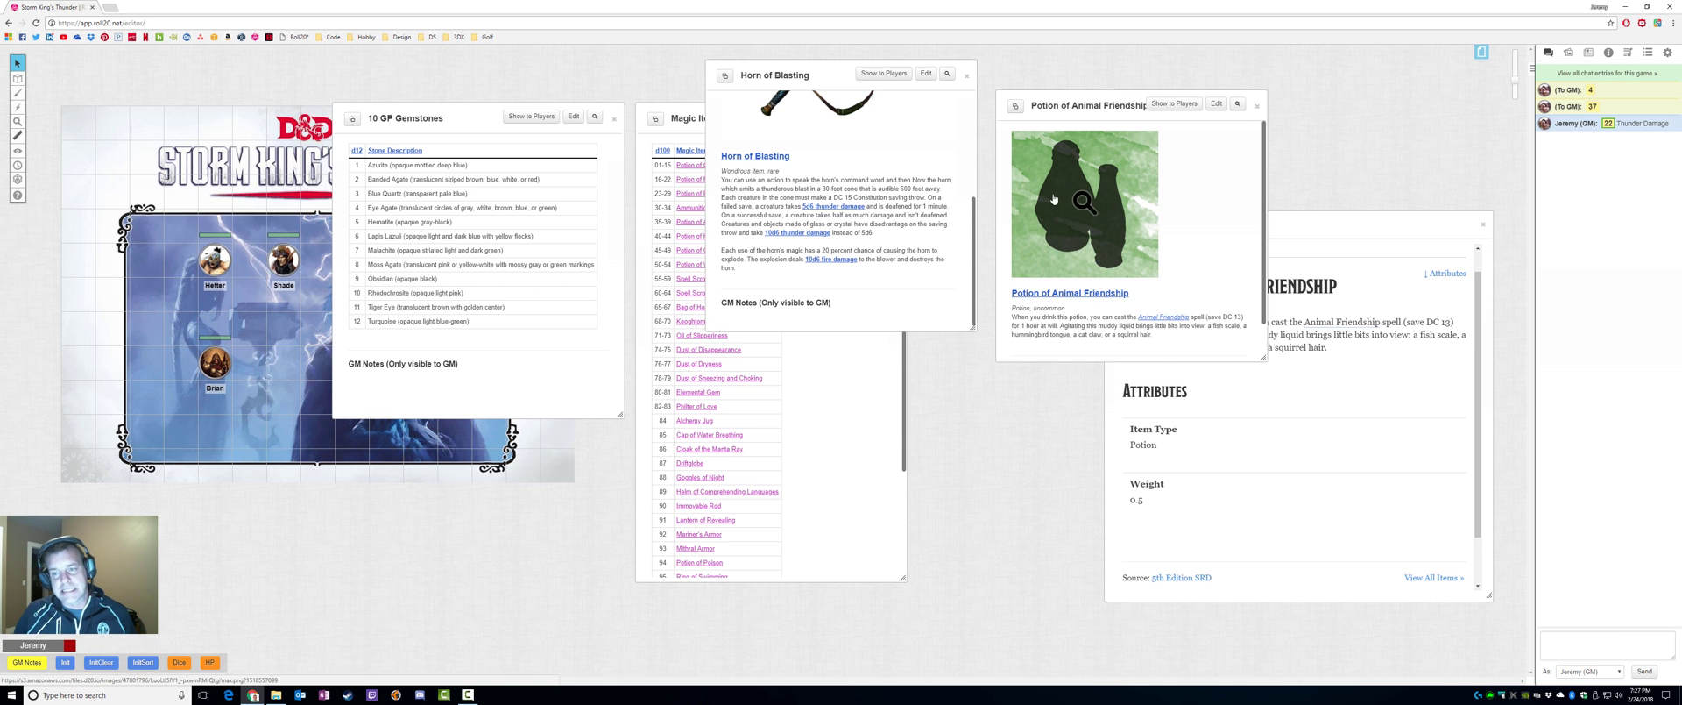
Move the Horn of Blasting handout clear of Magic Item Table B and draw a random entry from both open tables.
{"action": "left_click", "coordinate": [1317, 224]}
{"action": "left_click_drag", "start_coordinate": [795, 83], "coordinate": [1229, 81]}
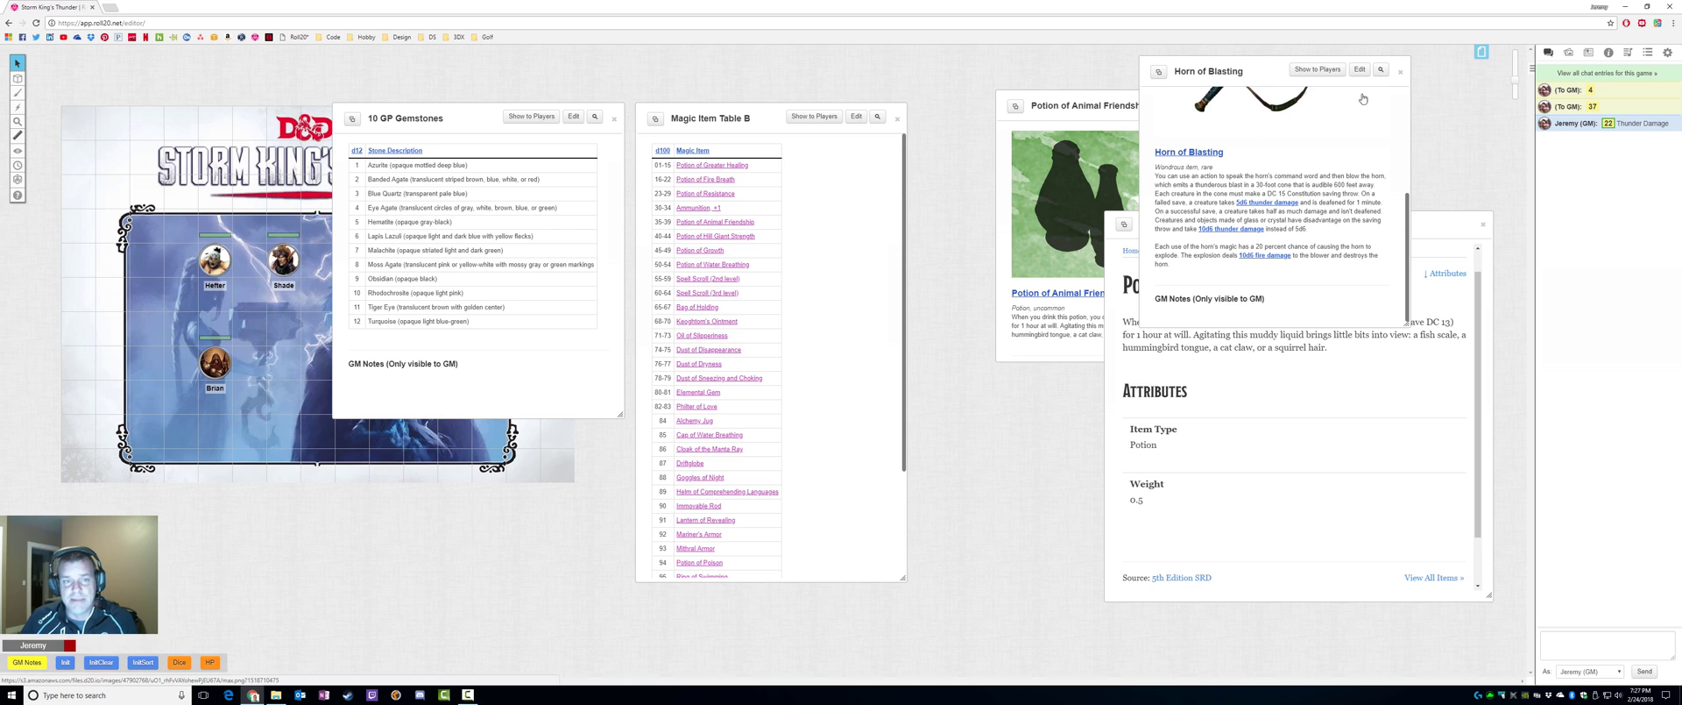
{"action": "left_click", "coordinate": [405, 156]}
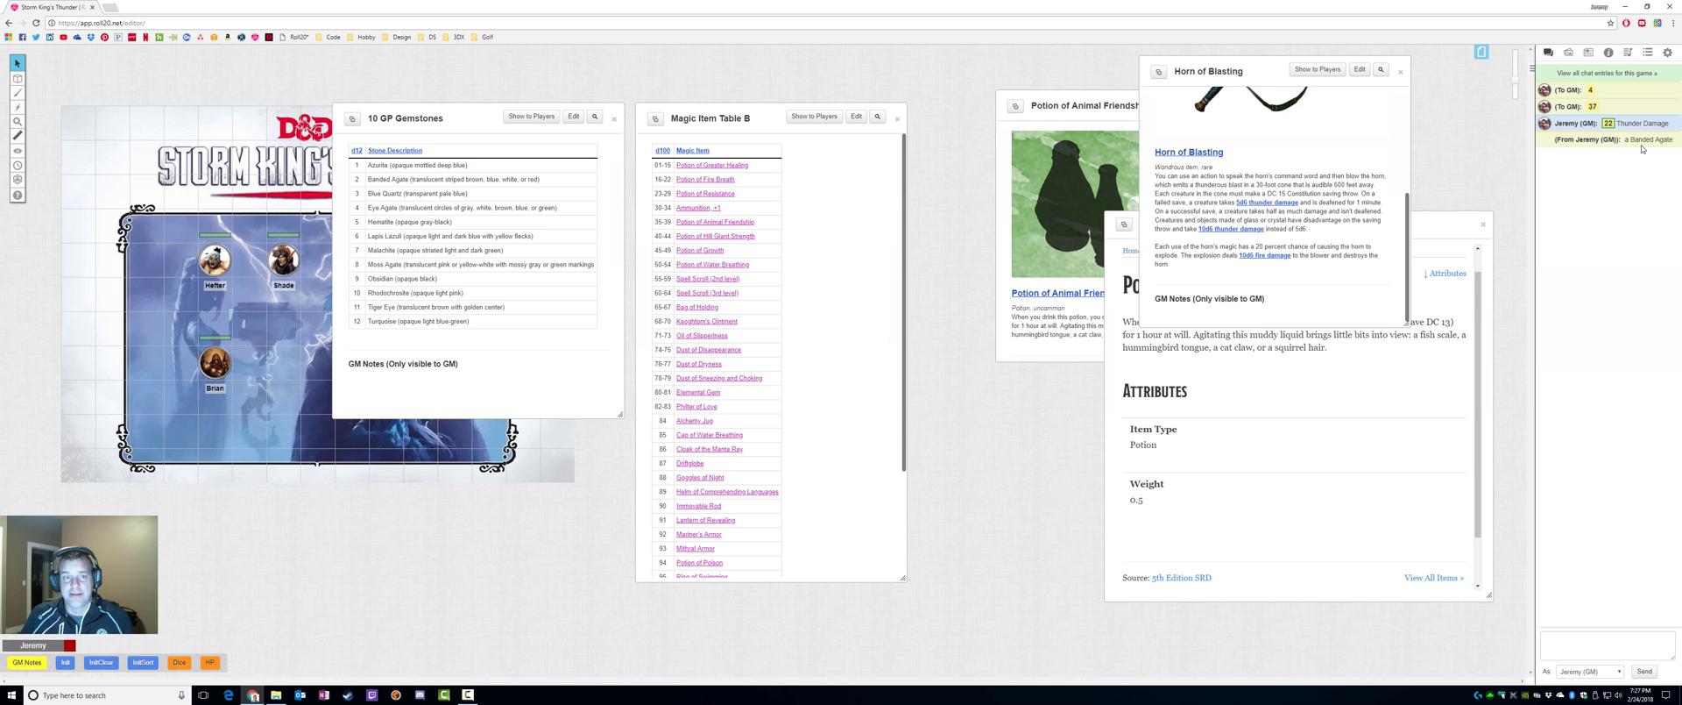
{"action": "left_click", "coordinate": [701, 154]}
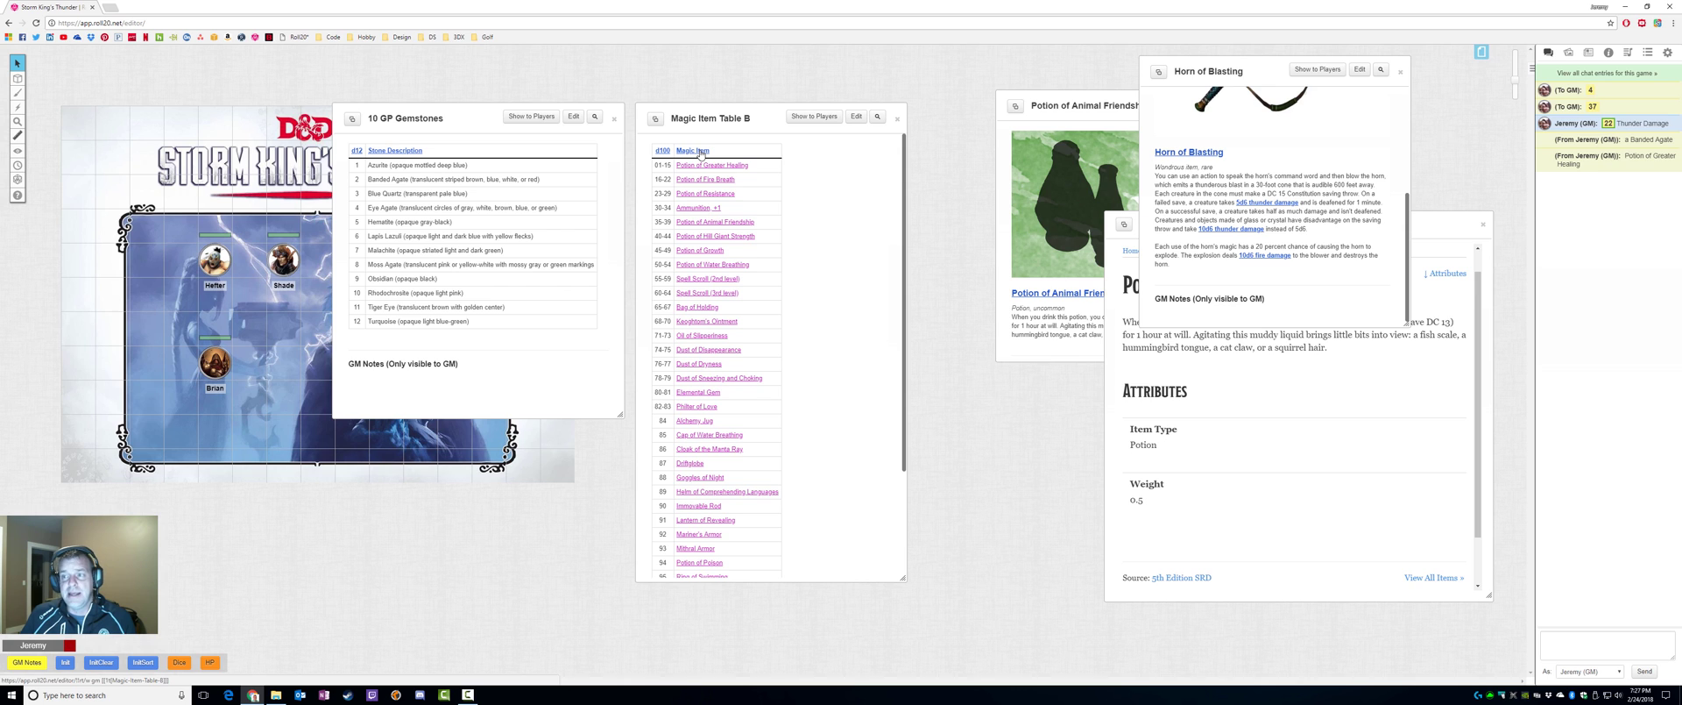
Open the Potion of Healing handout from the chat result and roll the Superior Healing amount.
{"action": "left_click", "coordinate": [1639, 161]}
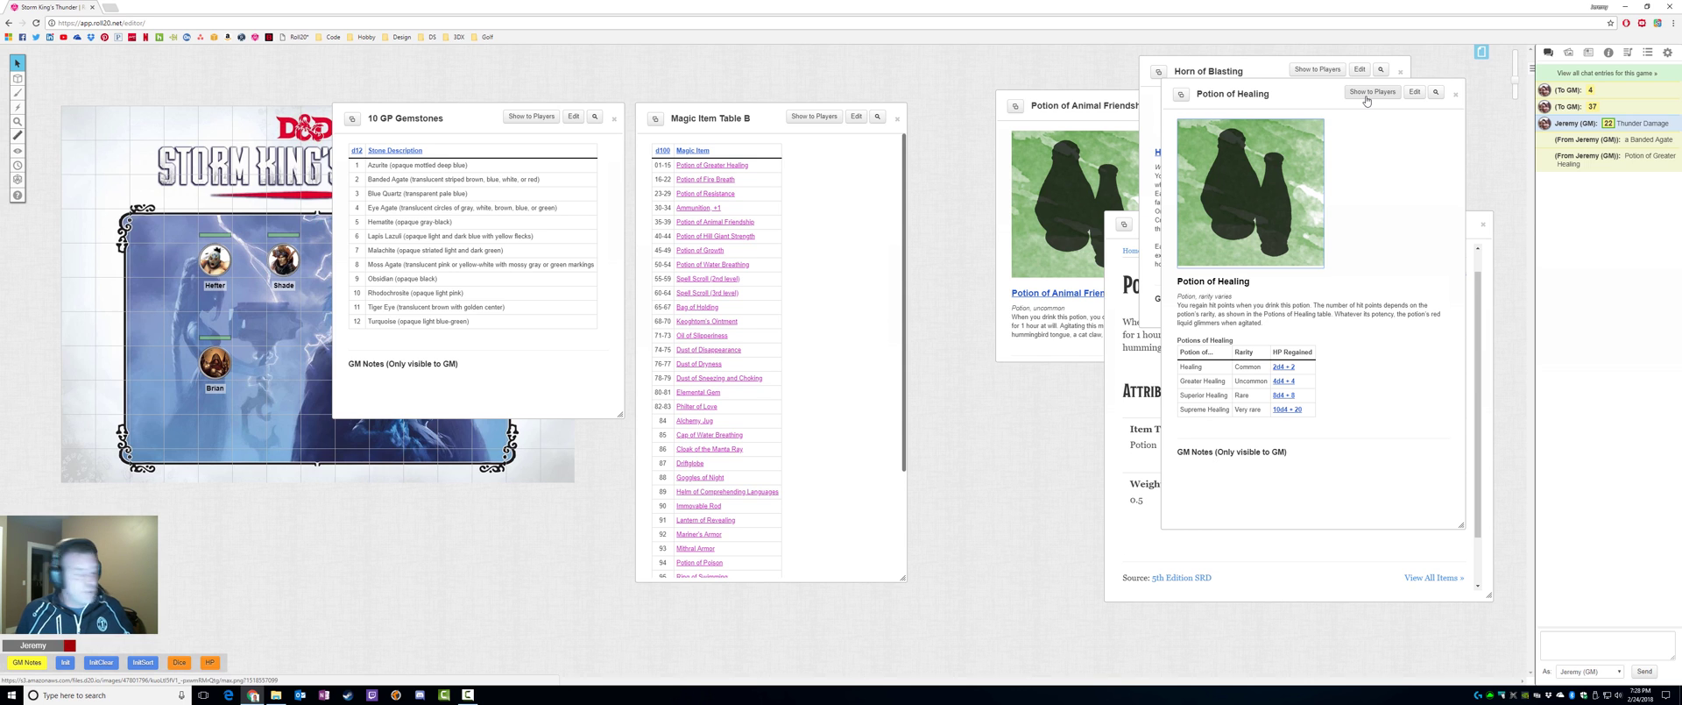
{"action": "left_click", "coordinate": [1287, 395]}
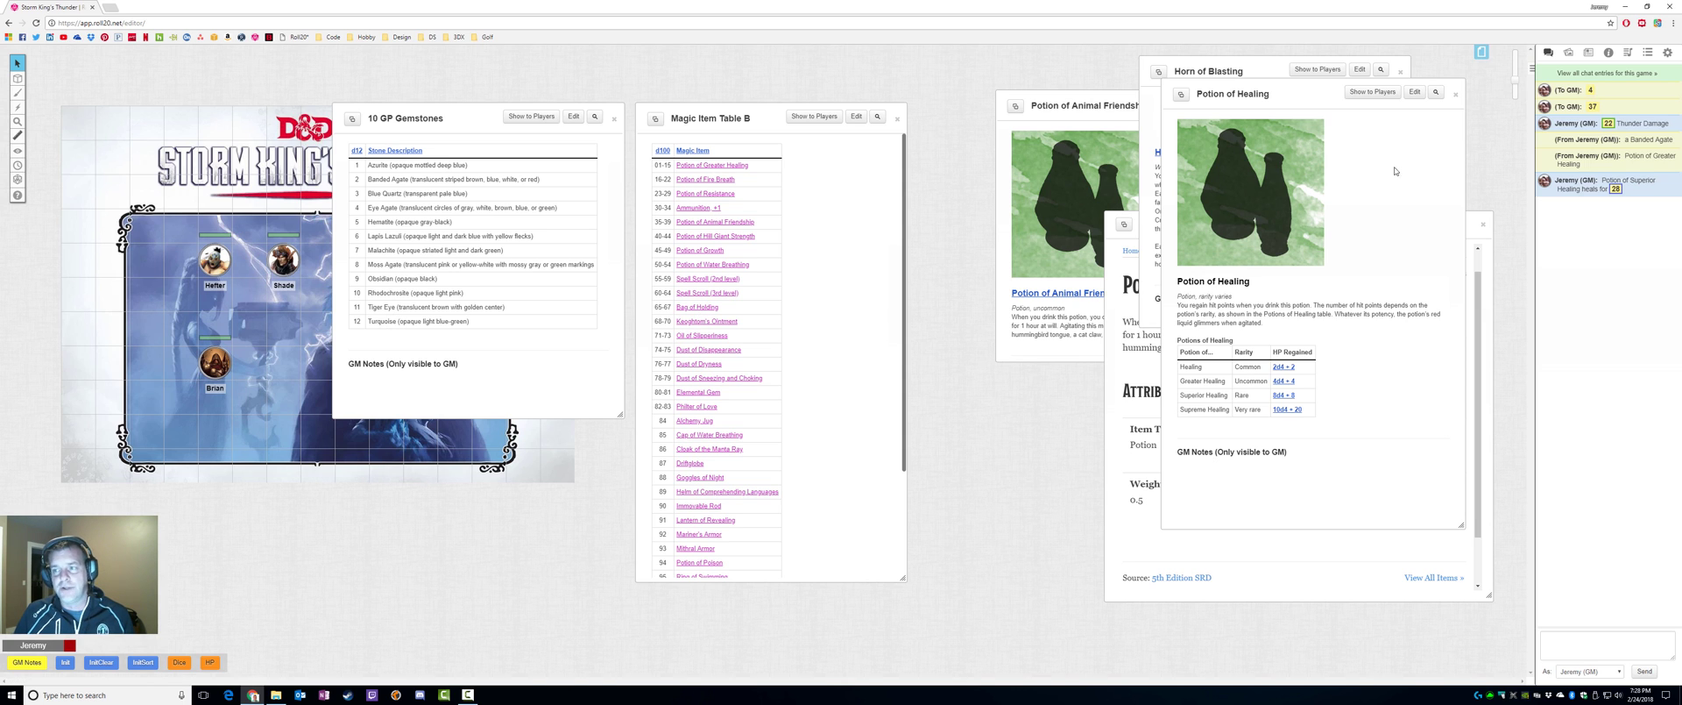
Return to the journal and collapse the H folder under Magic Items.
{"action": "left_click", "coordinate": [1589, 53]}
{"action": "left_click", "coordinate": [1562, 104]}
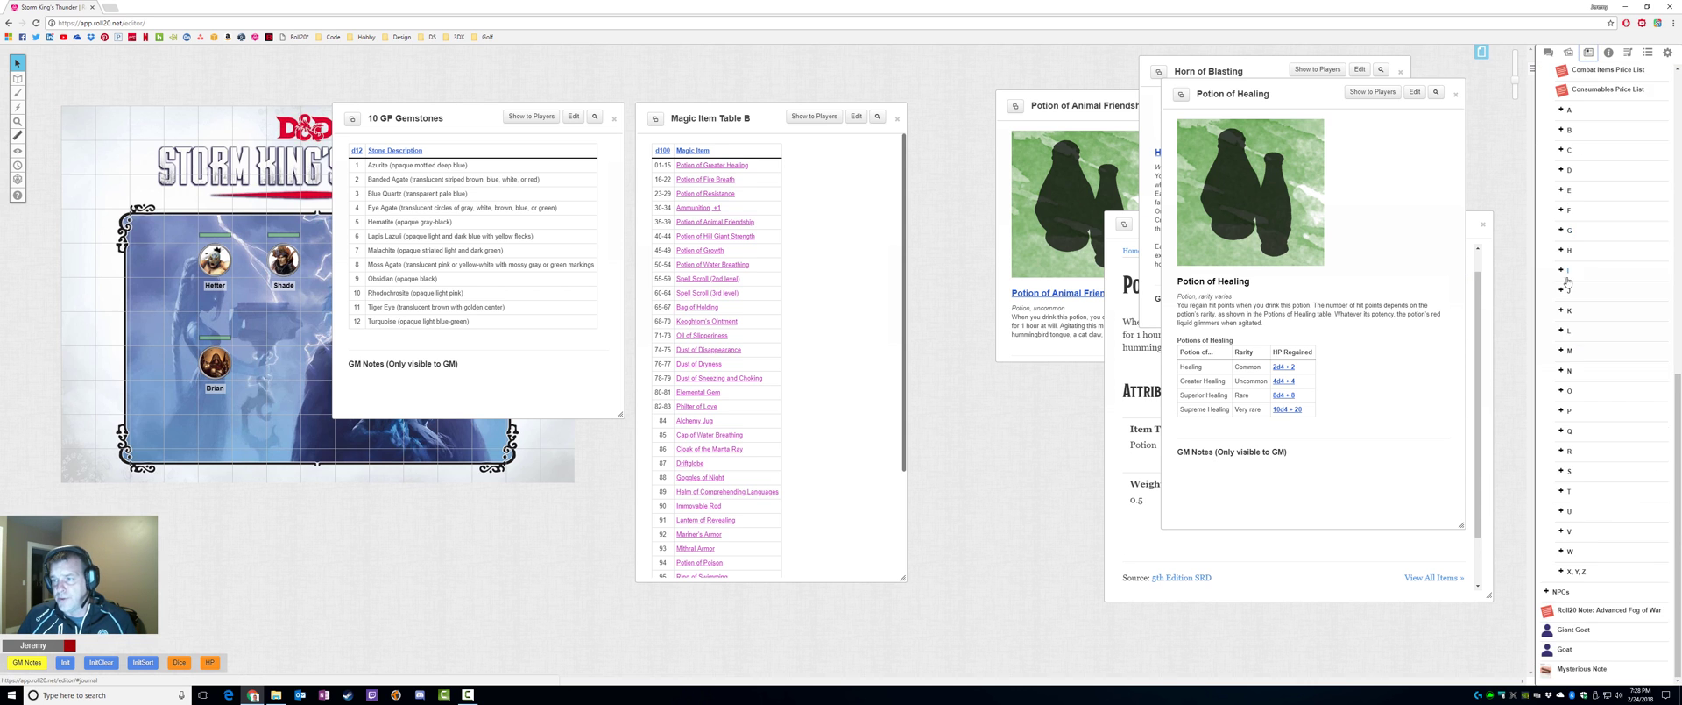
Collapse the Magic Items folder in the journal and expand the Treasure Tables folder.
{"action": "scroll", "coordinate": [1560, 263], "scroll_direction": "up", "scroll_amount": 5}
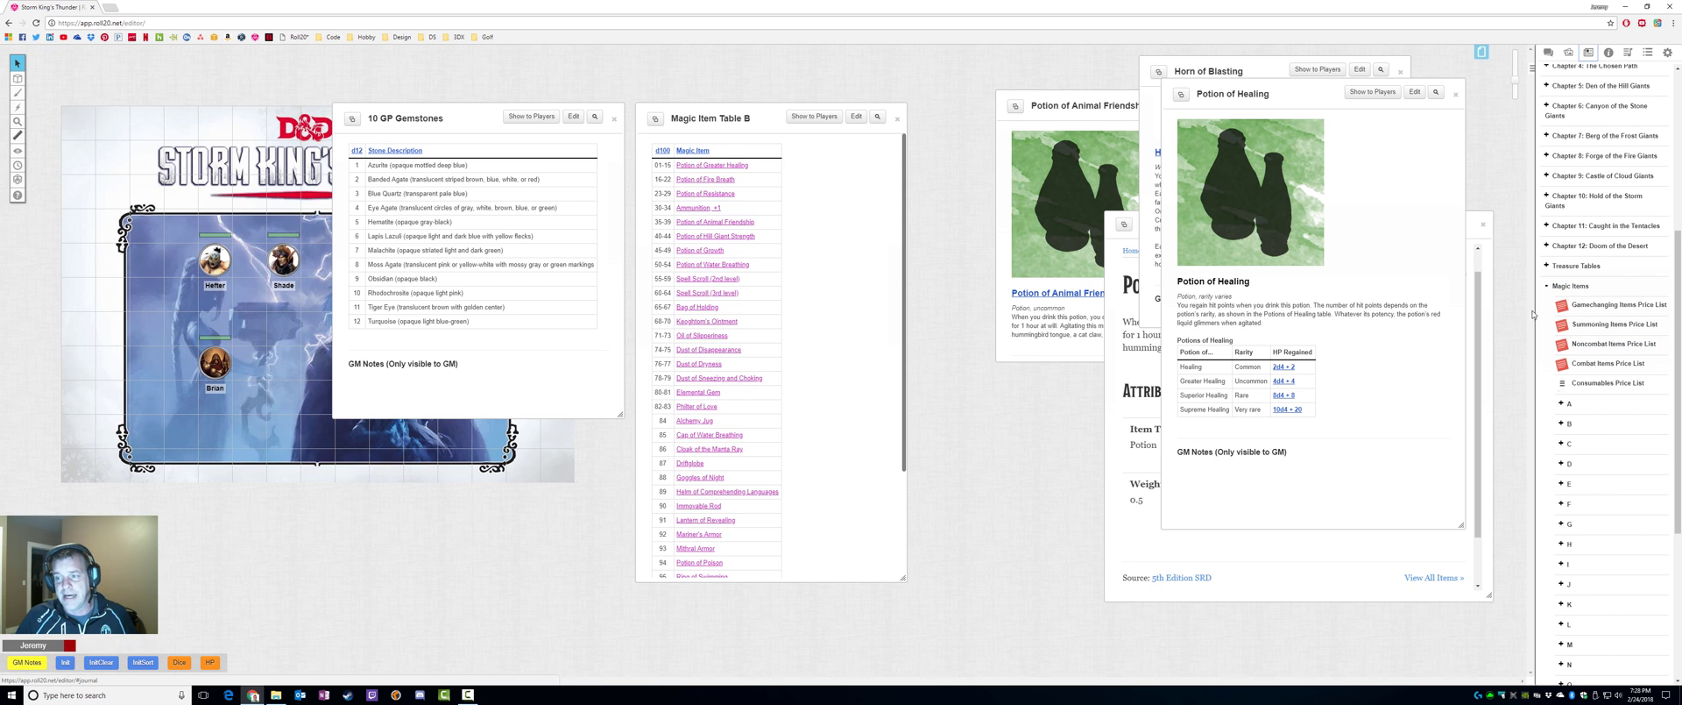
{"action": "left_click", "coordinate": [1549, 291]}
{"action": "left_click", "coordinate": [1548, 551]}
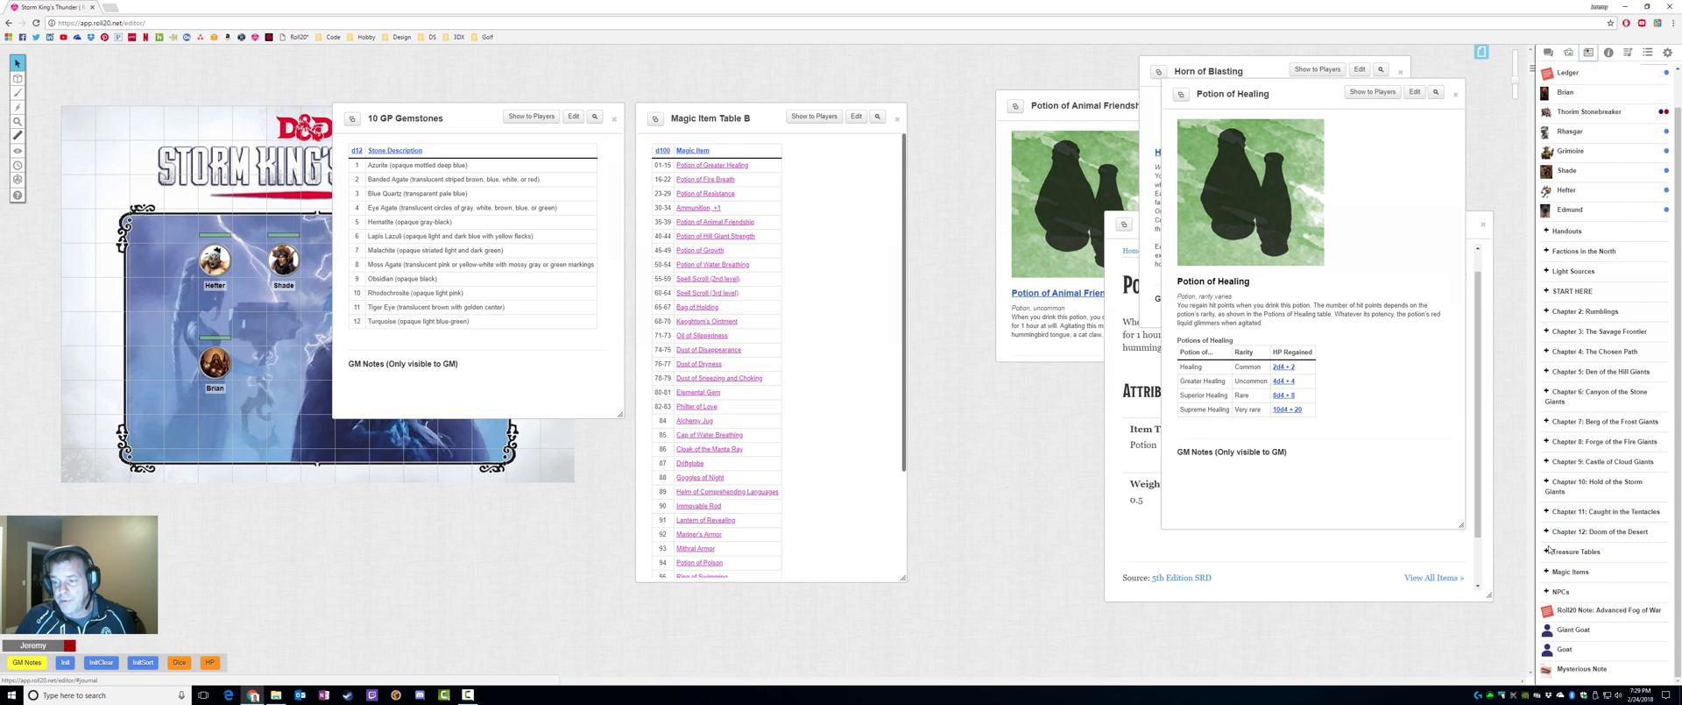
{"action": "scroll", "coordinate": [1586, 491], "scroll_direction": "down", "scroll_amount": 3}
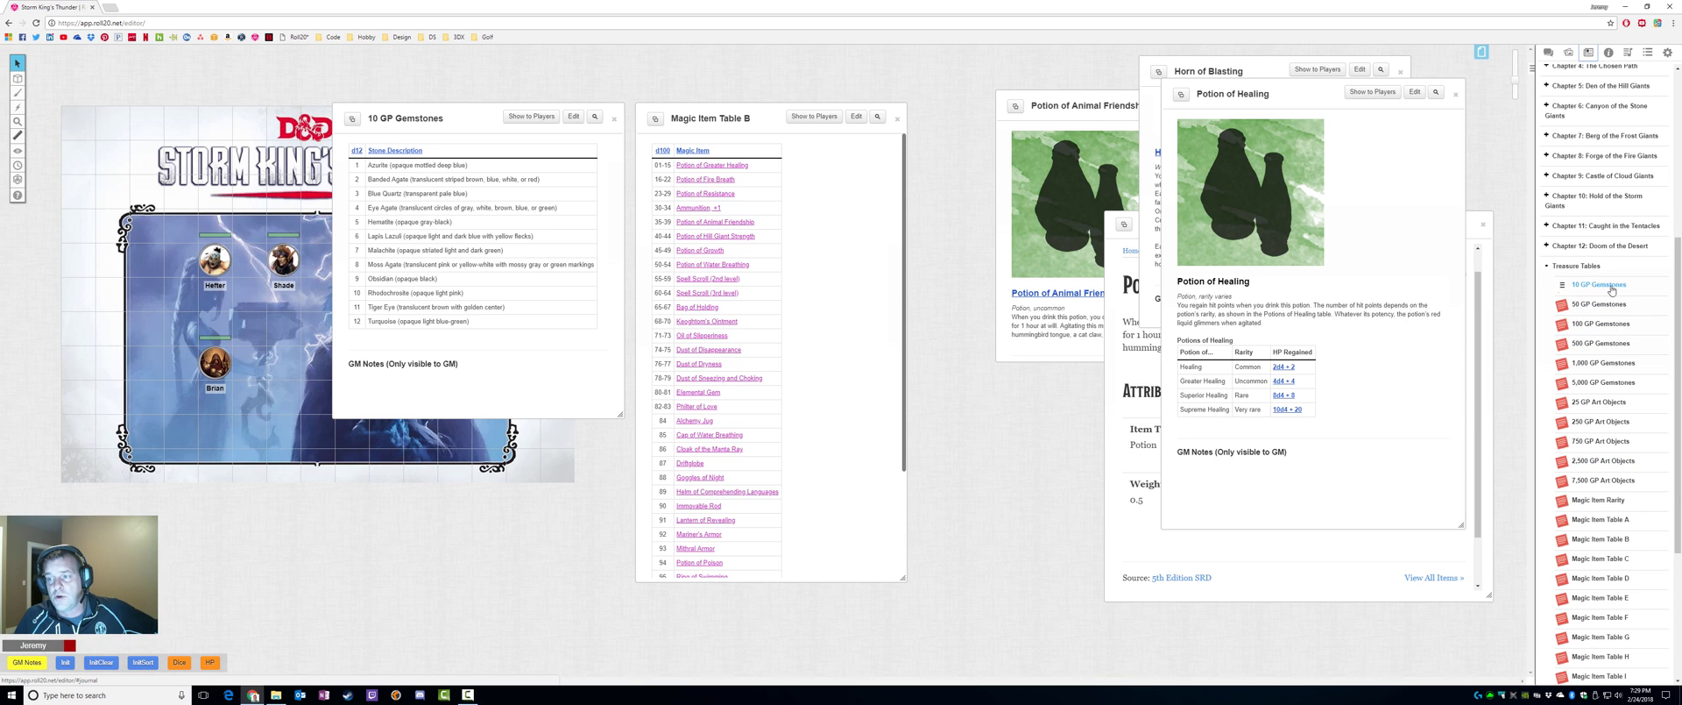
Add a new handout to the Treasure Tables folder and open it.
{"action": "right_click", "coordinate": [1584, 266]}
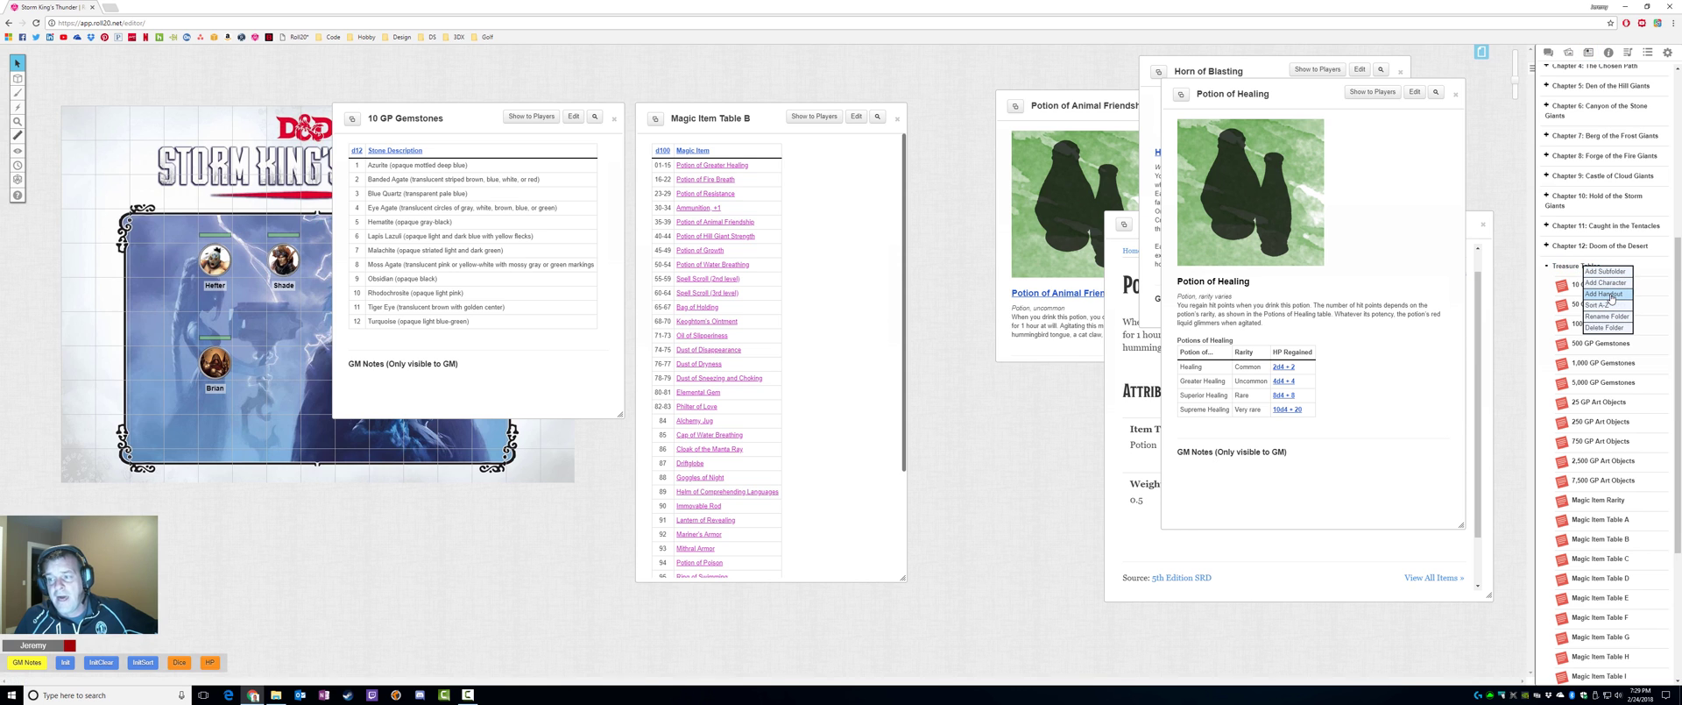
{"action": "left_click", "coordinate": [1611, 295]}
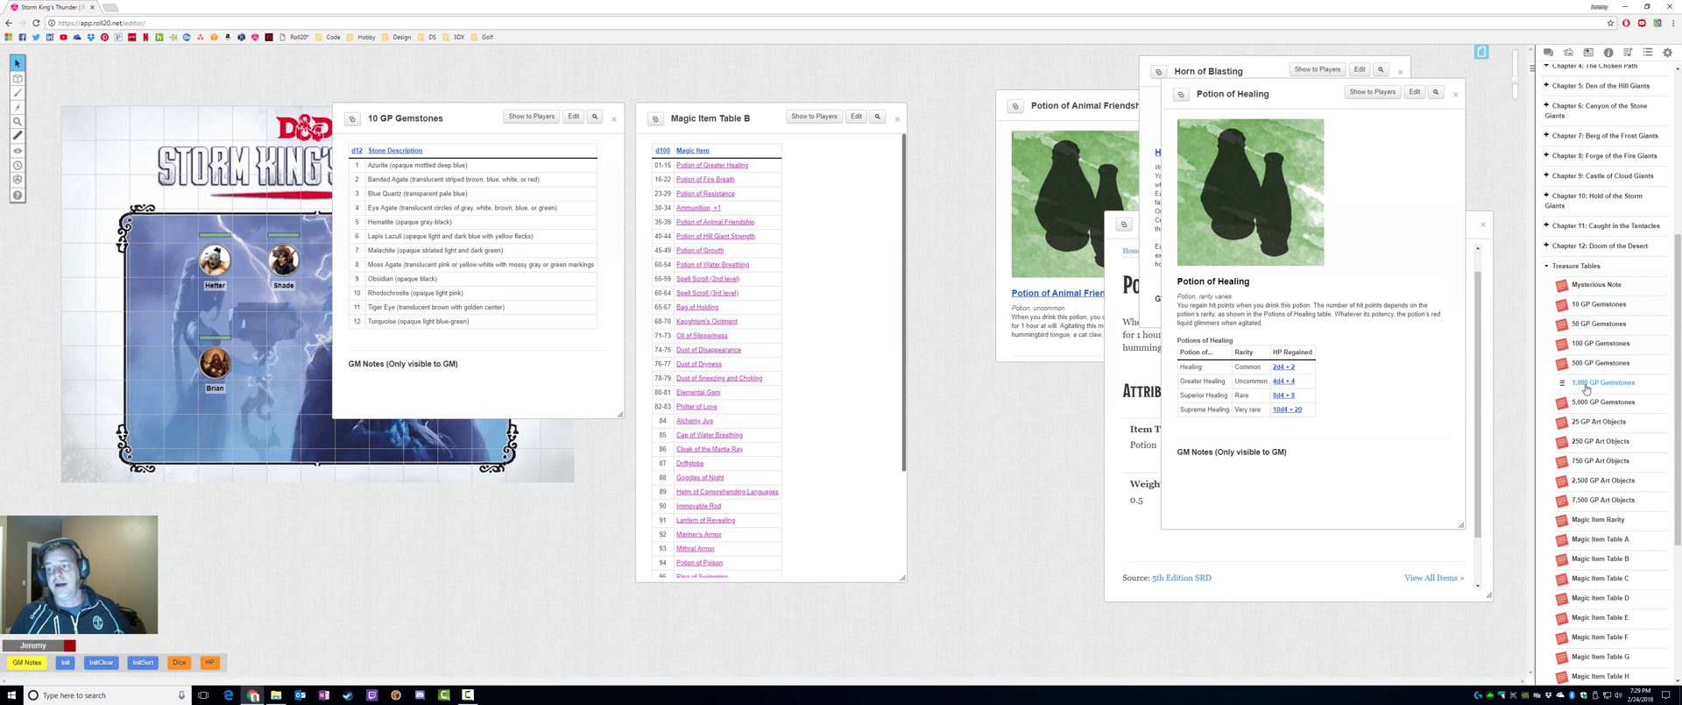
{"action": "left_click", "coordinate": [1592, 293]}
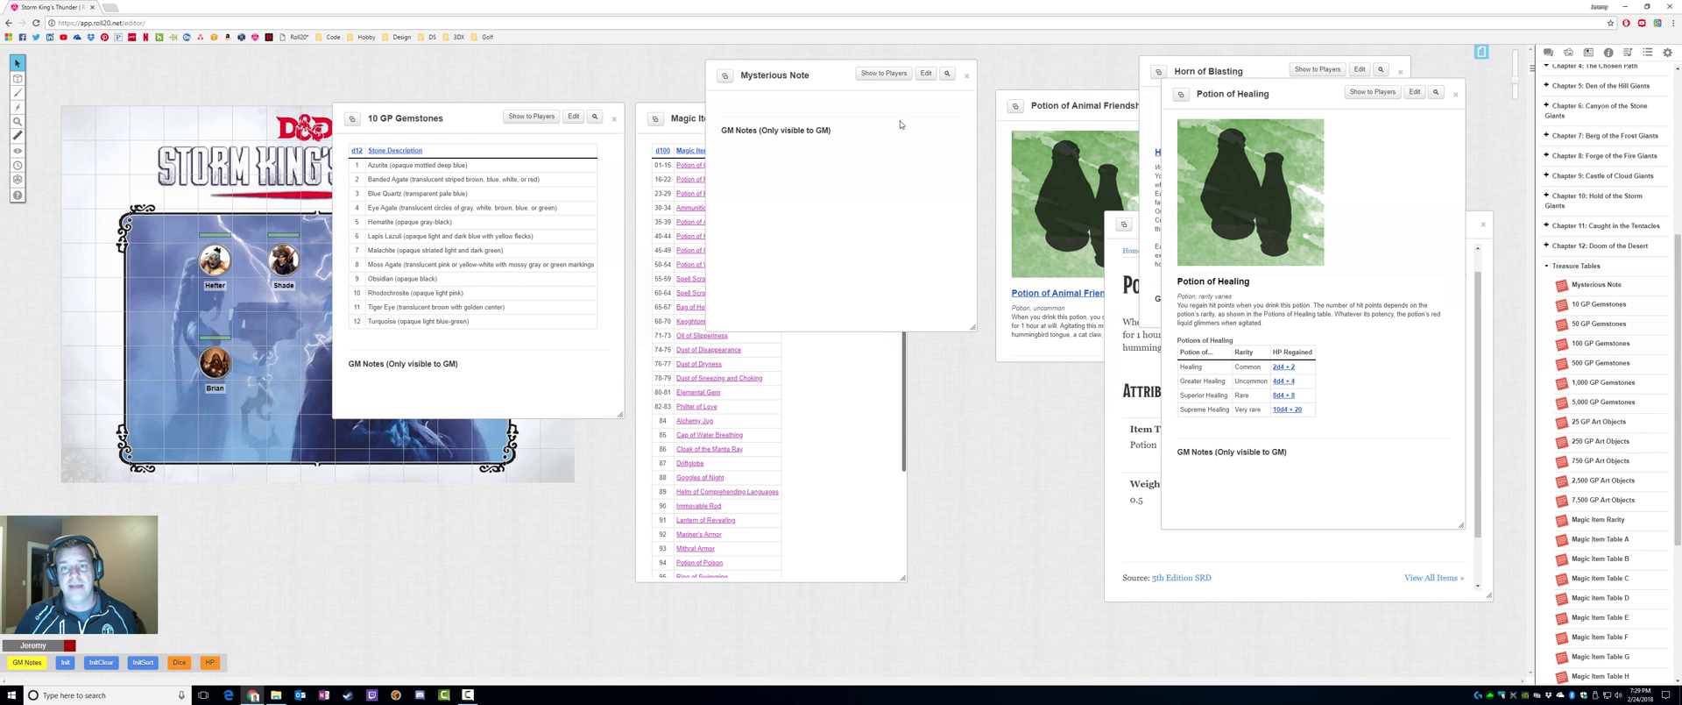
Start editing the new handout, name it "My Gems" and enlarge its edit window to reach the description fields.
{"action": "left_click", "coordinate": [926, 73]}
{"action": "left_click_drag", "start_coordinate": [867, 85], "coordinate": [823, 196]}
{"action": "type", "text": "My"}
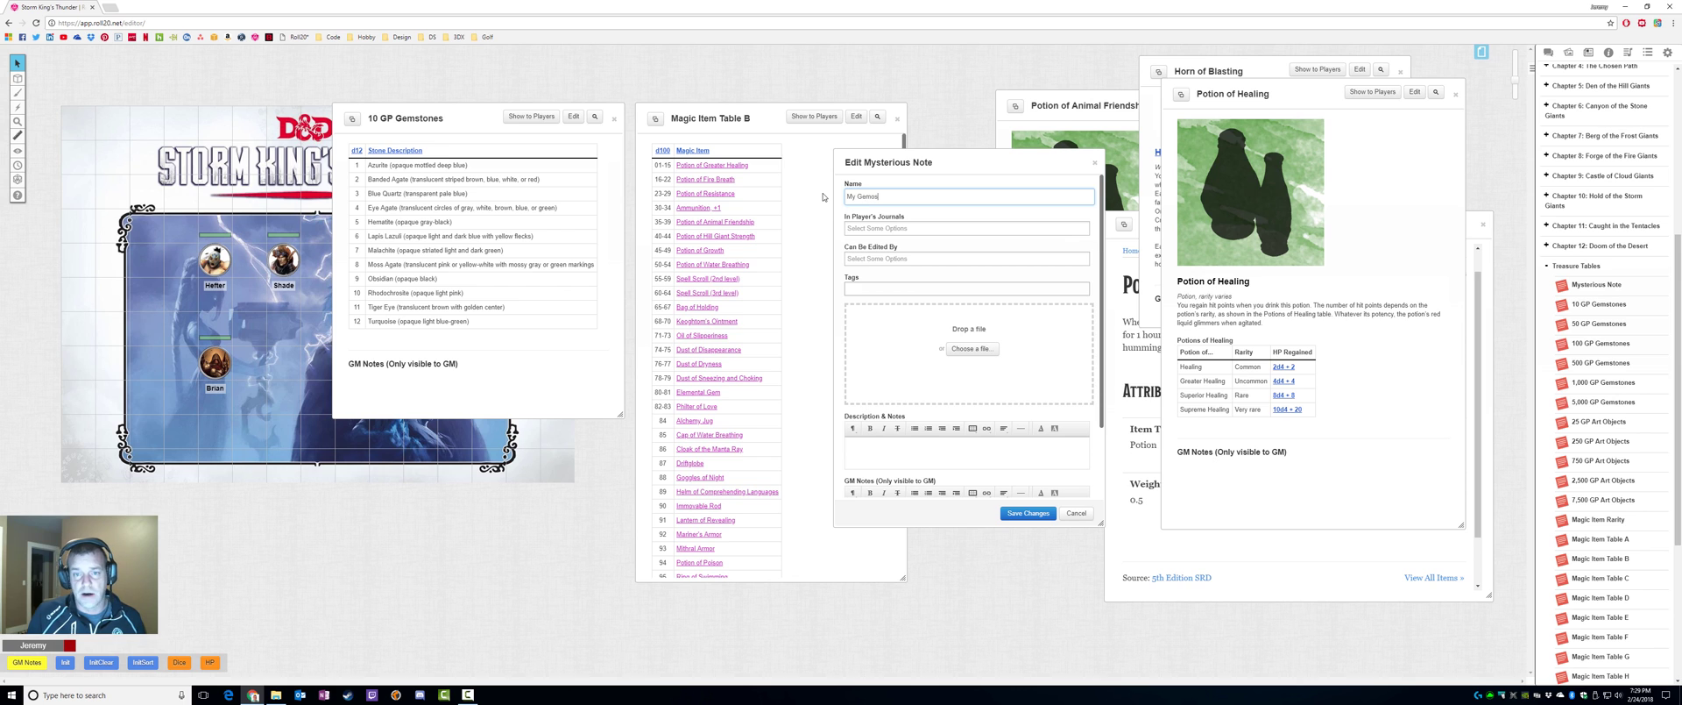
{"action": "type", "text": " Gems"}
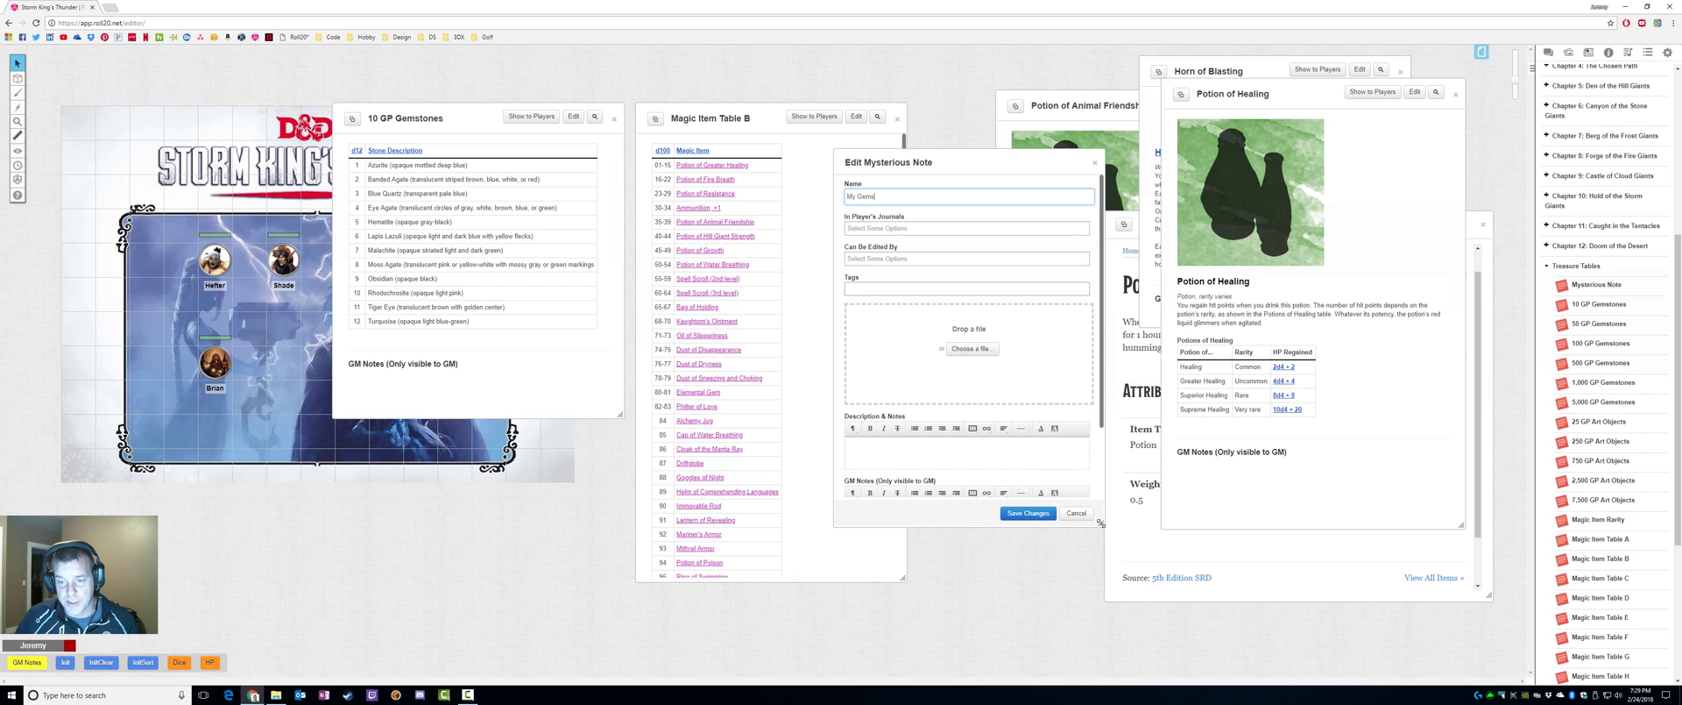
{"action": "left_click_drag", "start_coordinate": [1117, 563], "coordinate": [1143, 666]}
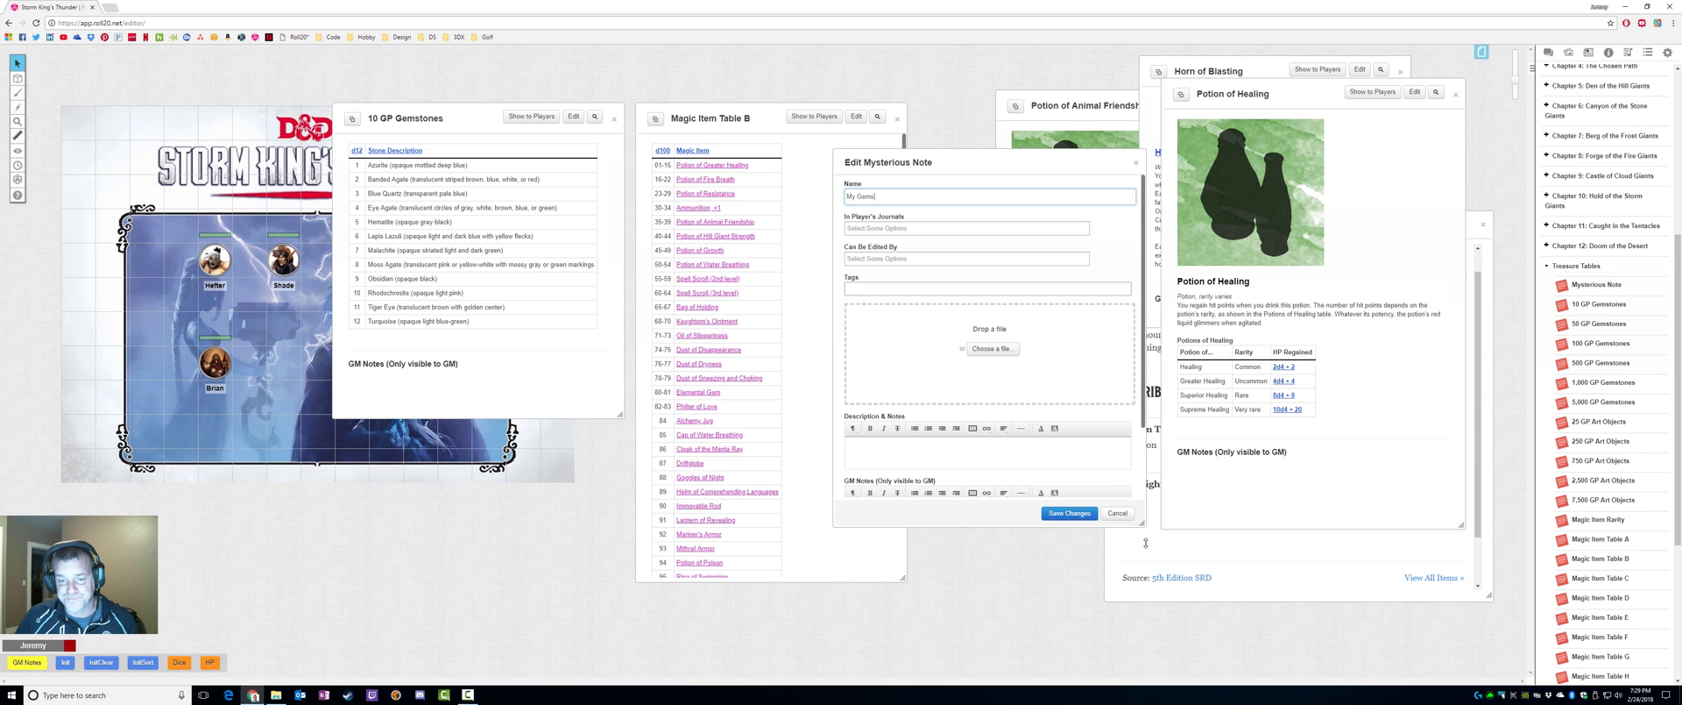
{"action": "left_click_drag", "start_coordinate": [1140, 524], "coordinate": [1142, 646]}
Insert a table with 12 rows and 2 columns into the handout's Description & Notes.
{"action": "left_click", "coordinate": [902, 444]}
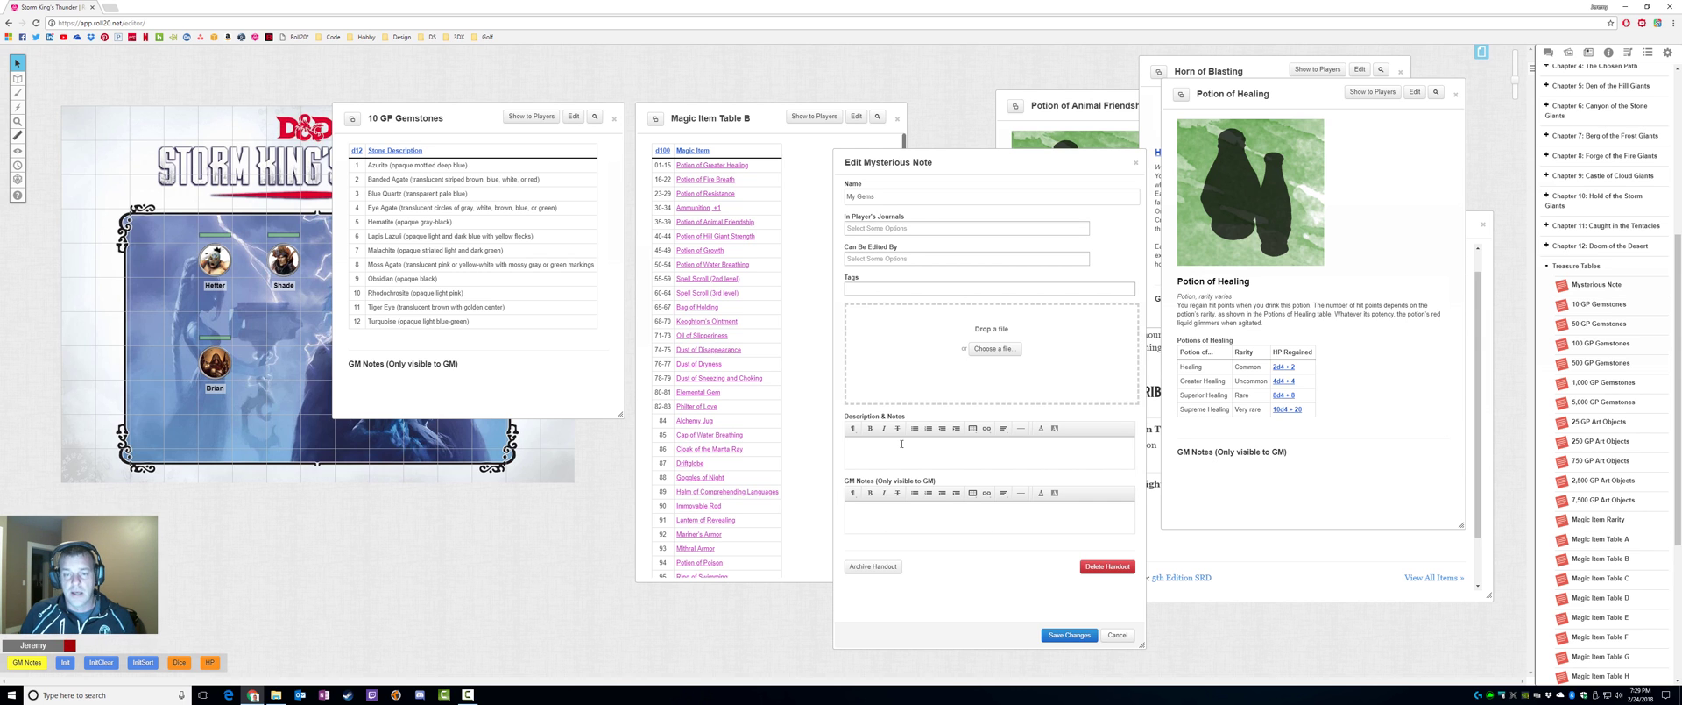
{"action": "left_click", "coordinate": [973, 428]}
{"action": "left_click", "coordinate": [989, 448]}
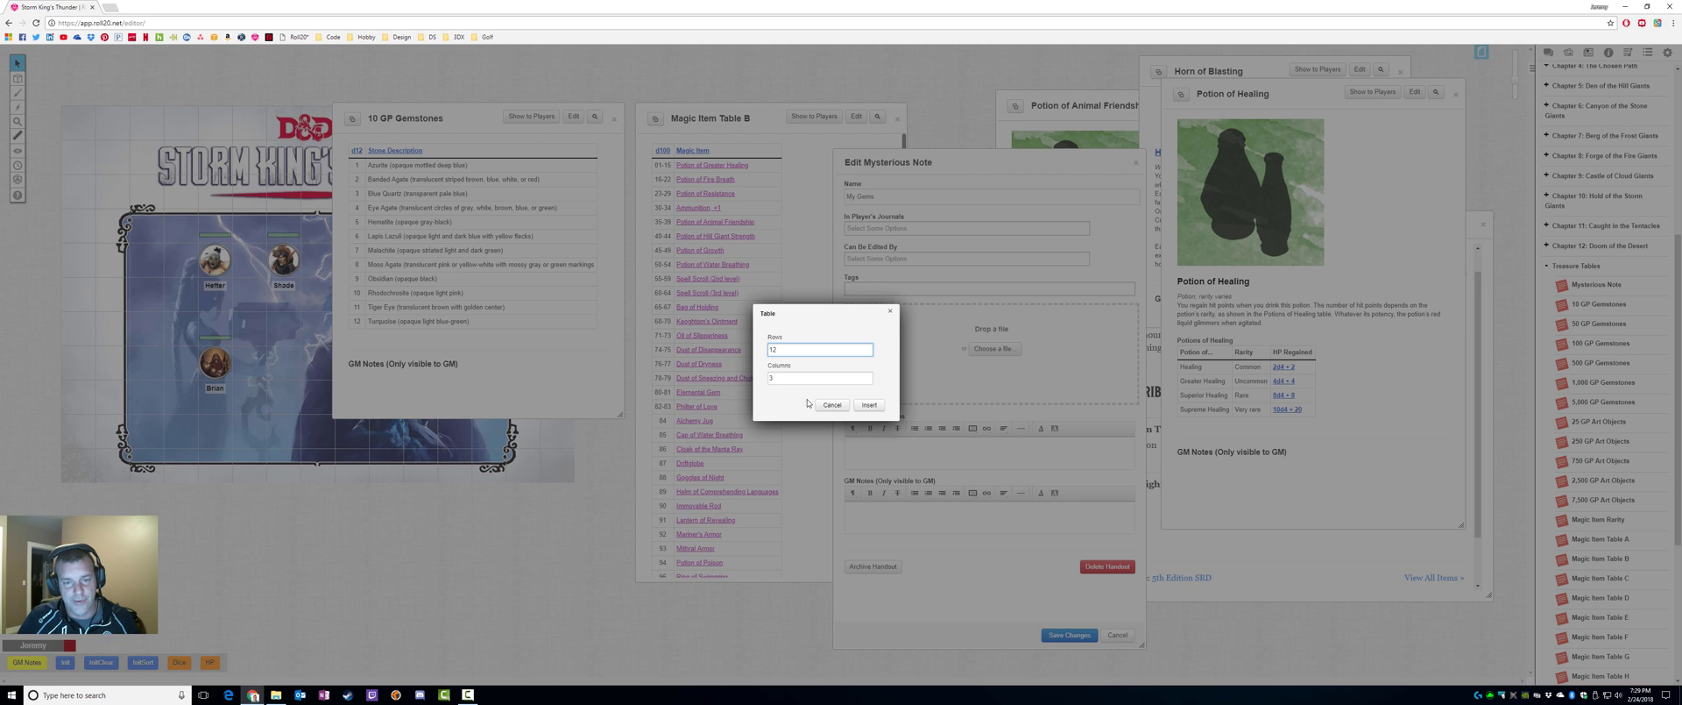
{"action": "key", "text": "Tab"}
{"action": "type", "text": "2"}
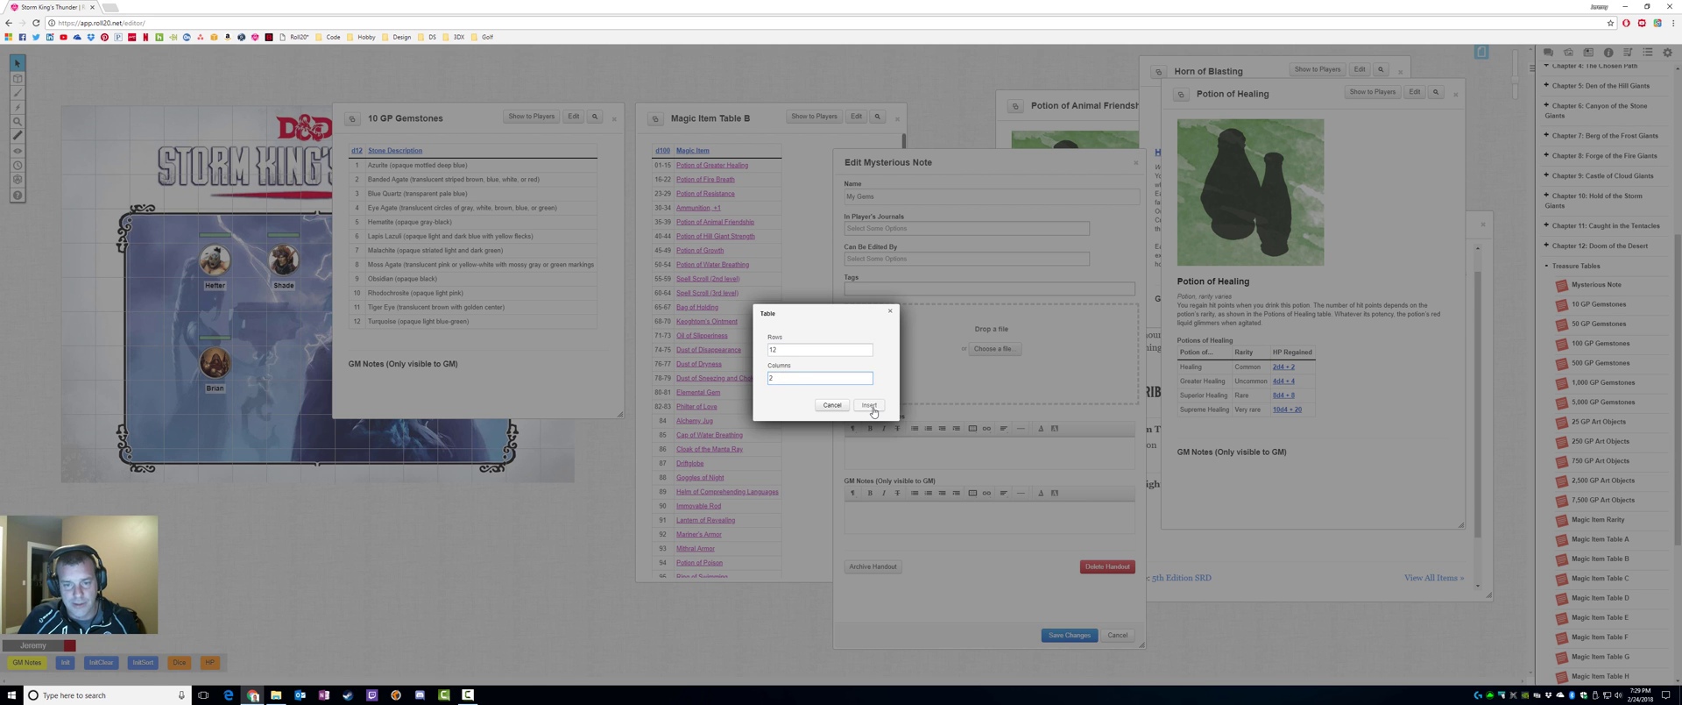
{"action": "left_click", "coordinate": [869, 405]}
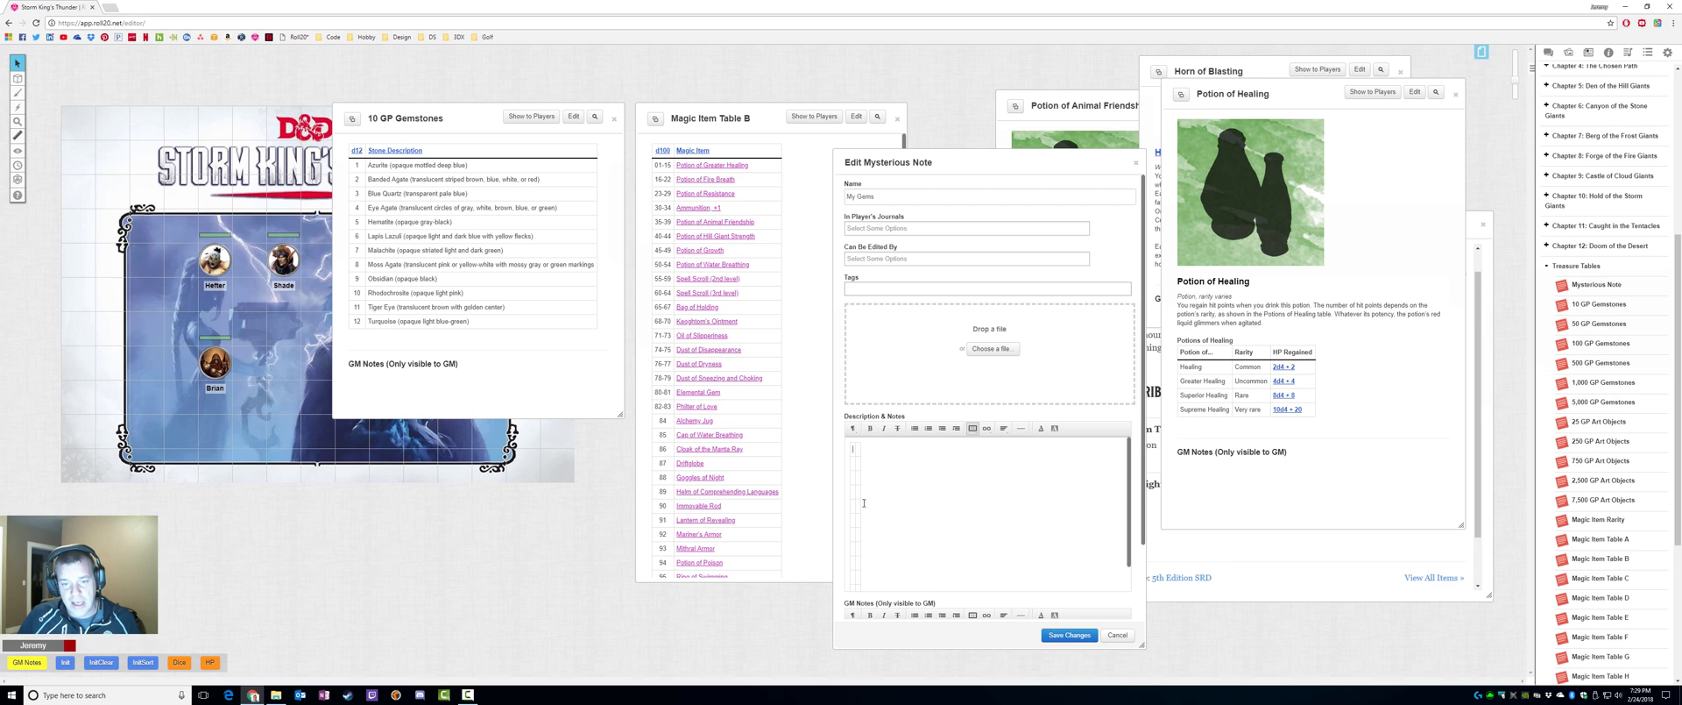
Add a header row reading "d12" and "Stone Description", number rows 1 to 6 and enter "Azurite" in the first row.
{"action": "left_click", "coordinate": [973, 427]}
{"action": "left_click", "coordinate": [973, 518]}
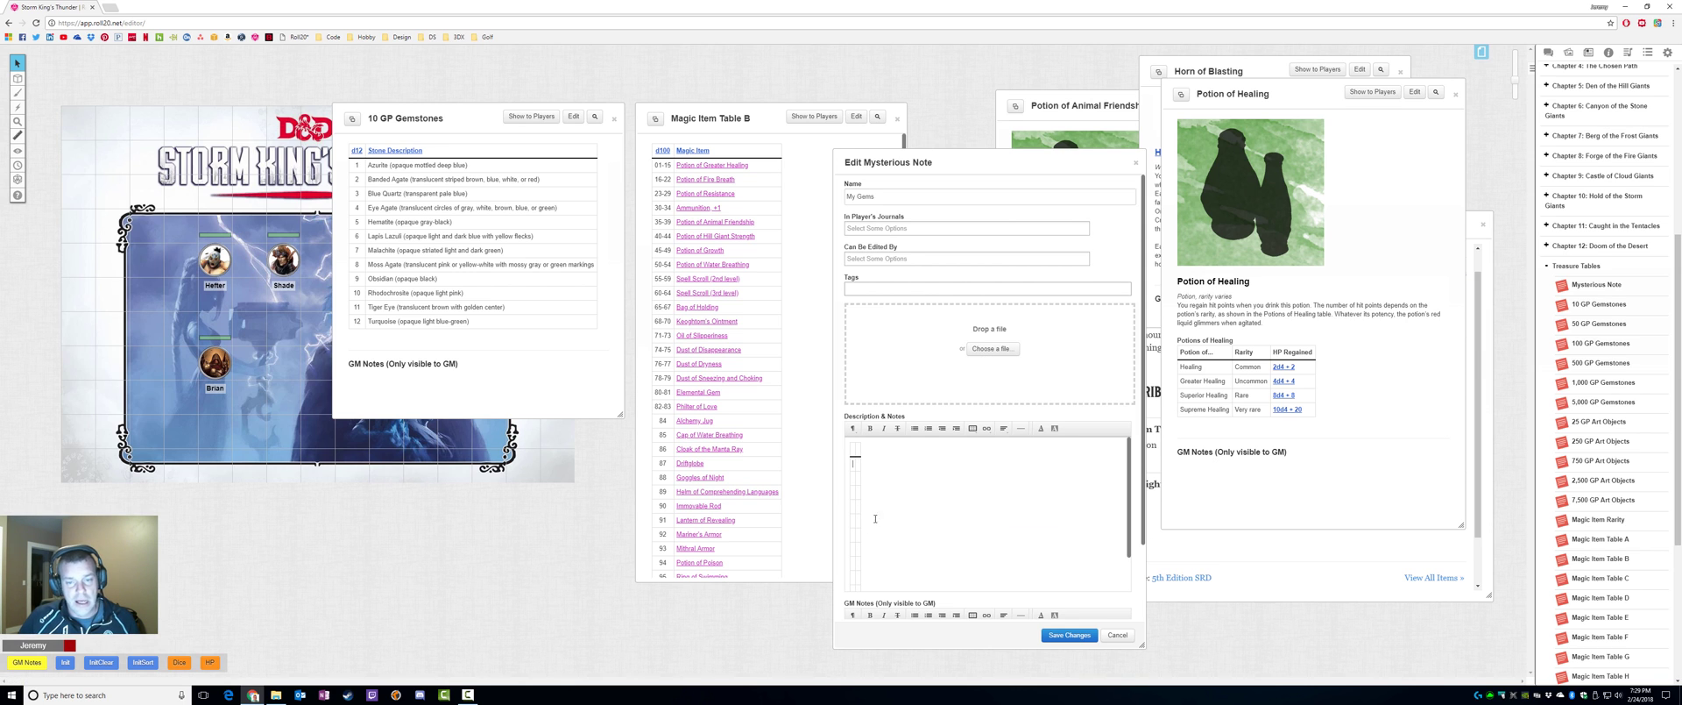
{"action": "left_click", "coordinate": [868, 460]}
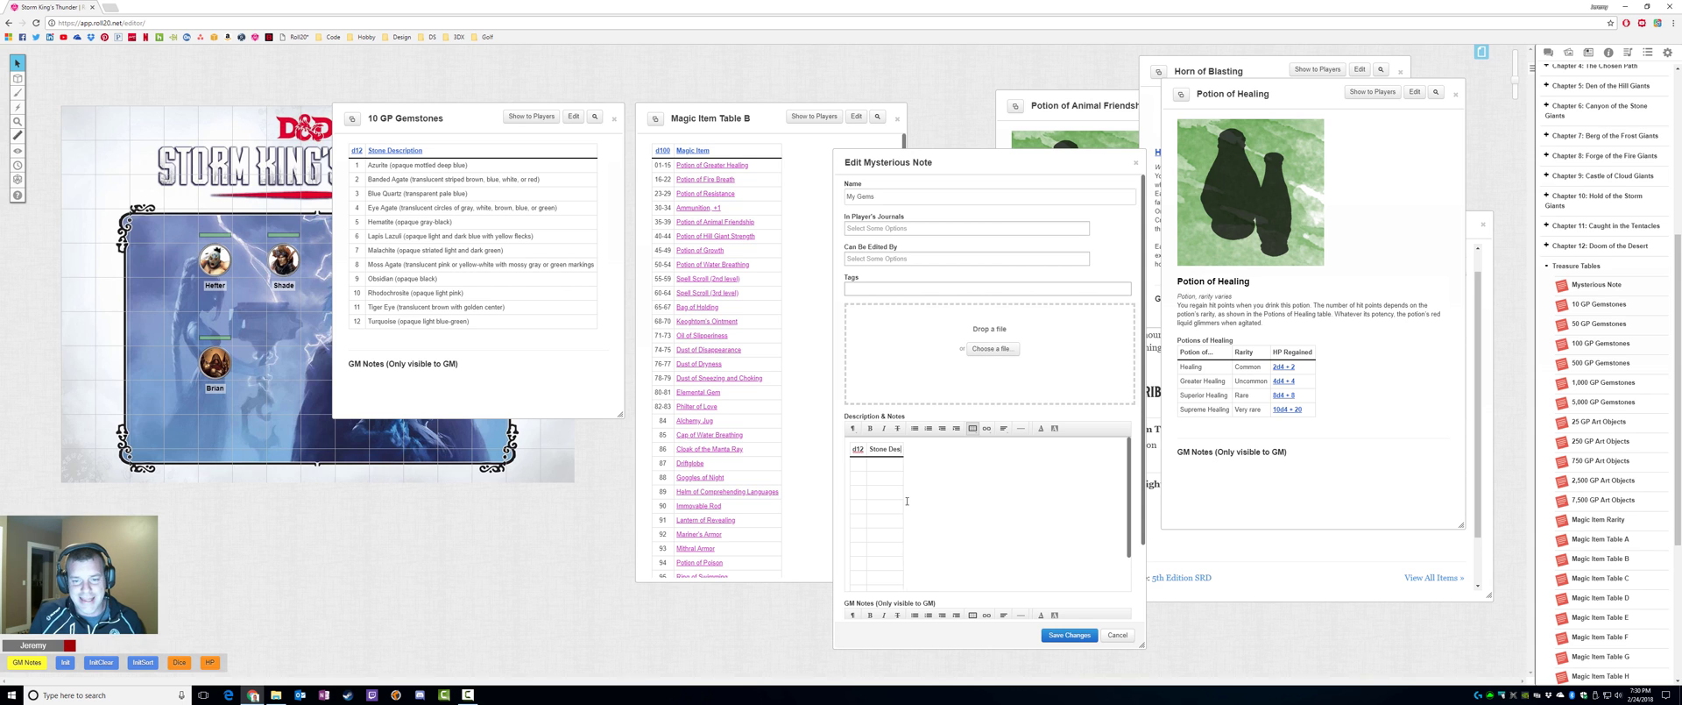
{"action": "type", "text": "ption"}
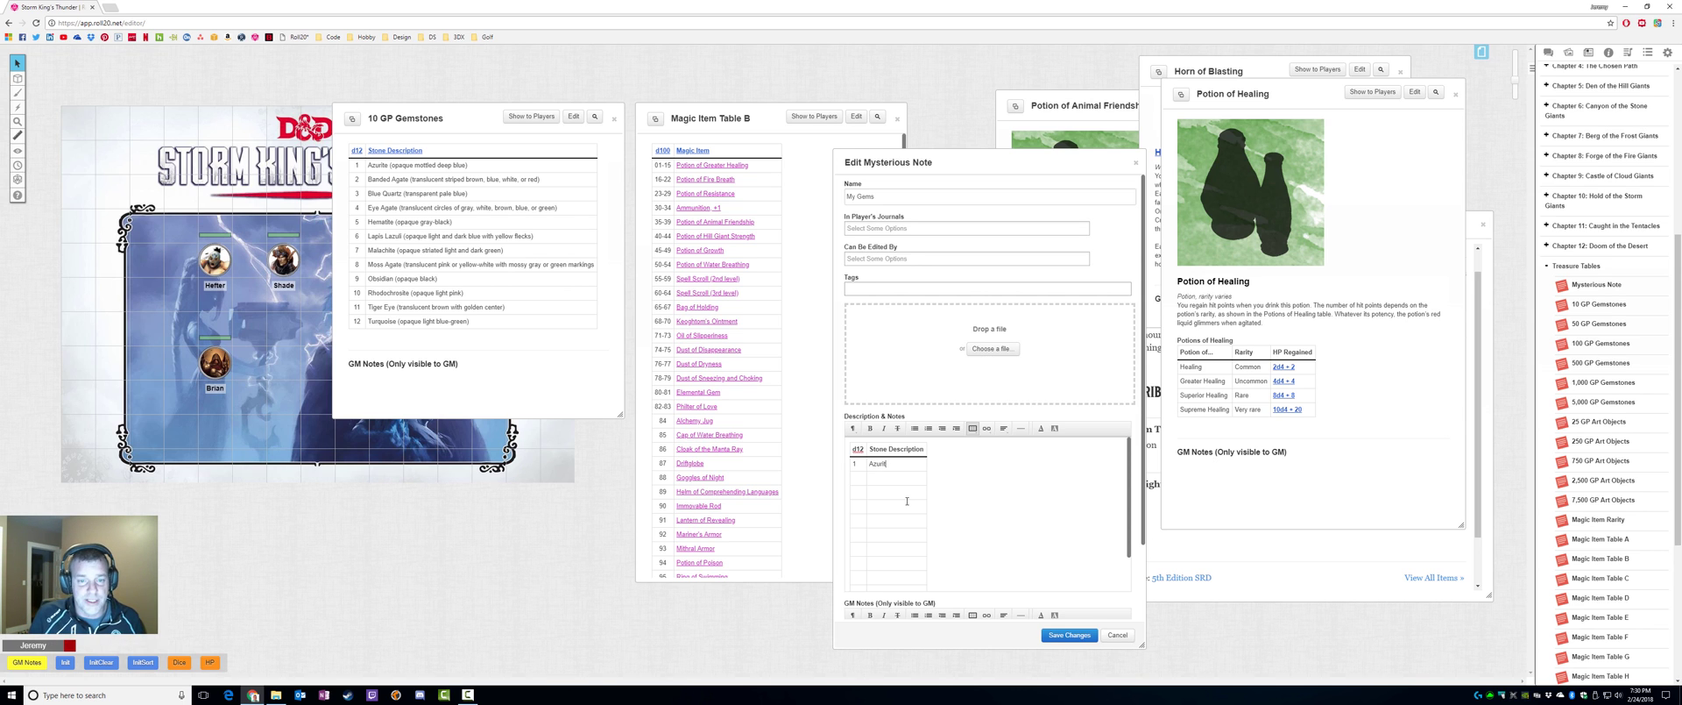
{"action": "type", "text": "("}
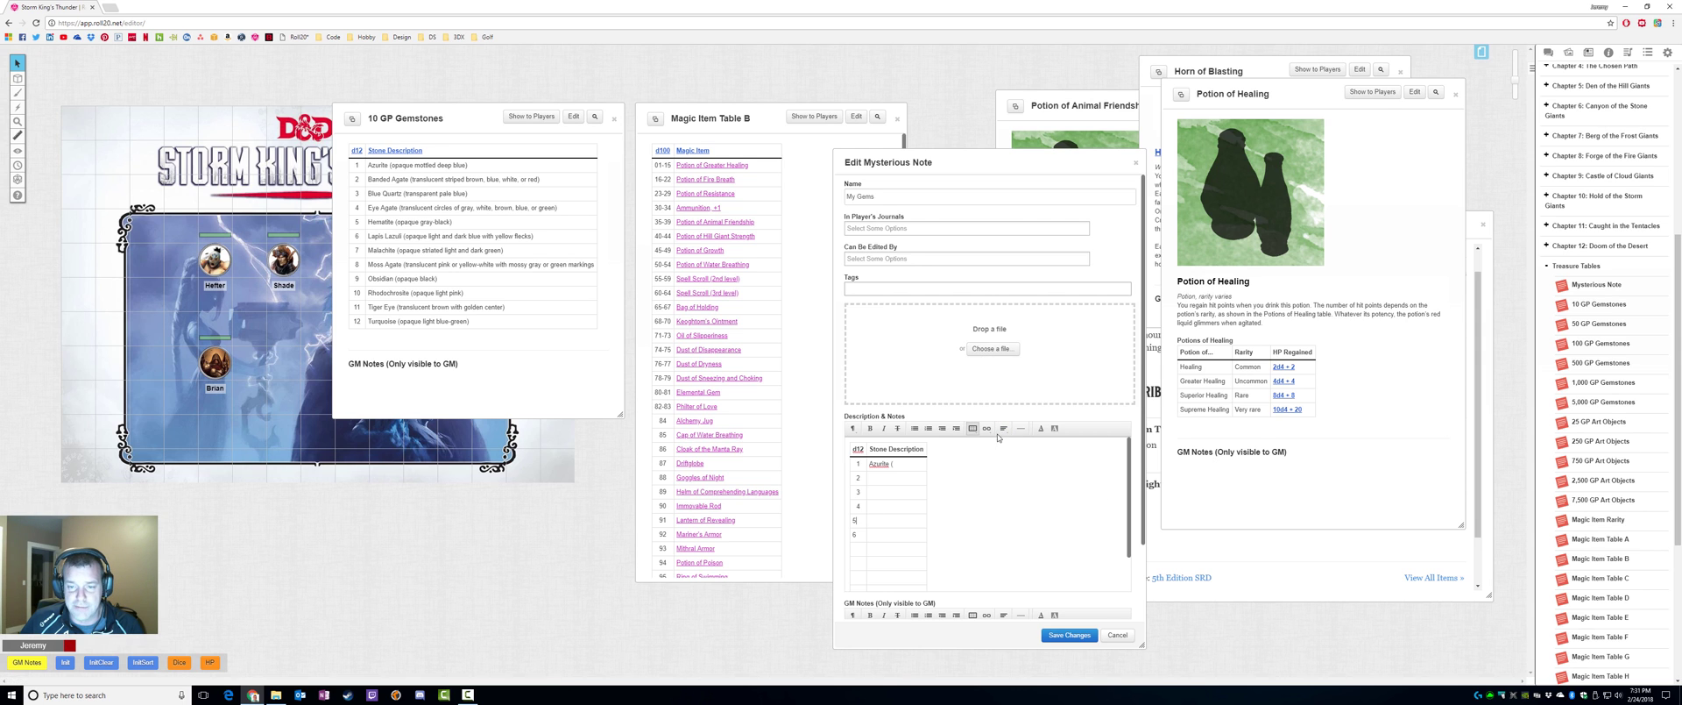
{"action": "mouse_move", "coordinate": [1003, 430]}
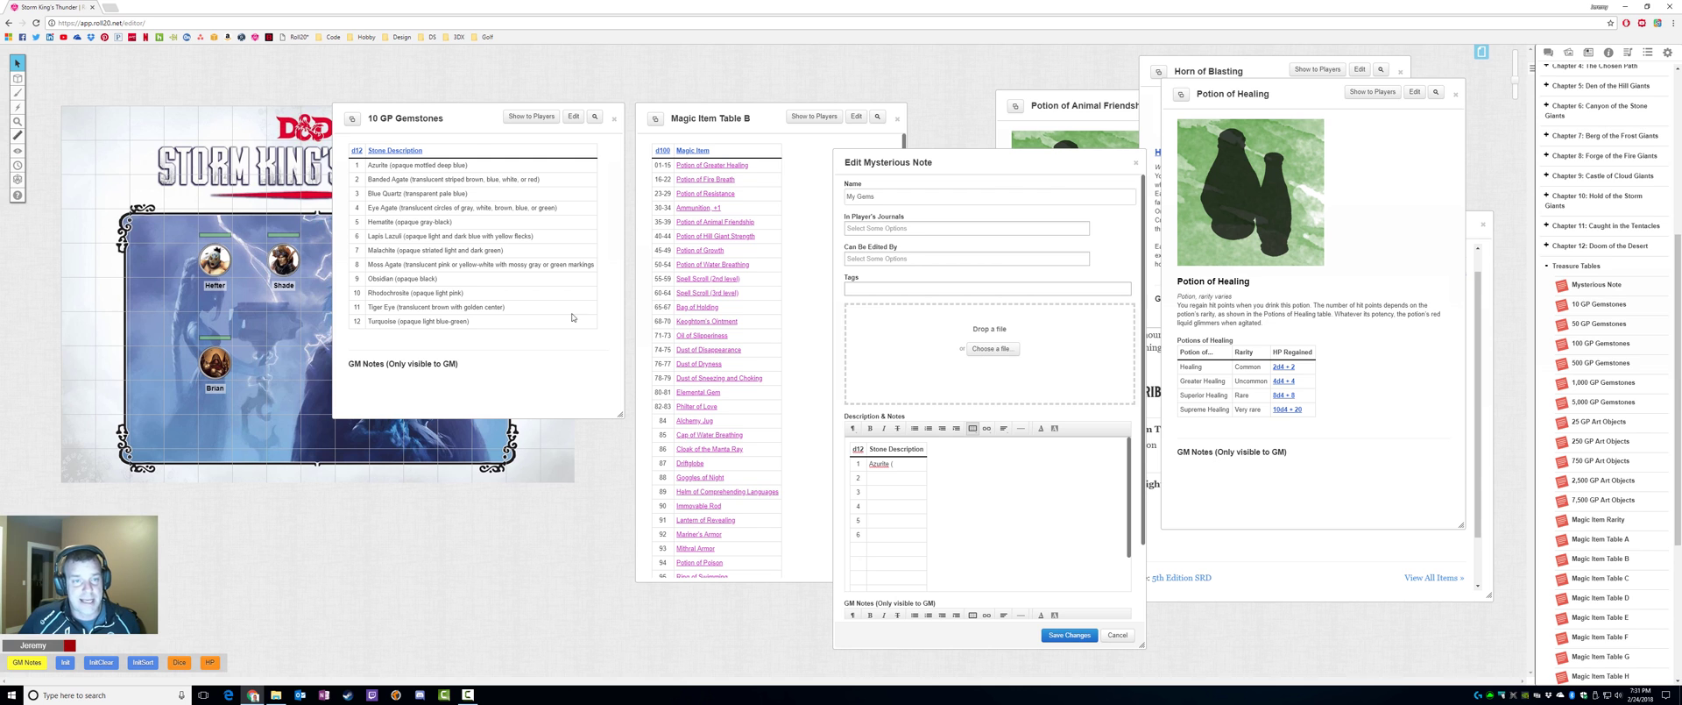
Copy the whole table from the 10 GP Gemstones description and paste it over the new handout's description.
{"action": "left_click", "coordinate": [573, 116]}
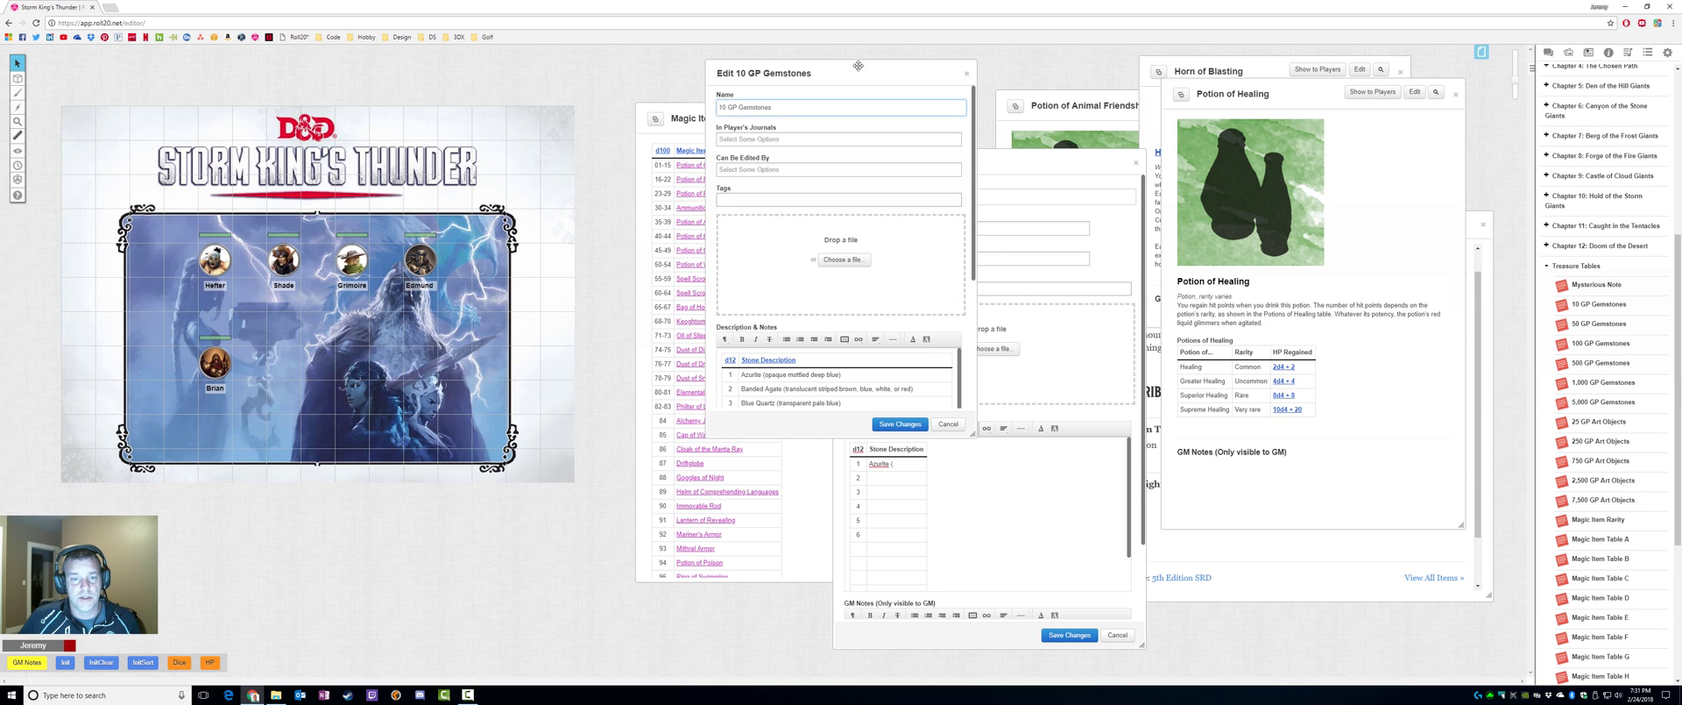
{"action": "left_click_drag", "start_coordinate": [858, 66], "coordinate": [447, 79]}
{"action": "scroll", "coordinate": [468, 361], "scroll_direction": "down", "scroll_amount": 3}
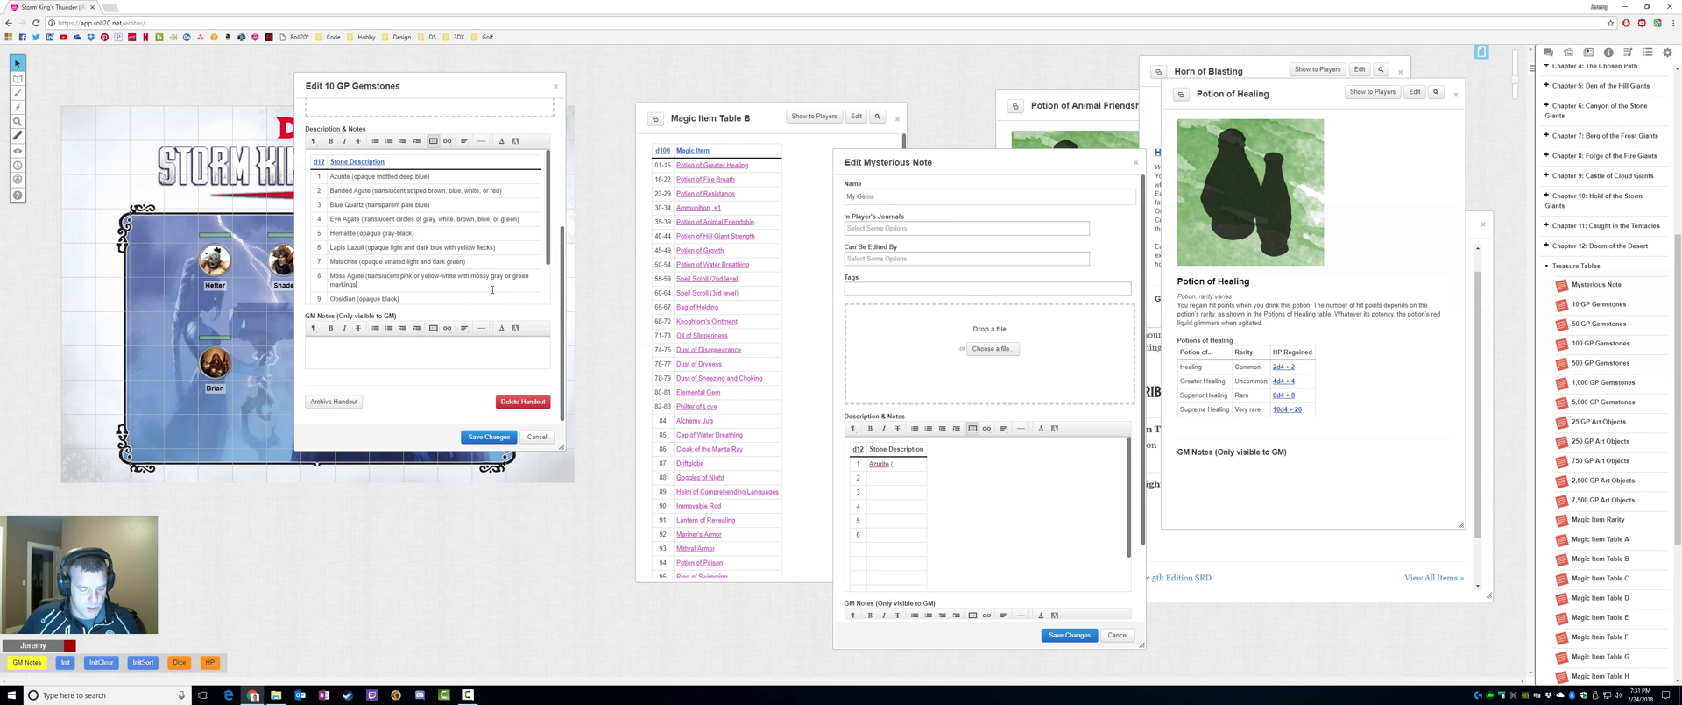
{"action": "key", "text": "ctrl+a"}
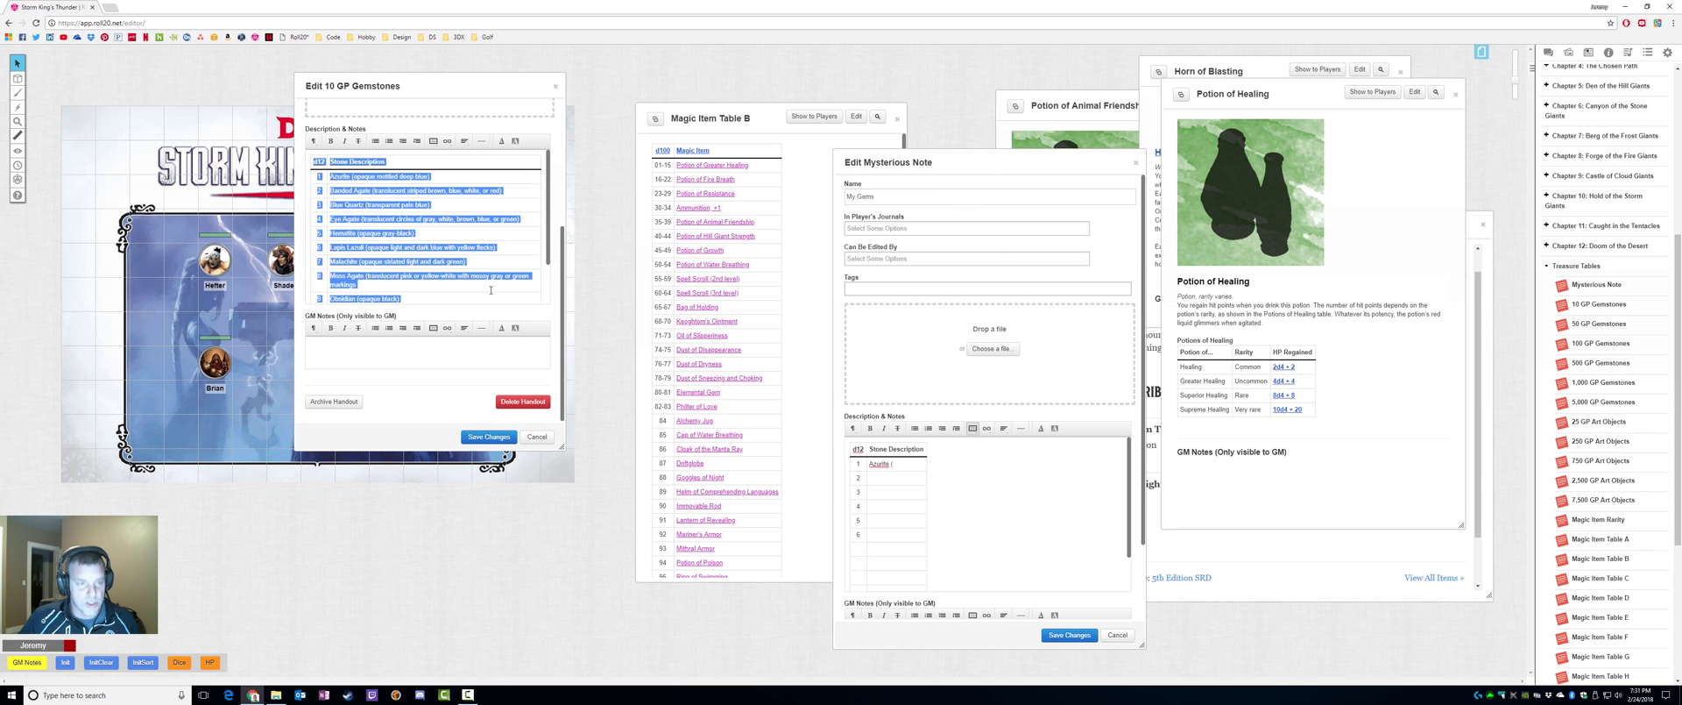
{"action": "left_click", "coordinate": [537, 436]}
{"action": "left_click", "coordinate": [976, 528]}
{"action": "key", "text": "ctrl+a"}
{"action": "type", "text": "d12\tStone Description 1\tAzurite (opaque mottled deep blue) 2\tBanded Agate (translucent striped brown, blue, white, or red) 3\tBlue Quartz (transparent pale blue) 4\tEye Agate (translucent circles of gray, white, brown, blue, or green) 5\tHematite (opaque gray-black) 6\tLapis Lazuli (opaque light and dark blue with yellow flecks) 7\tMalachite (opaque striated light and dark green) 8\tMoss Agate (translucent pink or yellow-white with mossy gray or green markings) 9\tObsidian (opaque black) 10\tRhodochrosite (opaque light pink) 11\tTiger Eye (translucent brown with golden center) 12\tTurquoise (opaque light blue-green)"}
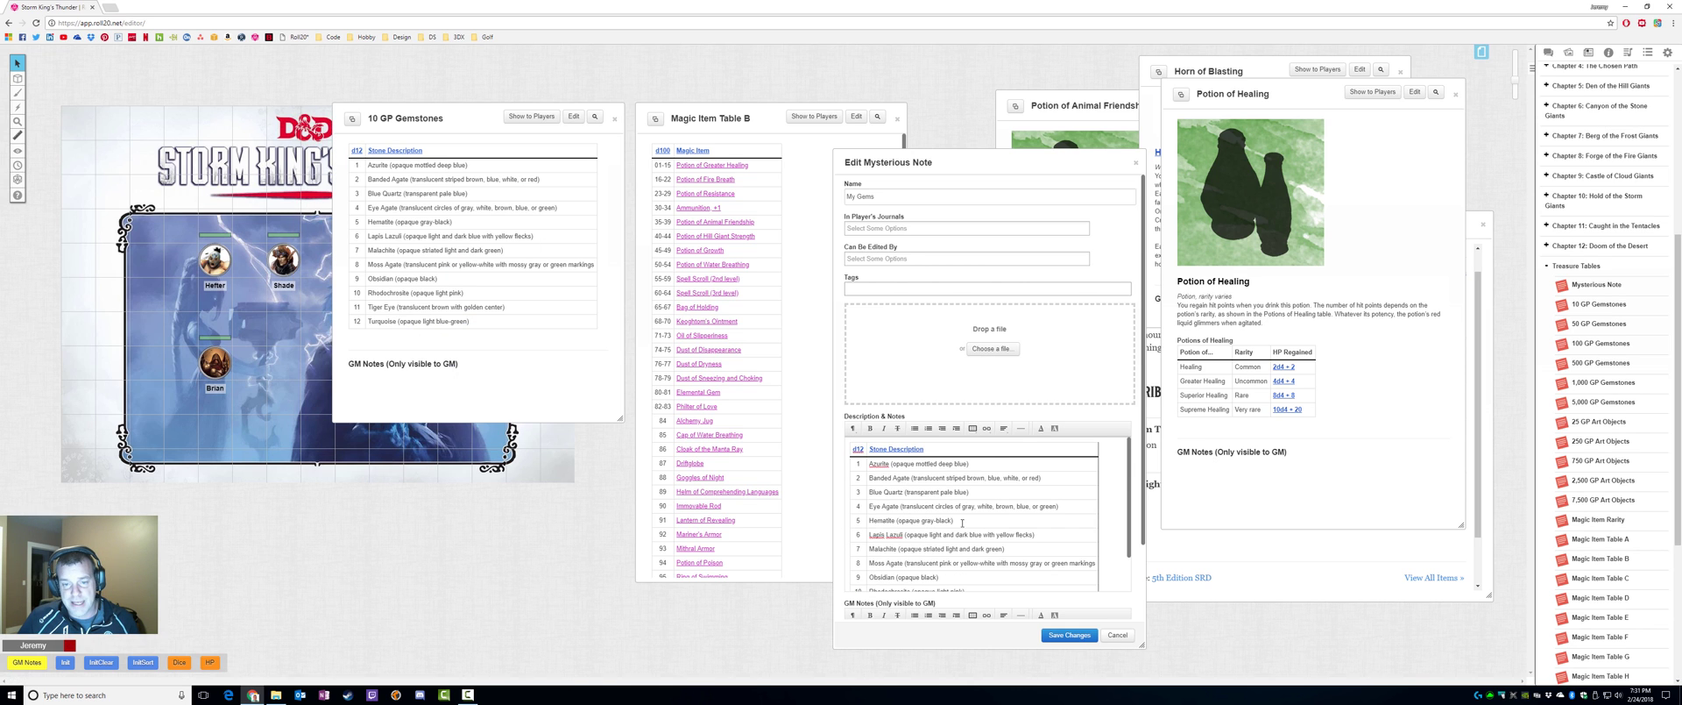
Remove the links from the pasted d12 and Stone Description headers, and reposition and enlarge the edit window.
{"action": "left_click", "coordinate": [968, 463]}
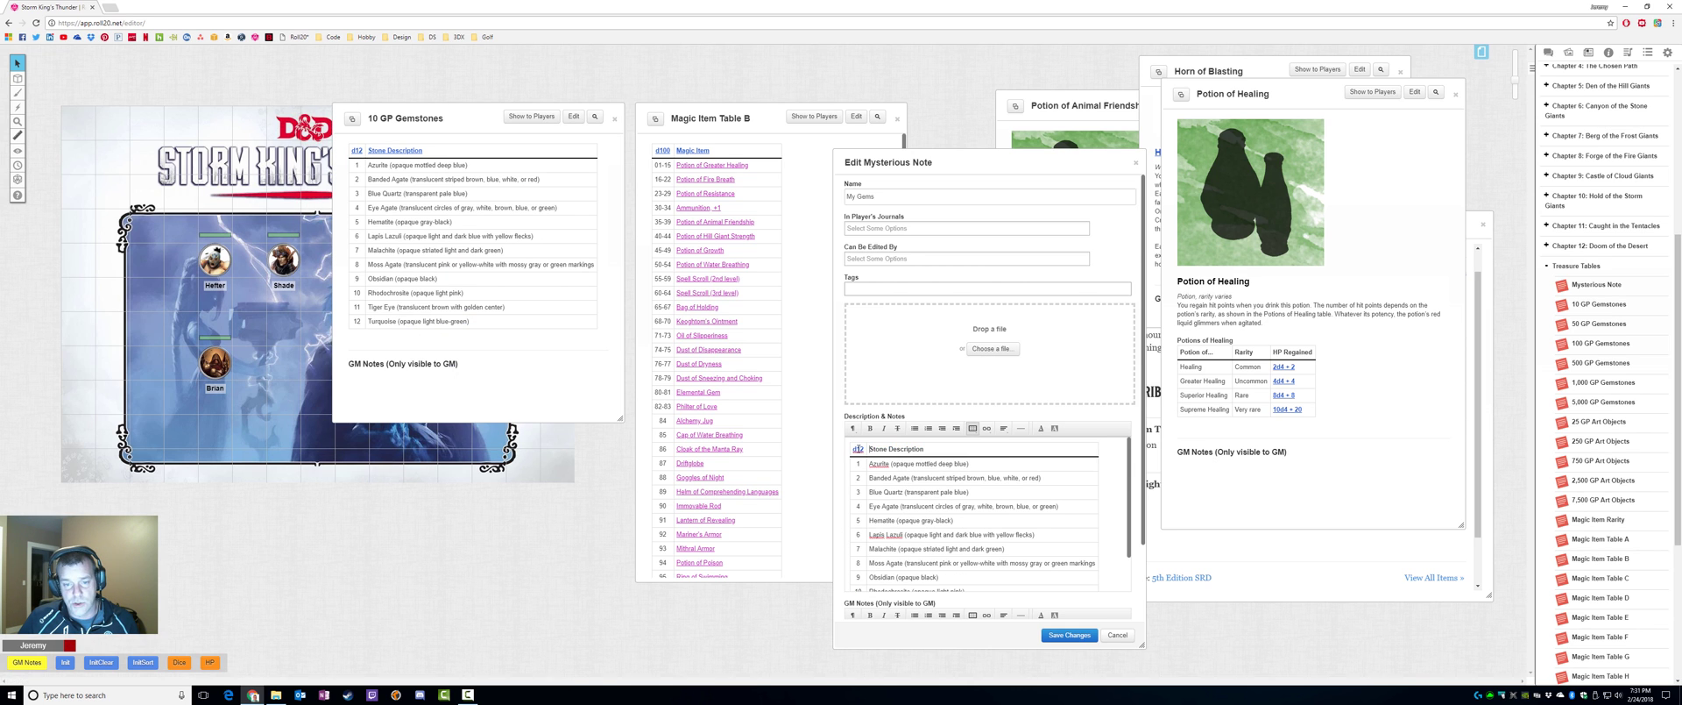
{"action": "left_click", "coordinate": [978, 463]}
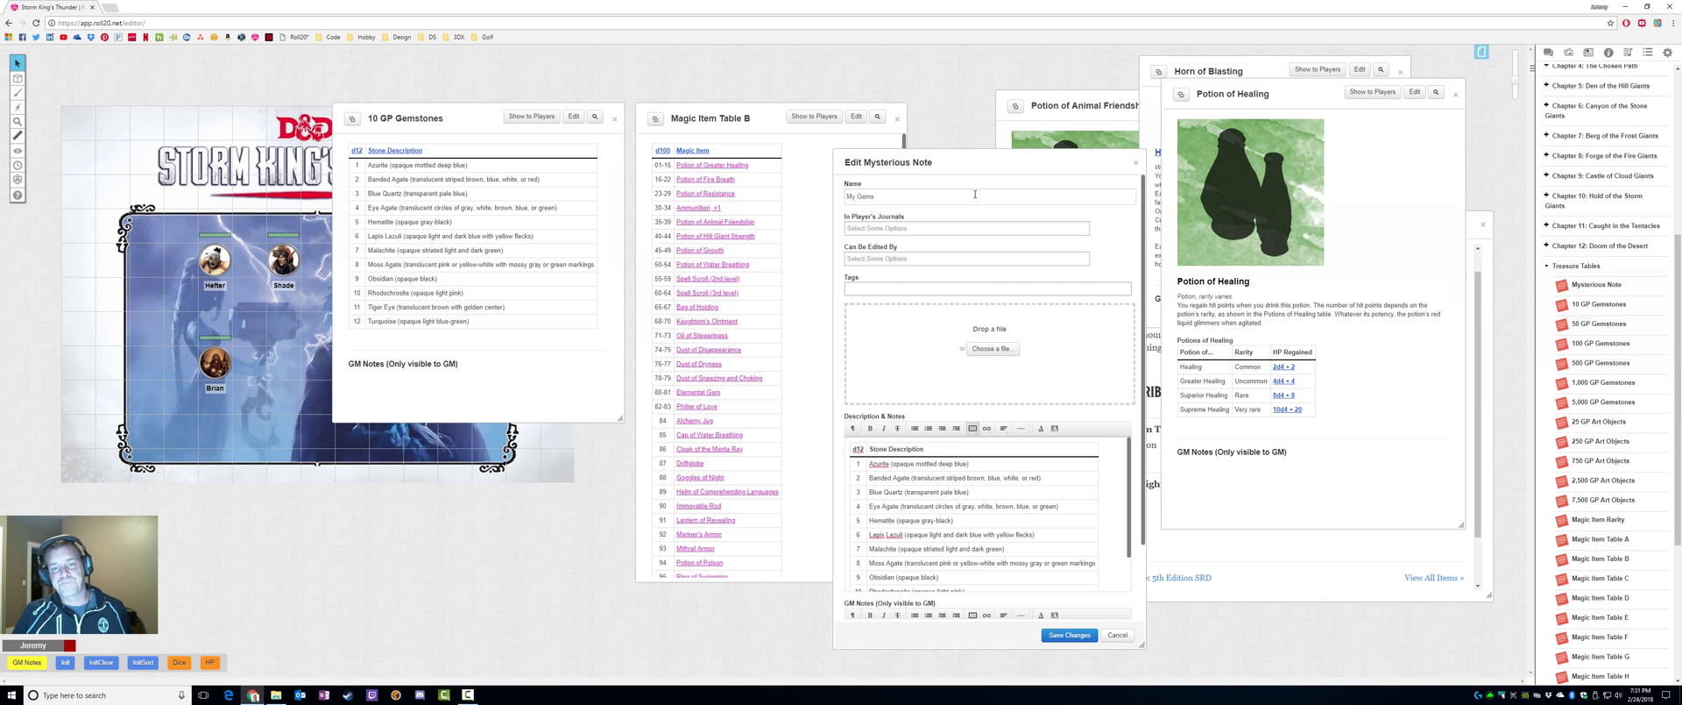
{"action": "left_click_drag", "start_coordinate": [990, 161], "coordinate": [822, 98]}
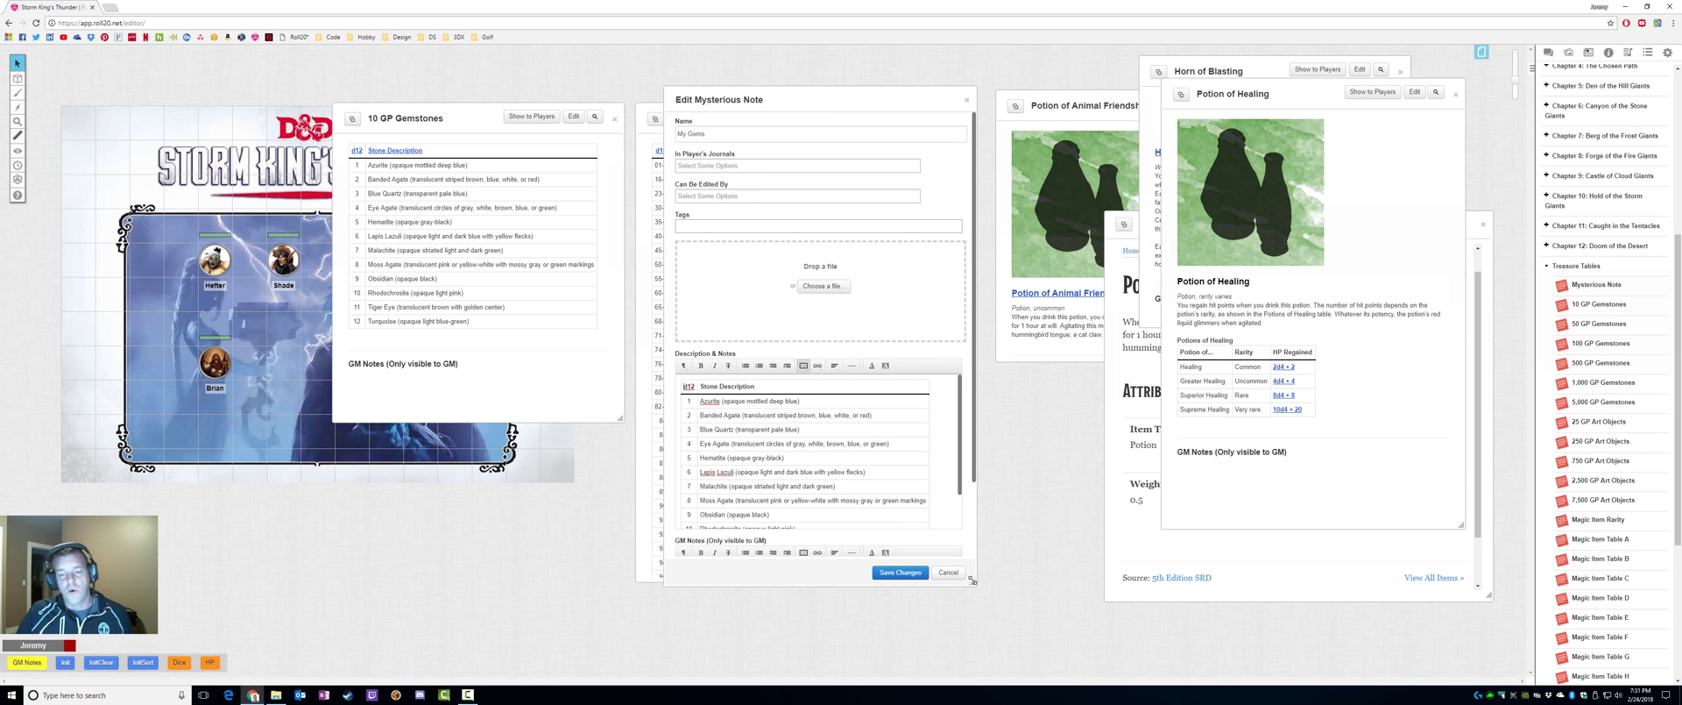
{"action": "left_click_drag", "start_coordinate": [972, 580], "coordinate": [1033, 653]}
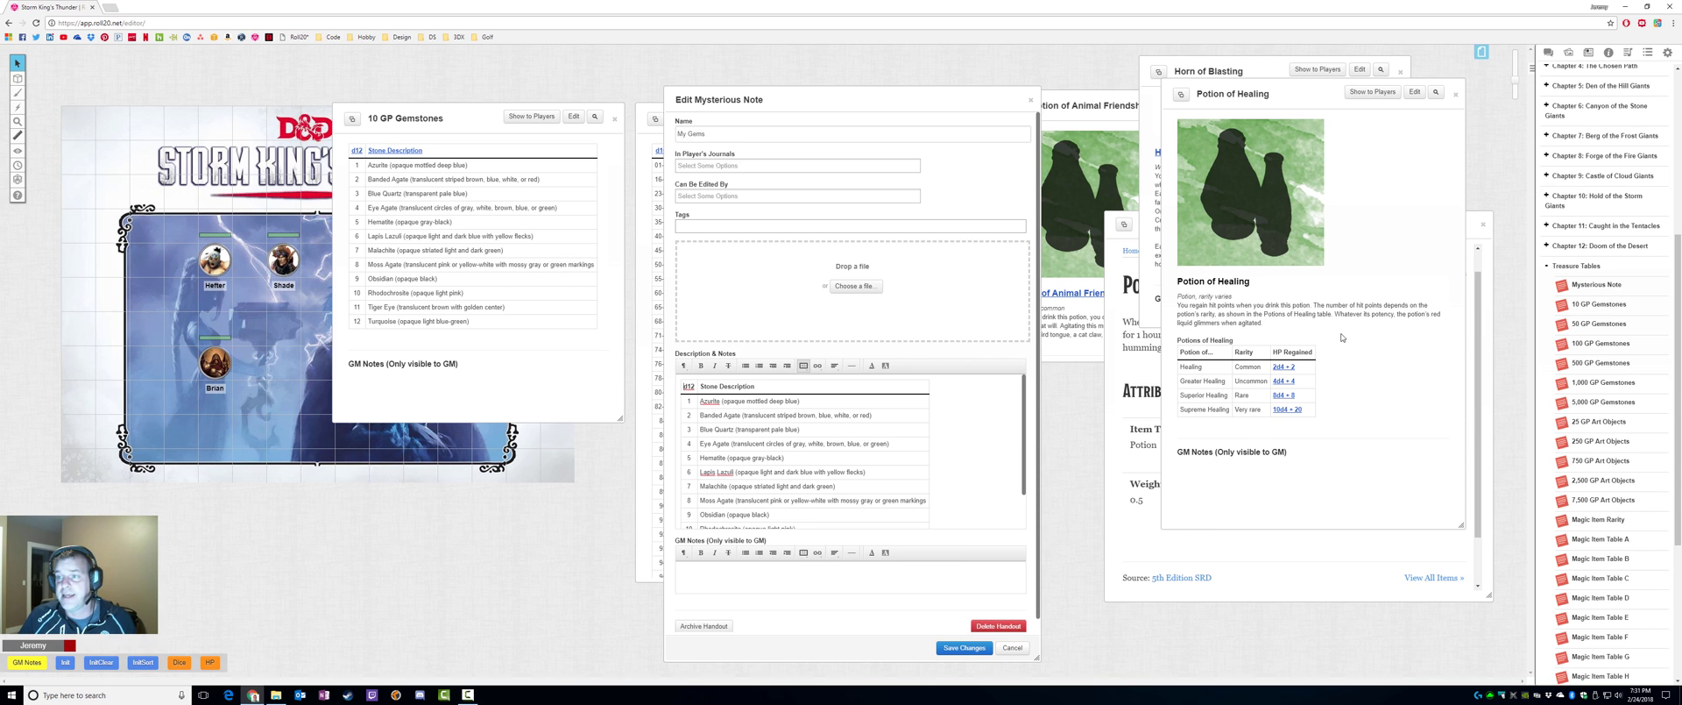
Show the chat, roll the d12 from the 10 GP Gemstones handout and draw a random stone from its table.
{"action": "left_click", "coordinate": [1548, 52]}
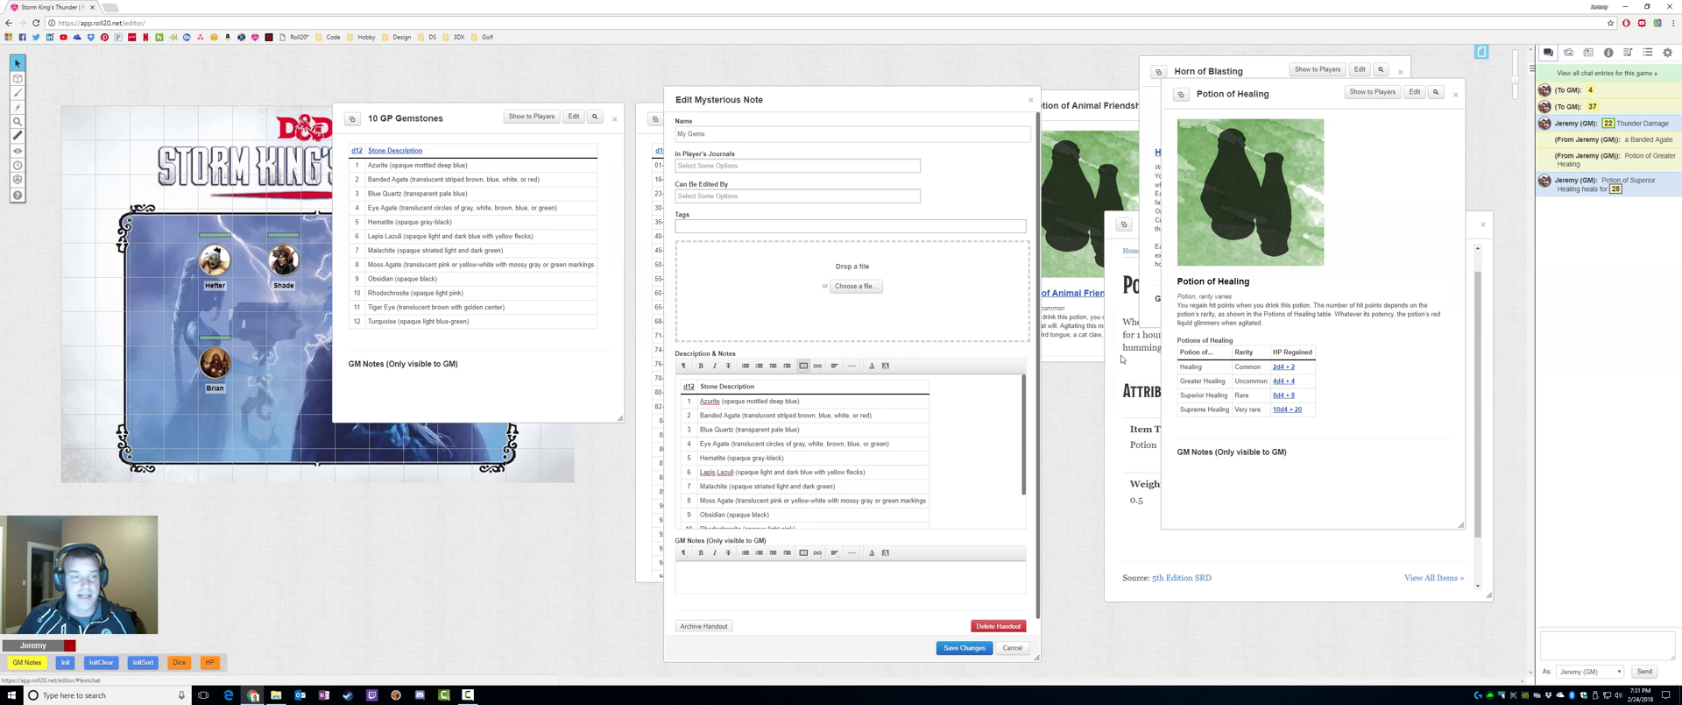
{"action": "left_click", "coordinate": [357, 151]}
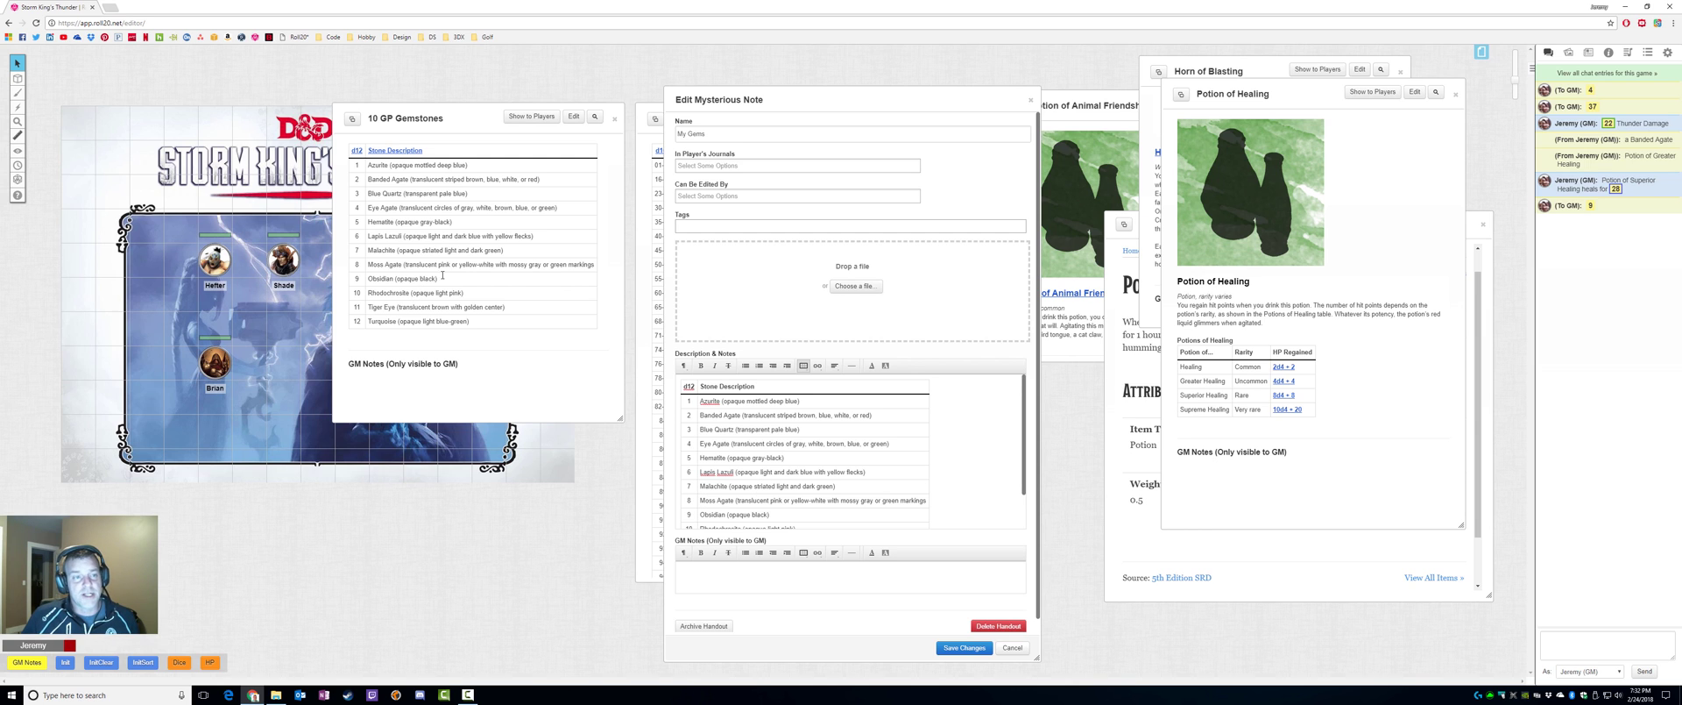
{"action": "left_click", "coordinate": [396, 151]}
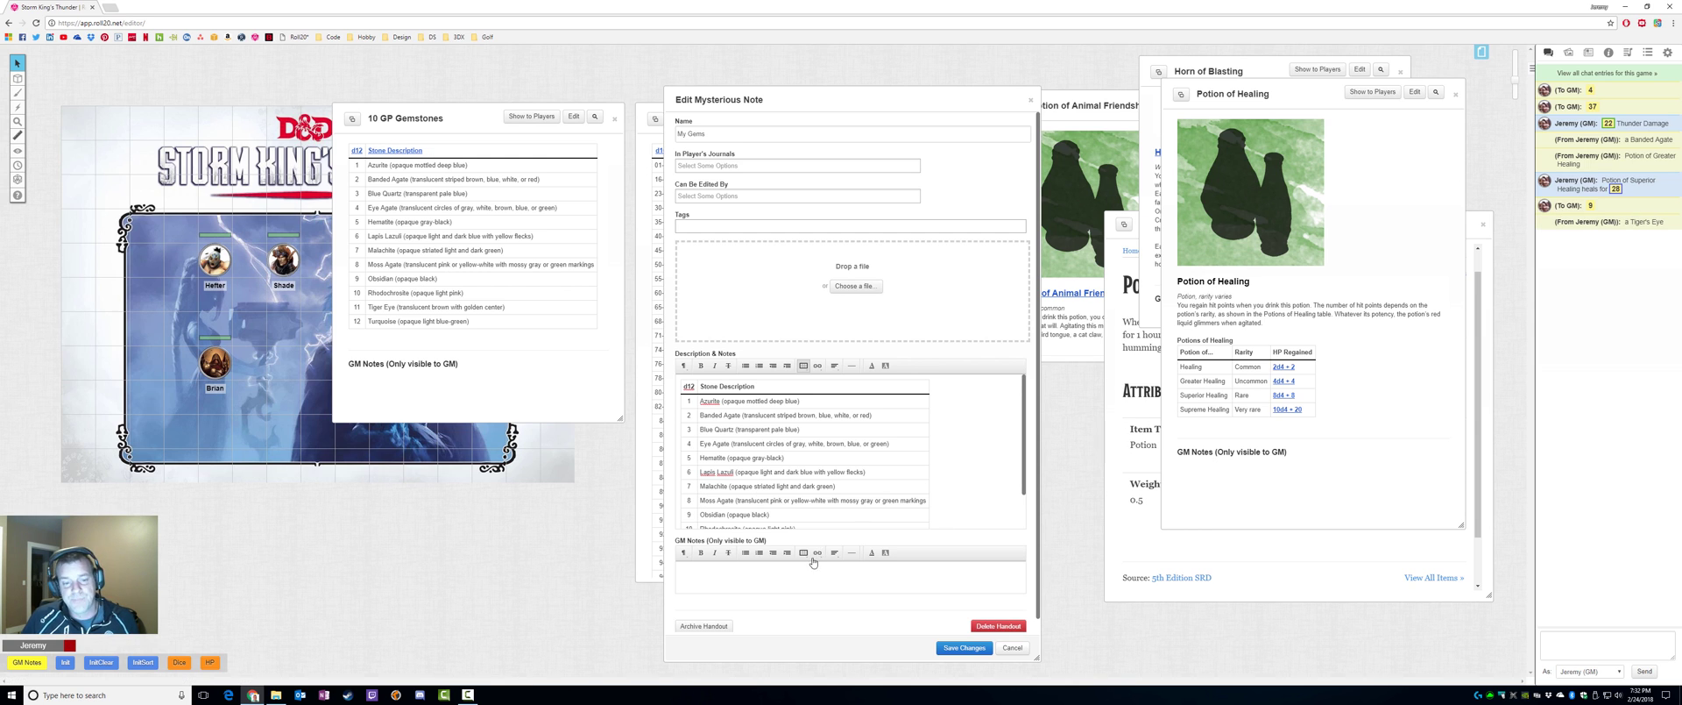
Link the d12 header in the new handout's table to the GM whisper roll "!&#13;/w gm [[1d12]]".
{"action": "double_click", "coordinate": [689, 386]}
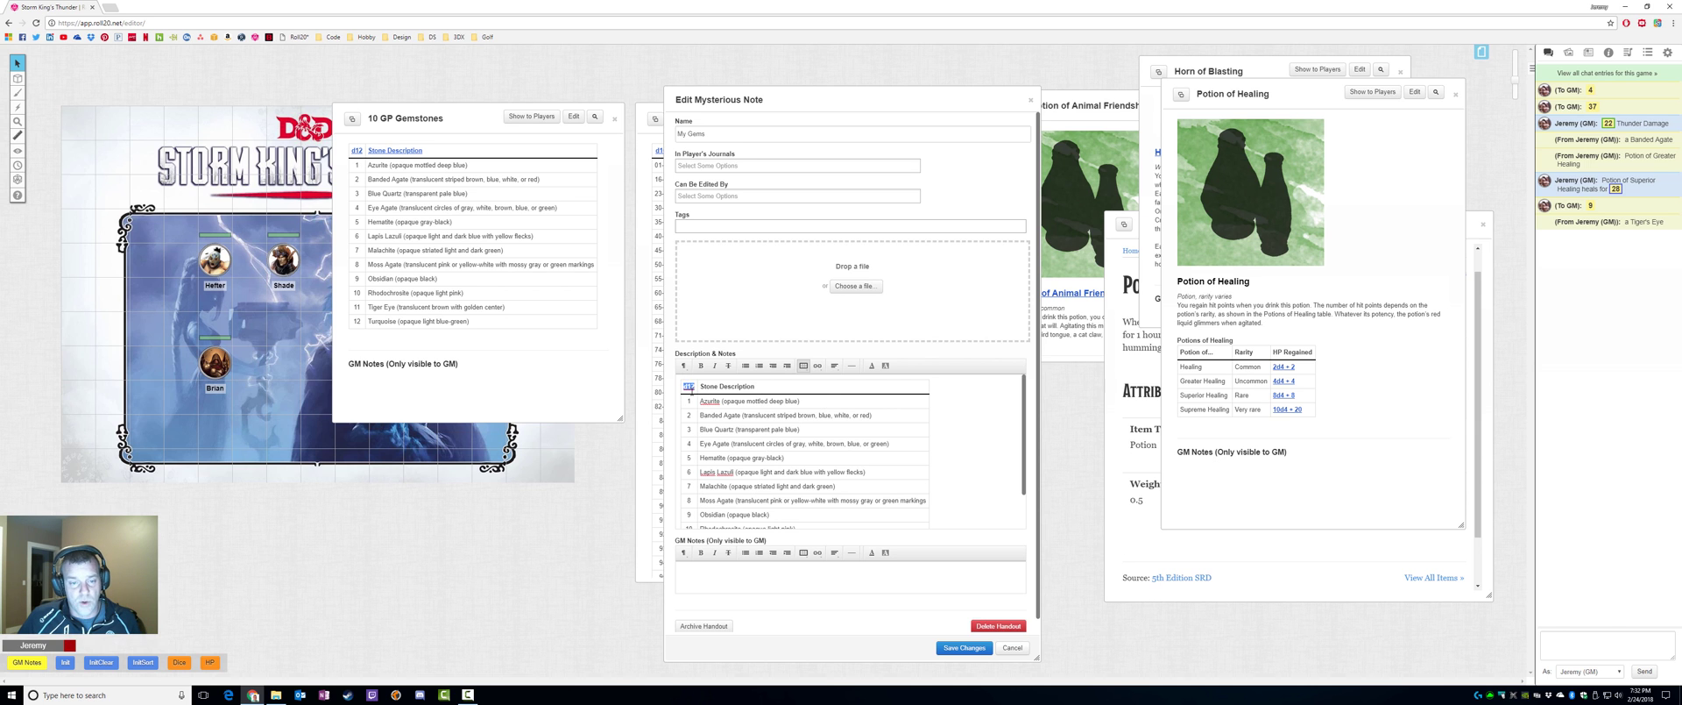
{"action": "left_click", "coordinate": [817, 366]}
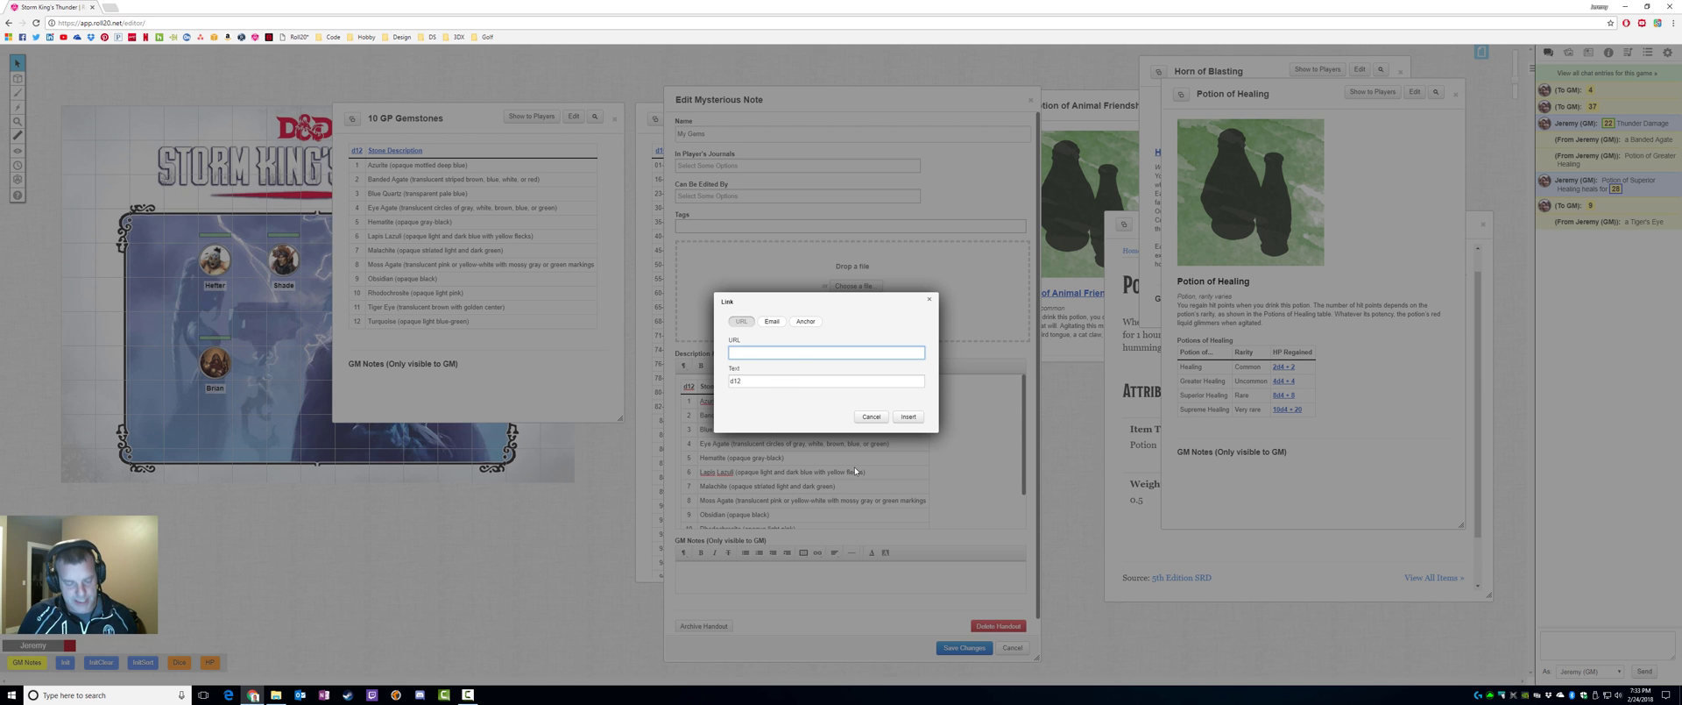
{"action": "type", "text": "!&#13"}
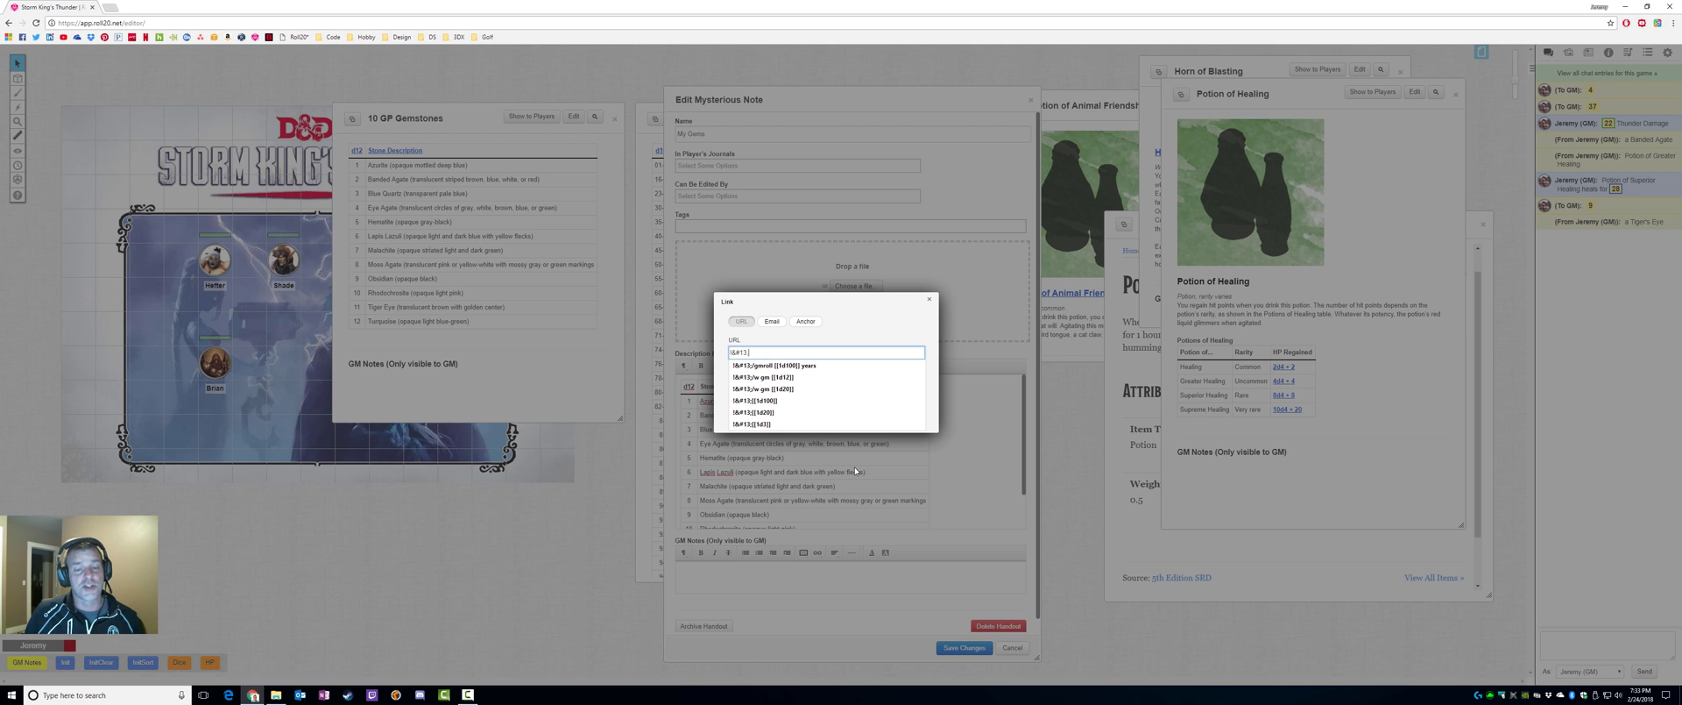
{"action": "type", "text": "/gr"}
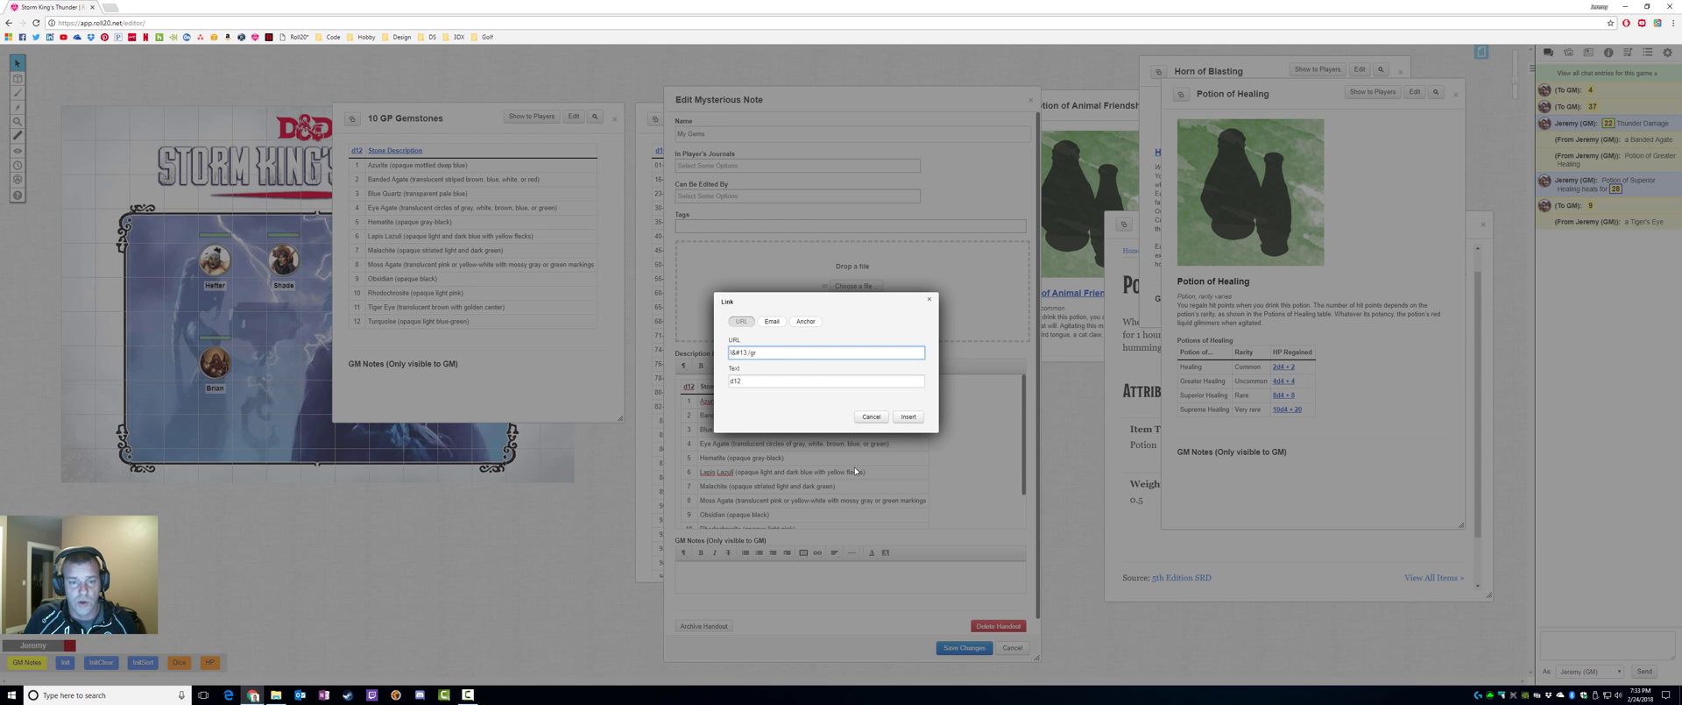
{"action": "key", "text": "BackSpace"}
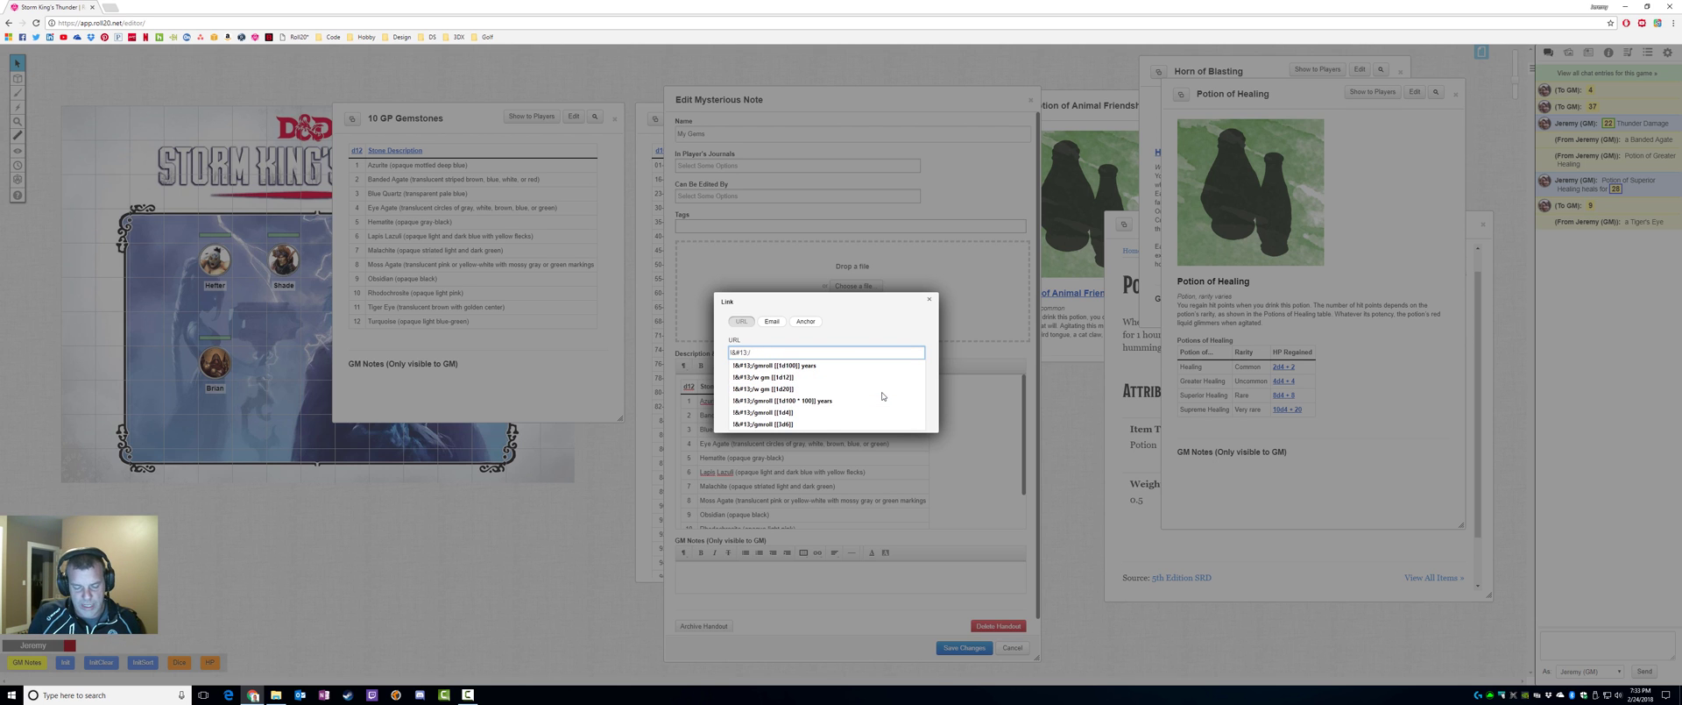
{"action": "type", "text": "w gm [["}
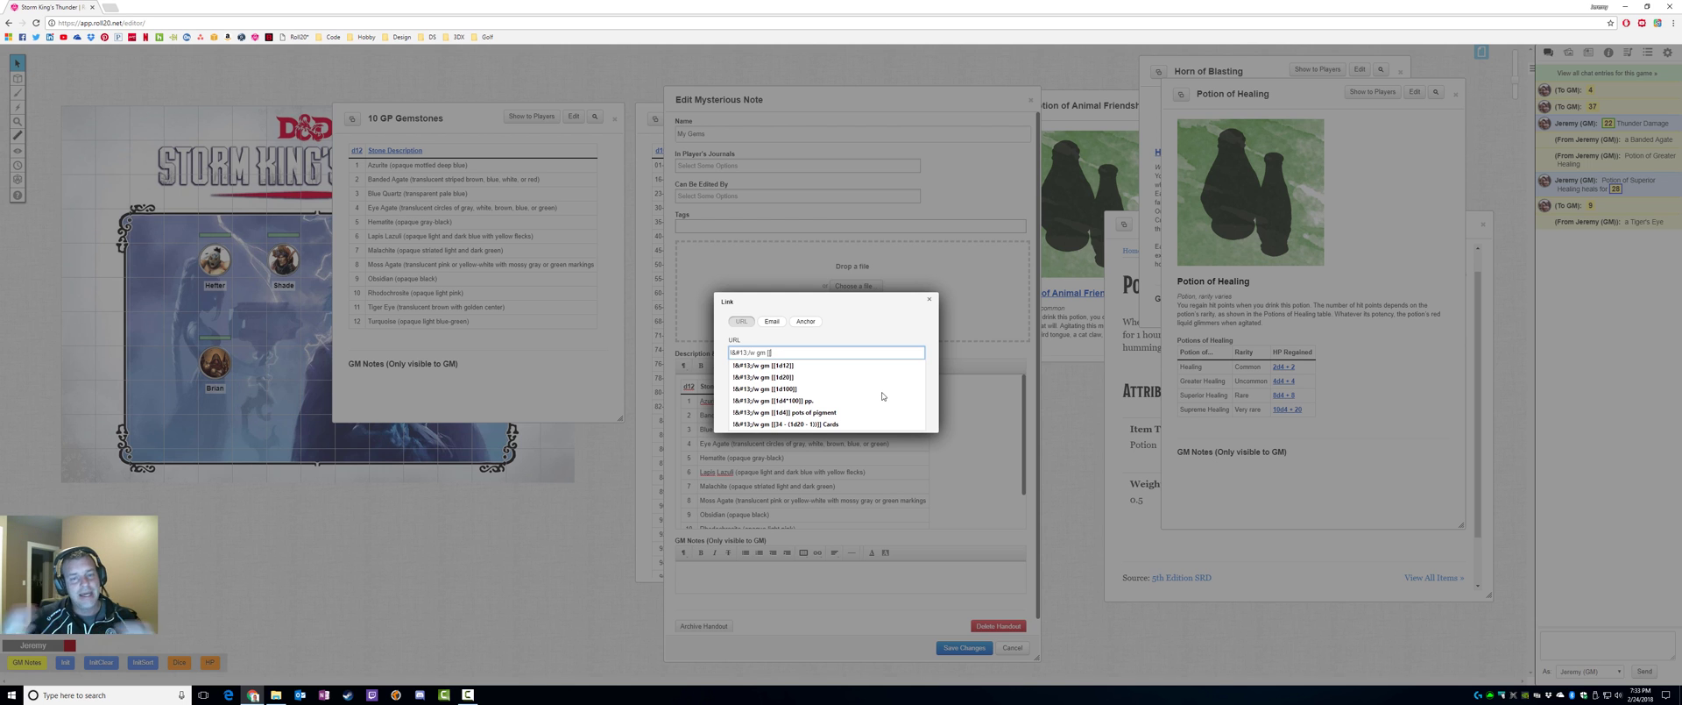
{"action": "type", "text": "1d12"}
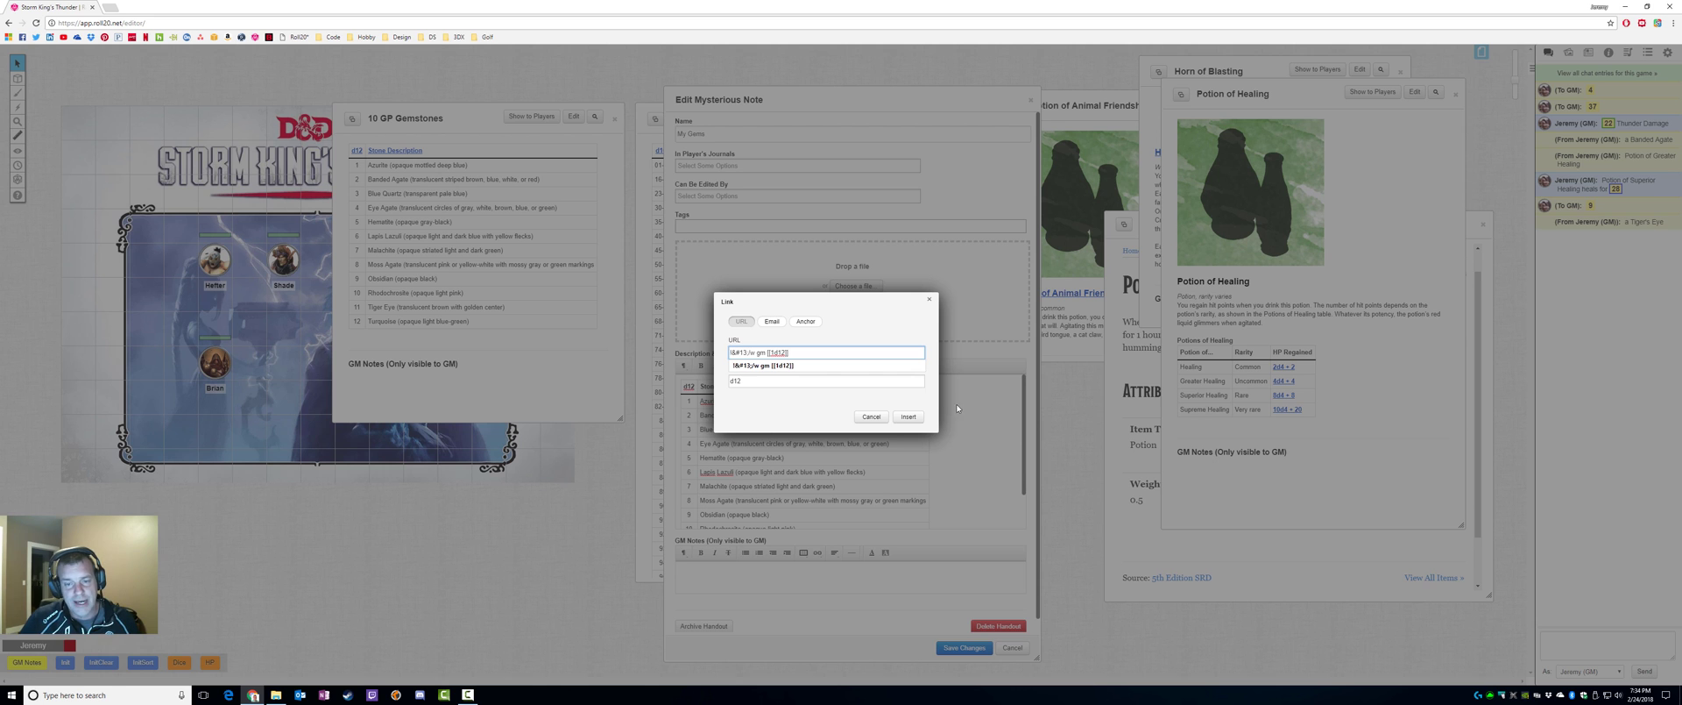
{"action": "left_click", "coordinate": [908, 416]}
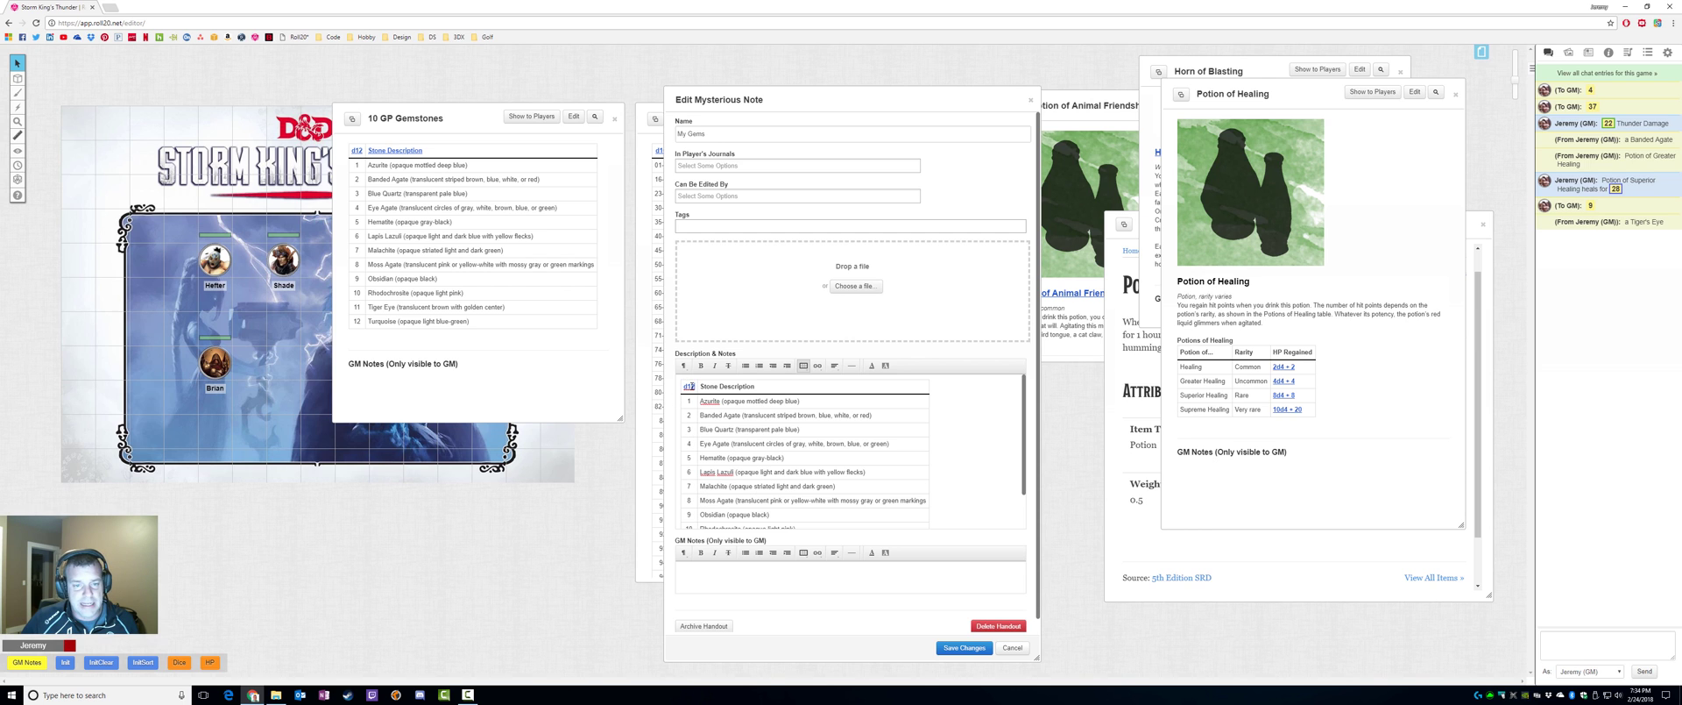
Test the new d12 link from the handout editor and roll Supreme Healing from the Potion of Healing handout.
{"action": "left_click", "coordinate": [689, 387]}
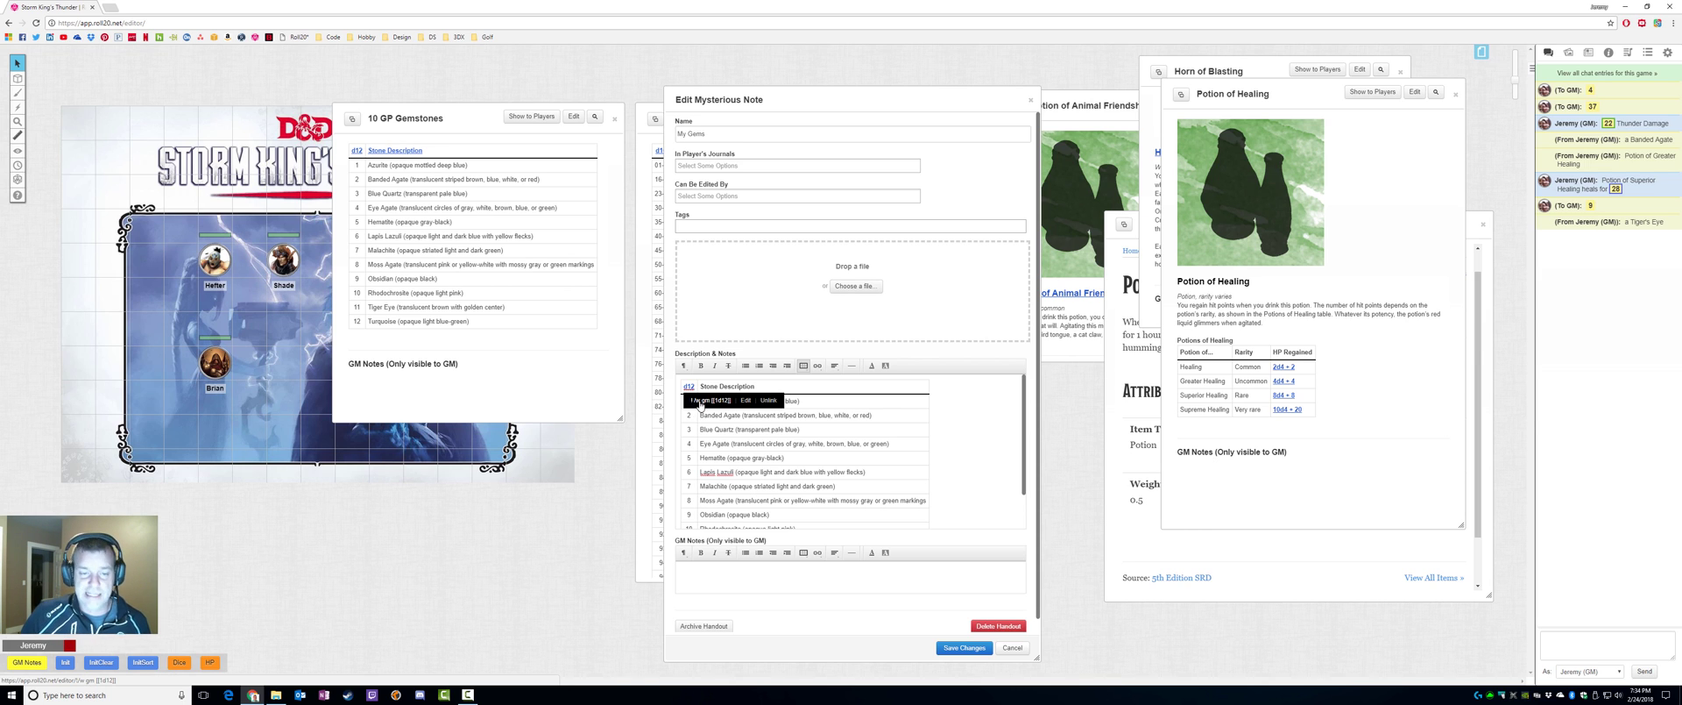
{"action": "left_click", "coordinate": [700, 401]}
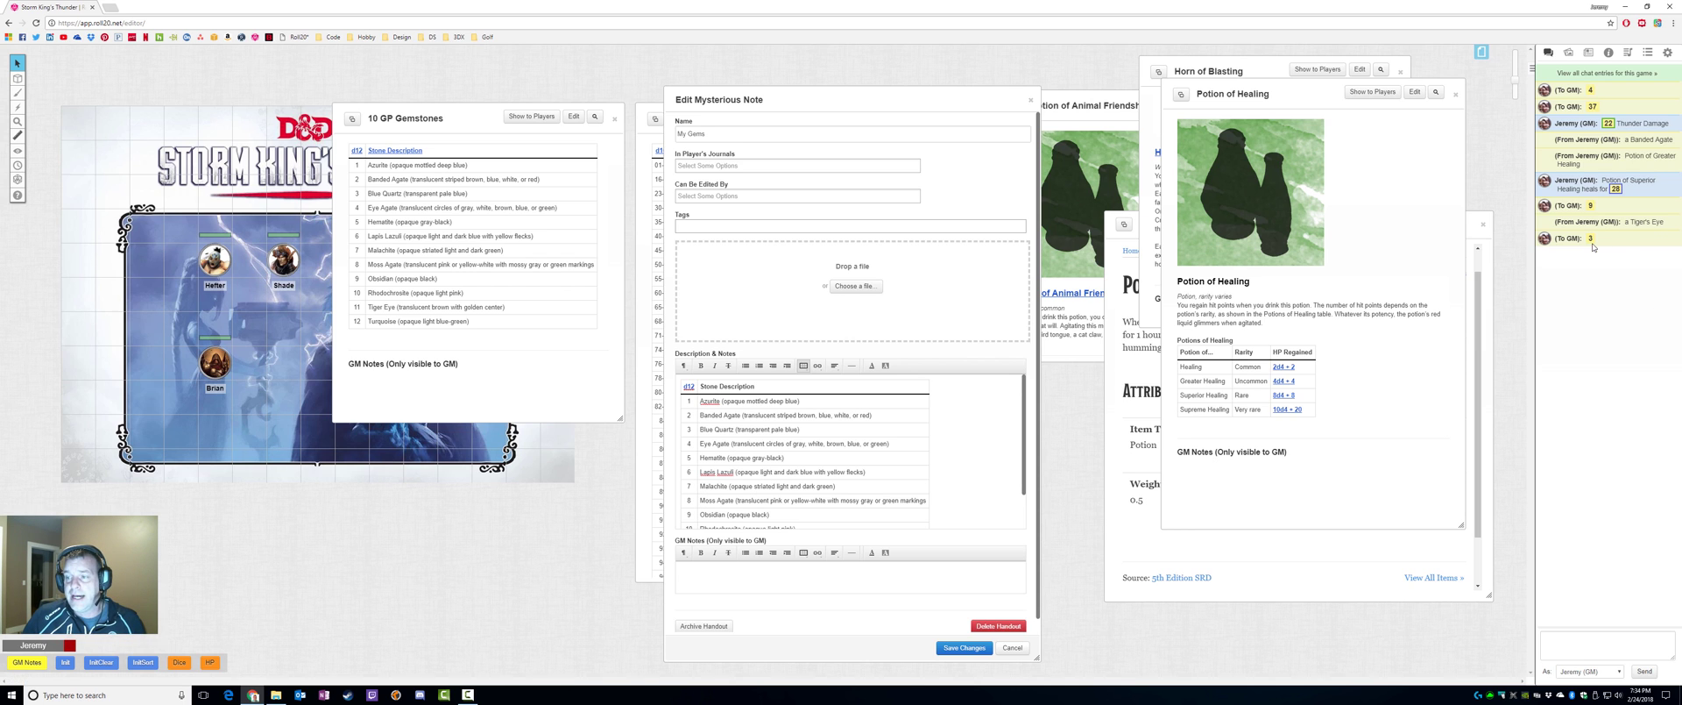
{"action": "mouse_move", "coordinate": [1591, 245]}
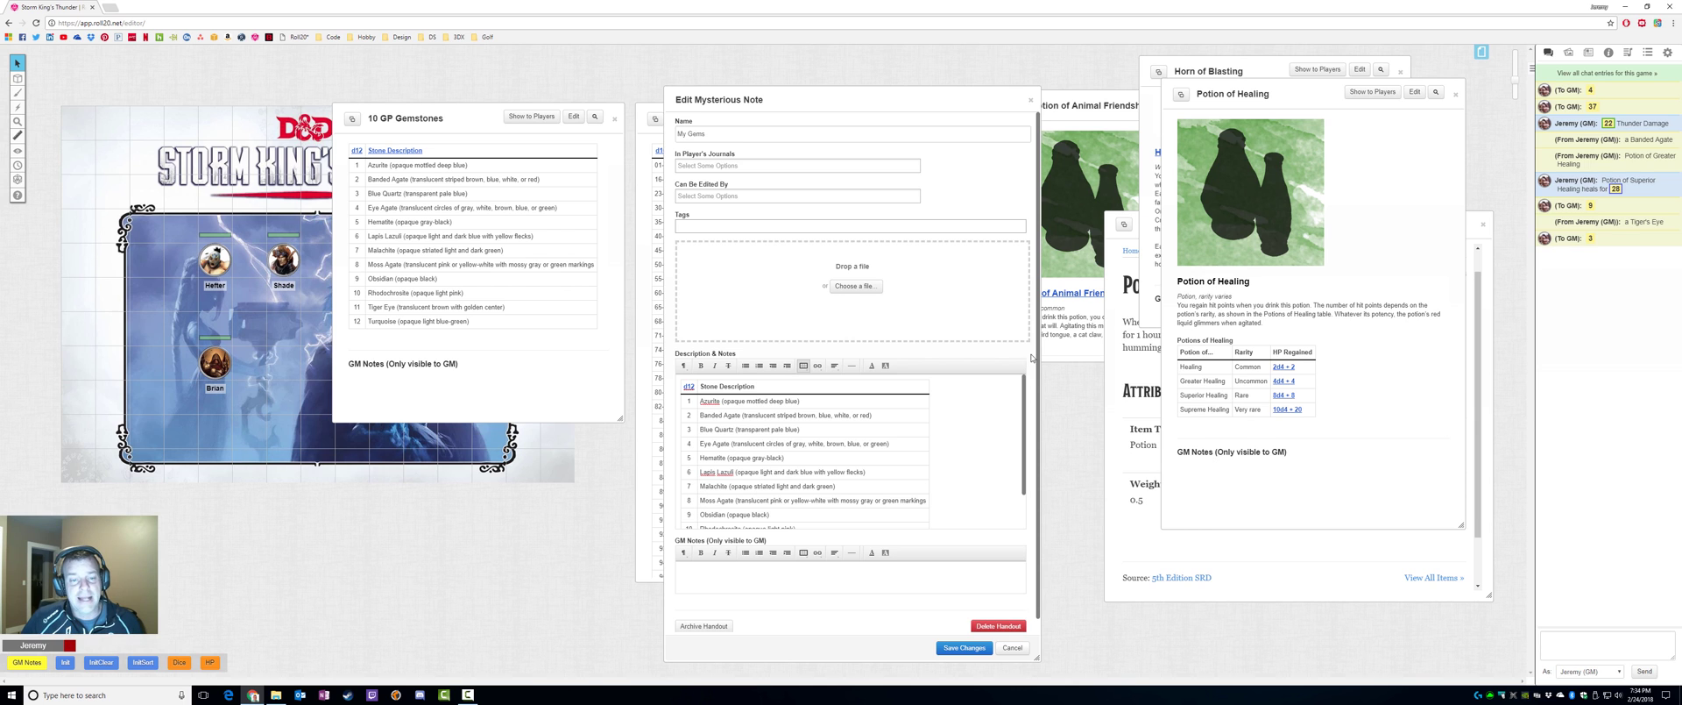
{"action": "left_click", "coordinate": [1294, 409]}
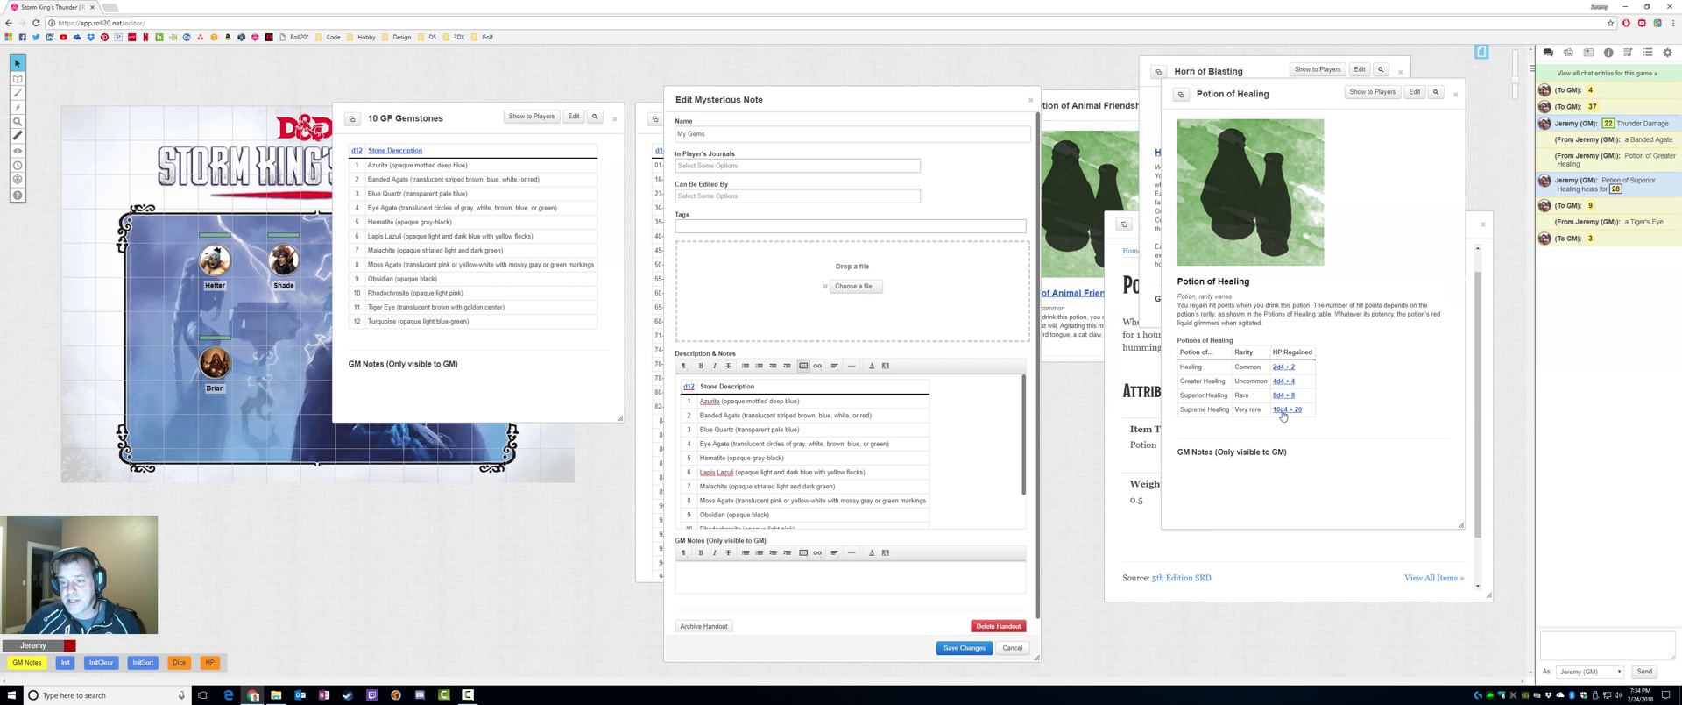
{"action": "mouse_move", "coordinate": [1617, 264]}
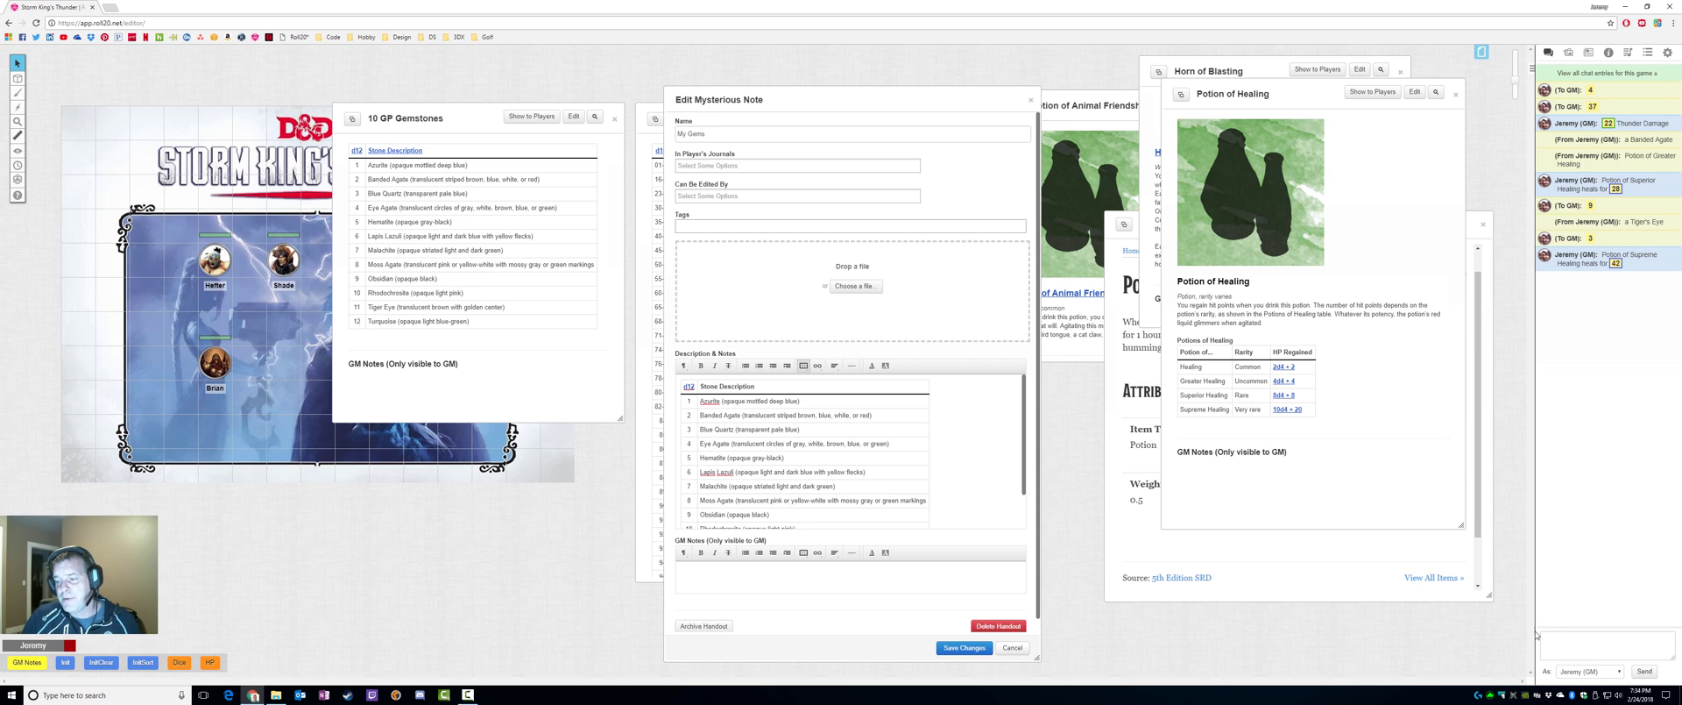
Send "/roll 10d4+20" in the chat and draw a random stone from the 10 GP Gemstones handout.
{"action": "left_click", "coordinate": [1568, 645]}
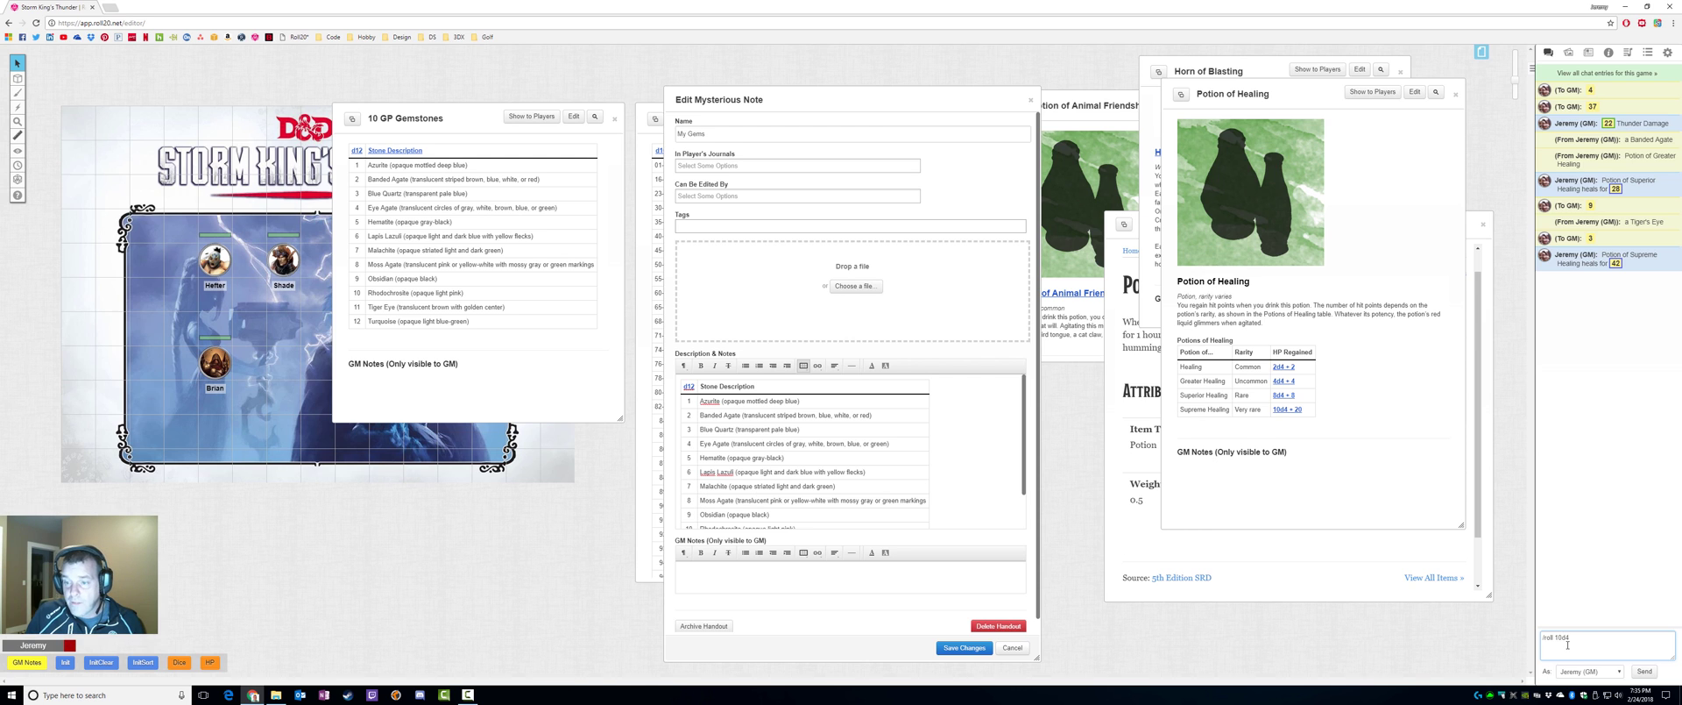
{"action": "type", "text": "/roll 10d4+20"}
{"action": "key", "text": "Return"}
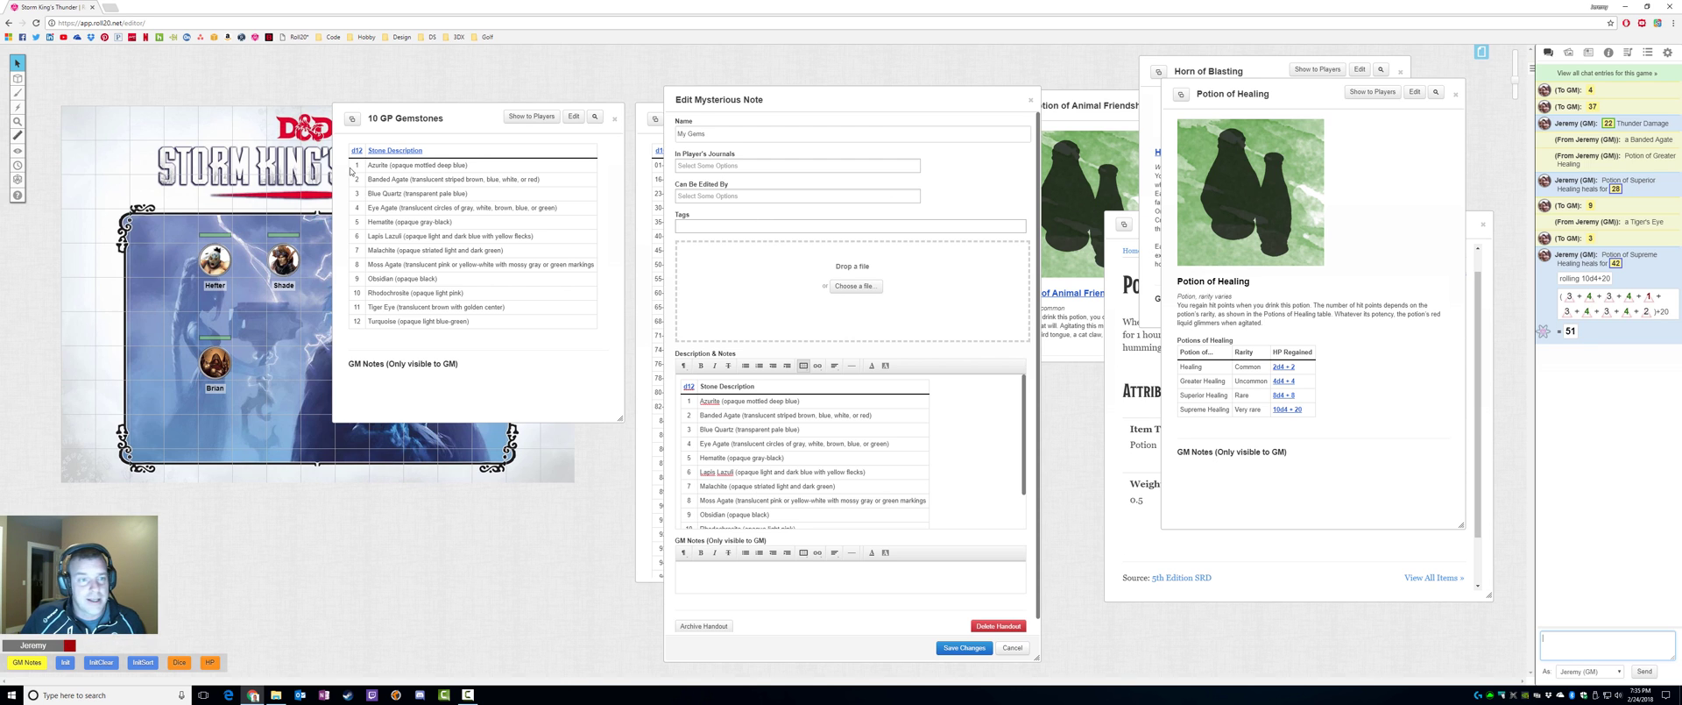
{"action": "left_click", "coordinate": [404, 152]}
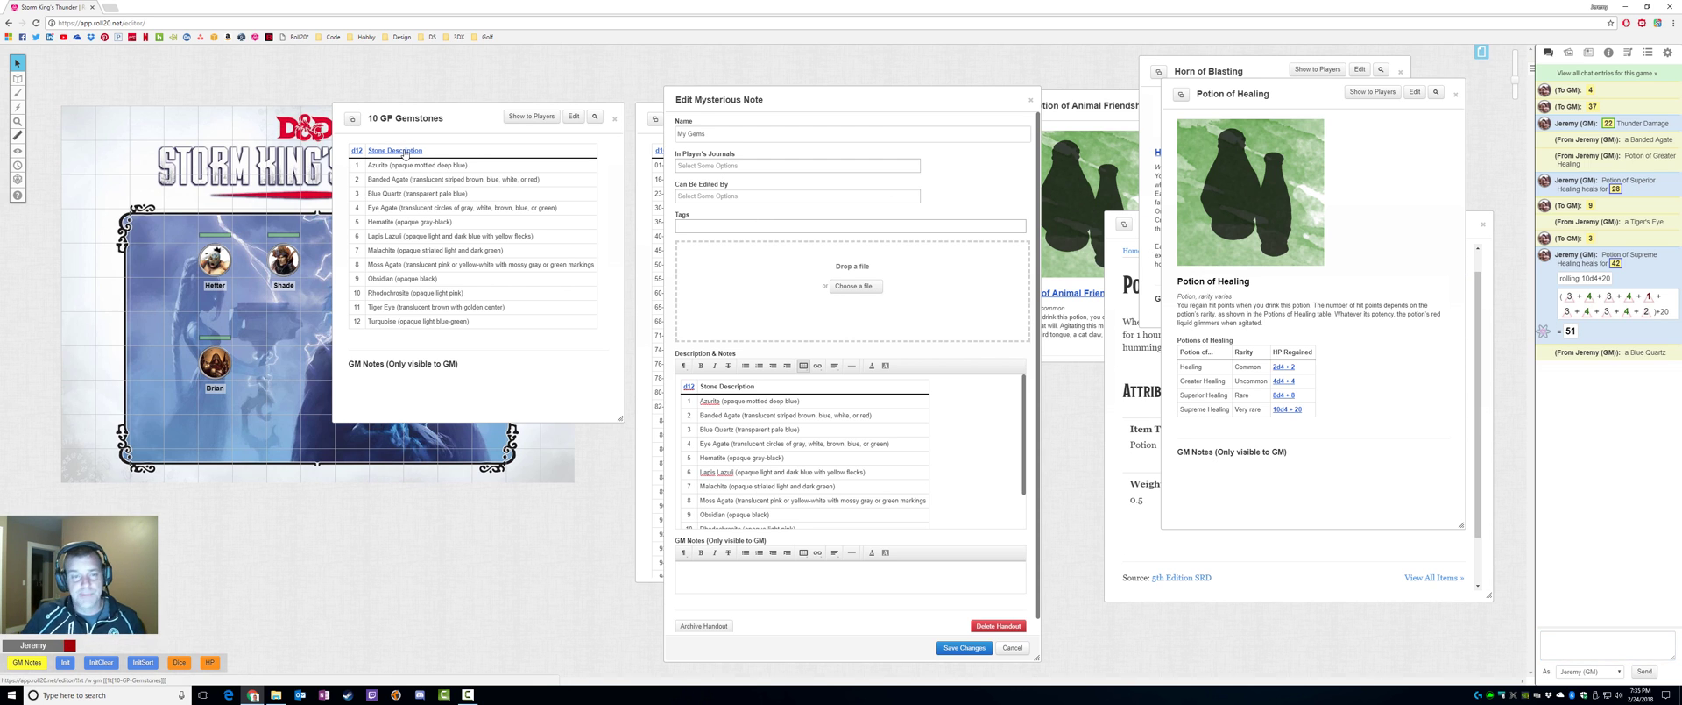
Save the new gem handout's changes and roll the d12 from its linked table header.
{"action": "left_click_drag", "start_coordinate": [848, 102], "coordinate": [823, 79]}
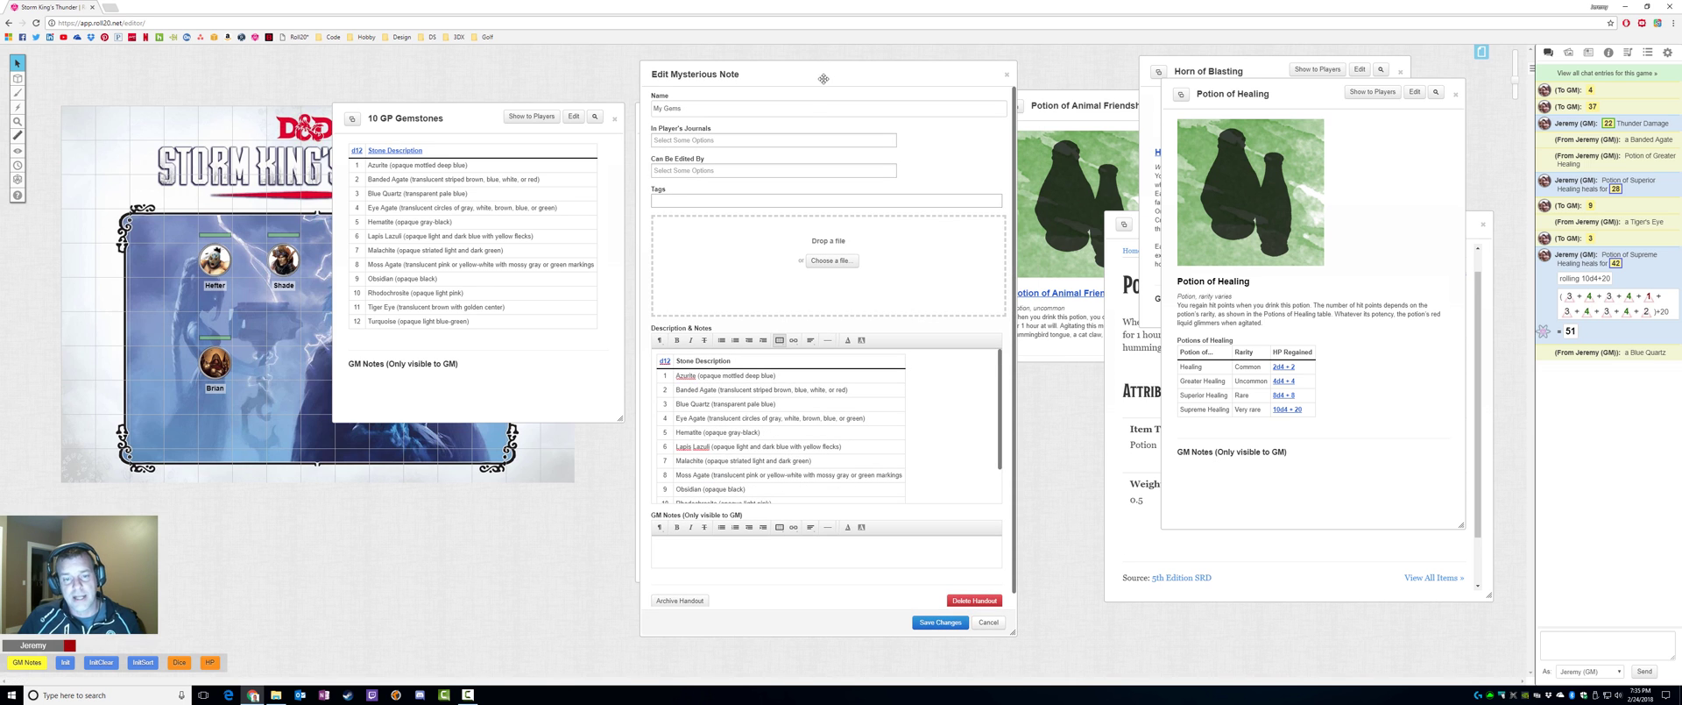
{"action": "left_click", "coordinate": [940, 621]}
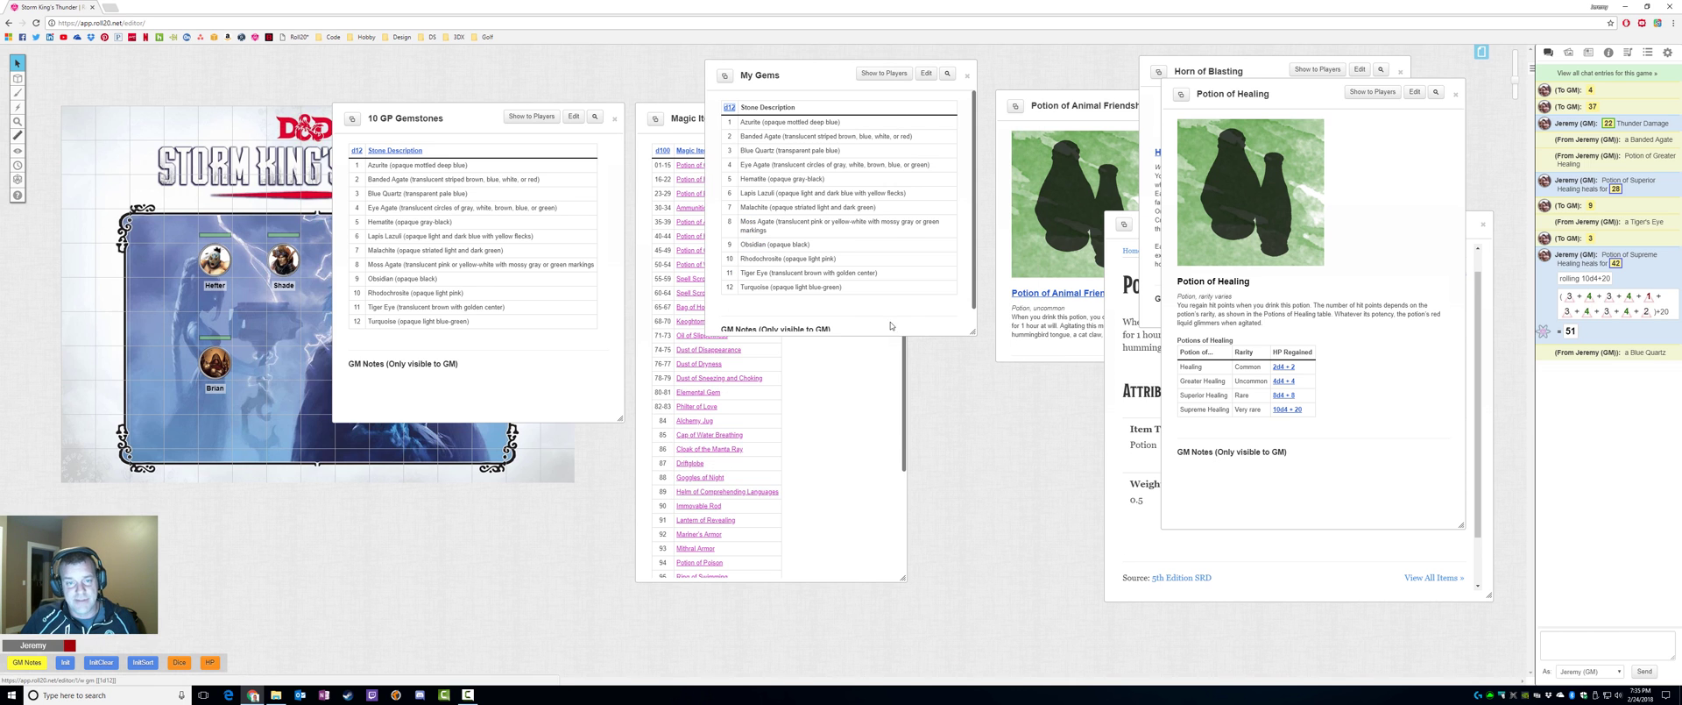
{"action": "left_click", "coordinate": [729, 106]}
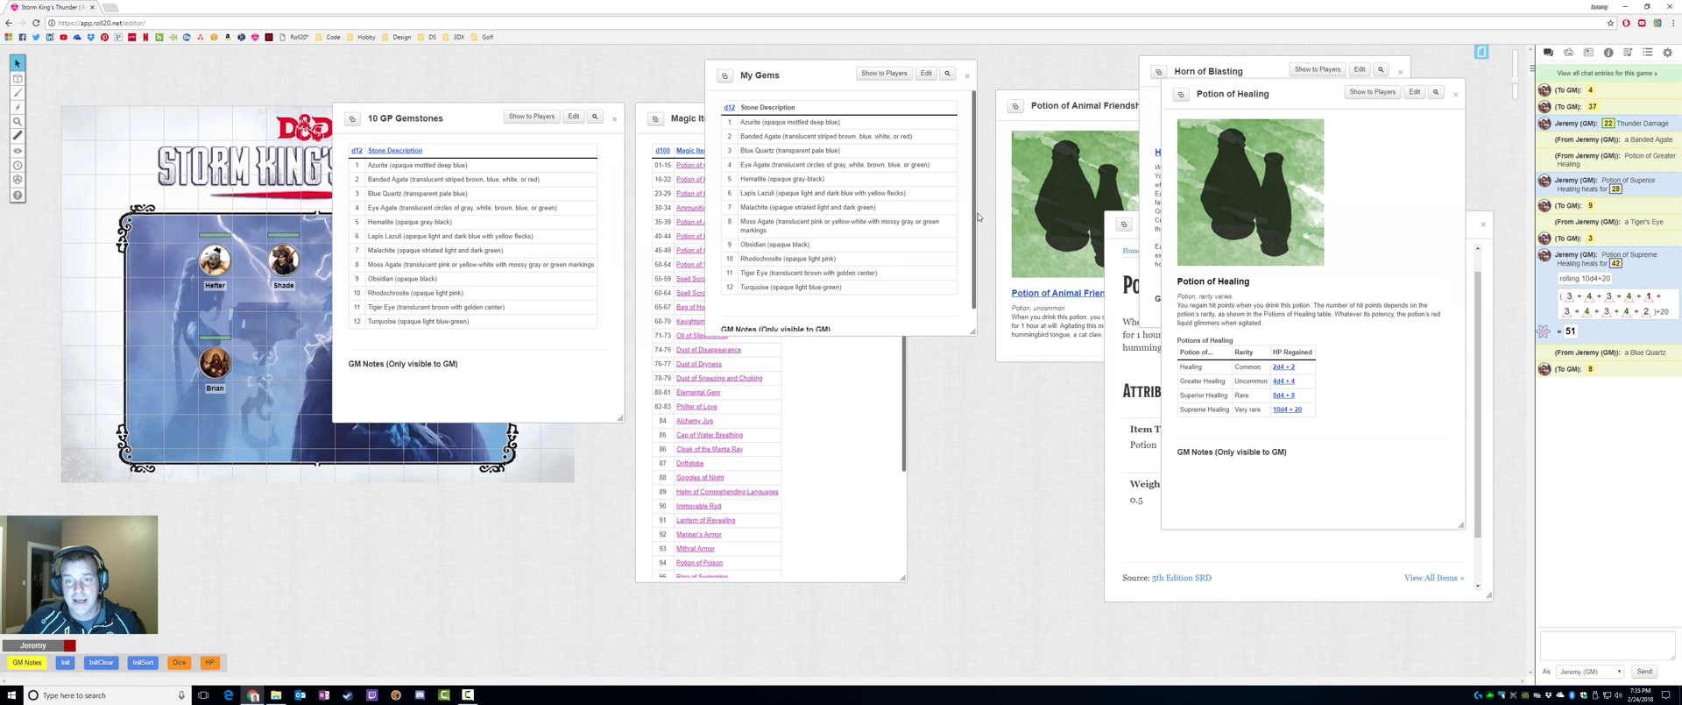
Widen and reposition the My Gems handout and roll its linked d12 two more times.
{"action": "left_click_drag", "start_coordinate": [975, 213], "coordinate": [1043, 234]}
{"action": "left_click_drag", "start_coordinate": [866, 72], "coordinate": [794, 128]}
{"action": "left_click", "coordinate": [658, 165]}
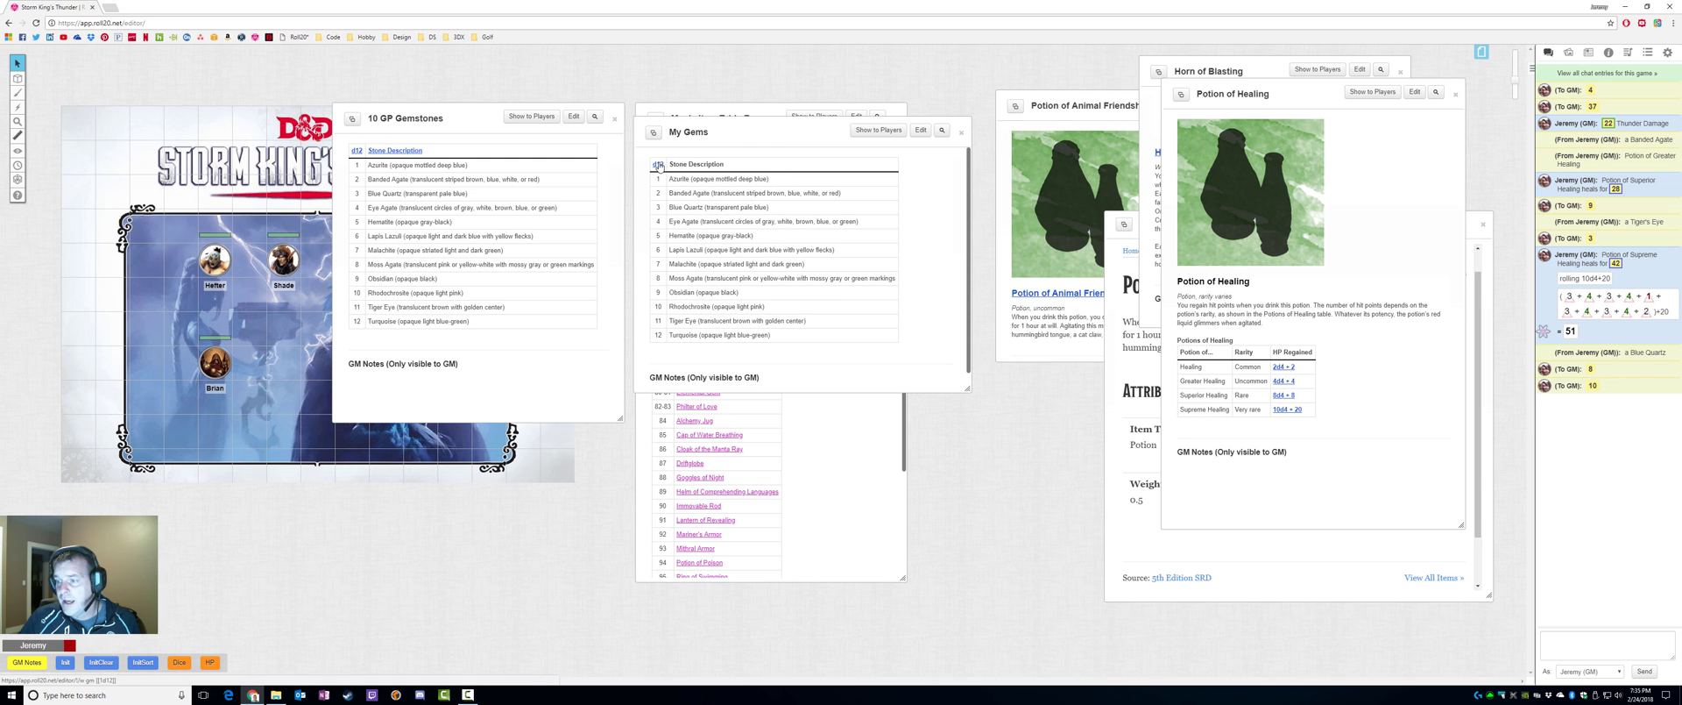
{"action": "left_click", "coordinate": [658, 165]}
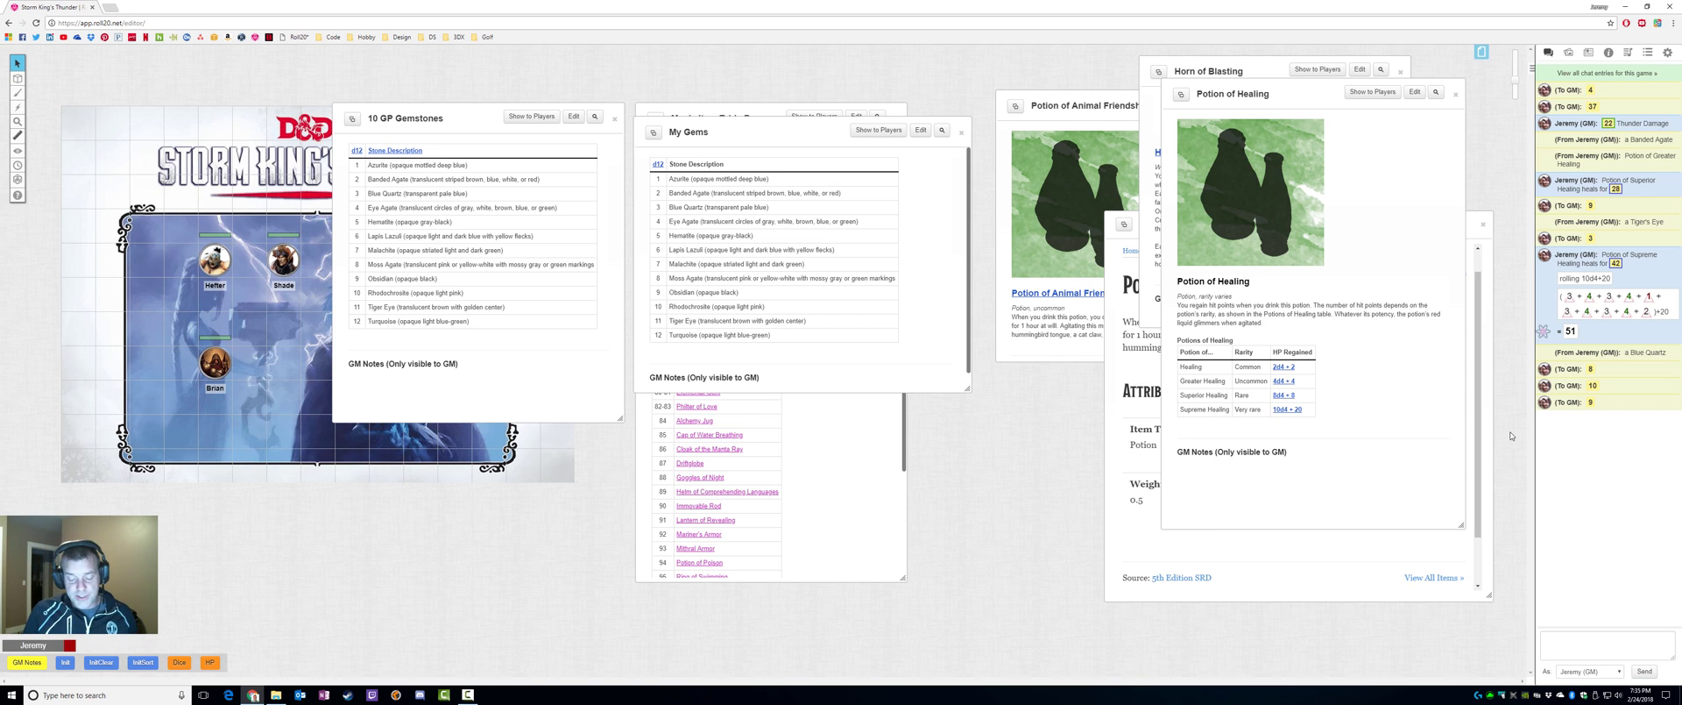
Send an inline dice roll directly in the chat.
{"action": "left_click", "coordinate": [1569, 637]}
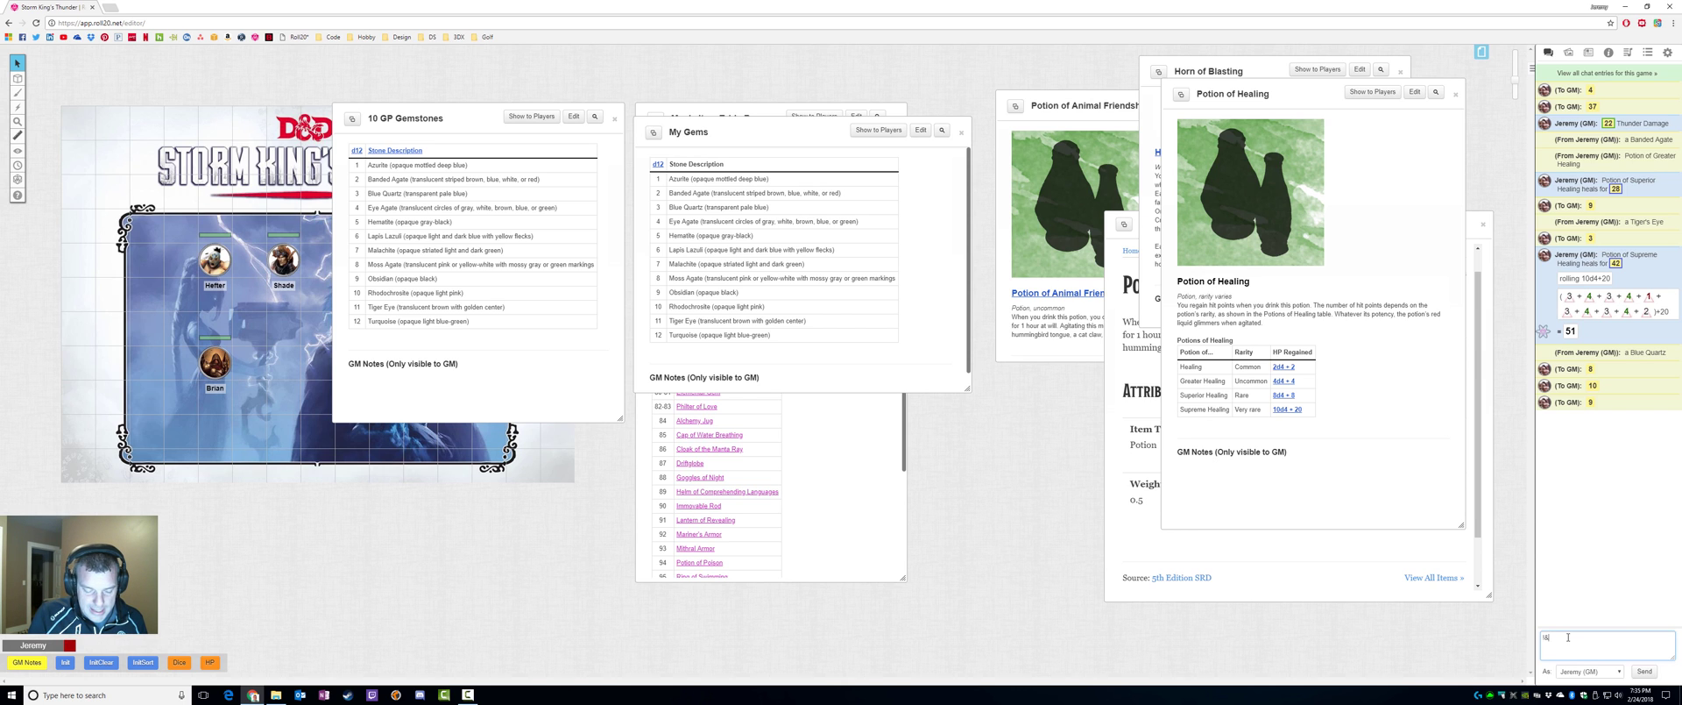
{"action": "type", "text": "%#"}
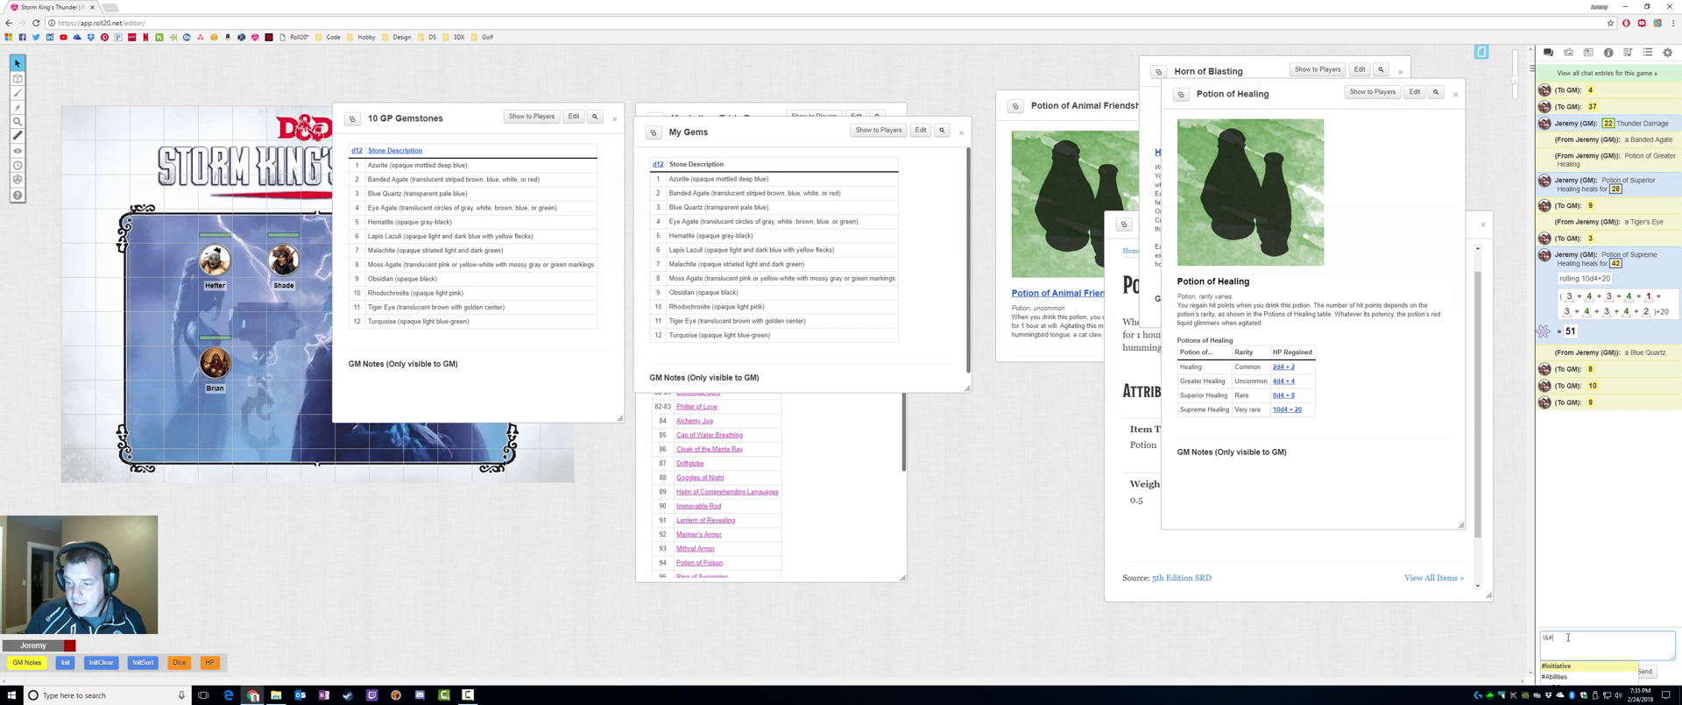
{"action": "key", "text": "BackSpace"}
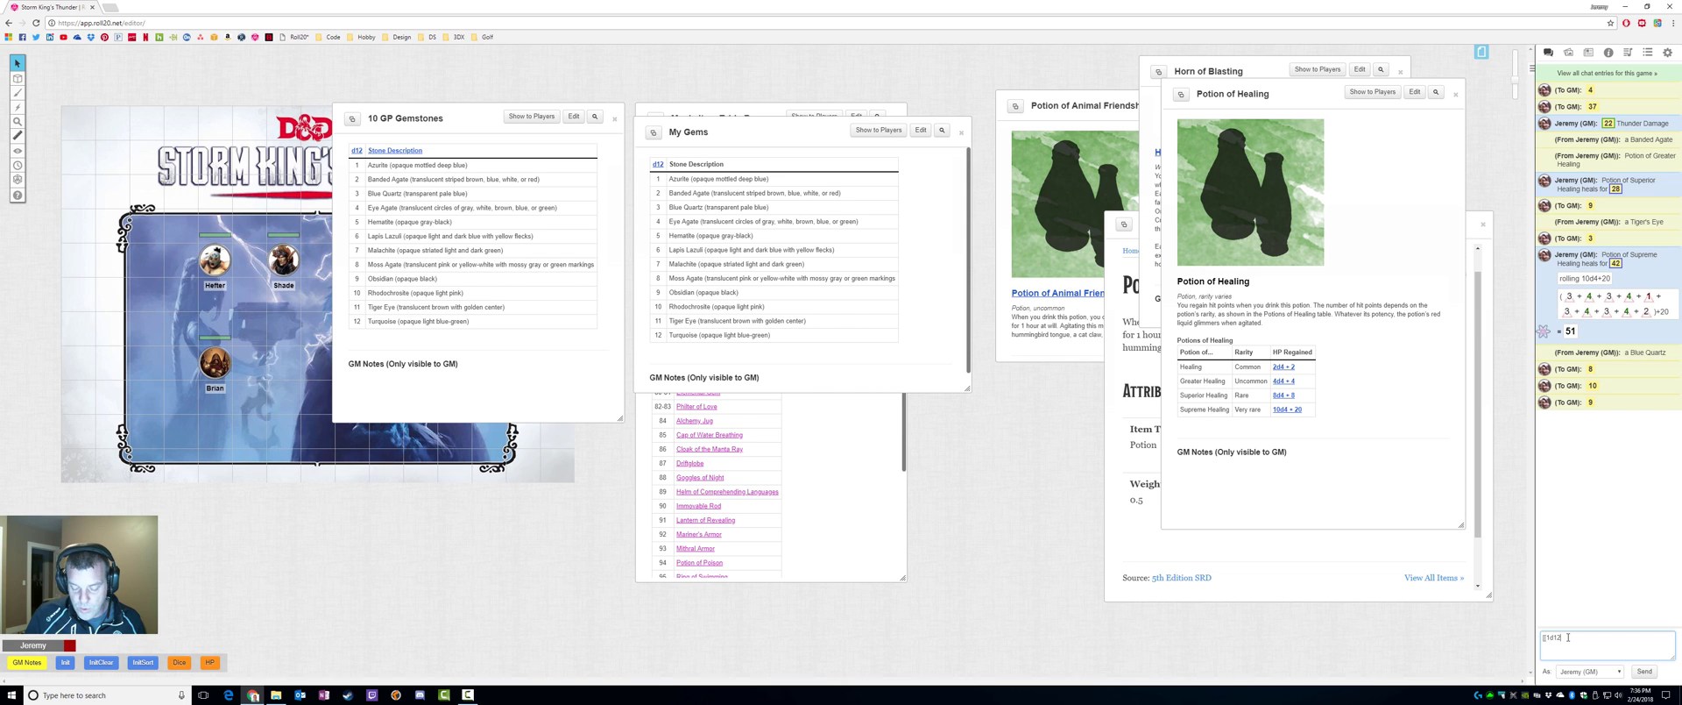
{"action": "key", "text": "Return"}
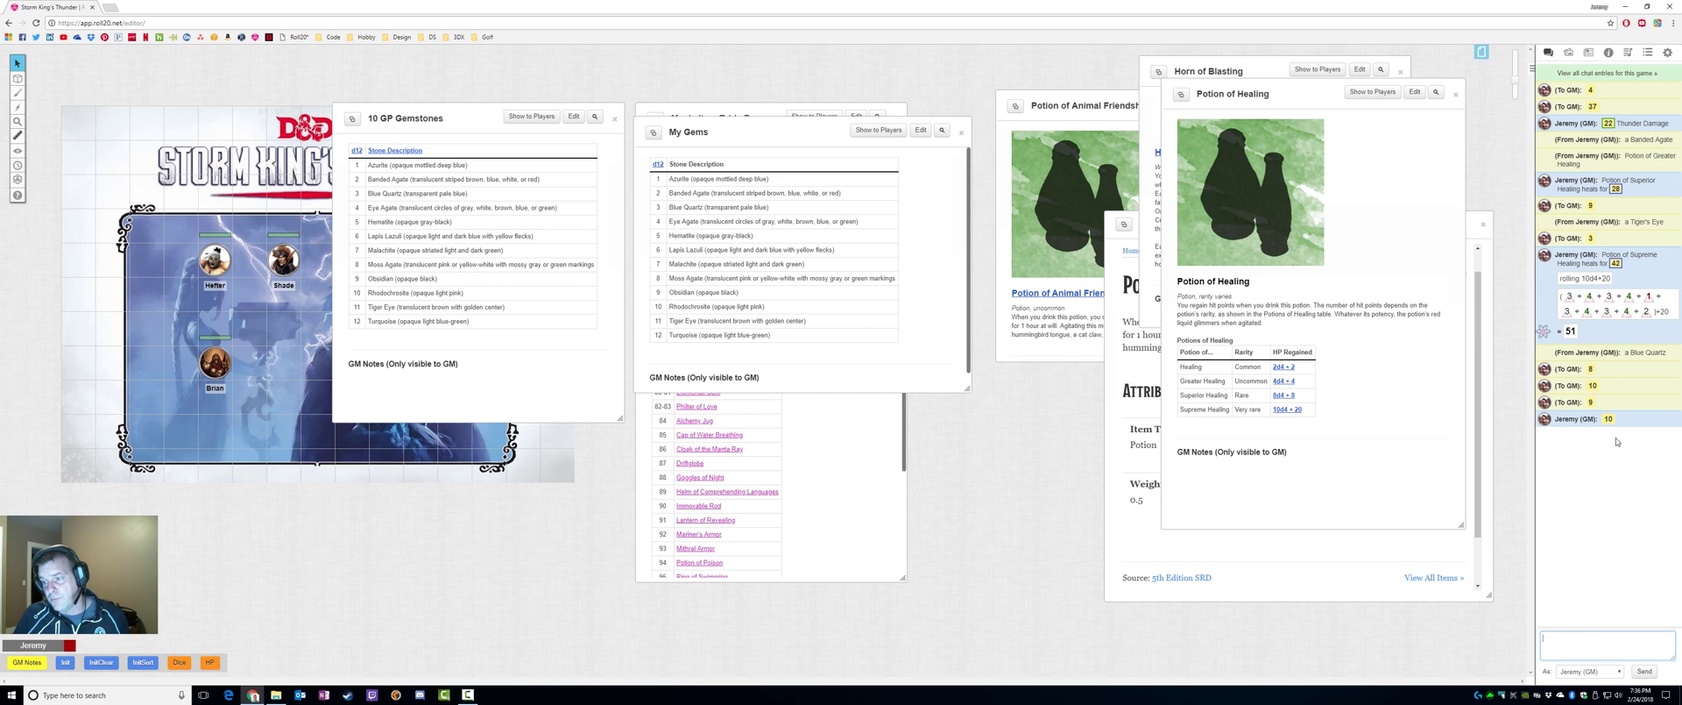
{"action": "mouse_move", "coordinate": [1609, 423]}
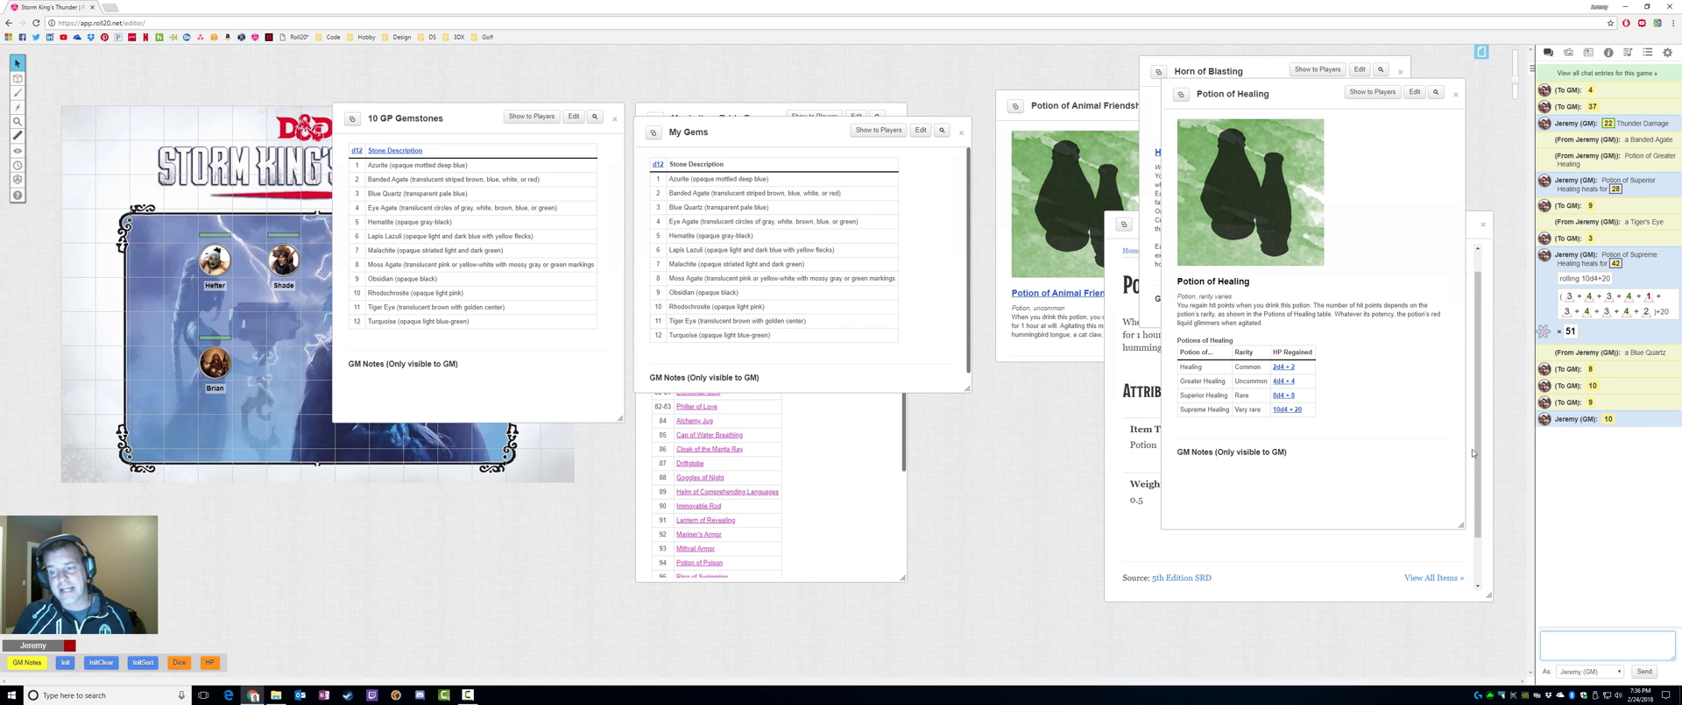
Roll the basic Healing potion from the Potion of Healing handout and recall its command in the chat entry.
{"action": "left_click", "coordinate": [1283, 369]}
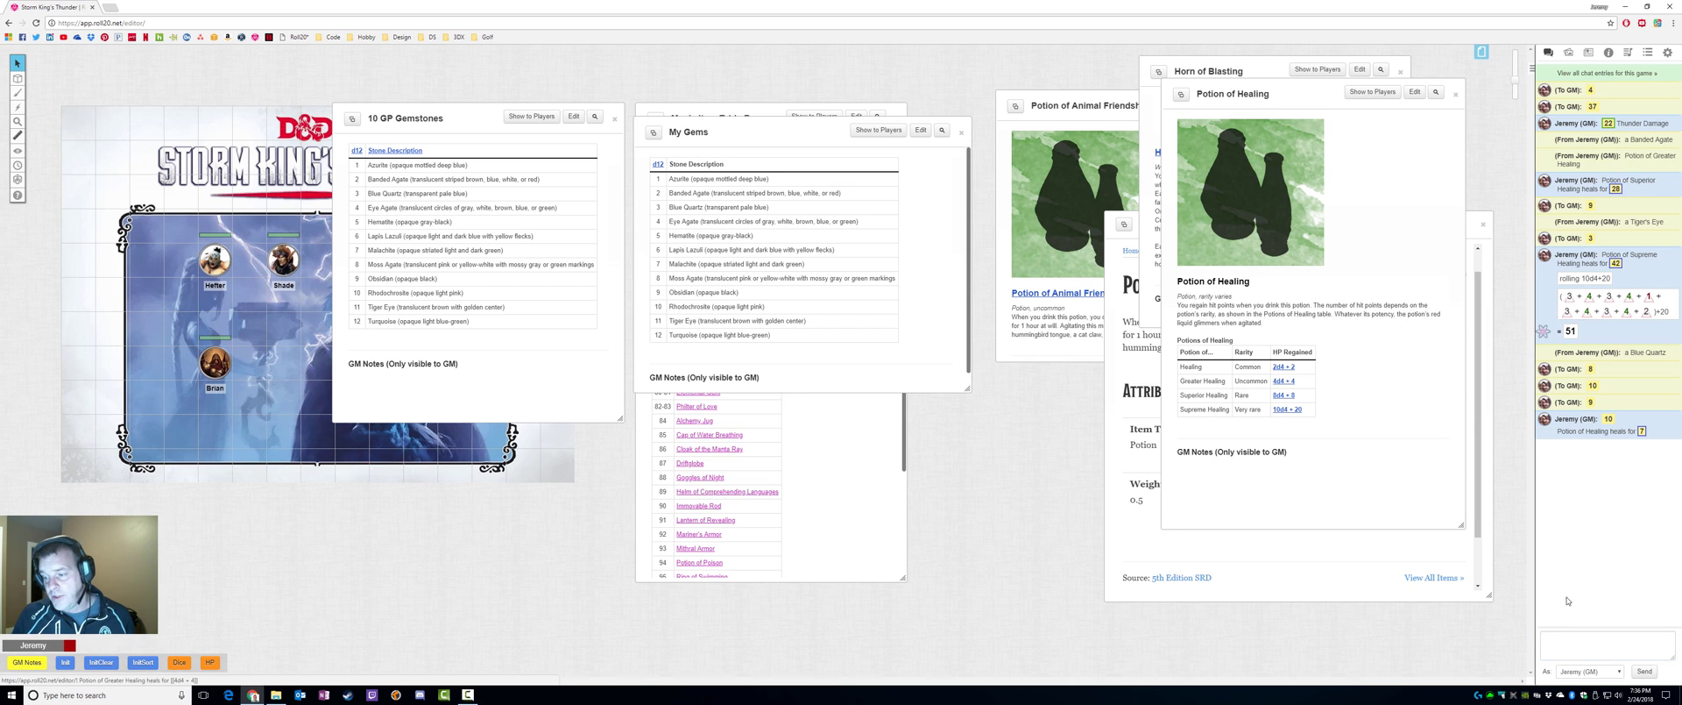
{"action": "left_click", "coordinate": [1570, 654]}
{"action": "key", "text": "Up"}
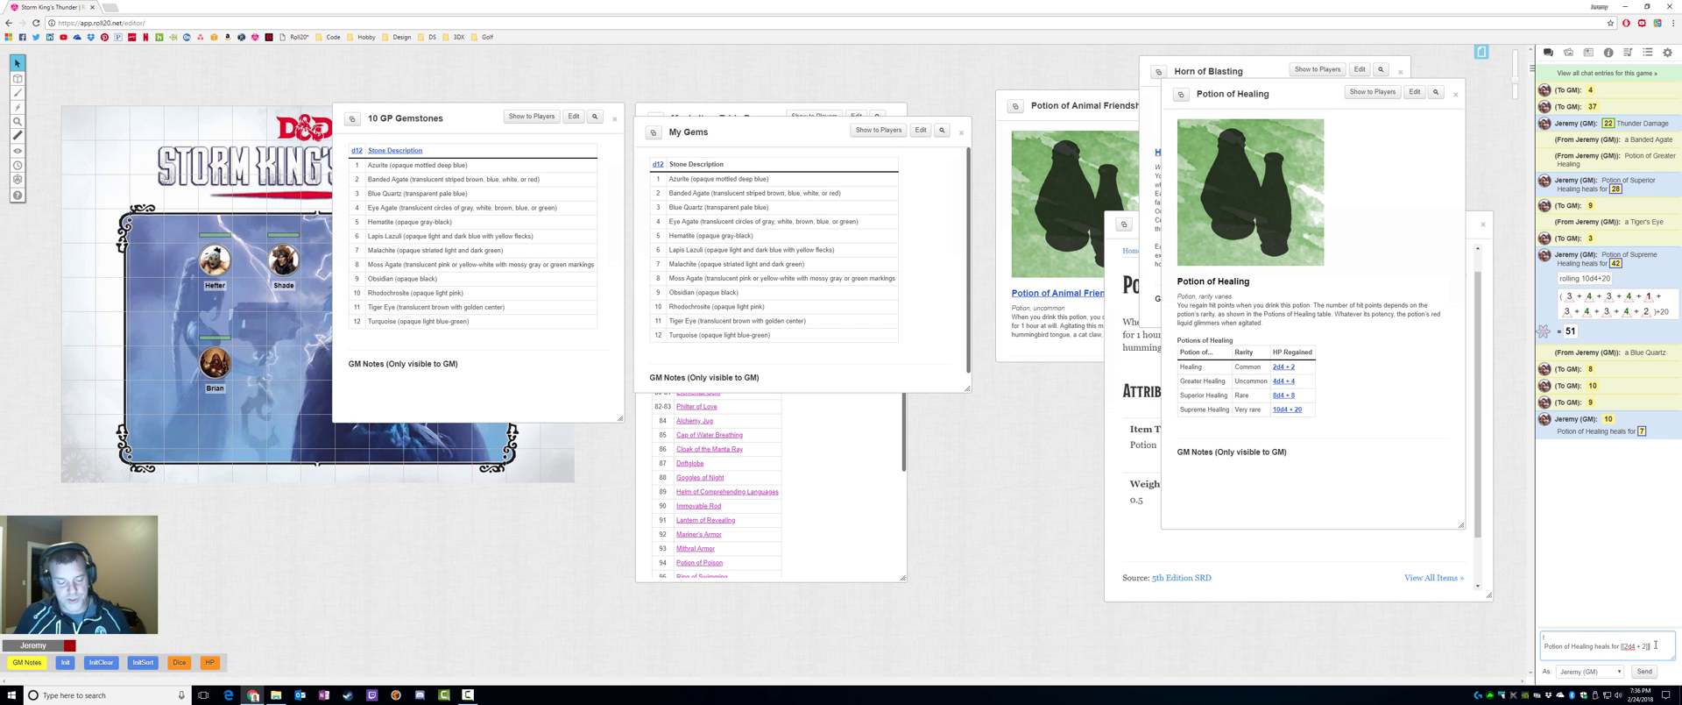
{"action": "key", "text": "Return"}
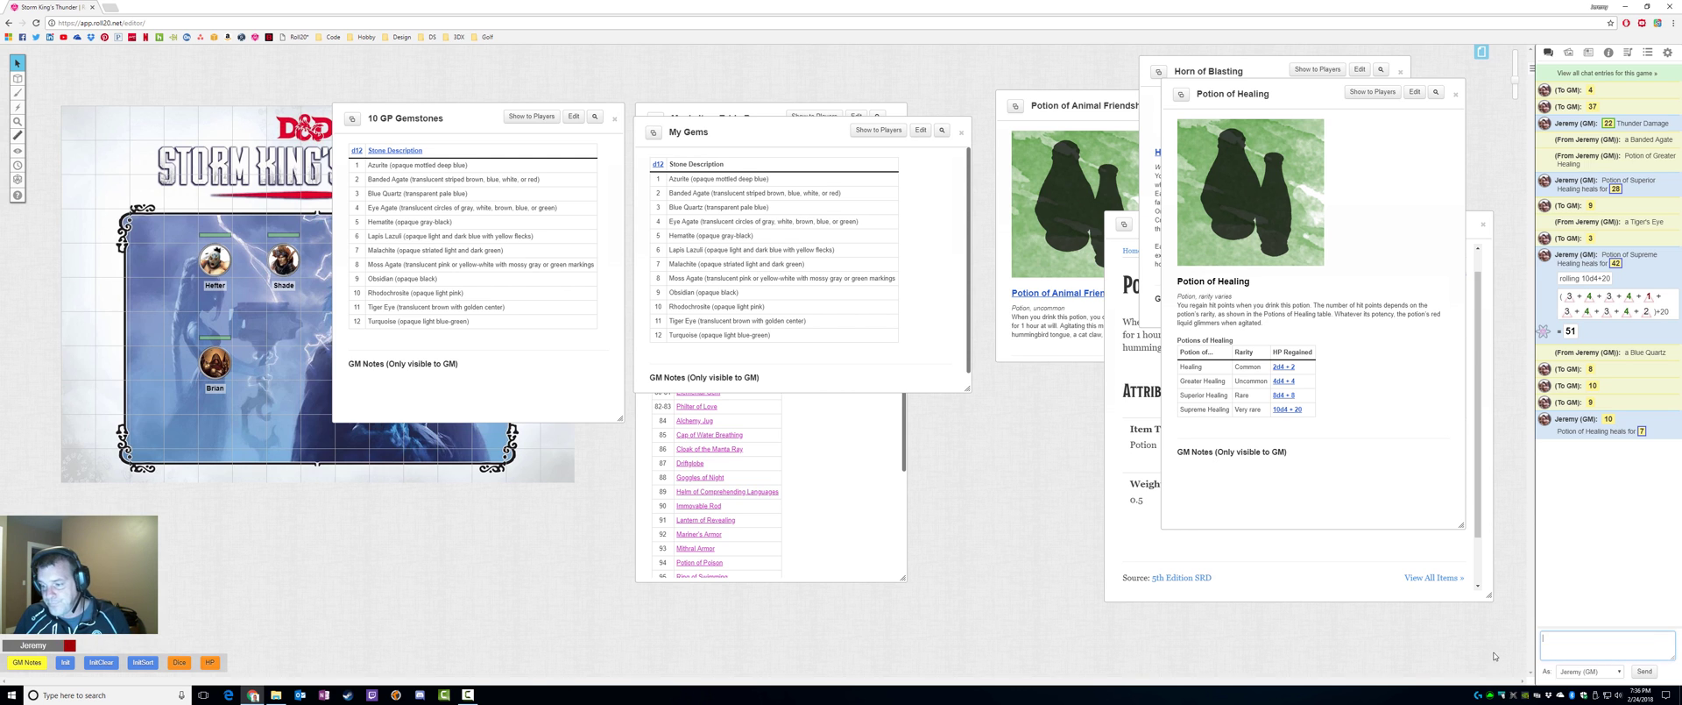
{"action": "left_click", "coordinate": [1479, 636]}
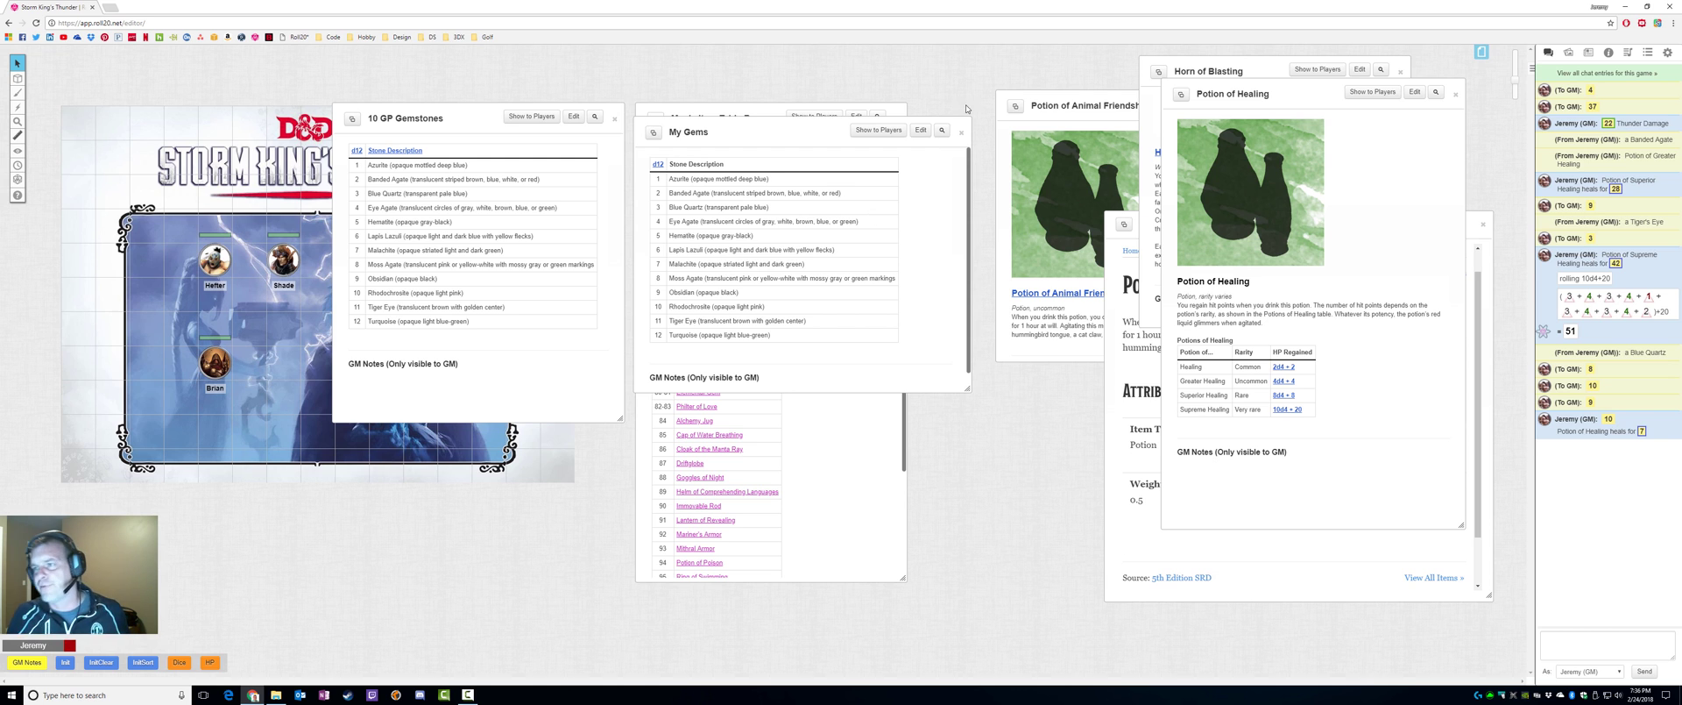
Add a new rollable table to the collections and name it "MyGems".
{"action": "left_click", "coordinate": [1649, 53]}
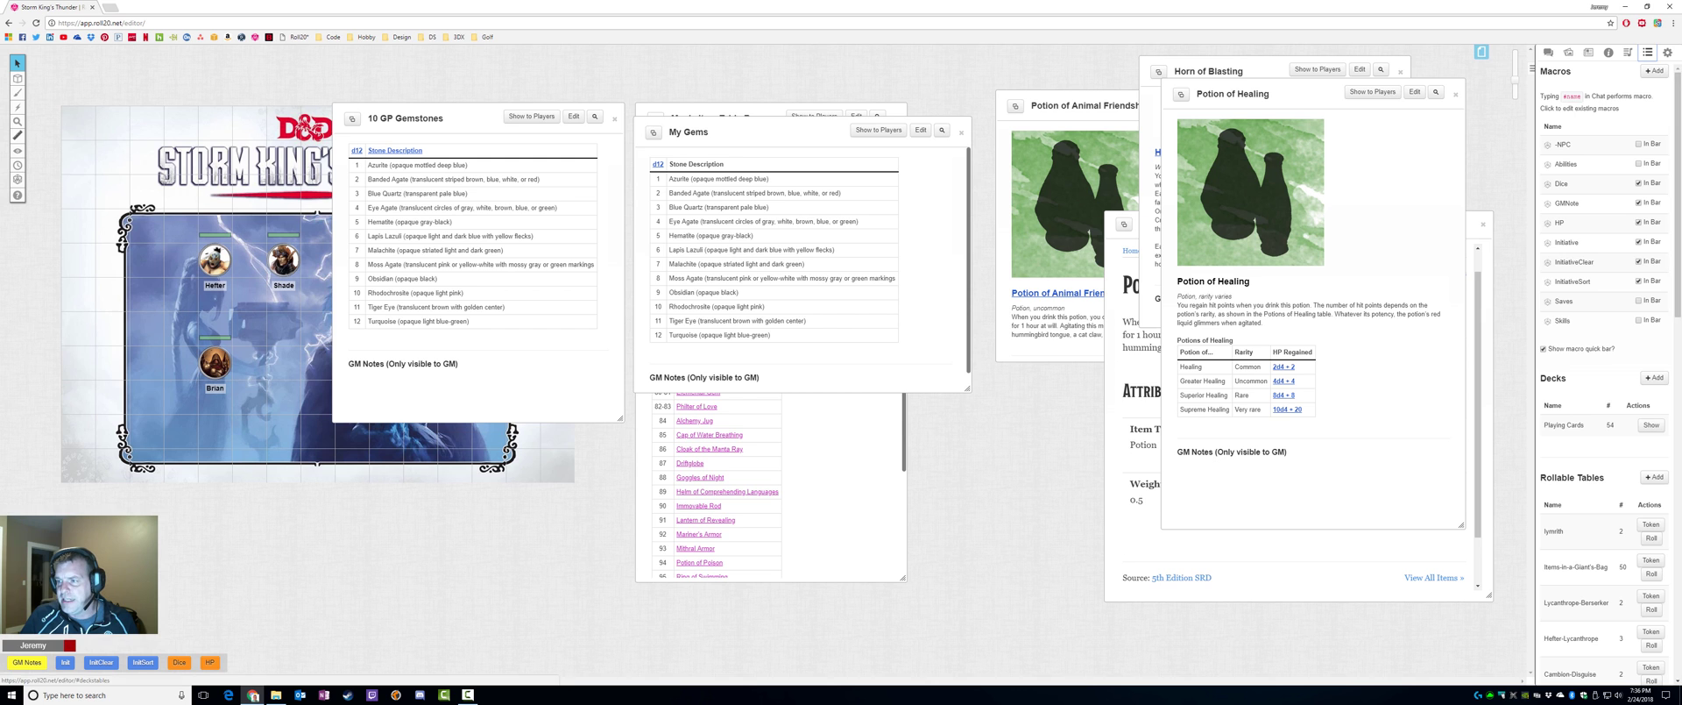
{"action": "left_click_drag", "start_coordinate": [1675, 270], "coordinate": [1675, 306]}
{"action": "left_click", "coordinate": [1647, 390]}
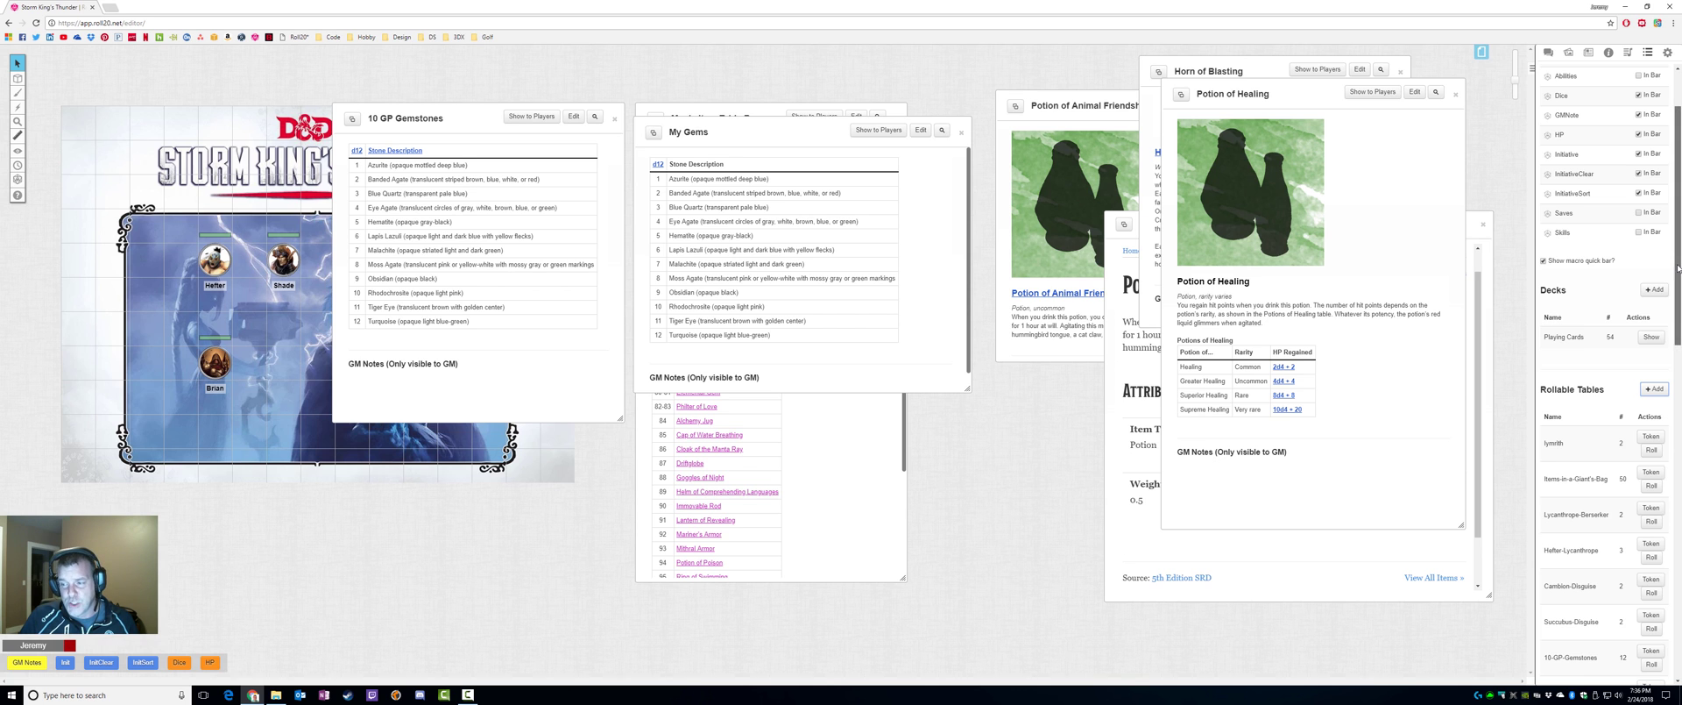
{"action": "left_click_drag", "start_coordinate": [1678, 268], "coordinate": [1678, 613]}
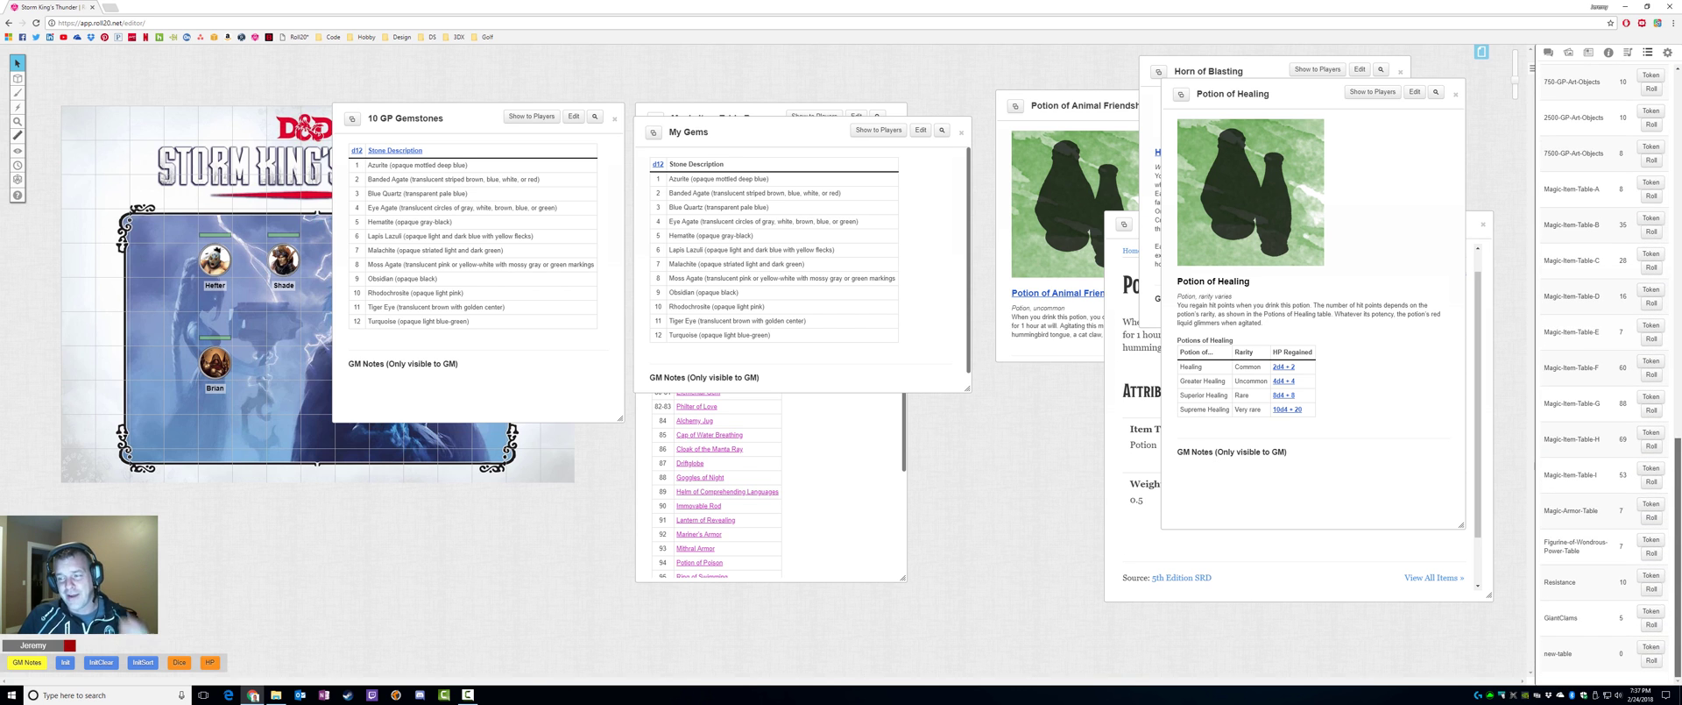
{"action": "left_click", "coordinate": [1559, 657]}
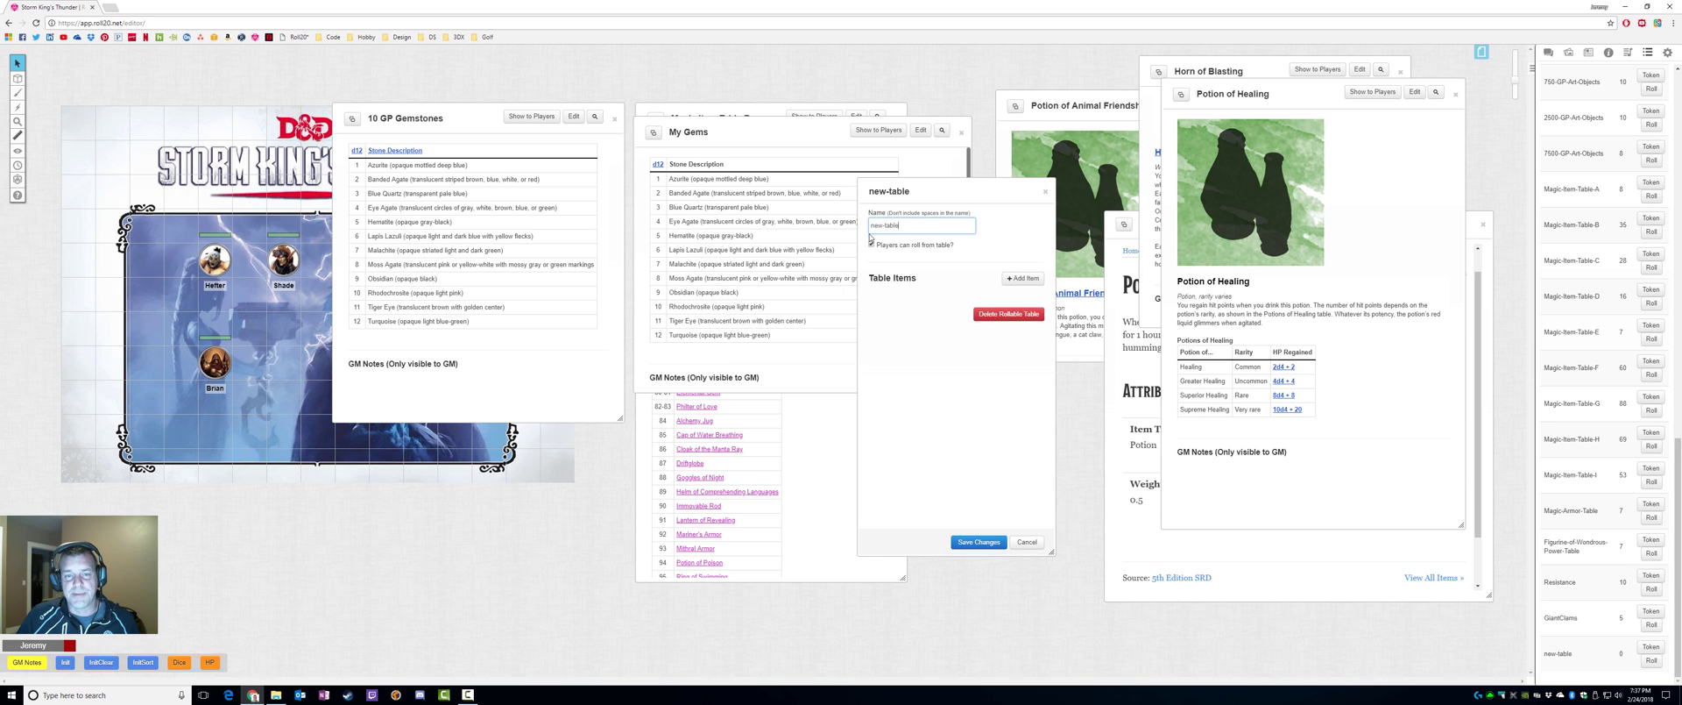
{"action": "triple_click", "coordinate": [908, 230]}
{"action": "type", "text": "MyGems"}
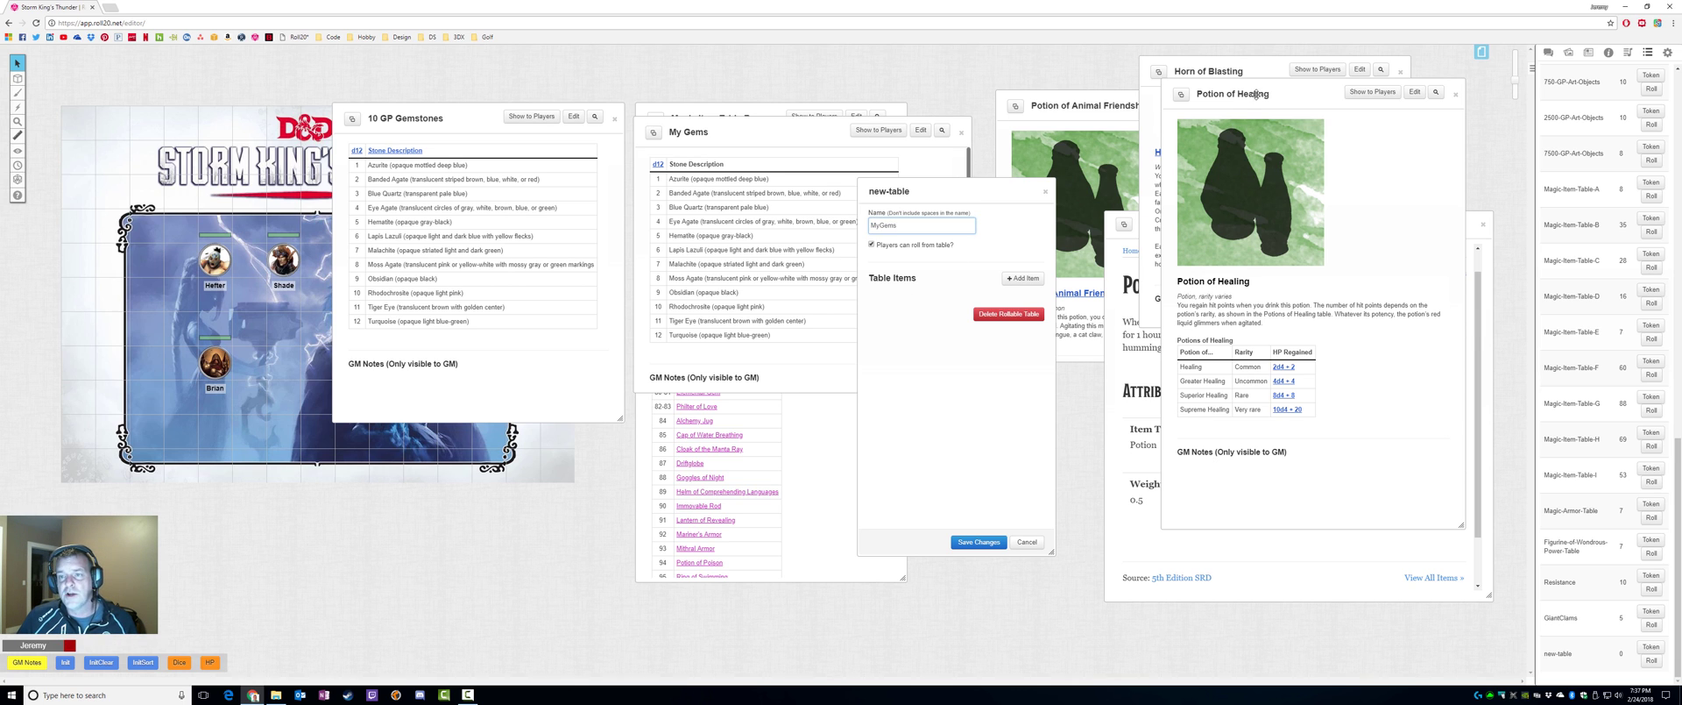
Add the item "Azurite (opaque mottled deep blue)" to the MyGems table, copying its text from the My Gems handout.
{"action": "left_click", "coordinate": [1023, 278]}
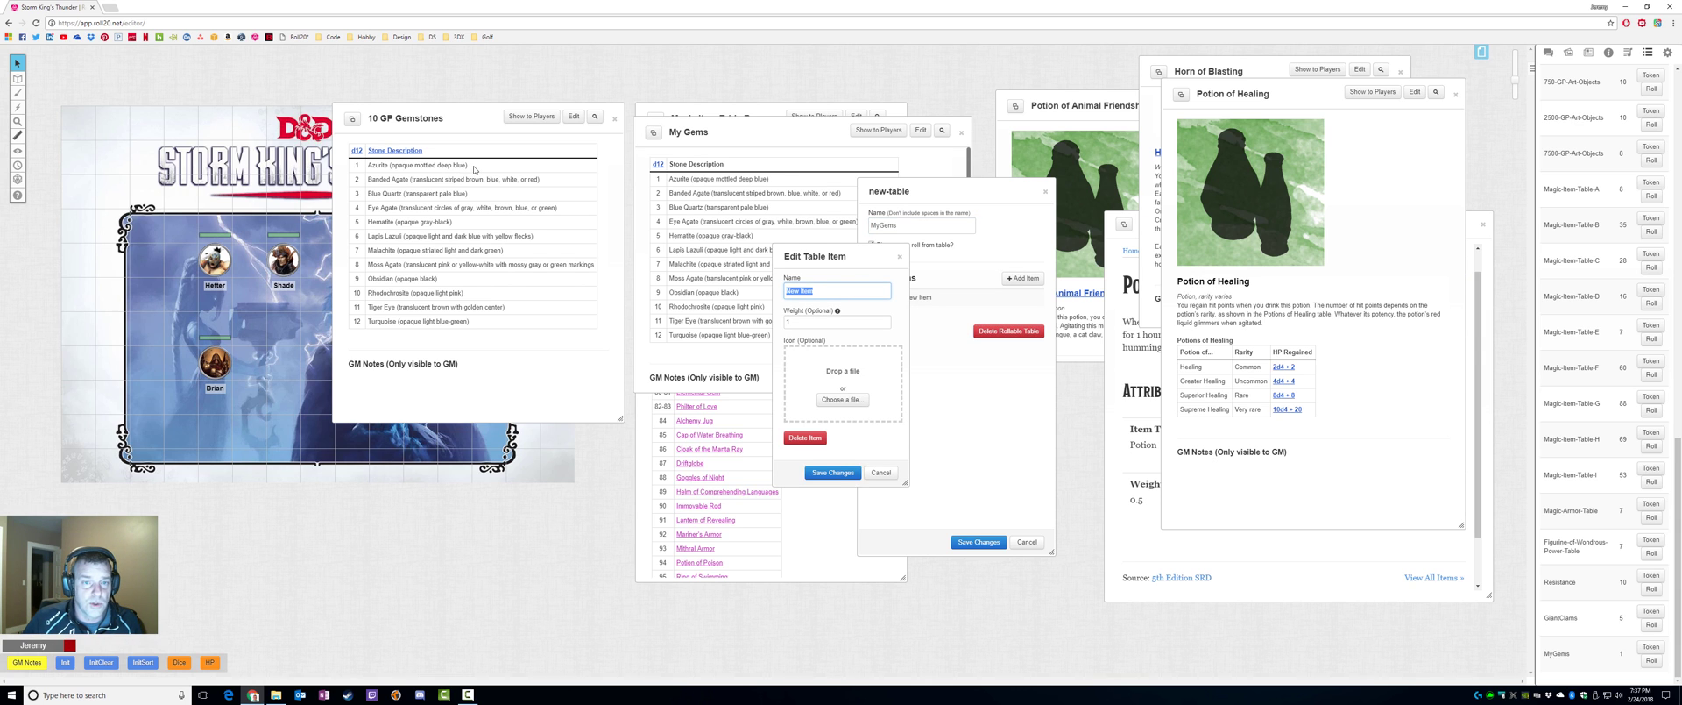
{"action": "left_click_drag", "start_coordinate": [741, 135], "coordinate": [272, 202]}
{"action": "left_click_drag", "start_coordinate": [302, 246], "coordinate": [197, 246]}
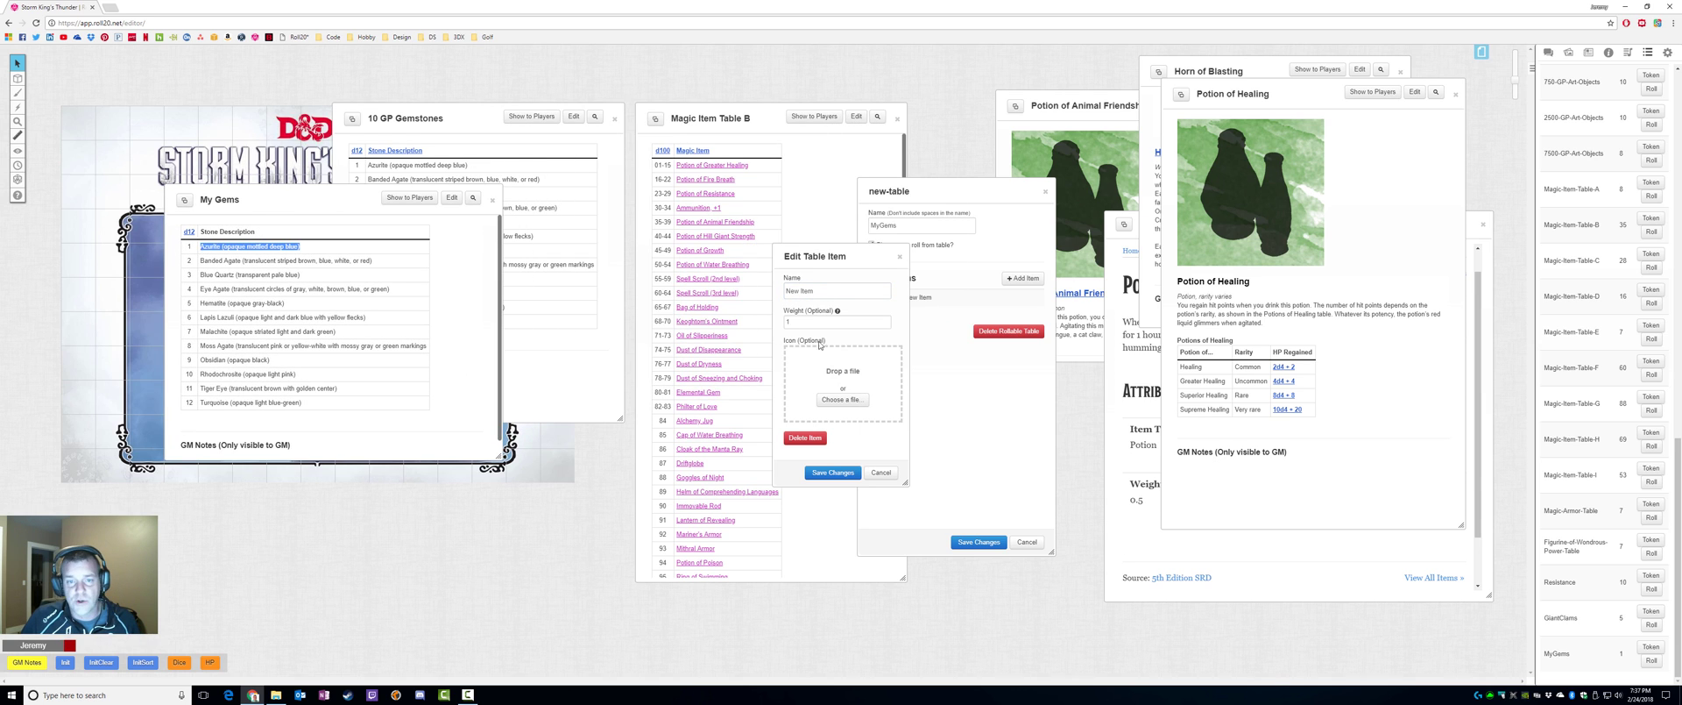
{"action": "left_click_drag", "start_coordinate": [832, 288], "coordinate": [831, 289]}
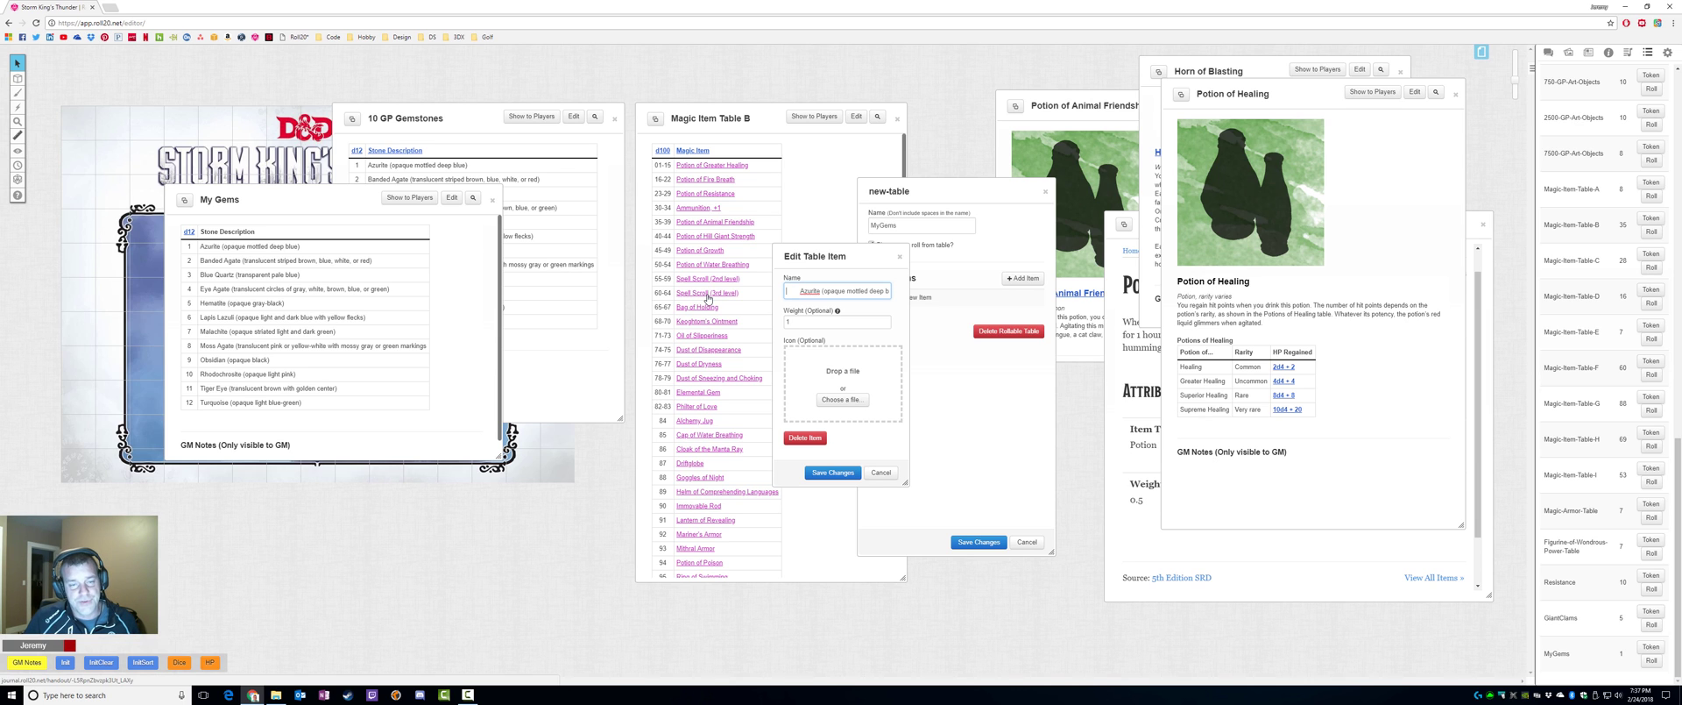
{"action": "key", "text": "Delete"}
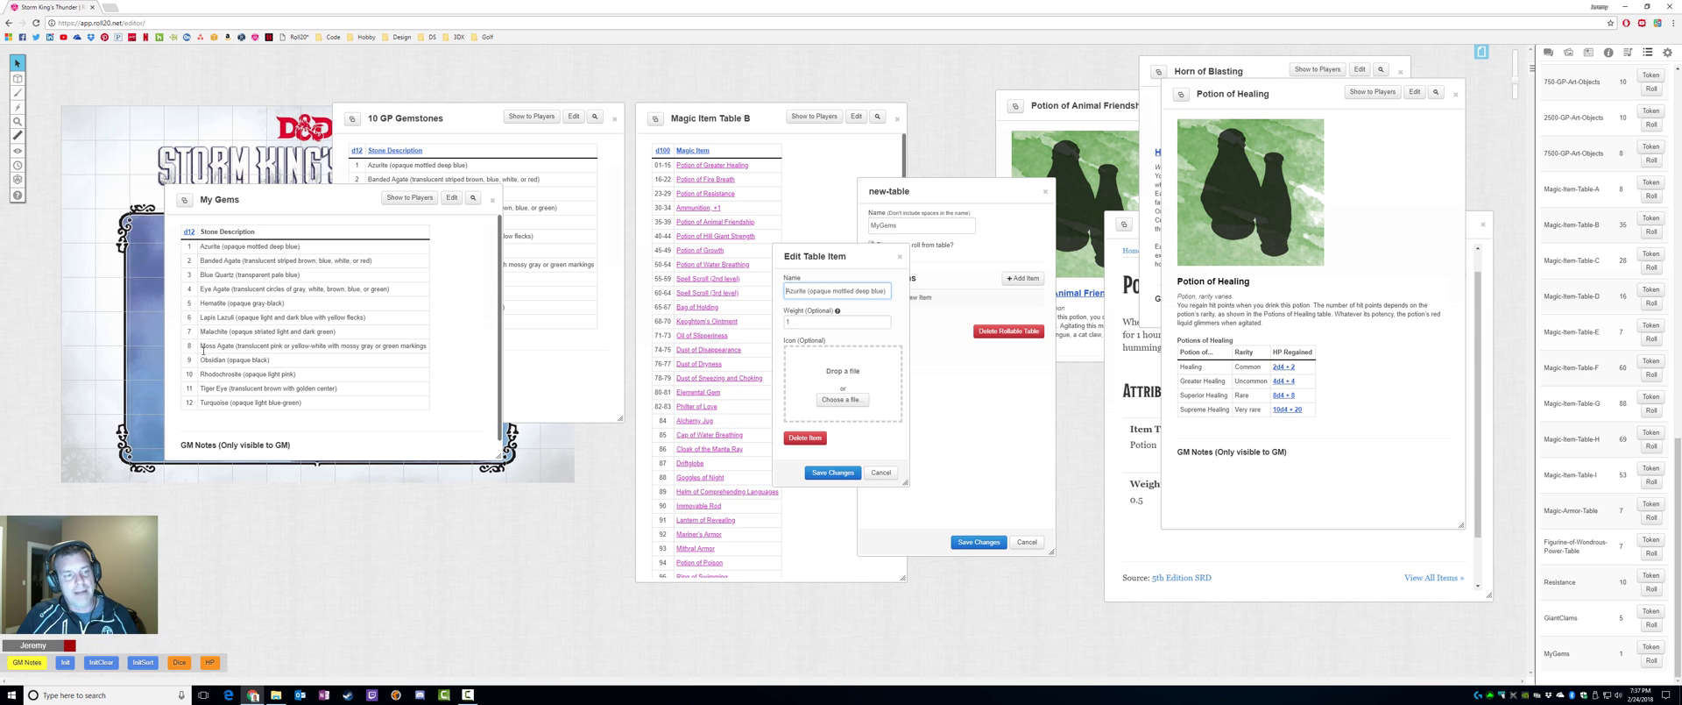
{"action": "left_click", "coordinate": [834, 473]}
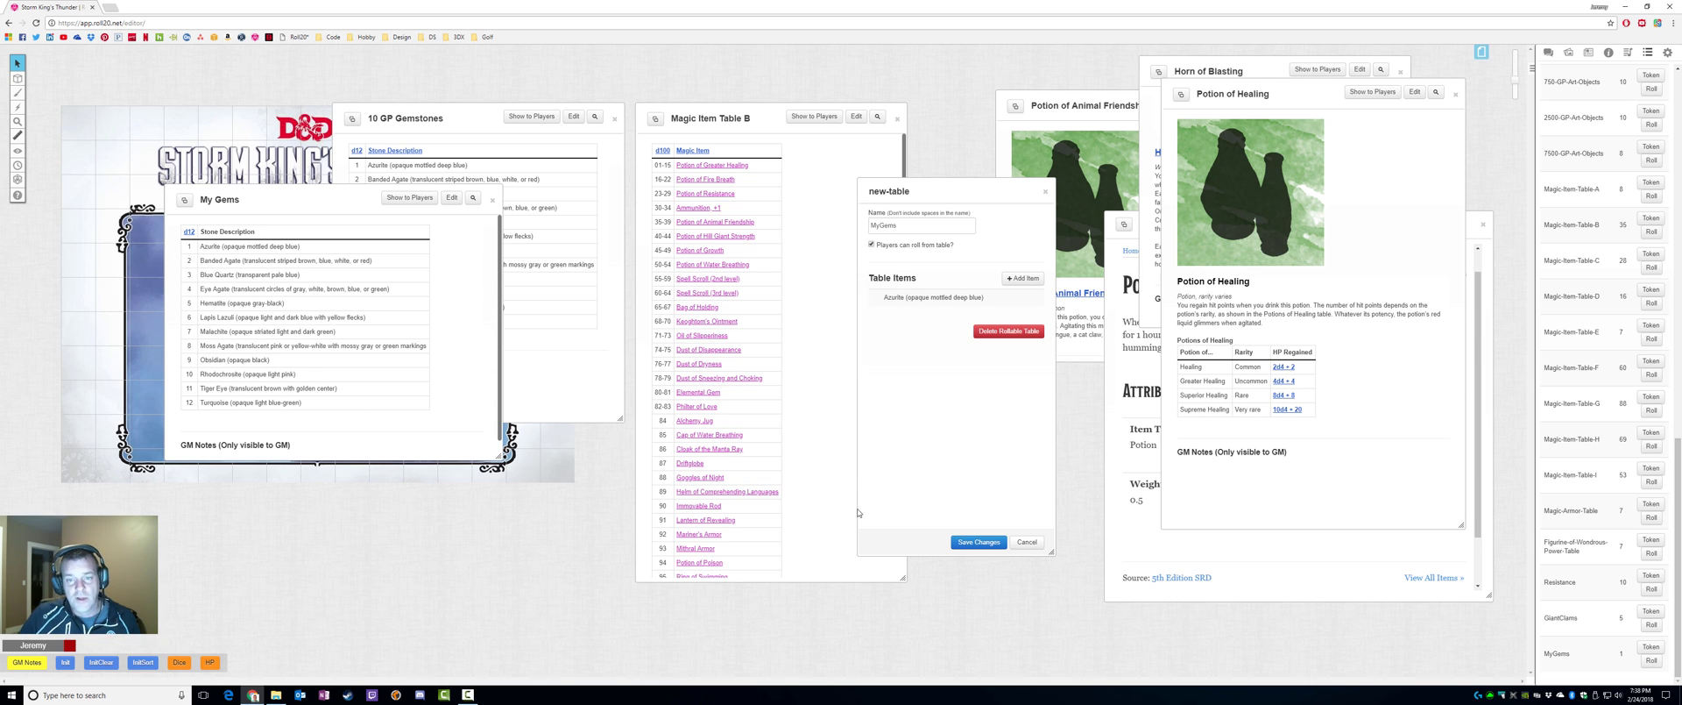
Add a second MyGems table item, "Banded Agate (translucent striped brown, blue, white, or red)", copied from the My Gems handout.
{"action": "left_click", "coordinate": [1023, 277]}
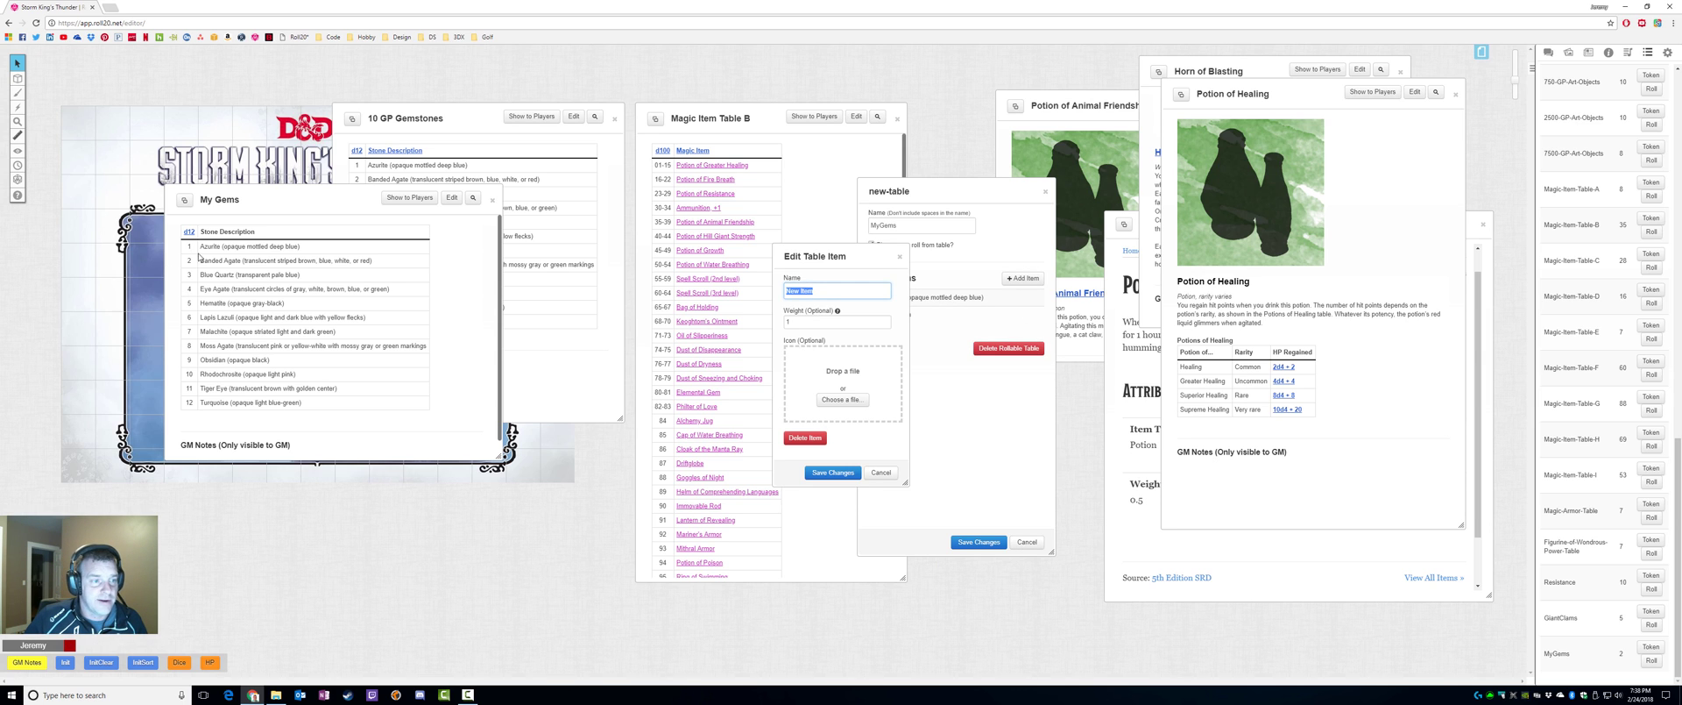
{"action": "left_click_drag", "start_coordinate": [375, 261], "coordinate": [203, 262]}
{"action": "key", "text": "ctrl+c"}
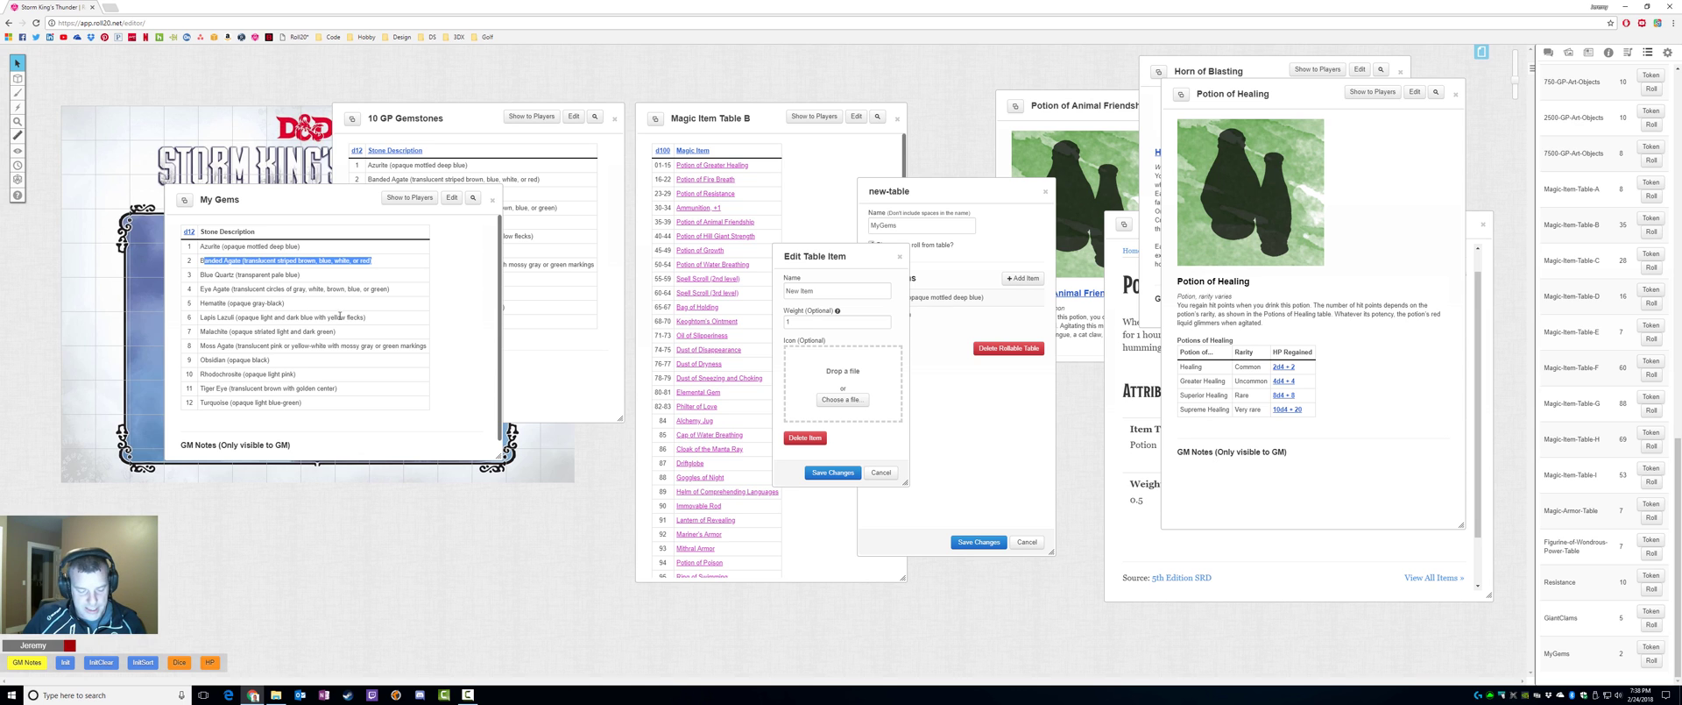
{"action": "left_click", "coordinate": [843, 290]}
{"action": "key", "text": "ctrl+v"}
{"action": "left_click_drag", "start_coordinate": [793, 290], "coordinate": [772, 294]}
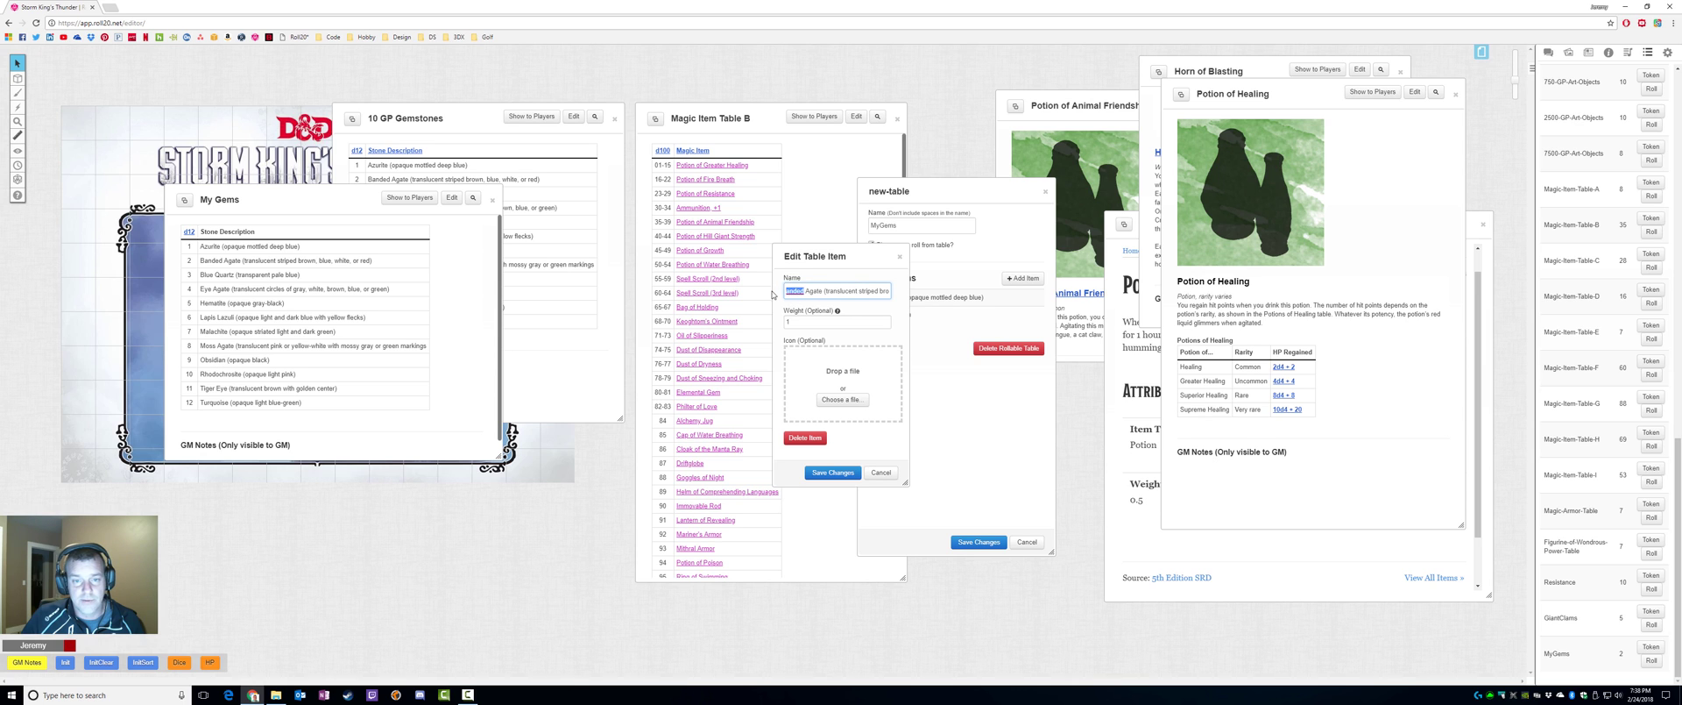
{"action": "key", "text": "Left"}
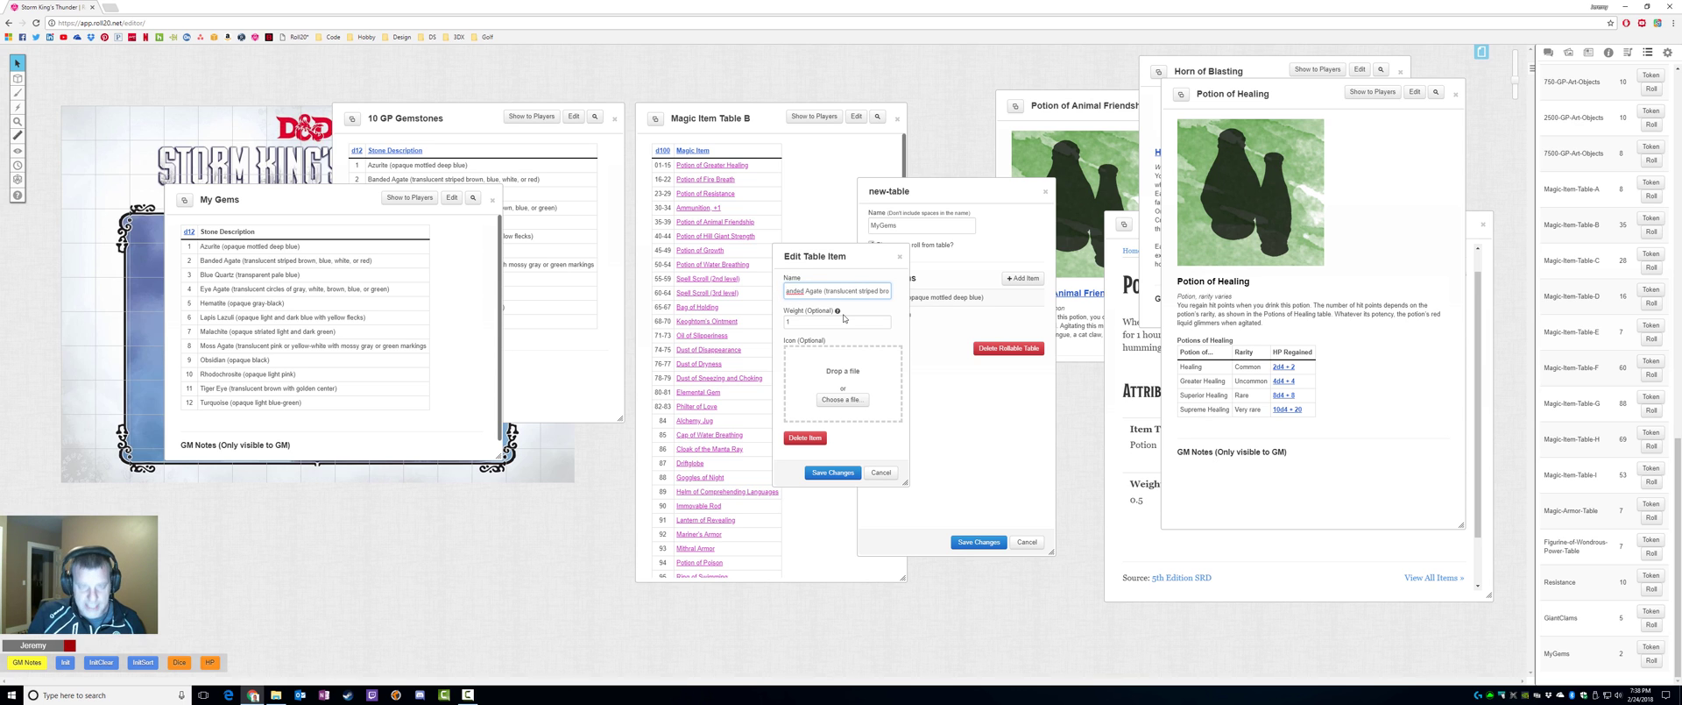
{"action": "key", "text": "Home"}
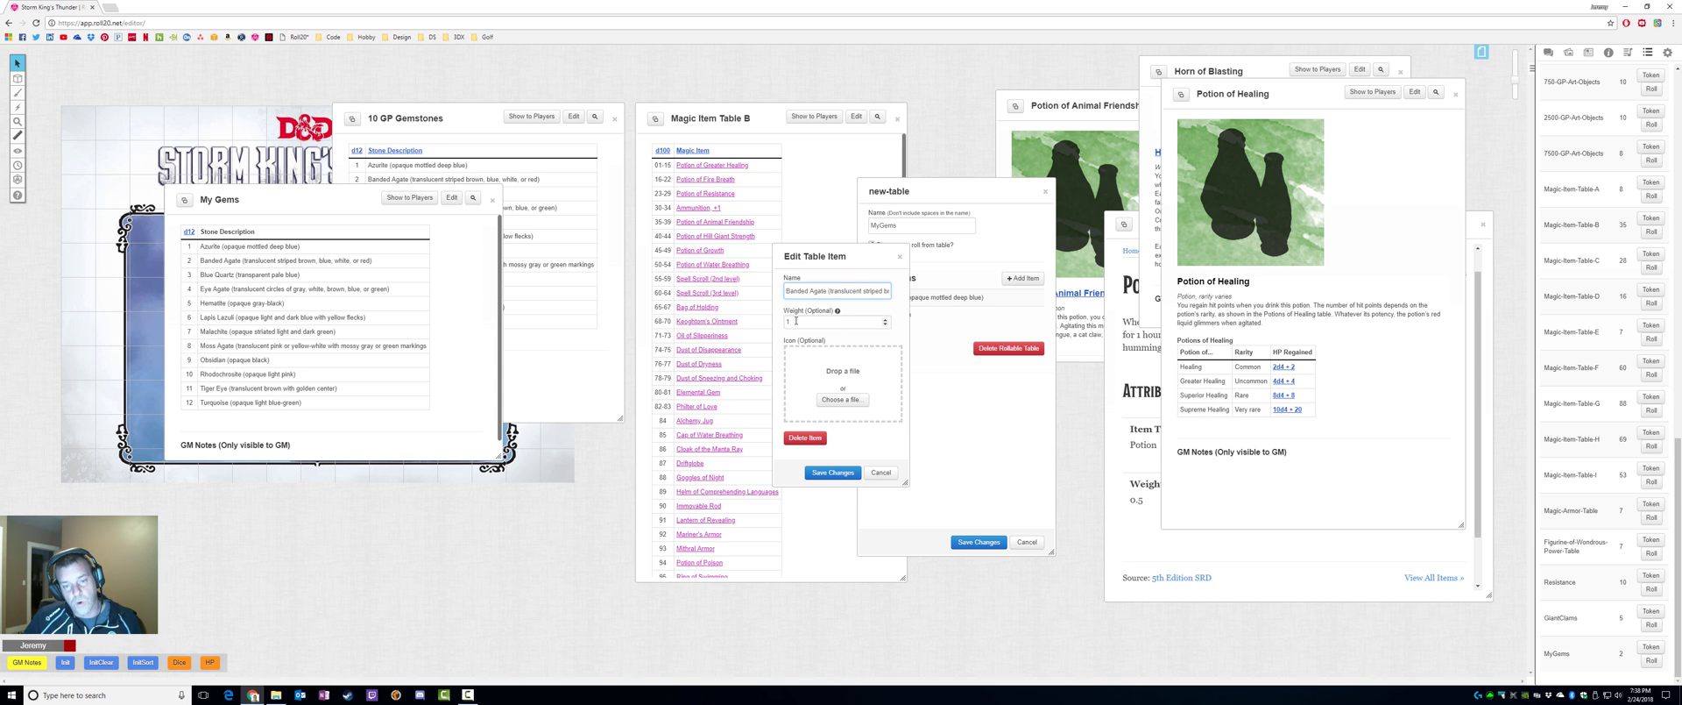
{"action": "left_click", "coordinate": [846, 471]}
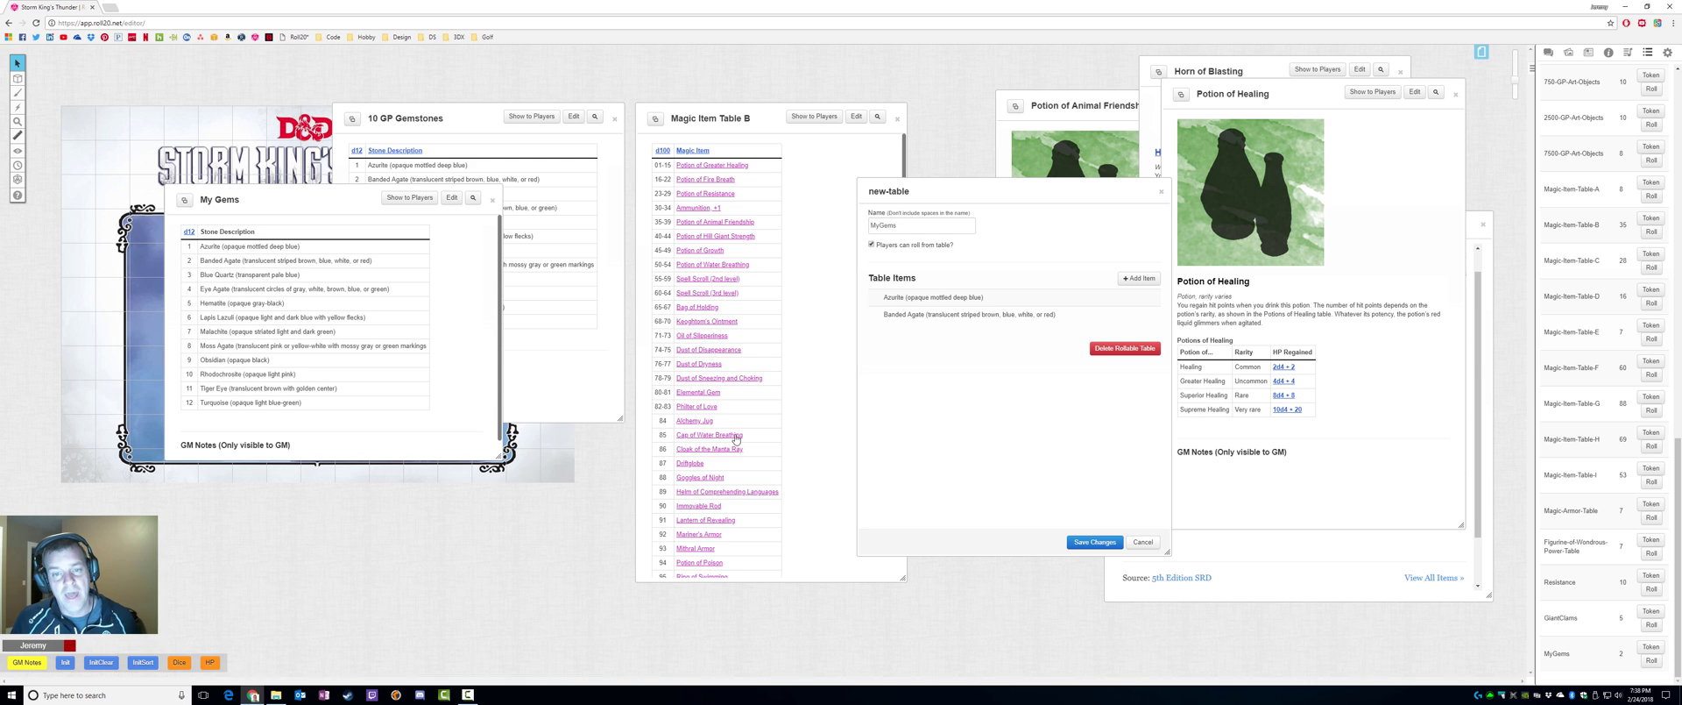
Close the new table's editor without saving and delete the MyGems rollable table.
{"action": "left_click", "coordinate": [872, 244]}
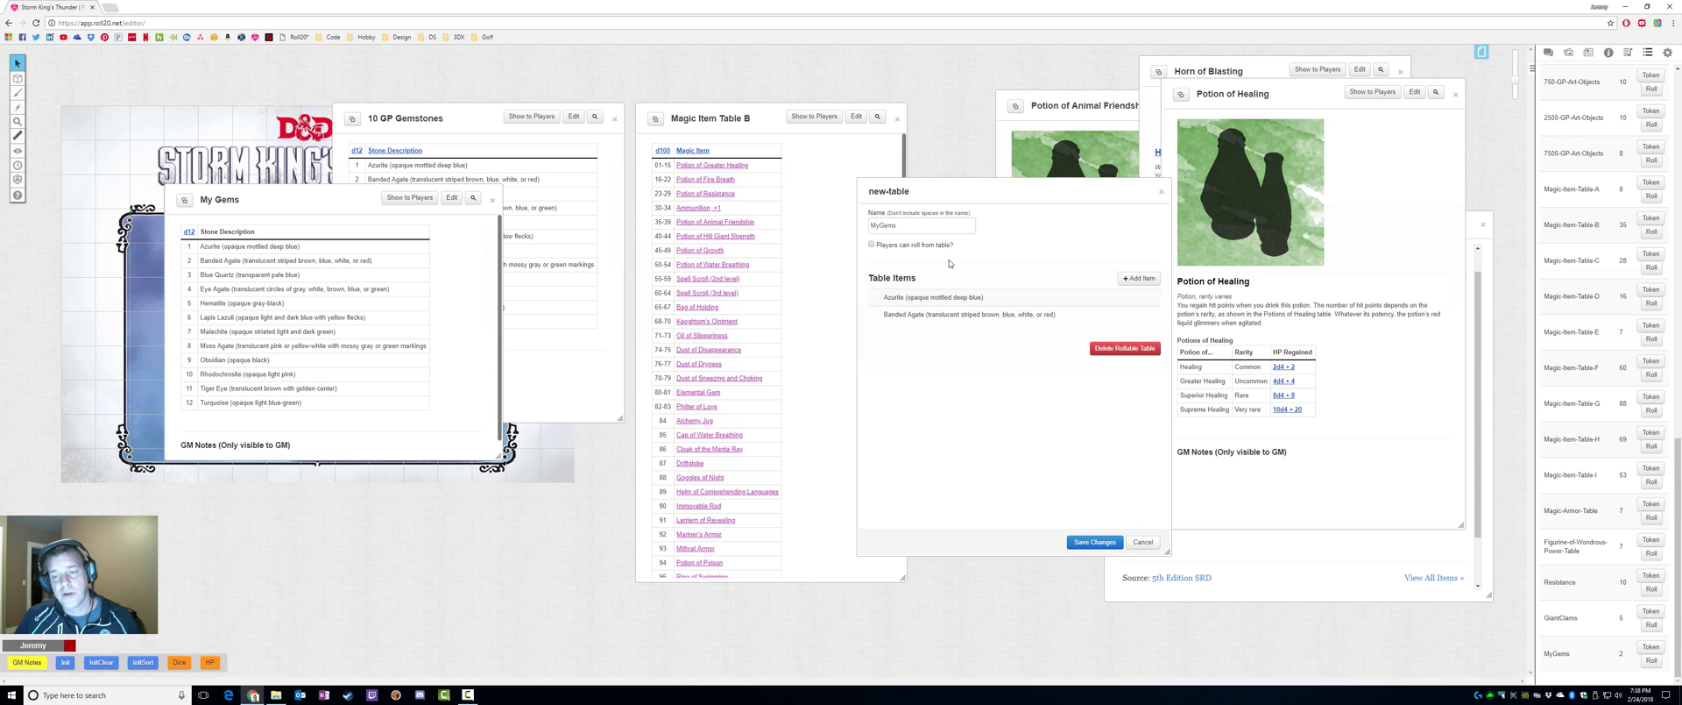
{"action": "left_click", "coordinate": [1143, 542]}
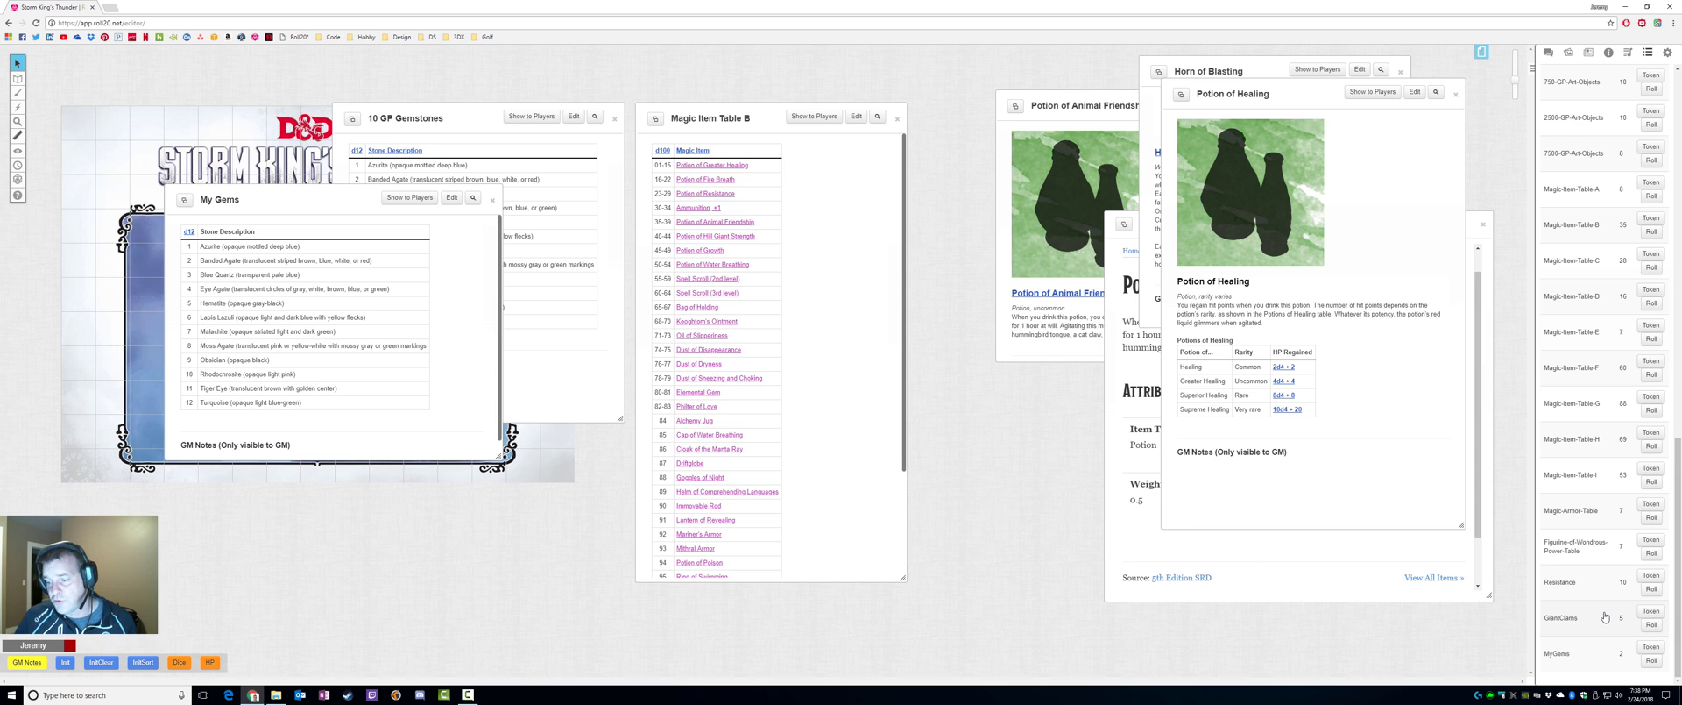
{"action": "left_click", "coordinate": [1575, 661]}
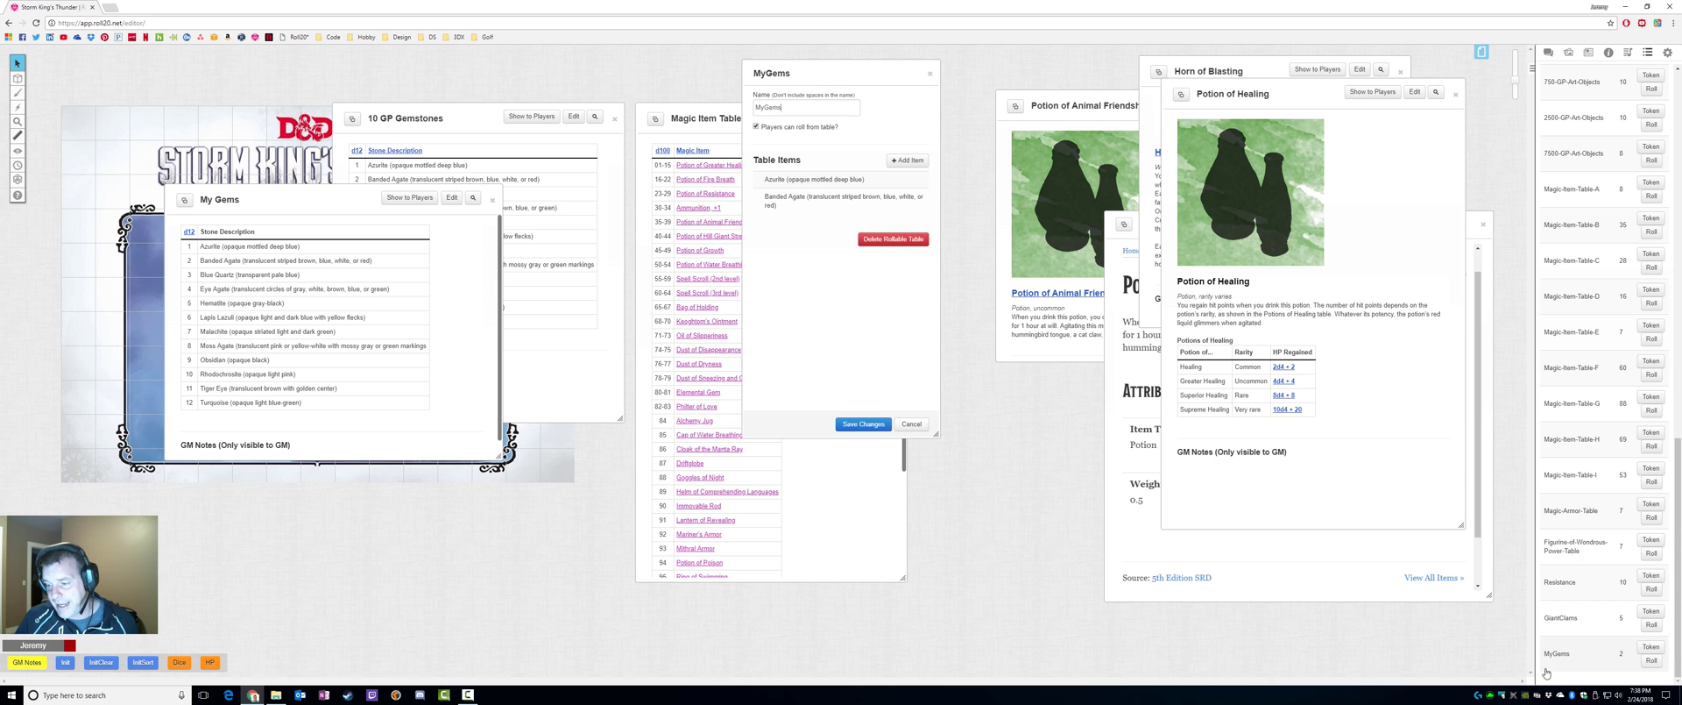
{"action": "left_click", "coordinate": [894, 239]}
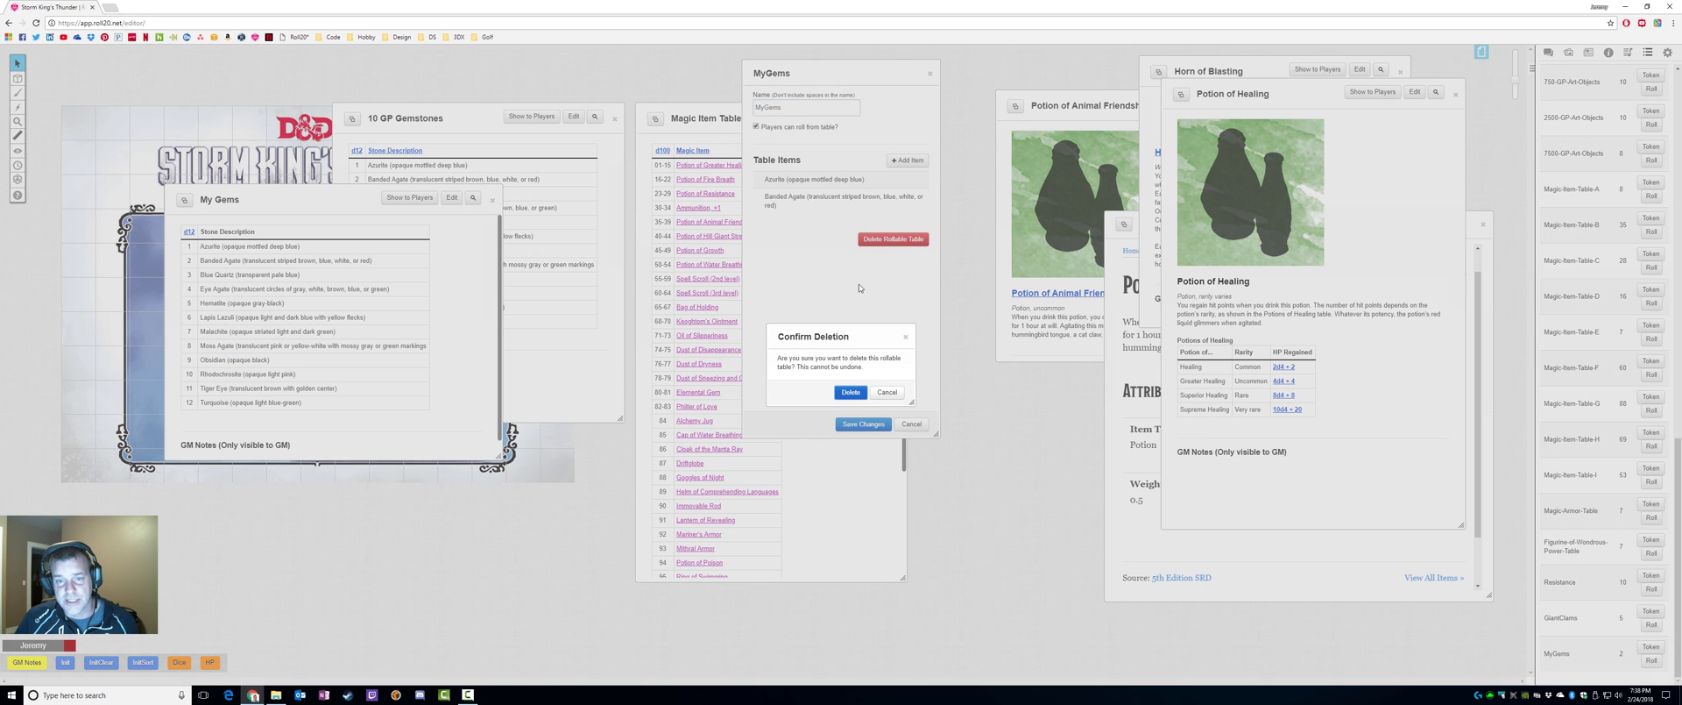
{"action": "left_click", "coordinate": [855, 395]}
Open the existing 10-GP-Gemstones rollable table, then widen and reposition its window to examine the items.
{"action": "scroll", "coordinate": [1552, 409], "scroll_direction": "up", "scroll_amount": 8}
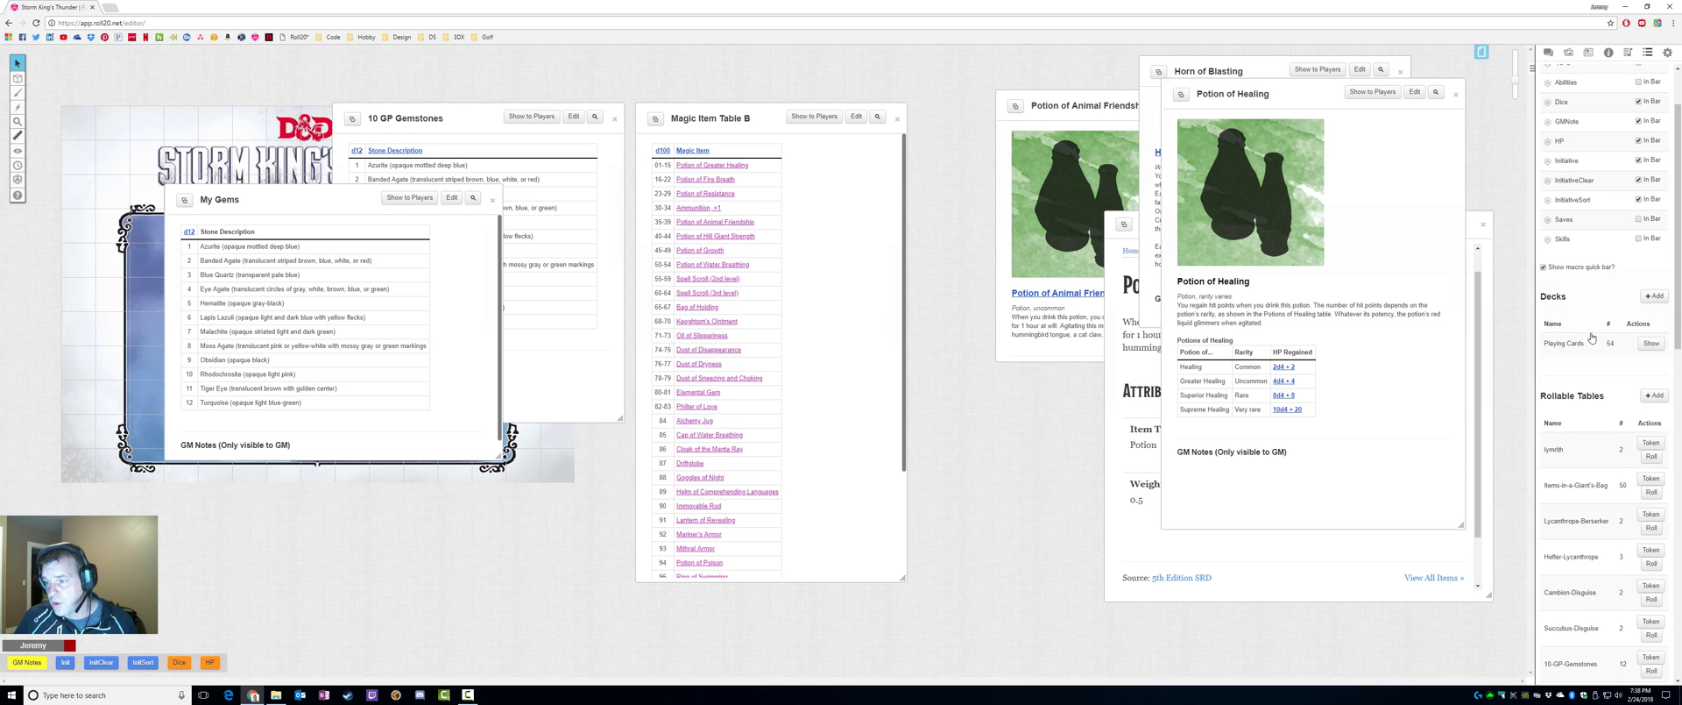
{"action": "left_click", "coordinate": [1575, 370]}
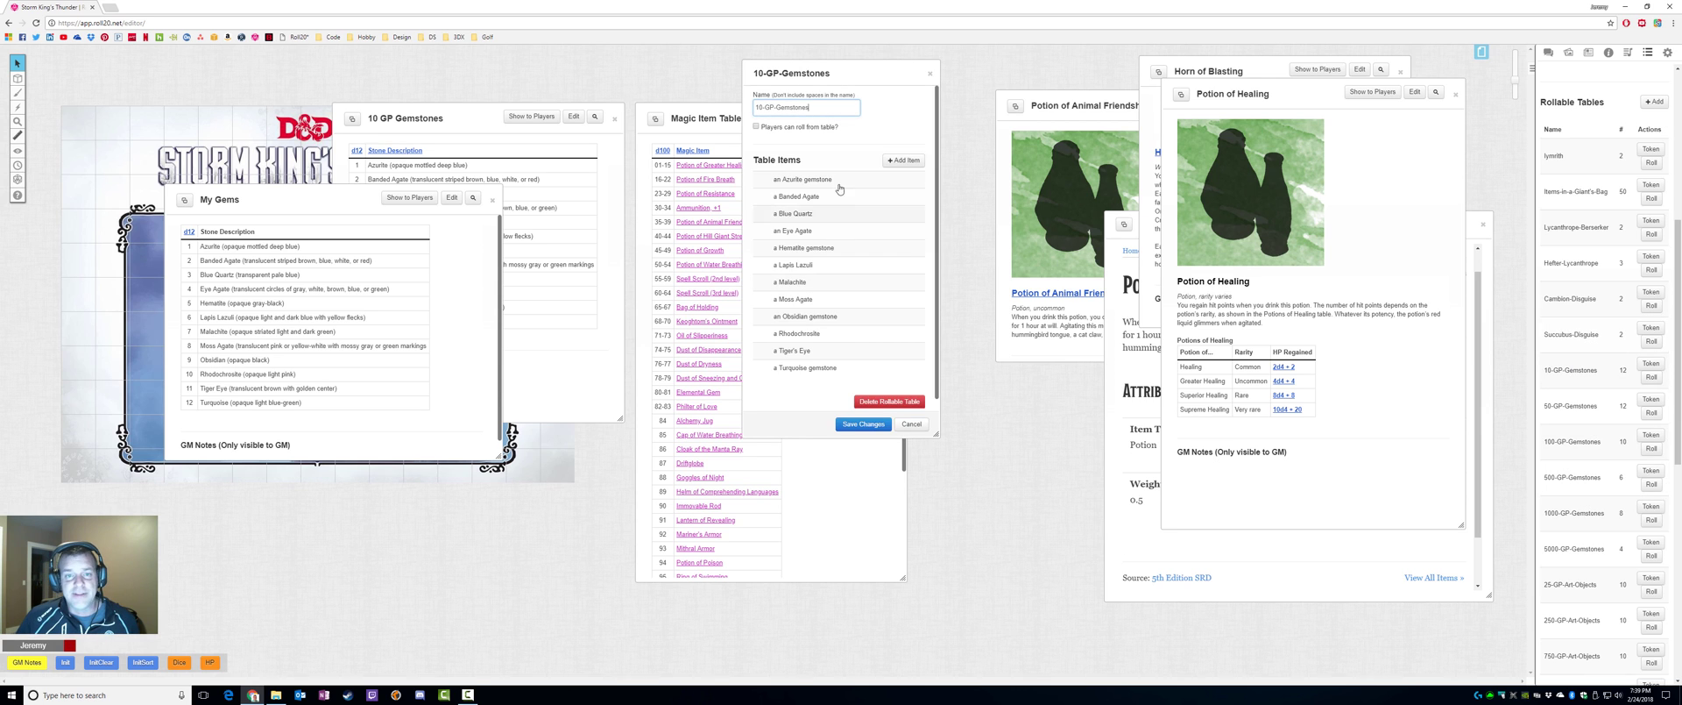
{"action": "left_click_drag", "start_coordinate": [938, 235], "coordinate": [1199, 235]}
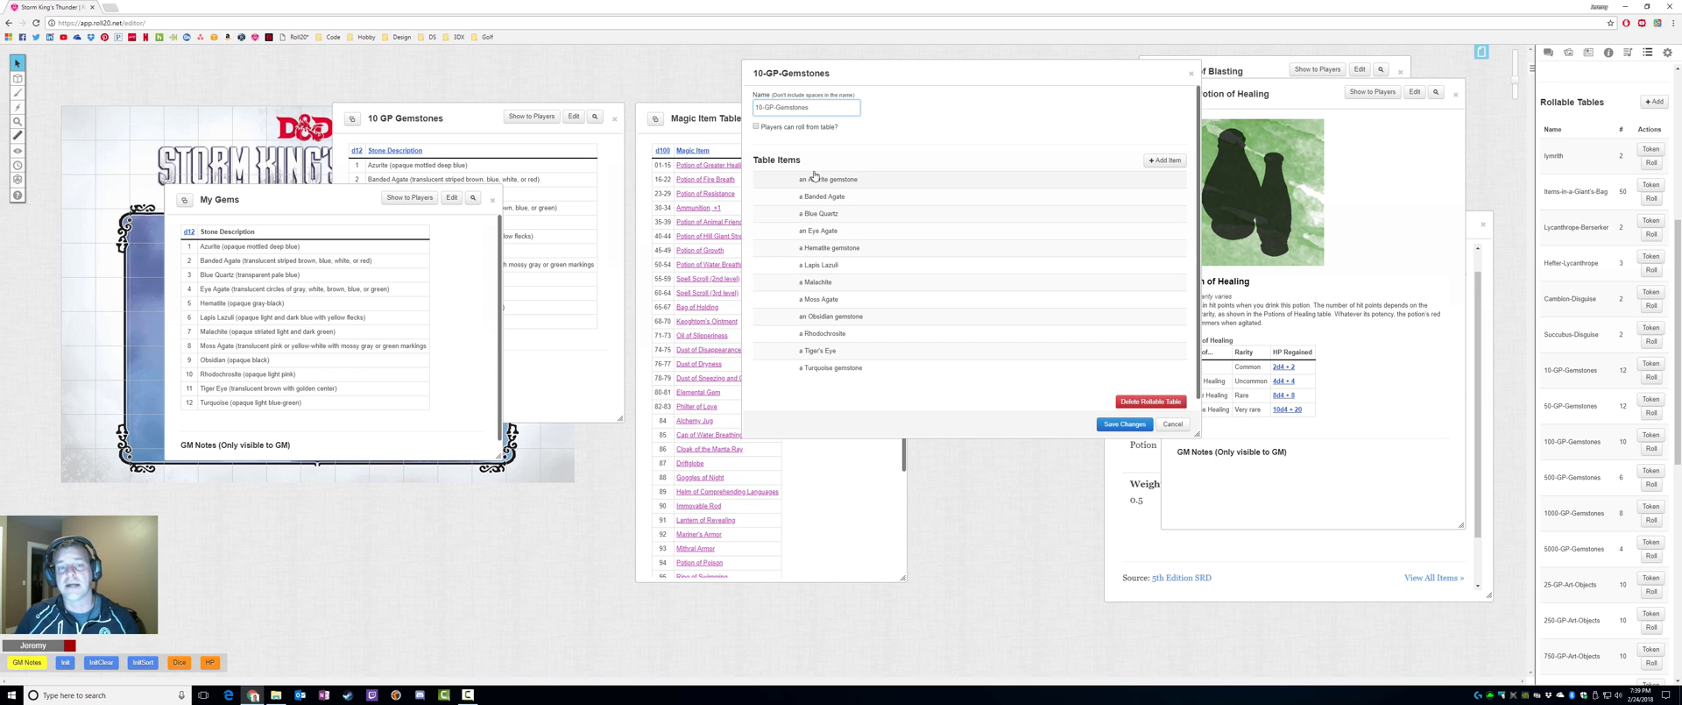
{"action": "left_click_drag", "start_coordinate": [933, 81], "coordinate": [904, 105]}
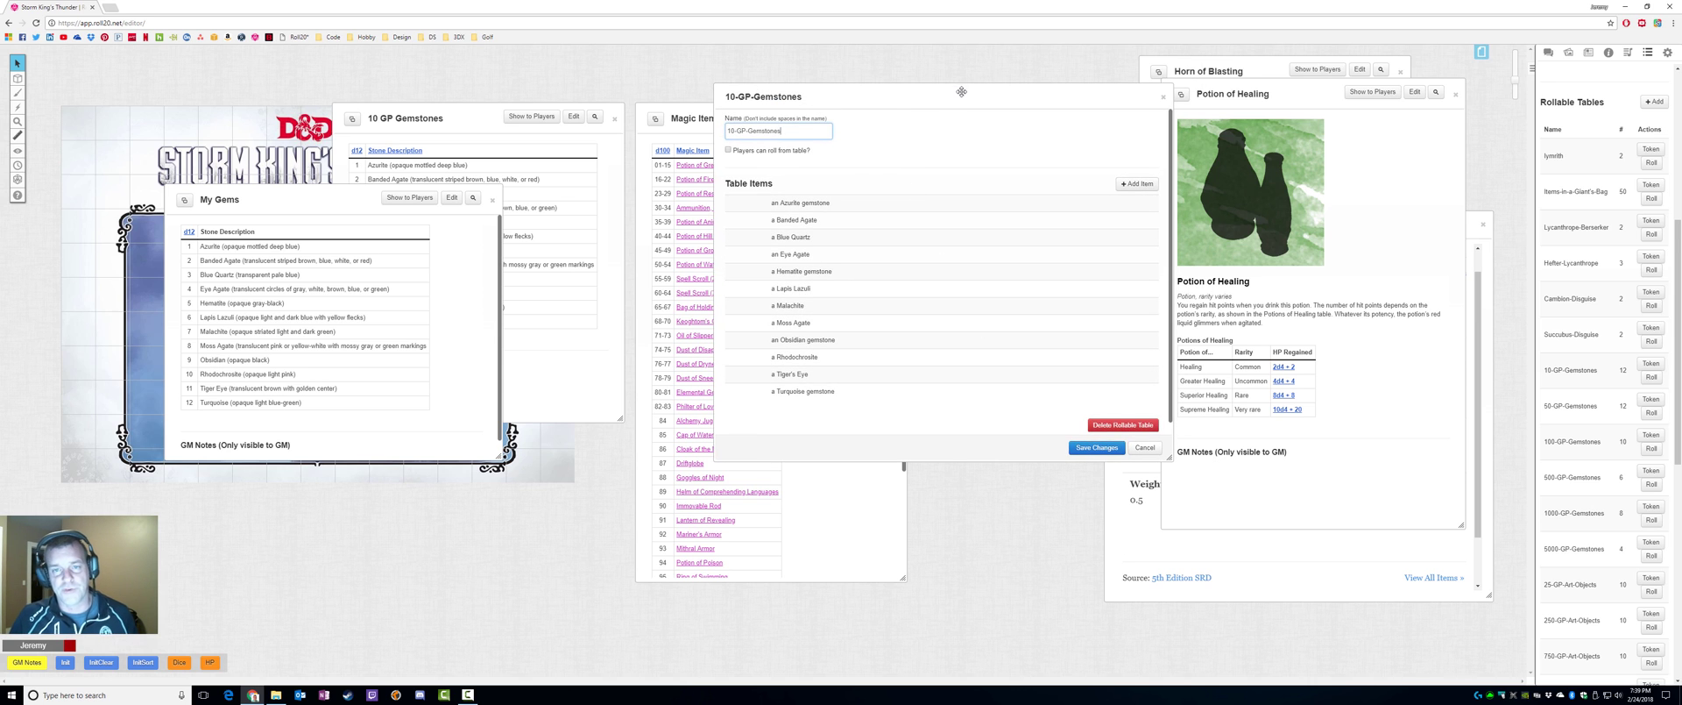
{"action": "left_click_drag", "start_coordinate": [960, 93], "coordinate": [886, 119]}
Clear the current chat log in the settings and return to the chat.
{"action": "left_click", "coordinate": [1548, 52]}
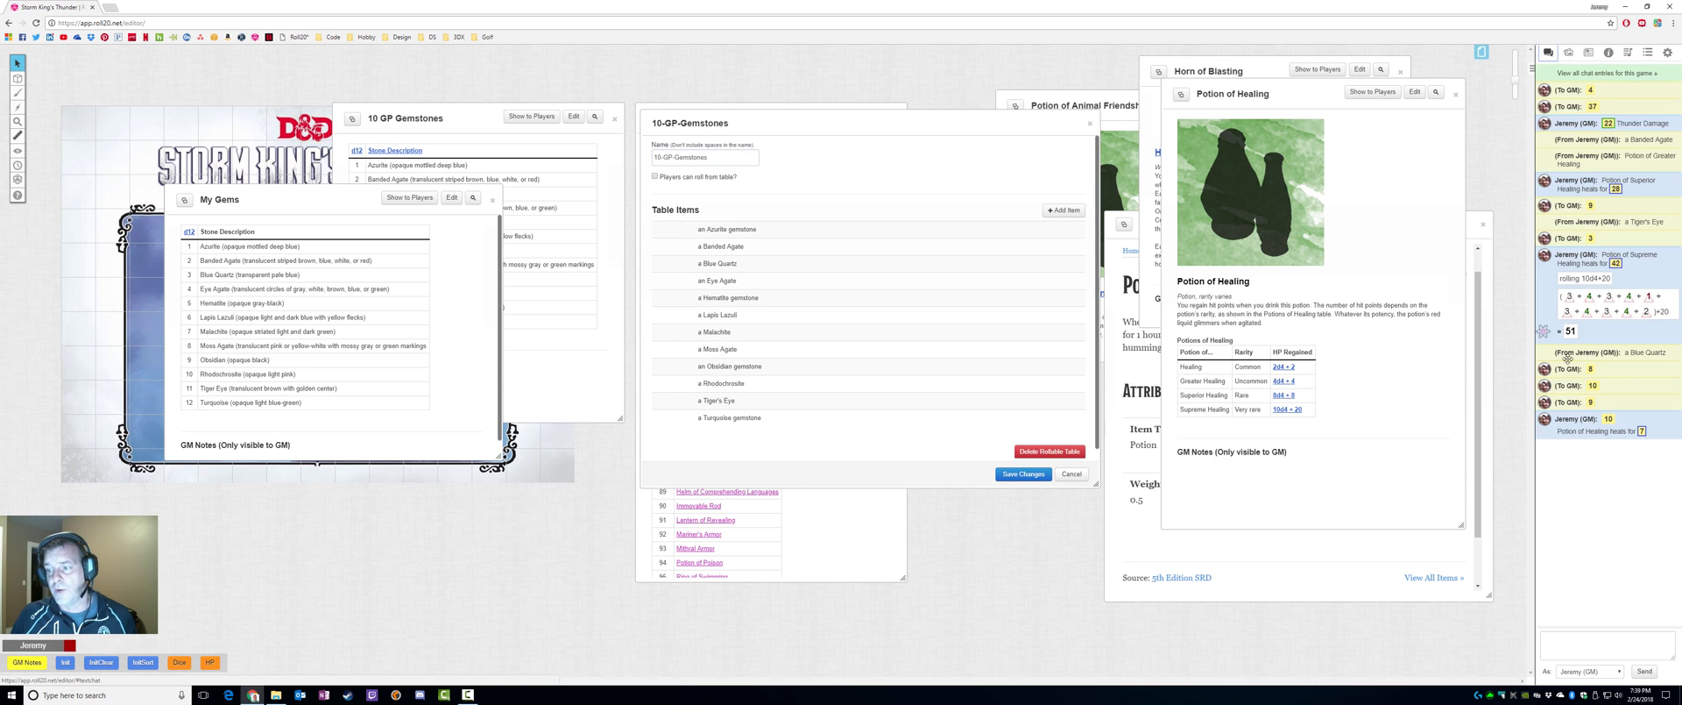
{"action": "left_click", "coordinate": [1667, 52]}
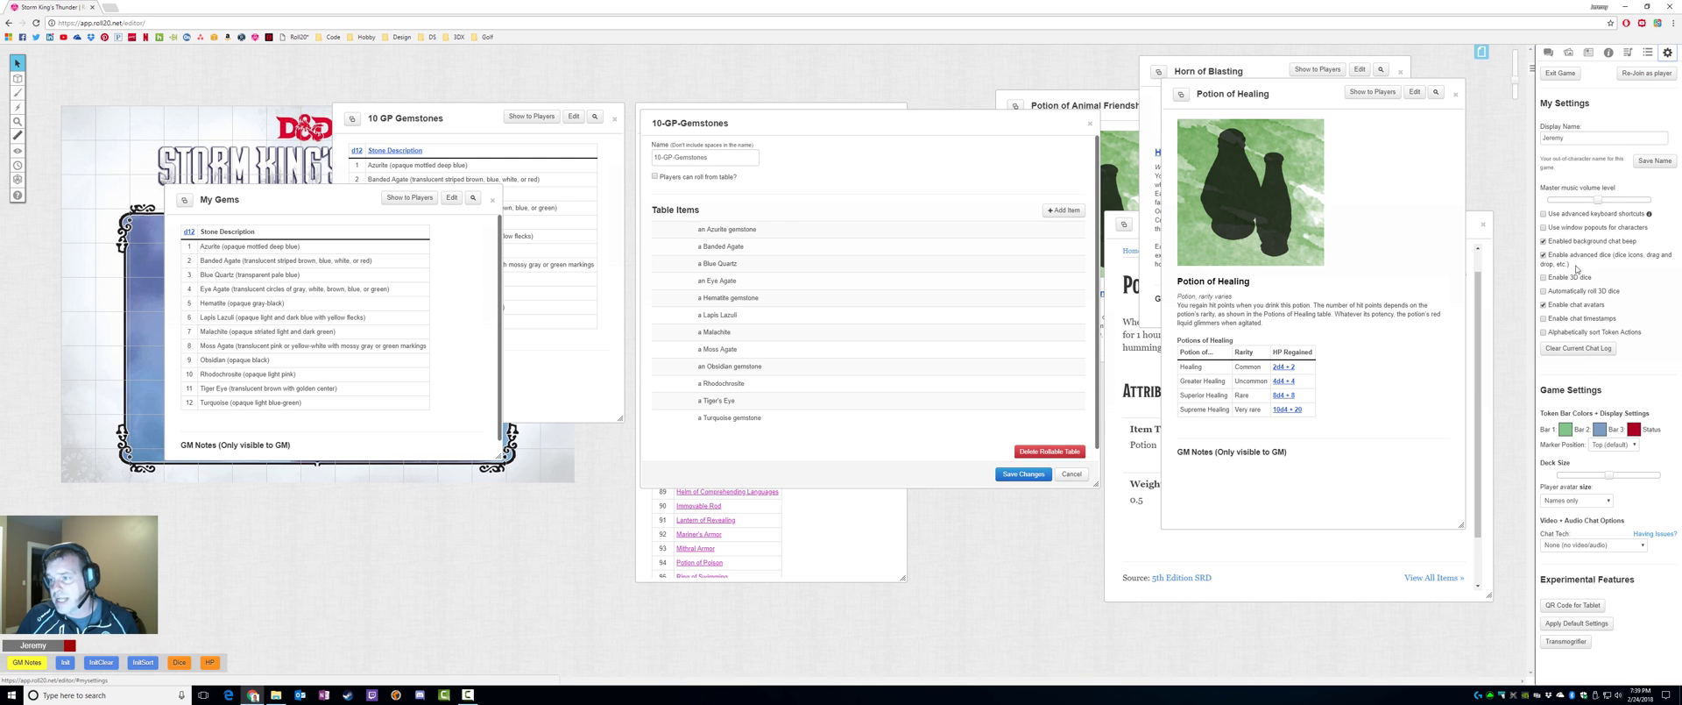
{"action": "left_click", "coordinate": [1582, 349]}
{"action": "left_click", "coordinate": [1548, 53]}
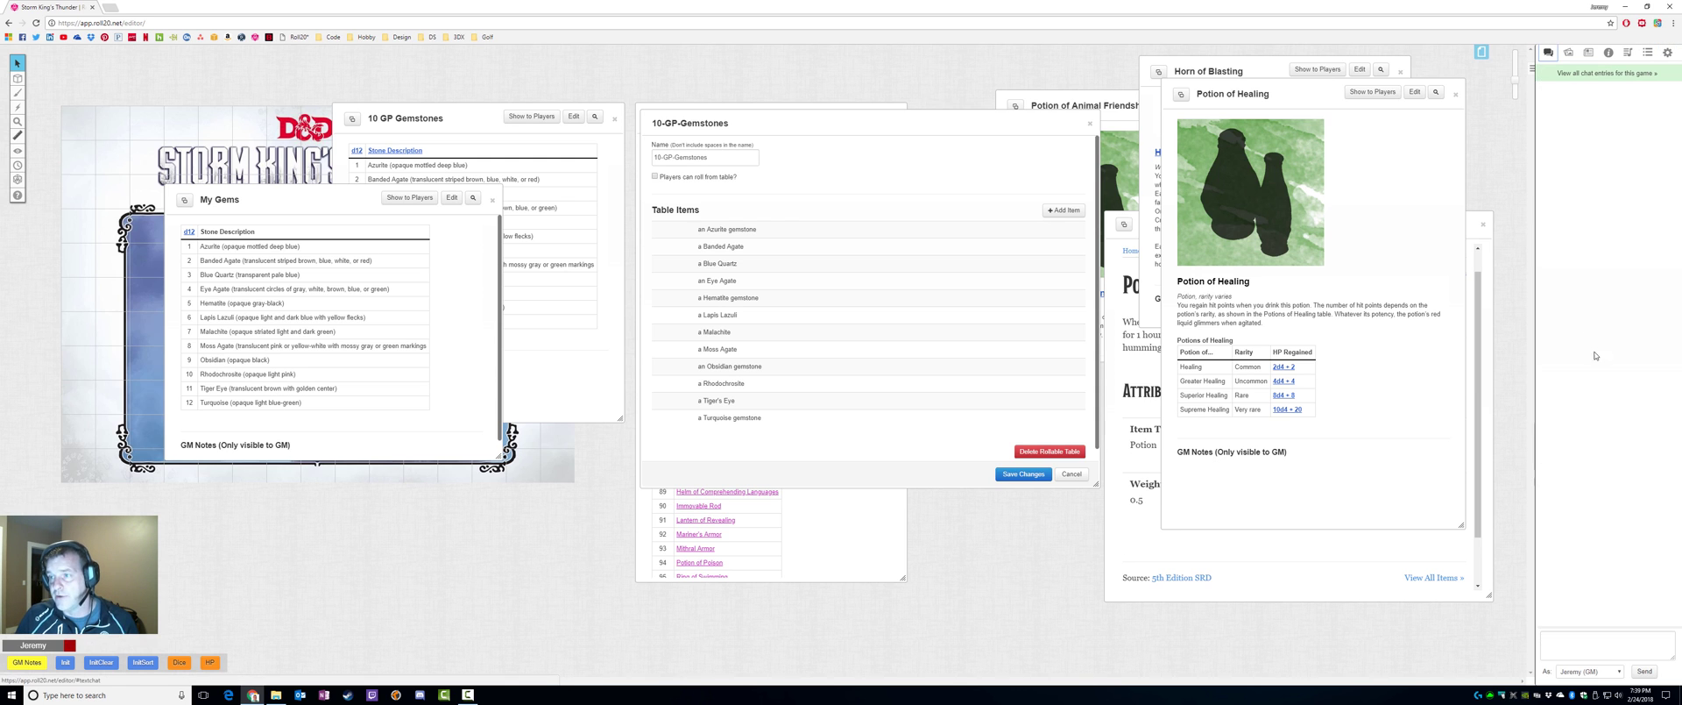
Close the 10-GP-Gemstones editor without saving, roll that table and view the roll in the chat.
{"action": "left_click_drag", "start_coordinate": [271, 196], "coordinate": [306, 241]}
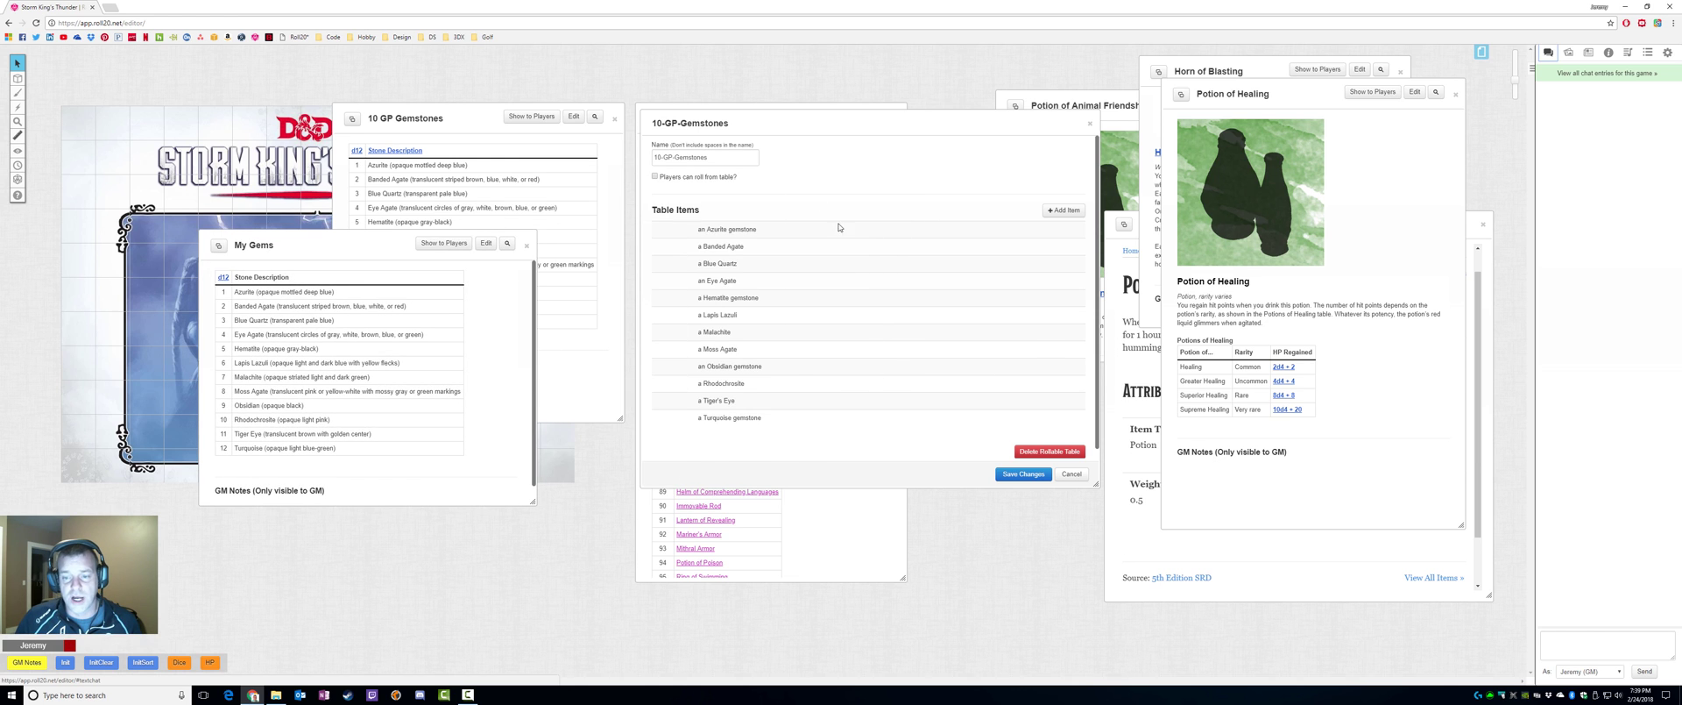
{"action": "left_click", "coordinate": [1062, 474]}
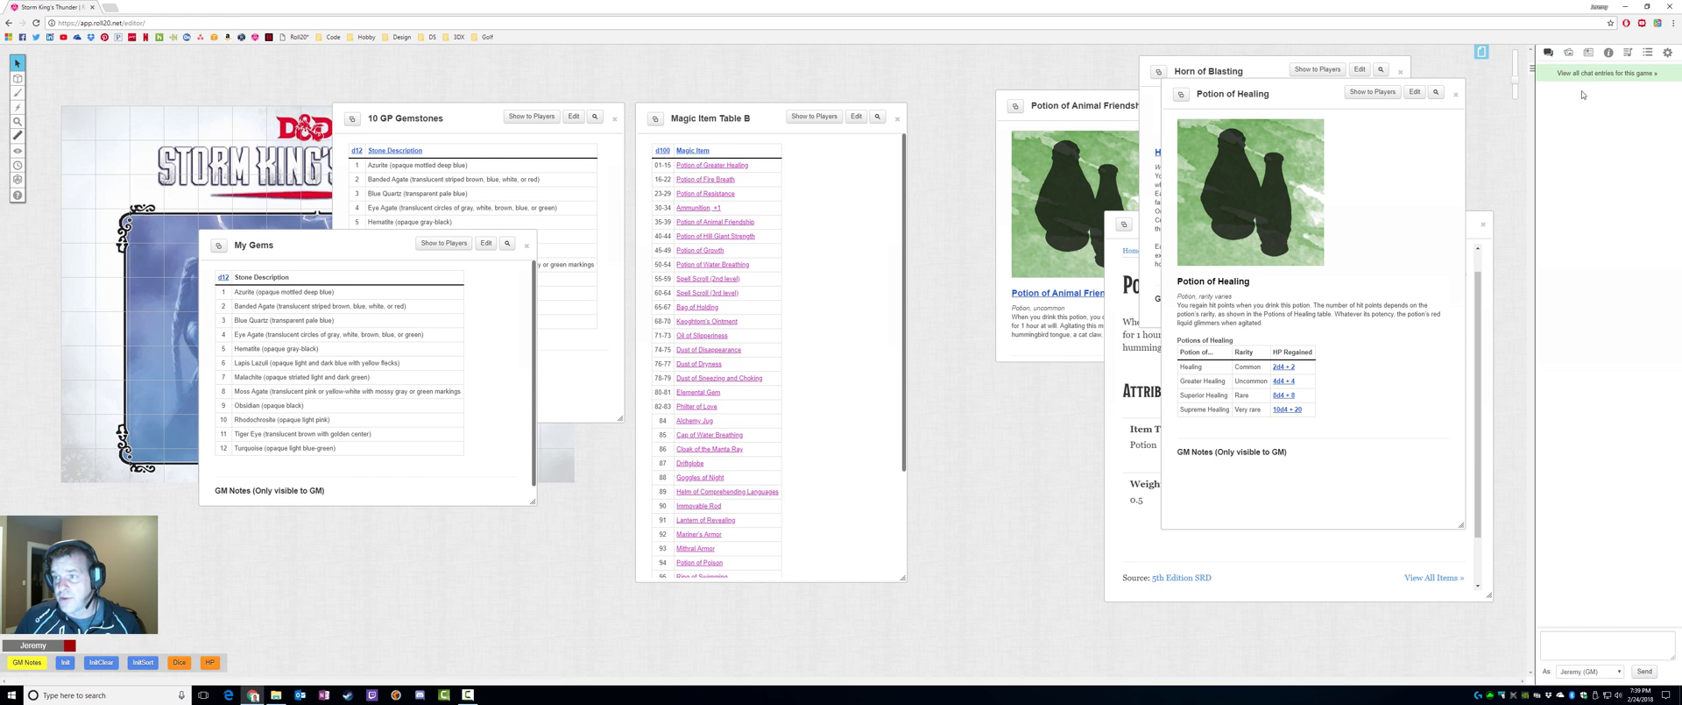
{"action": "left_click", "coordinate": [1648, 53]}
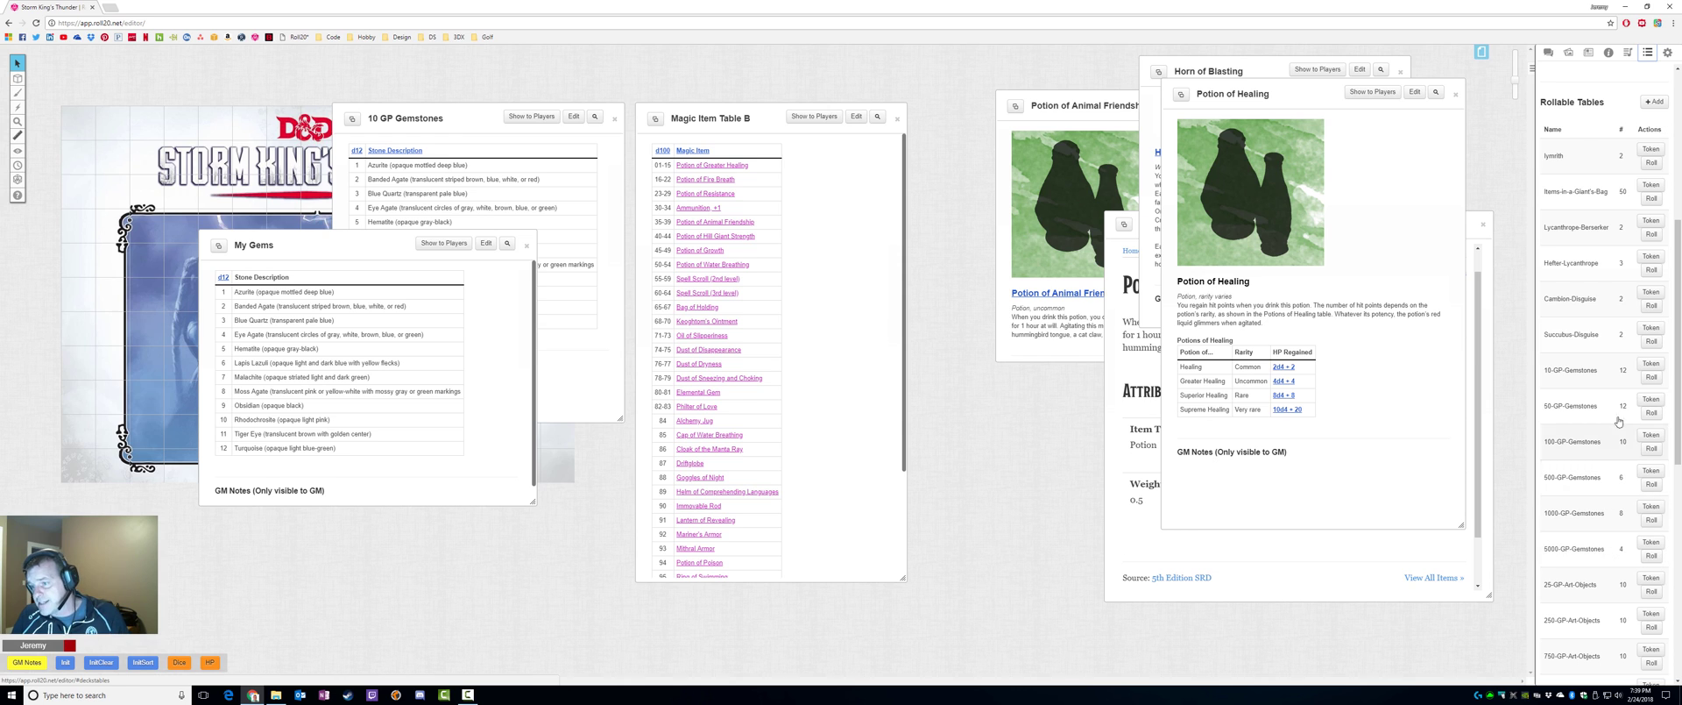
{"action": "left_click", "coordinate": [1651, 376]}
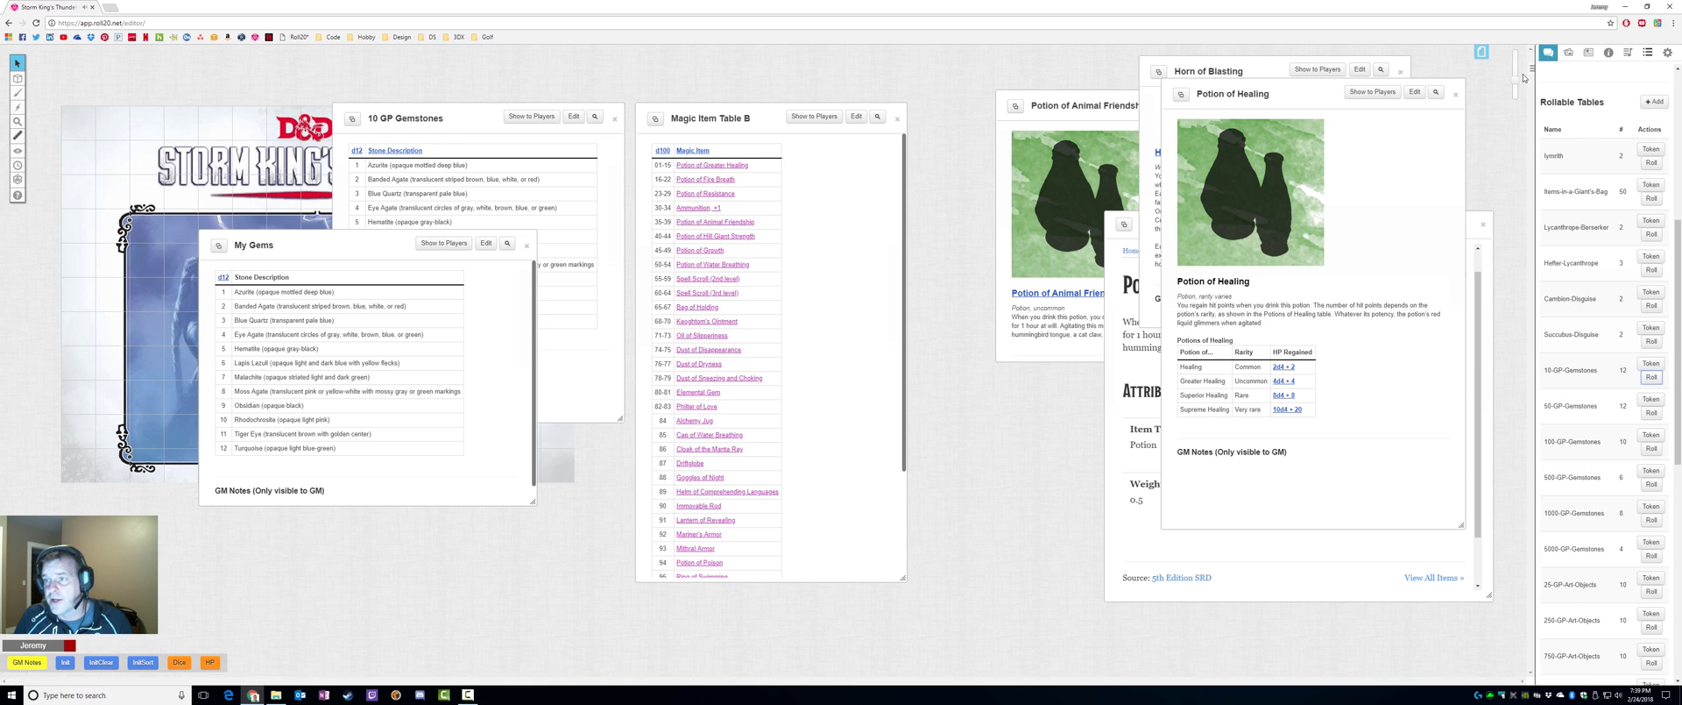
{"action": "left_click", "coordinate": [1552, 52]}
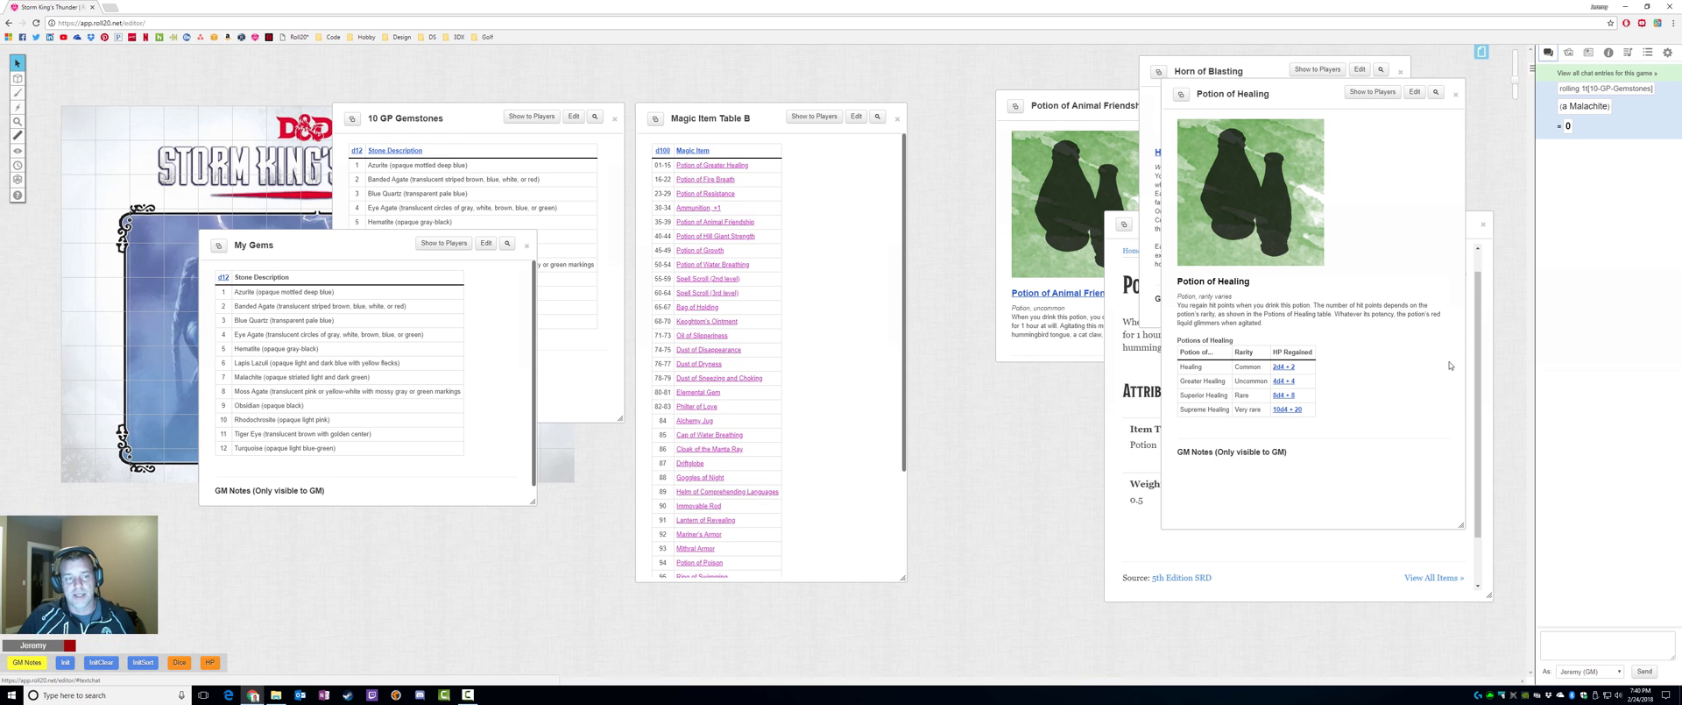
Open the My Gems handout for editing, then enlarge and reposition its editor.
{"action": "left_click", "coordinate": [486, 244]}
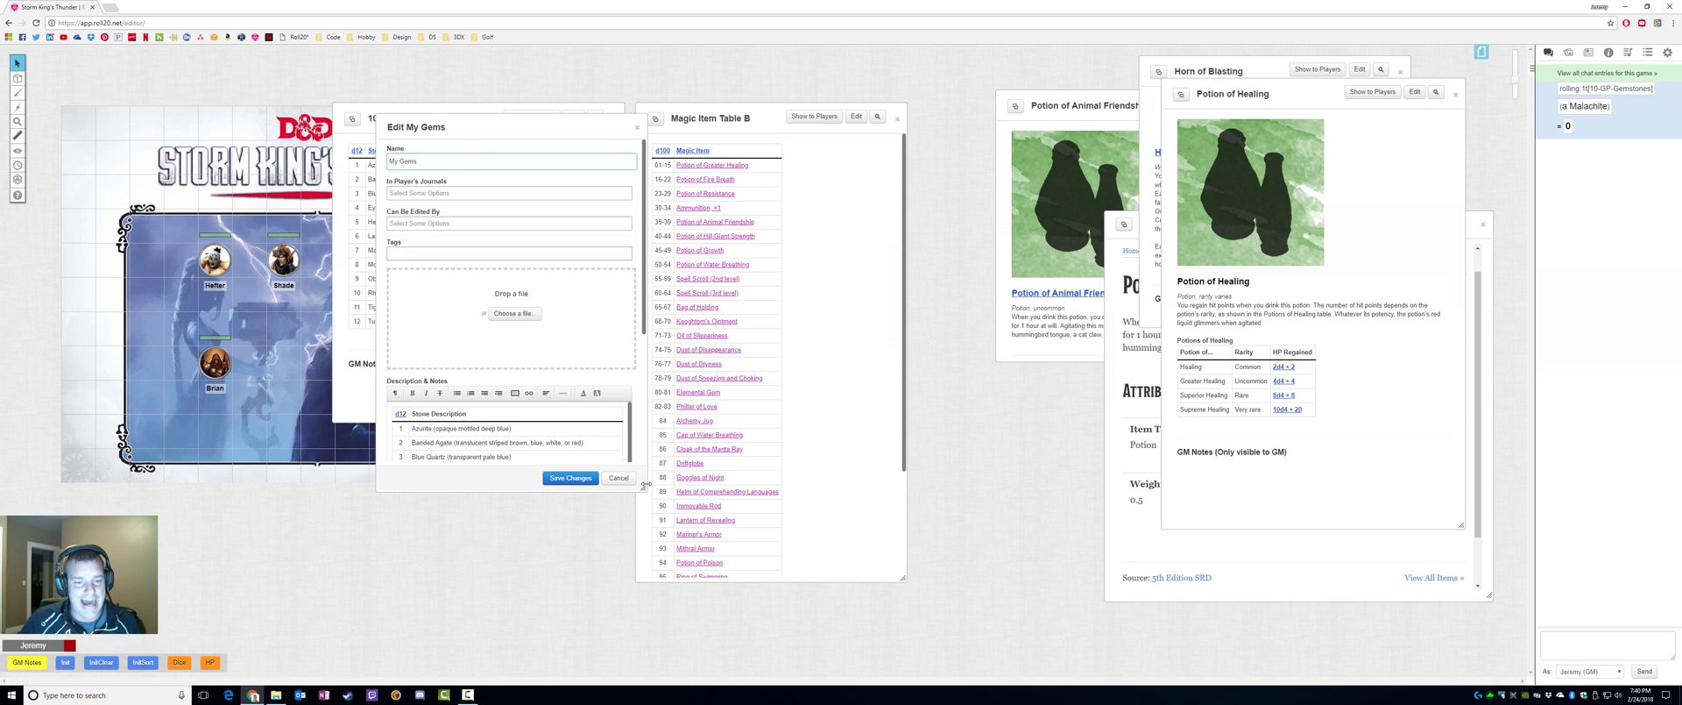
{"action": "left_click_drag", "start_coordinate": [645, 483], "coordinate": [671, 629]}
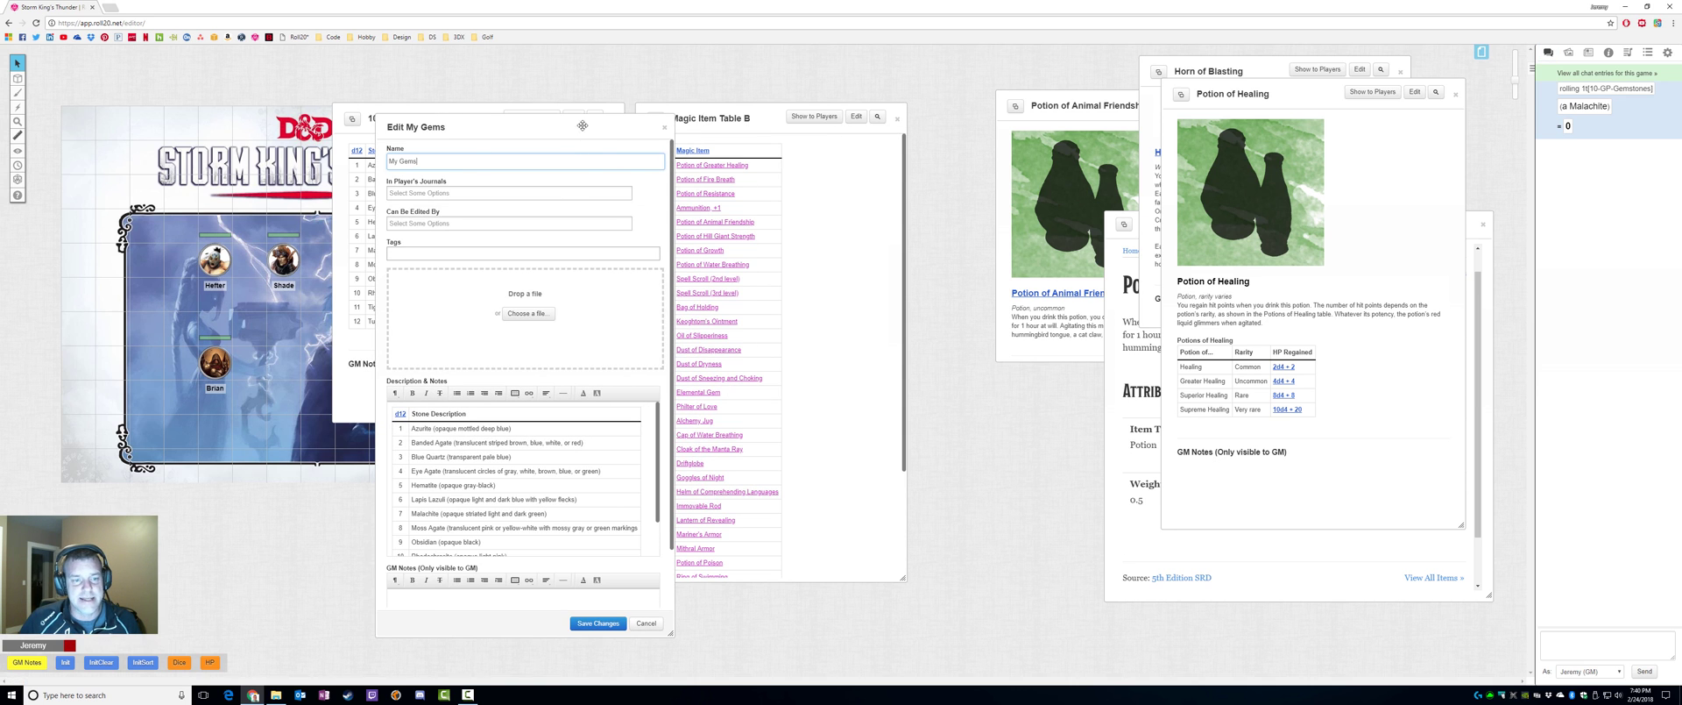
{"action": "left_click_drag", "start_coordinate": [582, 125], "coordinate": [827, 66]}
Link the Stone Description heading in the My Gems handout to !&#13;/w gm [[1t[10-GP-Gemstones]]].
{"action": "left_click_drag", "start_coordinate": [712, 354], "coordinate": [657, 354]}
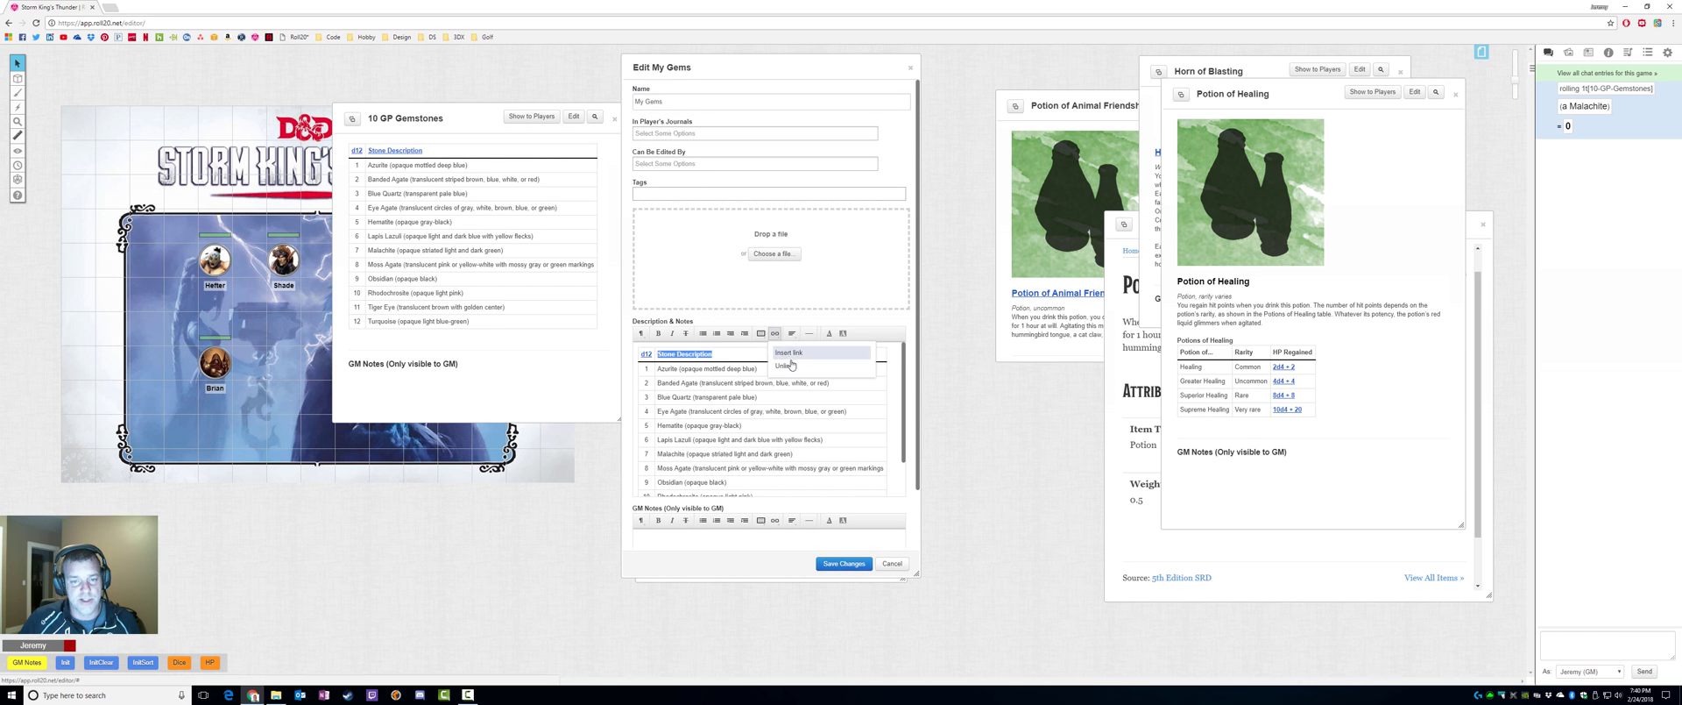
{"action": "left_click", "coordinate": [774, 344]}
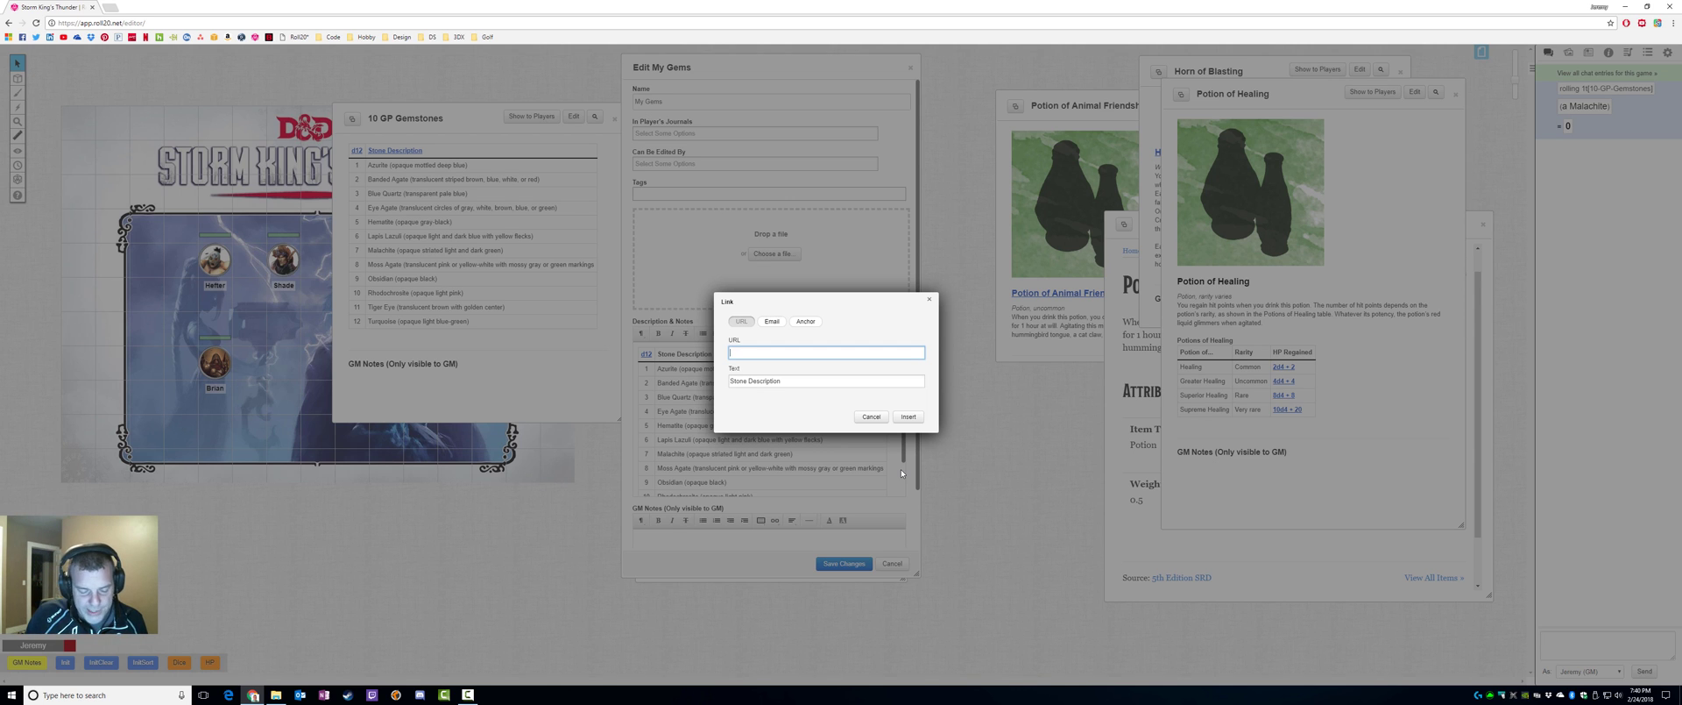
{"action": "type", "text": "!"}
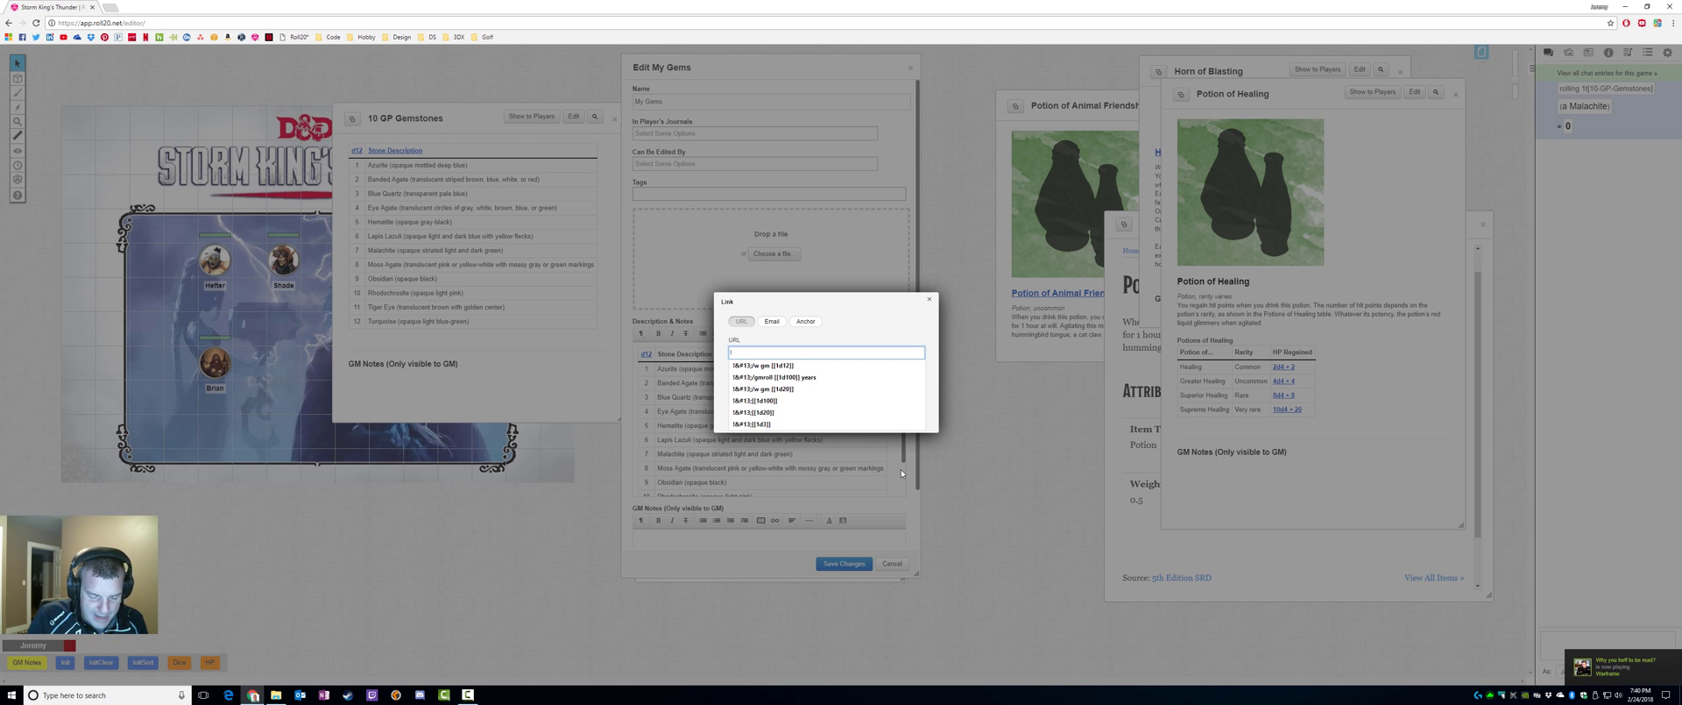
{"action": "type", "text": "&#13;"}
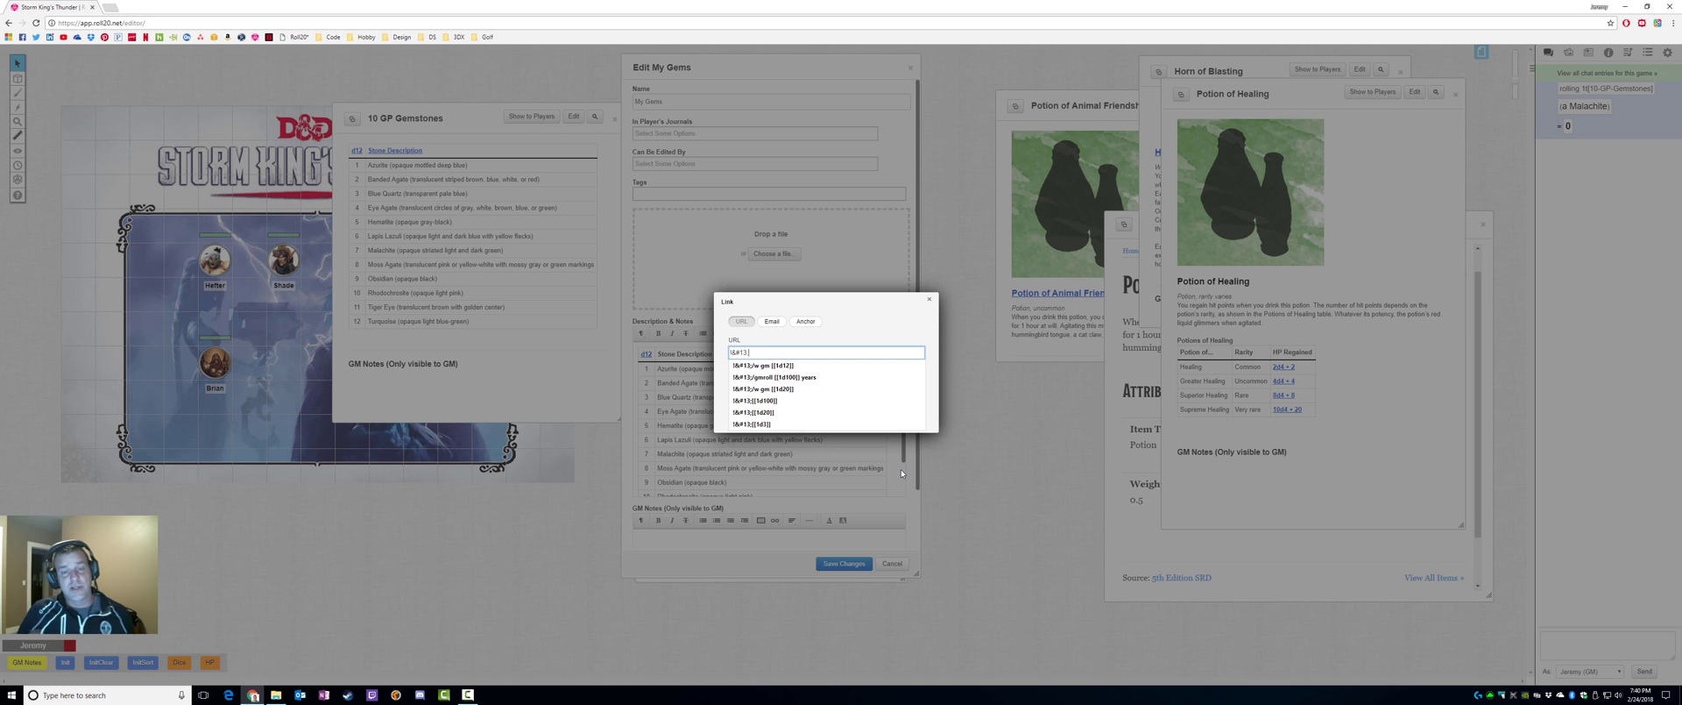
{"action": "type", "text": "/w gm [["}
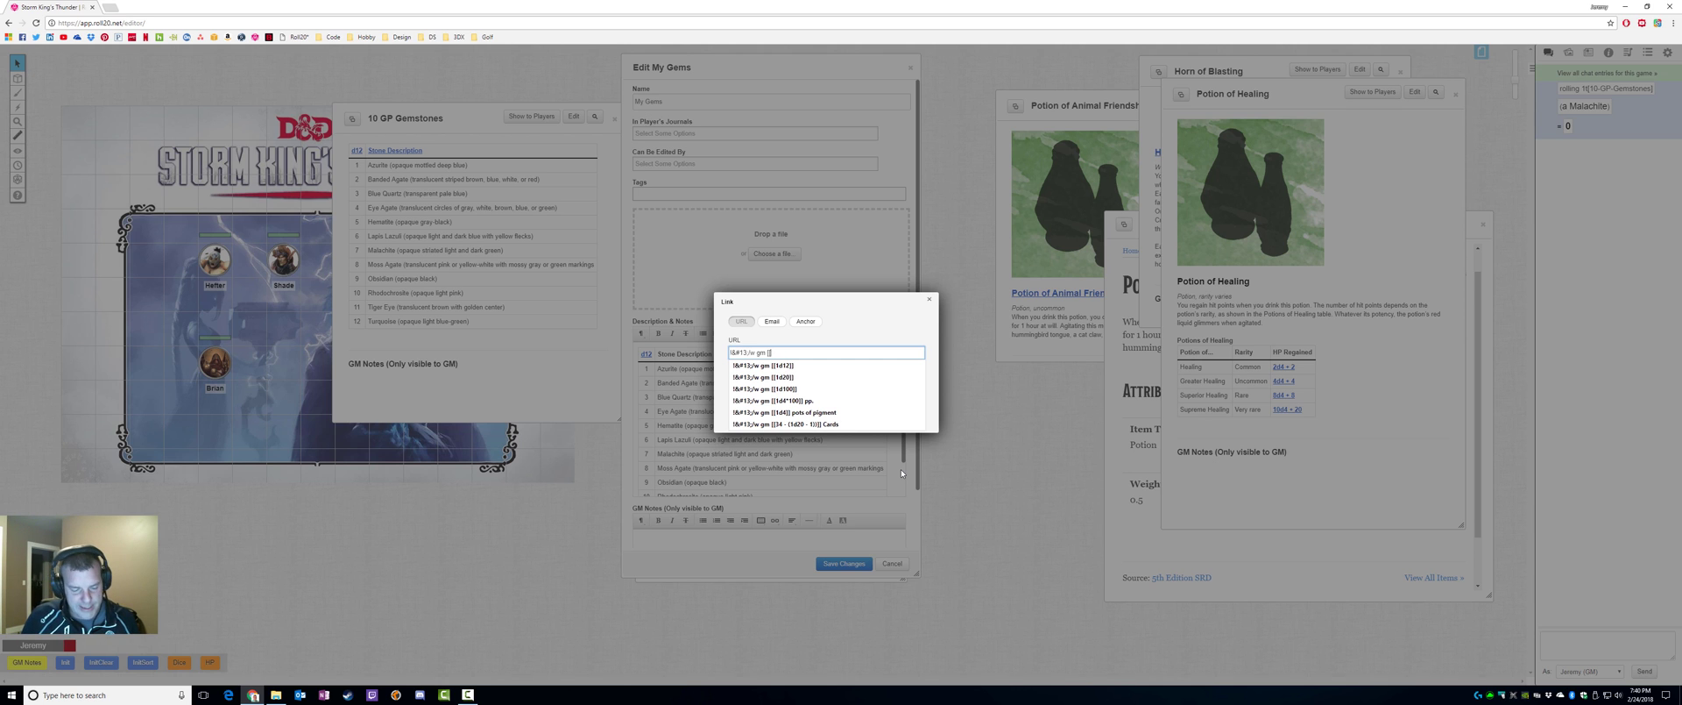
{"action": "type", "text": "1t["}
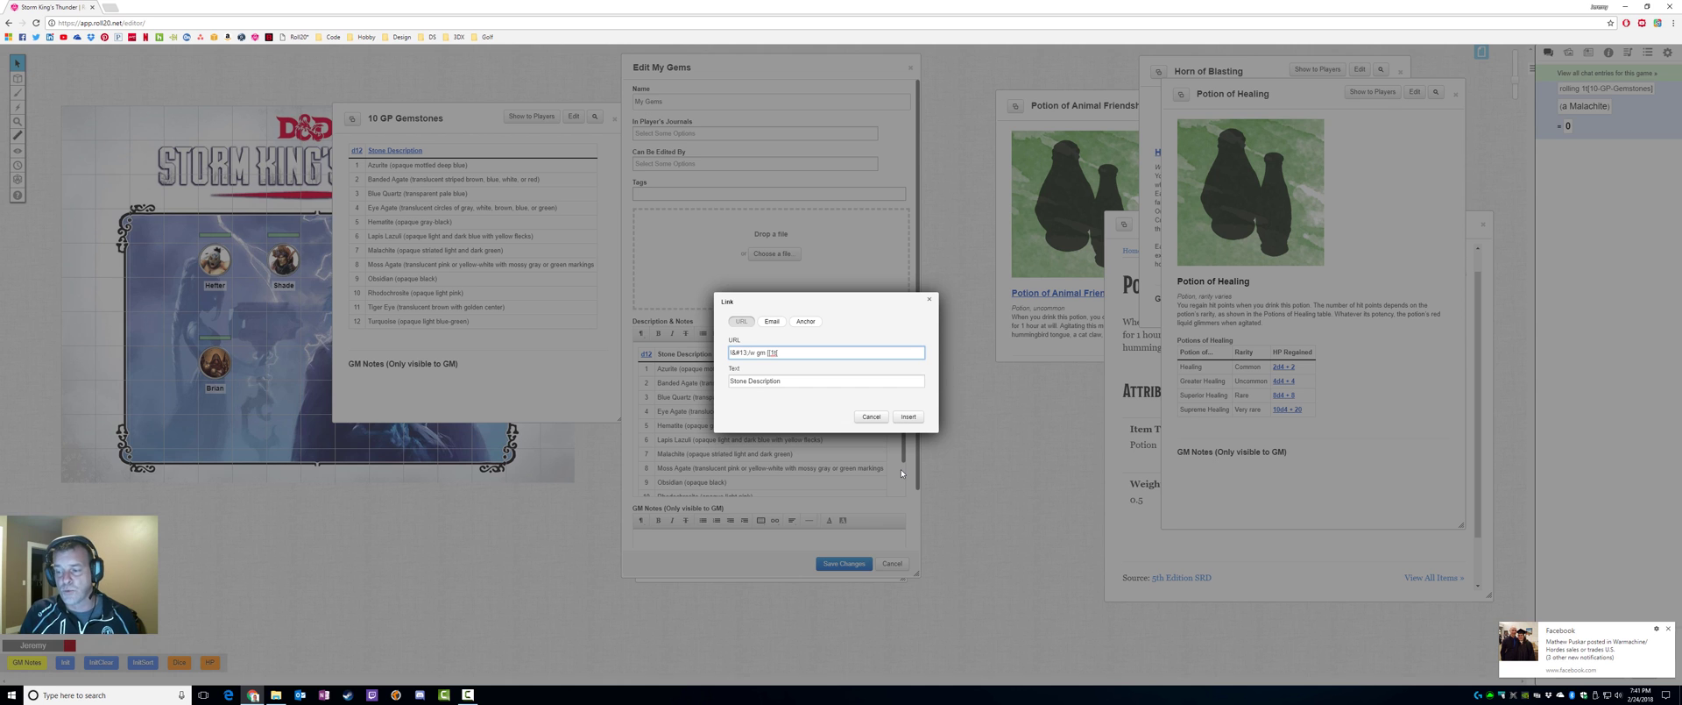
{"action": "left_click", "coordinate": [1669, 630]}
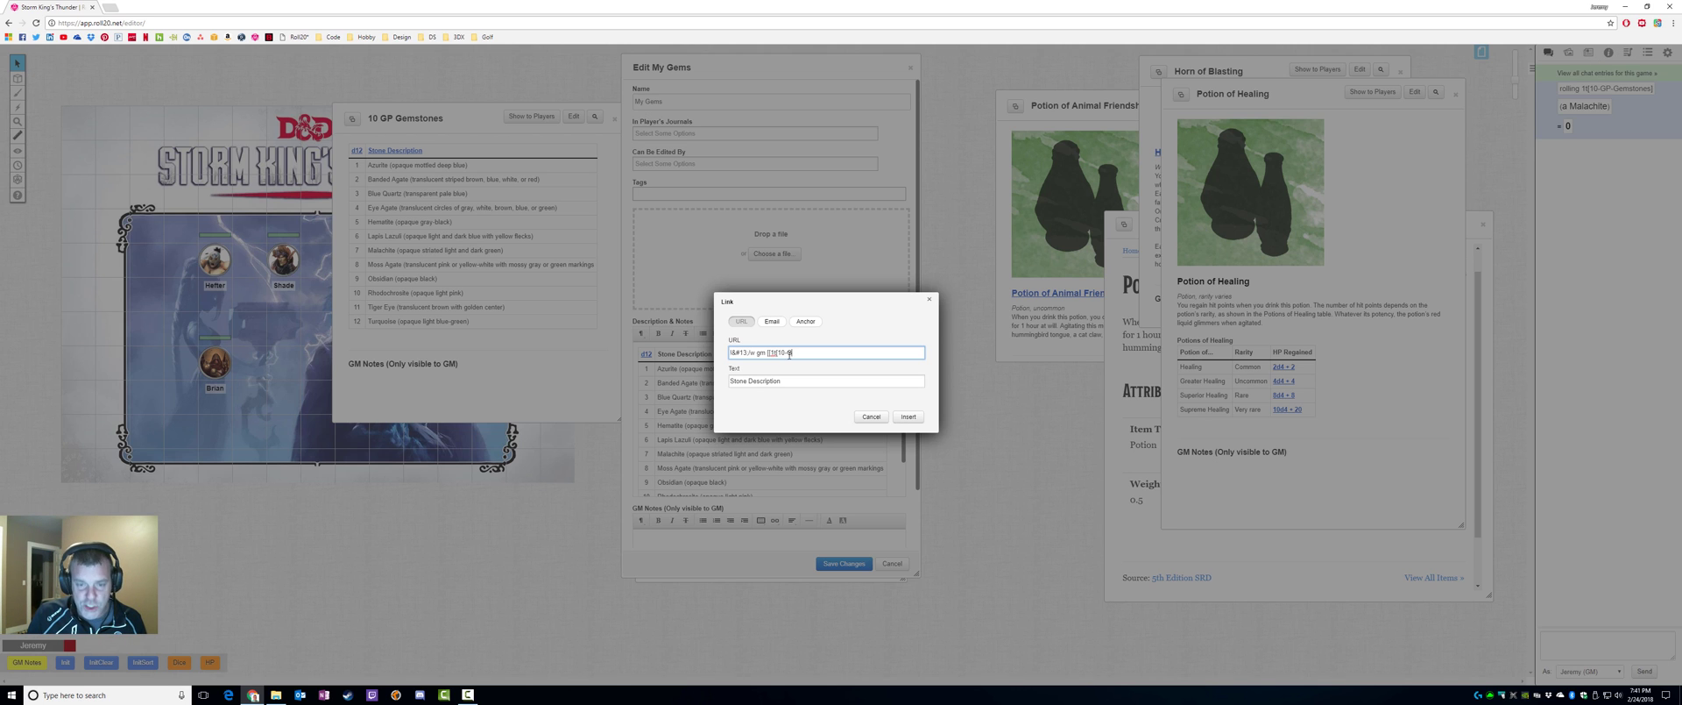
{"action": "type", "text": "emstones"}
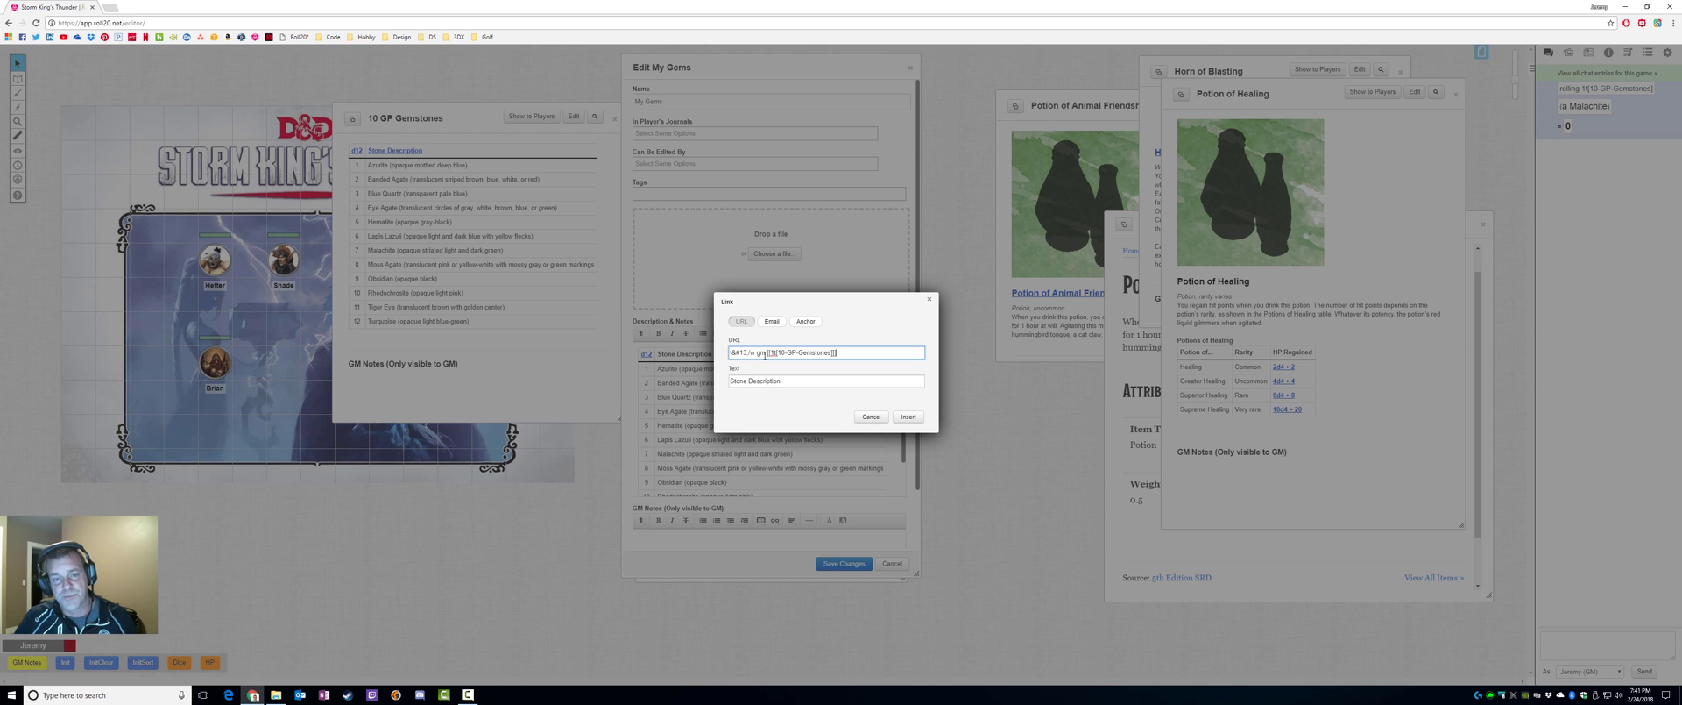
{"action": "left_click", "coordinate": [765, 353]}
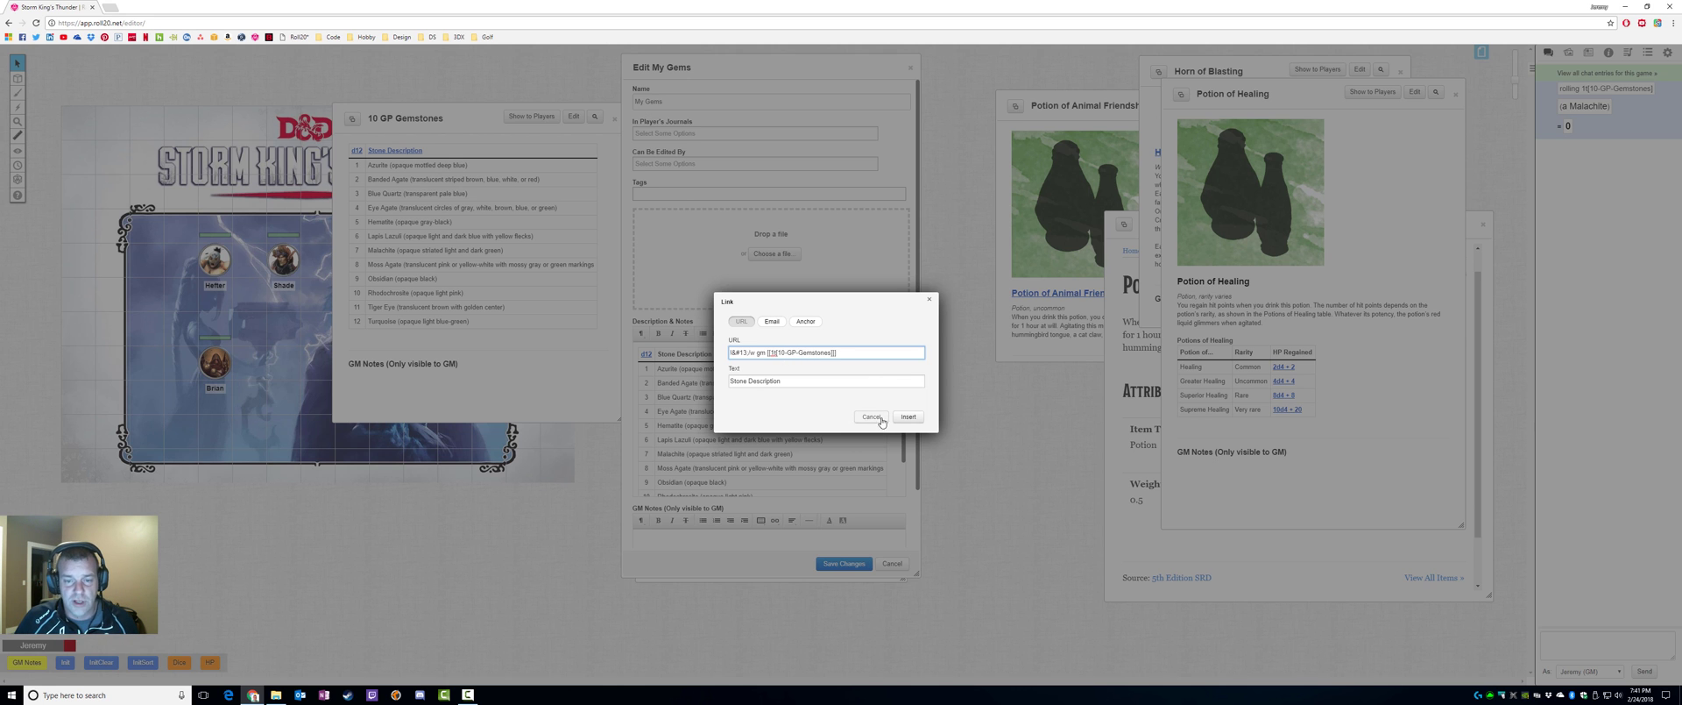
{"action": "left_click", "coordinate": [918, 421]}
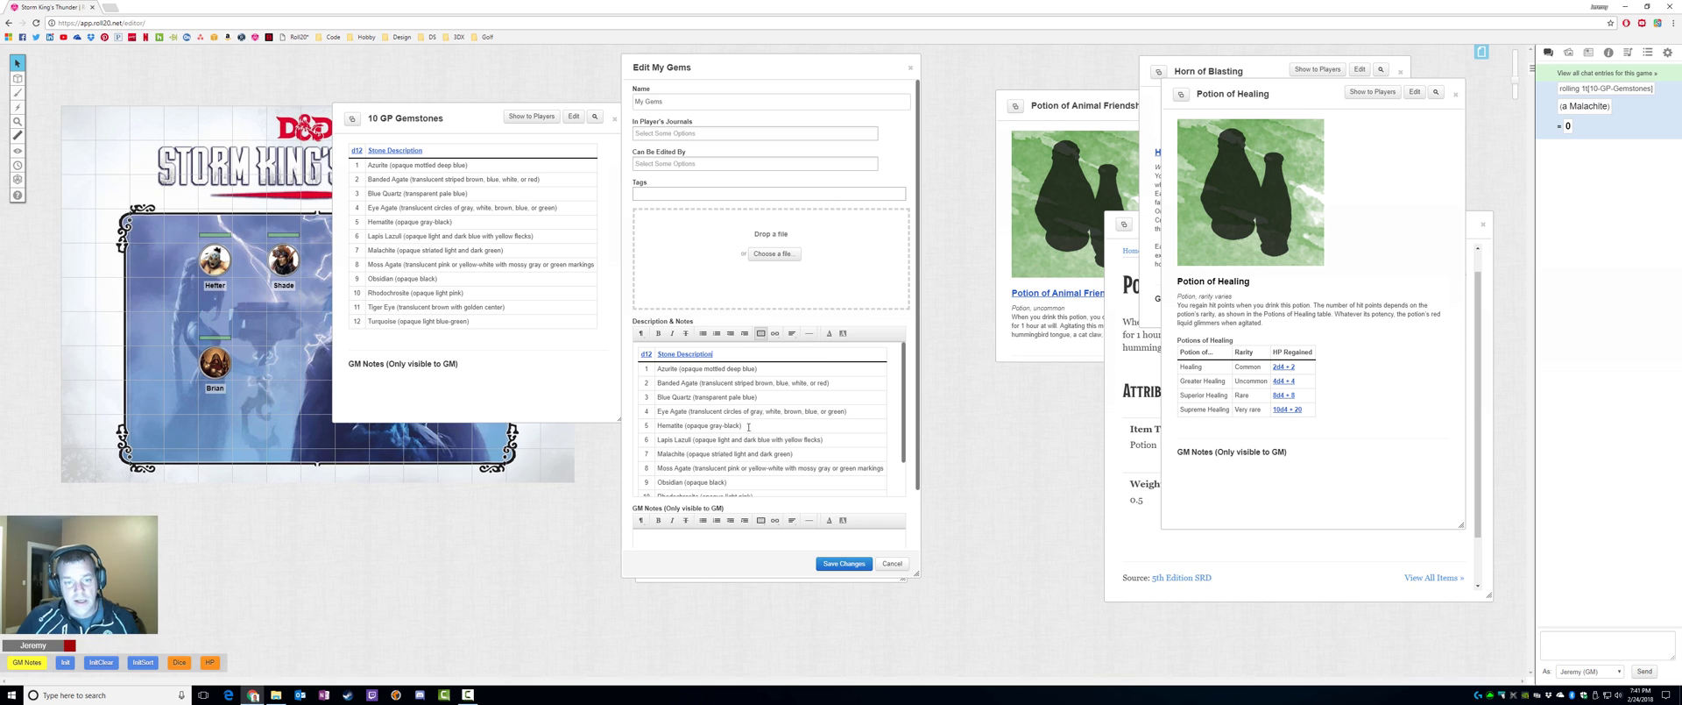
Test the Stone Description link in the handout editor and inspect the whispered roll's details in the chat.
{"action": "left_click", "coordinate": [693, 355]}
{"action": "left_click", "coordinate": [722, 370]}
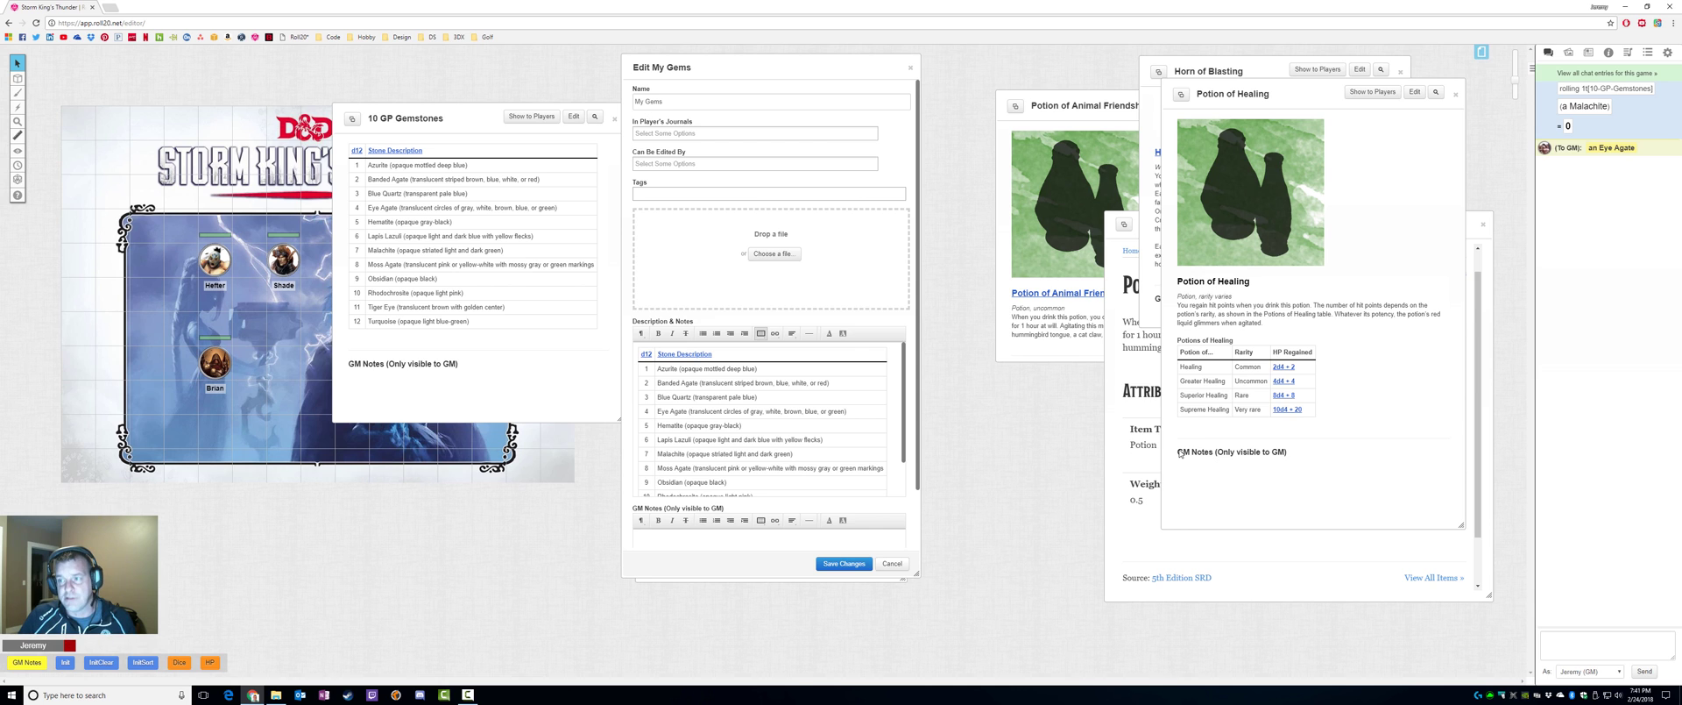
{"action": "mouse_move", "coordinate": [1609, 154]}
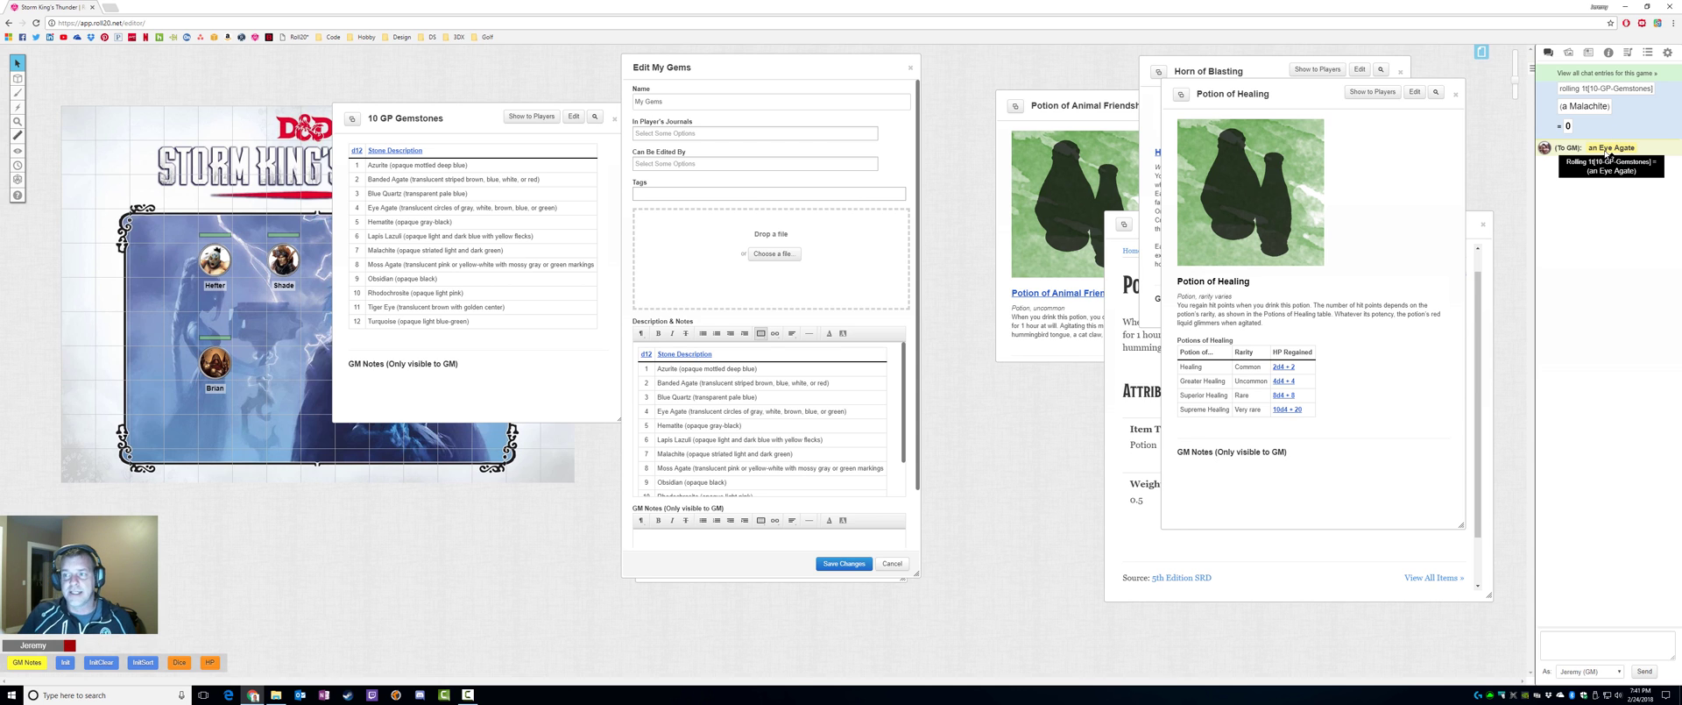
Send 1t[10-GP-Gemstones] to the chat without the surrounding inline-roll brackets.
{"action": "left_click", "coordinate": [1557, 636]}
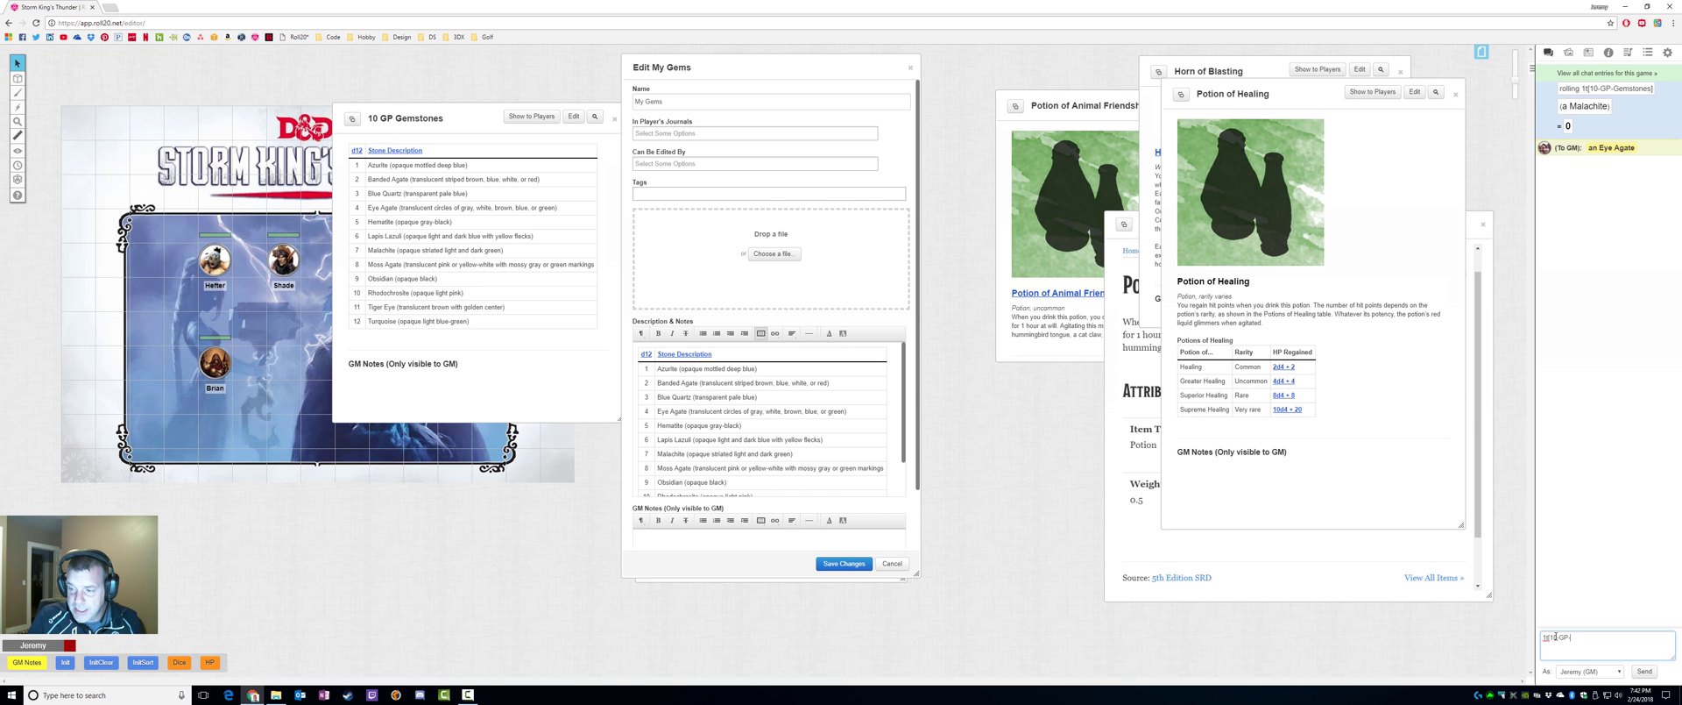
{"action": "type", "text": "1t[10-GP-Gemstones"}
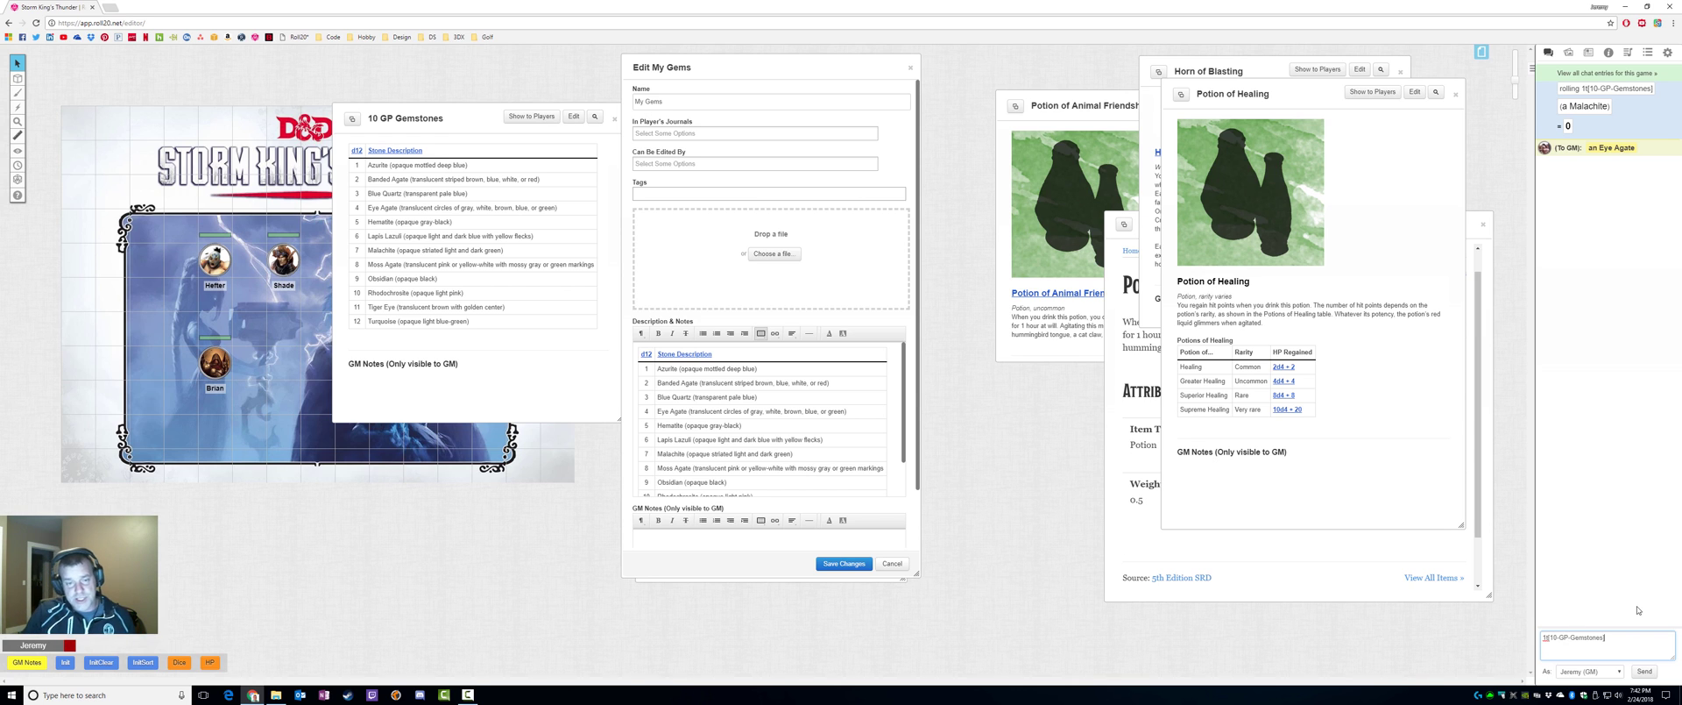
{"action": "key", "text": "Return"}
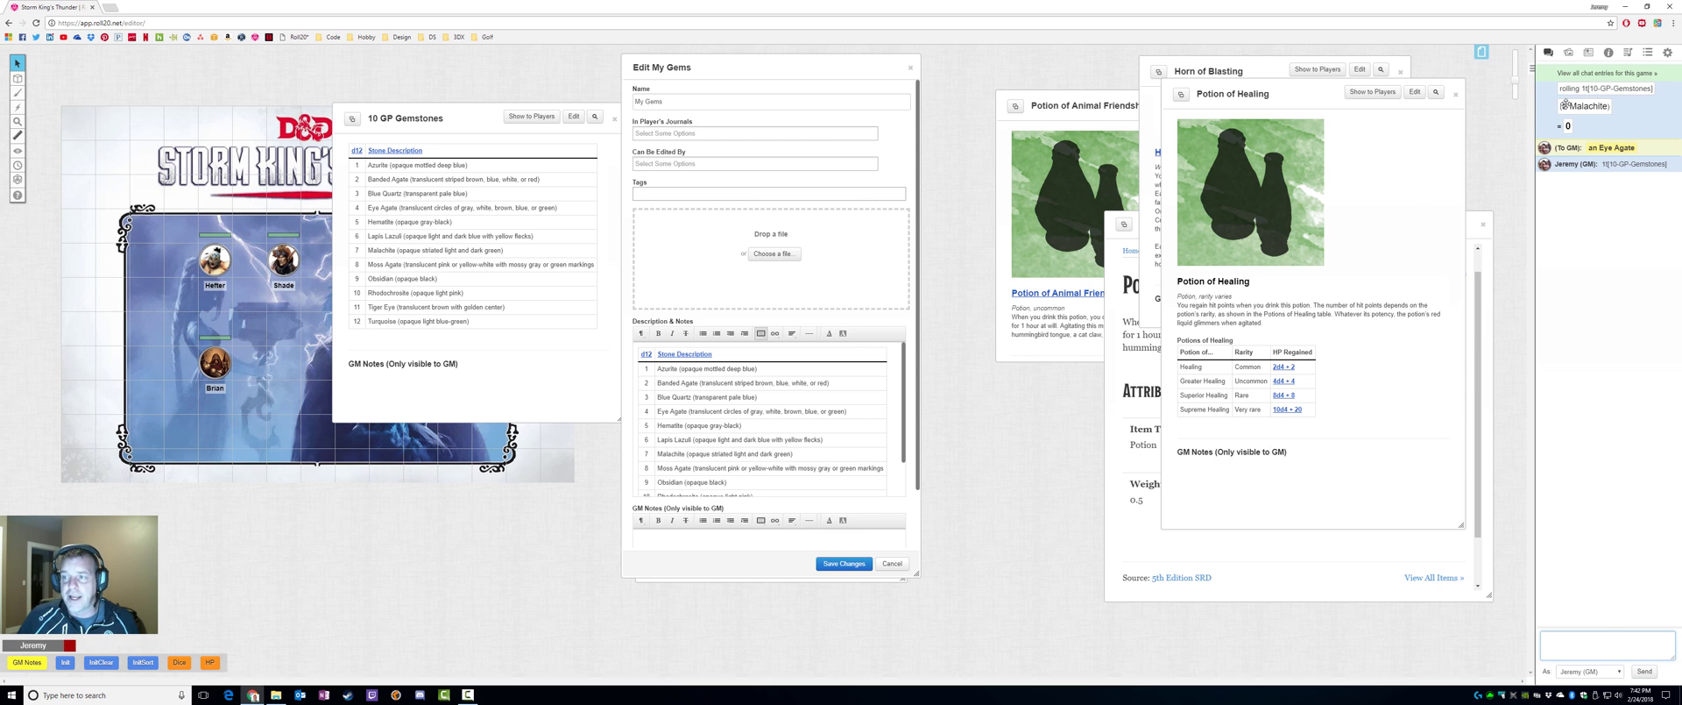
{"action": "mouse_move", "coordinate": [1619, 155]}
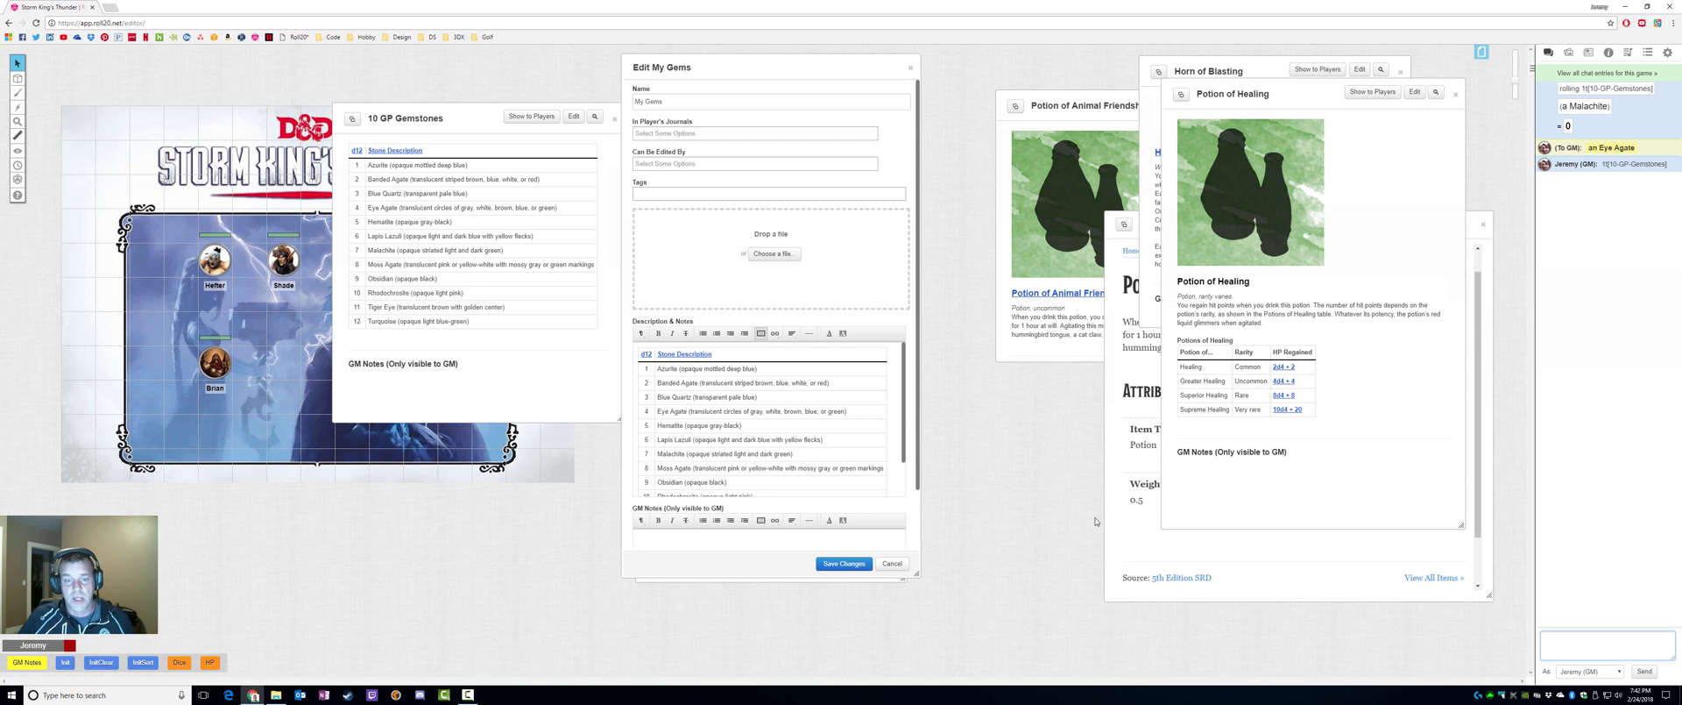
Save the My Gems handout and roll random gems repeatedly with its Stone Description link.
{"action": "left_click", "coordinate": [844, 563]}
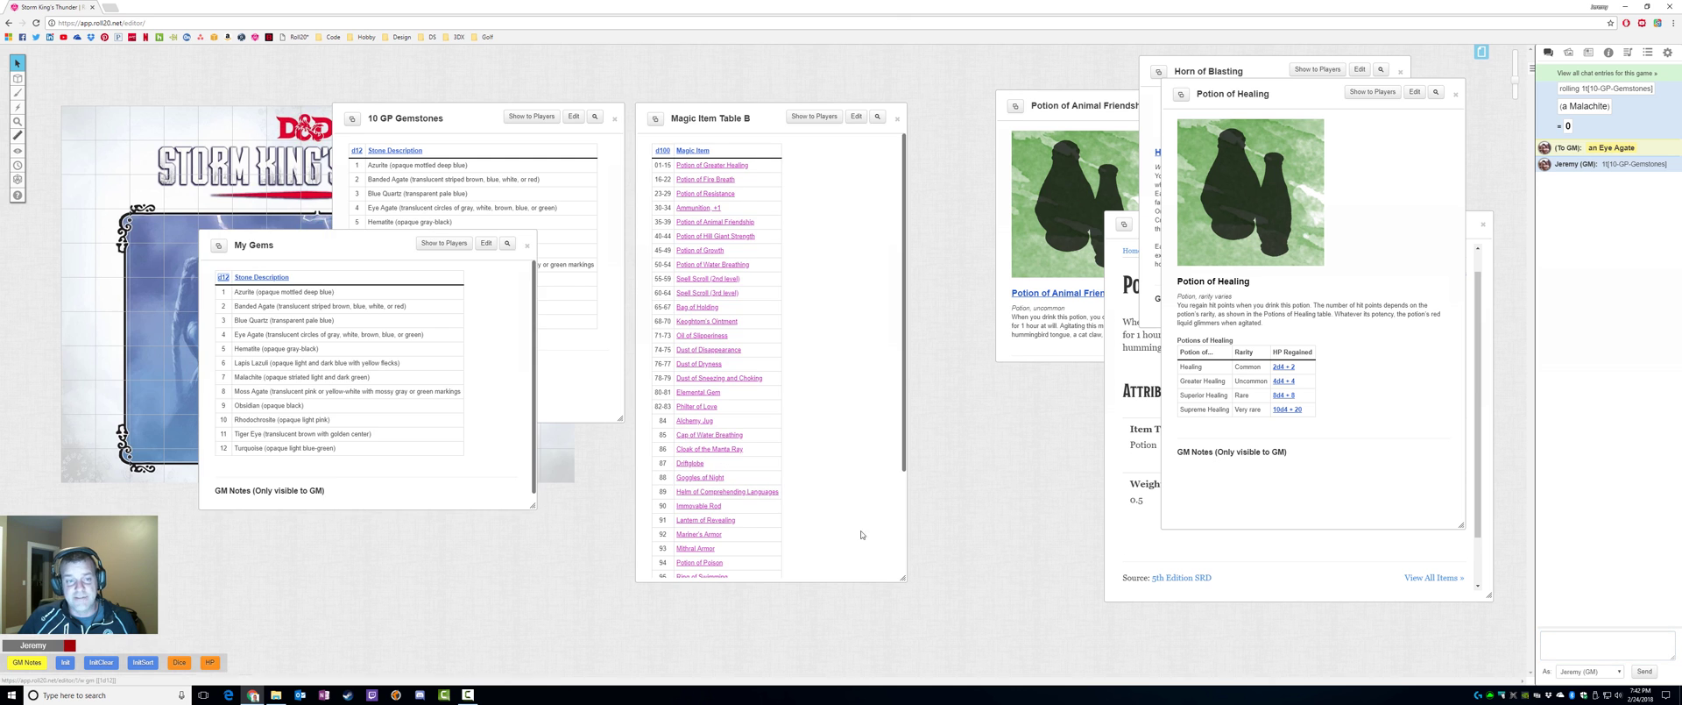
{"action": "left_click_drag", "start_coordinate": [394, 254], "coordinate": [838, 174]}
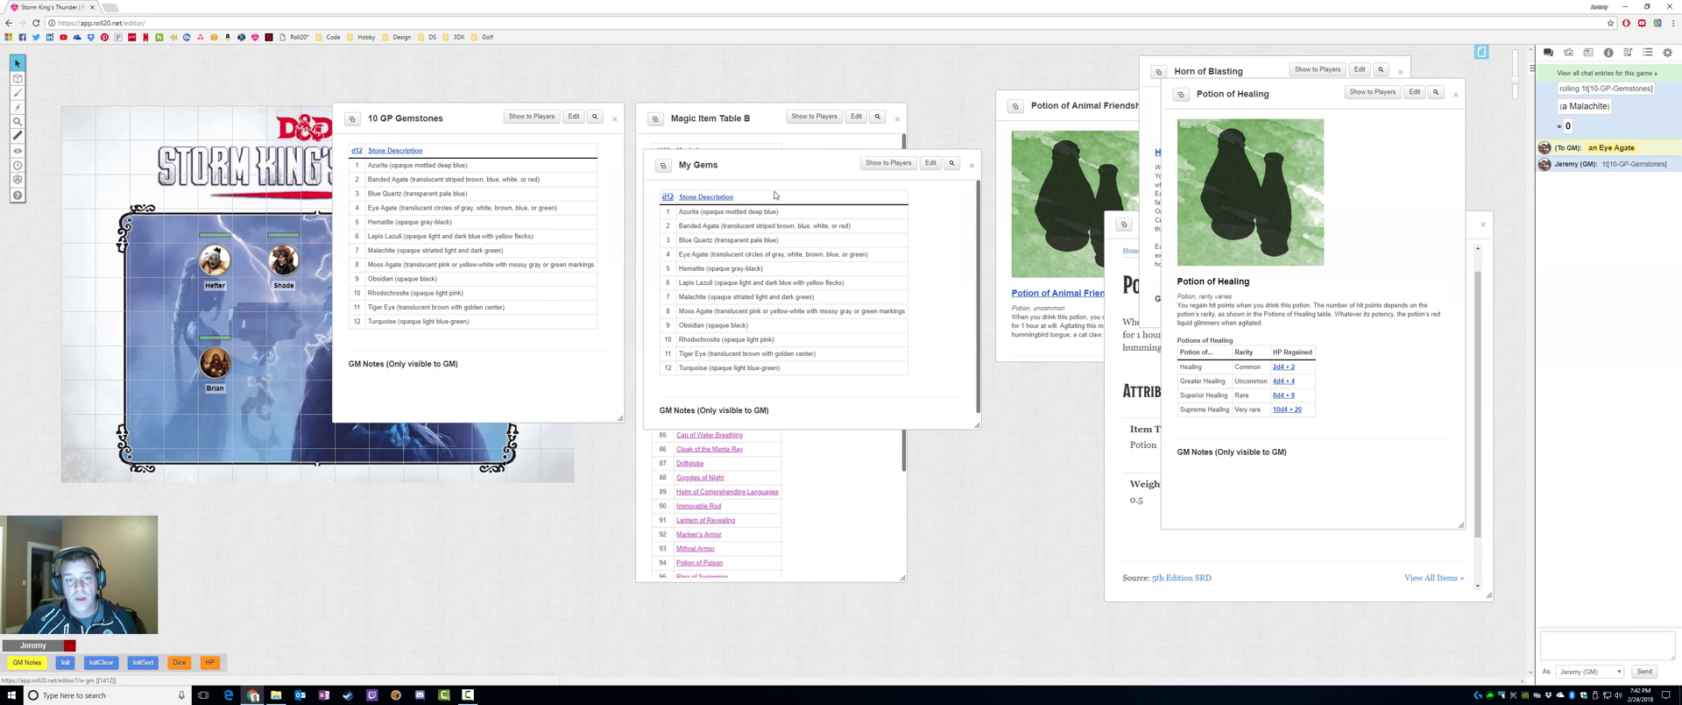
{"action": "left_click", "coordinate": [720, 198]}
{"action": "triple_click", "coordinate": [720, 198]}
{"action": "triple_click", "coordinate": [721, 198]}
{"action": "double_click", "coordinate": [720, 198]}
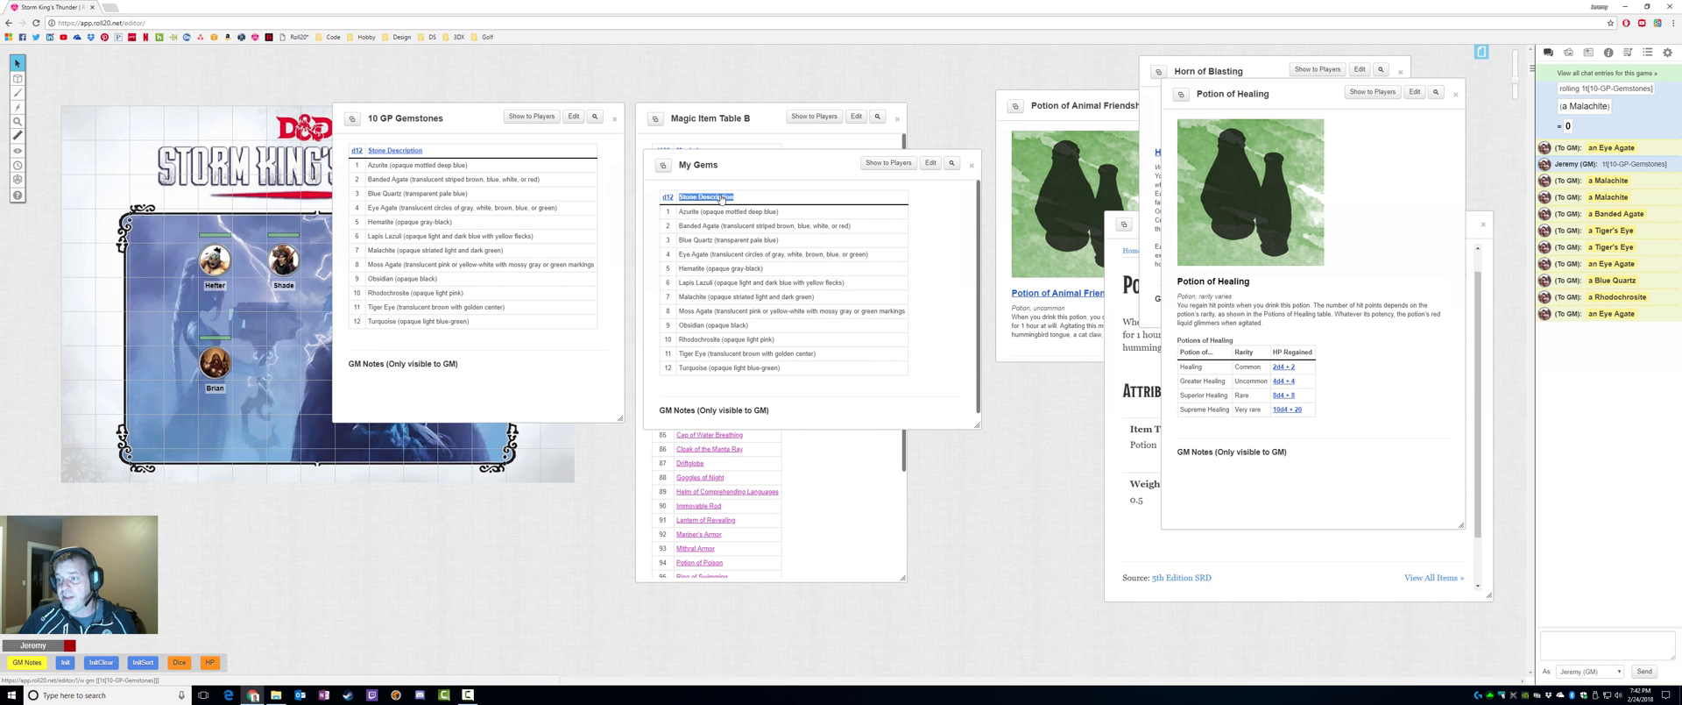
{"action": "left_click", "coordinate": [720, 198]}
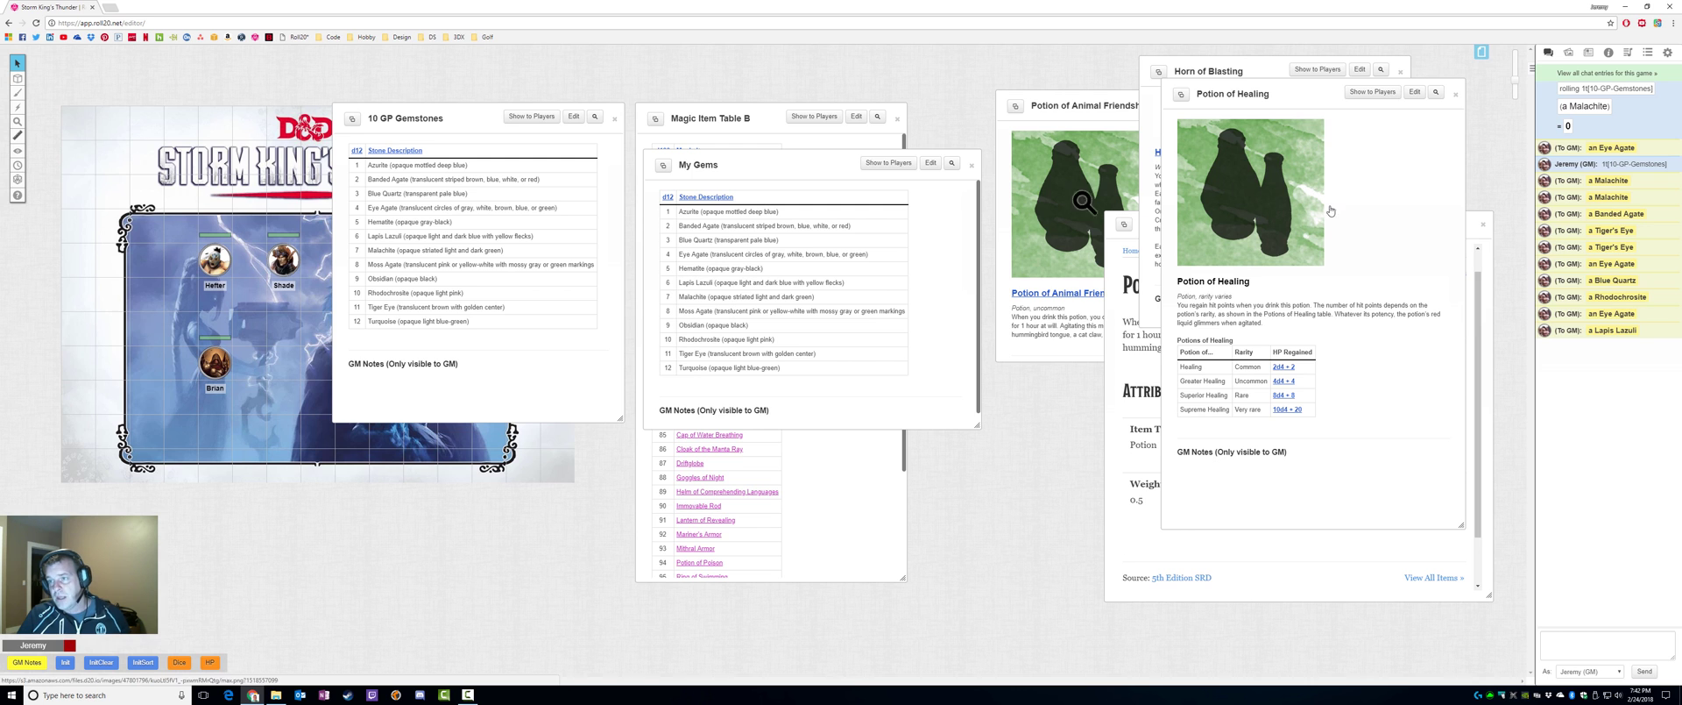
Open the Treasure Hoard: Challenge 0-4 handout from the journal, then reposition and enlarge it alongside the chat.
{"action": "left_click", "coordinate": [1589, 53]}
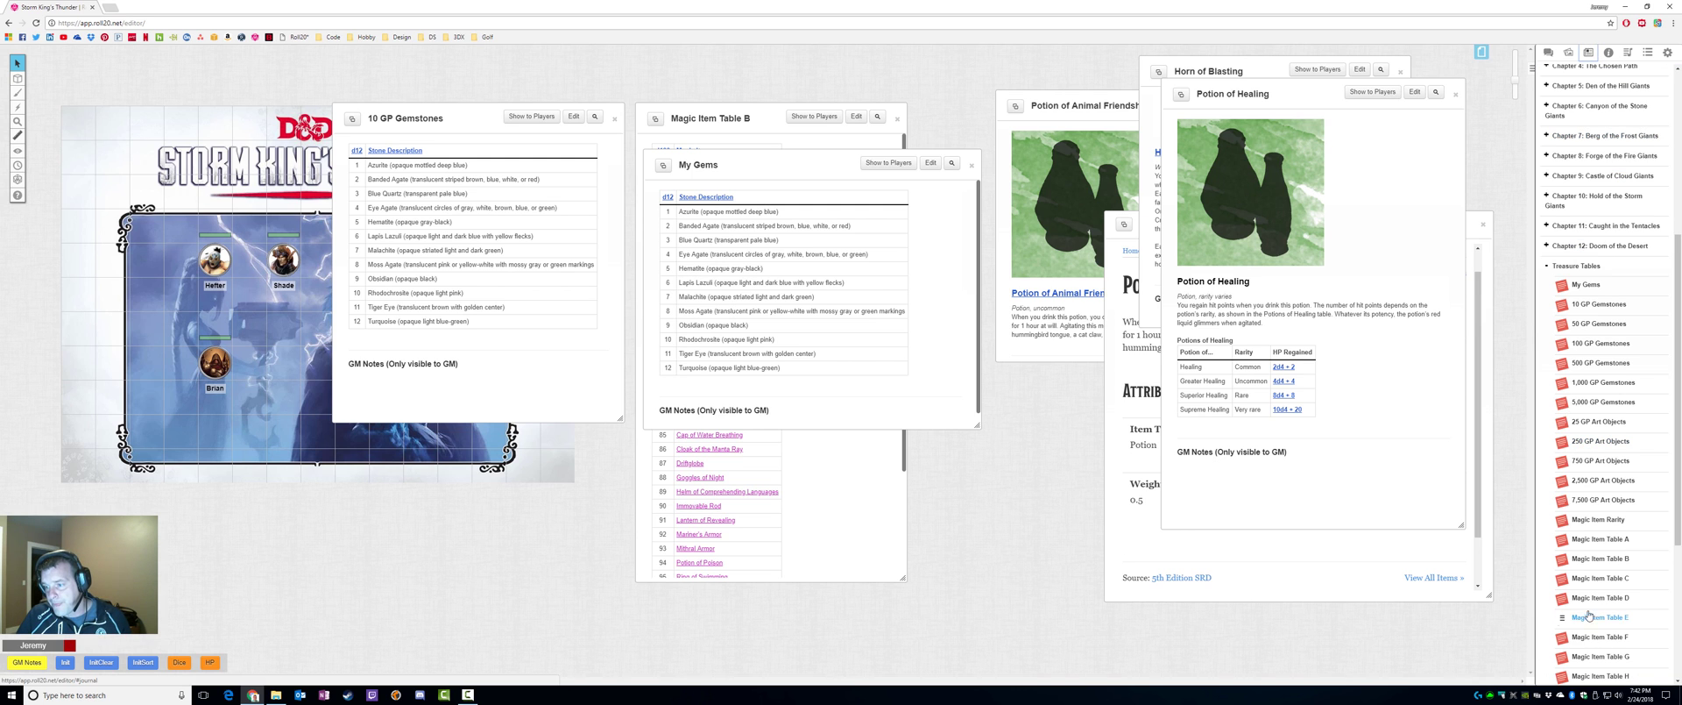
{"action": "scroll", "coordinate": [1610, 496], "scroll_direction": "down", "scroll_amount": 1}
{"action": "scroll", "coordinate": [1609, 497], "scroll_direction": "down", "scroll_amount": 2}
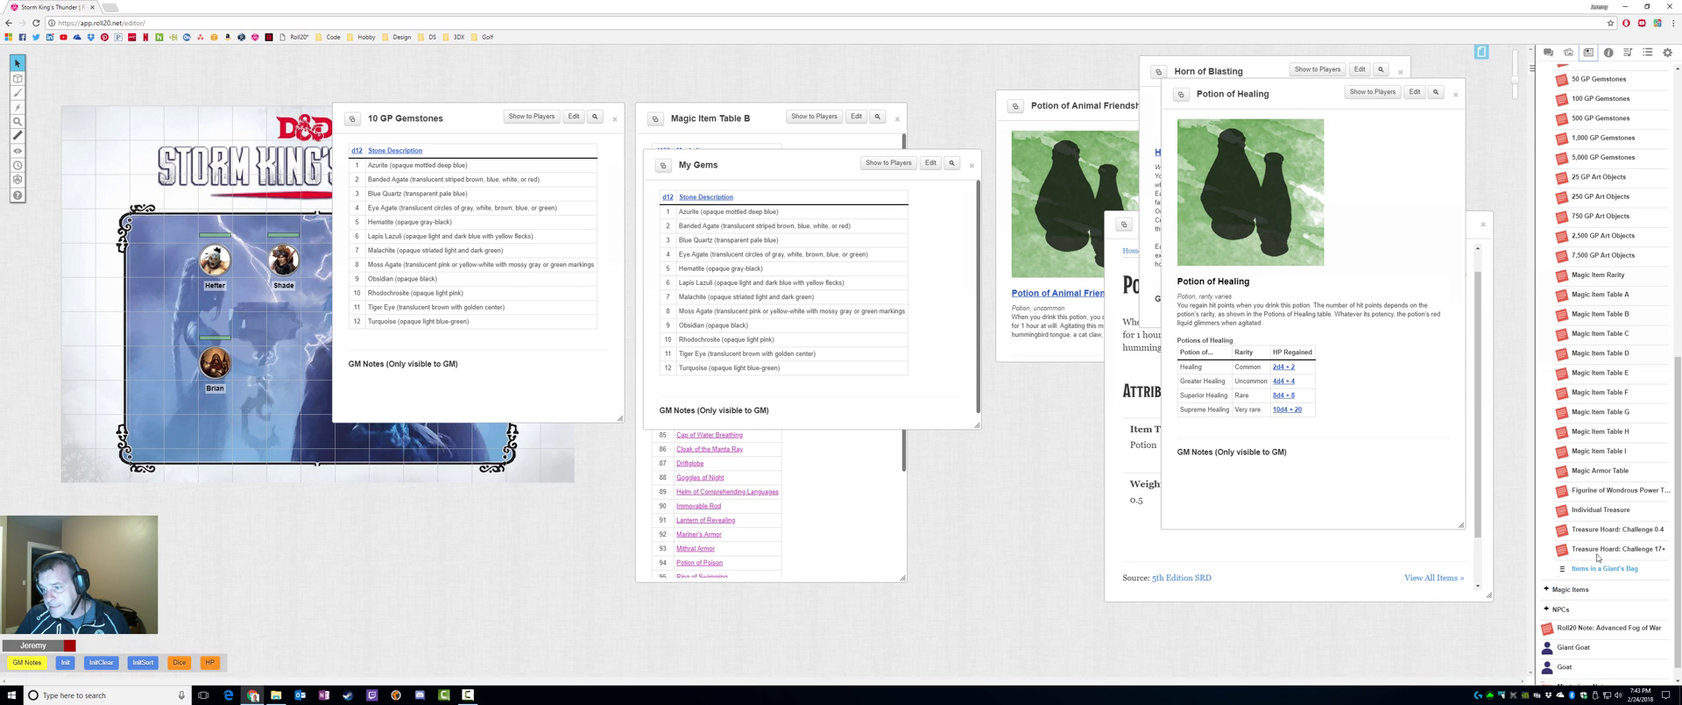
{"action": "left_click", "coordinate": [1588, 531]}
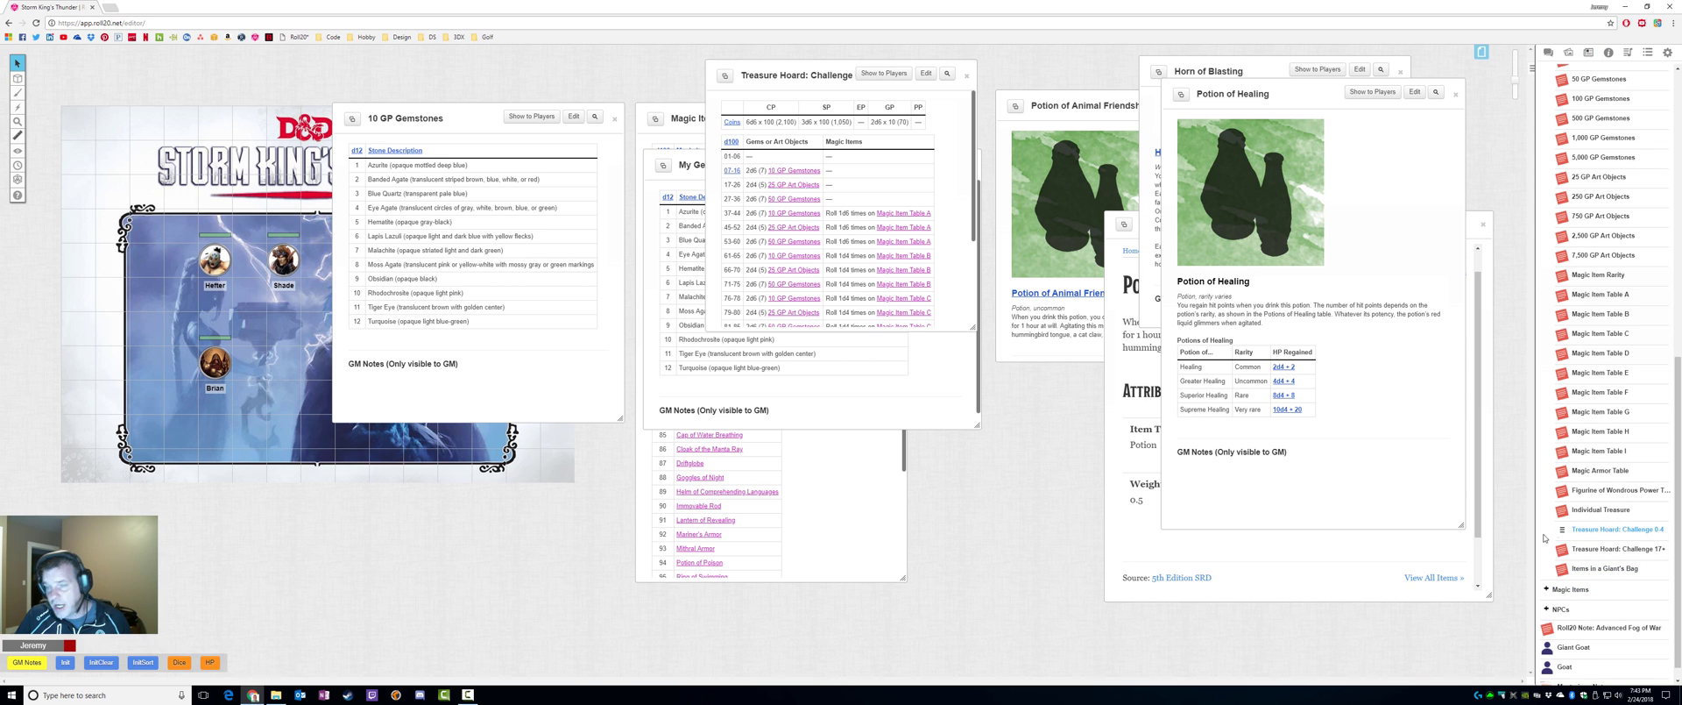
{"action": "left_click_drag", "start_coordinate": [822, 65], "coordinate": [612, 98]}
{"action": "left_click", "coordinate": [1548, 52]}
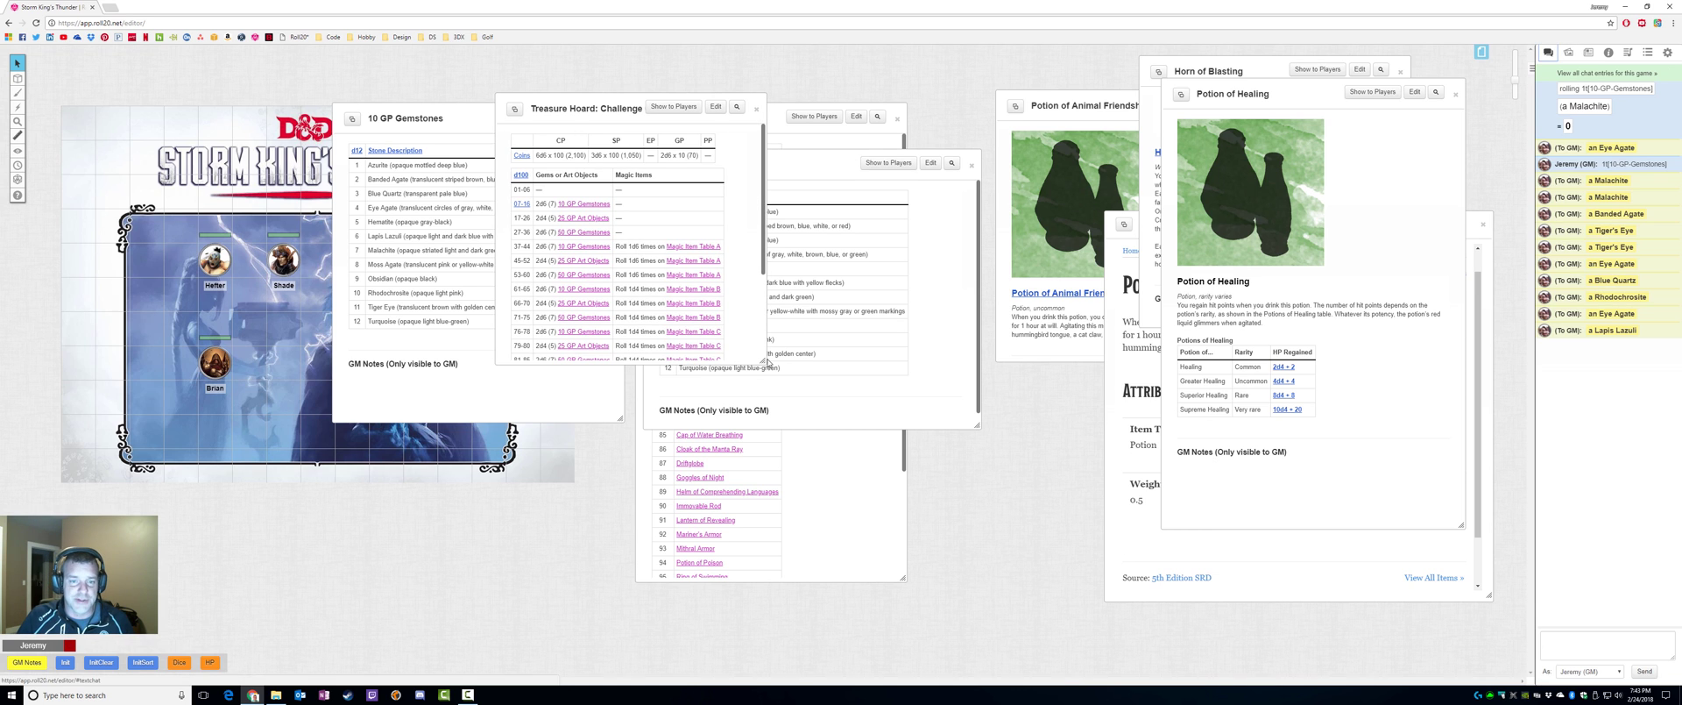
{"action": "left_click_drag", "start_coordinate": [768, 360], "coordinate": [1068, 469]}
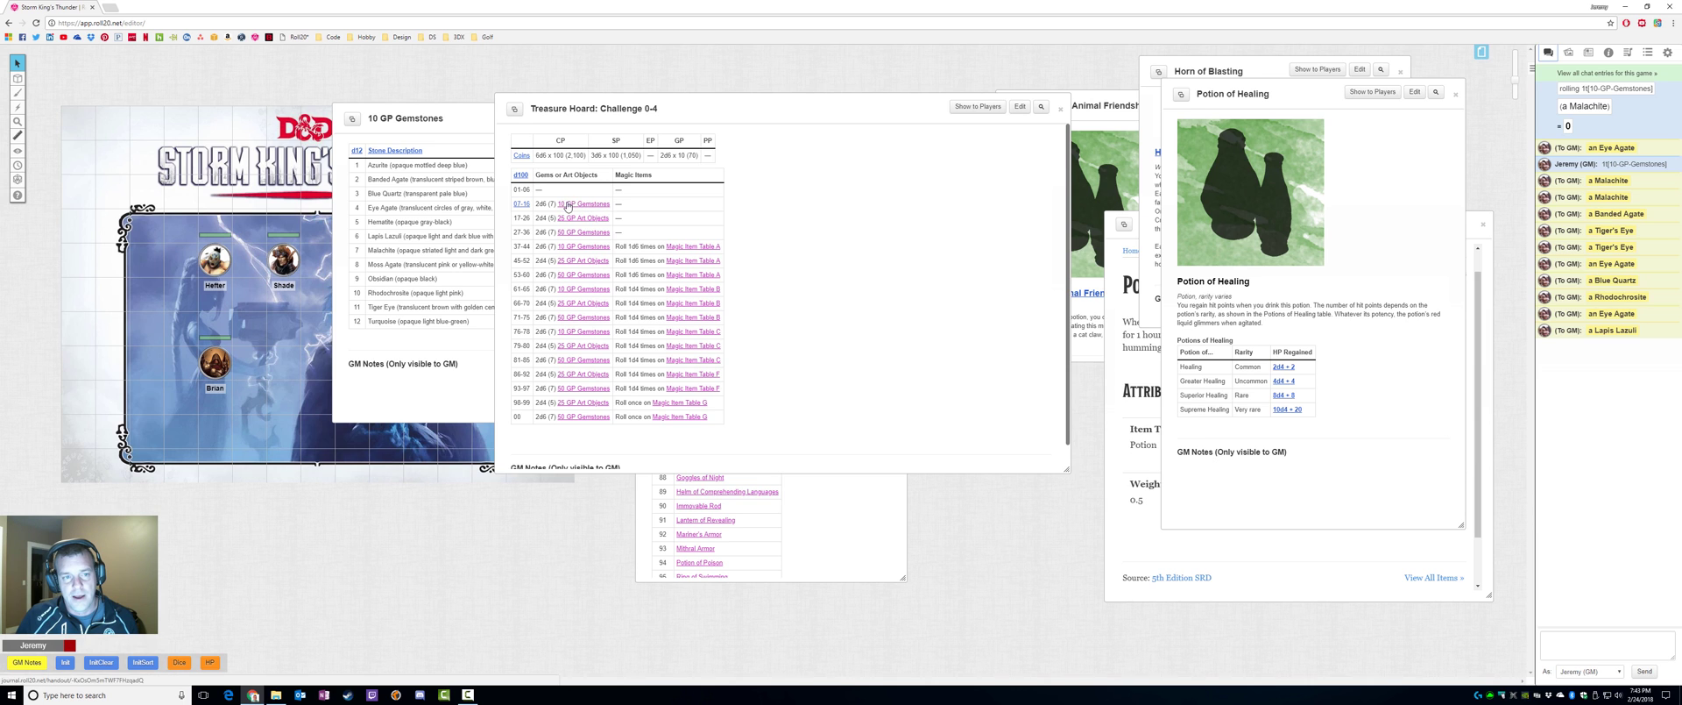
Roll the treasure hoard's d100 and Coins links, inspect the coin roll, and view the 25 GP Art Objects handout.
{"action": "left_click", "coordinate": [520, 176]}
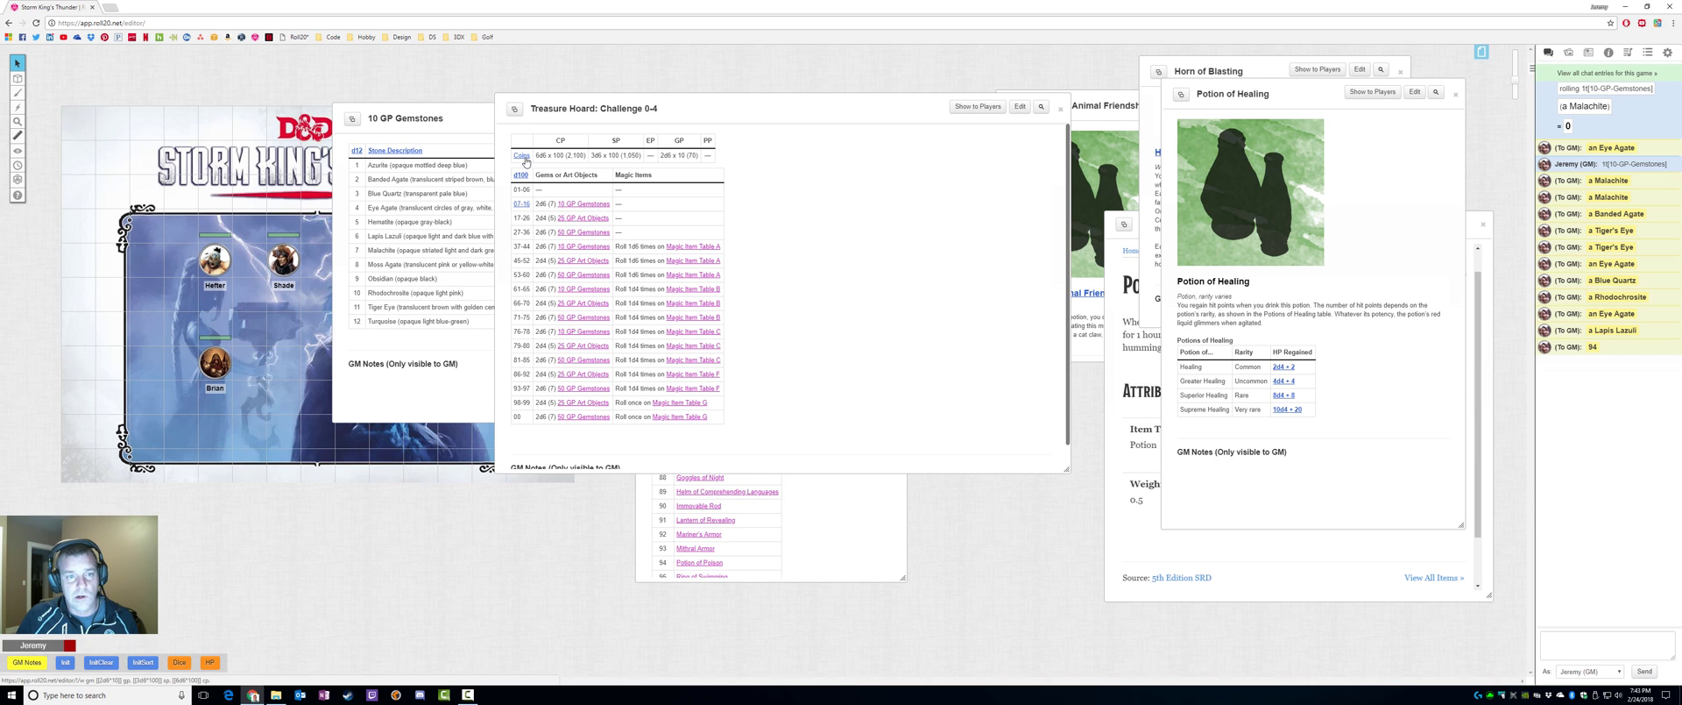
{"action": "left_click", "coordinate": [523, 156]}
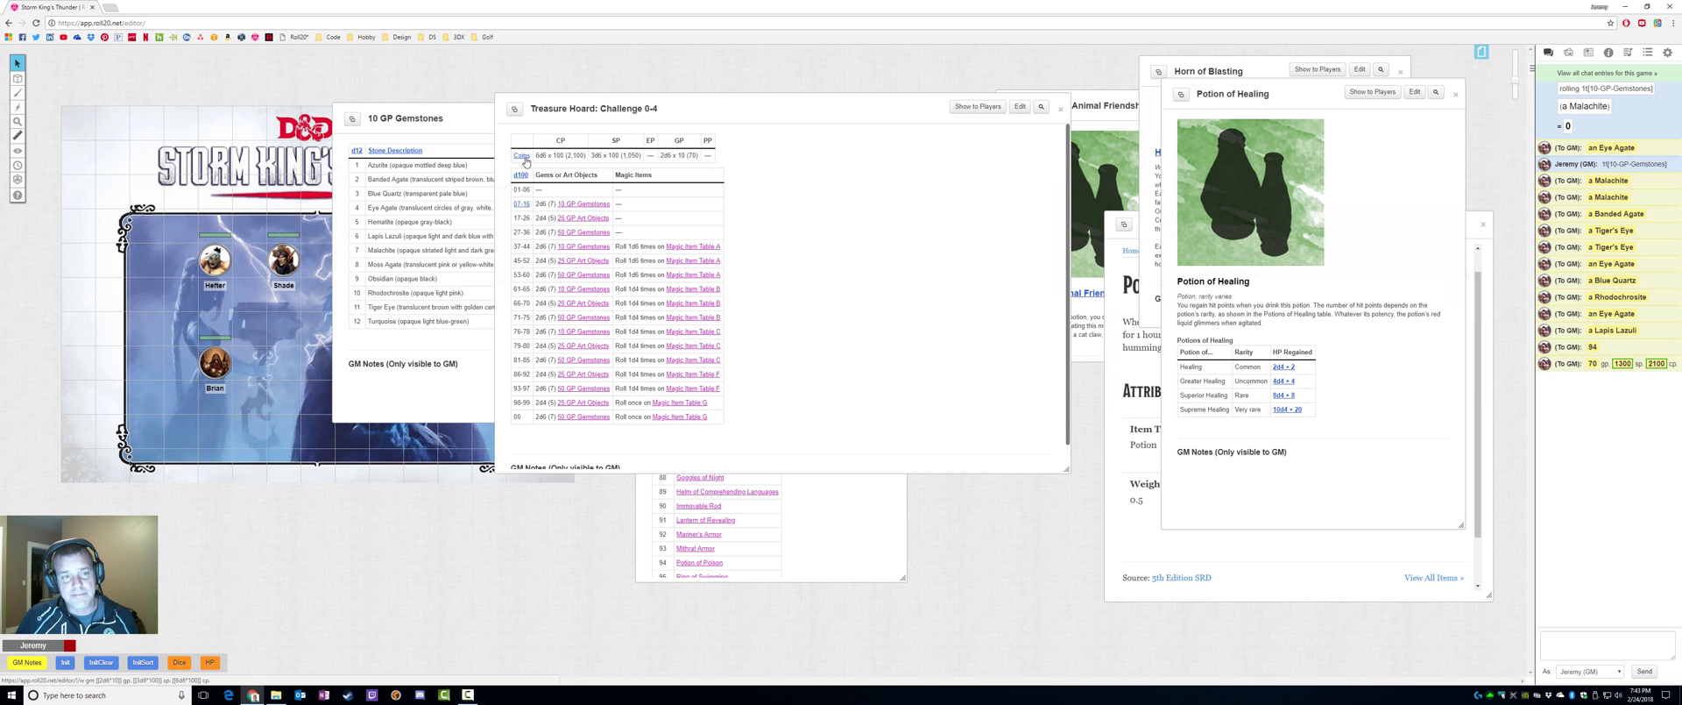
{"action": "mouse_move", "coordinate": [1658, 372]}
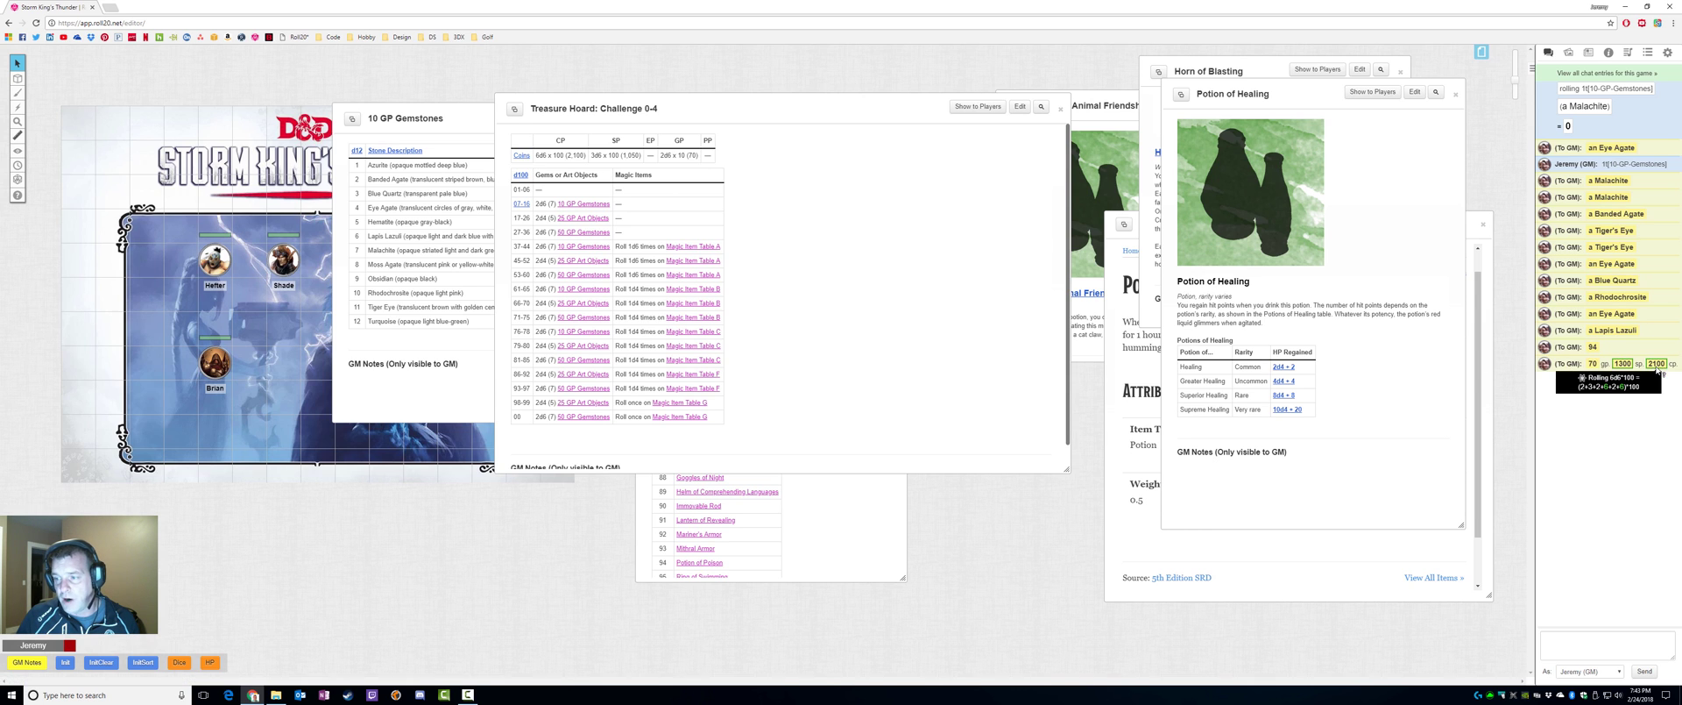
{"action": "left_click", "coordinate": [573, 219]}
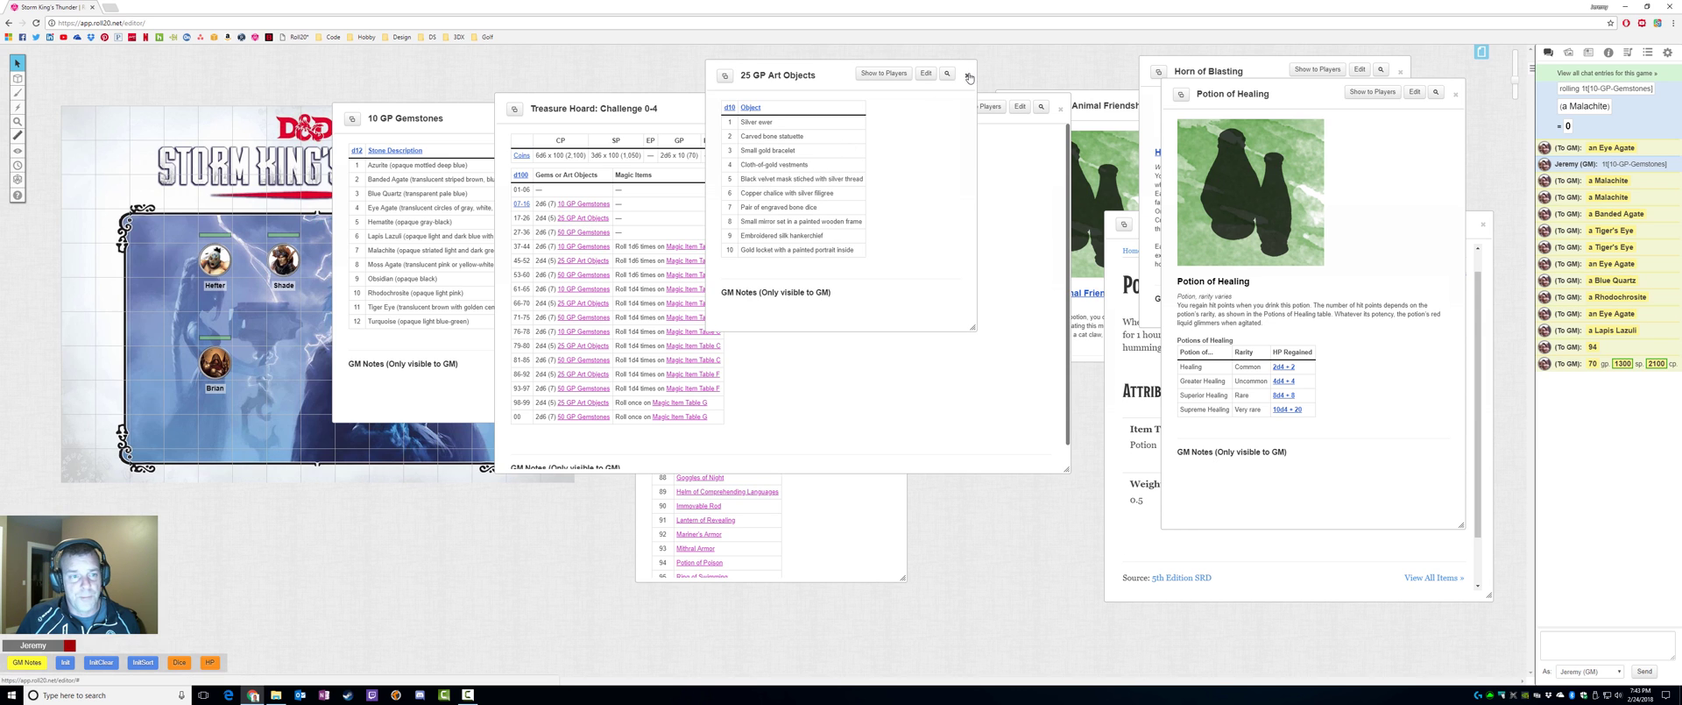
{"action": "left_click", "coordinate": [967, 76]}
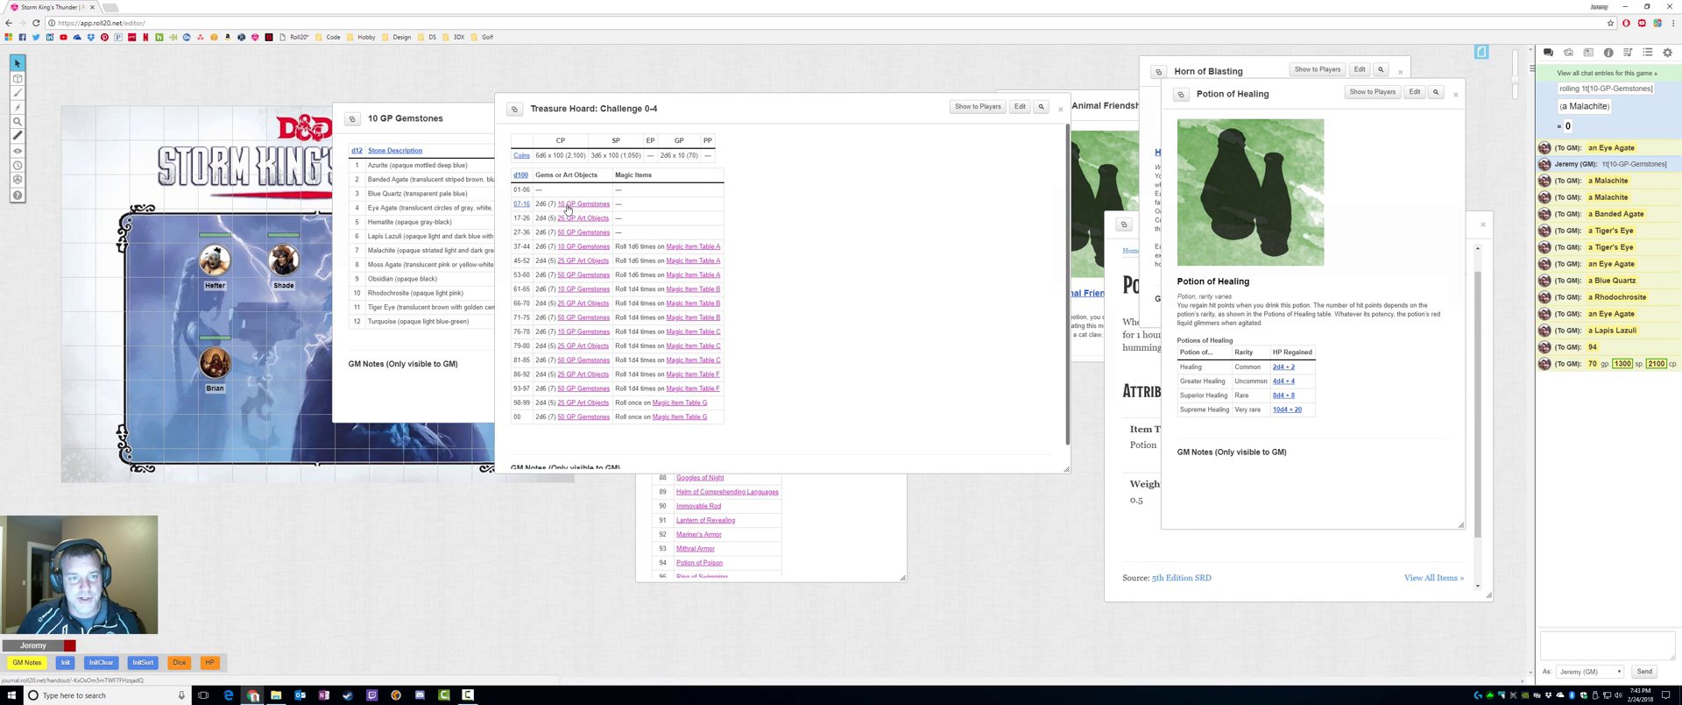
Try an inline chat roll that uses a dice expression for the number of 10-GP-Gemstones picks.
{"action": "left_click", "coordinate": [1566, 638]}
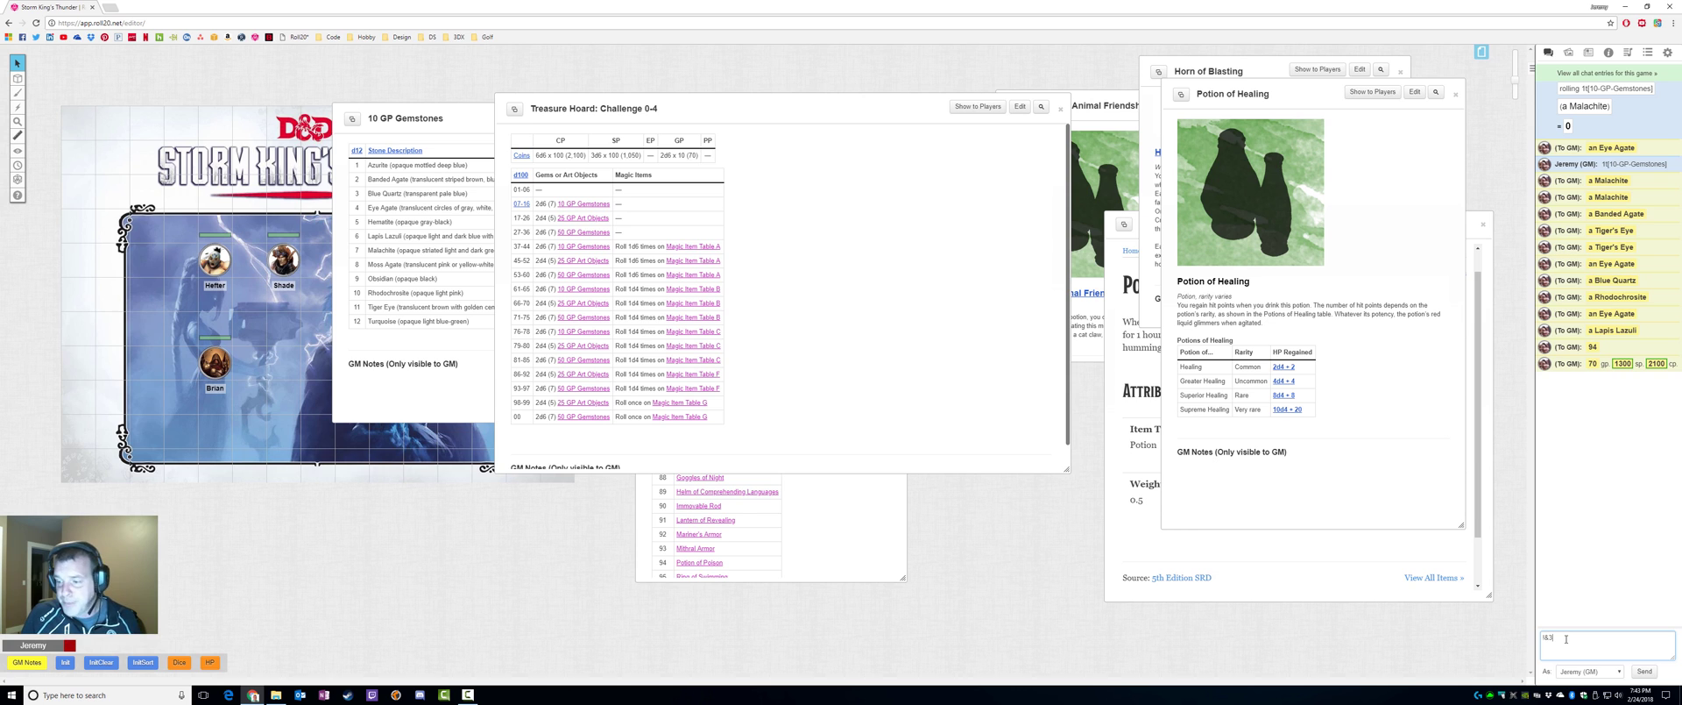
{"action": "type", "text": "#13;"}
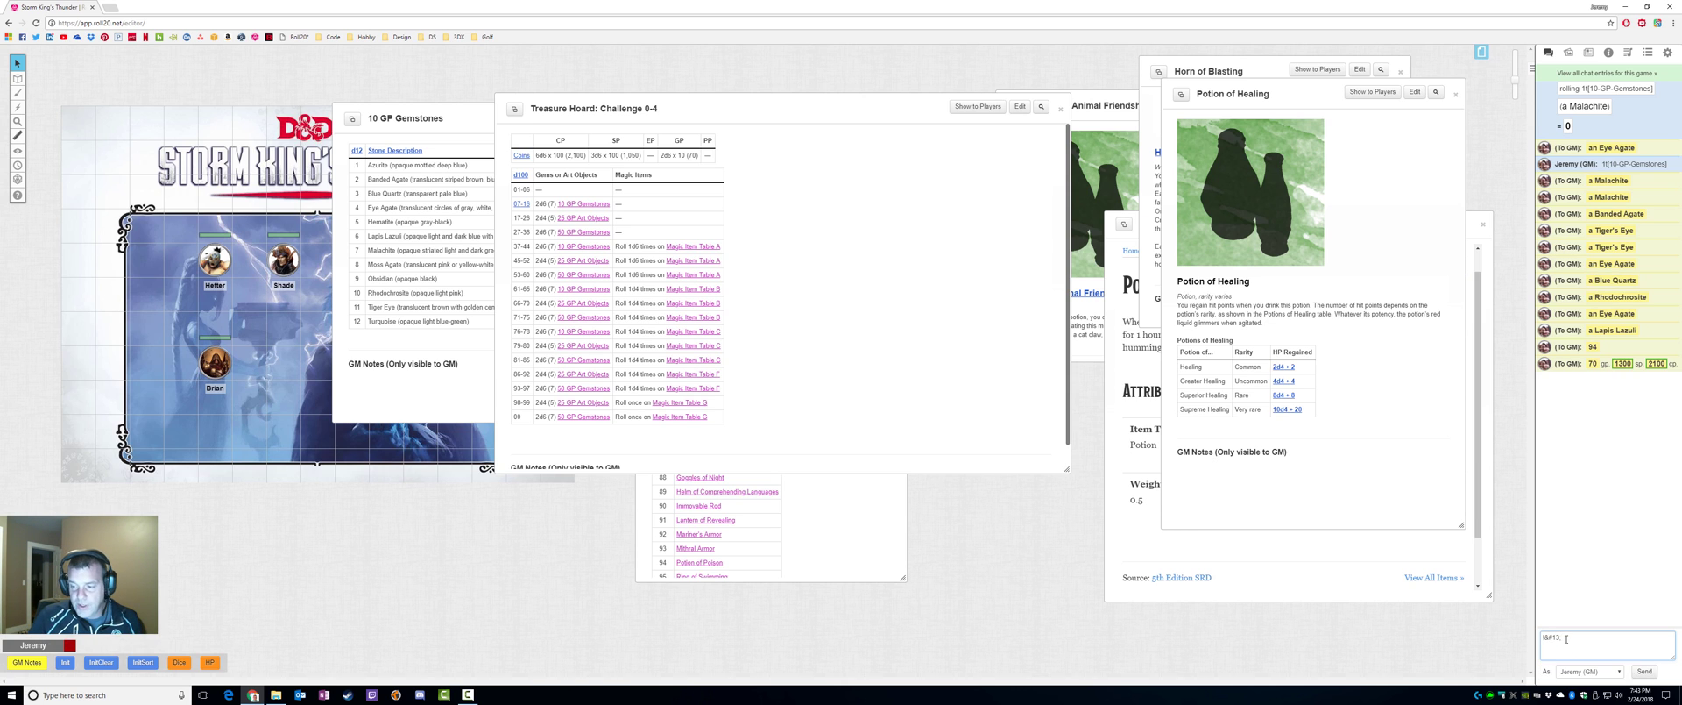
{"action": "key", "text": "Return"}
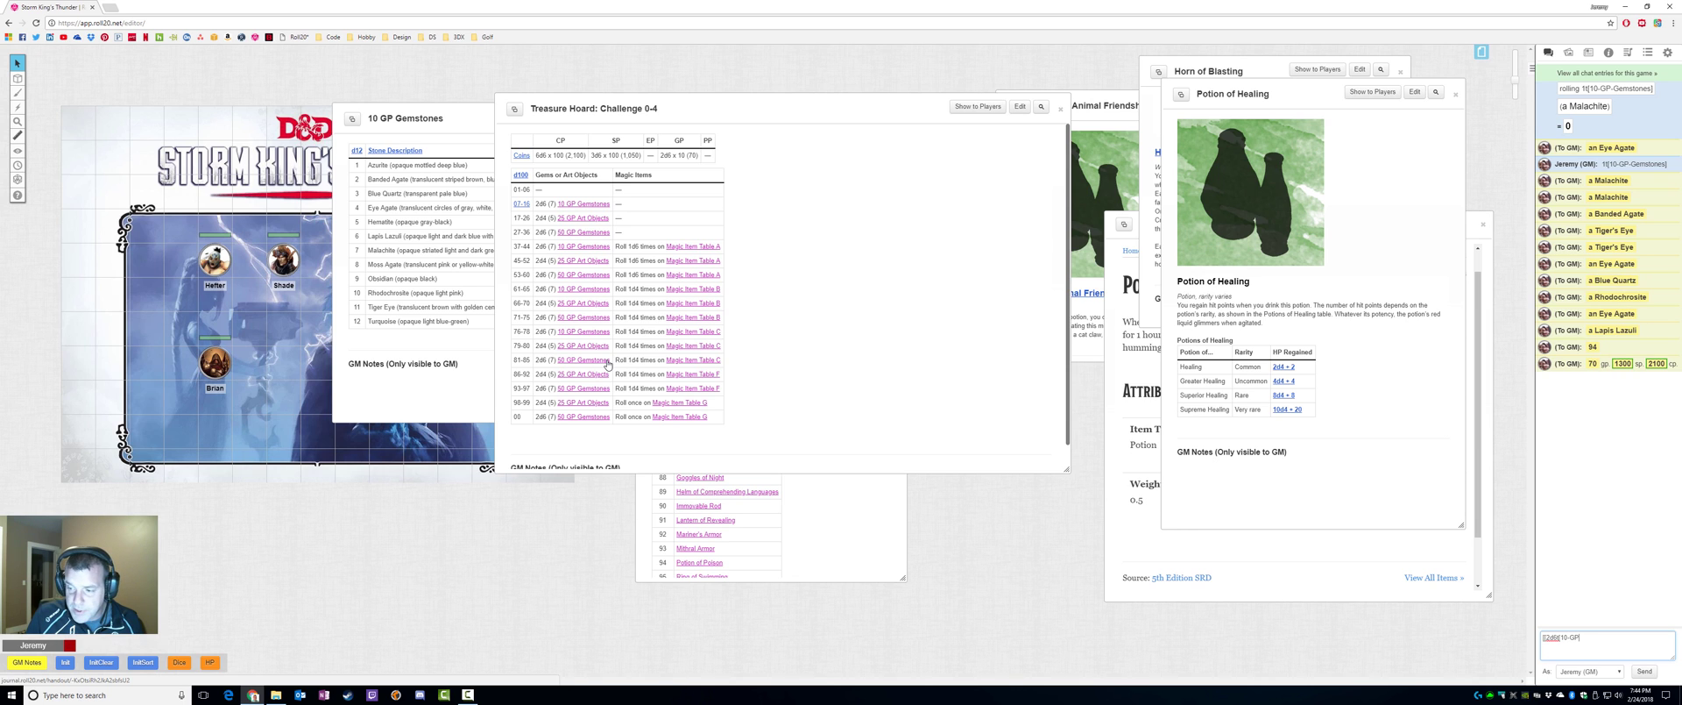
{"action": "type", "text": "mso"}
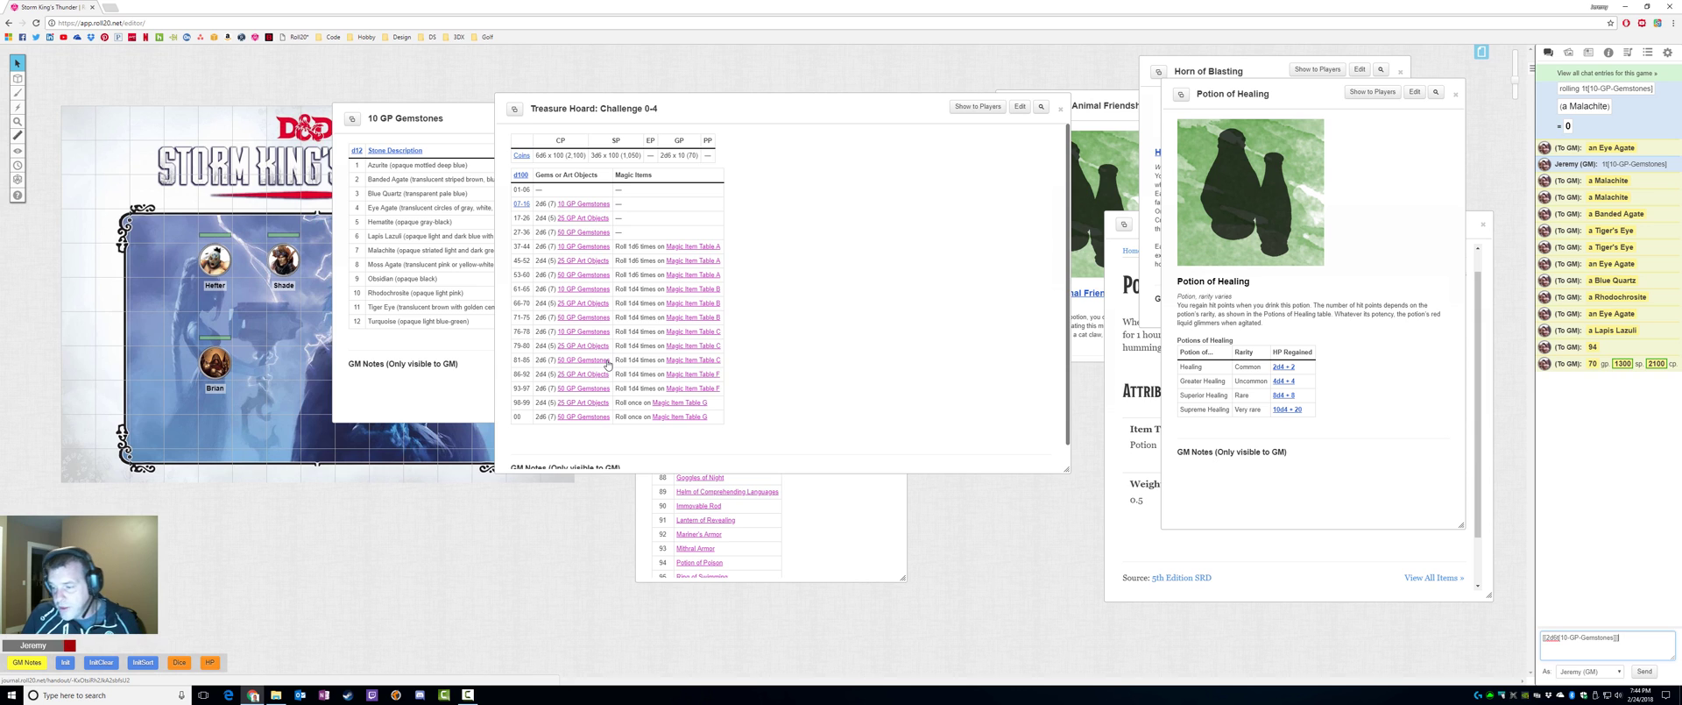
{"action": "key", "text": "Return"}
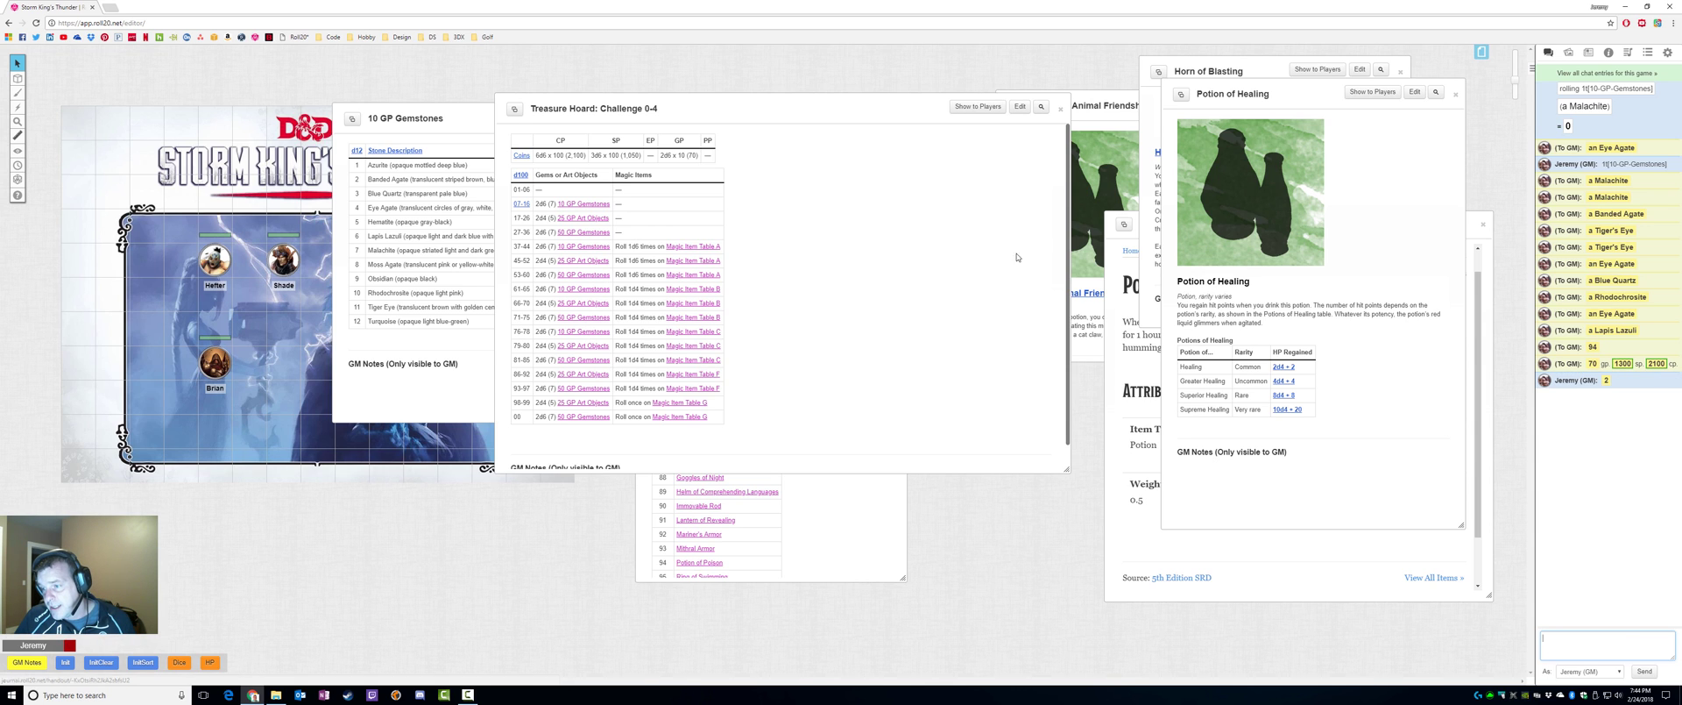
Send two inline chat rolls on the 10-GP-Gemstones table, trying different forms of the roll expression.
{"action": "mouse_move", "coordinate": [1608, 382]}
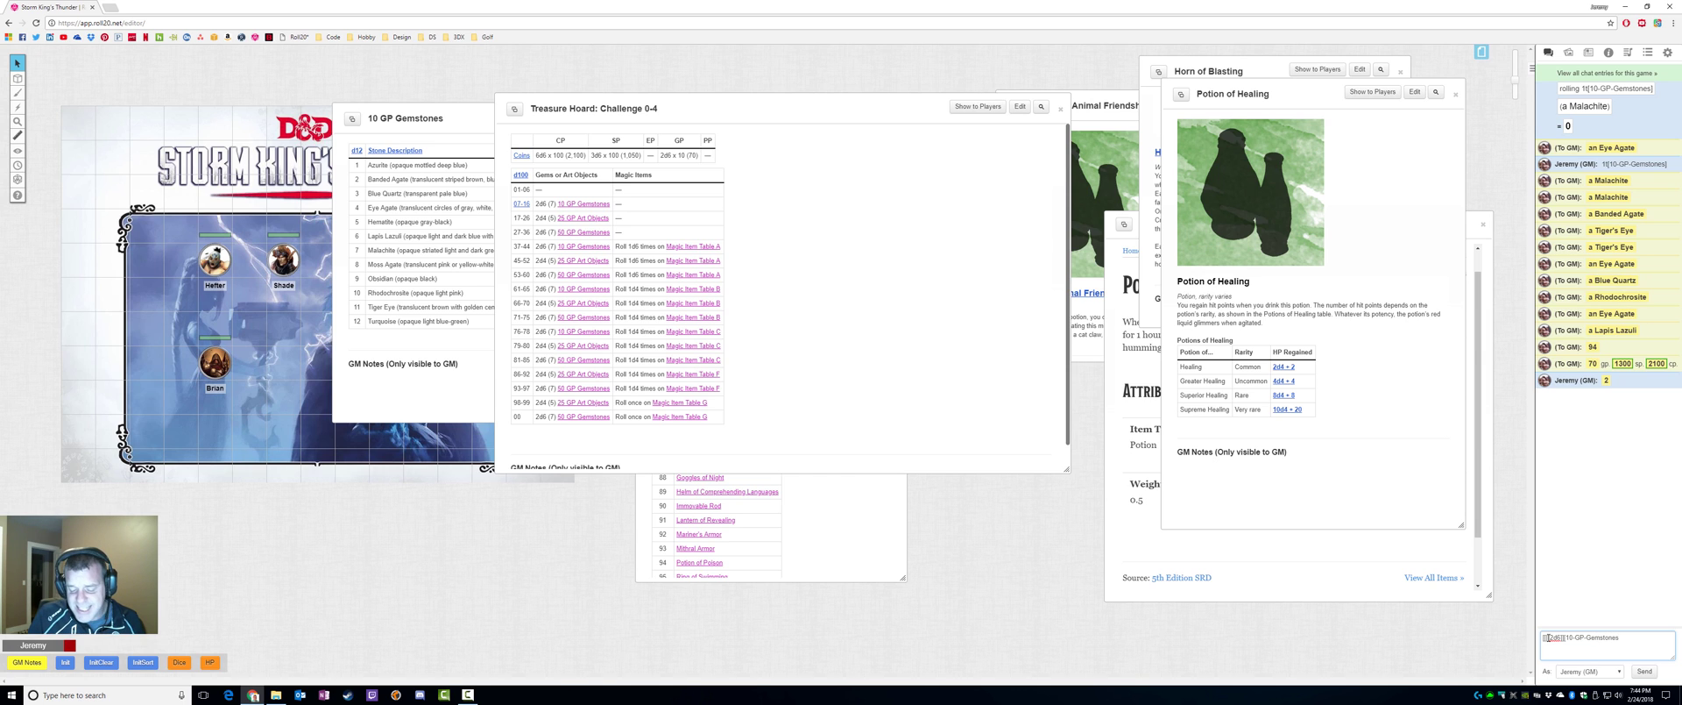
{"action": "key", "text": "Return"}
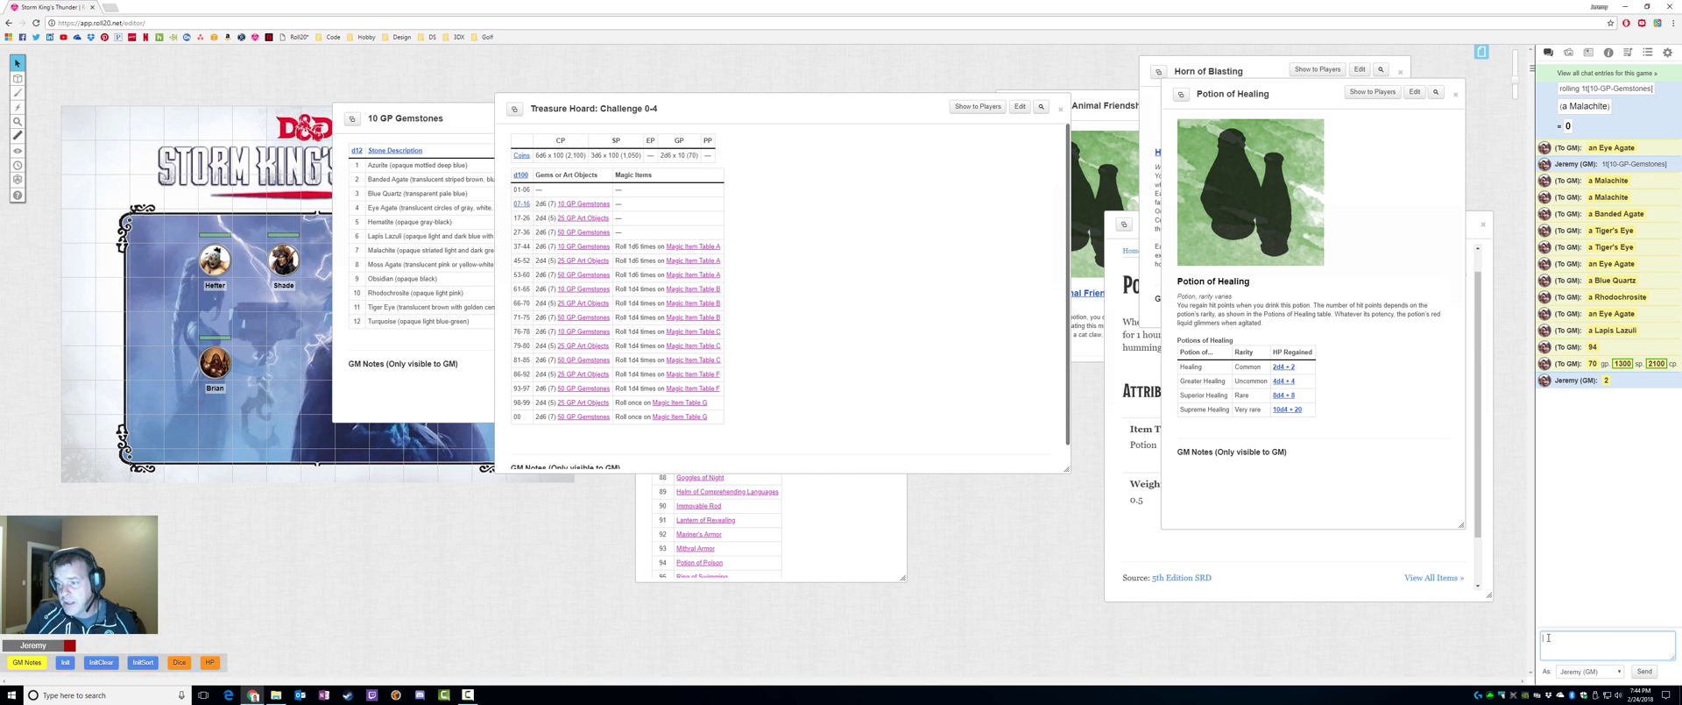
{"action": "mouse_move", "coordinate": [1565, 394]}
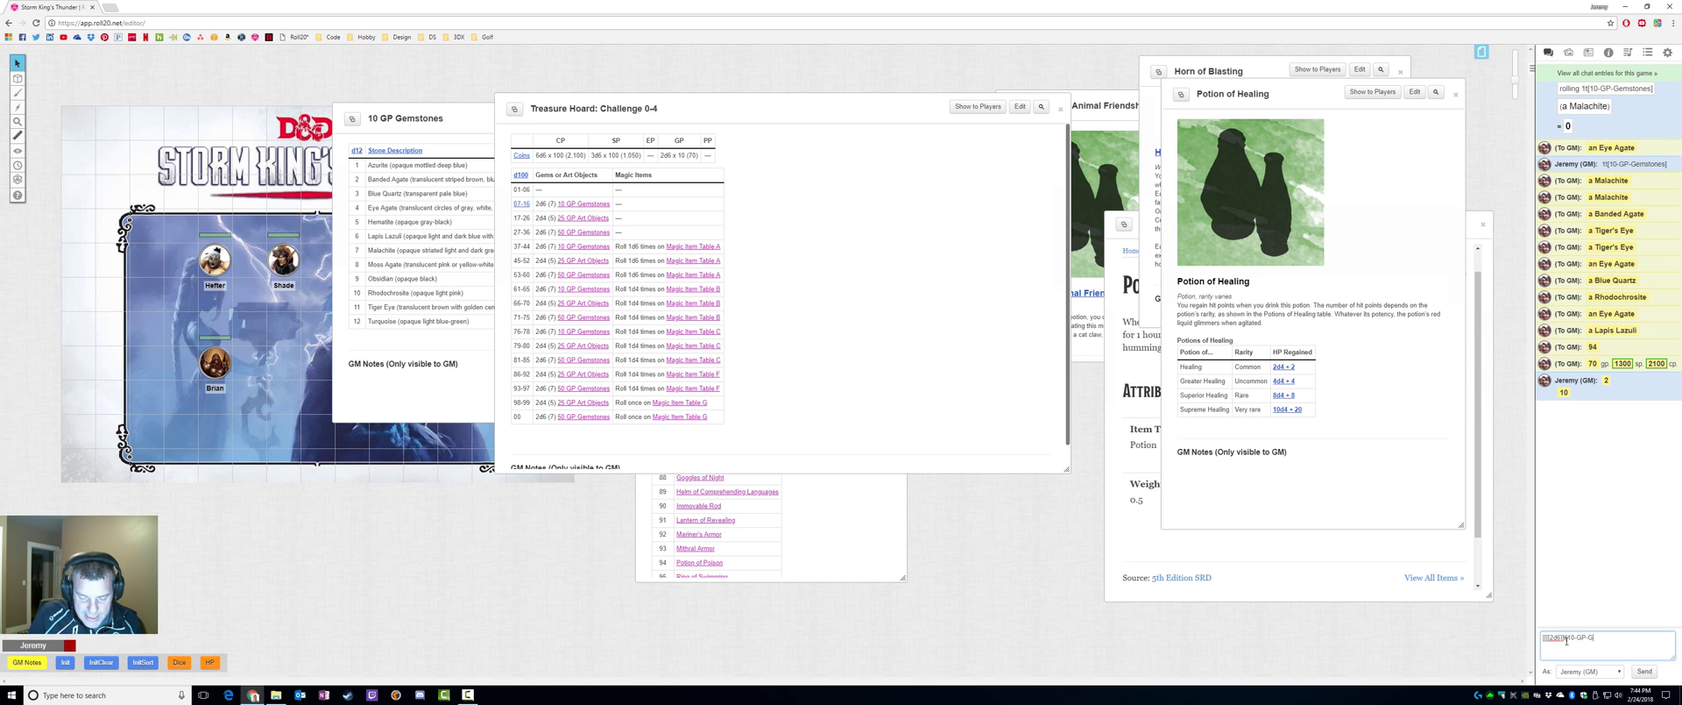
{"action": "type", "text": "stones"}
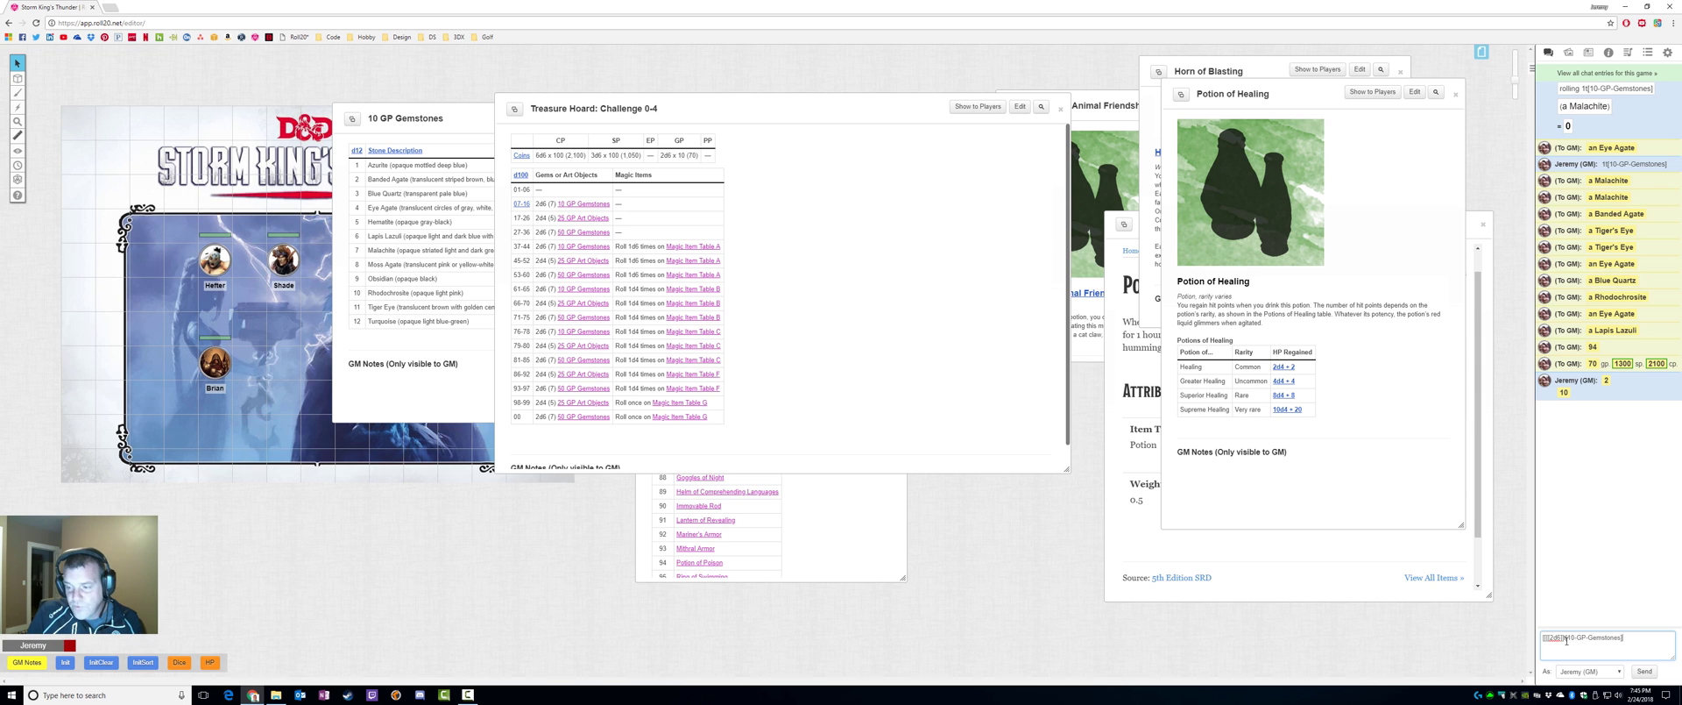
{"action": "key", "text": "Return"}
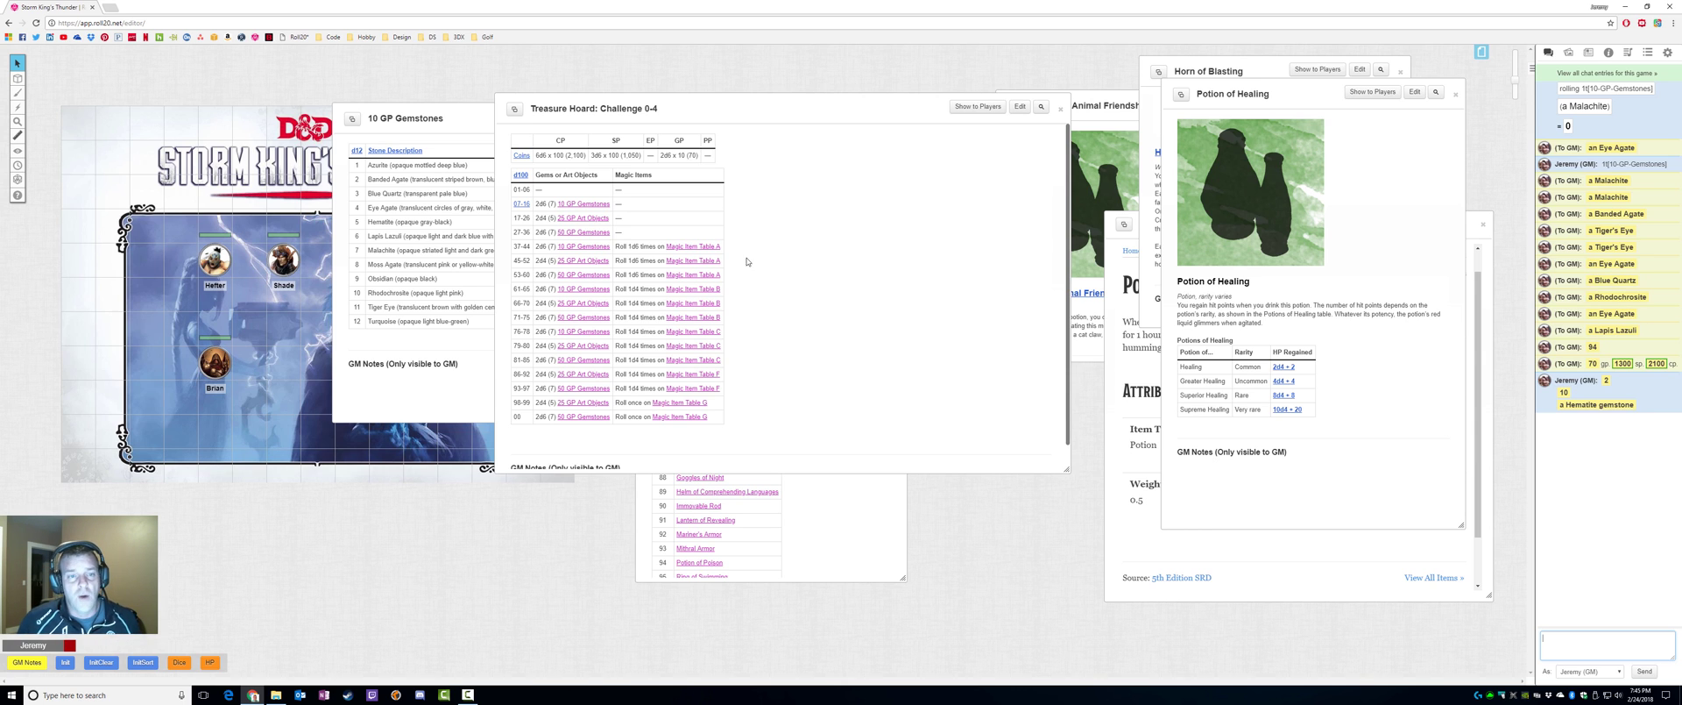
Close the Treasure Hoard: Challenge 0-4 handout and roll three gems with the Stone Description link in 10 GP Gemstones.
{"action": "mouse_move", "coordinate": [733, 103]}
{"action": "left_mouse_down"}
{"action": "mouse_move", "coordinate": [1208, 359]}
{"action": "mouse_move", "coordinate": [1223, 156]}
{"action": "mouse_move", "coordinate": [903, 162]}
{"action": "mouse_move", "coordinate": [682, 129]}
{"action": "left_mouse_up"}
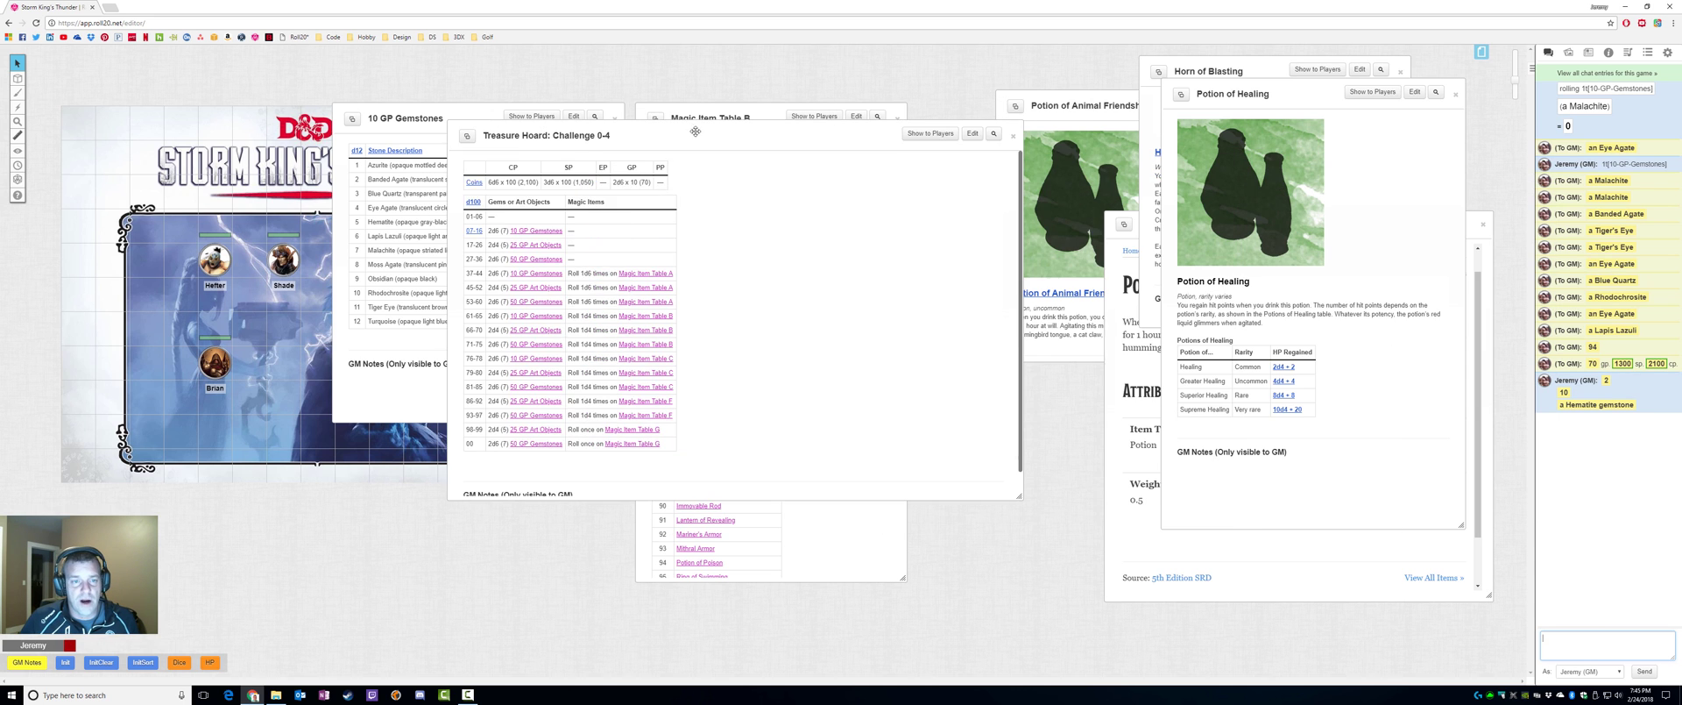
{"action": "left_click", "coordinate": [1010, 135]}
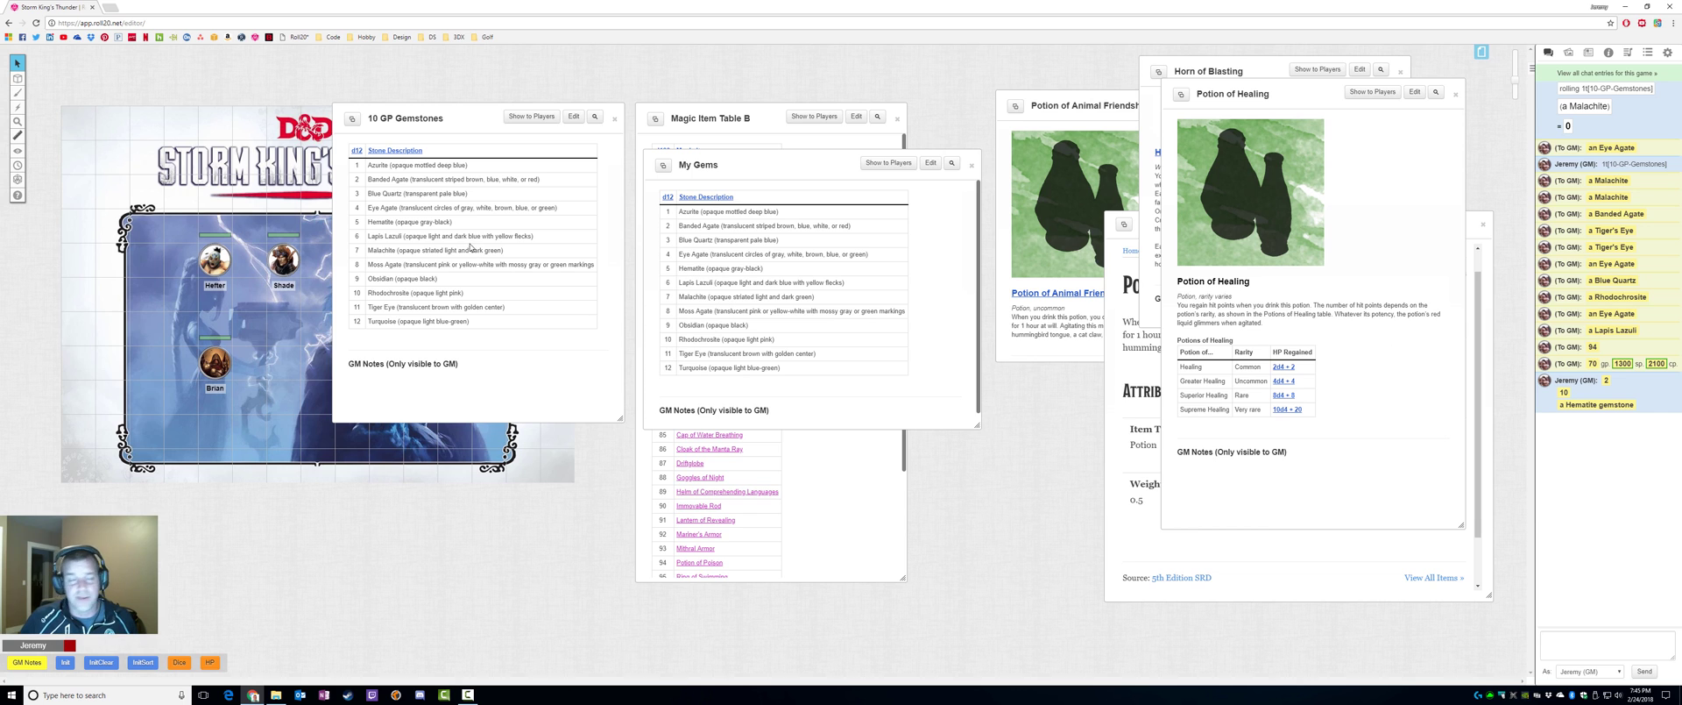
{"action": "left_click", "coordinate": [397, 154]}
{"action": "left_click", "coordinate": [397, 150]}
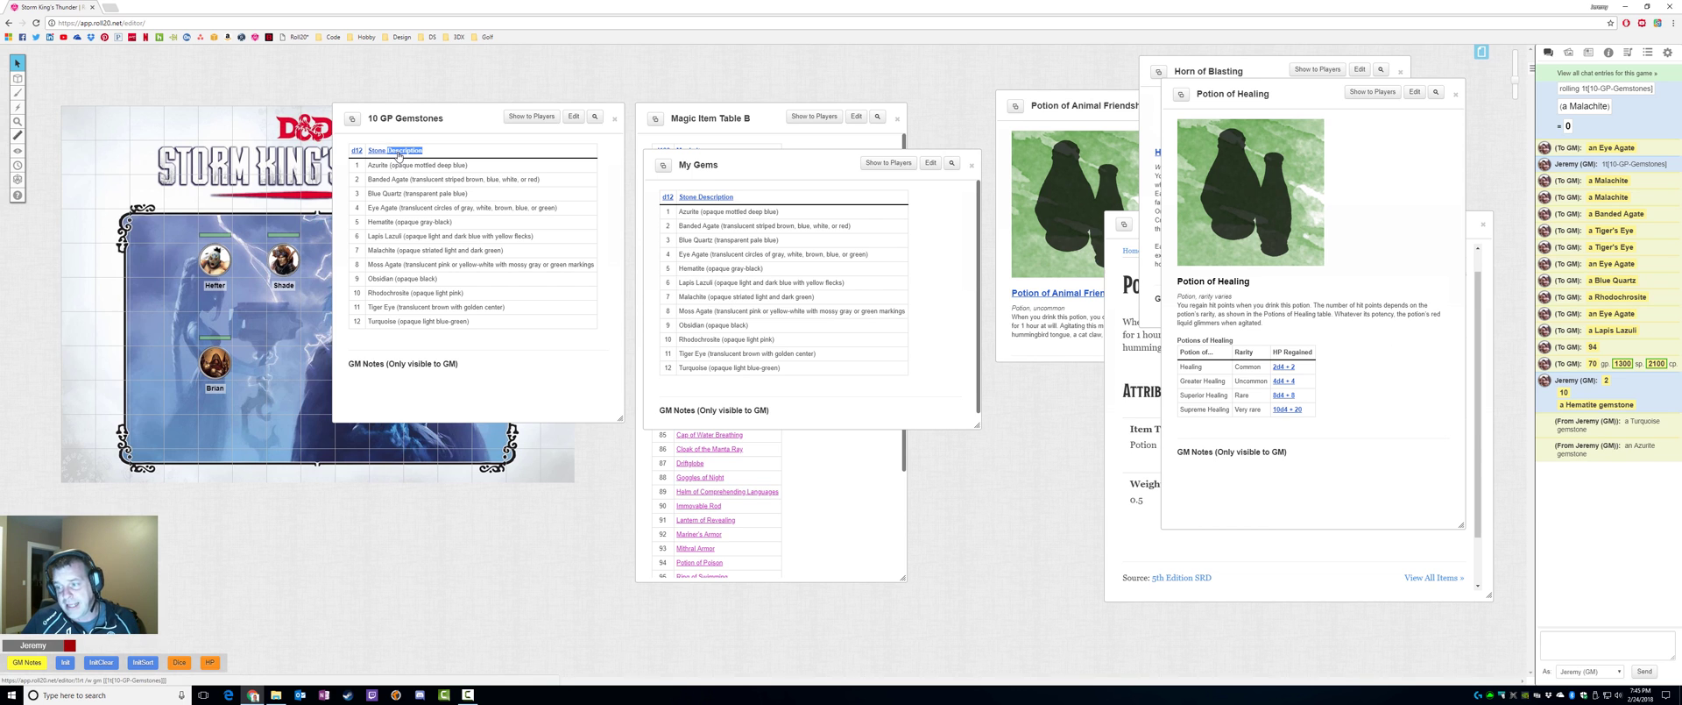
{"action": "left_click", "coordinate": [397, 150]}
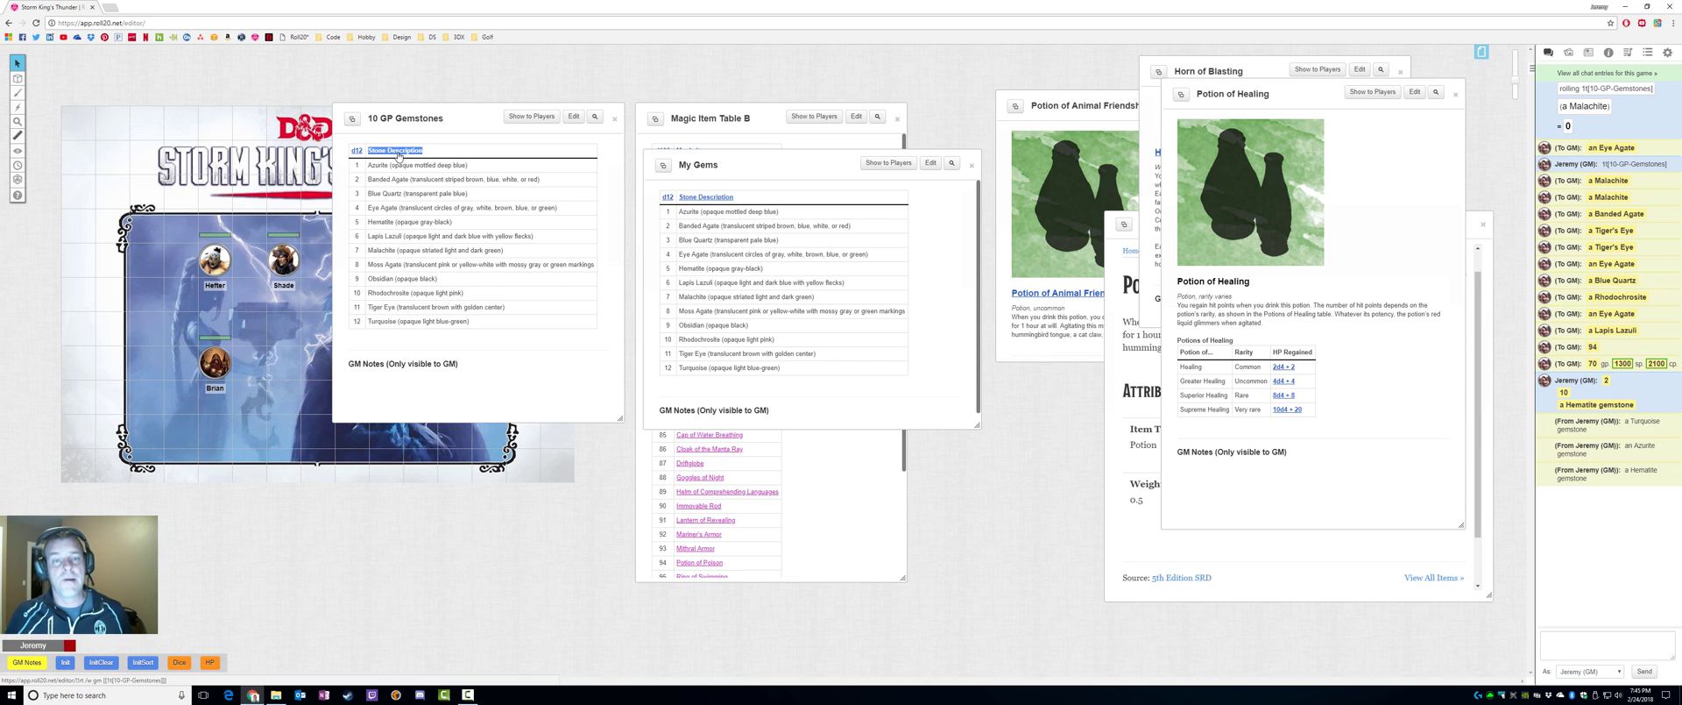
Close the My Gems handout and roll the d100 link of Magic Item Table B twice.
{"action": "left_click_drag", "start_coordinate": [788, 164], "coordinate": [173, 130]}
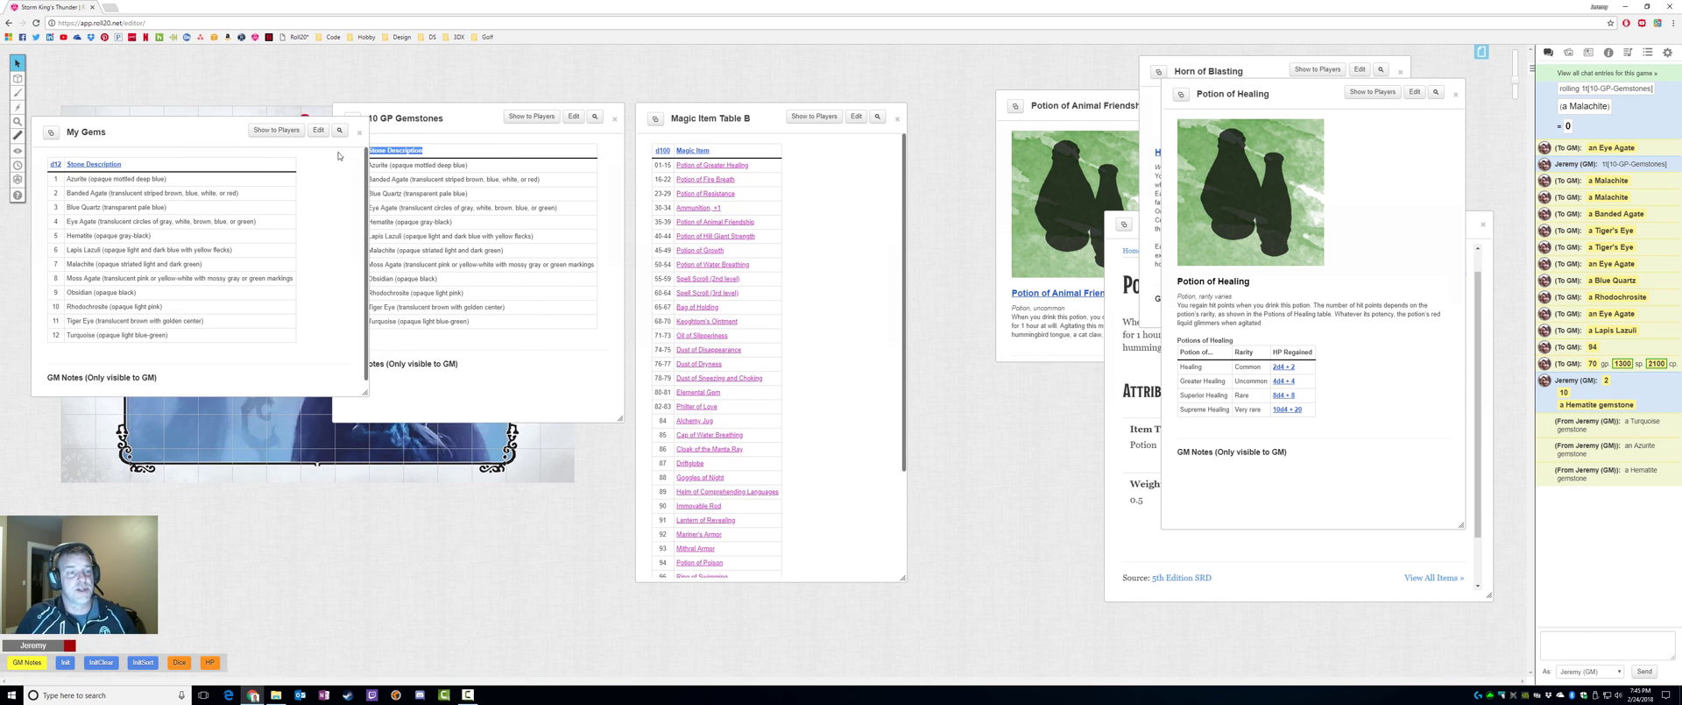
{"action": "left_click", "coordinate": [359, 133]}
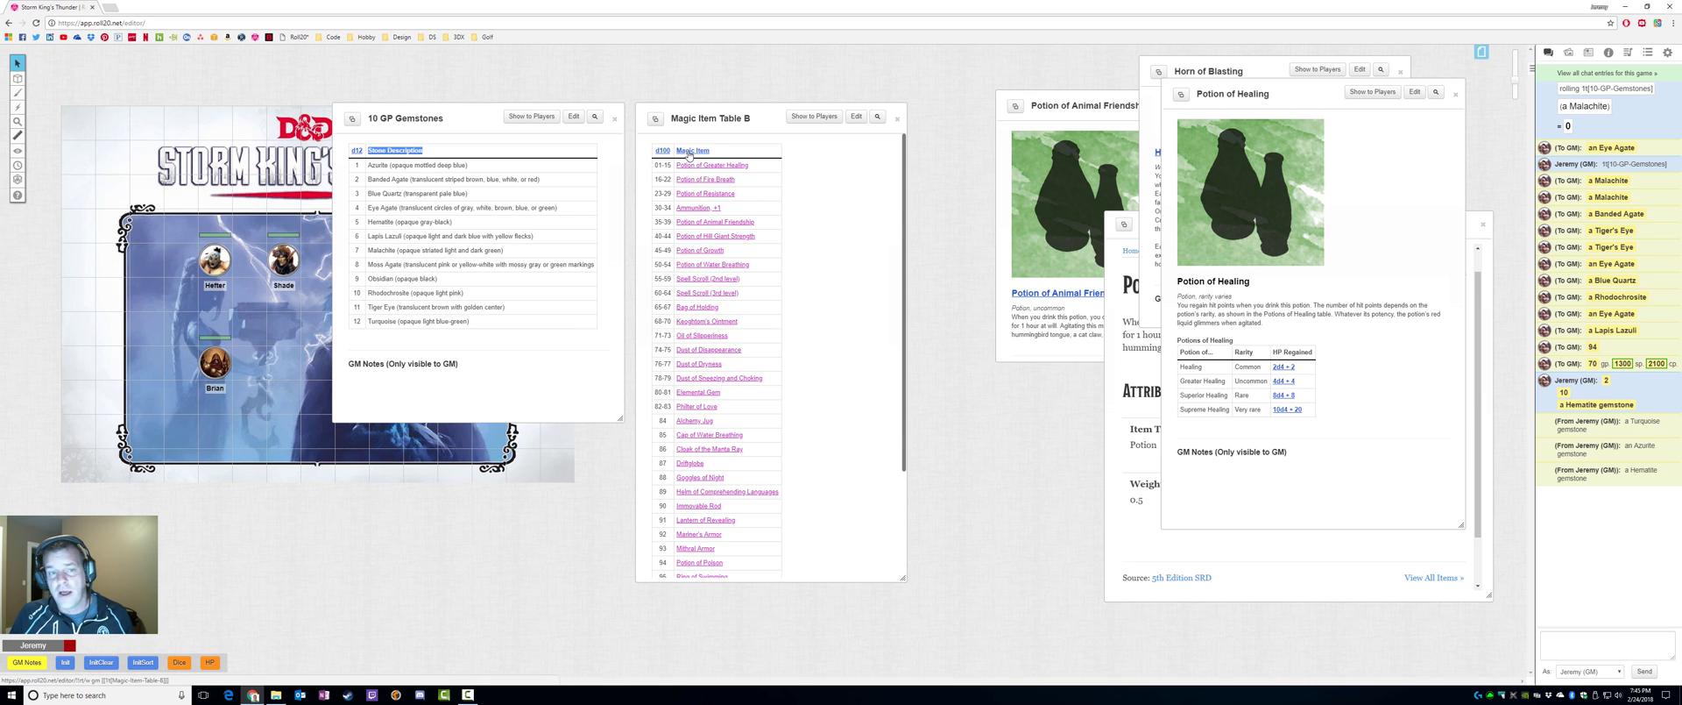
{"action": "left_click", "coordinate": [661, 152]}
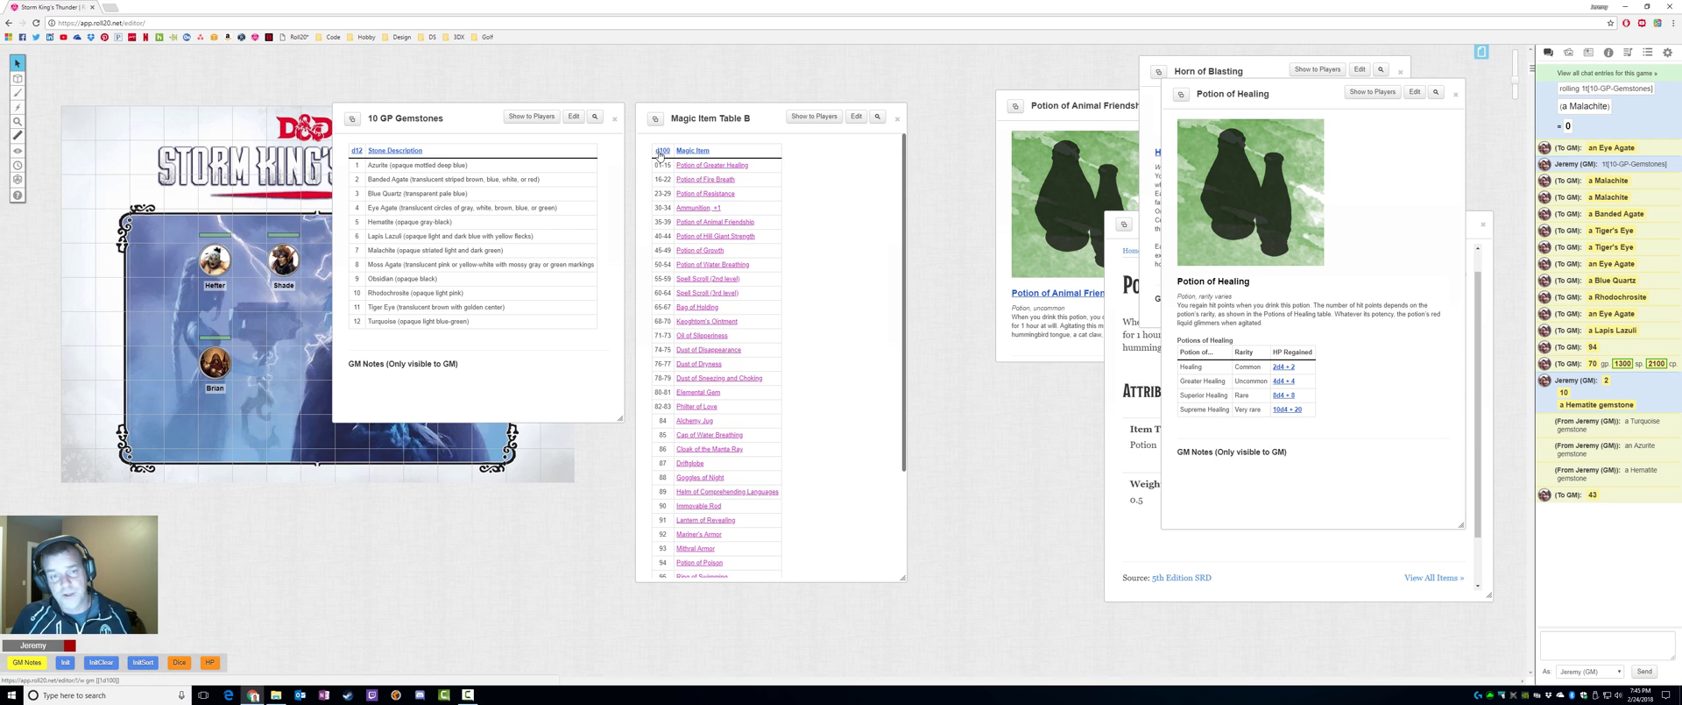
{"action": "left_click", "coordinate": [661, 153]}
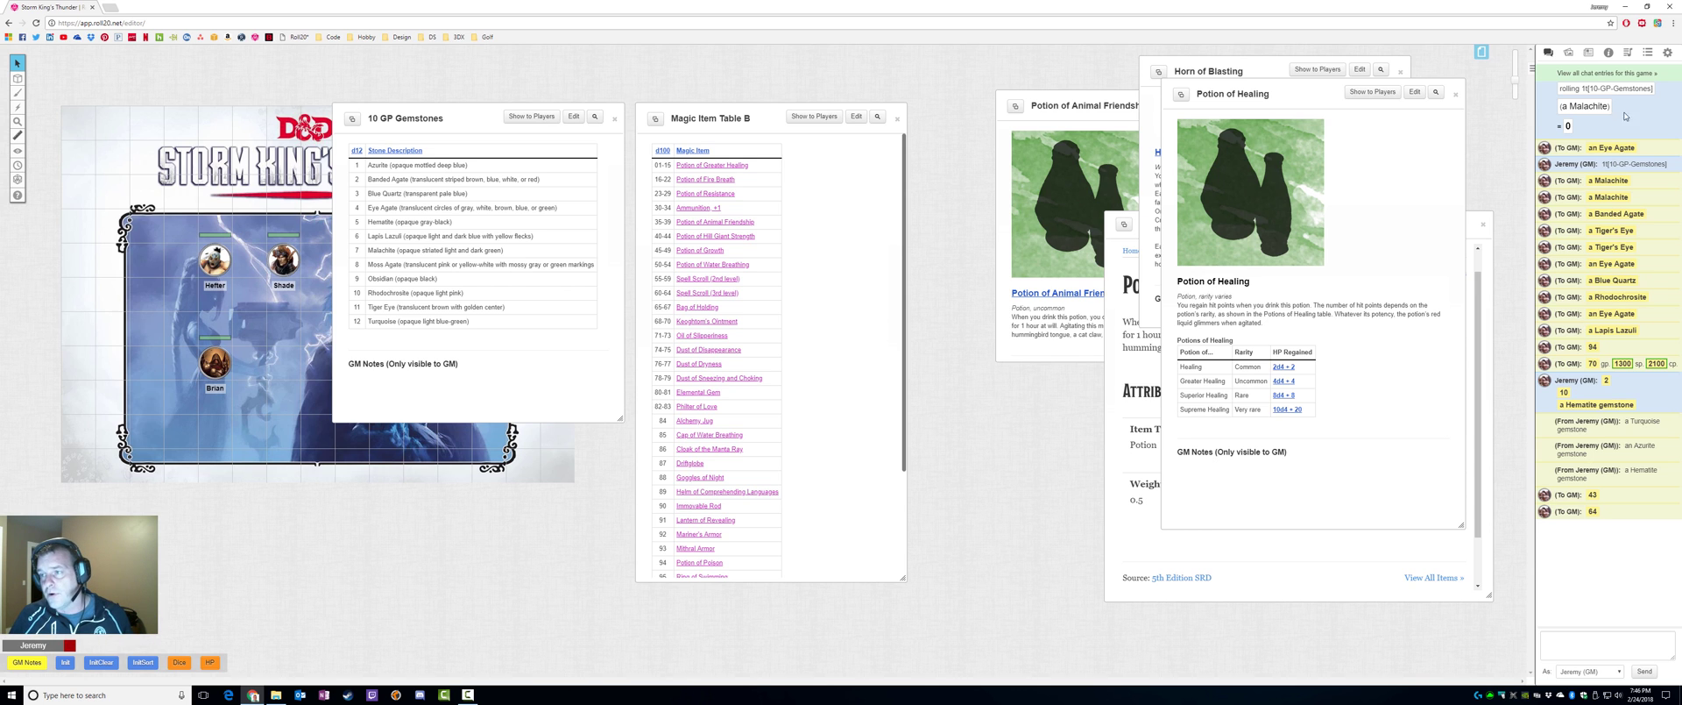
Look through the list of rollable tables for the gemstone, art object and magic item tables, and return to the chat.
{"action": "left_click", "coordinate": [1648, 53]}
{"action": "scroll", "coordinate": [1613, 553], "scroll_direction": "down", "scroll_amount": 5}
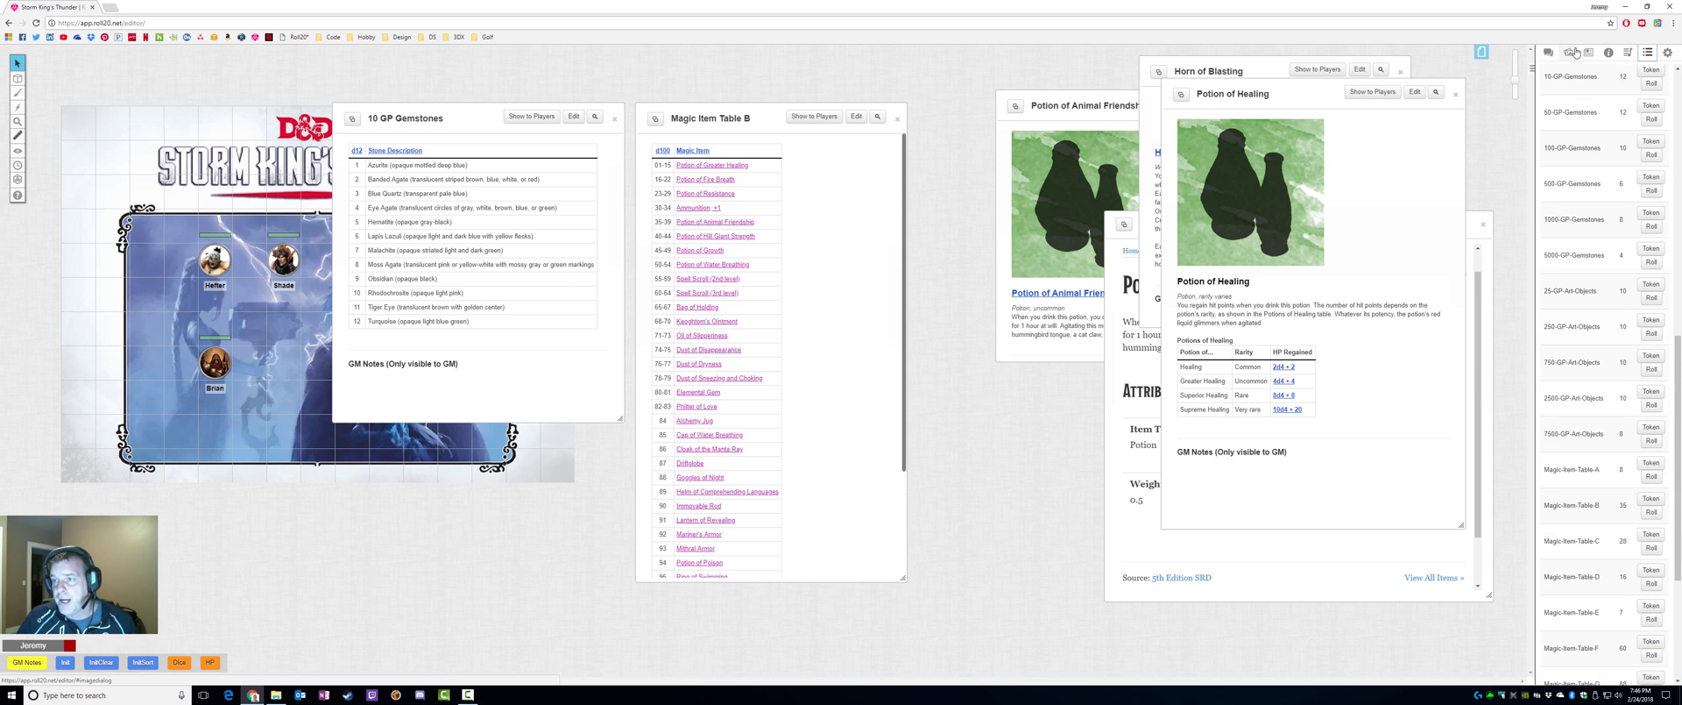
{"action": "left_click", "coordinate": [1548, 52]}
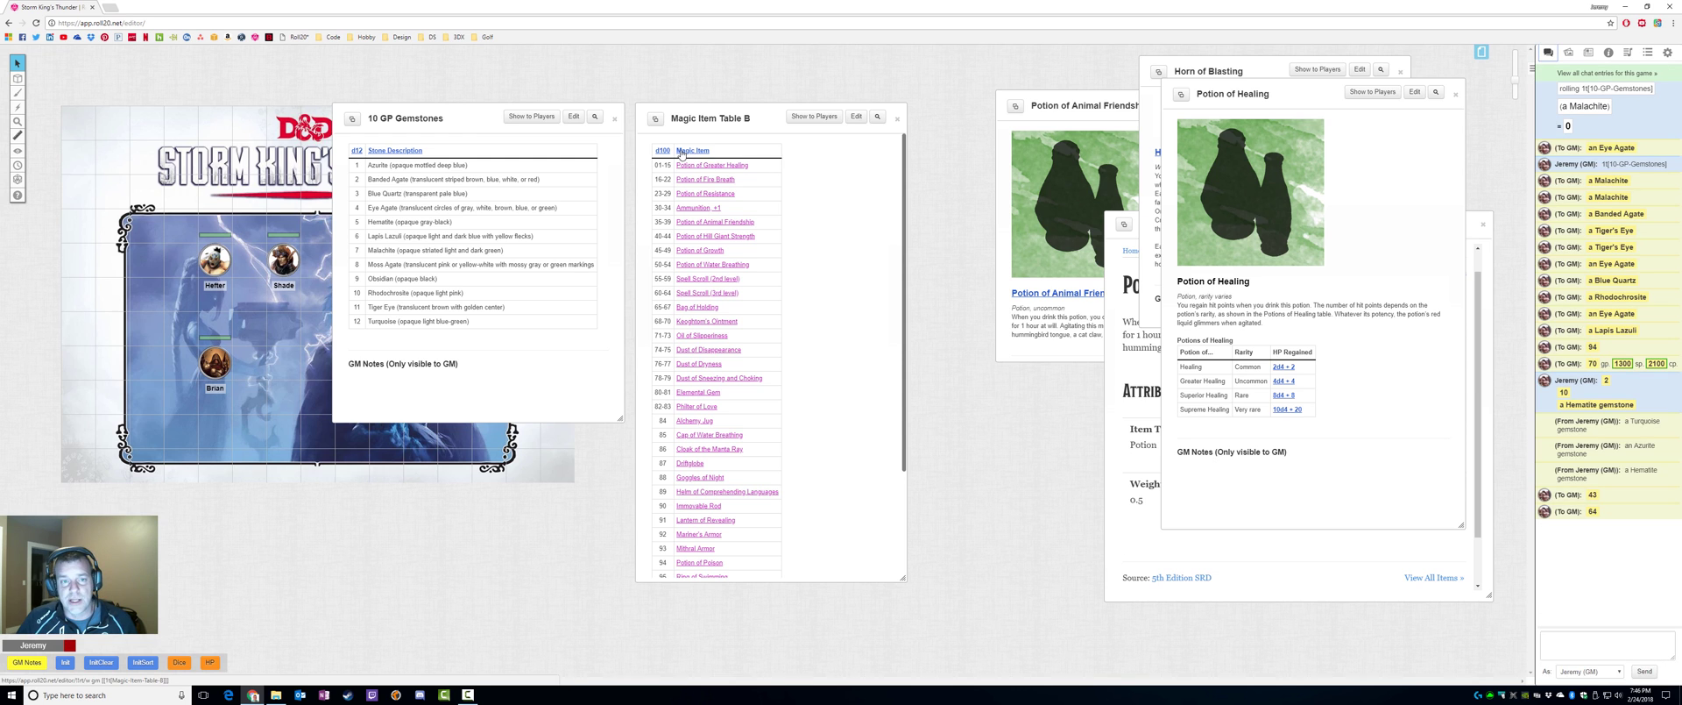
Roll a random item from Magic Item Table B, and open, enlarge and reposition the Potion of Resistance handout.
{"action": "left_click", "coordinate": [706, 193]}
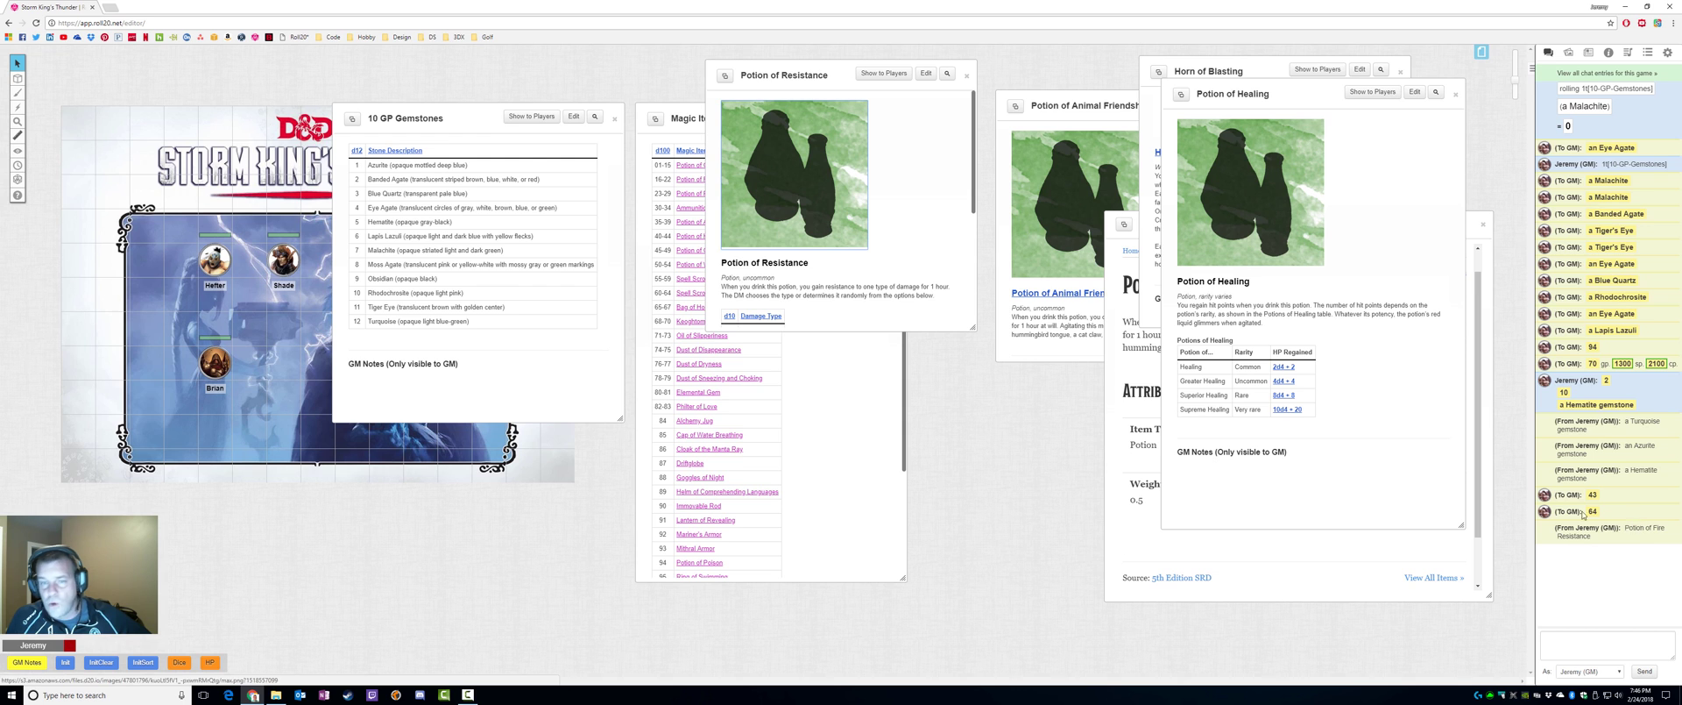
{"action": "left_click_drag", "start_coordinate": [730, 115], "coordinate": [298, 165]}
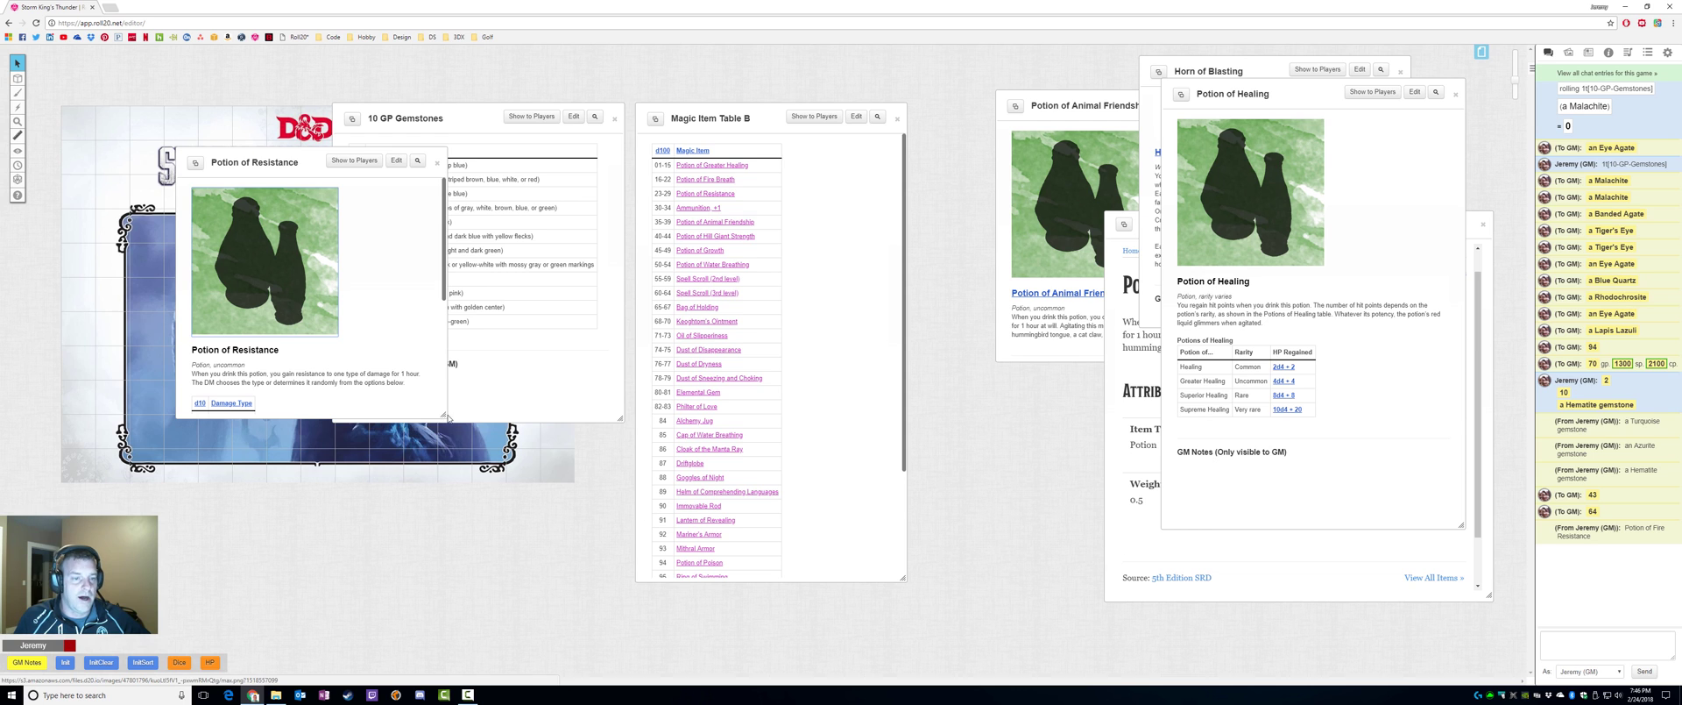
{"action": "left_click_drag", "start_coordinate": [448, 418], "coordinate": [474, 643]}
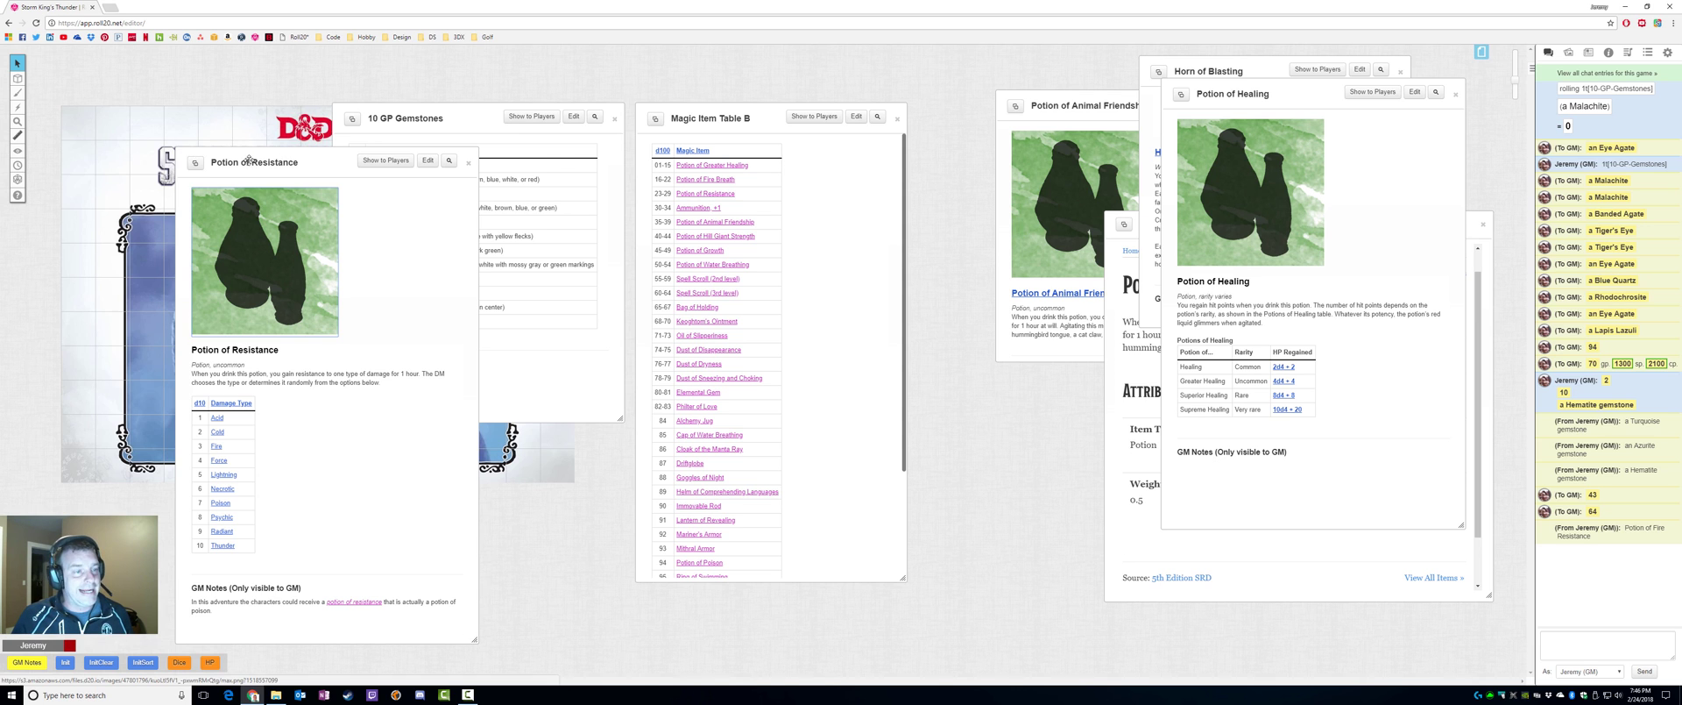
{"action": "left_click_drag", "start_coordinate": [245, 165], "coordinate": [152, 91]}
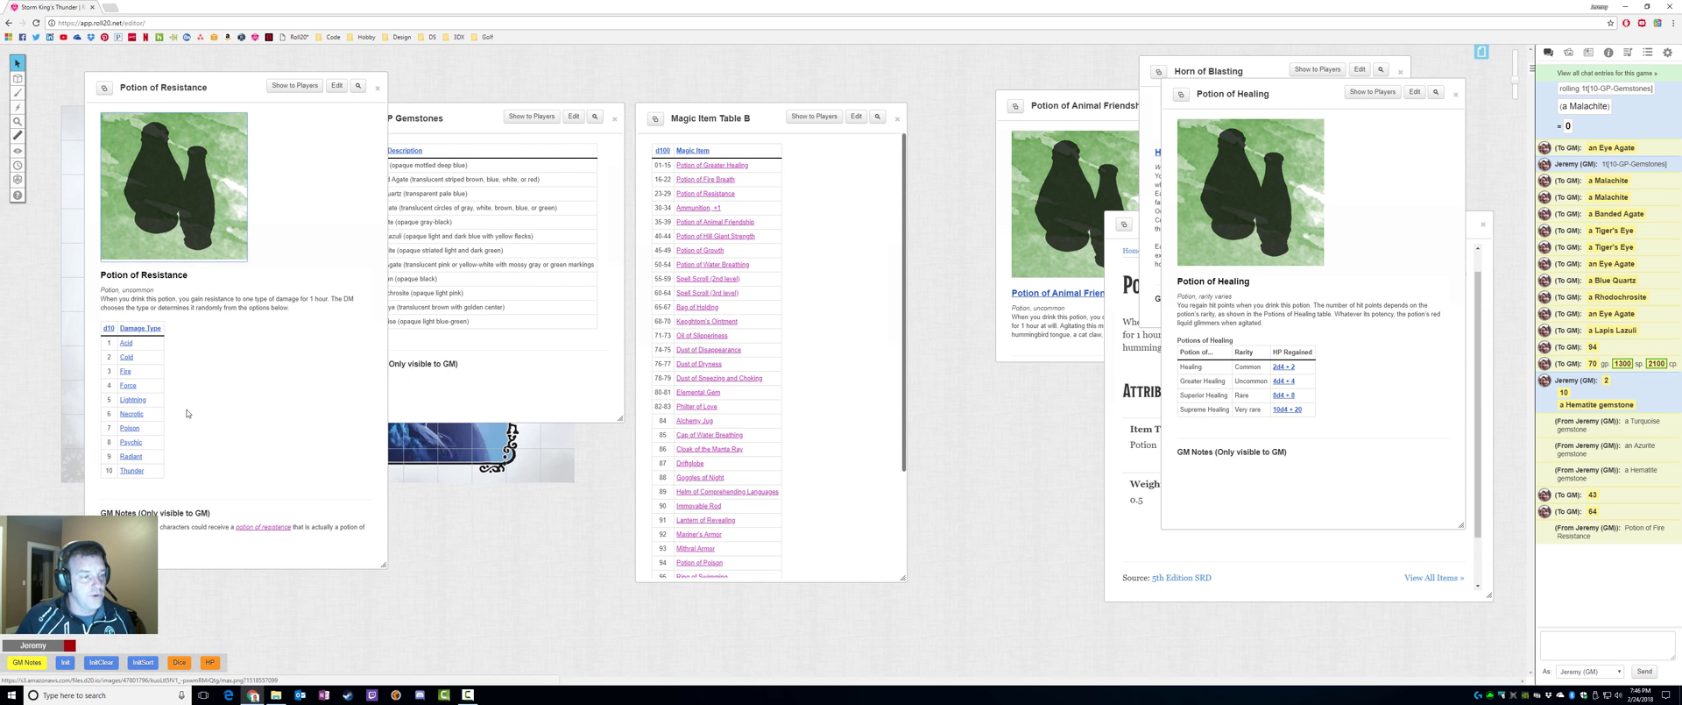
Roll the d10 link once and the Damage Type link three times in the Potion of Resistance handout.
{"action": "left_click", "coordinate": [109, 330]}
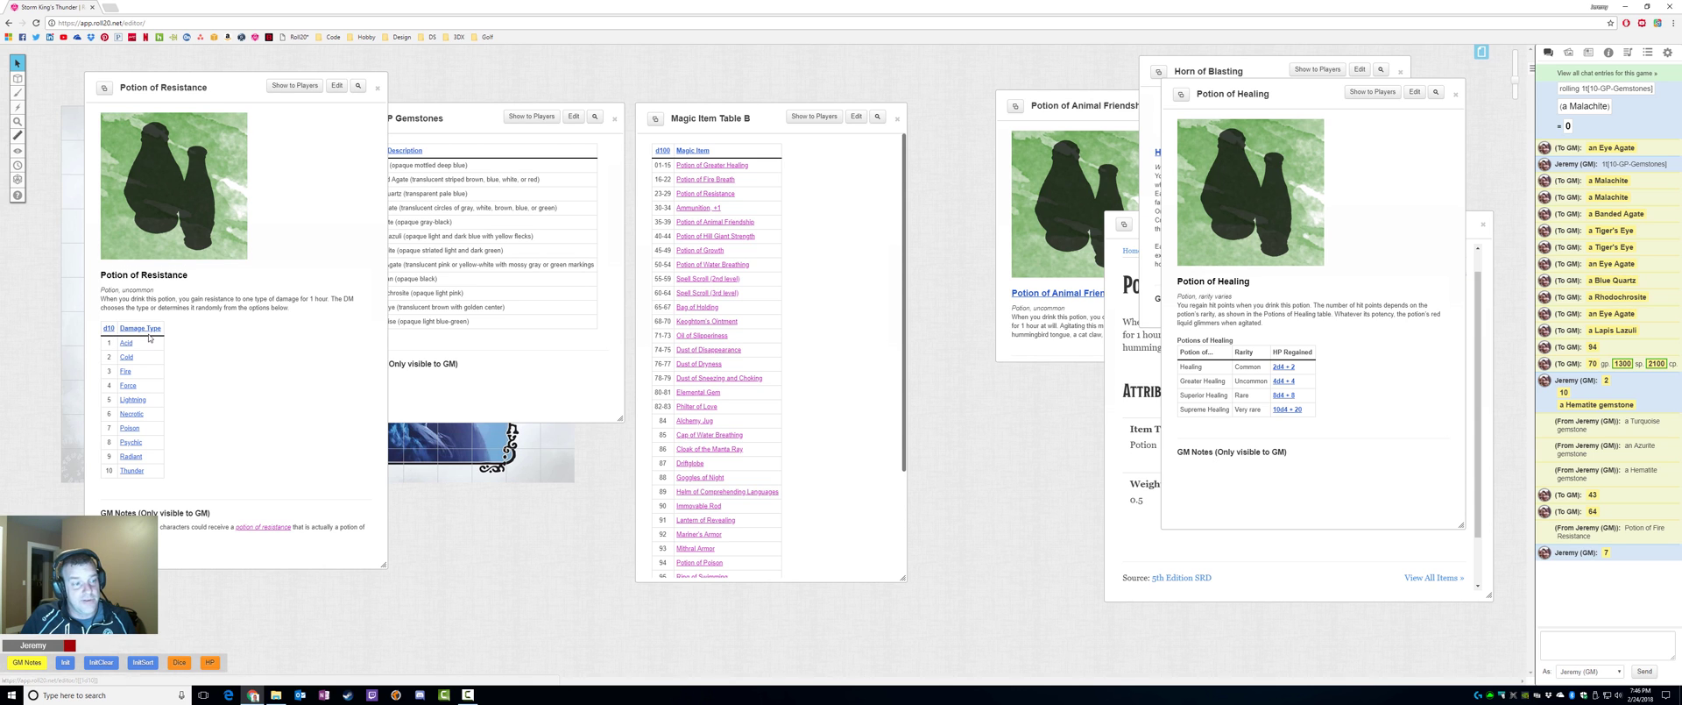
{"action": "left_click", "coordinate": [149, 331]}
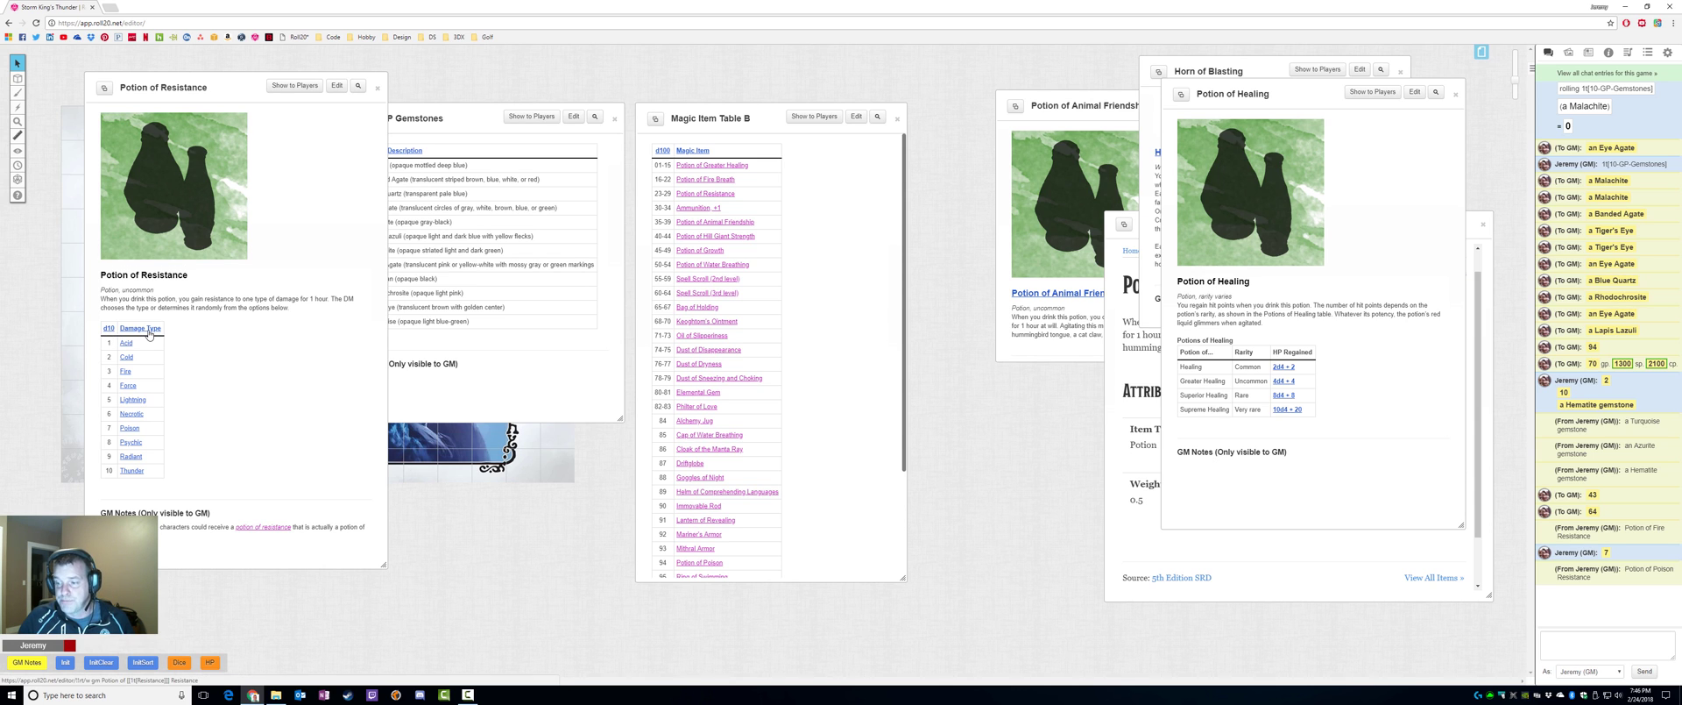
{"action": "left_click", "coordinate": [149, 331]}
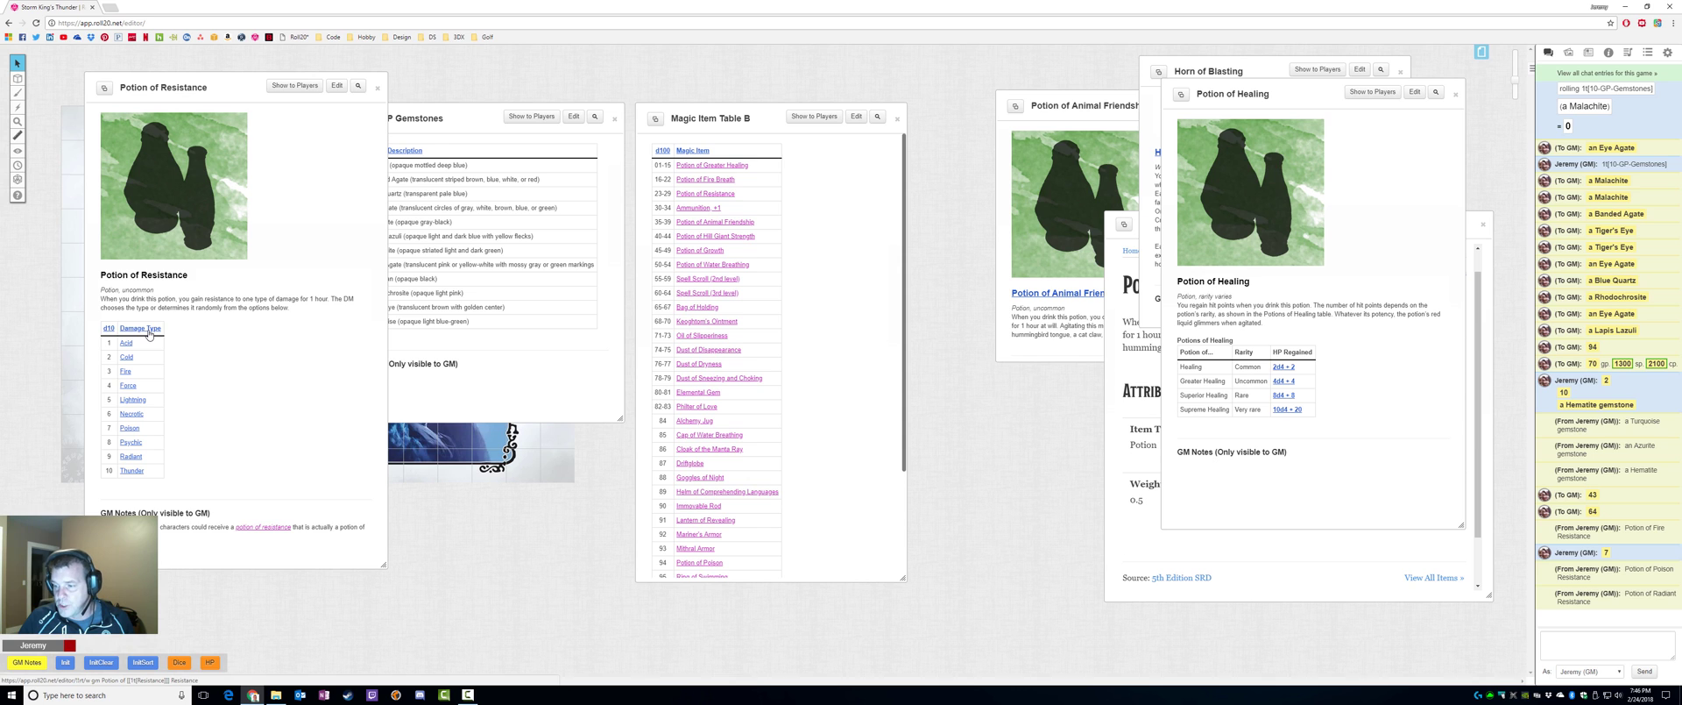
{"action": "left_click", "coordinate": [149, 330]}
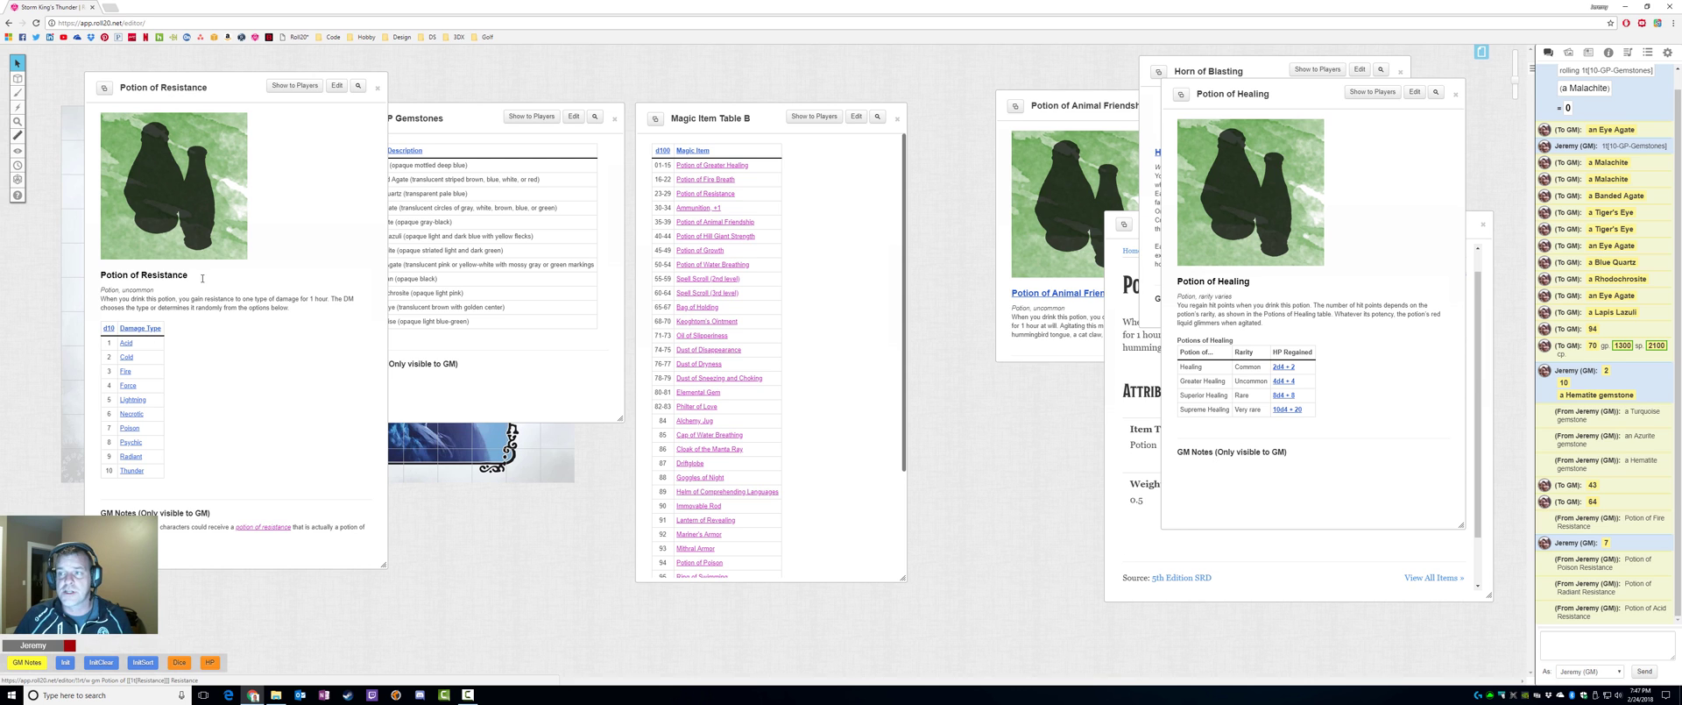
Expand the journal's Magic Items folder and open Magic Item Table B in an enlarged edit window.
{"action": "left_click", "coordinate": [1589, 53]}
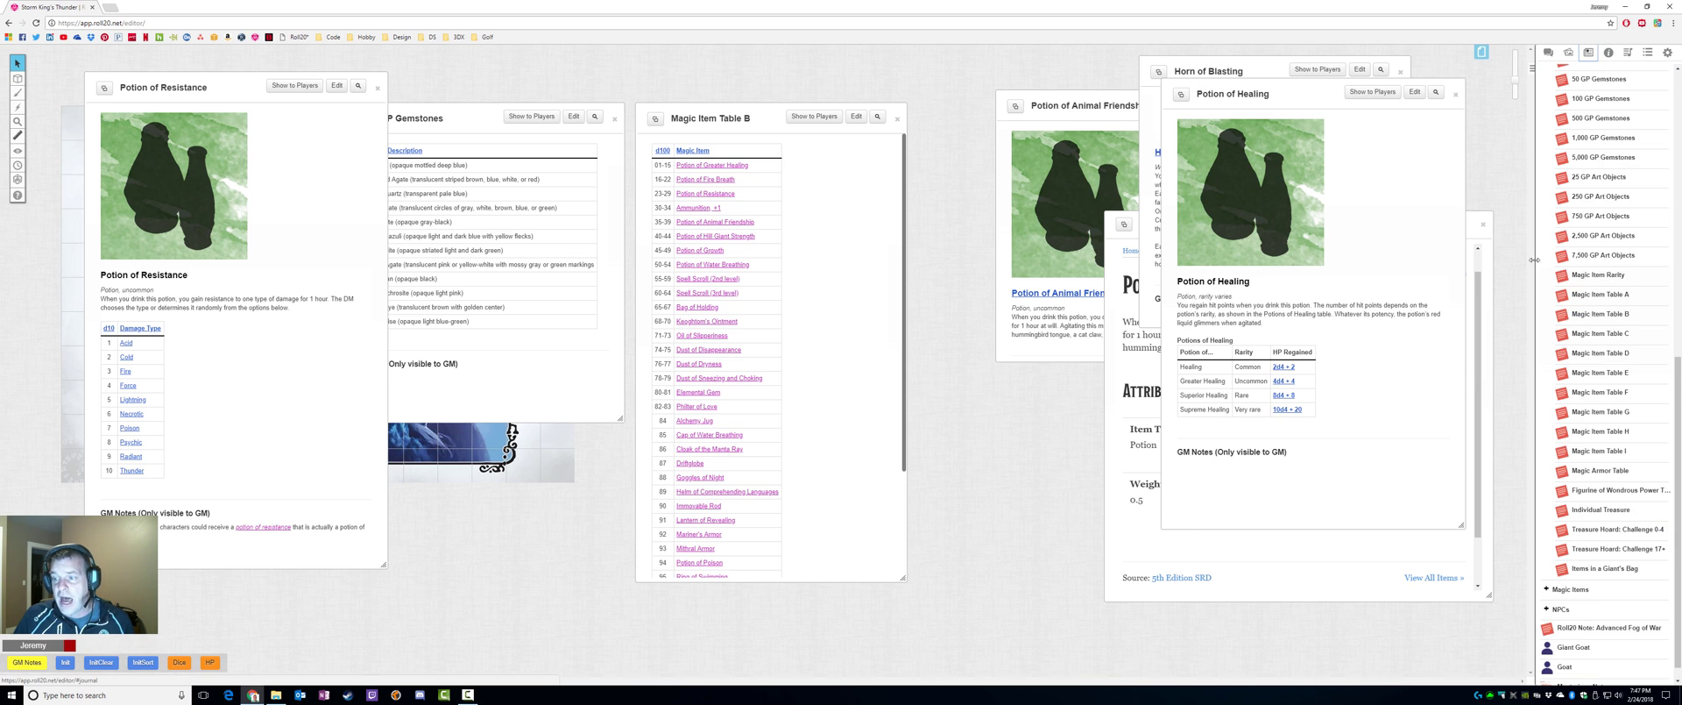
{"action": "left_click", "coordinate": [1547, 589]}
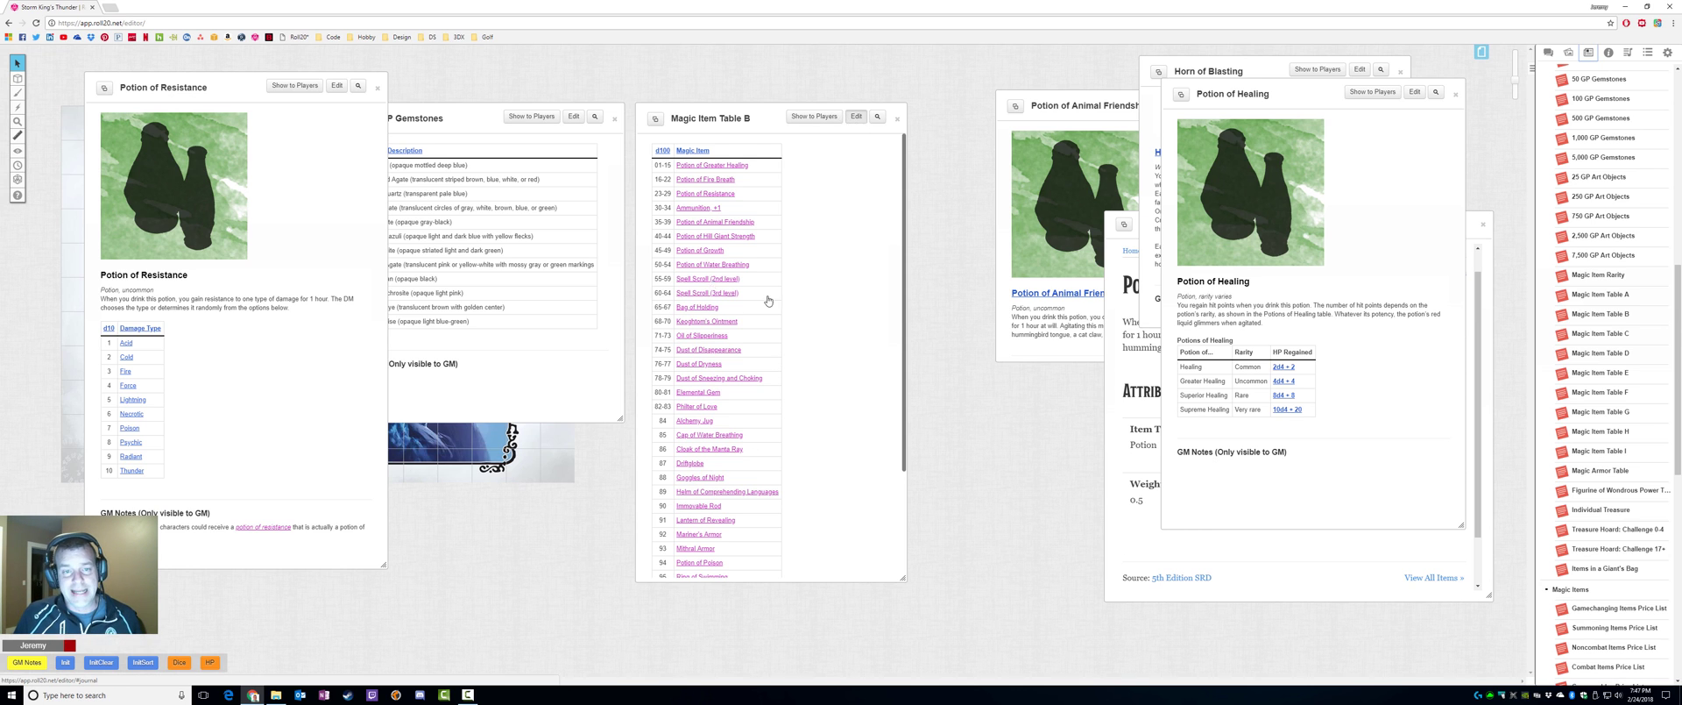
{"action": "left_click", "coordinate": [856, 117]}
{"action": "left_click_drag", "start_coordinate": [867, 79], "coordinate": [728, 64]}
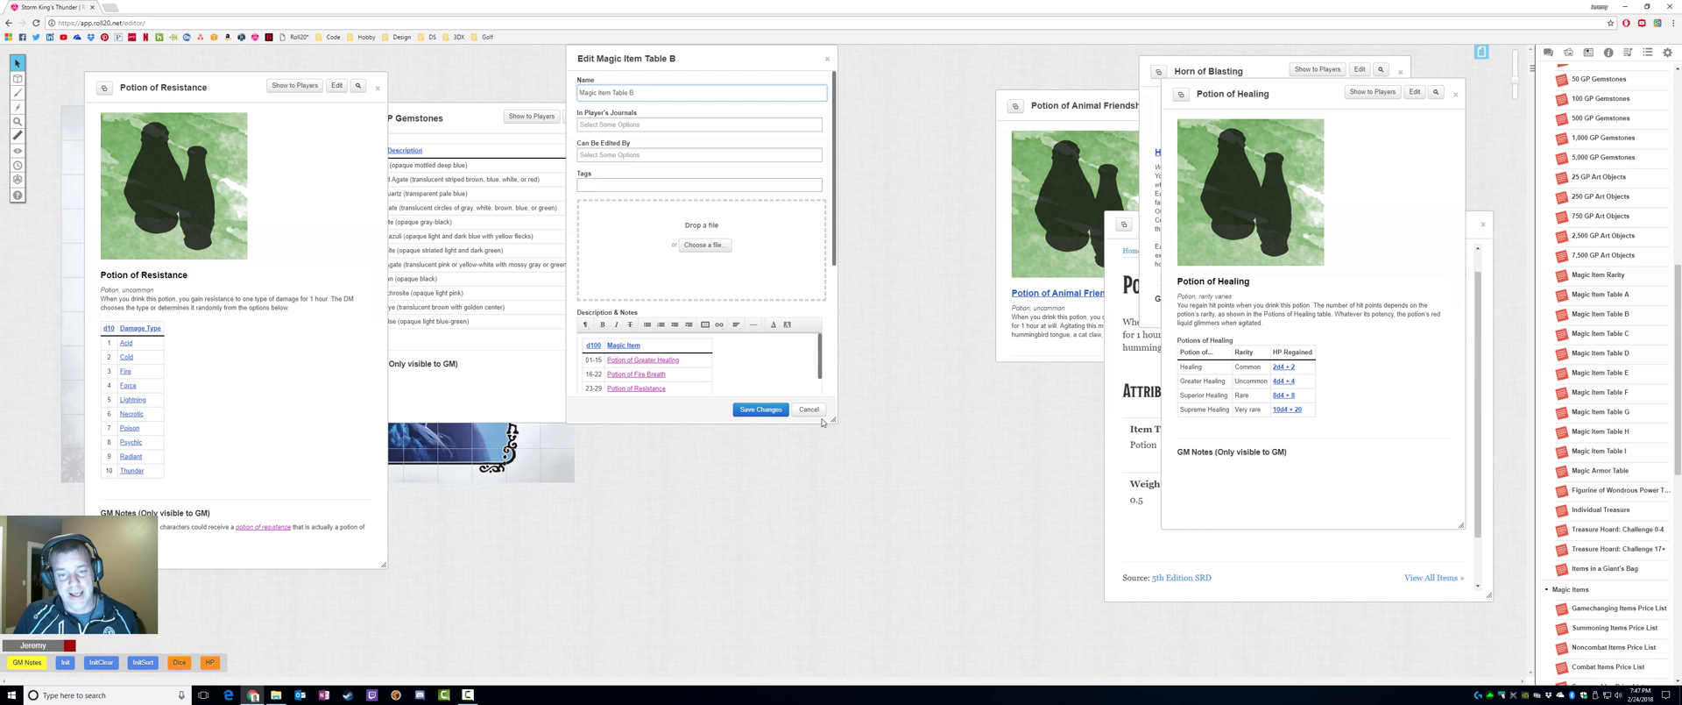
{"action": "left_click_drag", "start_coordinate": [951, 545], "coordinate": [970, 628]}
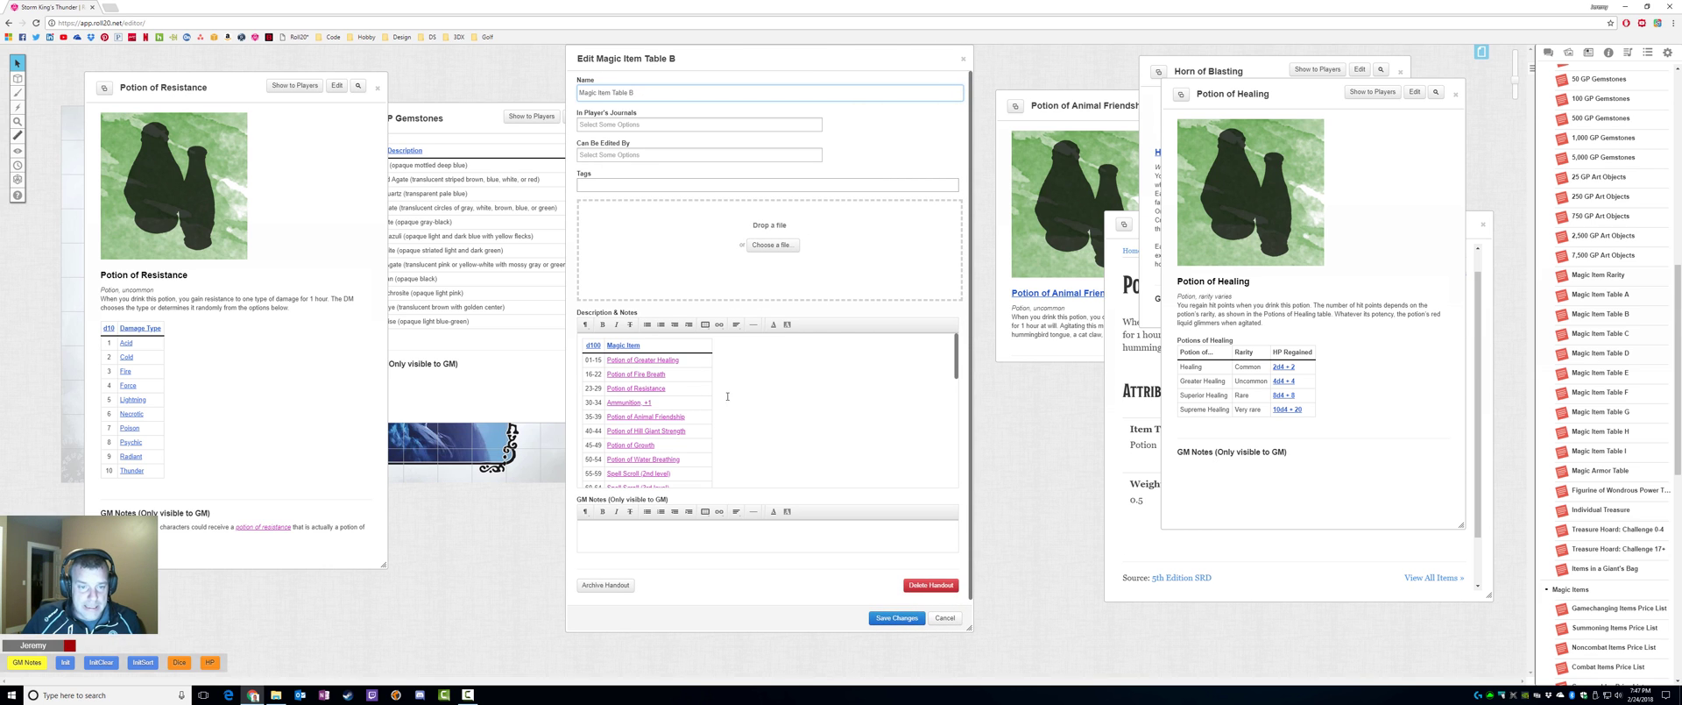
Remove the link from the Potion of Animal Friendship entry in the table.
{"action": "scroll", "coordinate": [701, 403], "scroll_direction": "down", "scroll_amount": 1}
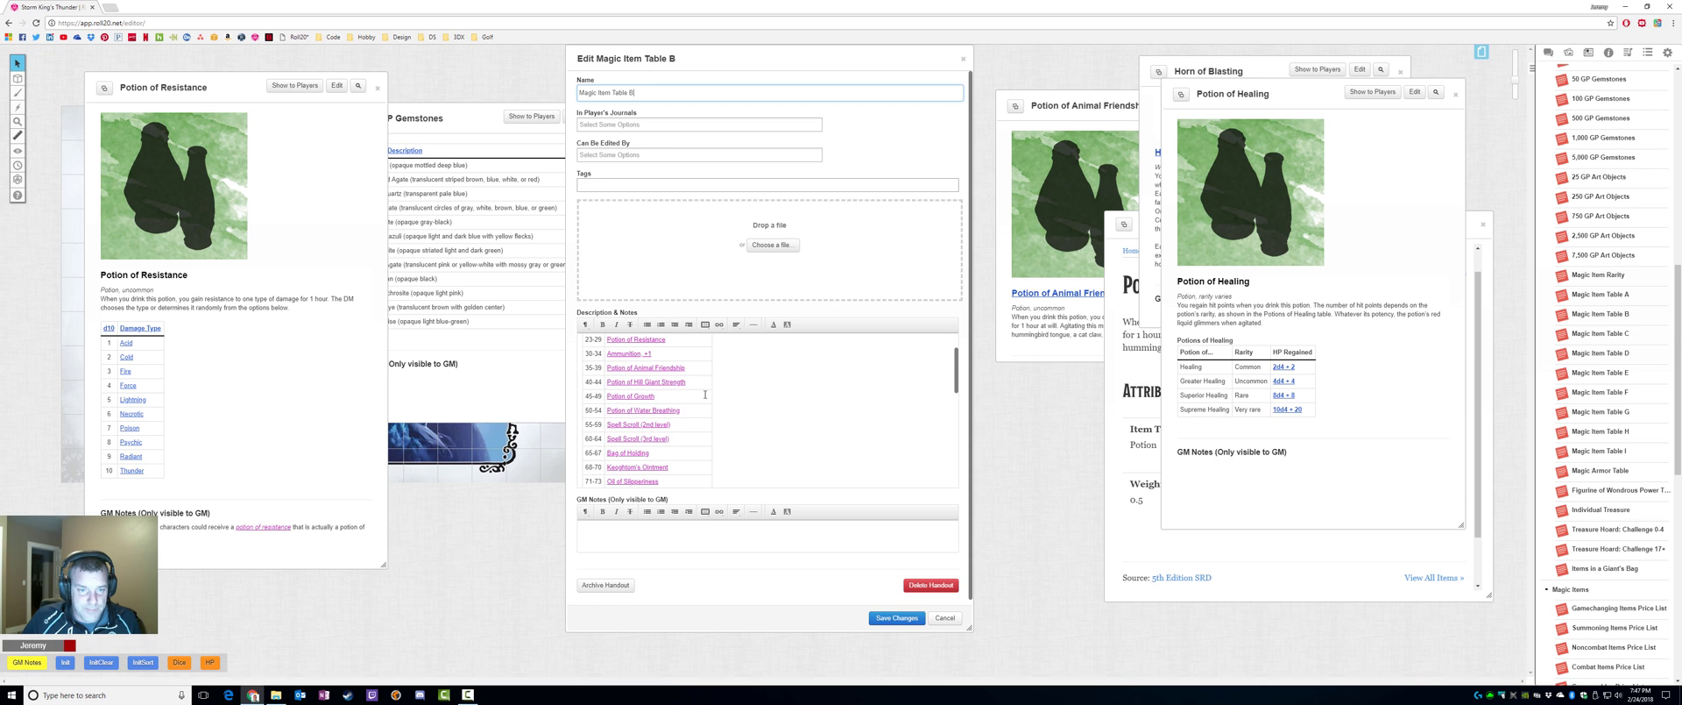
{"action": "left_click", "coordinate": [670, 366]}
{"action": "left_click", "coordinate": [718, 382]}
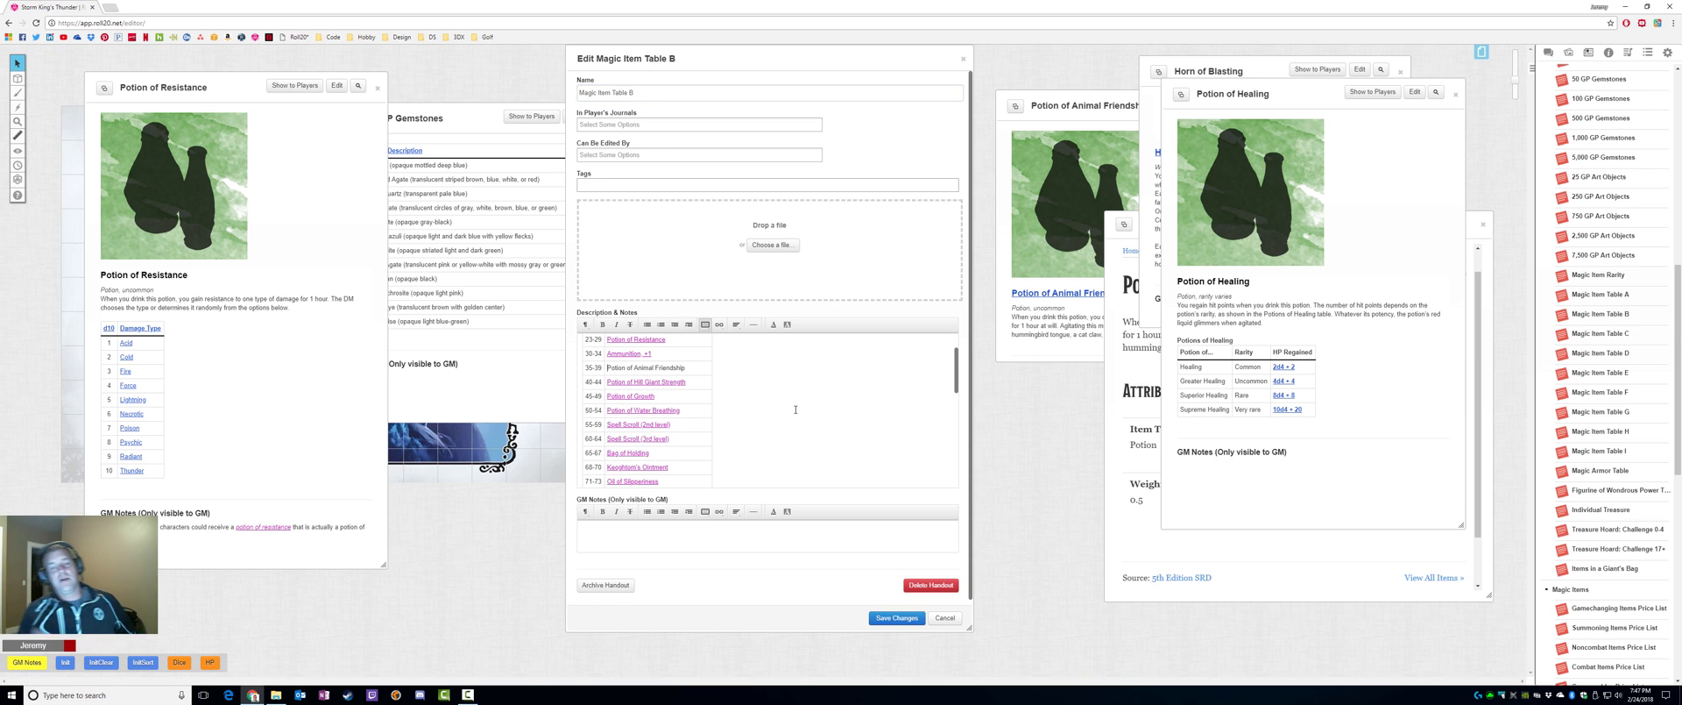
Collapse the Treasure Tables folder and expand the P subfolder of Magic Items to reach the potion handouts.
{"action": "scroll", "coordinate": [1562, 223], "scroll_direction": "up", "scroll_amount": 2}
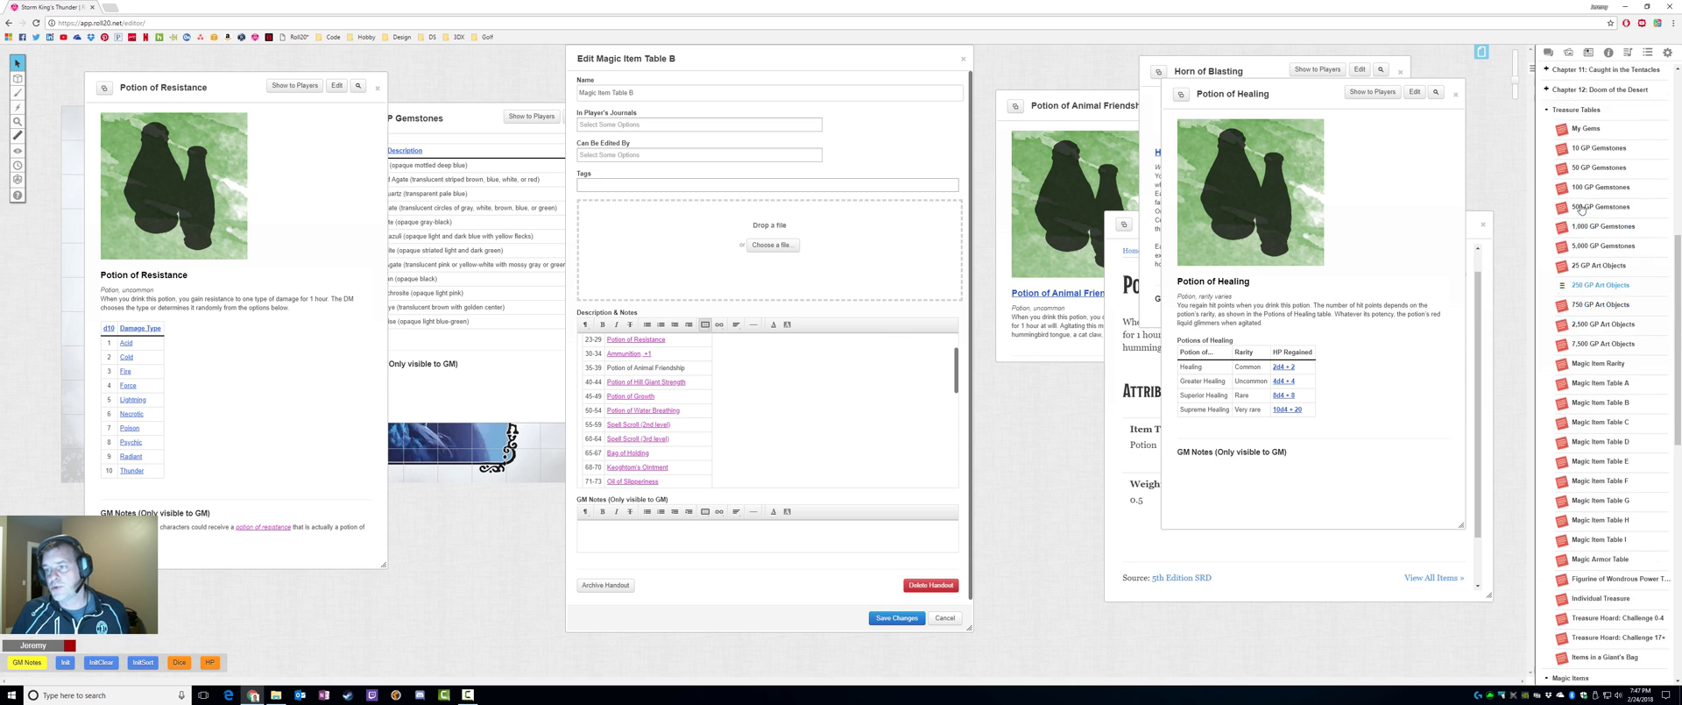
{"action": "left_click", "coordinate": [1547, 218]}
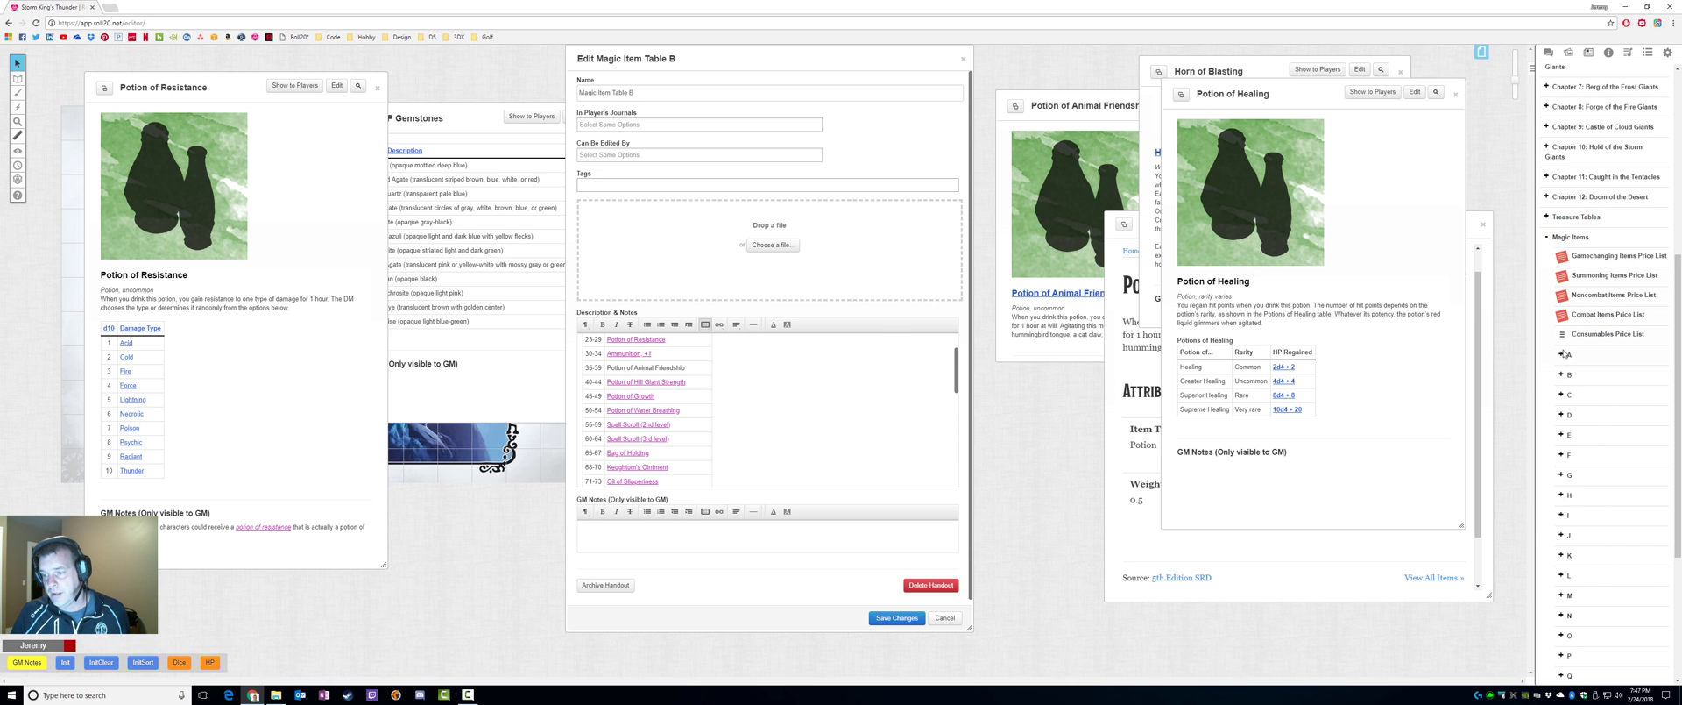
{"action": "scroll", "coordinate": [1557, 483], "scroll_direction": "down", "scroll_amount": 2}
{"action": "left_click", "coordinate": [1562, 459]}
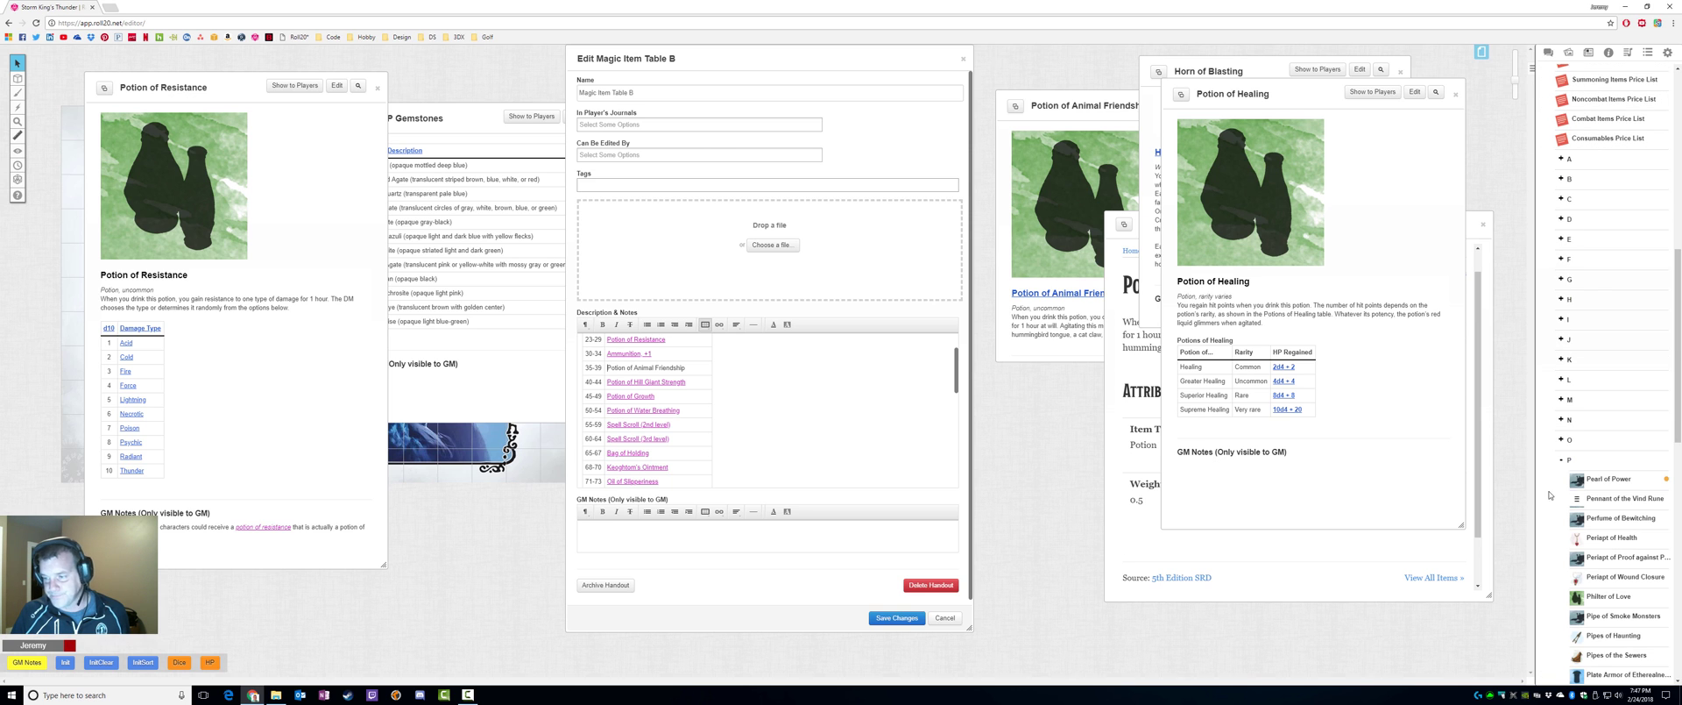
{"action": "scroll", "coordinate": [1562, 468], "scroll_direction": "down", "scroll_amount": 2}
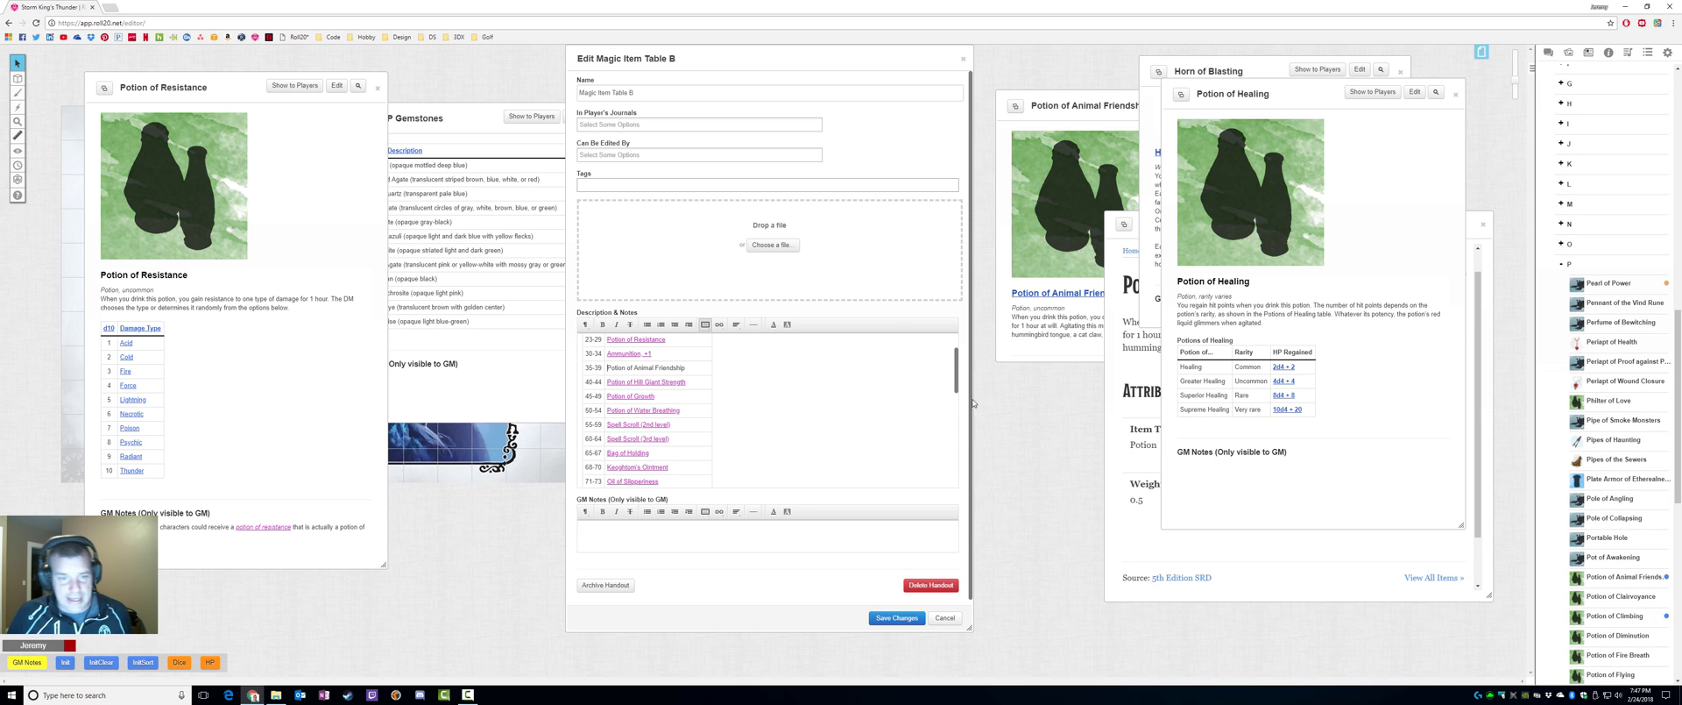
Remove the link from the Potion of Hill Giant Strength entry in the table.
{"action": "left_click", "coordinate": [670, 382]}
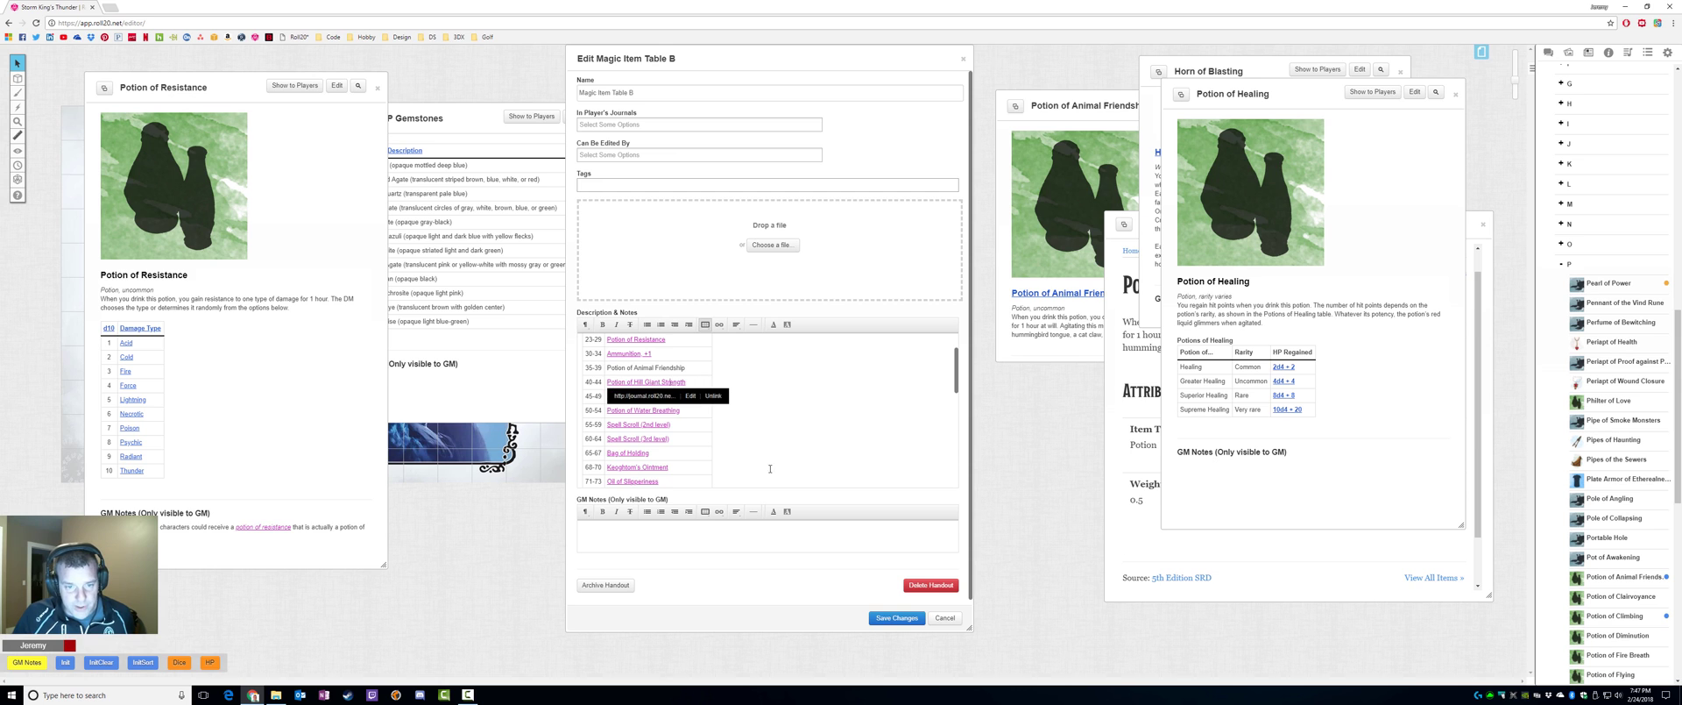
{"action": "left_click", "coordinate": [720, 401]}
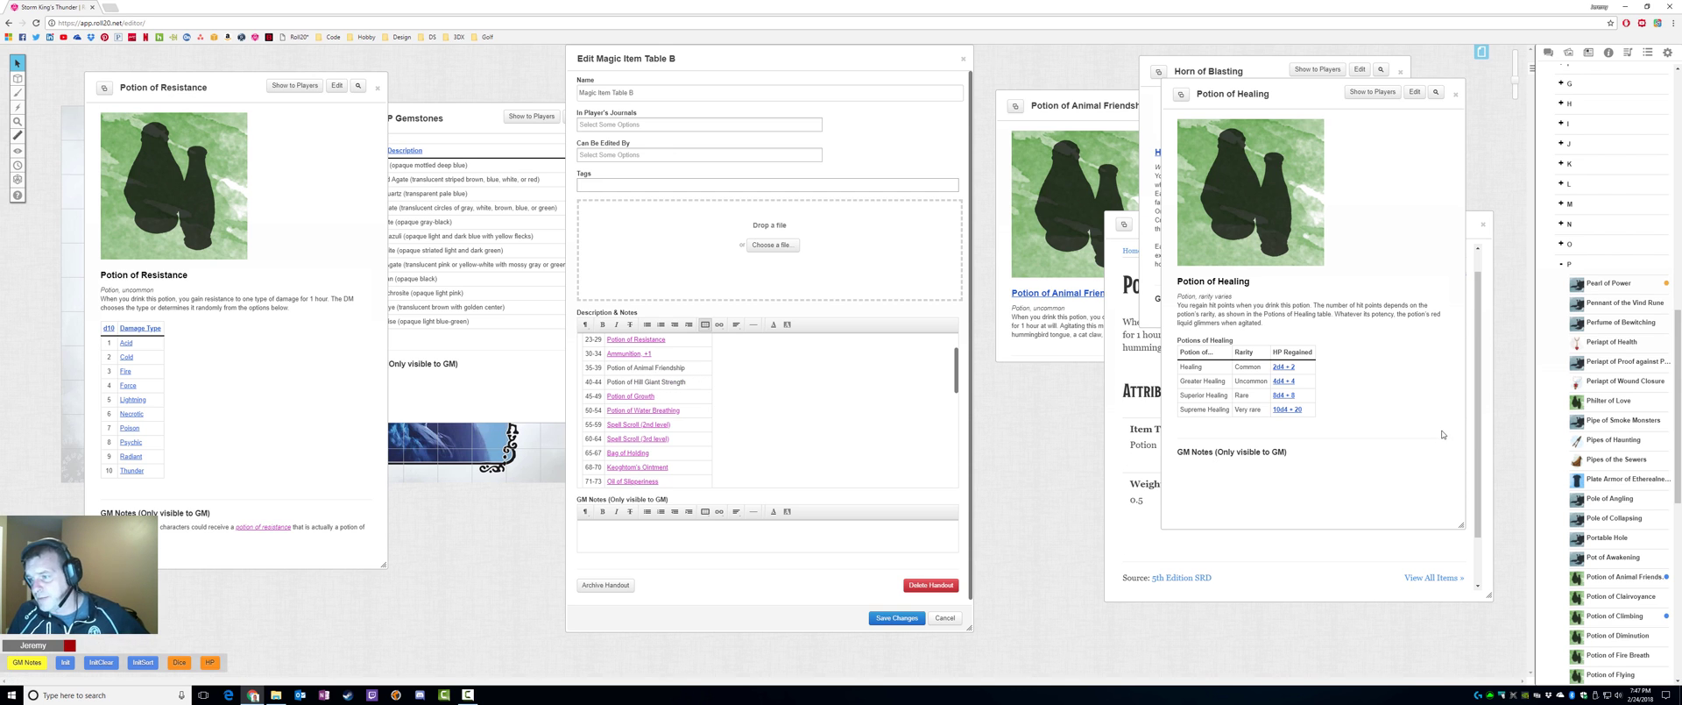
Bring the Potion of Animal Friendship handout forward, view the compendium page its title links to, and close that page.
{"action": "left_click_drag", "start_coordinate": [1614, 596], "coordinate": [1614, 588]}
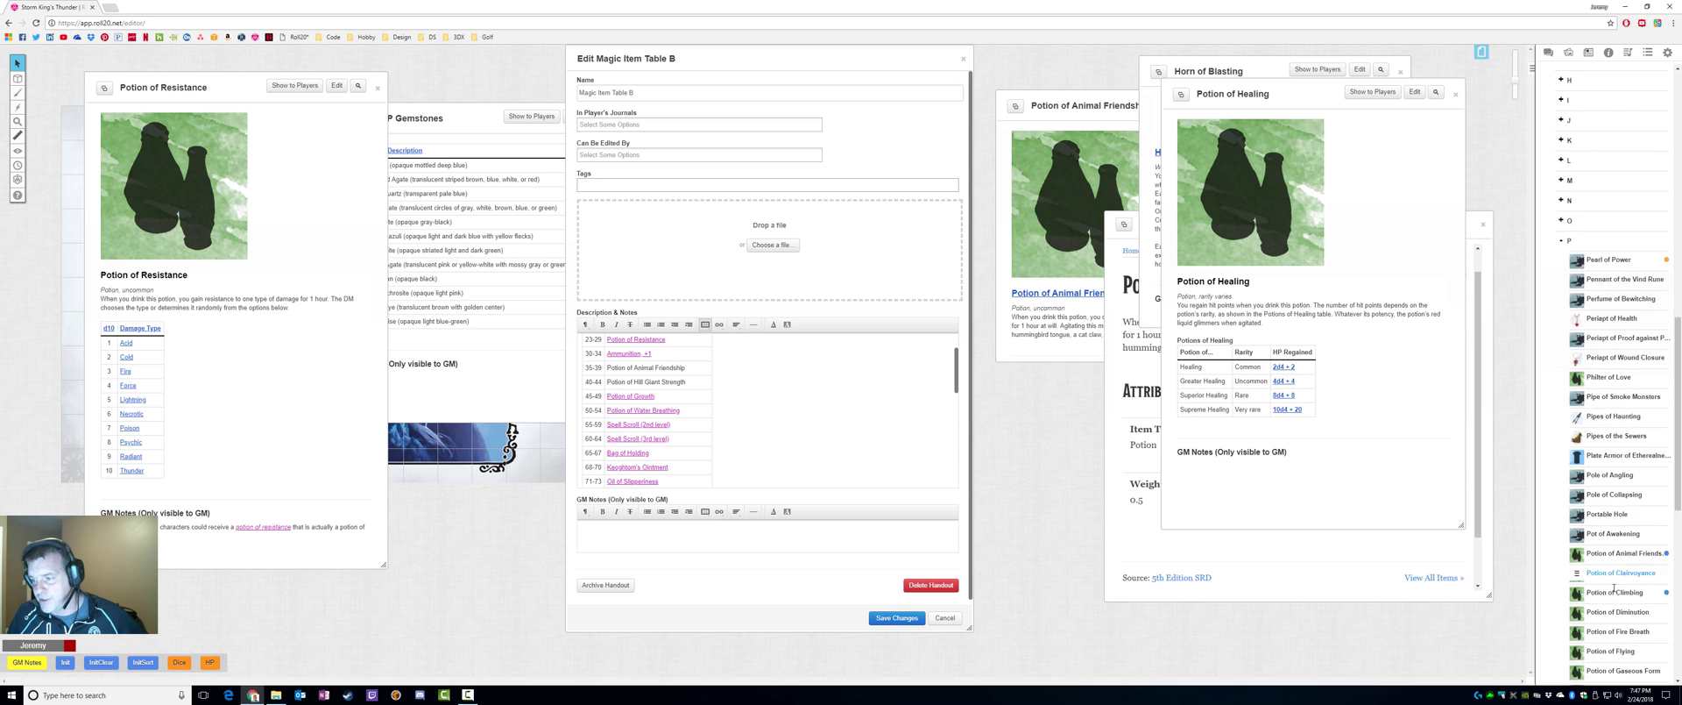
{"action": "scroll", "coordinate": [1615, 588], "scroll_direction": "down", "scroll_amount": 3}
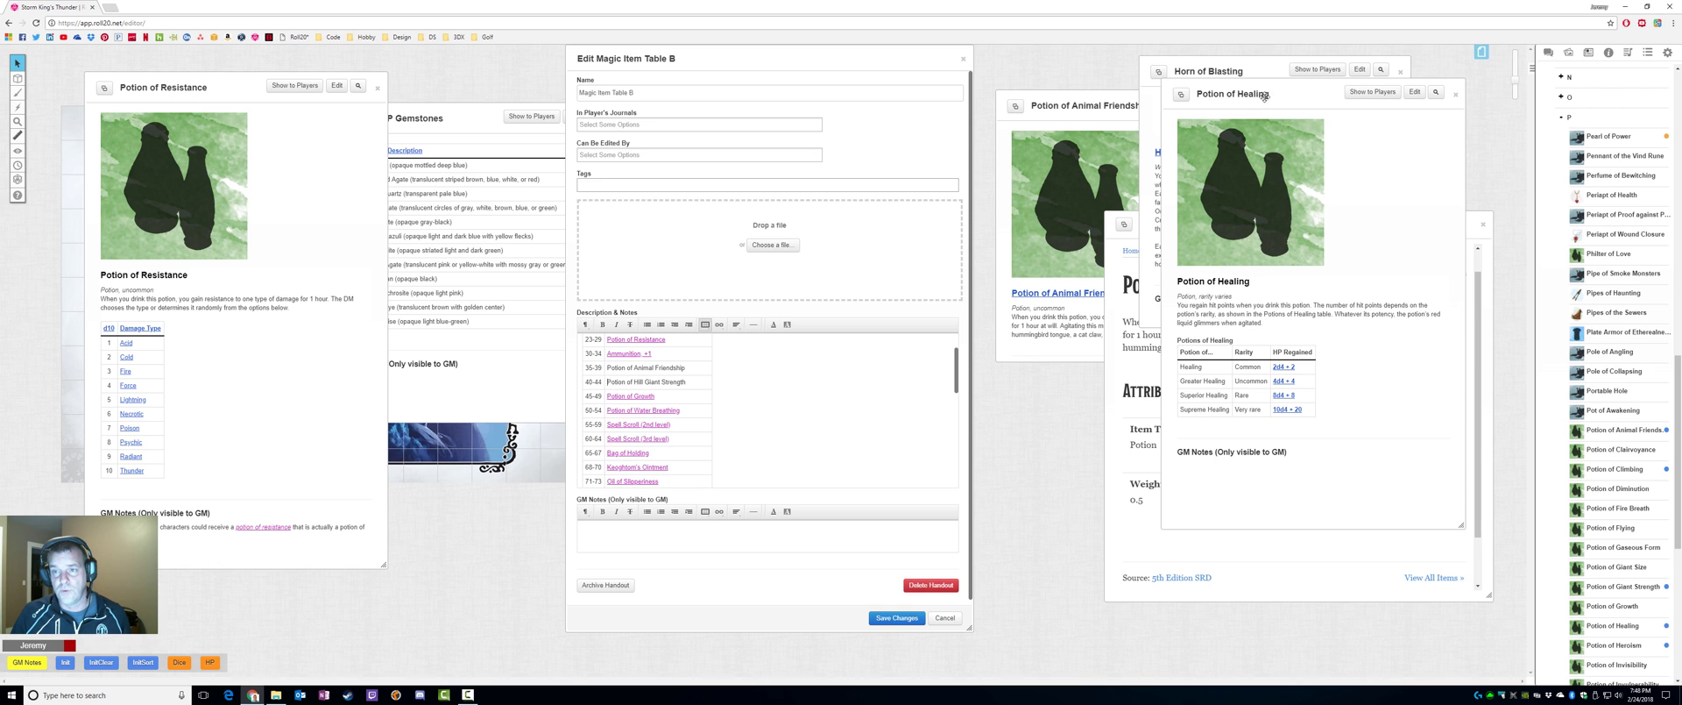
{"action": "mouse_move", "coordinate": [1266, 97]}
{"action": "left_mouse_down"}
{"action": "mouse_move", "coordinate": [1358, 194]}
{"action": "mouse_move", "coordinate": [1220, 201]}
{"action": "left_mouse_up"}
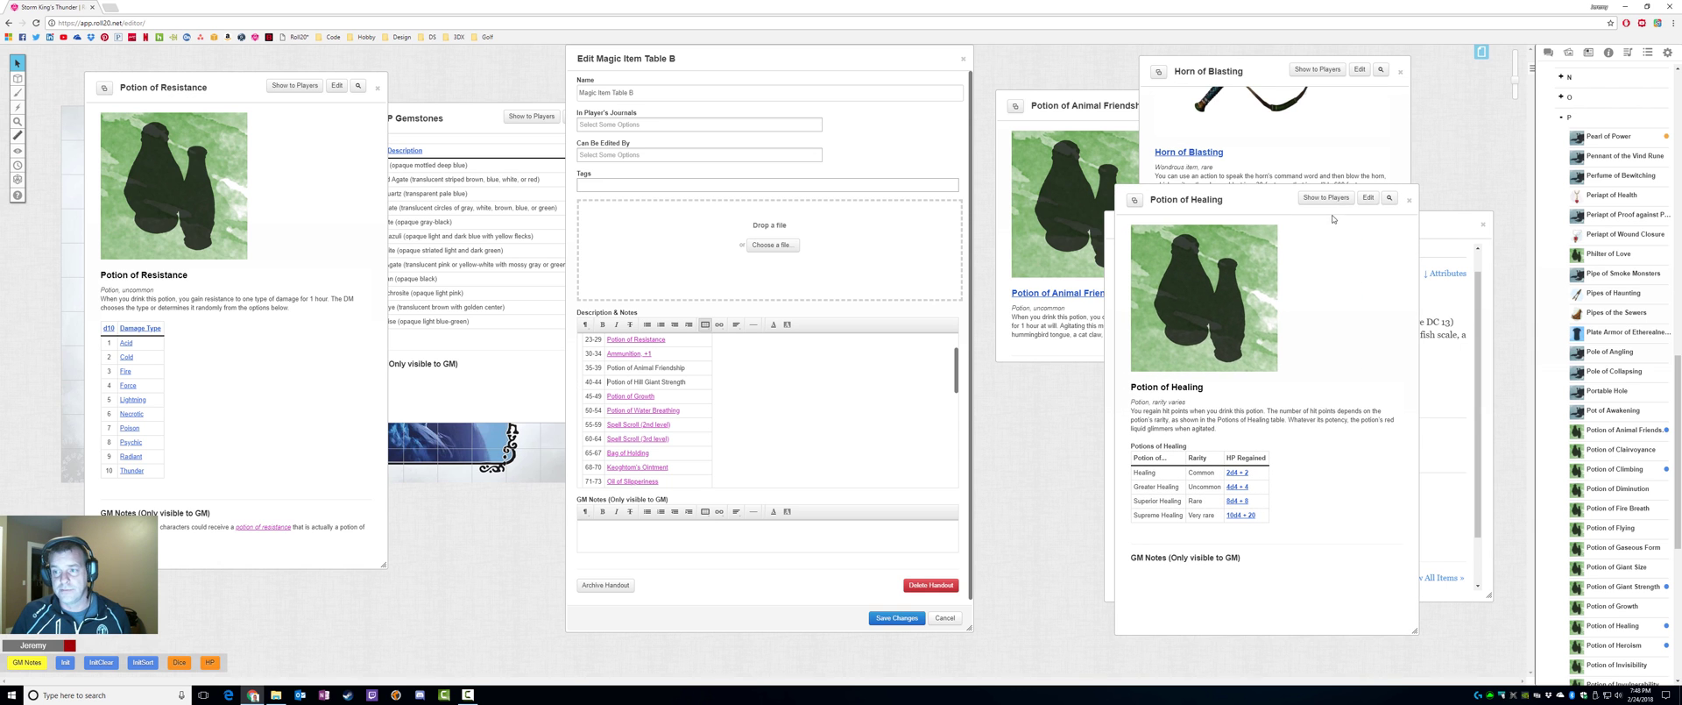
{"action": "left_click", "coordinate": [1111, 105]}
{"action": "left_click", "coordinate": [1102, 295]}
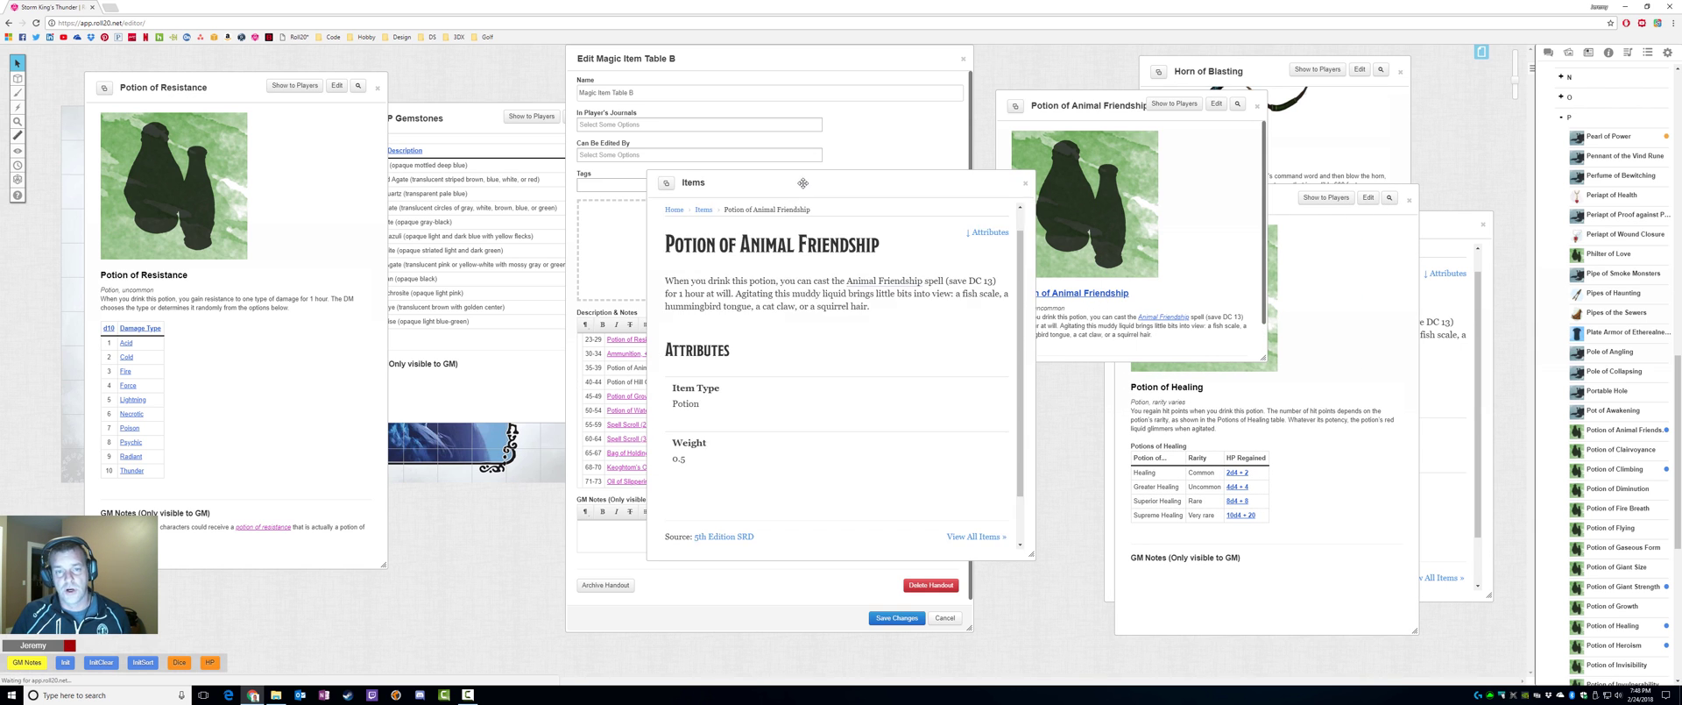
{"action": "left_click_drag", "start_coordinate": [970, 190], "coordinate": [1263, 187]}
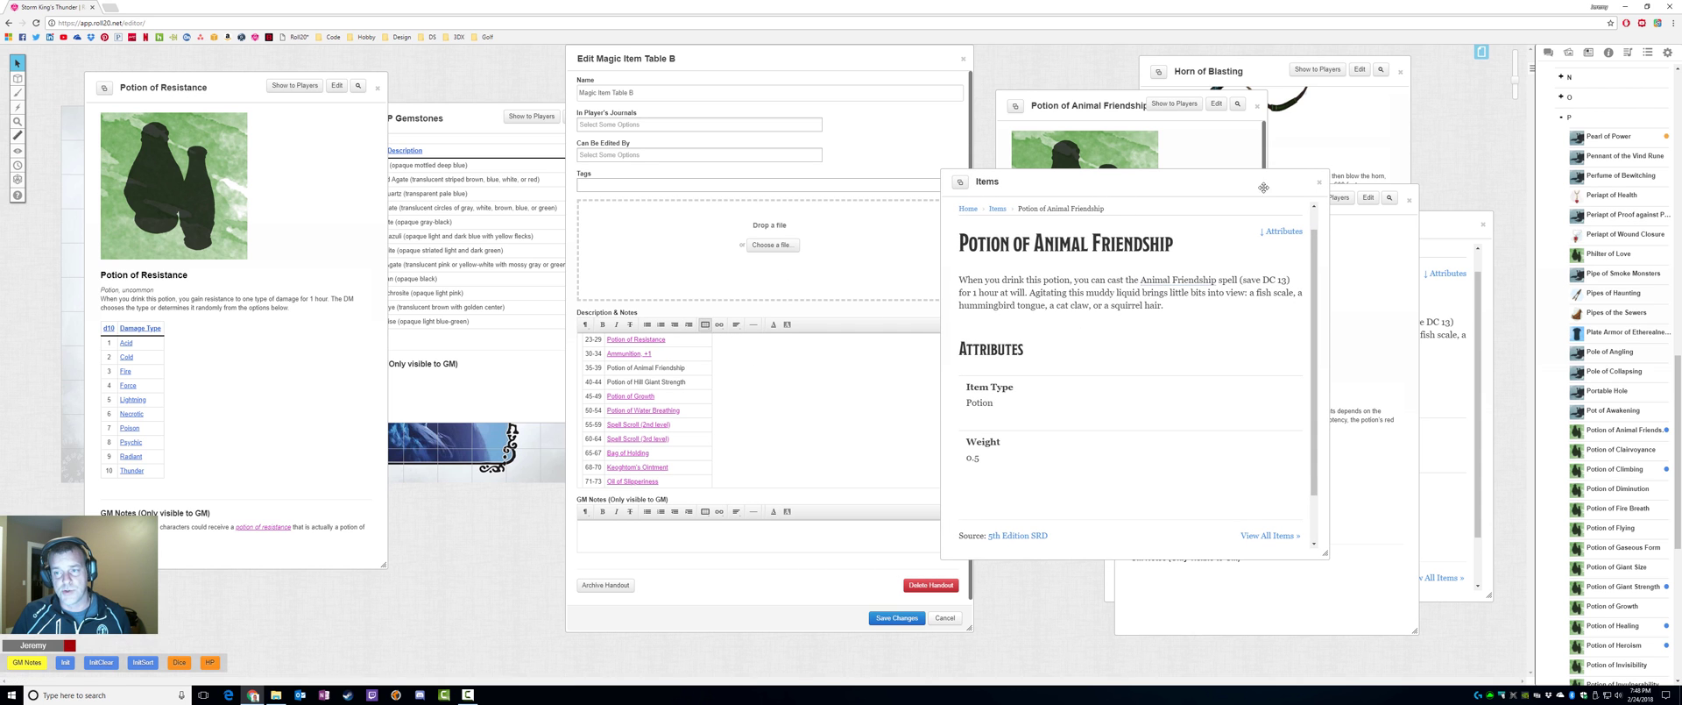
{"action": "left_click", "coordinate": [1319, 182]}
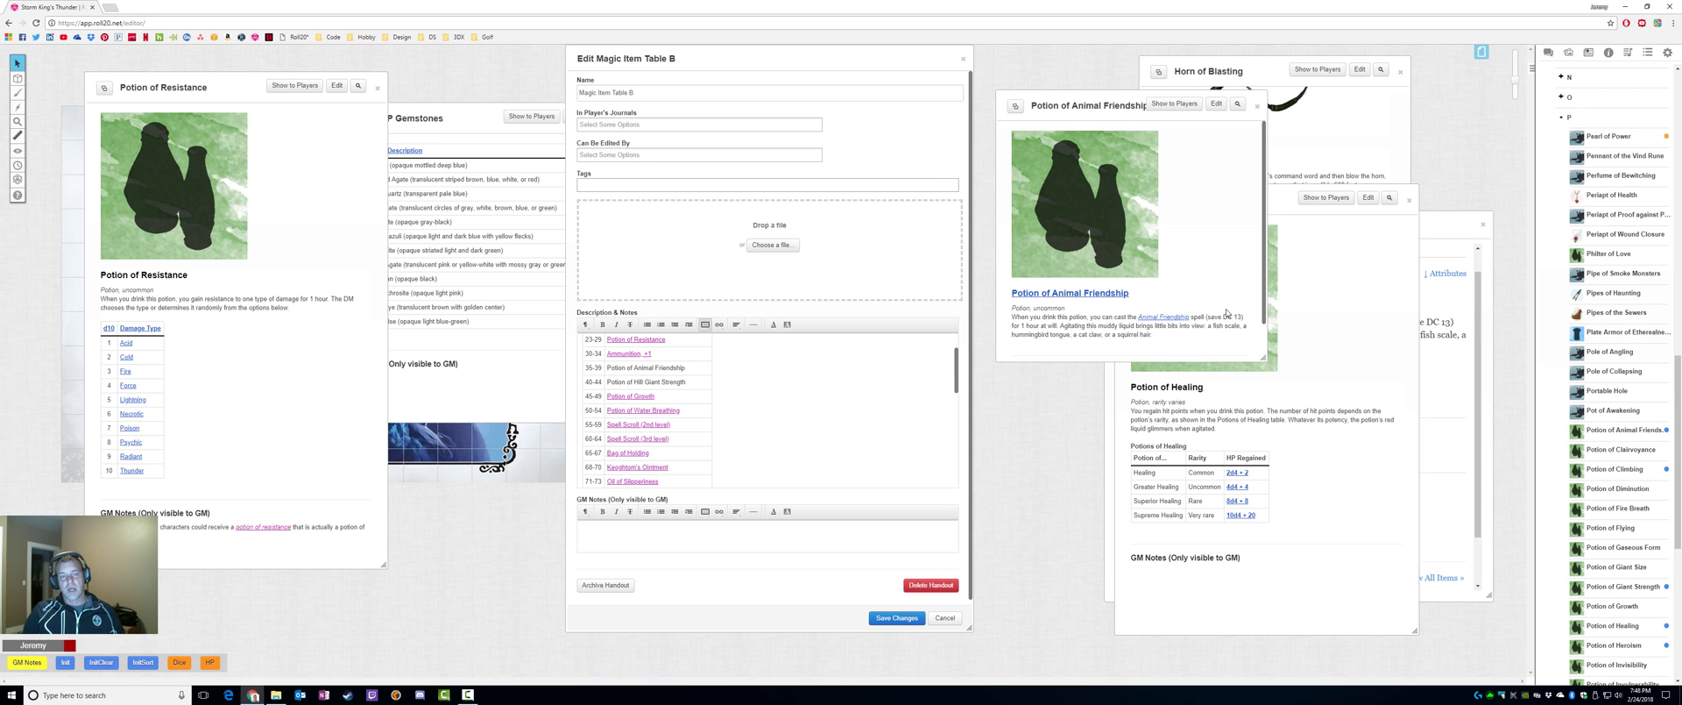
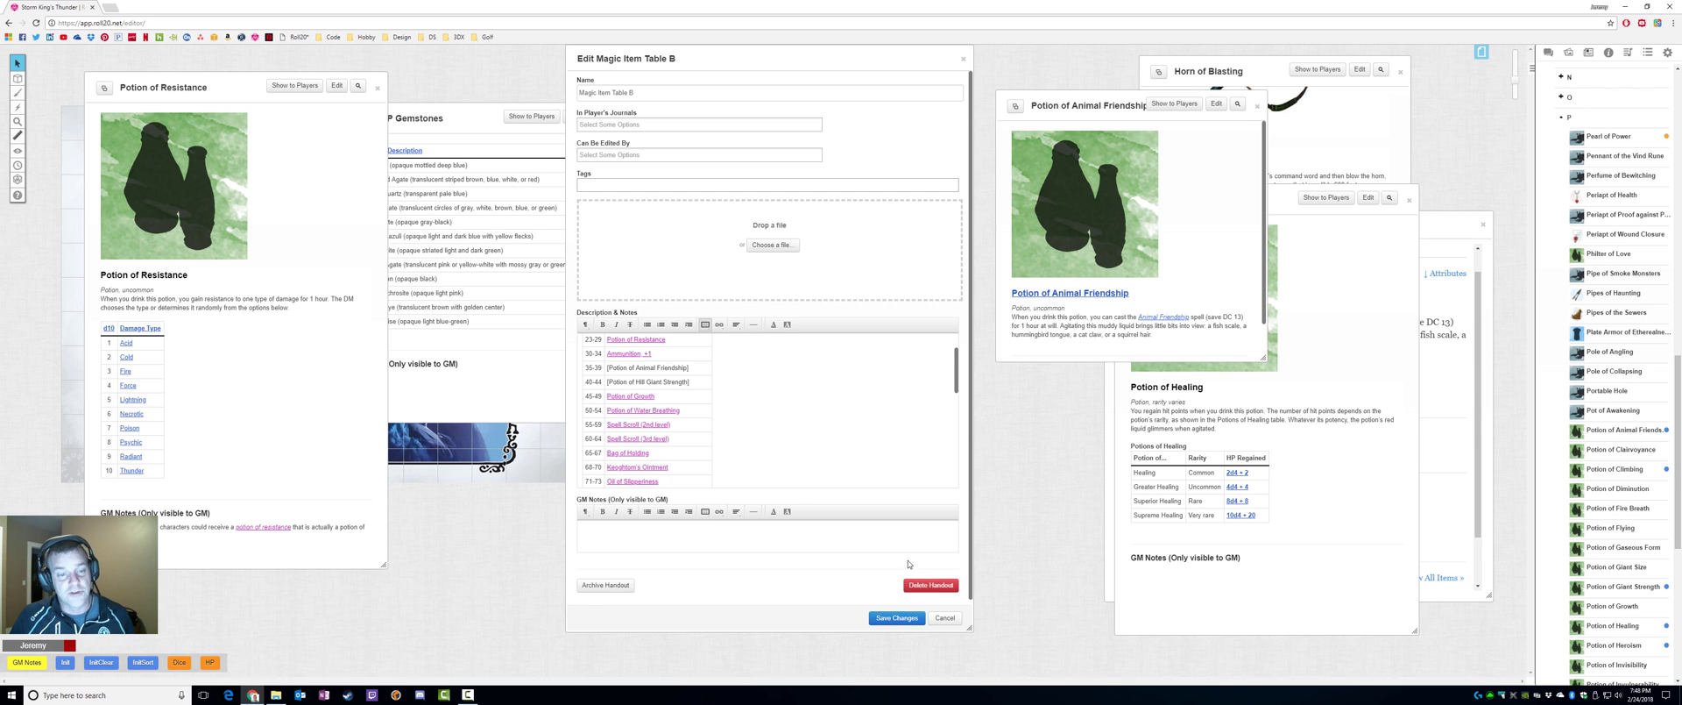
Save Magic Item Table B with both unlinked potion entries in square brackets, and open the Potion of Giant Strength handout beside it.
{"action": "scroll", "coordinate": [1605, 440], "scroll_direction": "down", "scroll_amount": 4}
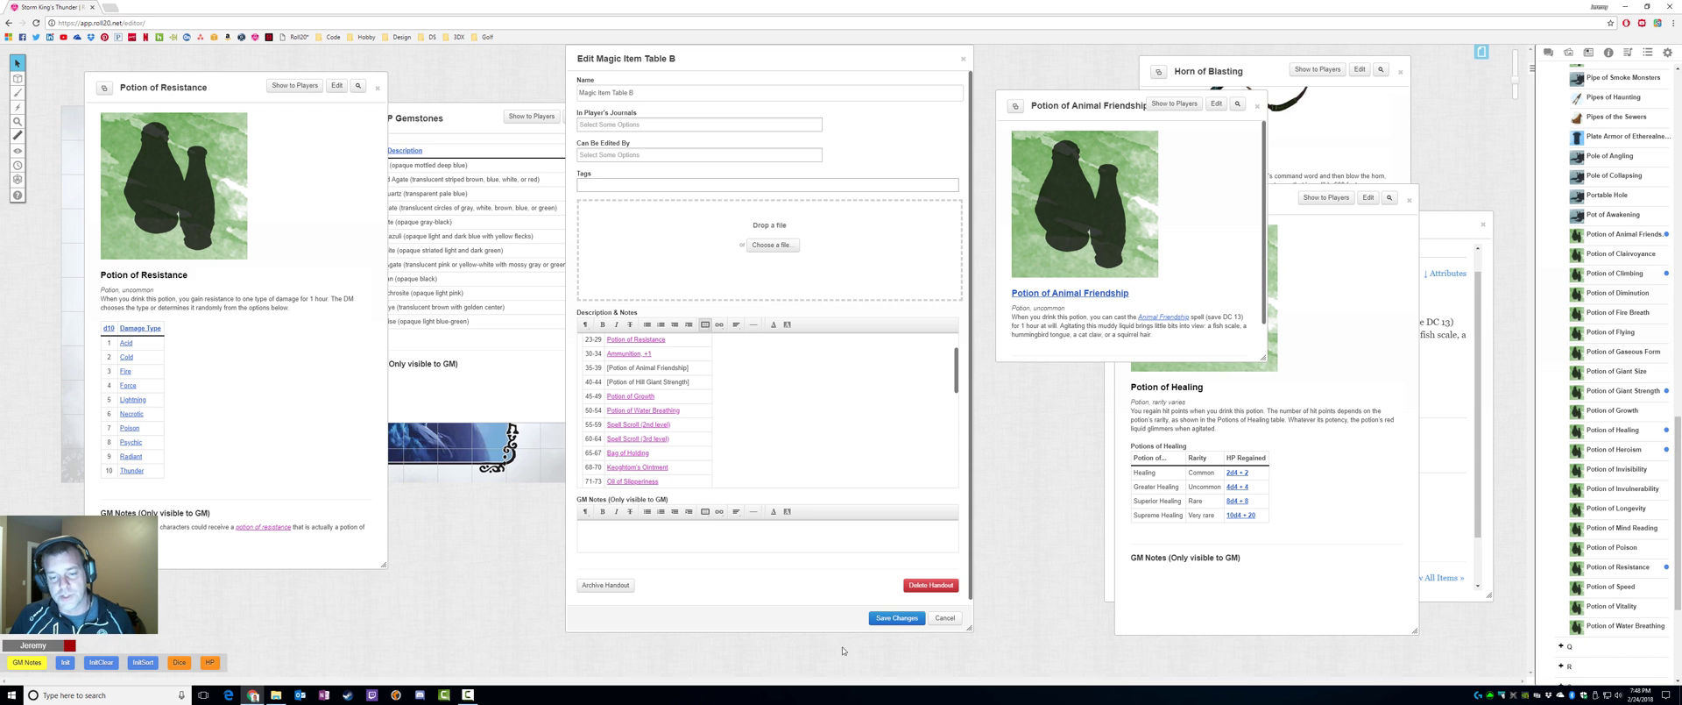
{"action": "left_click", "coordinate": [897, 617]}
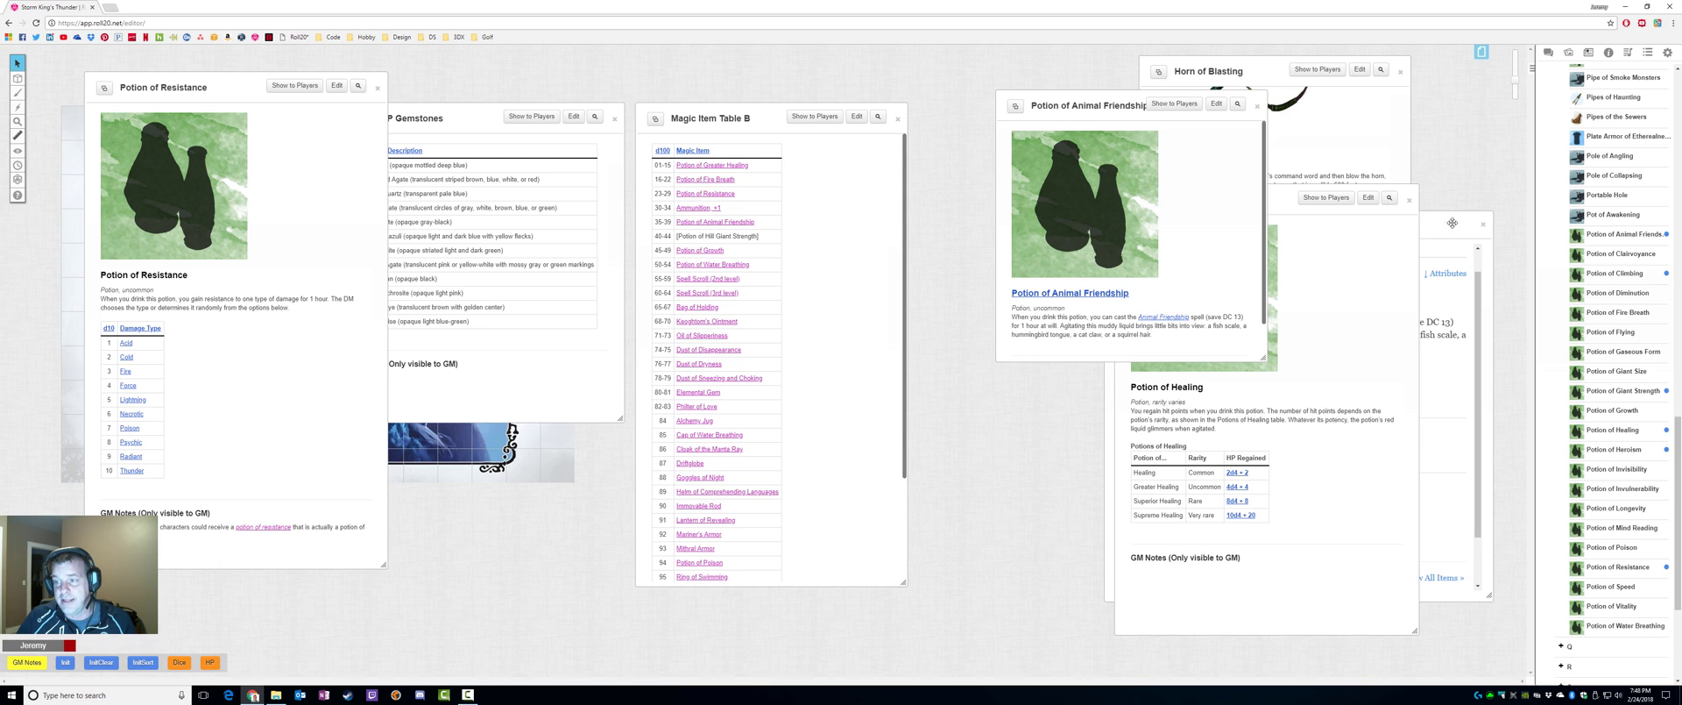
{"action": "left_click", "coordinate": [1621, 391]}
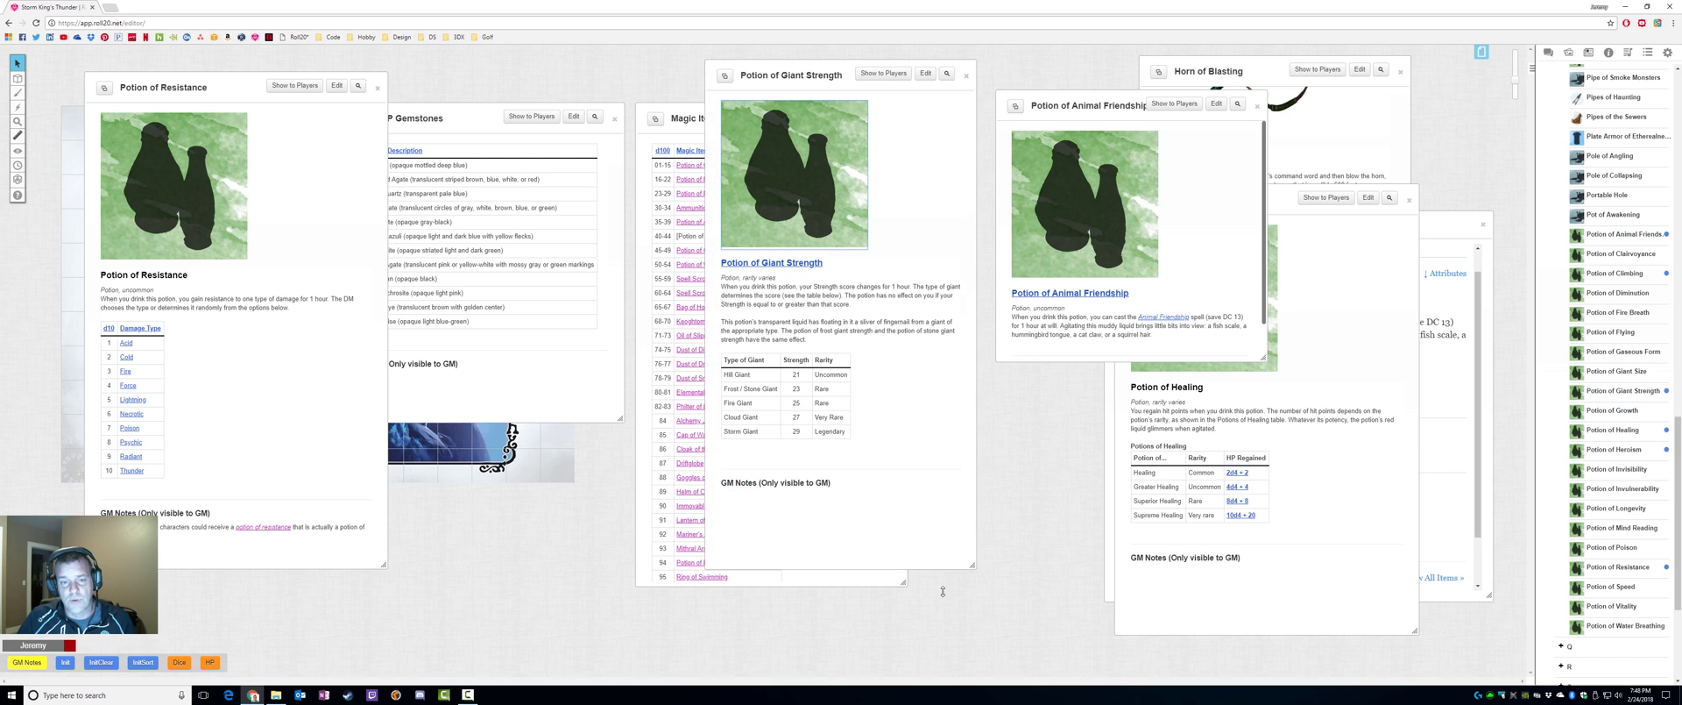
{"action": "left_click_drag", "start_coordinate": [819, 64], "coordinate": [1214, 68]}
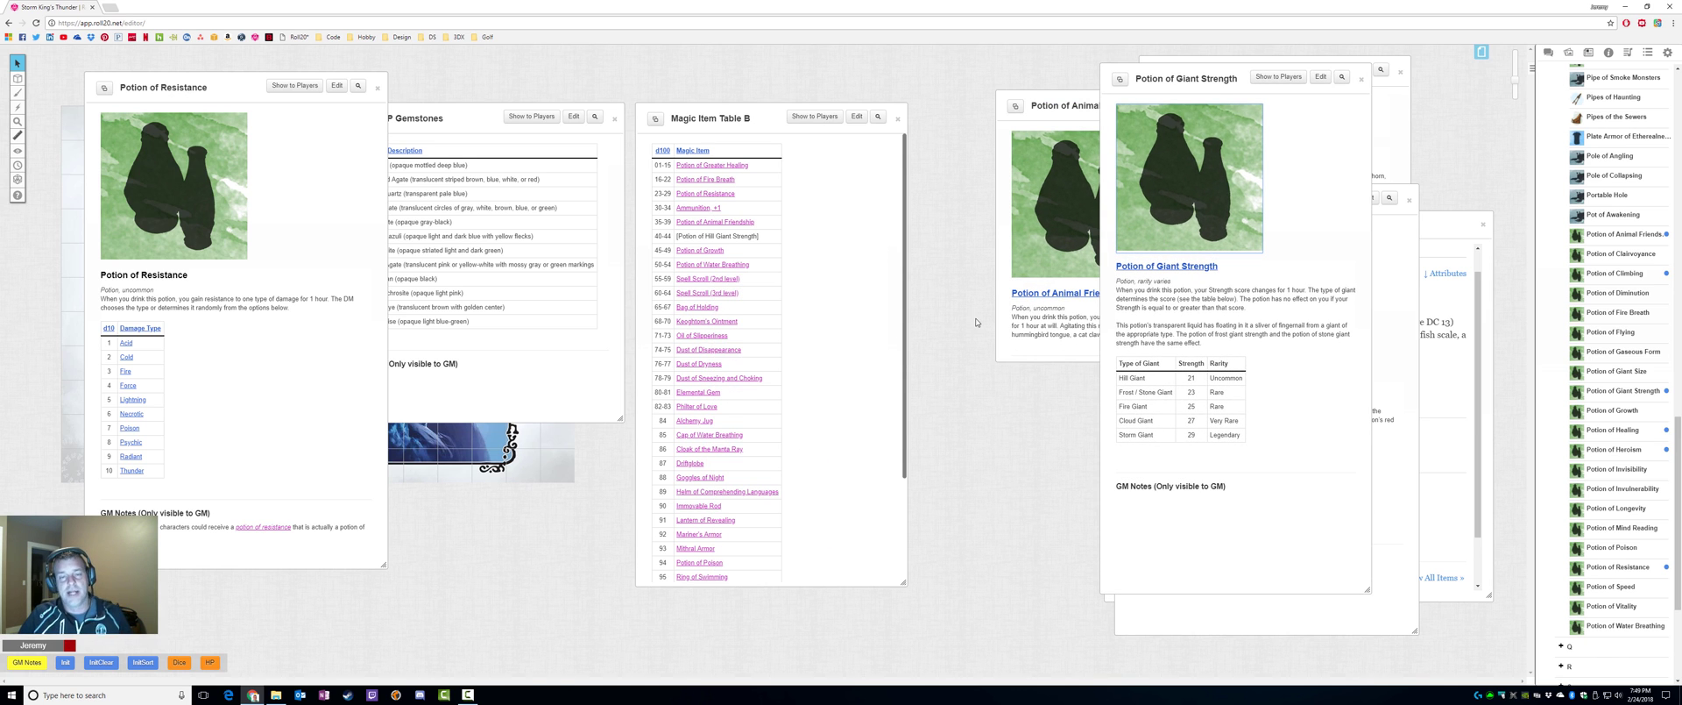
Change the 40-44 entry of Magic Item Table B to [Potion of Giant Strength] so it matches the handout name, and save.
{"action": "left_click", "coordinate": [858, 117]}
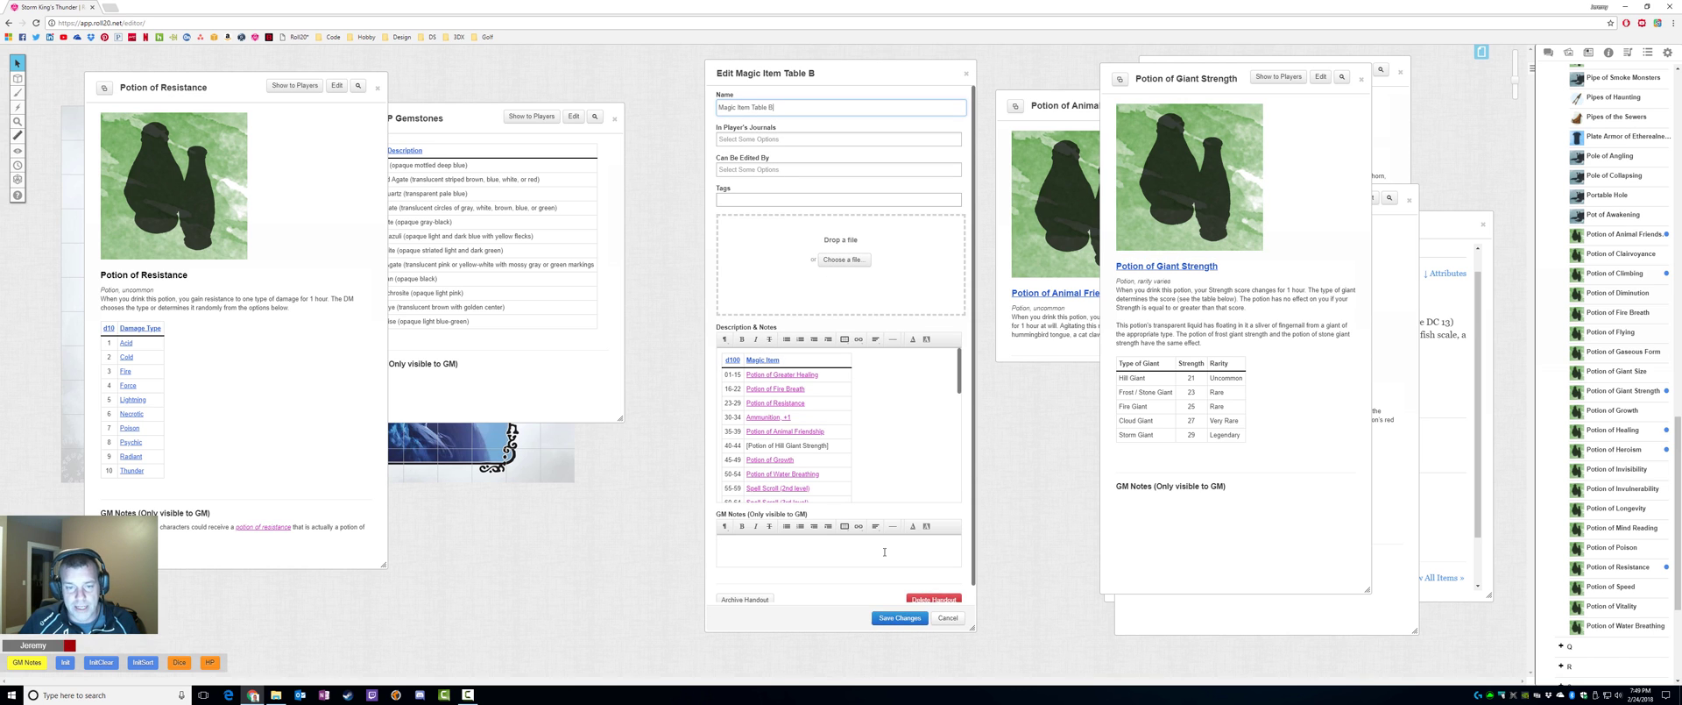
{"action": "double_click", "coordinate": [777, 446]}
{"action": "key", "text": "Delete"}
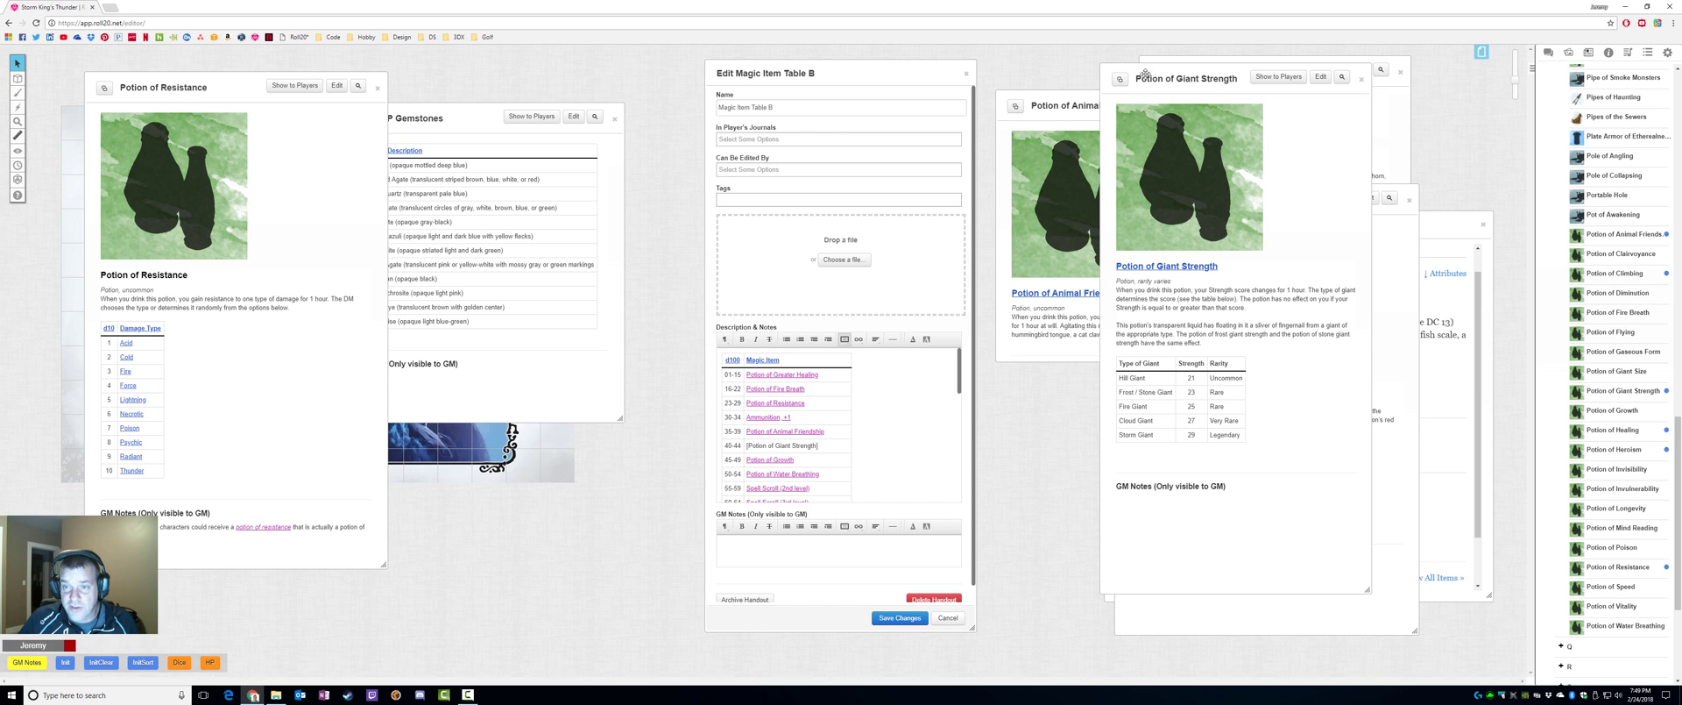
{"action": "left_click", "coordinate": [897, 617]}
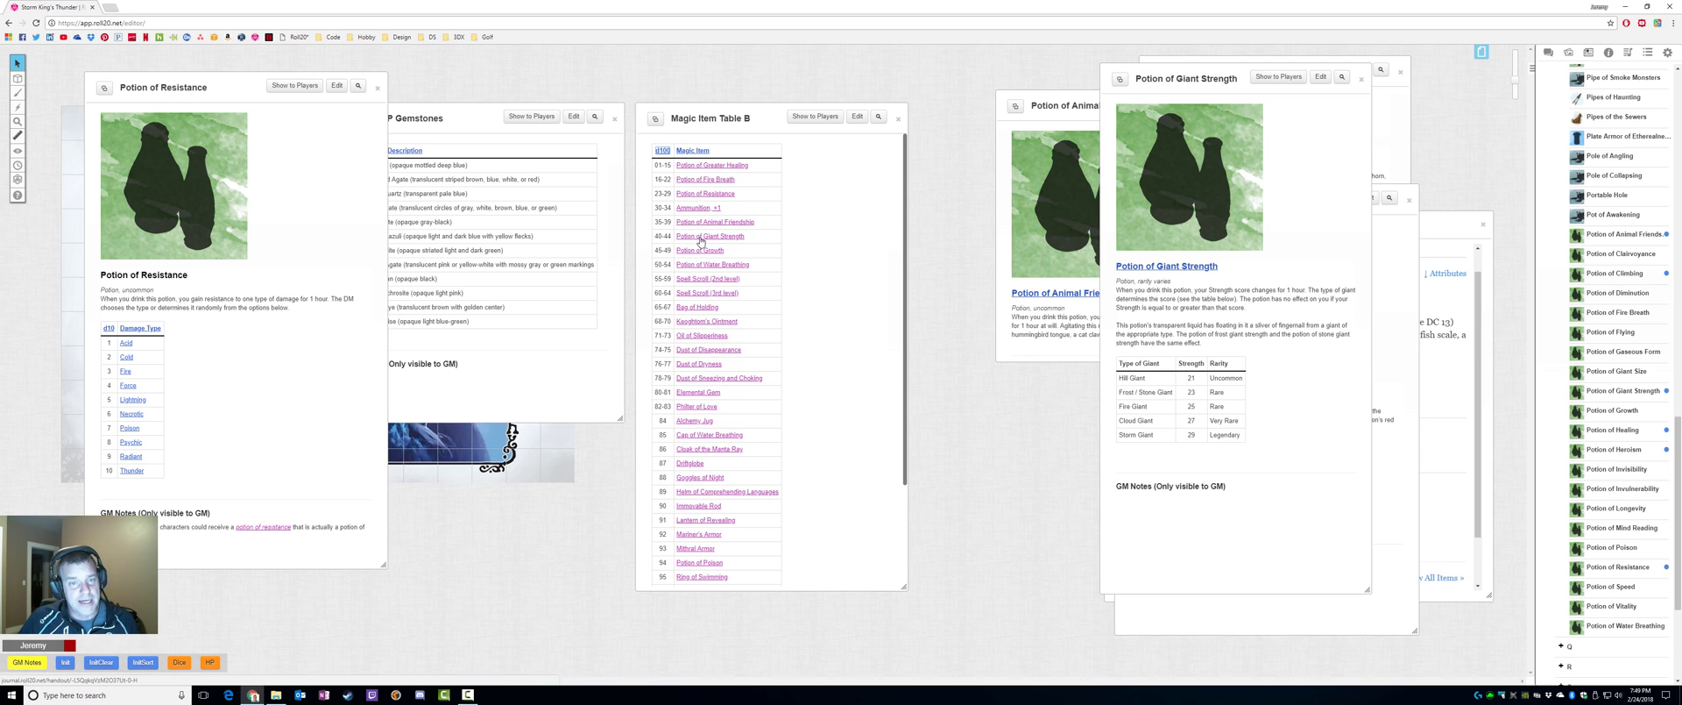
Reopen Magic Item Table B for editing and insert "Hill" into the linked text so it reads Potion of Hill Giant Strength.
{"action": "left_click", "coordinate": [855, 121]}
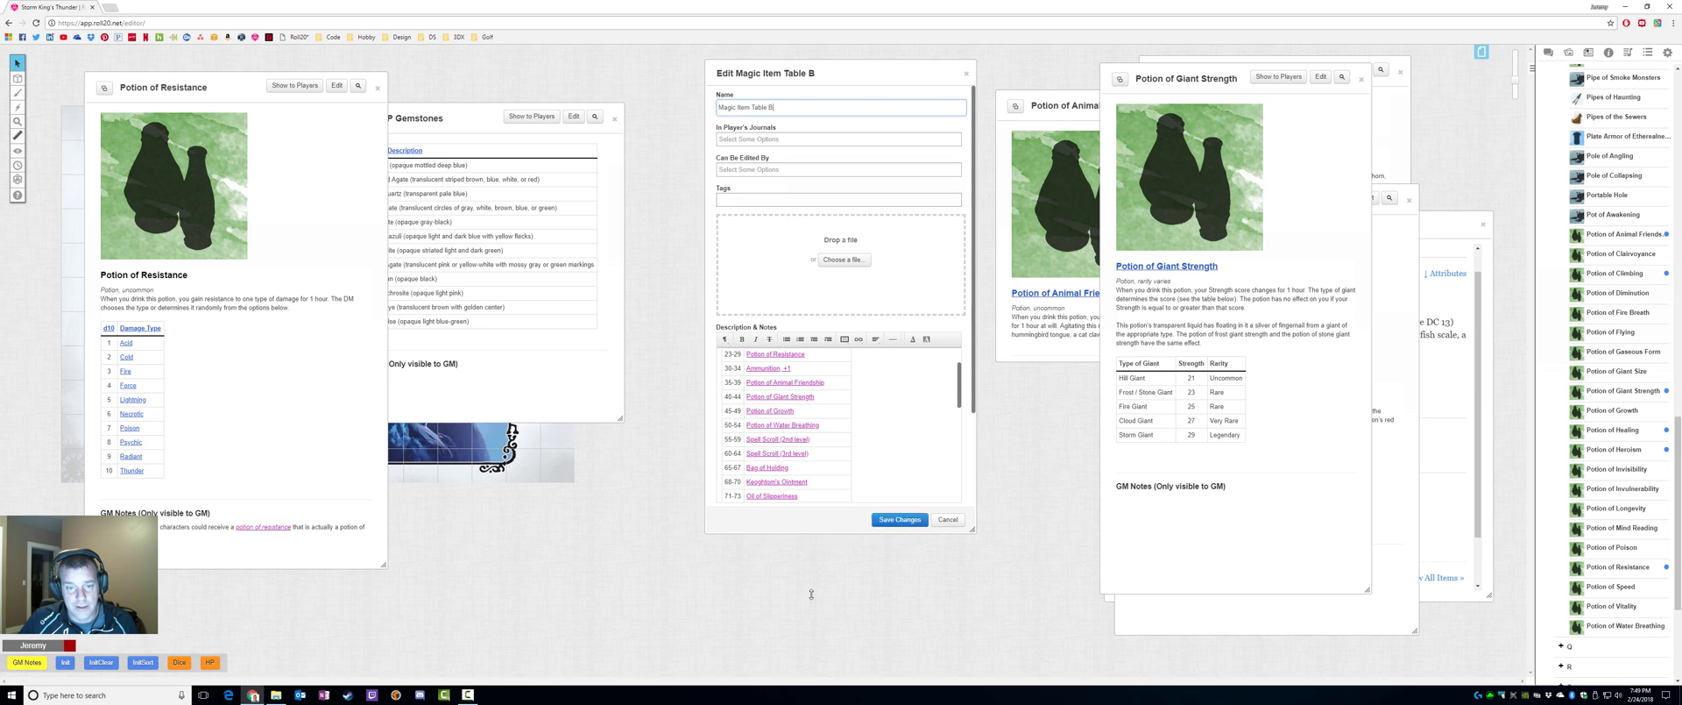
{"action": "left_click", "coordinate": [775, 399]}
{"action": "type", "text": "Hi"}
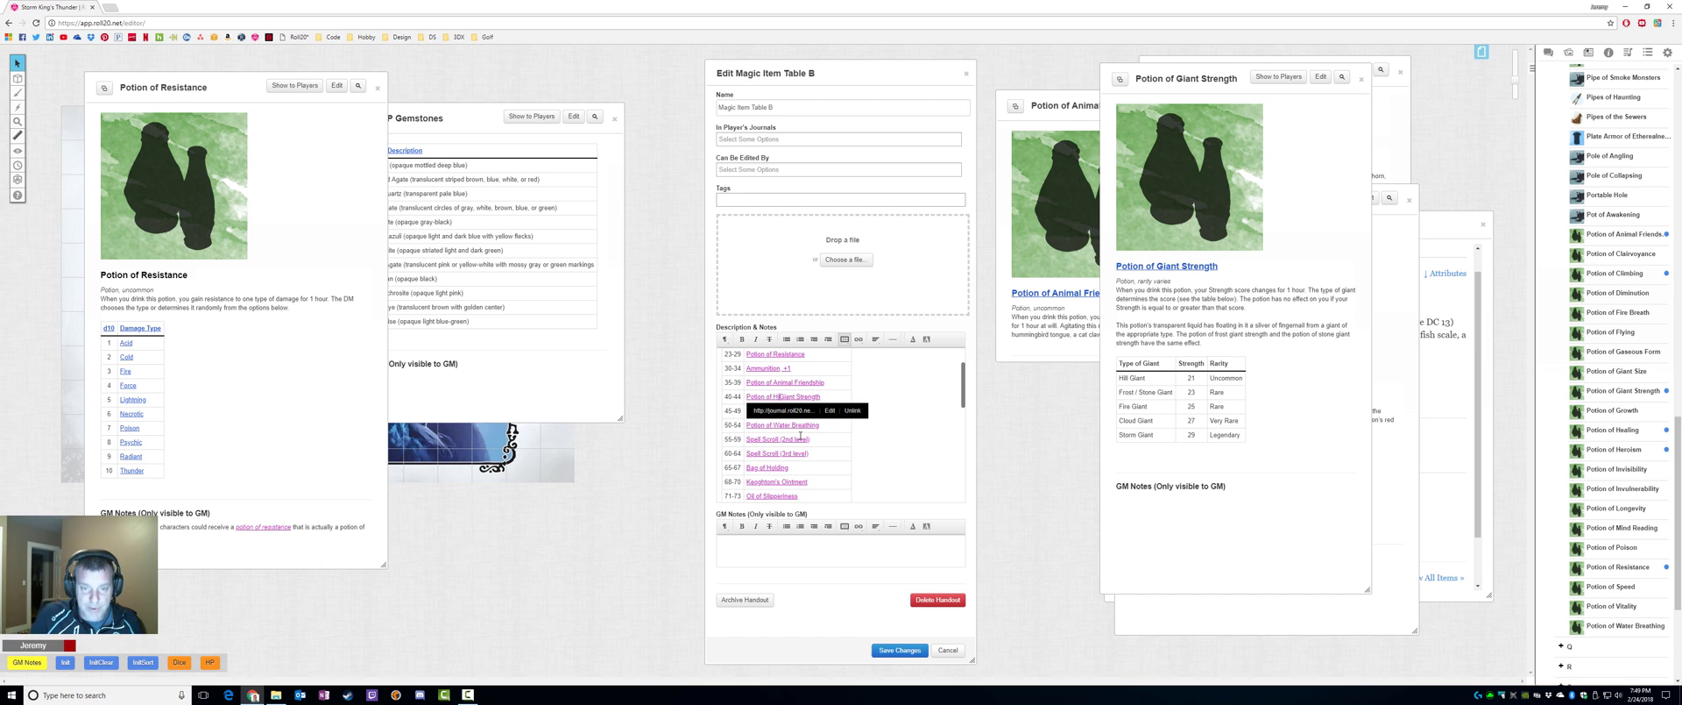
{"action": "type", "text": "ll"}
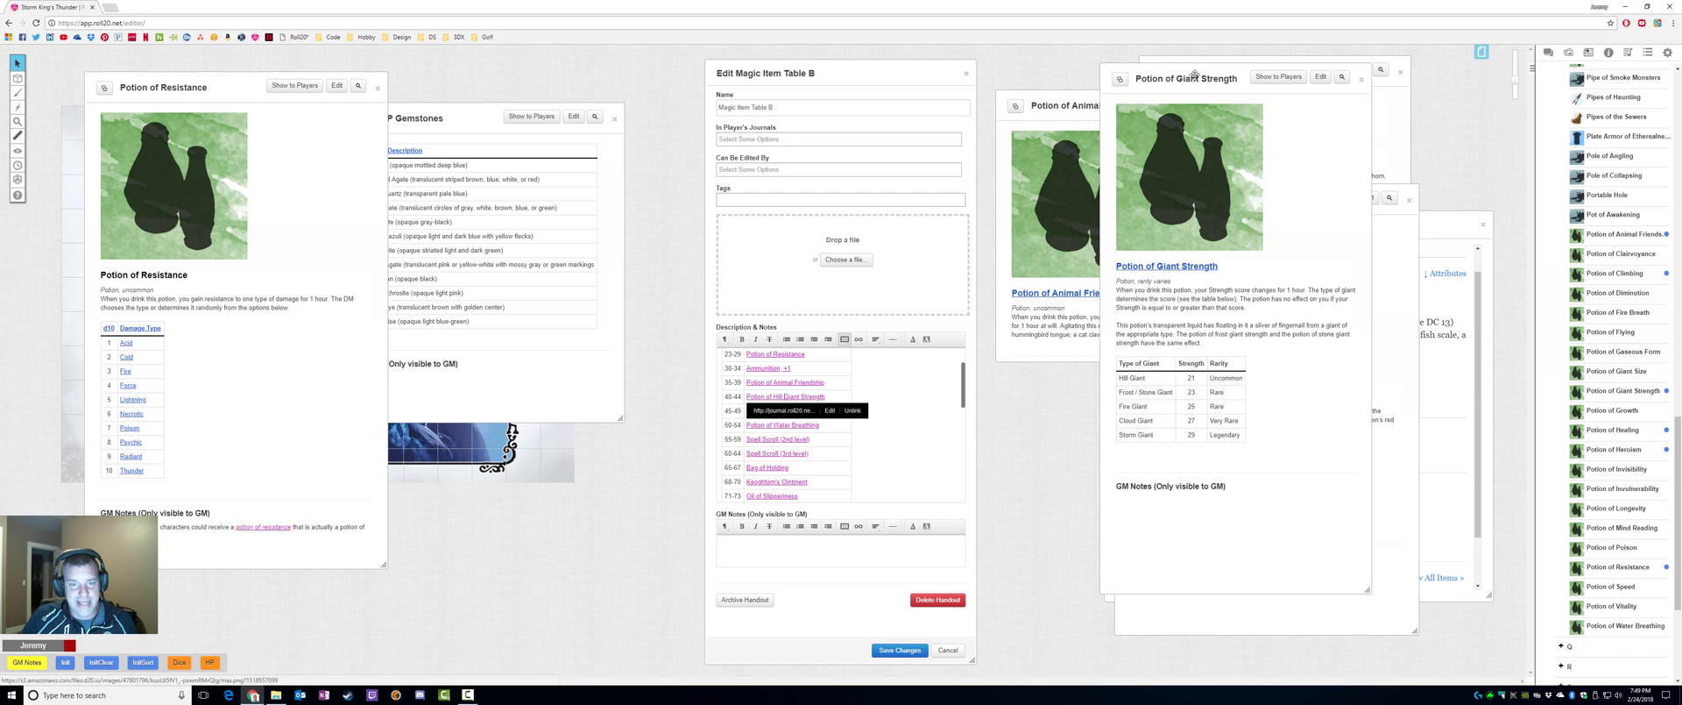
Copy the link address of the Potion of Hill Giant Strength entry and unlink the entry.
{"action": "left_click", "coordinate": [835, 386]}
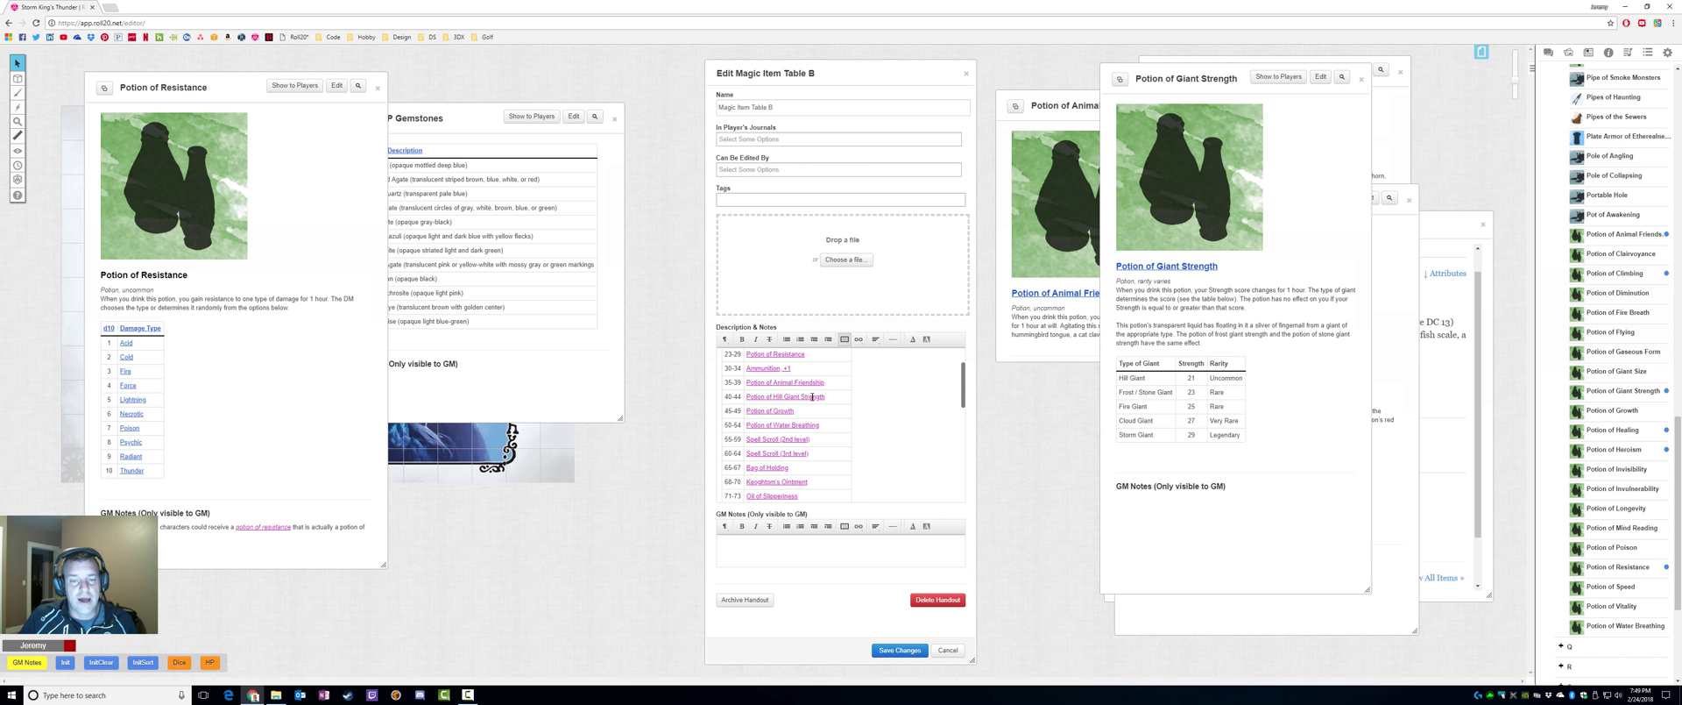
{"action": "right_click", "coordinate": [812, 397]}
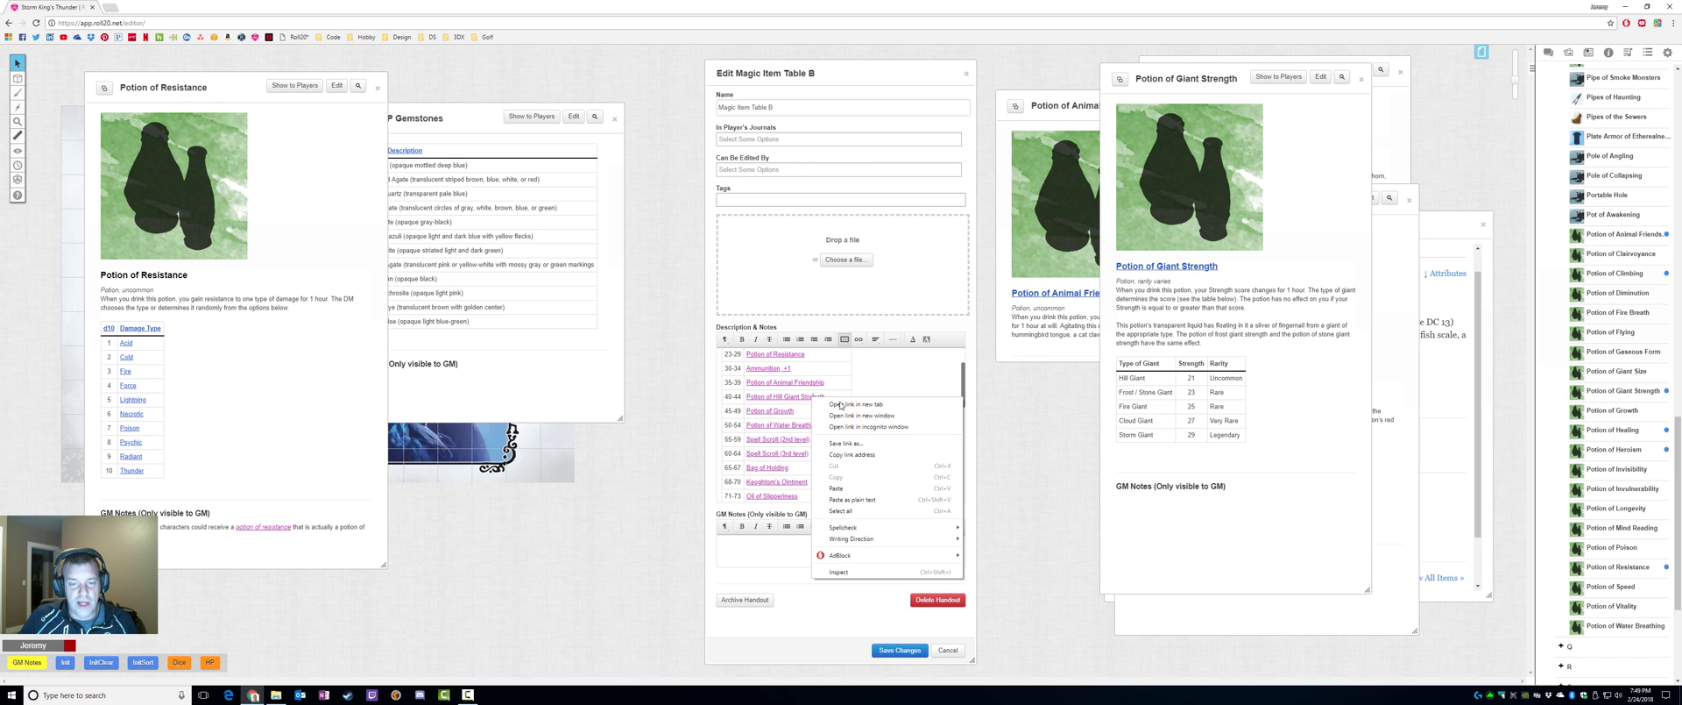
{"action": "left_click", "coordinate": [851, 455]}
{"action": "left_click_drag", "start_coordinate": [831, 397], "coordinate": [745, 399]}
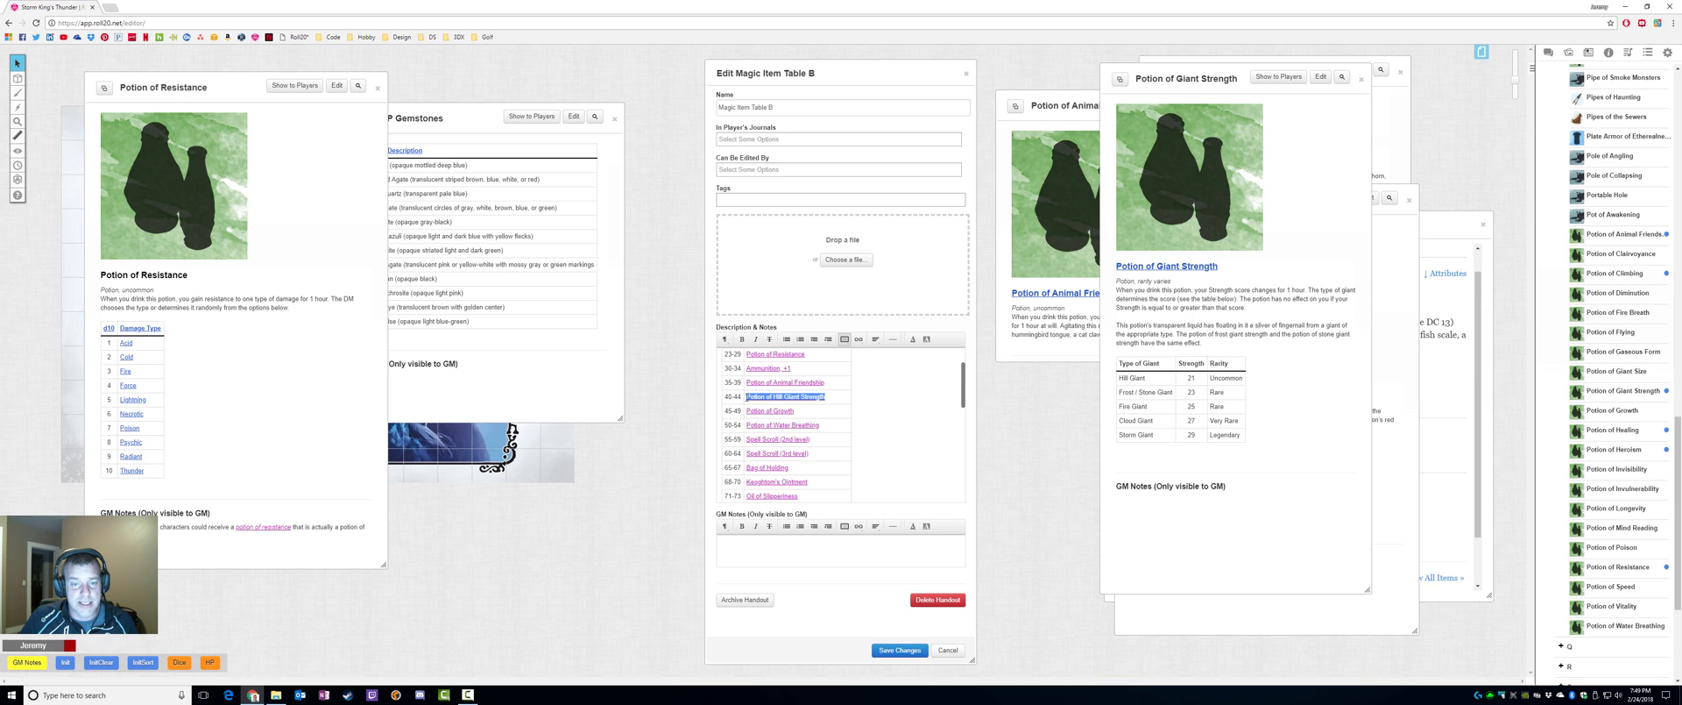
{"action": "left_click", "coordinate": [812, 397]}
{"action": "left_click", "coordinate": [855, 411]}
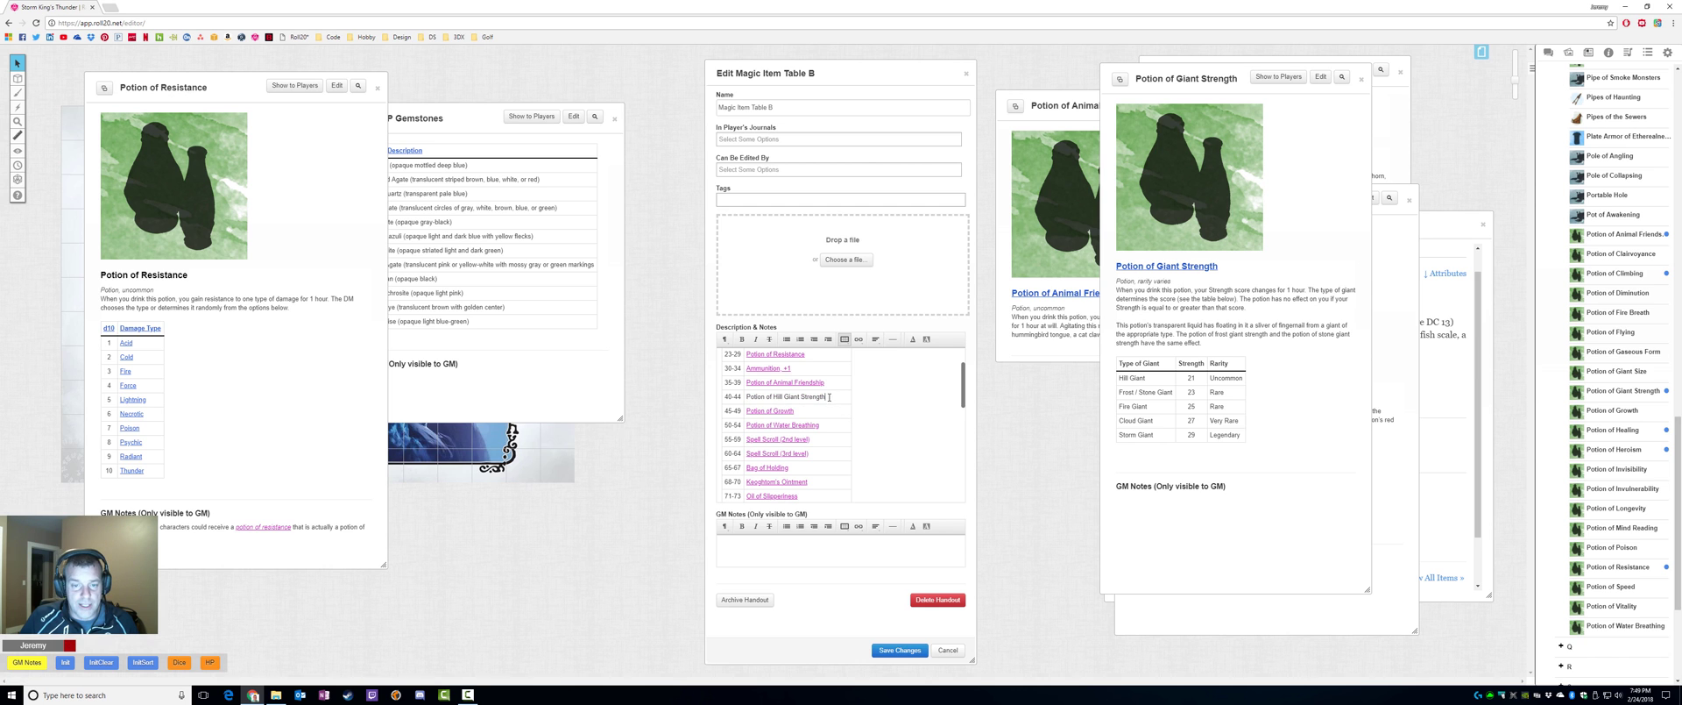
Insert a link on the Potion of Hill Giant Strength text using the copied journal handout address.
{"action": "left_click_drag", "start_coordinate": [829, 397], "coordinate": [746, 397]}
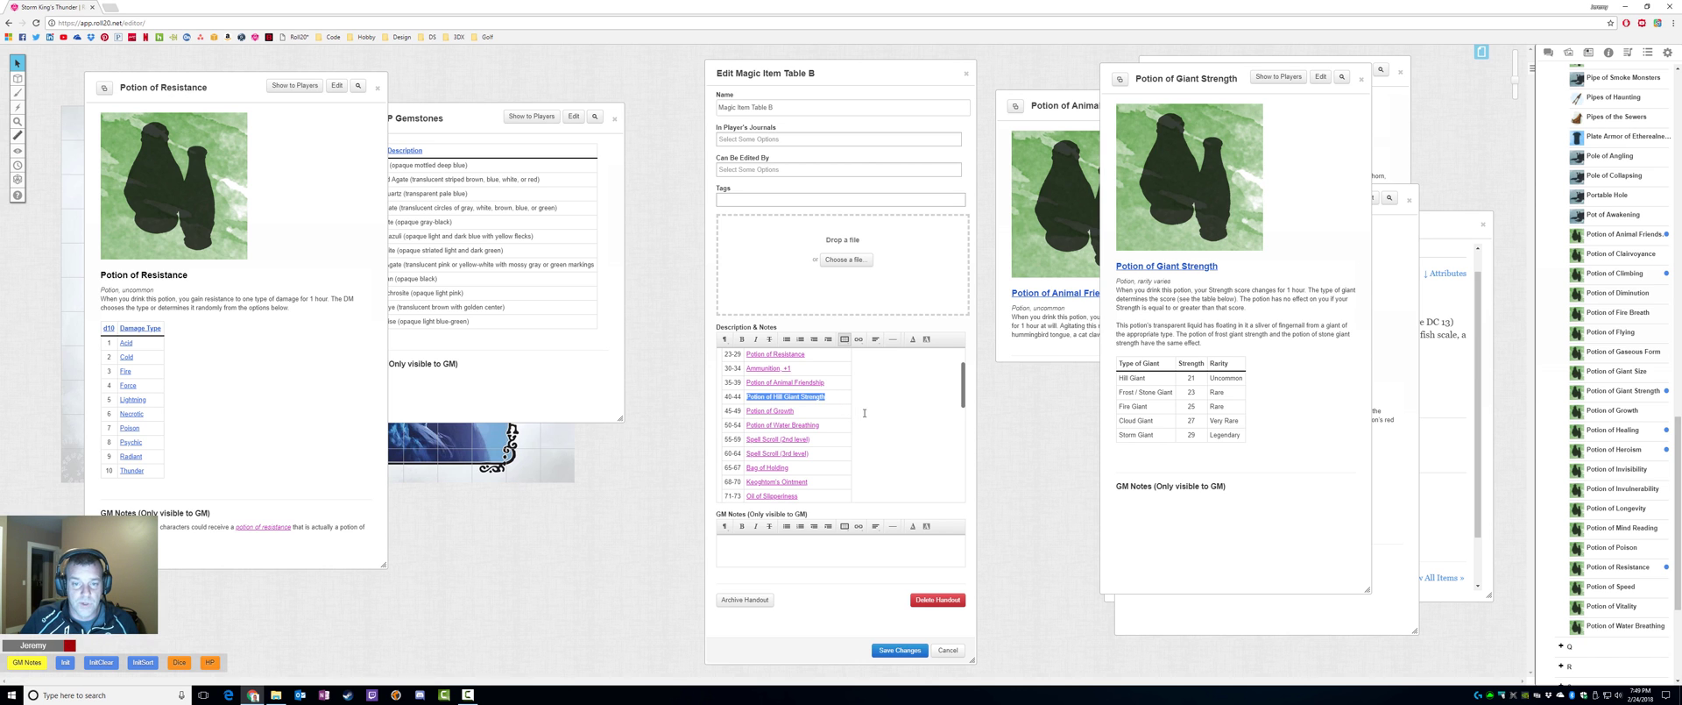
{"action": "left_click", "coordinate": [858, 339]}
{"action": "left_click", "coordinate": [872, 360]}
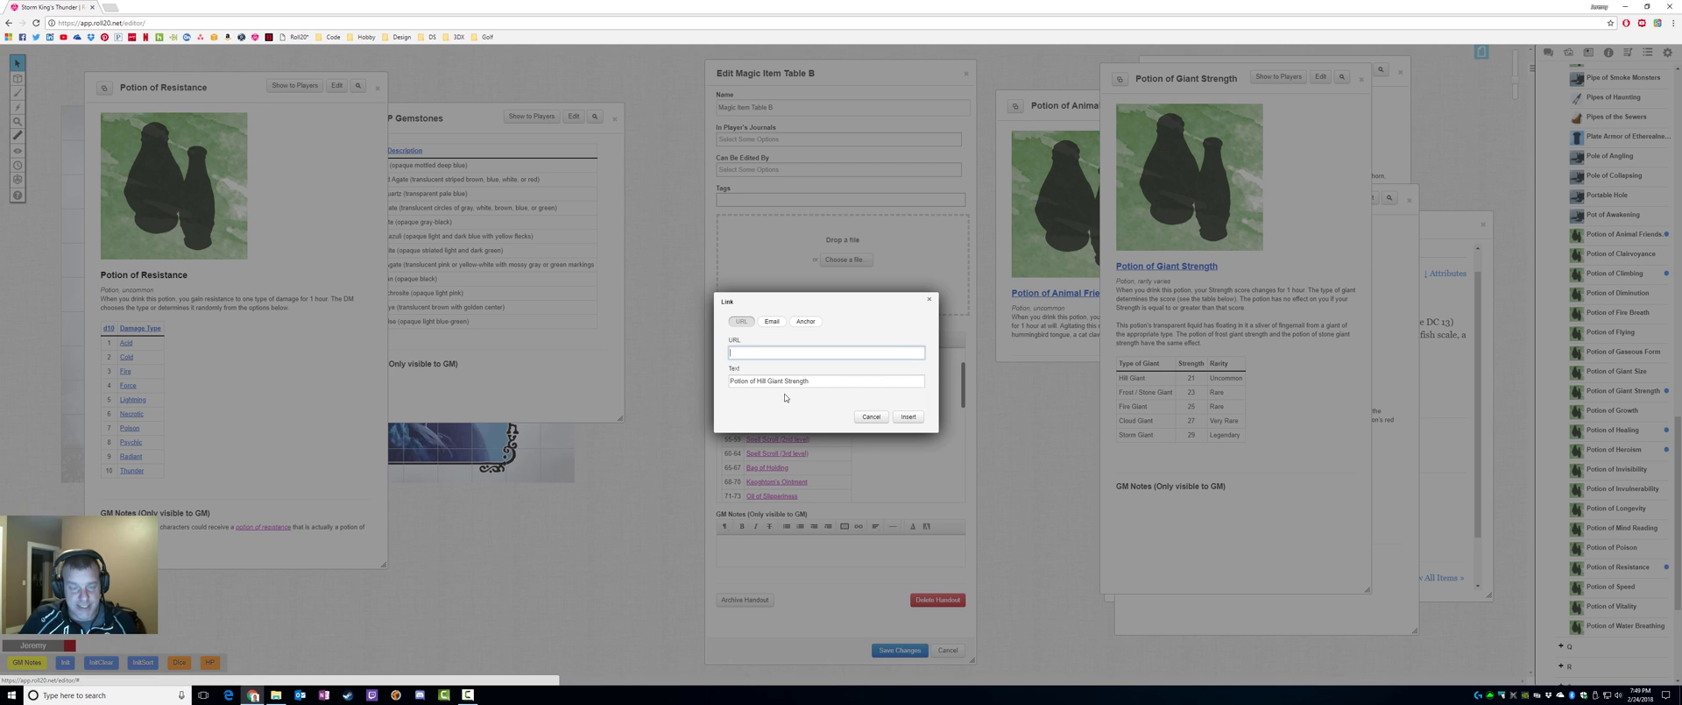
{"action": "type", "text": "http://journal.roll20.net/handout/-L5QqkqVzM2O37Ut-0-H"}
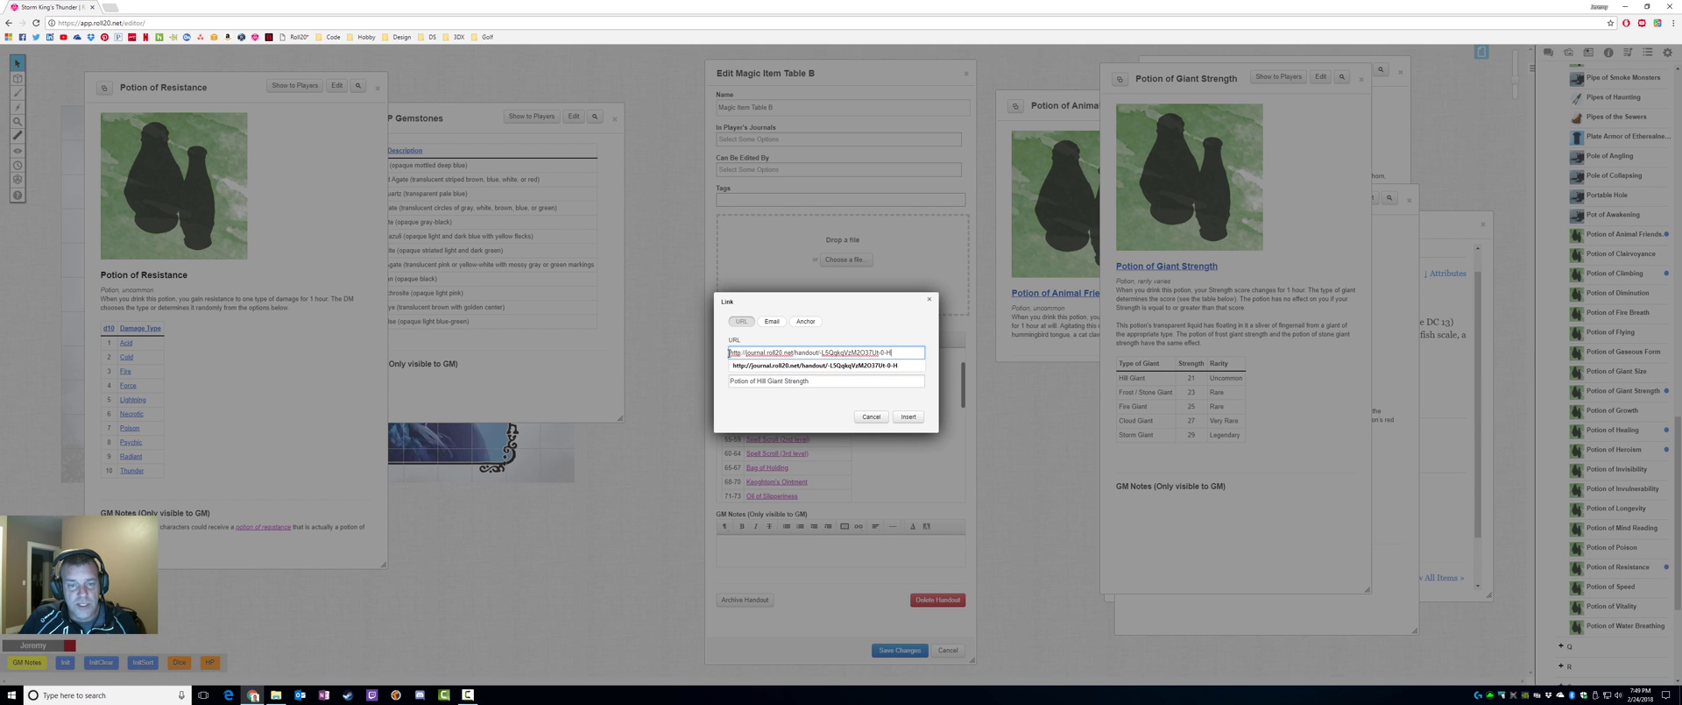
{"action": "left_click", "coordinate": [902, 350]}
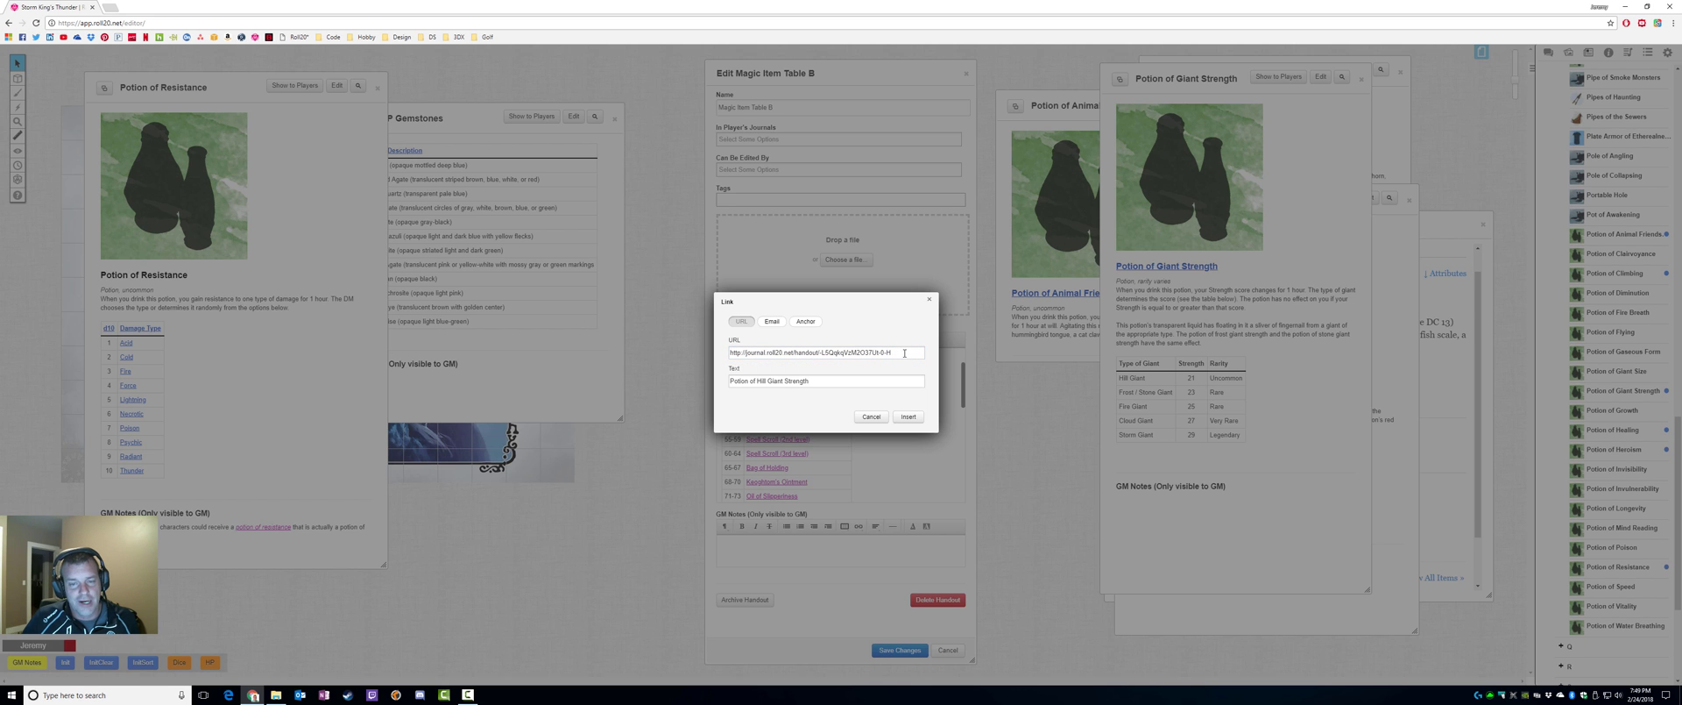
{"action": "left_click", "coordinate": [908, 418]}
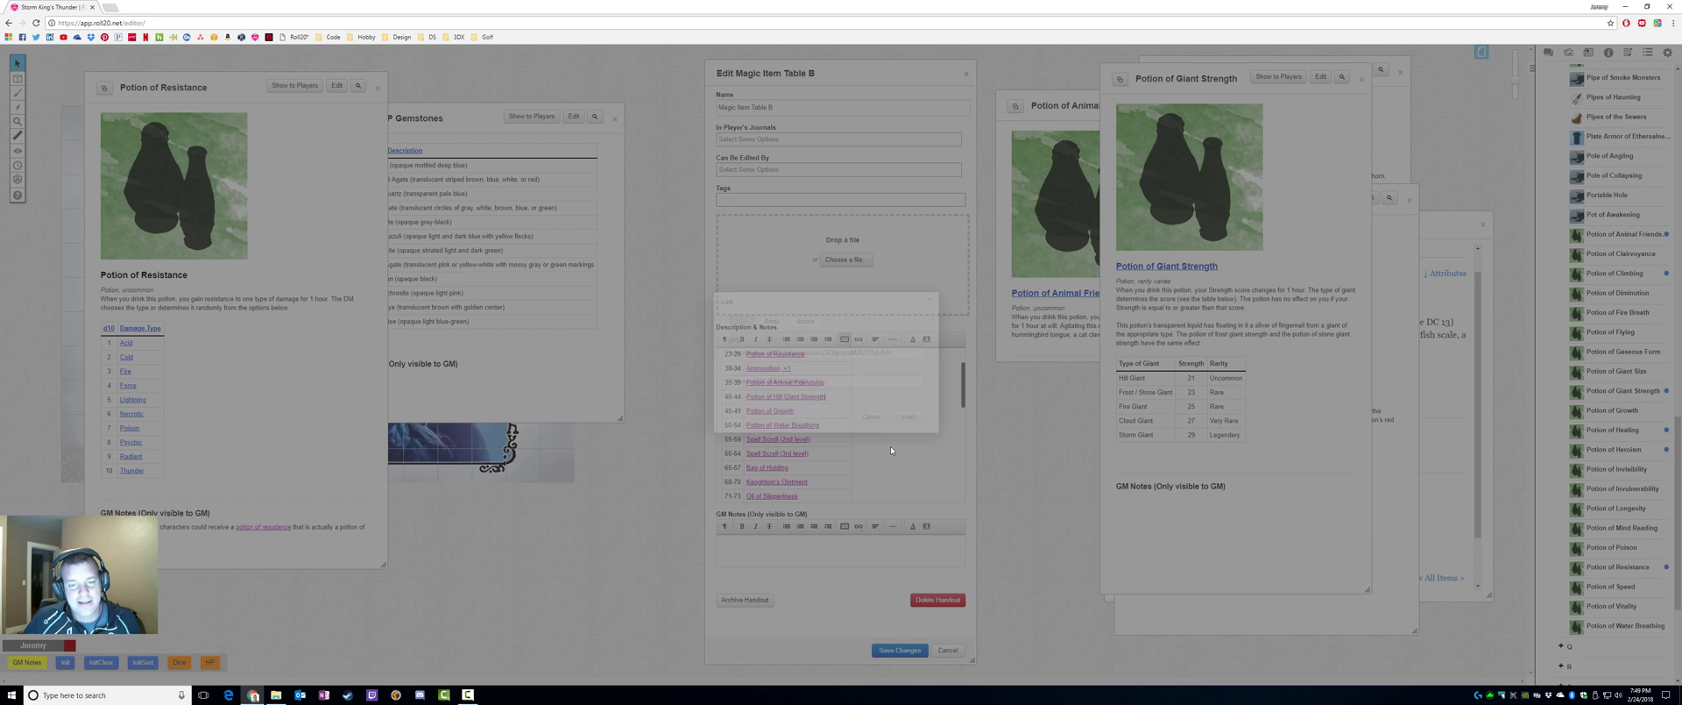
Close the Potion of Giant Strength handout and test the new link on the Potion of Hill Giant Strength entry.
{"action": "left_click", "coordinate": [810, 396]}
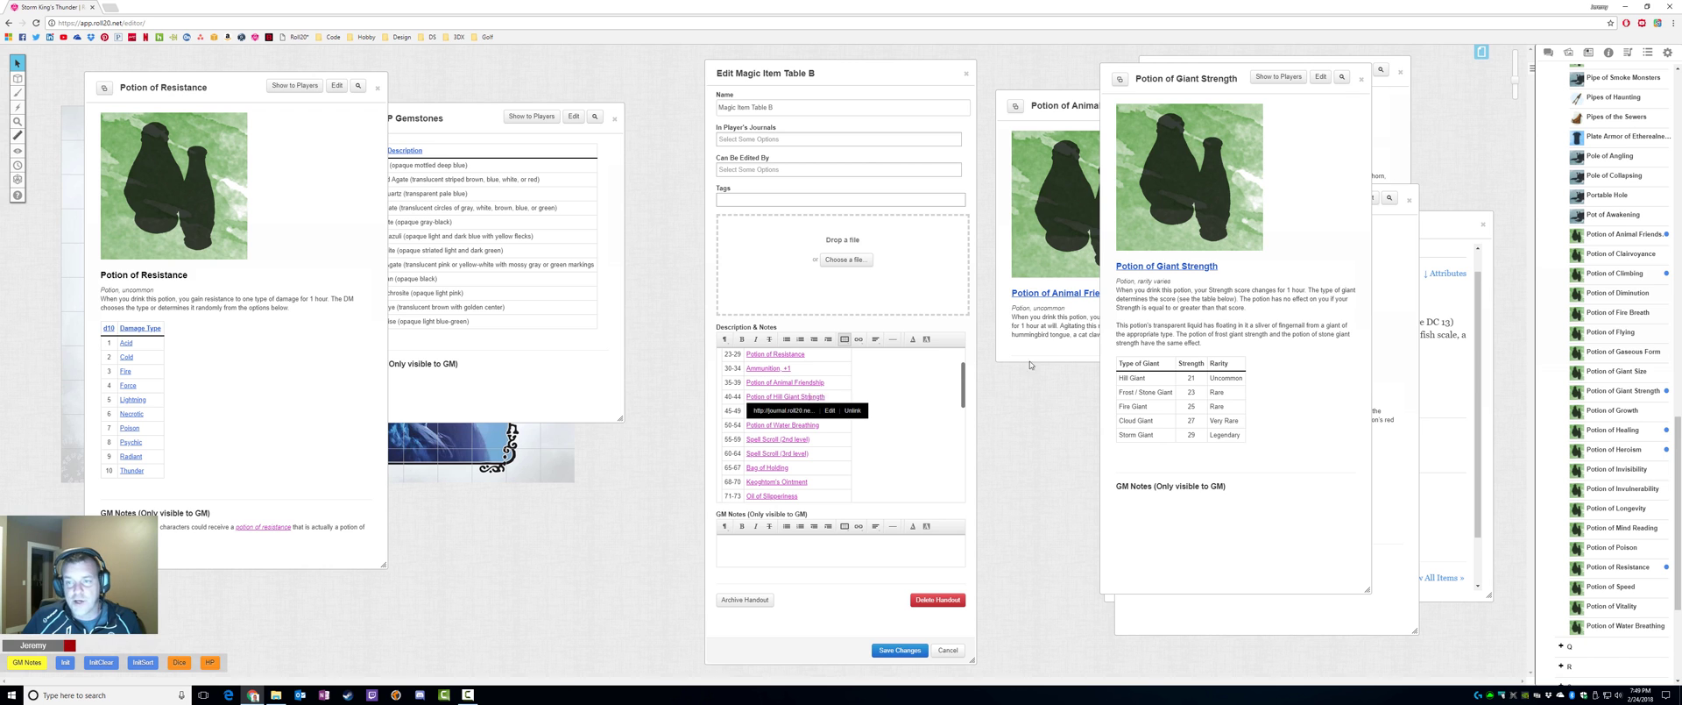
{"action": "left_click", "coordinate": [1361, 79]}
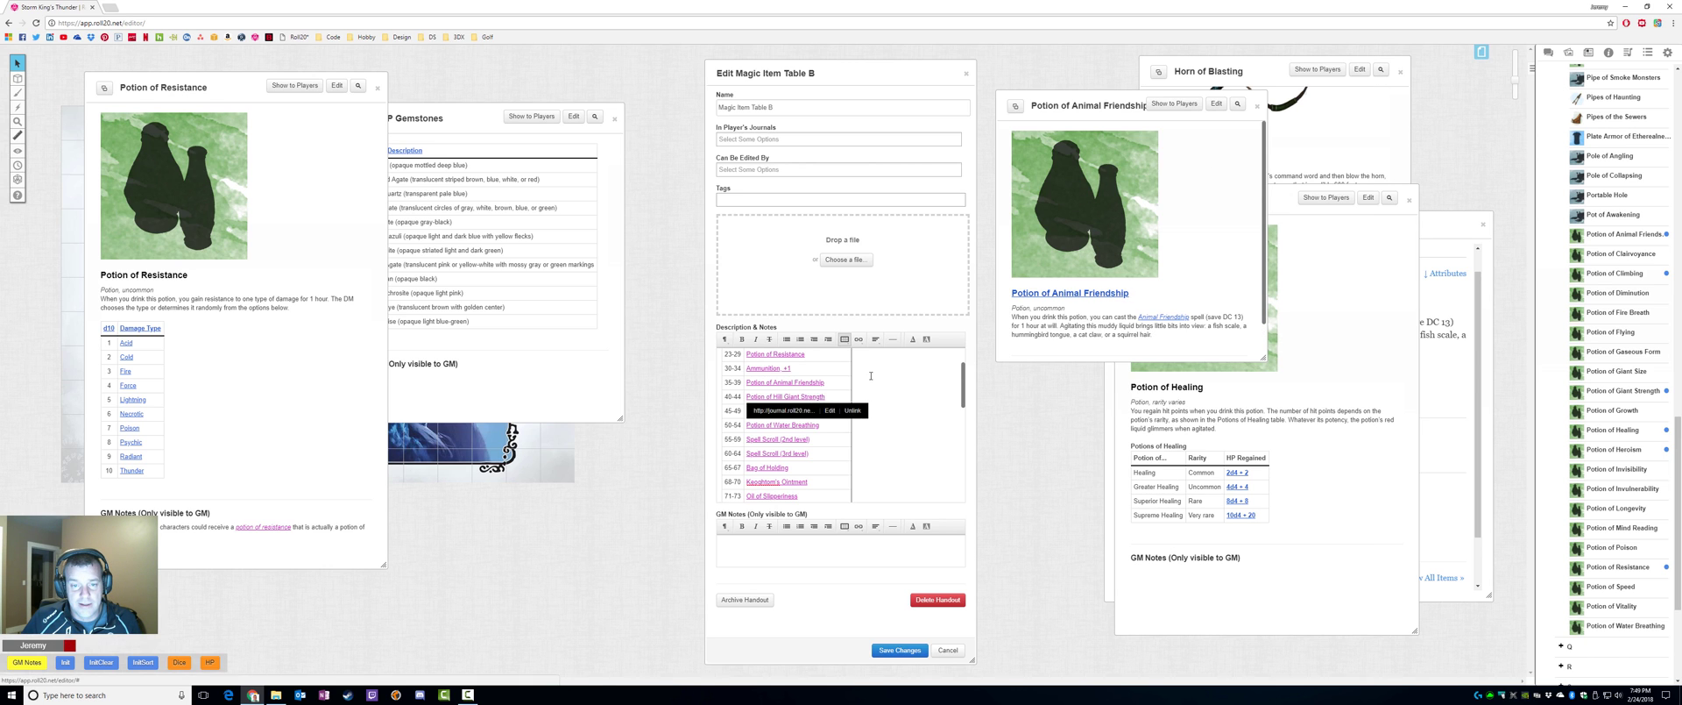
{"action": "left_click", "coordinate": [807, 412]}
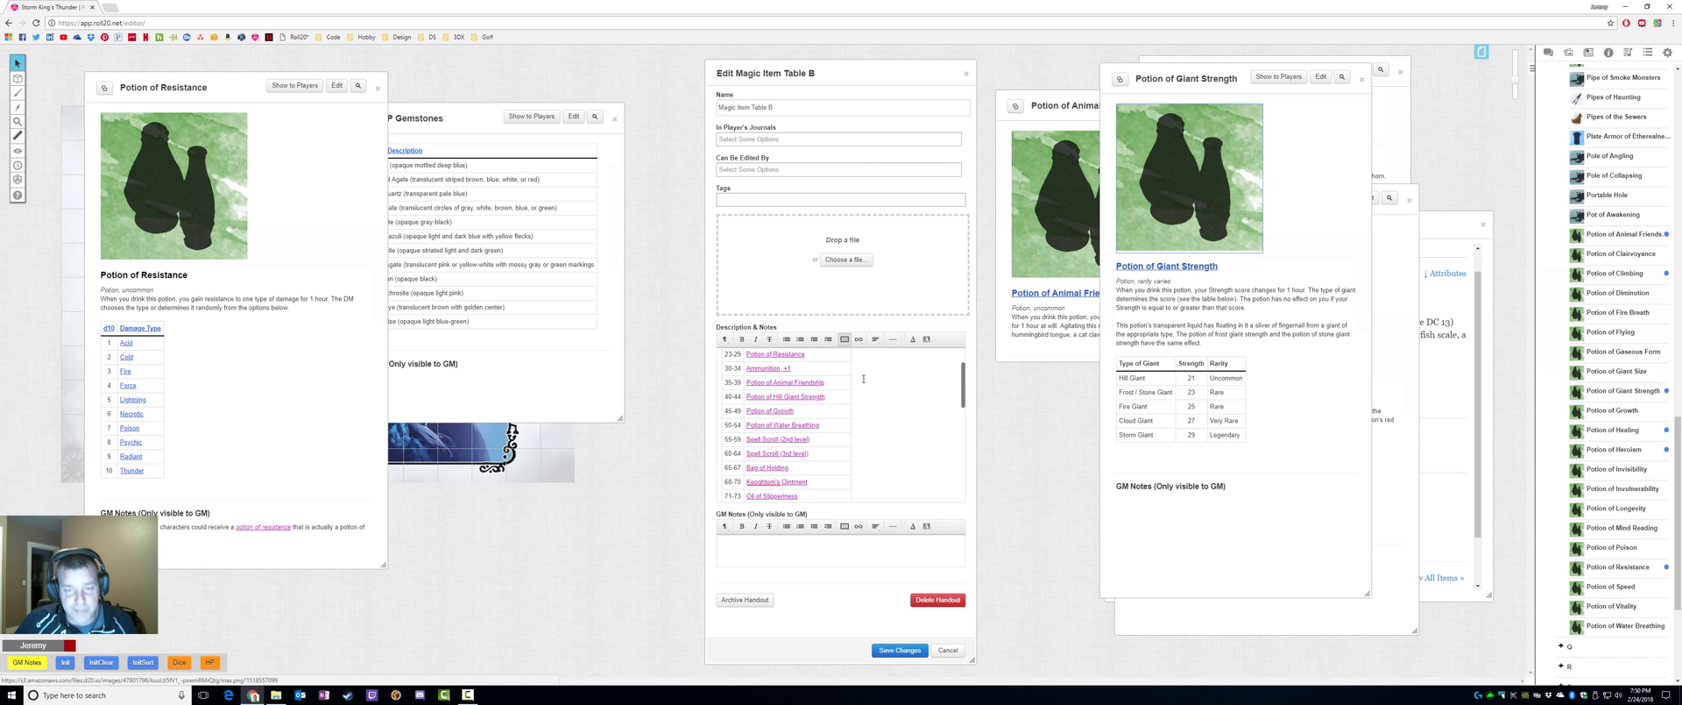
Remove the link from the Potion of Animal Friendship entry in Magic Item Table B.
{"action": "left_click", "coordinate": [811, 382]}
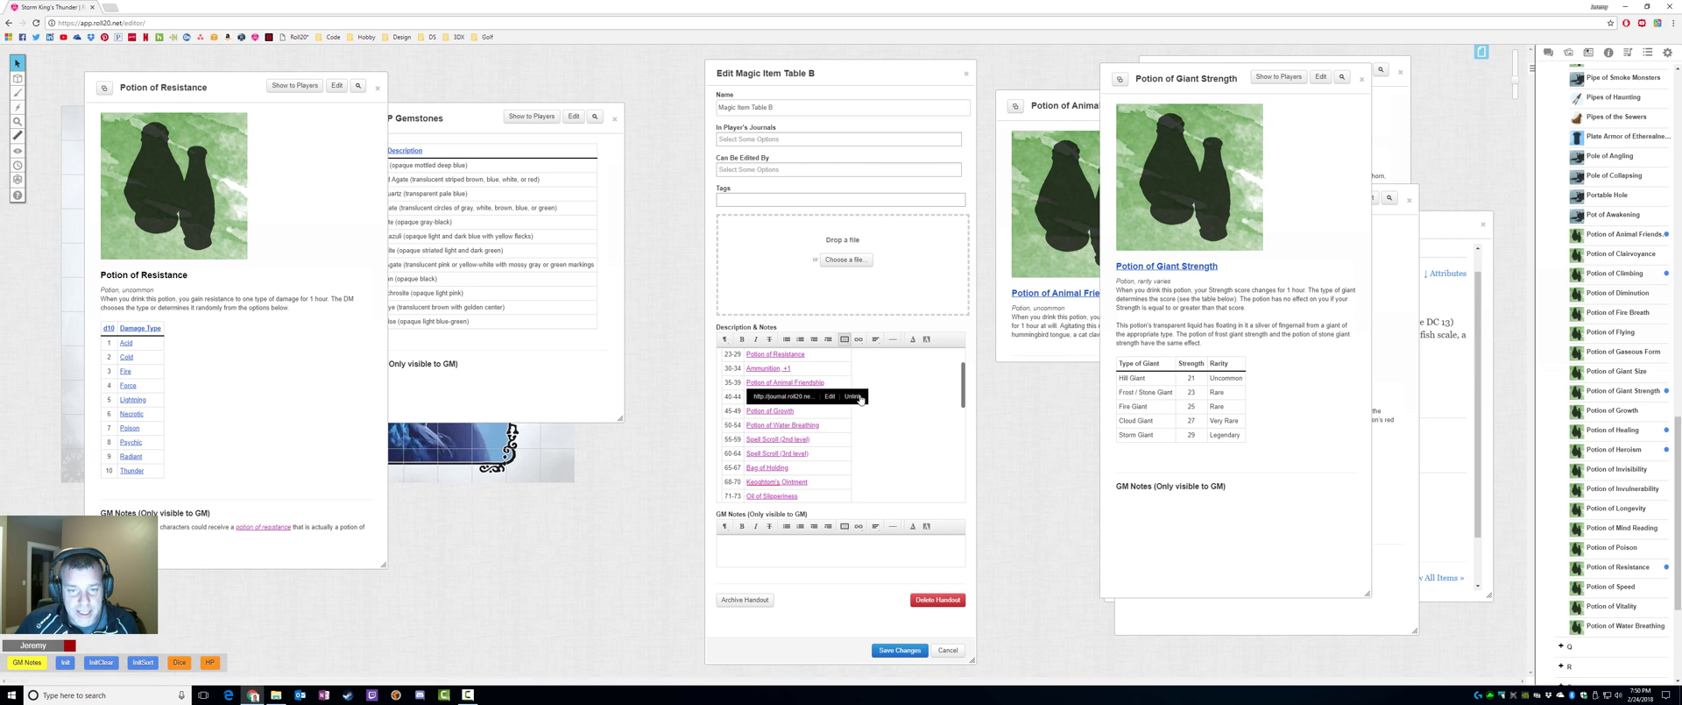
{"action": "left_click", "coordinate": [864, 398]}
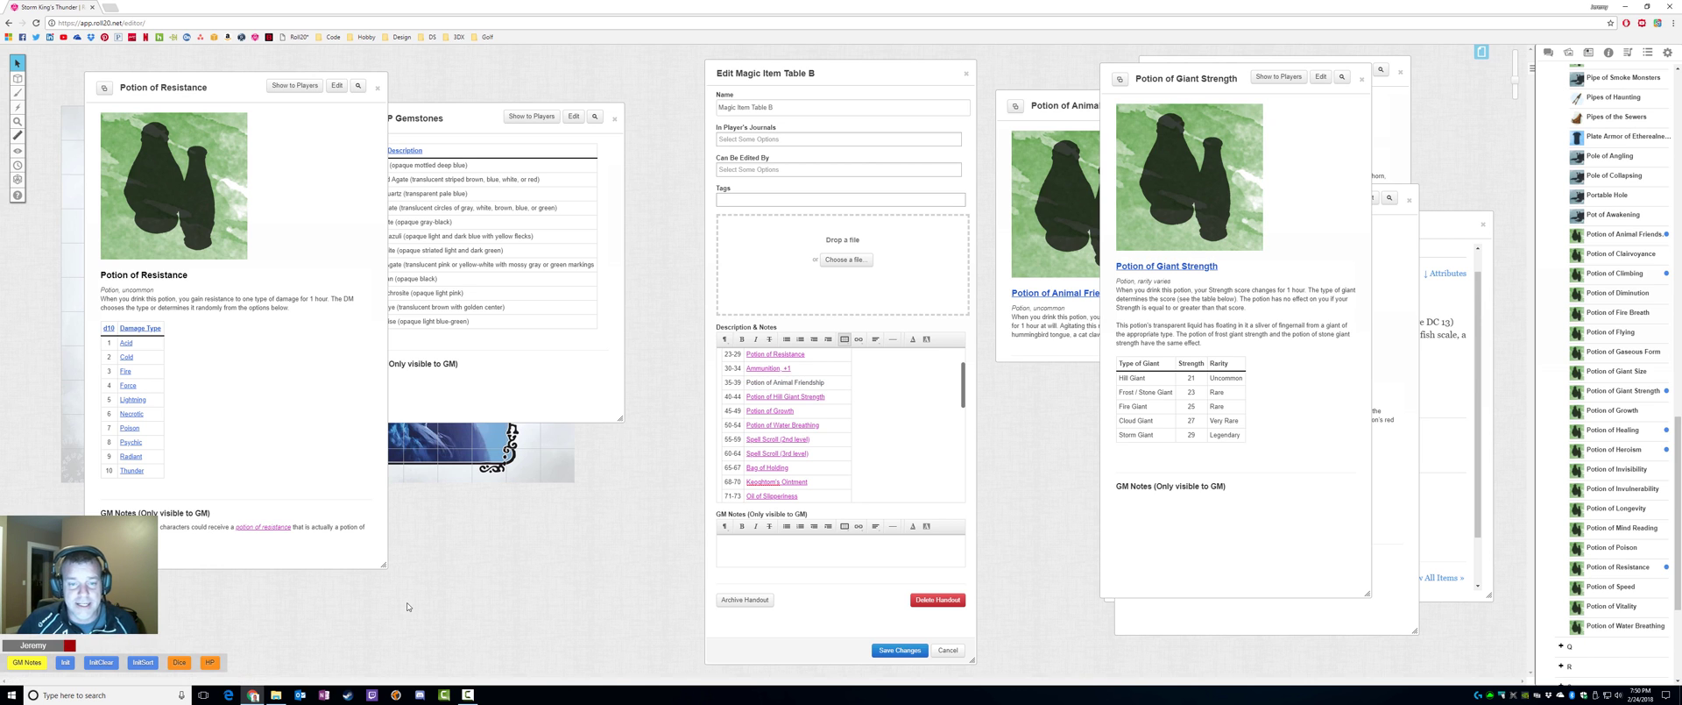
In a new browser window, search the web for "dnd compendium roll20" and open Roll20's D&D 5th Edition compendium.
{"action": "mouse_move", "coordinate": [255, 696]}
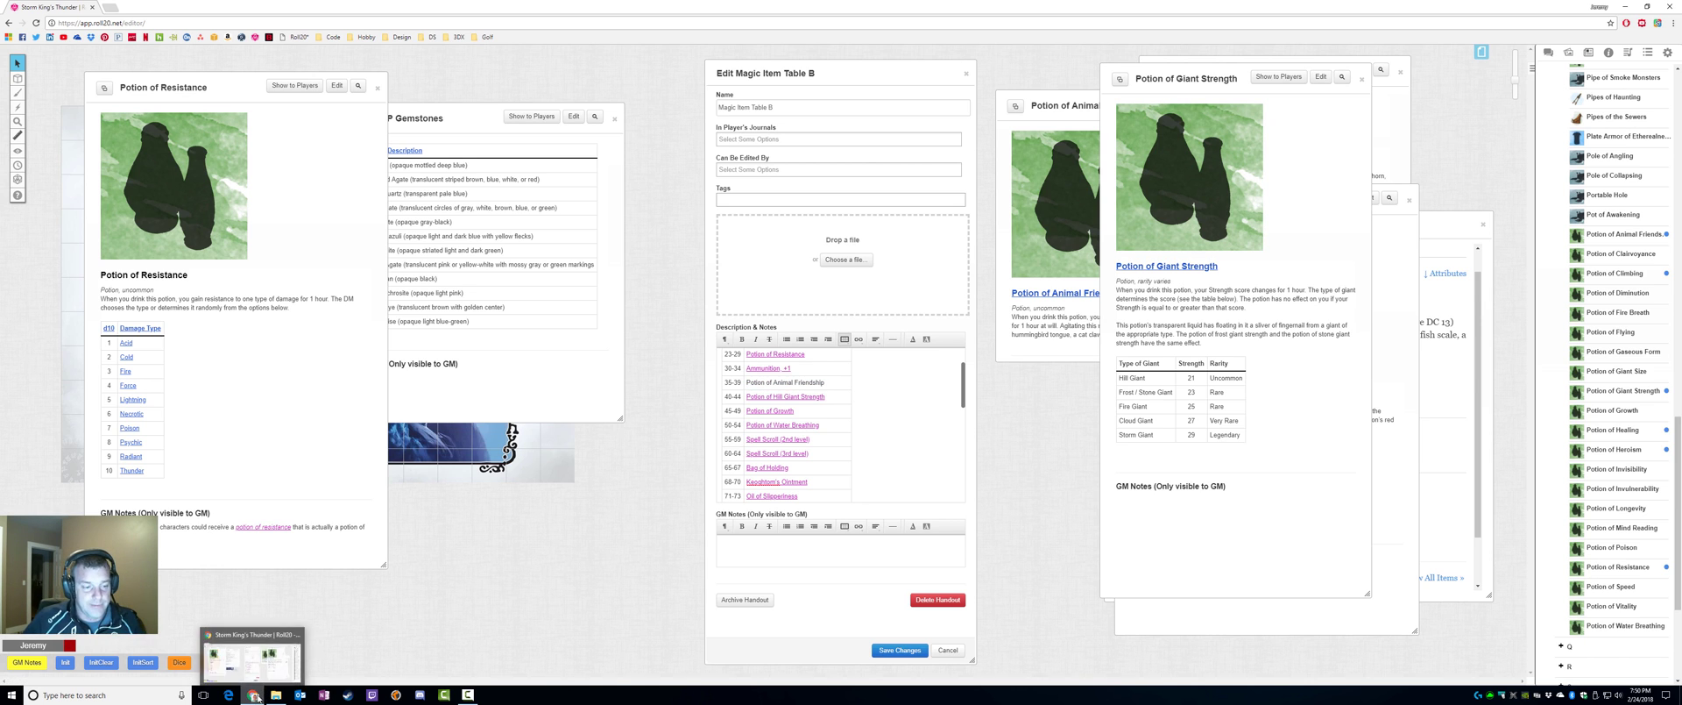
{"action": "middle_click", "coordinate": [255, 696]}
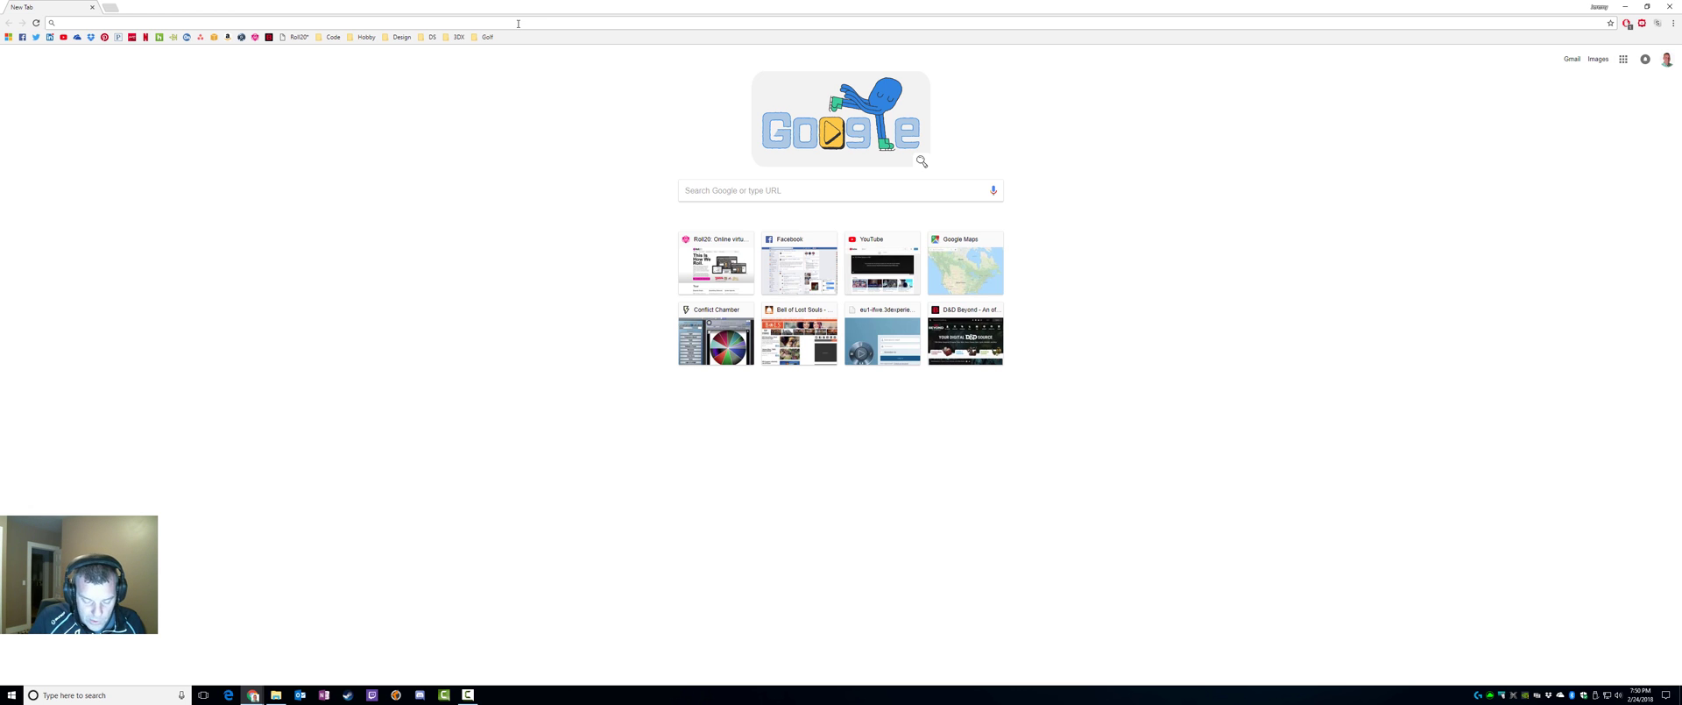
{"action": "type", "text": "dnd com"}
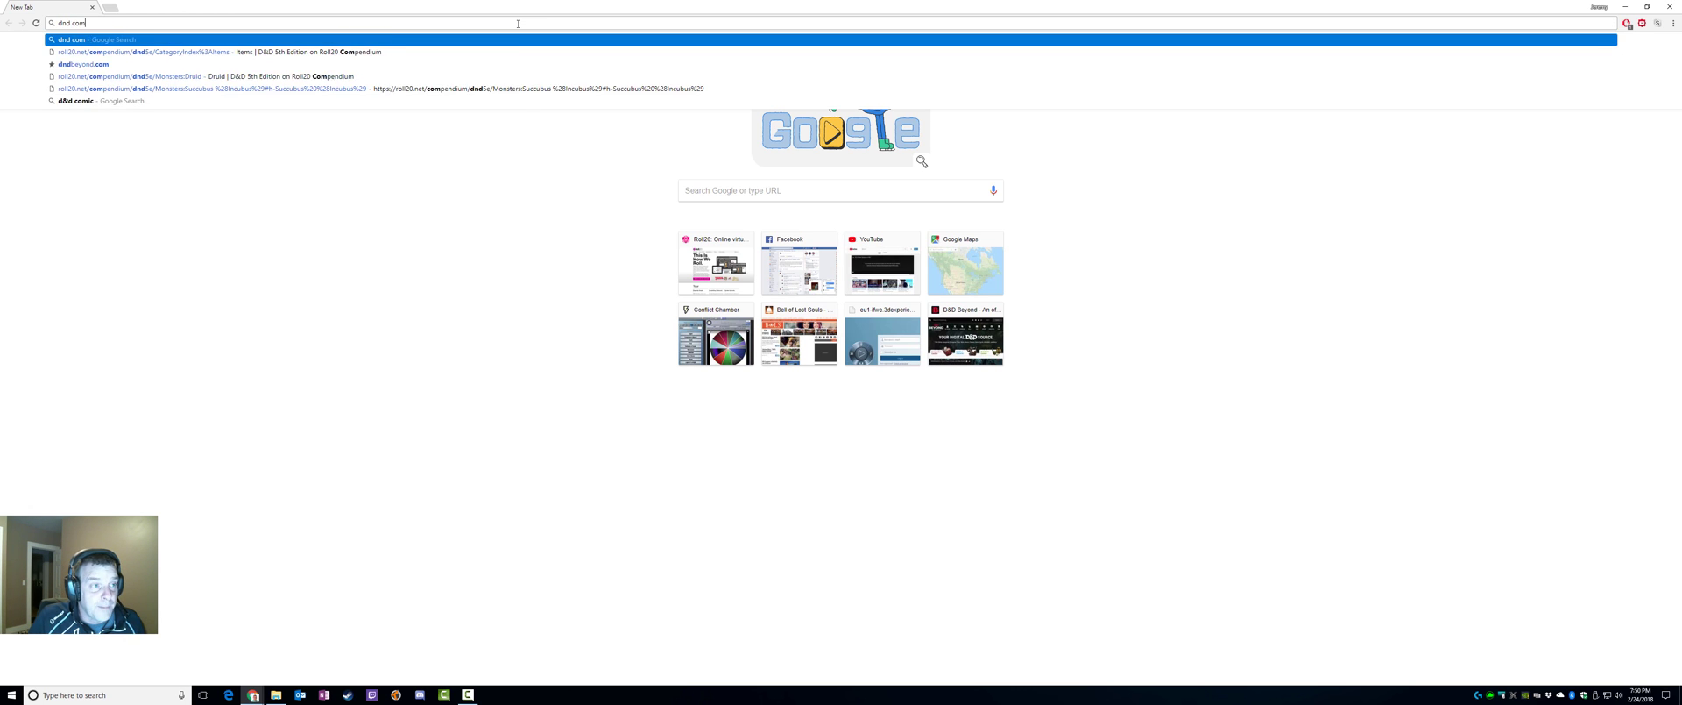
{"action": "type", "text": "pendium rol"}
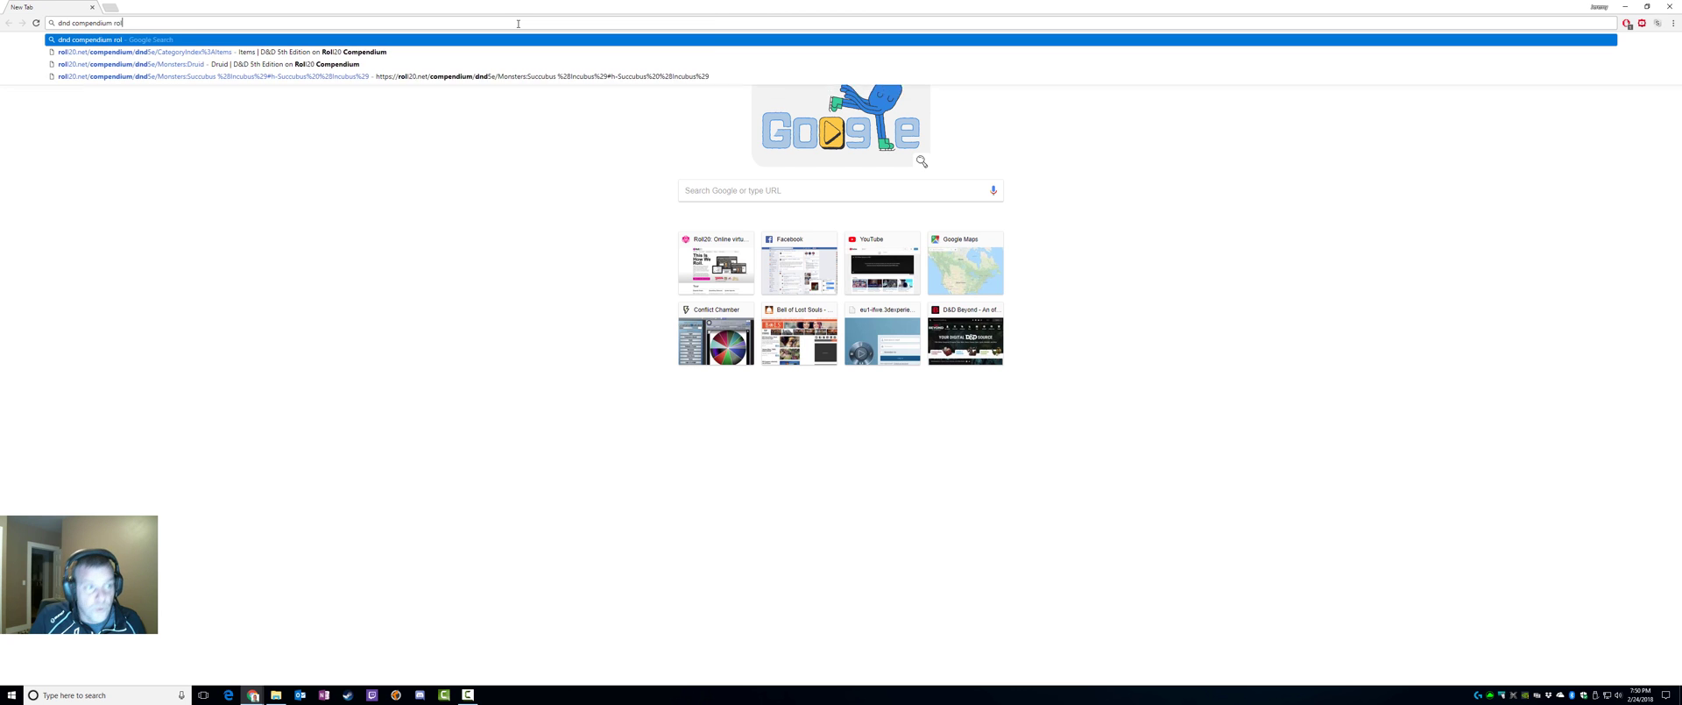
{"action": "type", "text": "l20"}
{"action": "key", "text": "Return"}
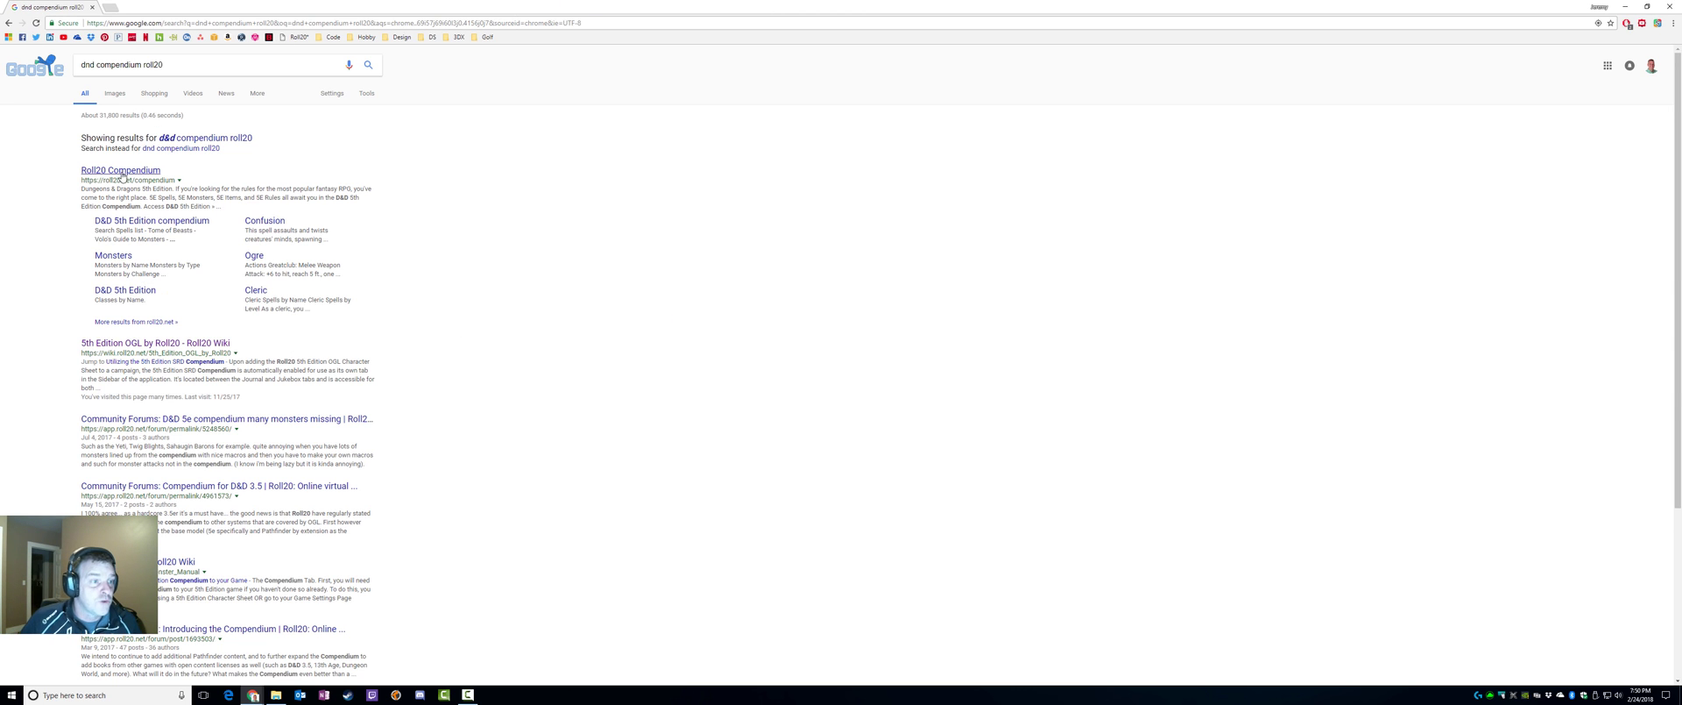
{"action": "left_click", "coordinate": [154, 174]}
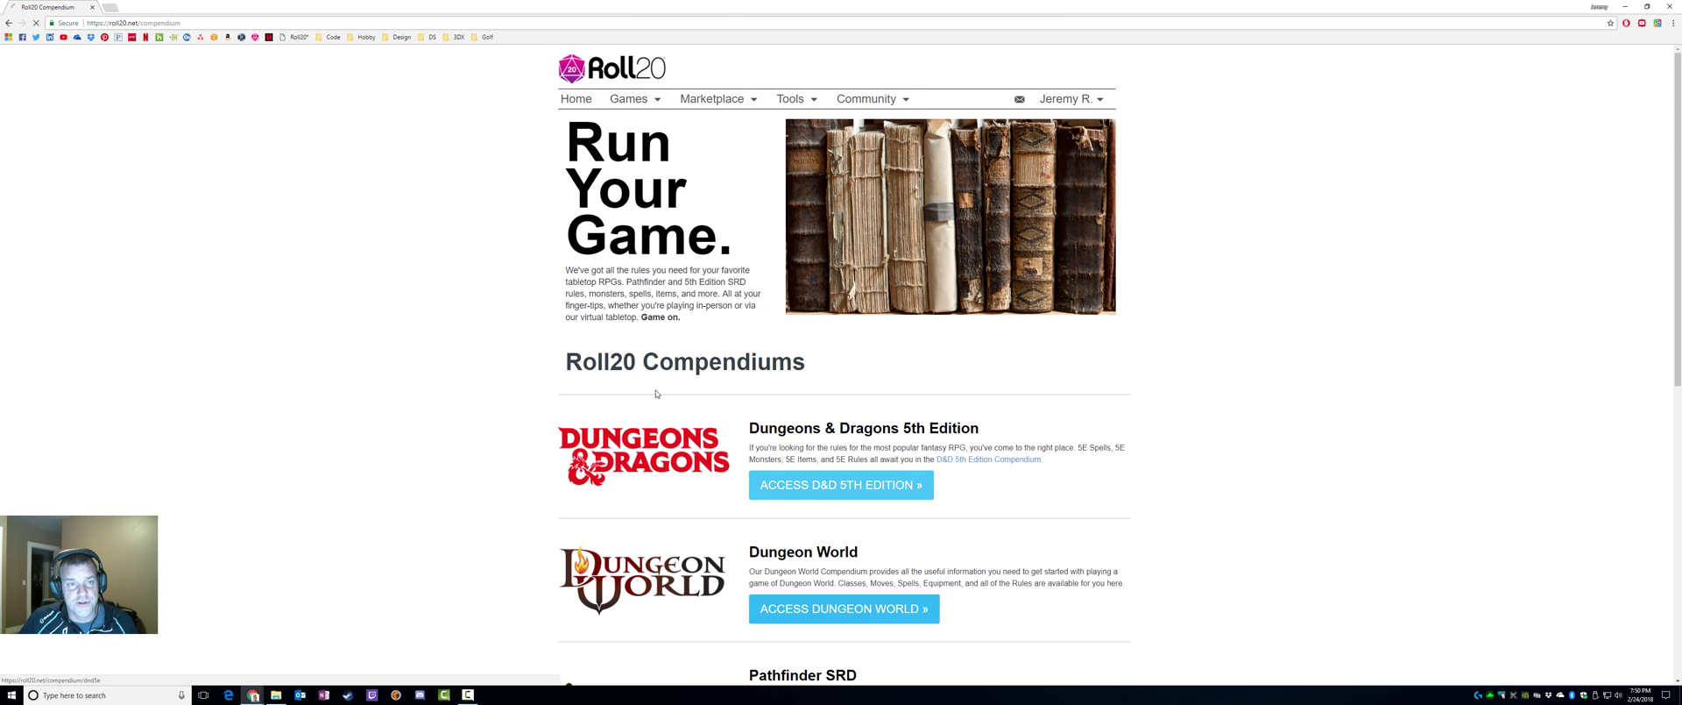
{"action": "left_click", "coordinate": [843, 488]}
{"action": "scroll", "coordinate": [857, 307], "scroll_direction": "down", "scroll_amount": 10}
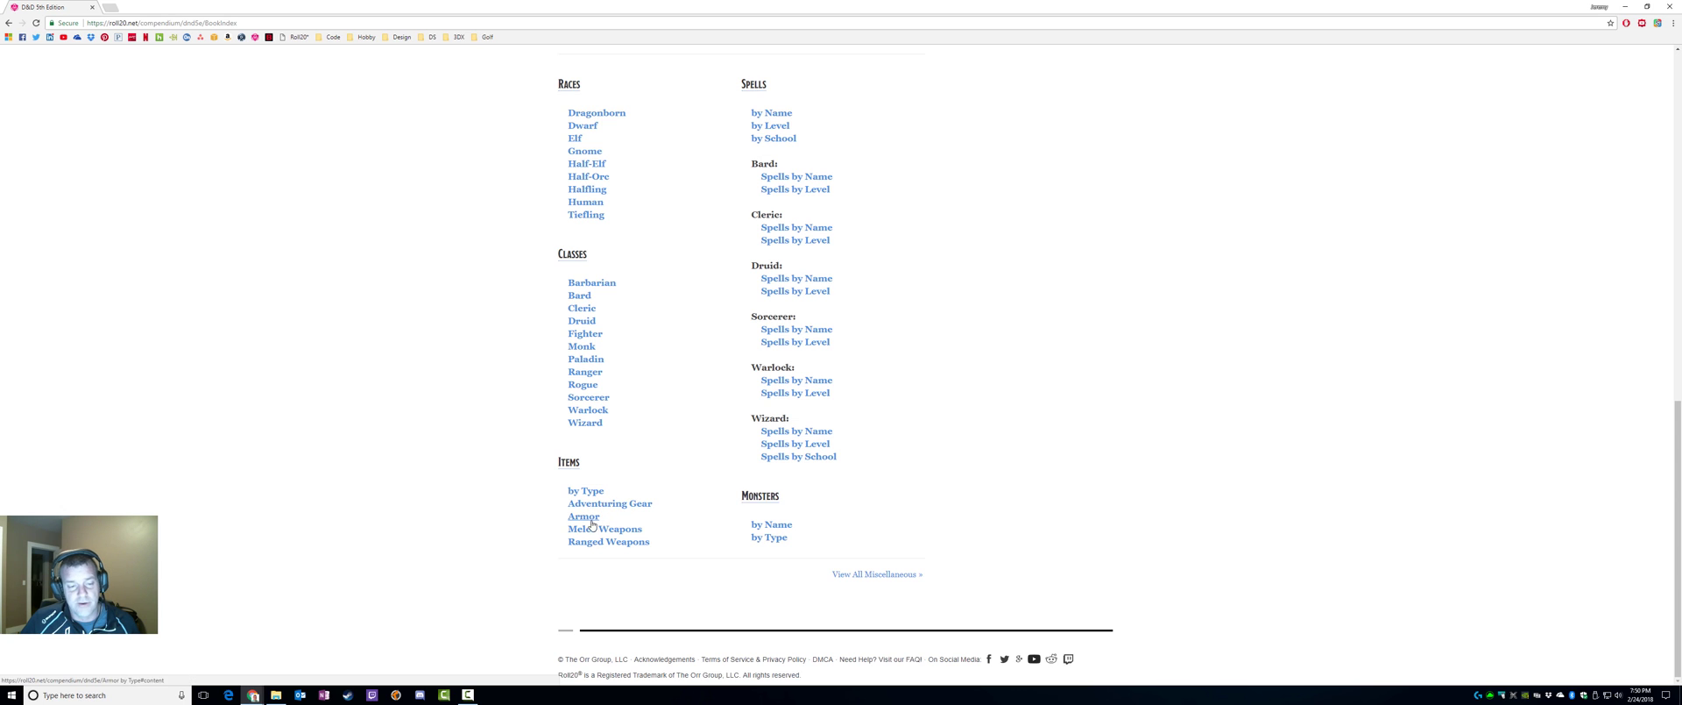
{"action": "left_click", "coordinate": [569, 465]}
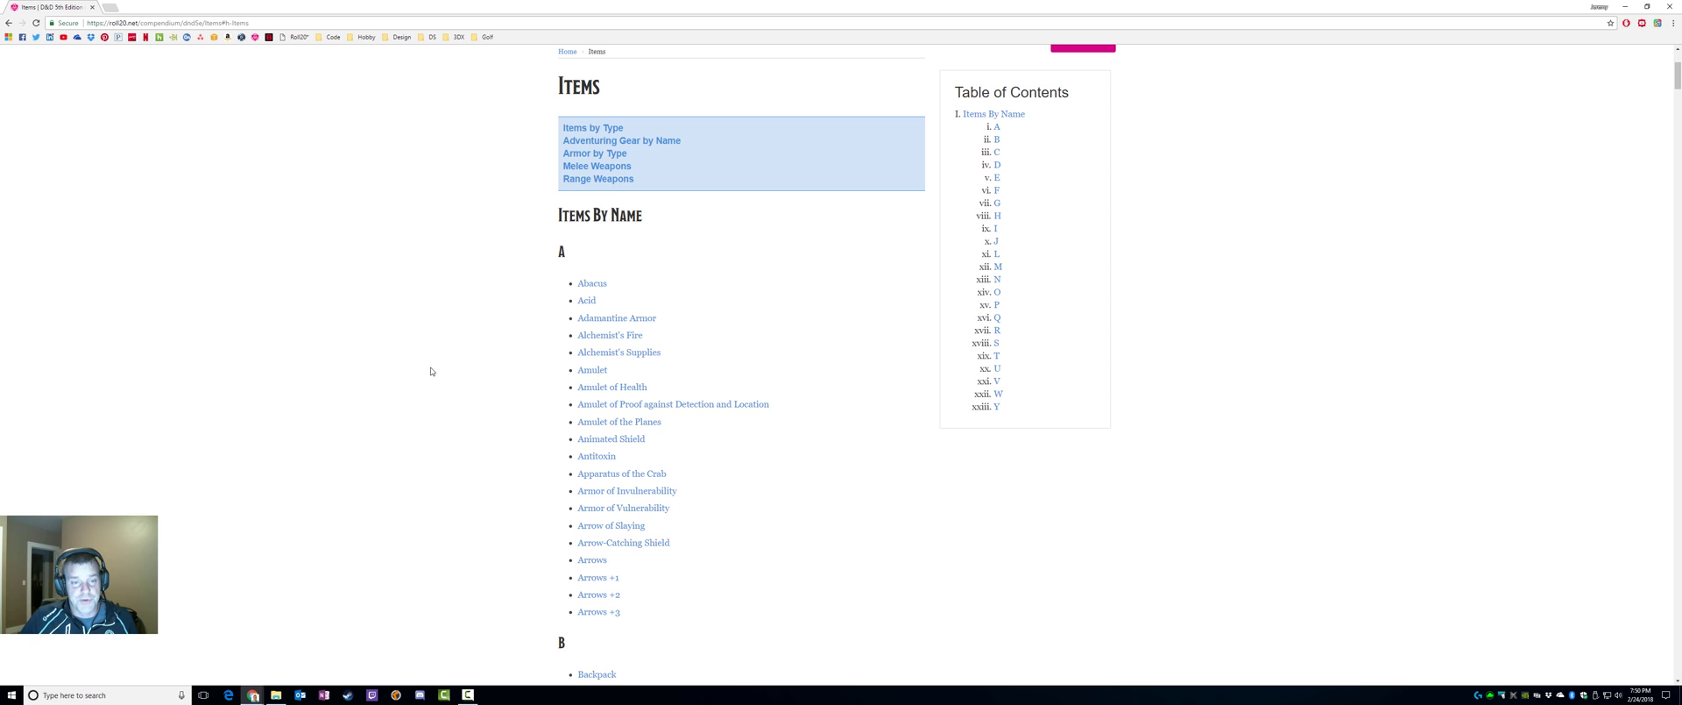
{"action": "key", "text": "alt+Left"}
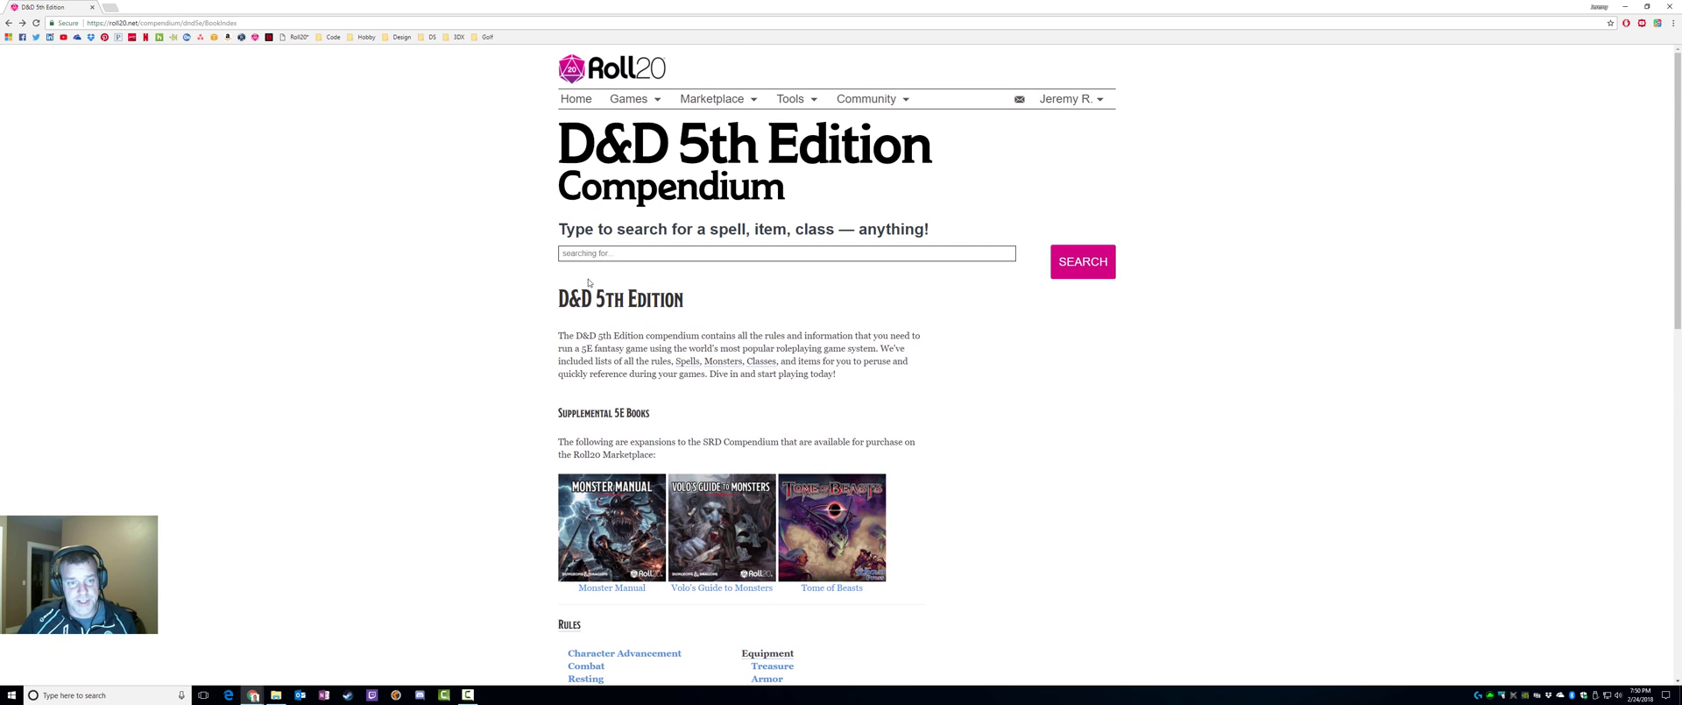
Search the compendium for "Animal", open Potion of Animal Friendship, copy its page address and return to the Roll20 game.
{"action": "type", "text": "Animal"}
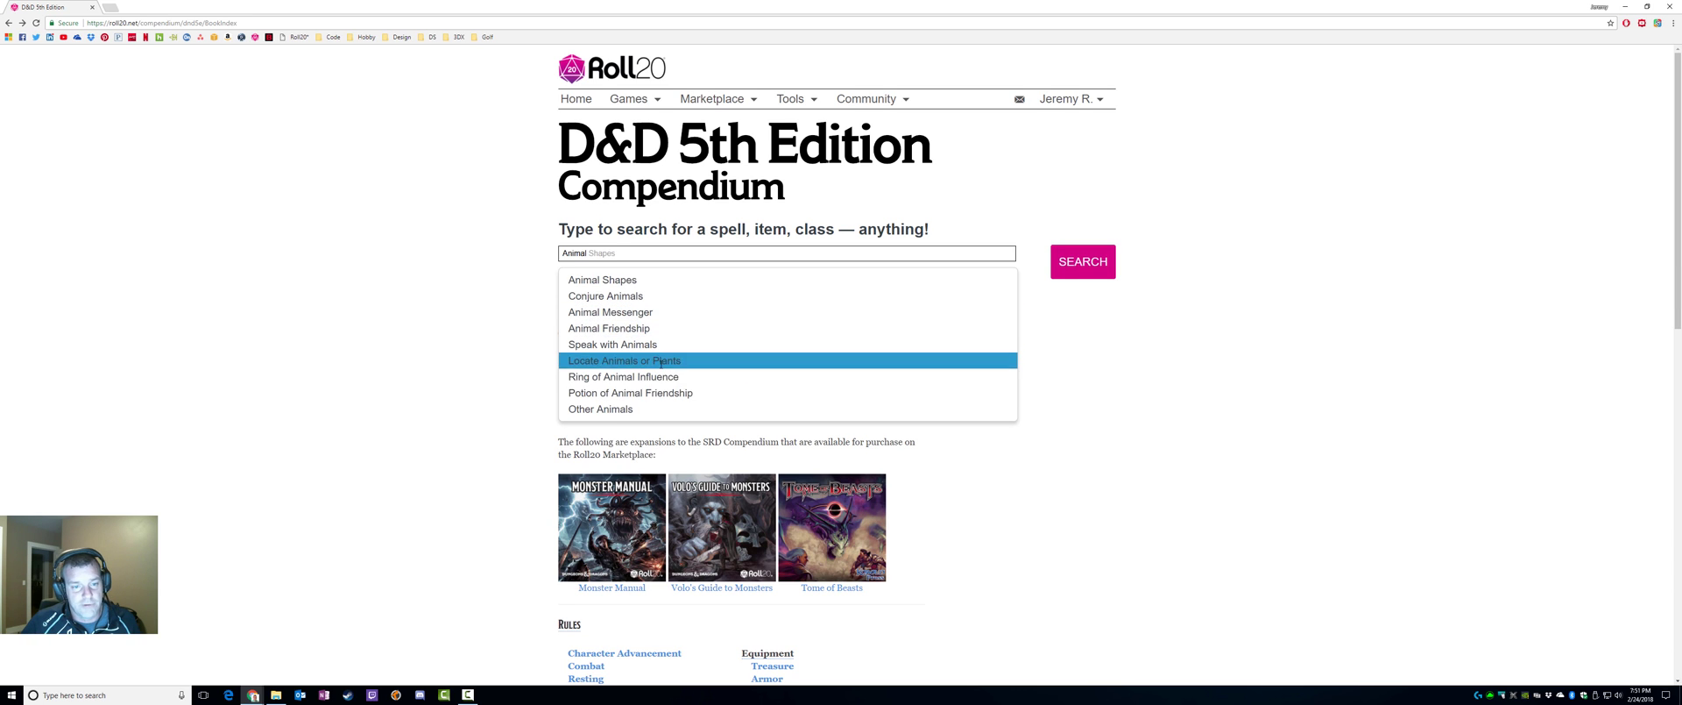
{"action": "left_click", "coordinate": [624, 392]}
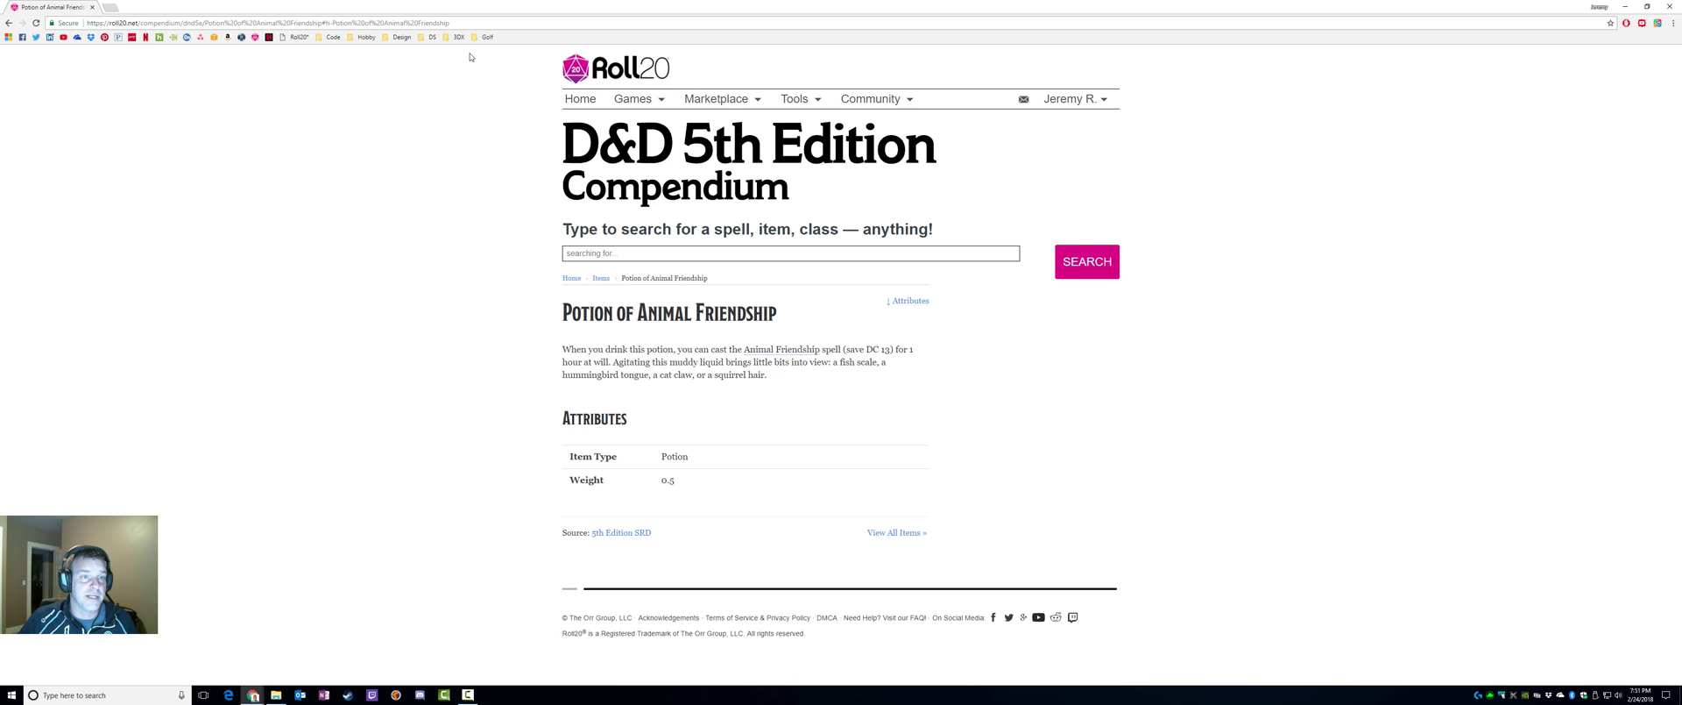
{"action": "left_click", "coordinate": [482, 22]}
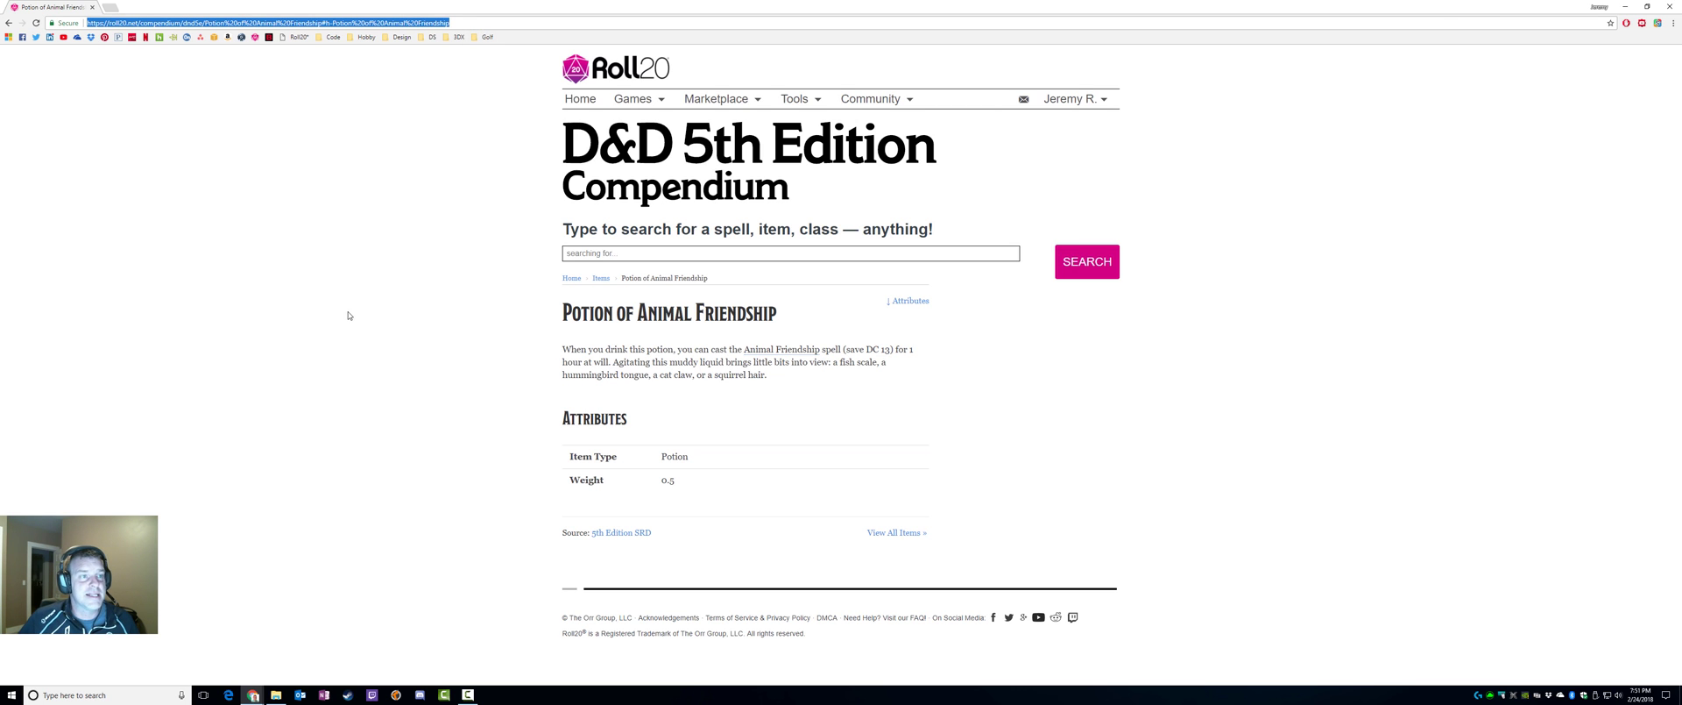
{"action": "left_click", "coordinate": [1626, 6]}
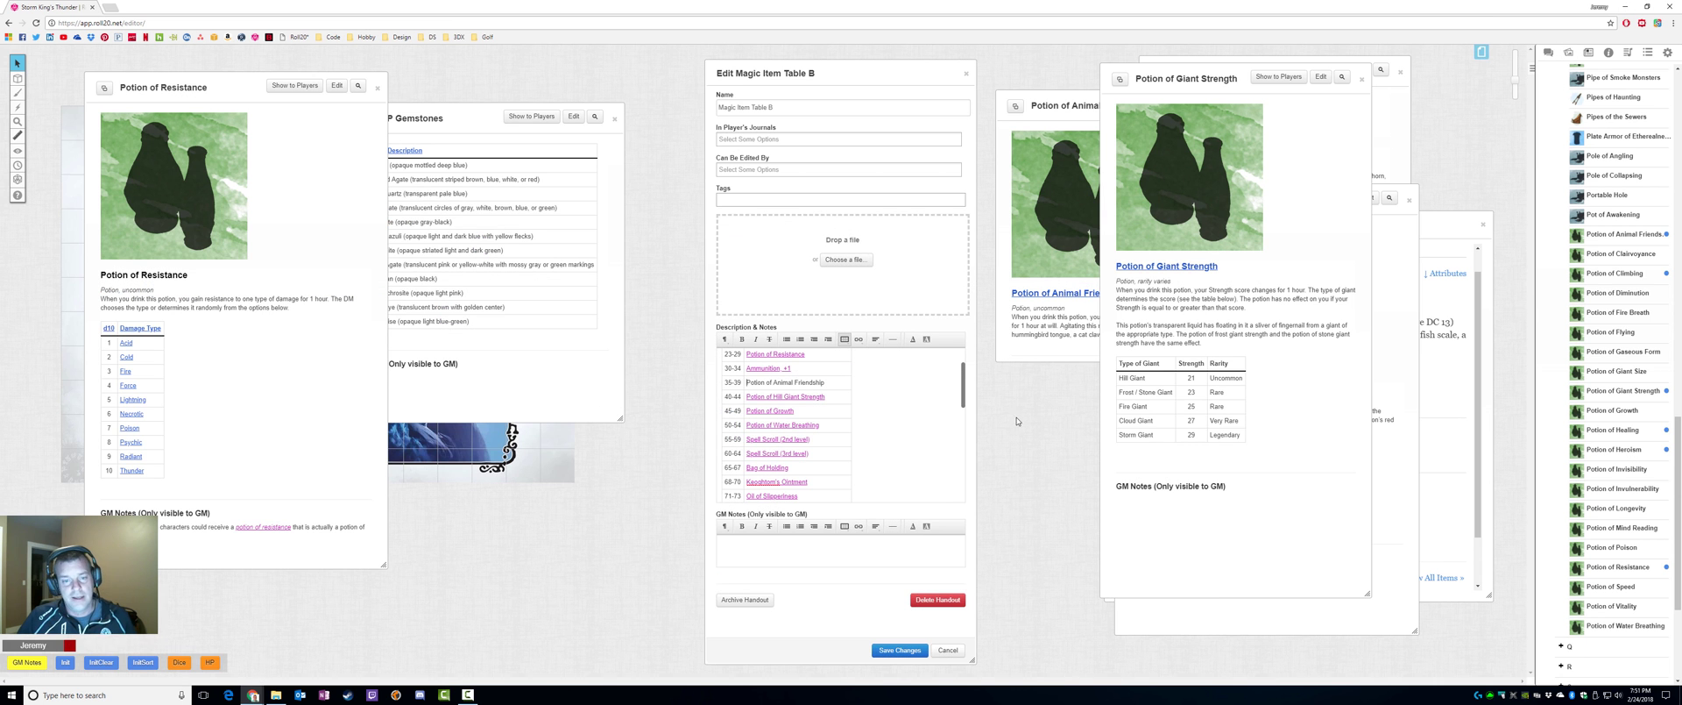
Link the Potion of Animal Friendship text in Magic Item Table B to the copied compendium address and save the handout.
{"action": "left_click_drag", "start_coordinate": [824, 383], "coordinate": [749, 377]}
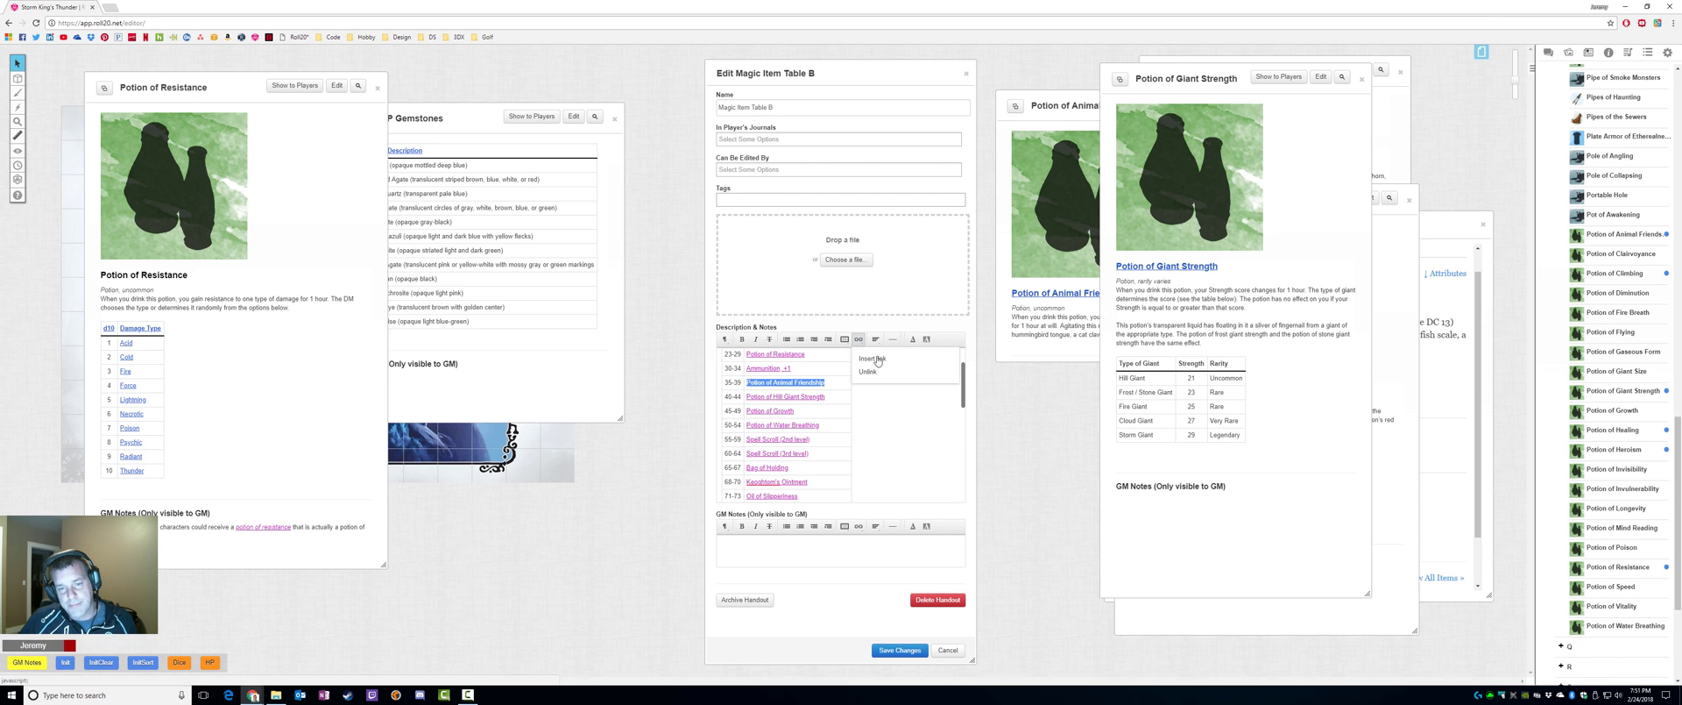
{"action": "left_click", "coordinate": [856, 348]}
{"action": "key", "text": "ctrl+v"}
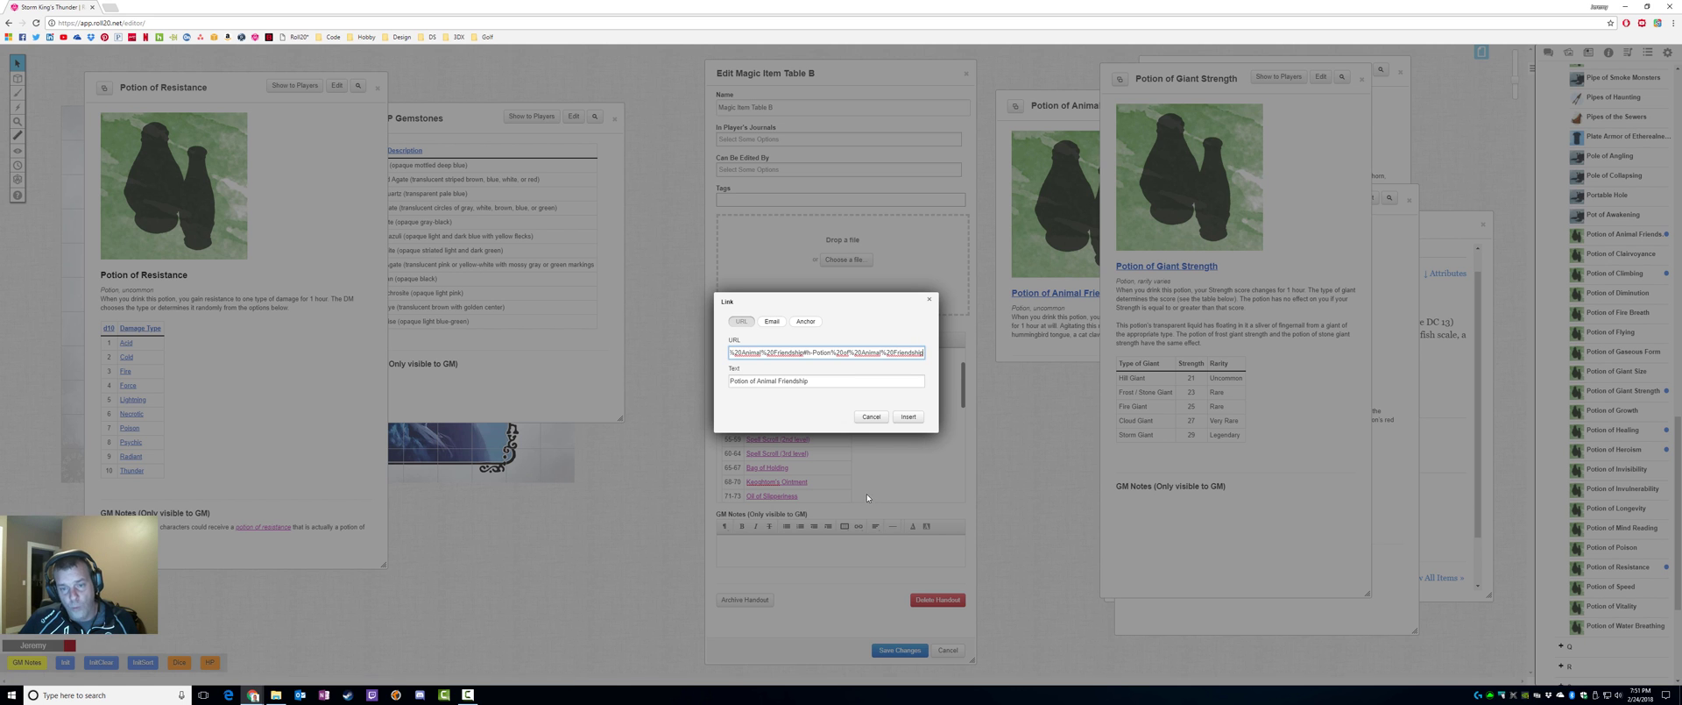
{"action": "left_click", "coordinate": [909, 417]}
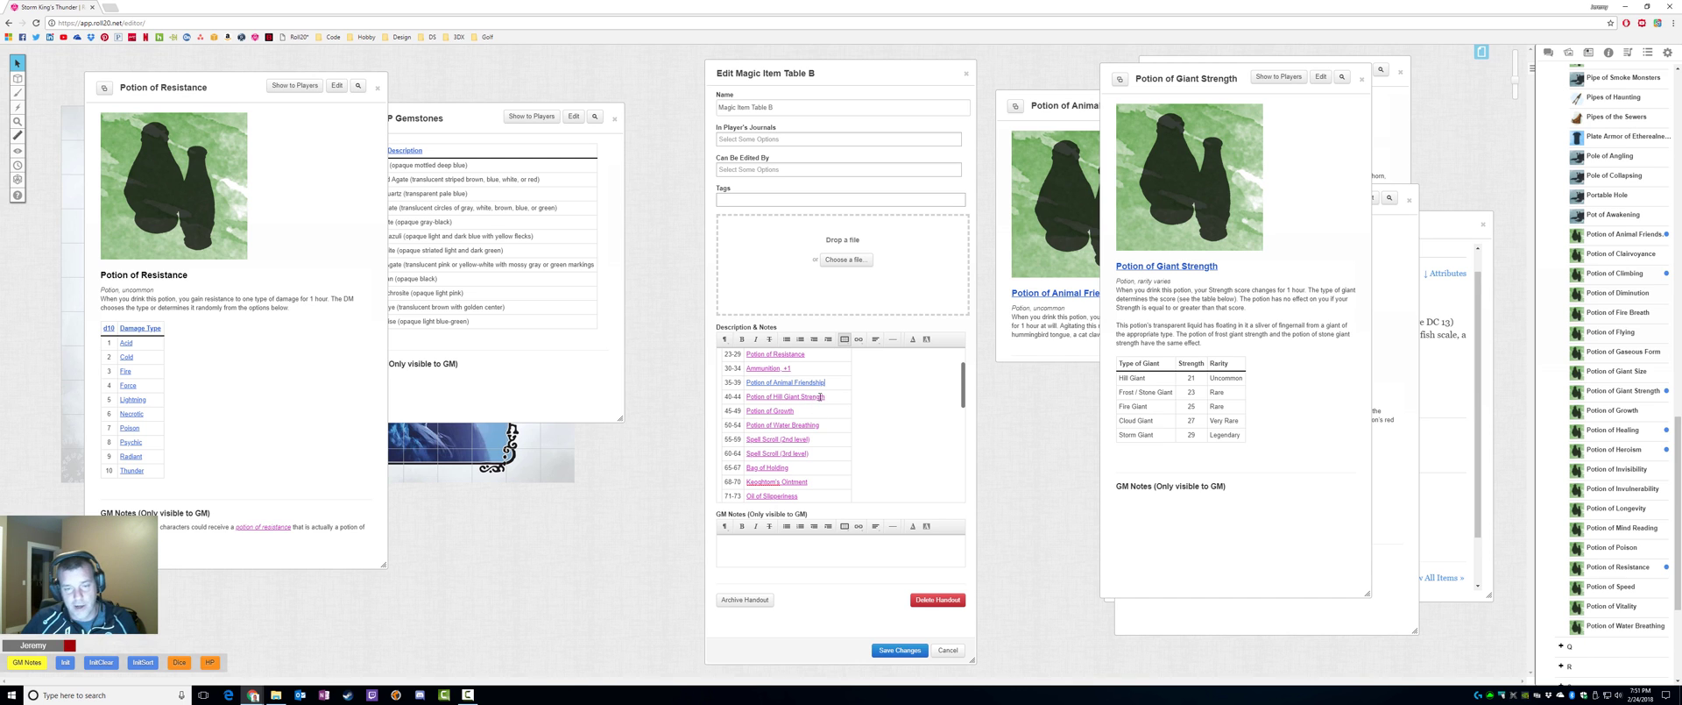
{"action": "left_click", "coordinate": [888, 645]}
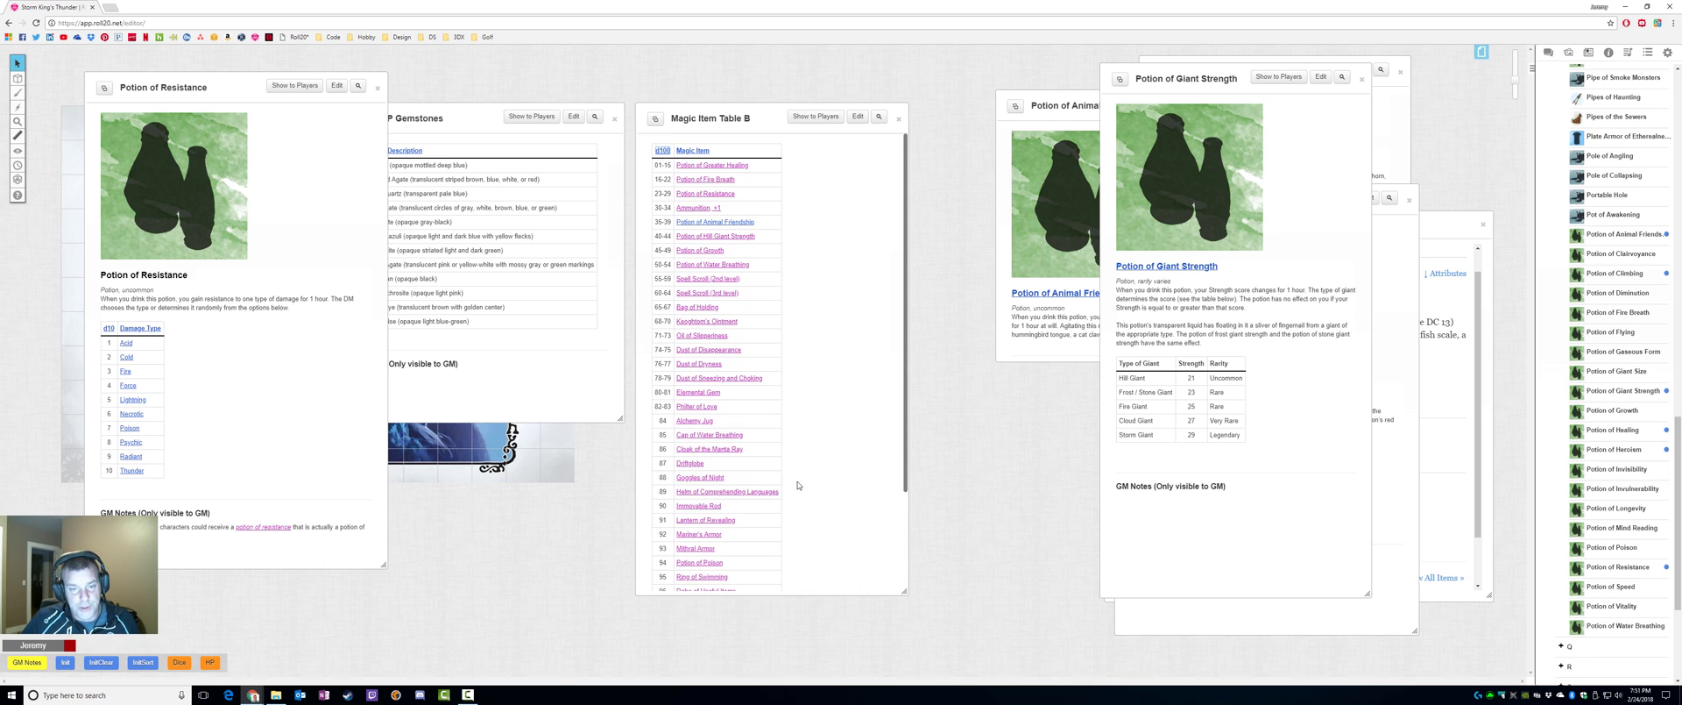
Test the Potion of Animal Friendship link in Magic Item Table B and close the compendium page it opens.
{"action": "left_click", "coordinate": [741, 230]}
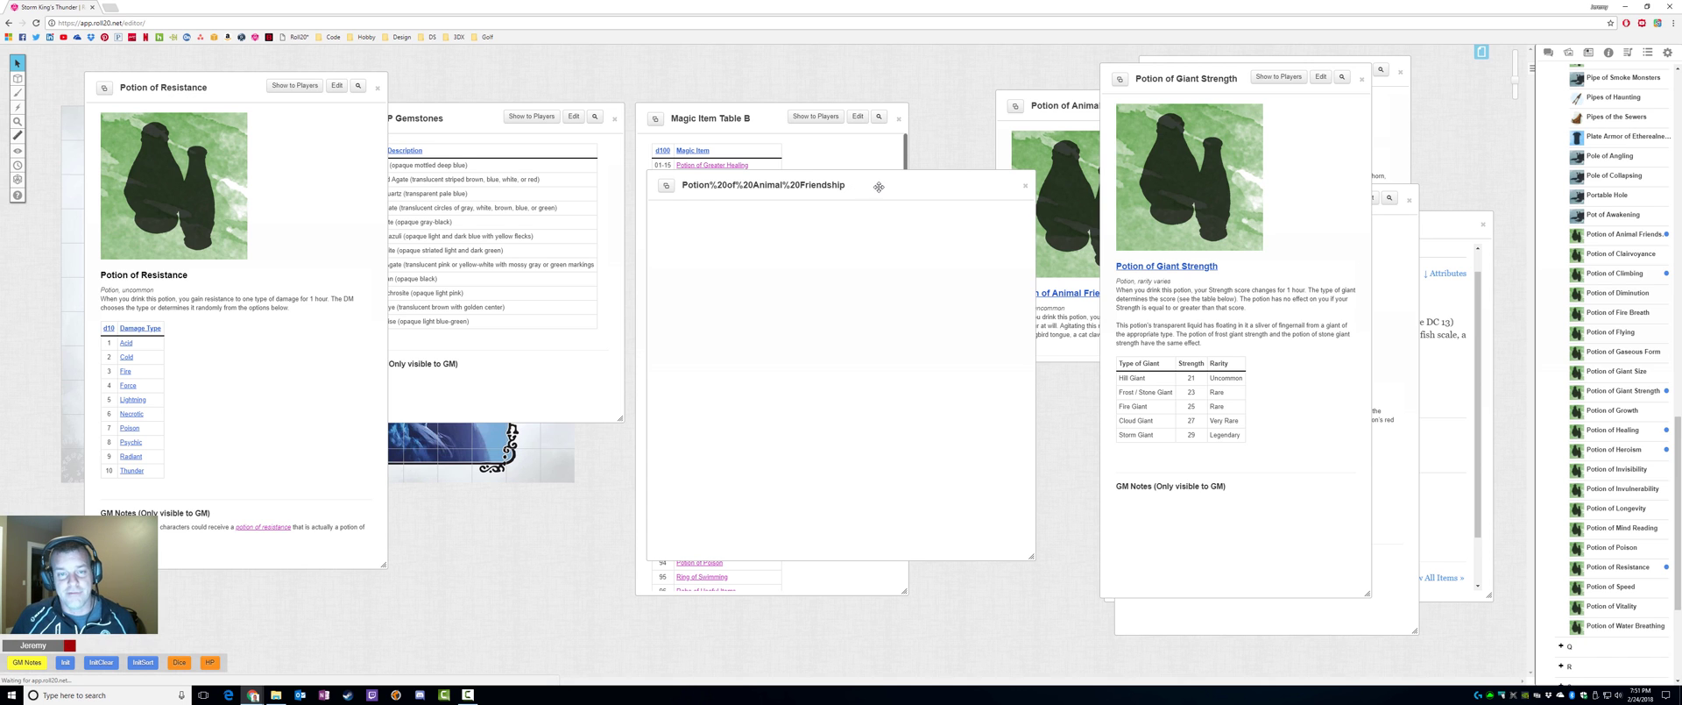
{"action": "left_click_drag", "start_coordinate": [893, 179], "coordinate": [945, 168]}
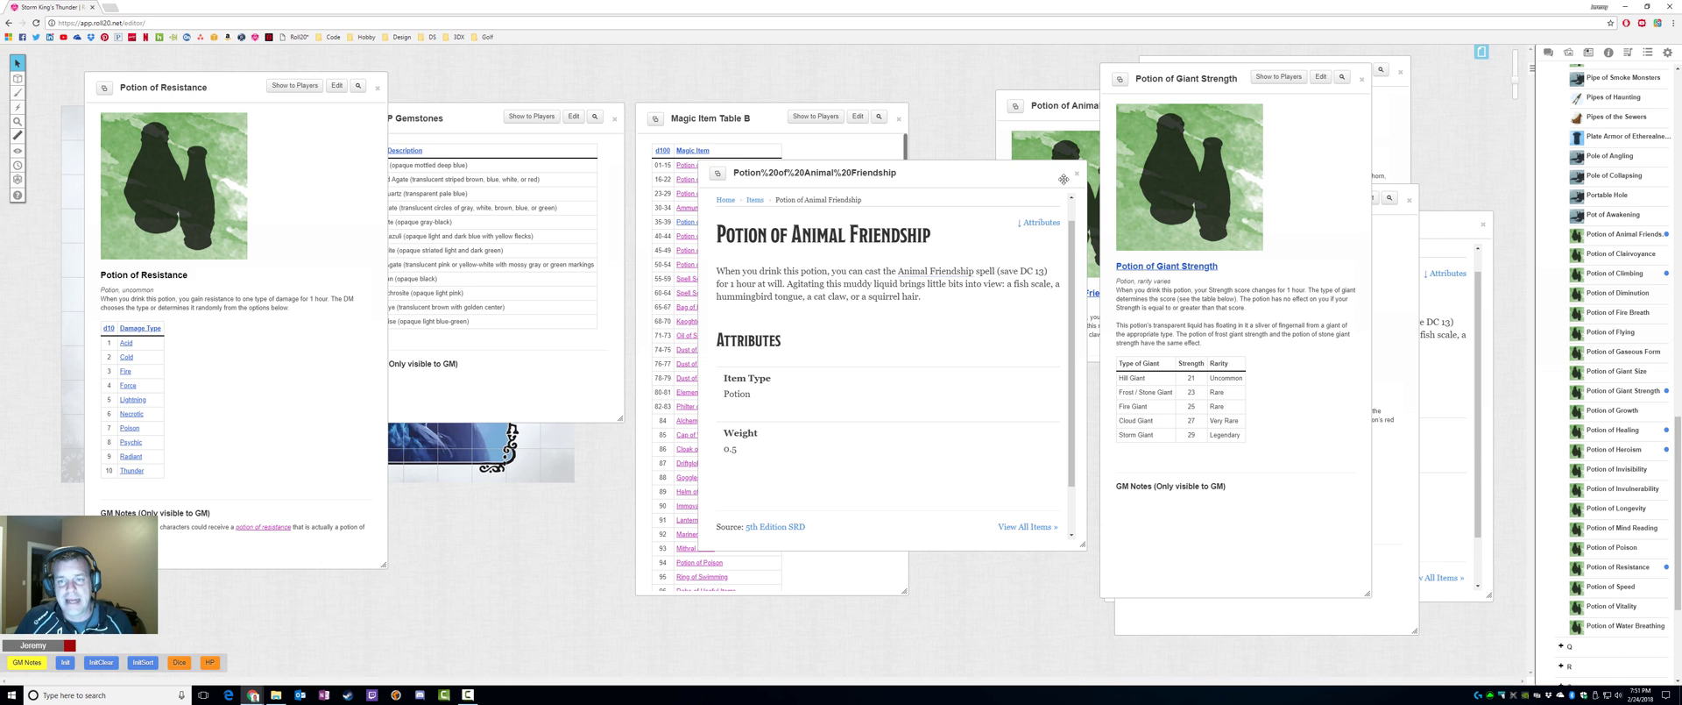
{"action": "left_click", "coordinate": [1079, 175]}
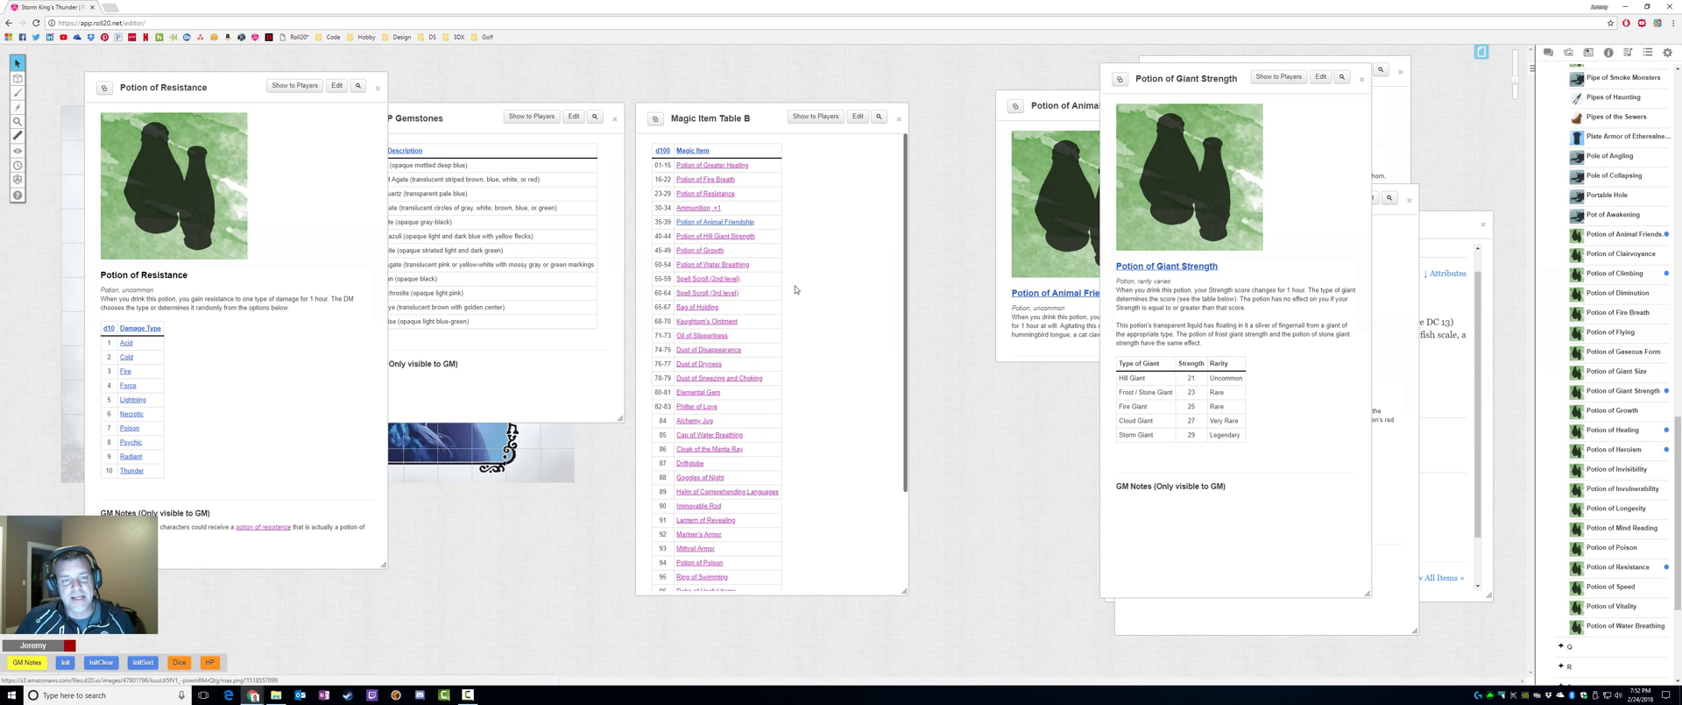
Open Magic Item Table B for editing, and view and close the page behind the Potion of Animal Friendship link.
{"action": "left_click", "coordinate": [859, 117]}
{"action": "scroll", "coordinate": [863, 270], "scroll_direction": "down", "scroll_amount": 3}
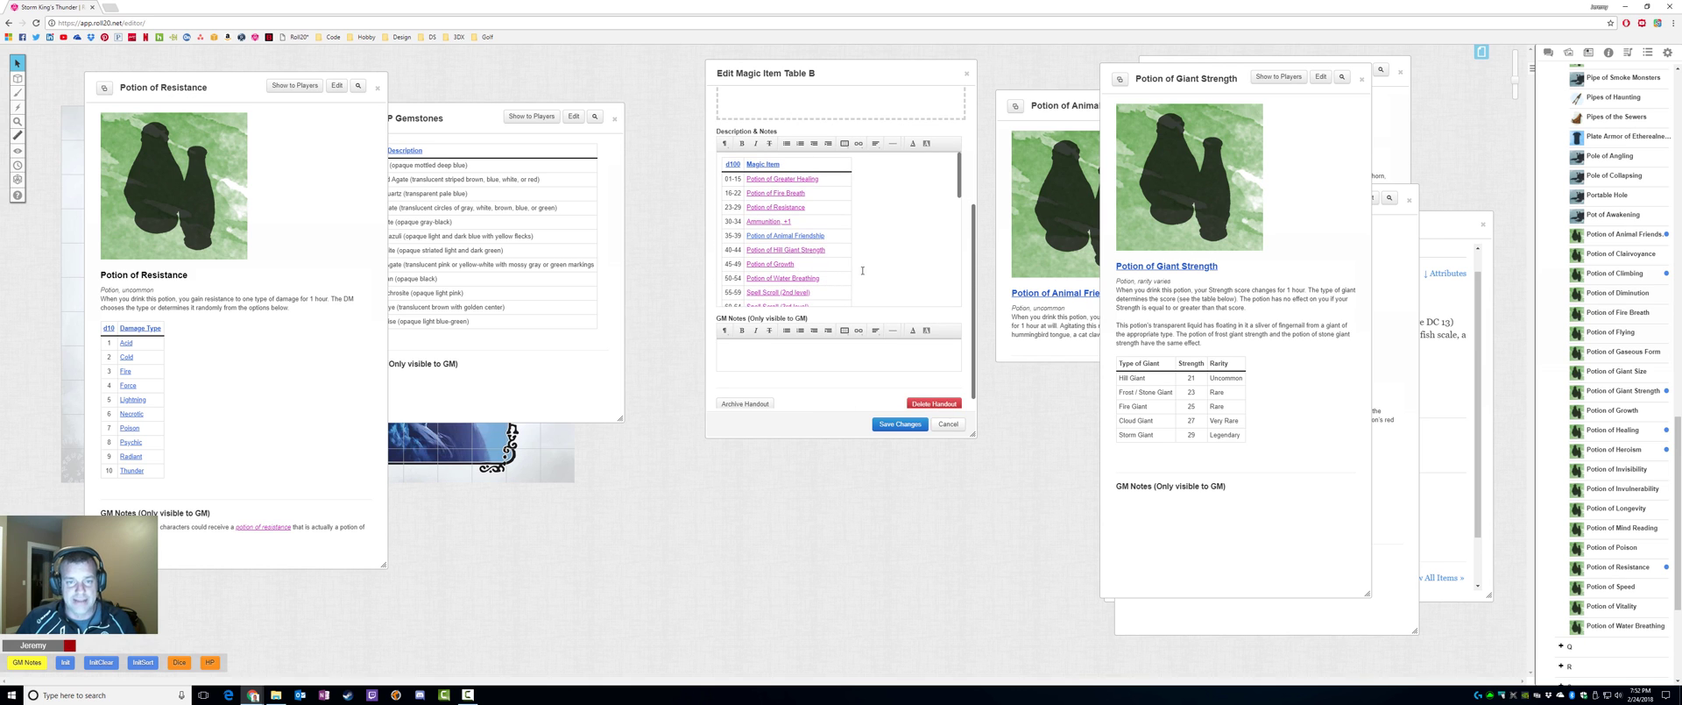
{"action": "left_click", "coordinate": [810, 235]}
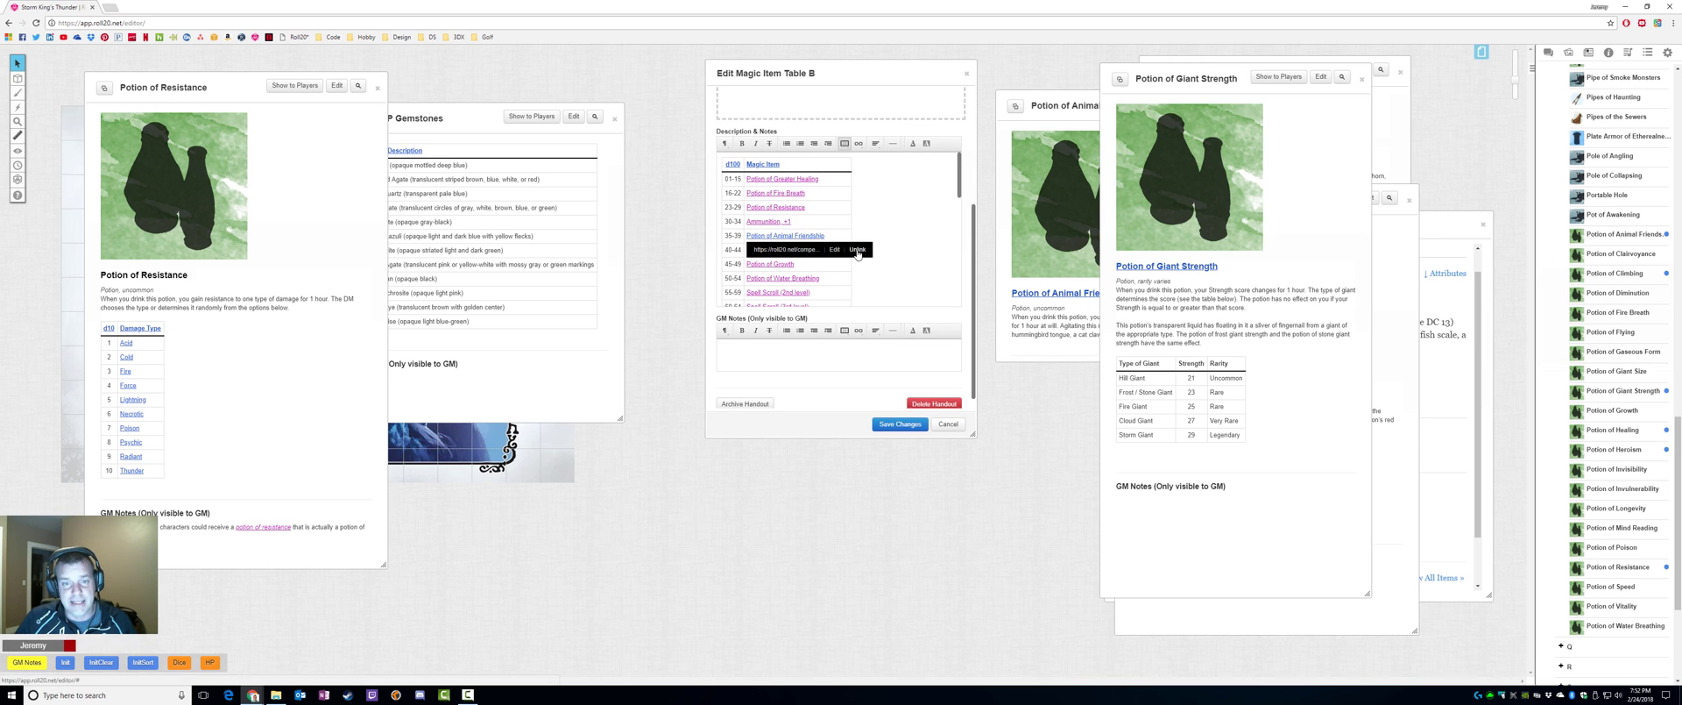
{"action": "left_click", "coordinate": [799, 260]}
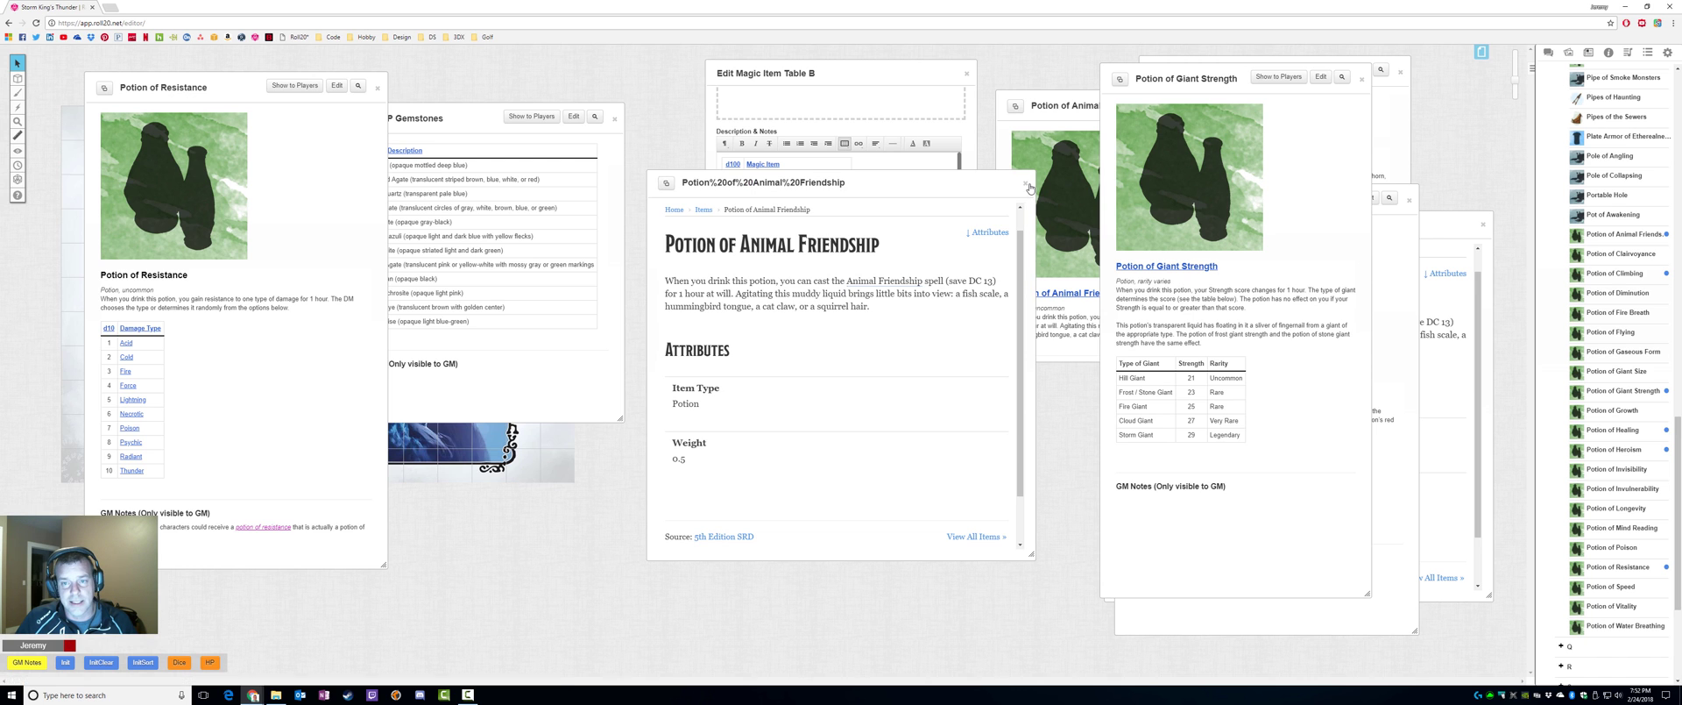
{"action": "left_click", "coordinate": [1026, 185]}
Edit the Potion of Animal Friendship link's URL by inserting "Items:" right before the potion name after "dnd5e/".
{"action": "left_click", "coordinate": [800, 235]}
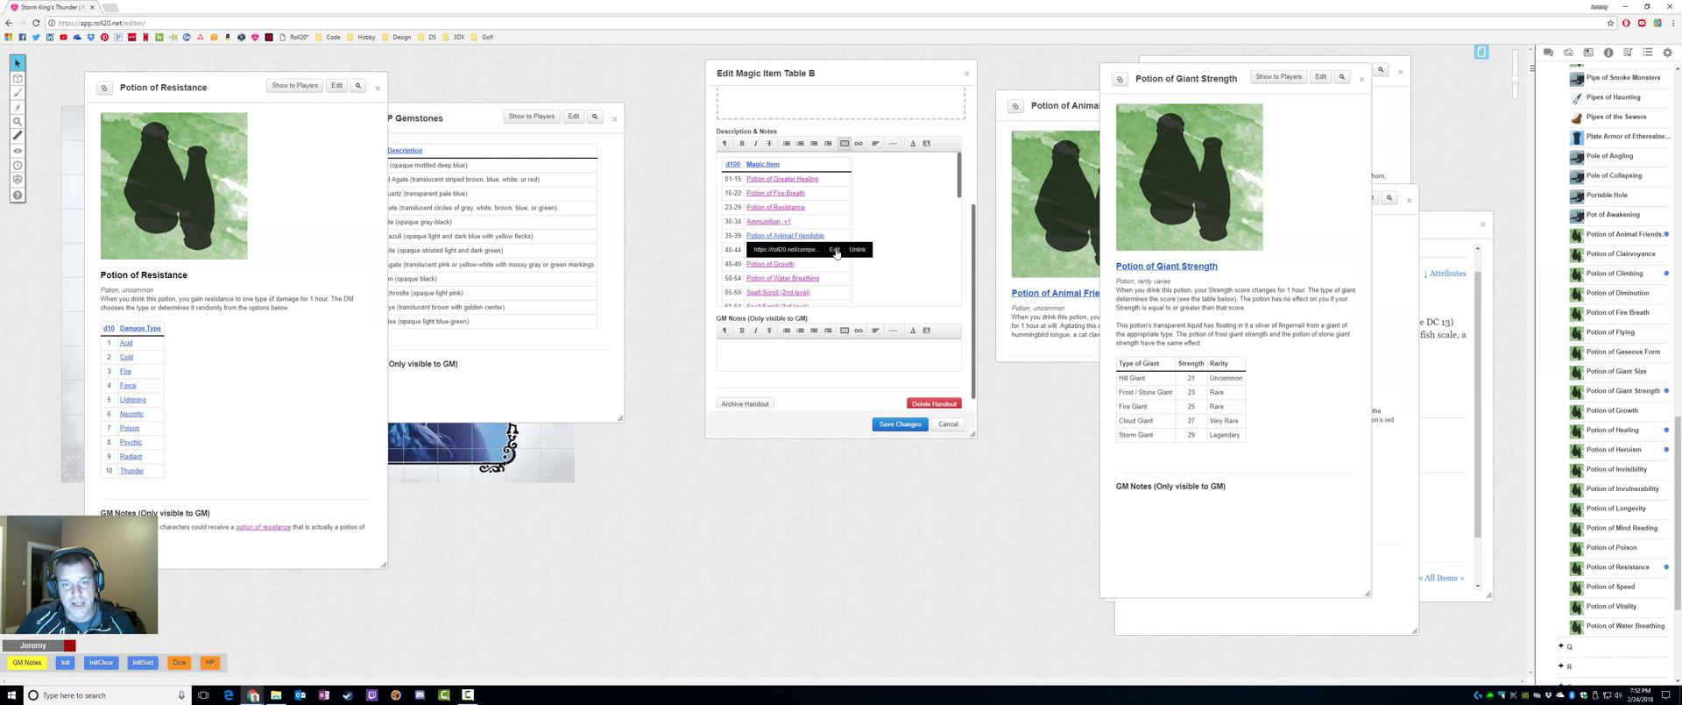
{"action": "left_click", "coordinate": [833, 252]}
{"action": "left_click_drag", "start_coordinate": [861, 296], "coordinate": [808, 285]}
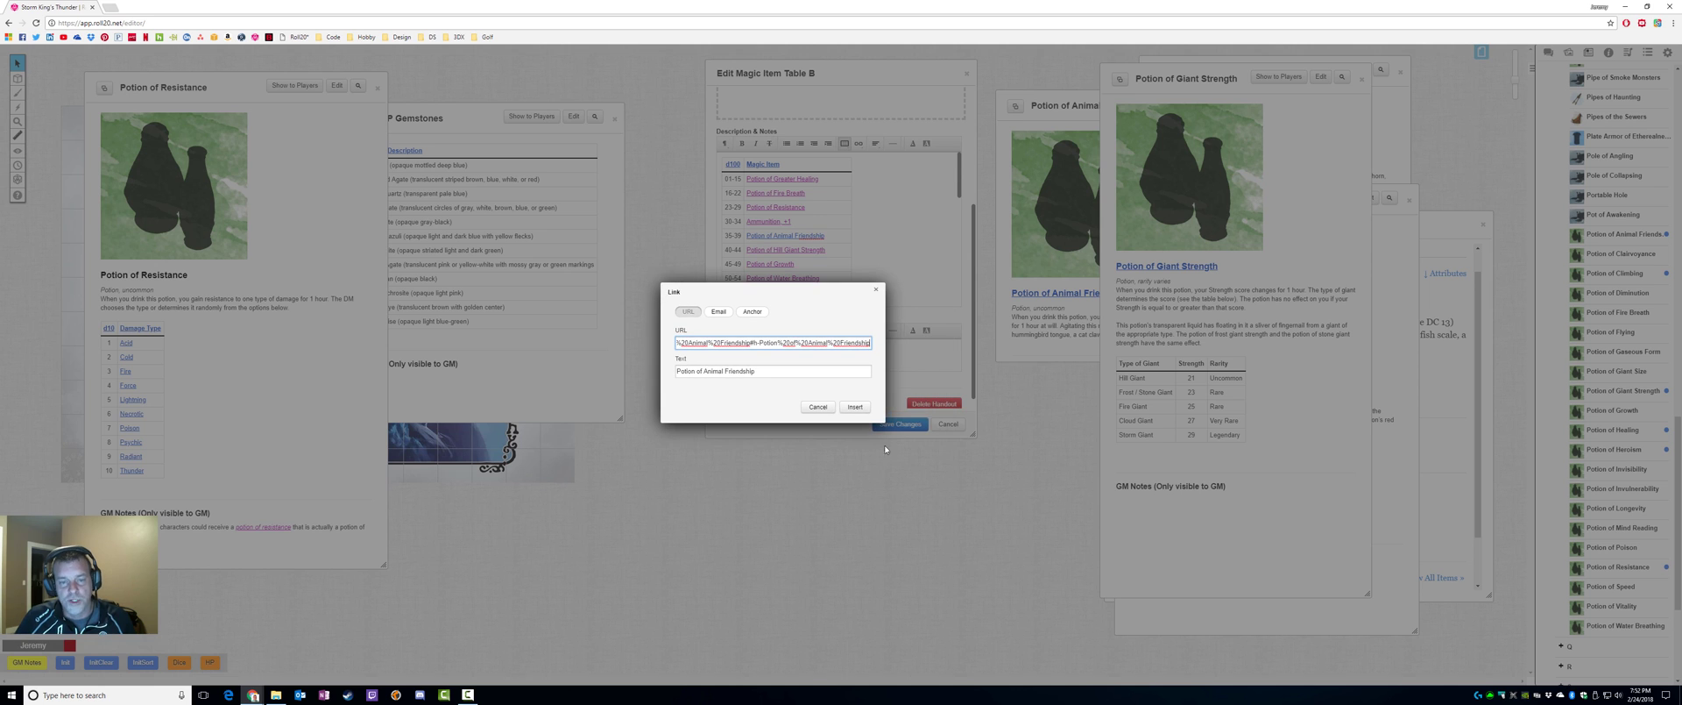
{"action": "left_click_drag", "start_coordinate": [759, 342], "coordinate": [628, 344]}
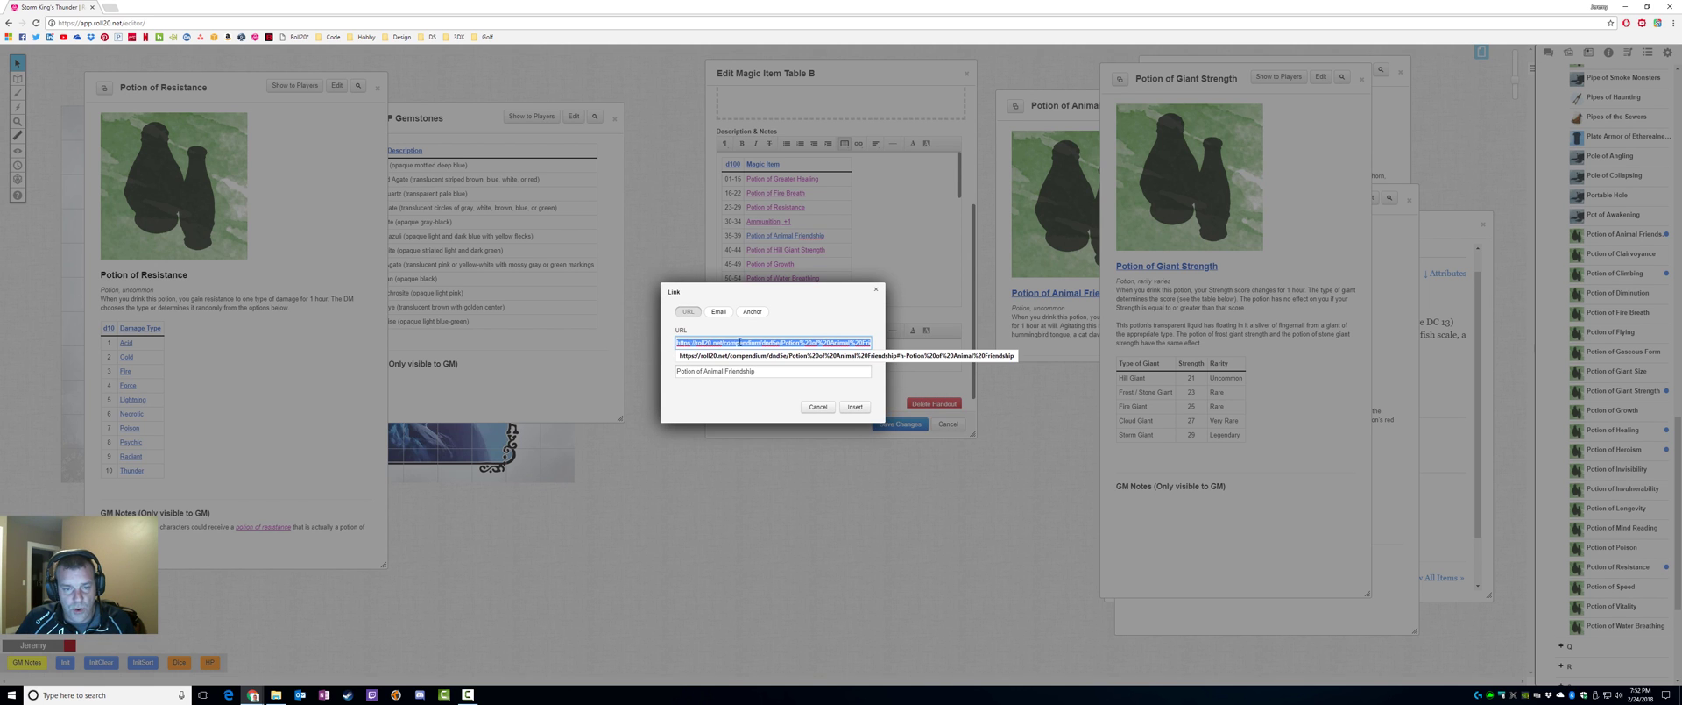
{"action": "left_click", "coordinate": [783, 343]}
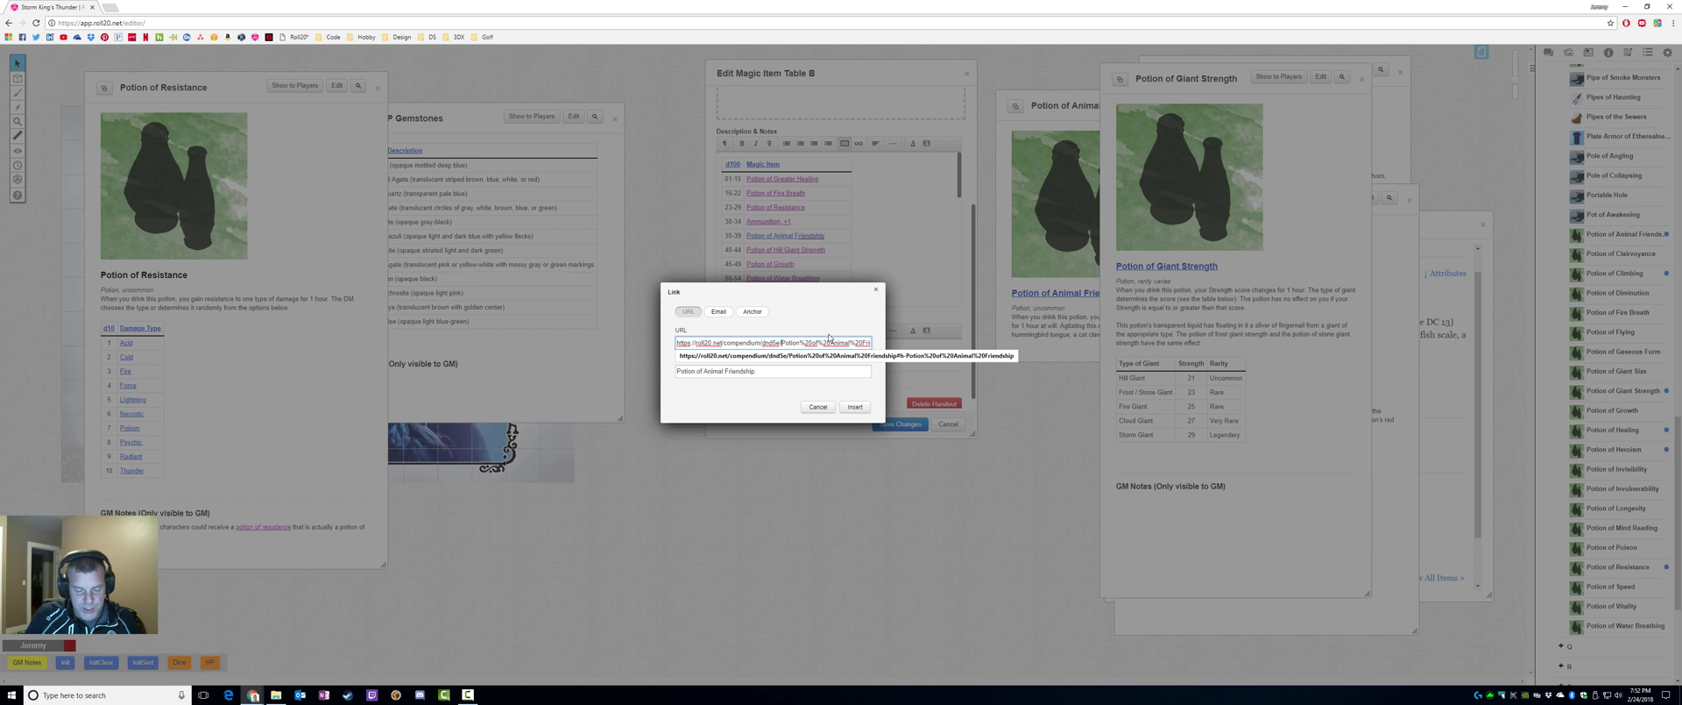
{"action": "type", "text": "Items:"}
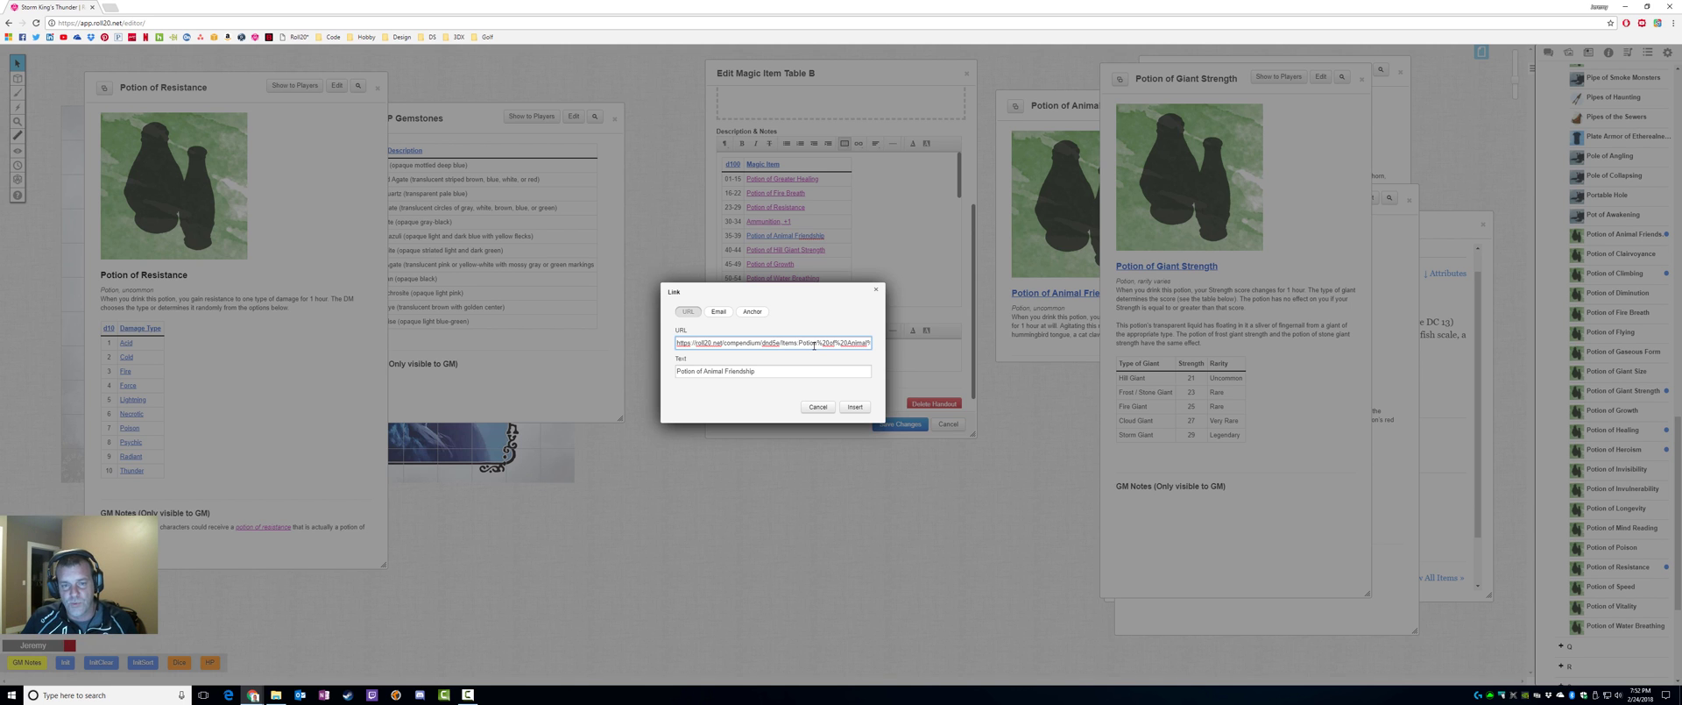
{"action": "left_click", "coordinate": [854, 407]}
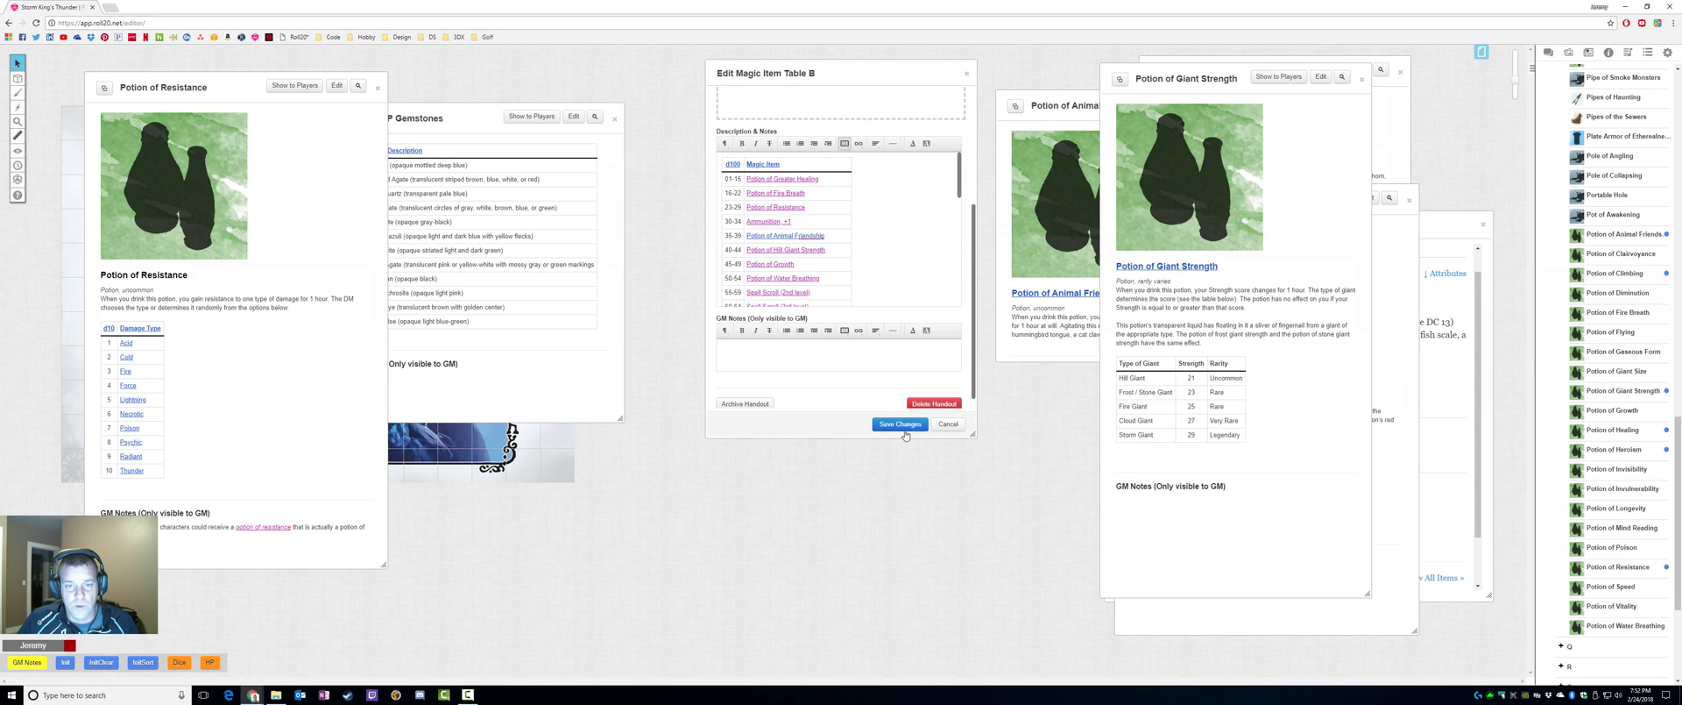
Test the edited Potion of Animal Friendship link and compare it with the compendium page in the other browser window.
{"action": "left_click", "coordinate": [805, 235]}
{"action": "left_click", "coordinate": [808, 257]}
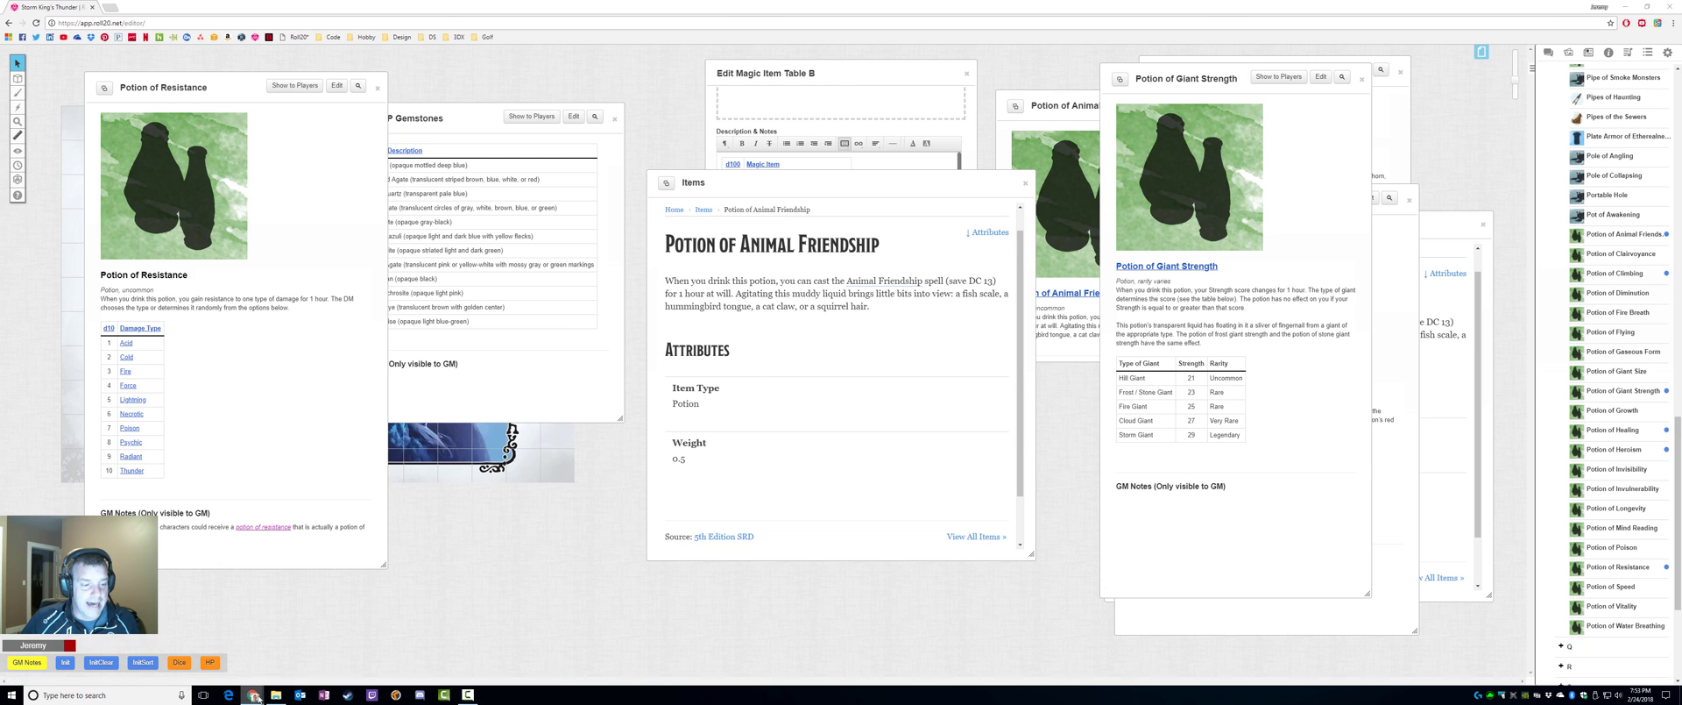
{"action": "mouse_move", "coordinate": [256, 697]}
{"action": "left_click", "coordinate": [305, 655]}
{"action": "left_click", "coordinate": [676, 252]}
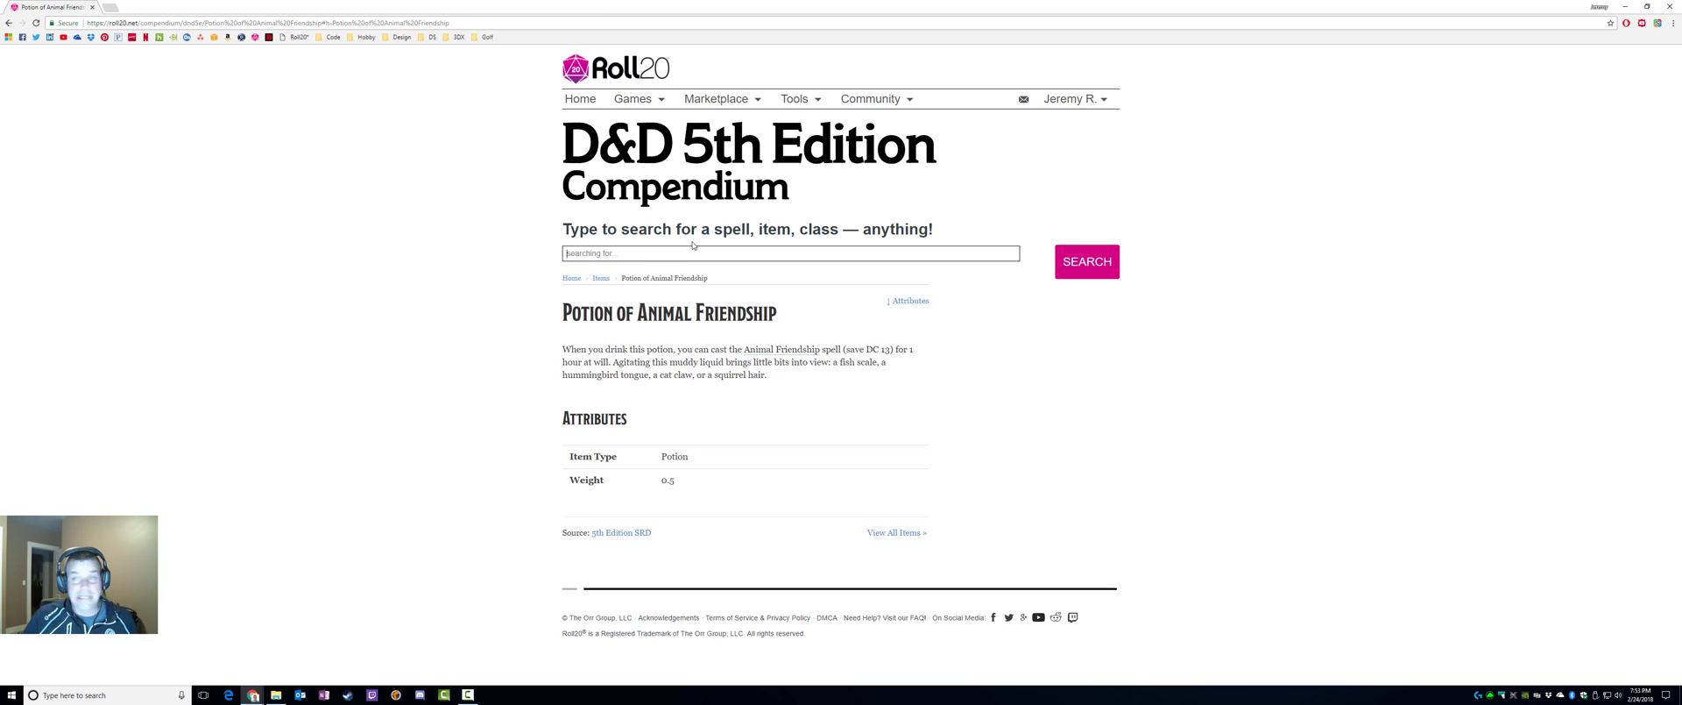
{"action": "left_click", "coordinate": [1626, 7]}
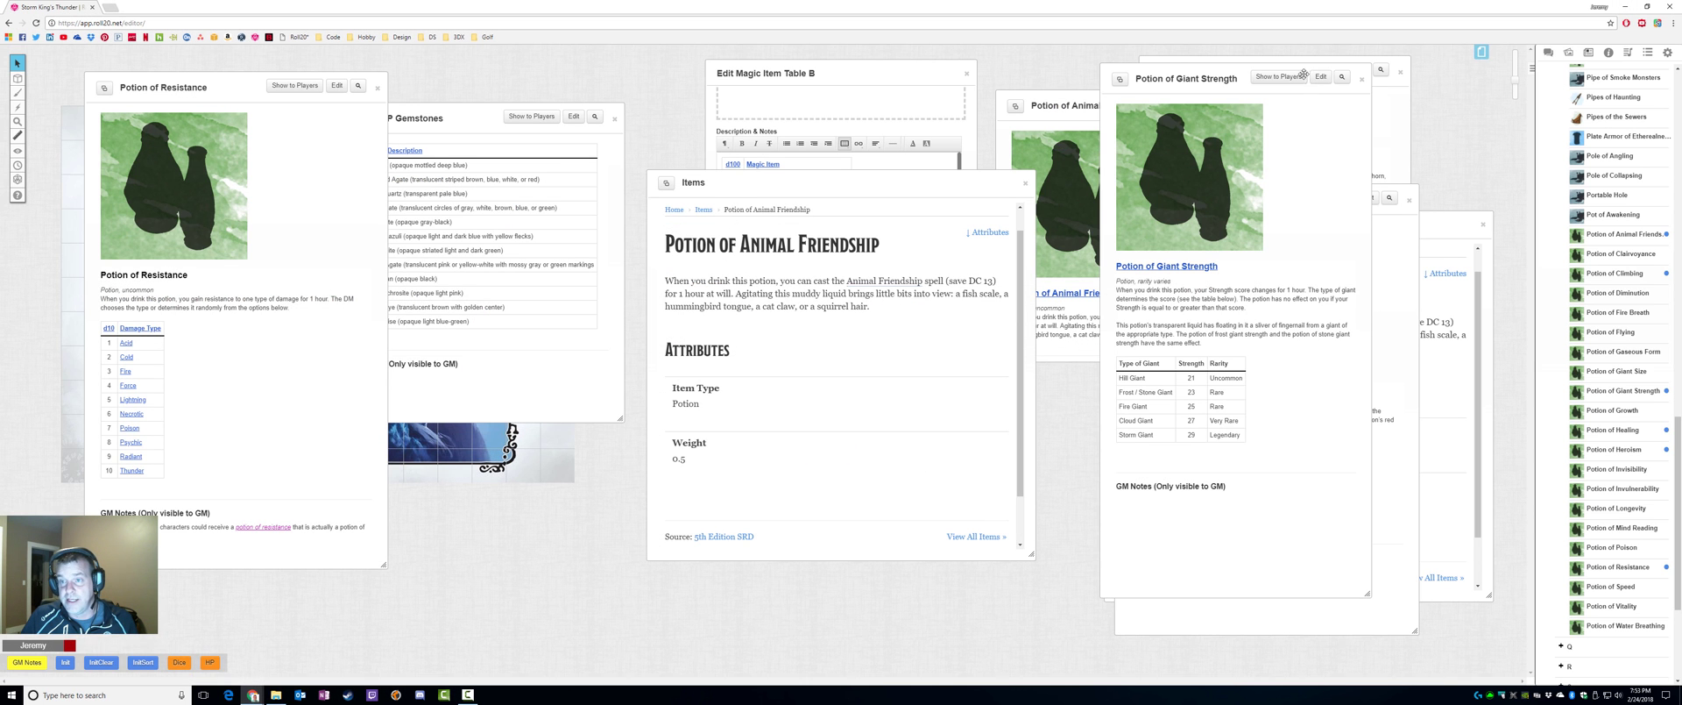
Move the Potion of Giant Strength handout beside Potion of Resistance and place the Potion of Animal Friendship handout next to the compendium page.
{"action": "left_click_drag", "start_coordinate": [1304, 75], "coordinate": [558, 142]}
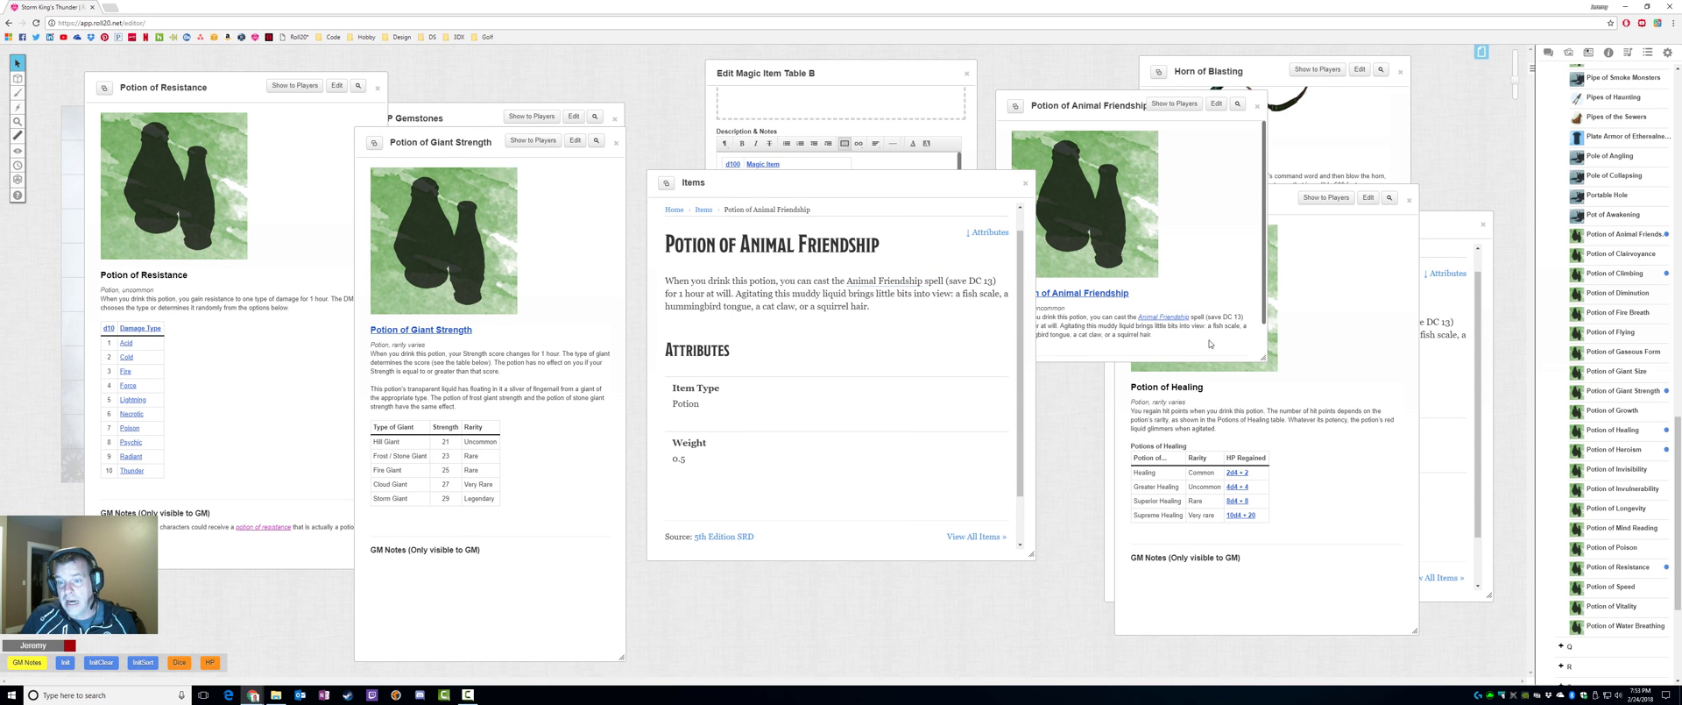
{"action": "left_click", "coordinate": [1211, 343]}
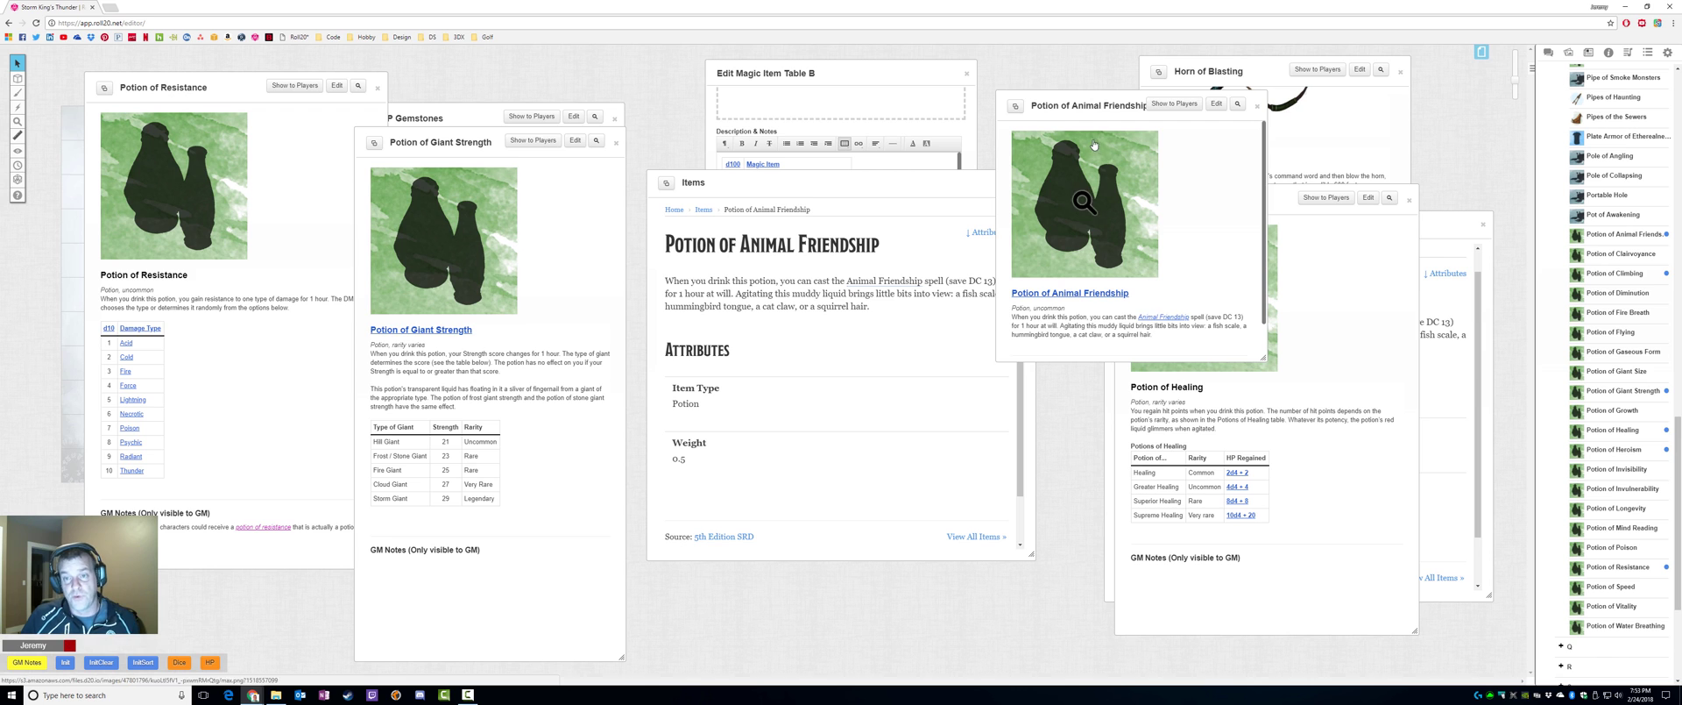
{"action": "left_click_drag", "start_coordinate": [1095, 146], "coordinate": [1138, 194]}
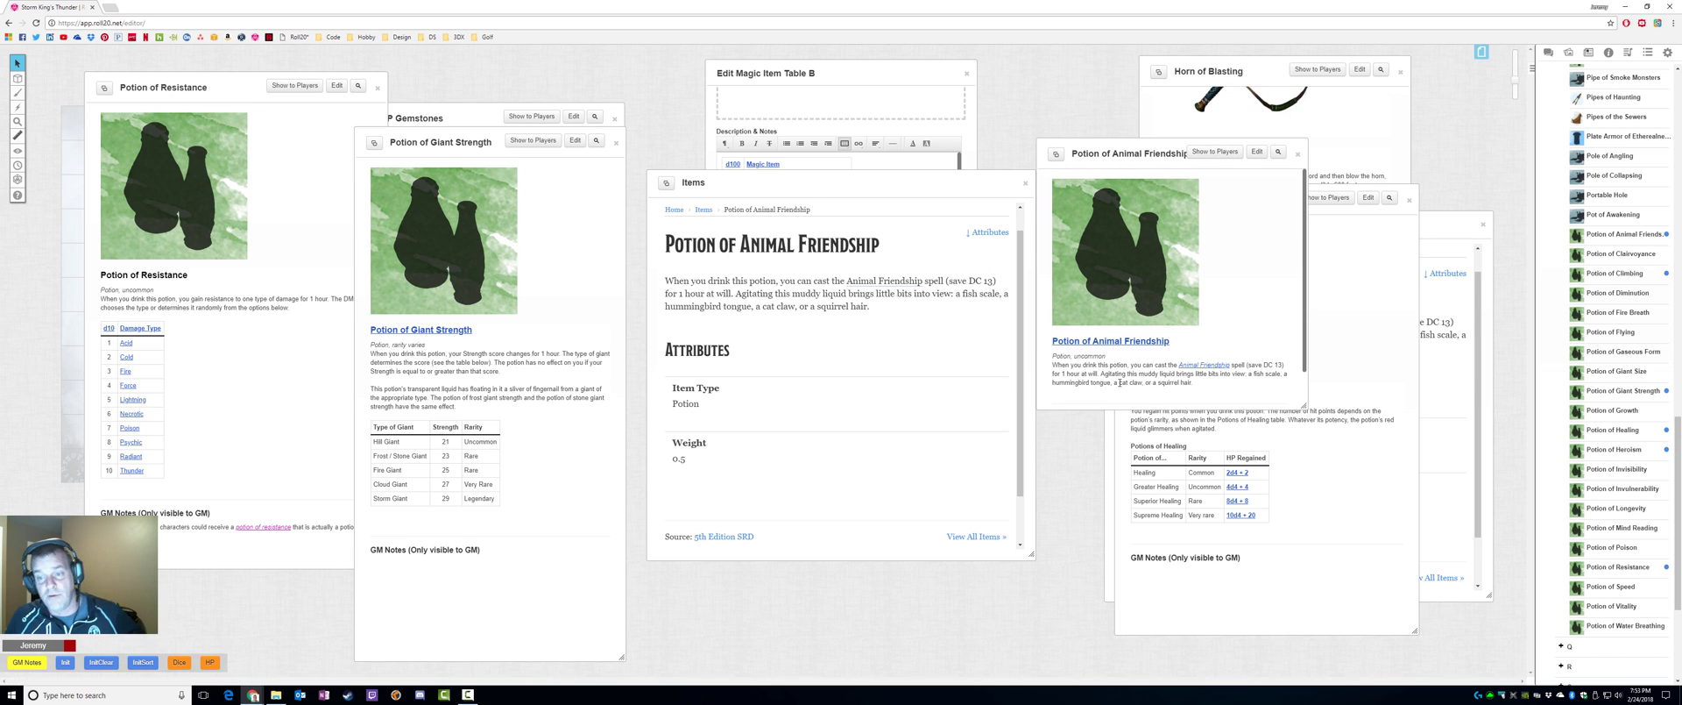
View the spell page behind the Animal Friendship link in the Potion of Animal Friendship handout, and check that link in the handout's editor.
{"action": "left_click", "coordinate": [1222, 369]}
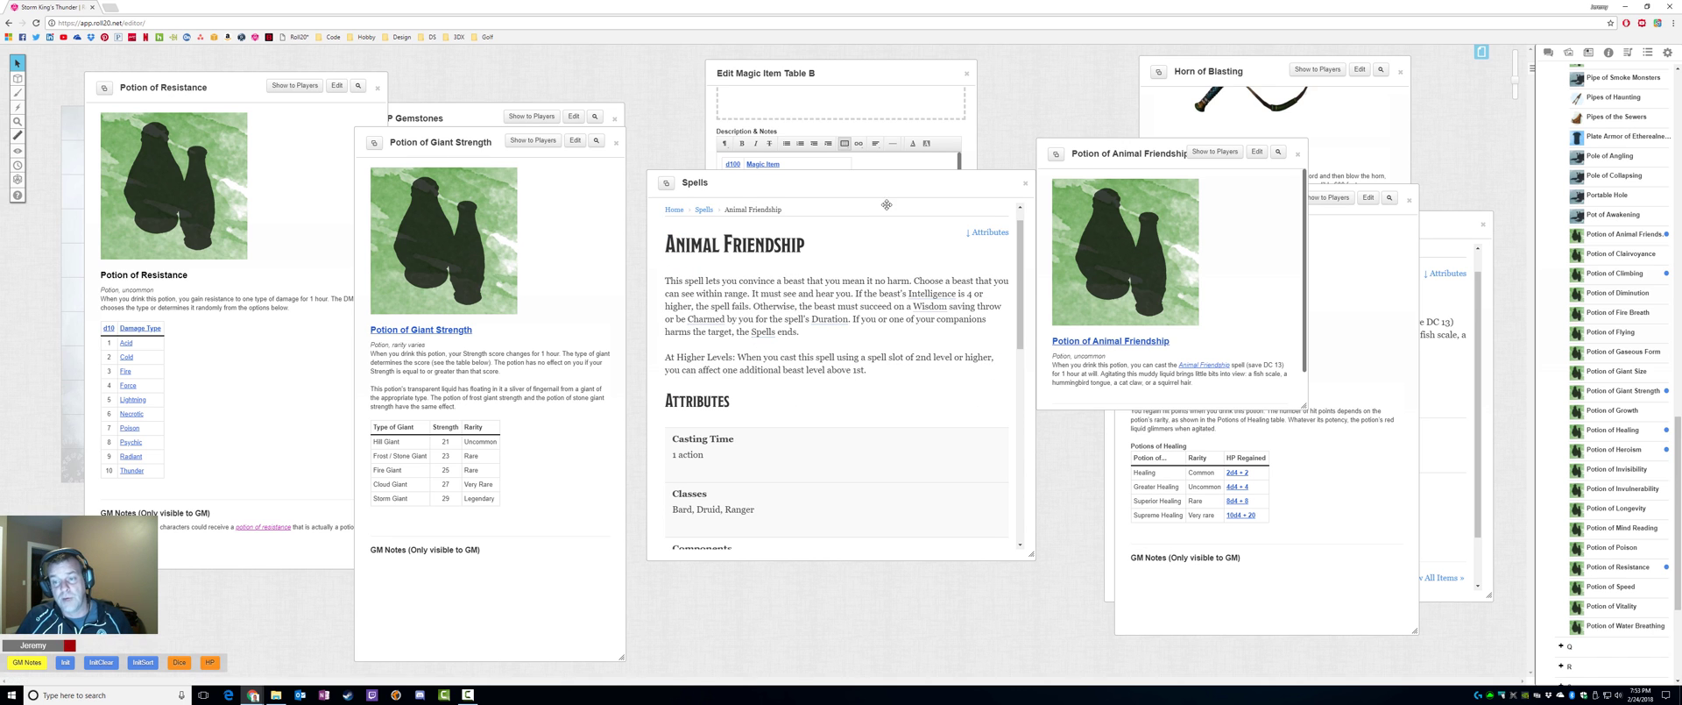
{"action": "left_click", "coordinate": [1256, 151]}
{"action": "scroll", "coordinate": [920, 304], "scroll_direction": "down", "scroll_amount": 2}
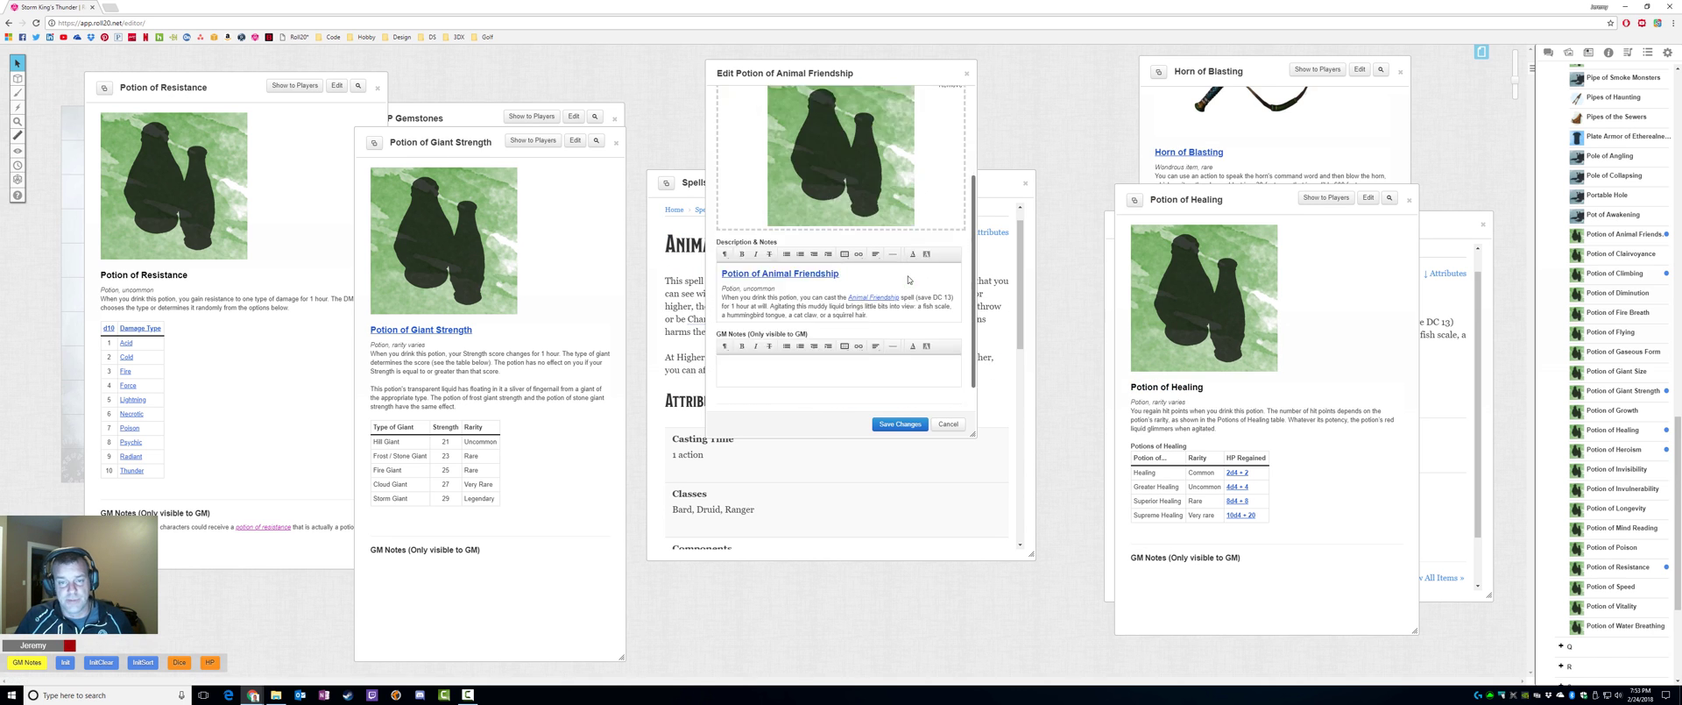
{"action": "left_click", "coordinate": [874, 266]}
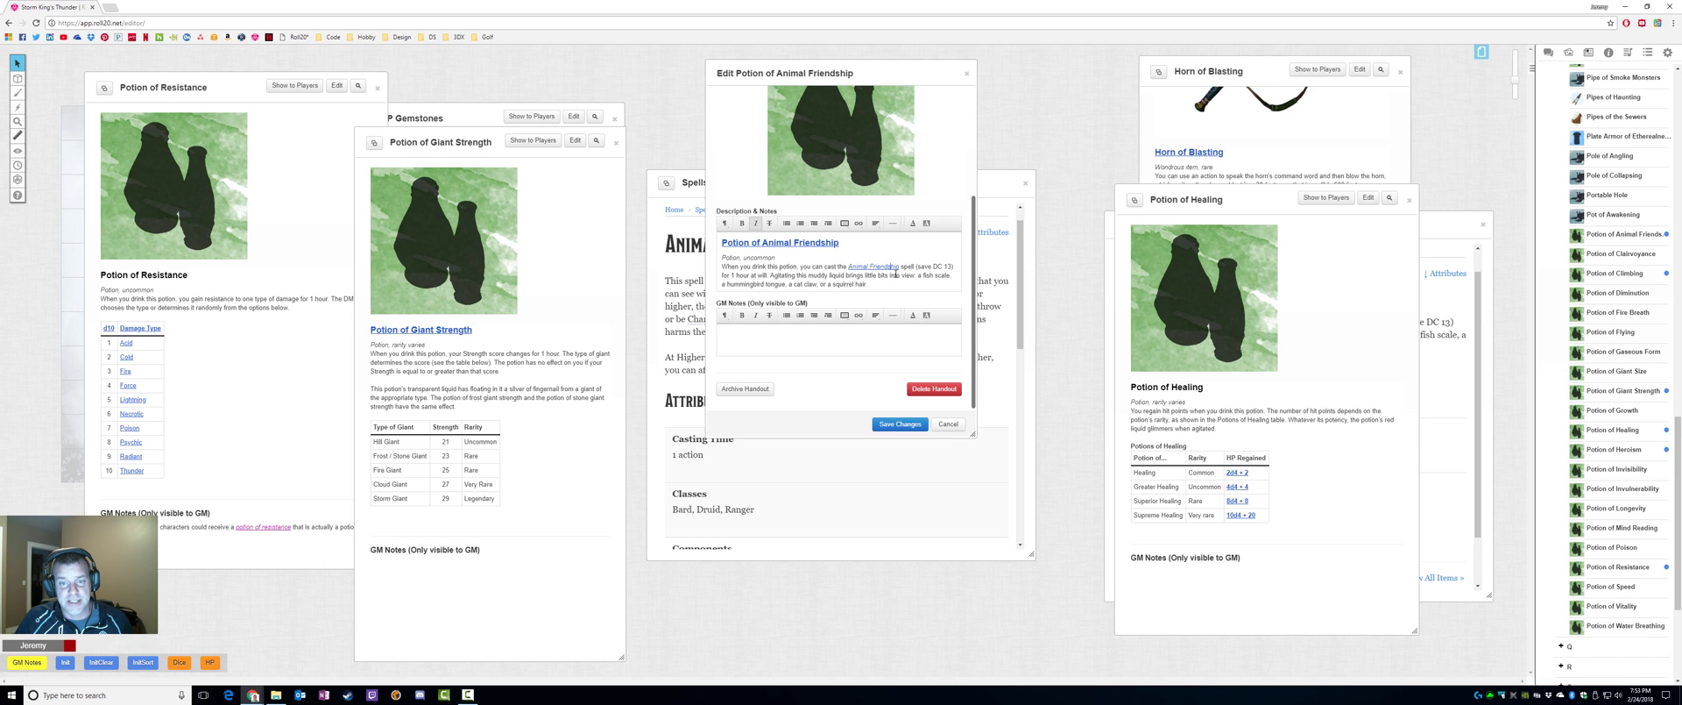
{"action": "left_click", "coordinate": [907, 266]}
{"action": "left_click", "coordinate": [899, 423]}
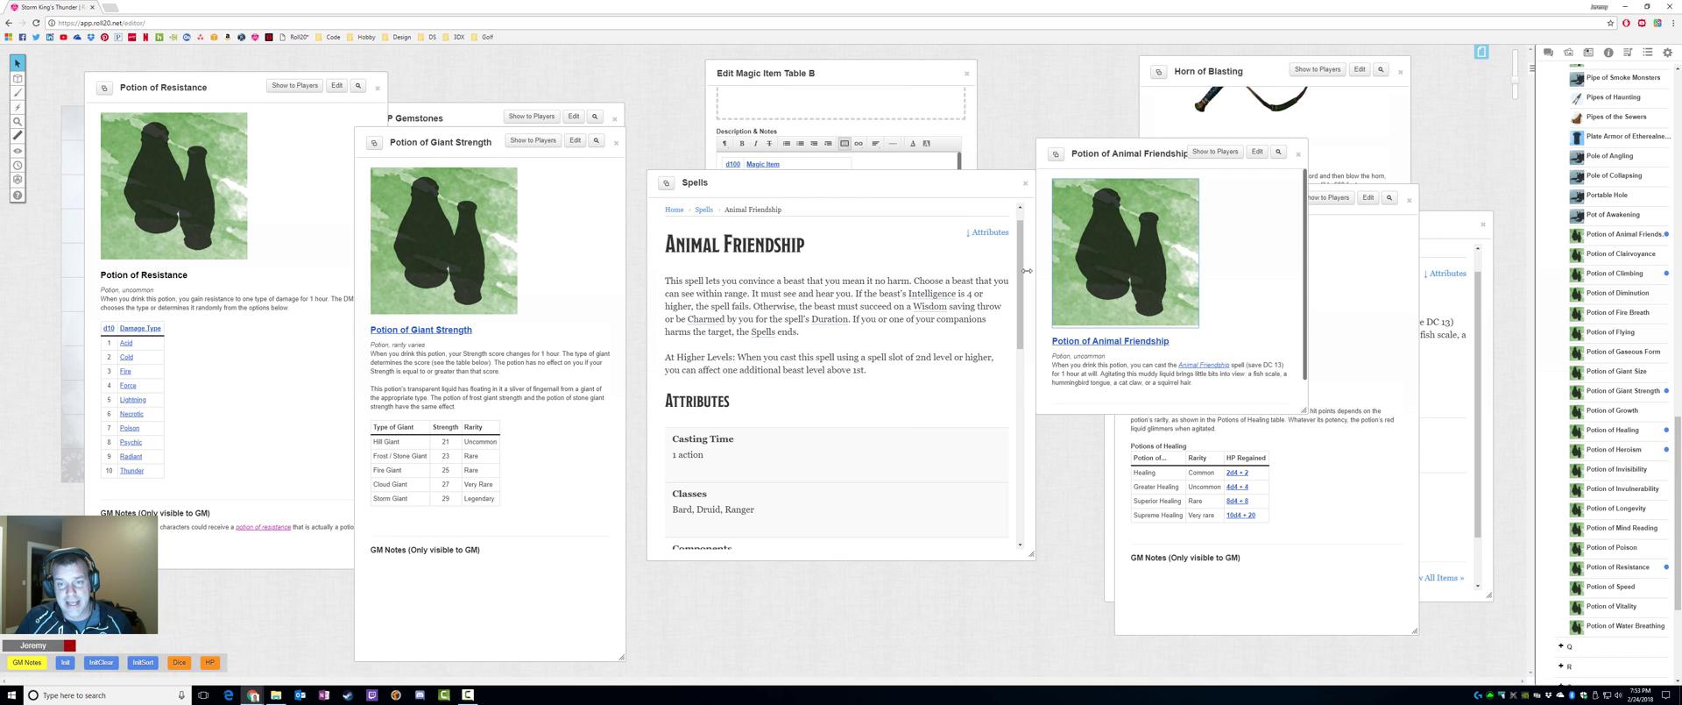
Close the Animal Friendship spell page and the Potion of Animal Friendship item page, and save the changes to Magic Item Table B.
{"action": "left_click_drag", "start_coordinate": [923, 175], "coordinate": [546, 207]}
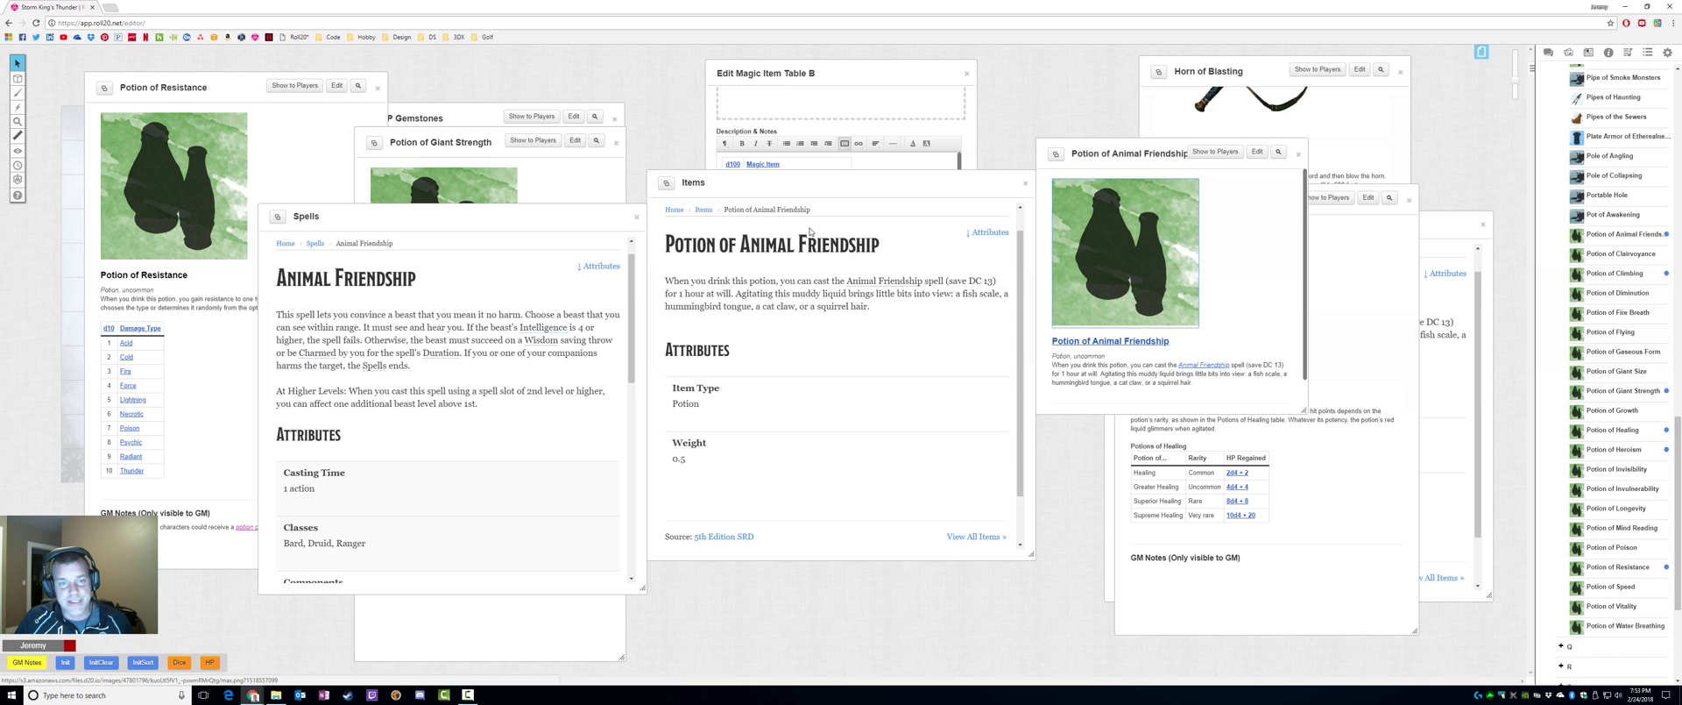
{"action": "left_click", "coordinate": [635, 217]}
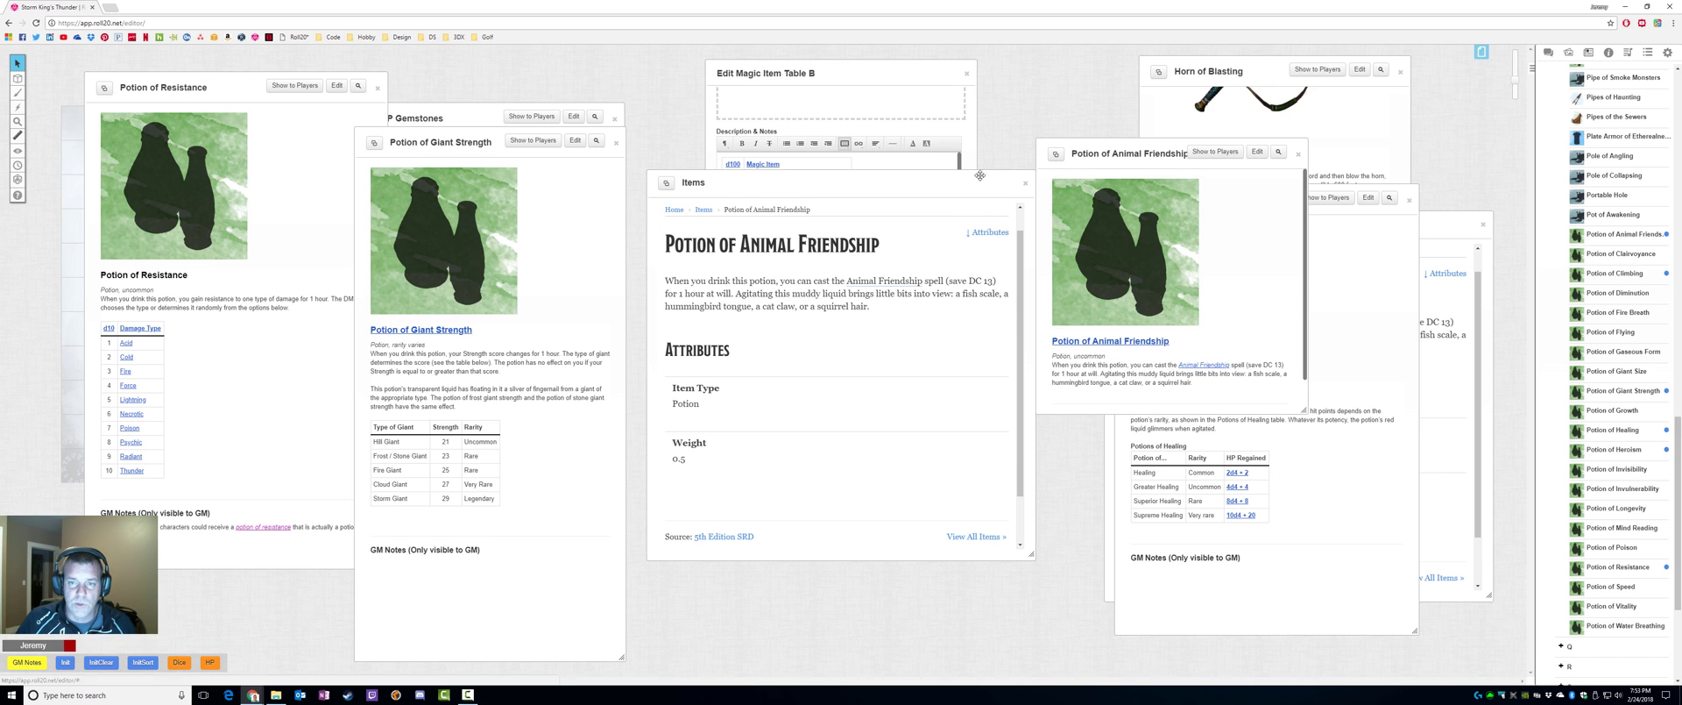
{"action": "left_click", "coordinate": [1025, 182]}
{"action": "left_click", "coordinate": [895, 426]}
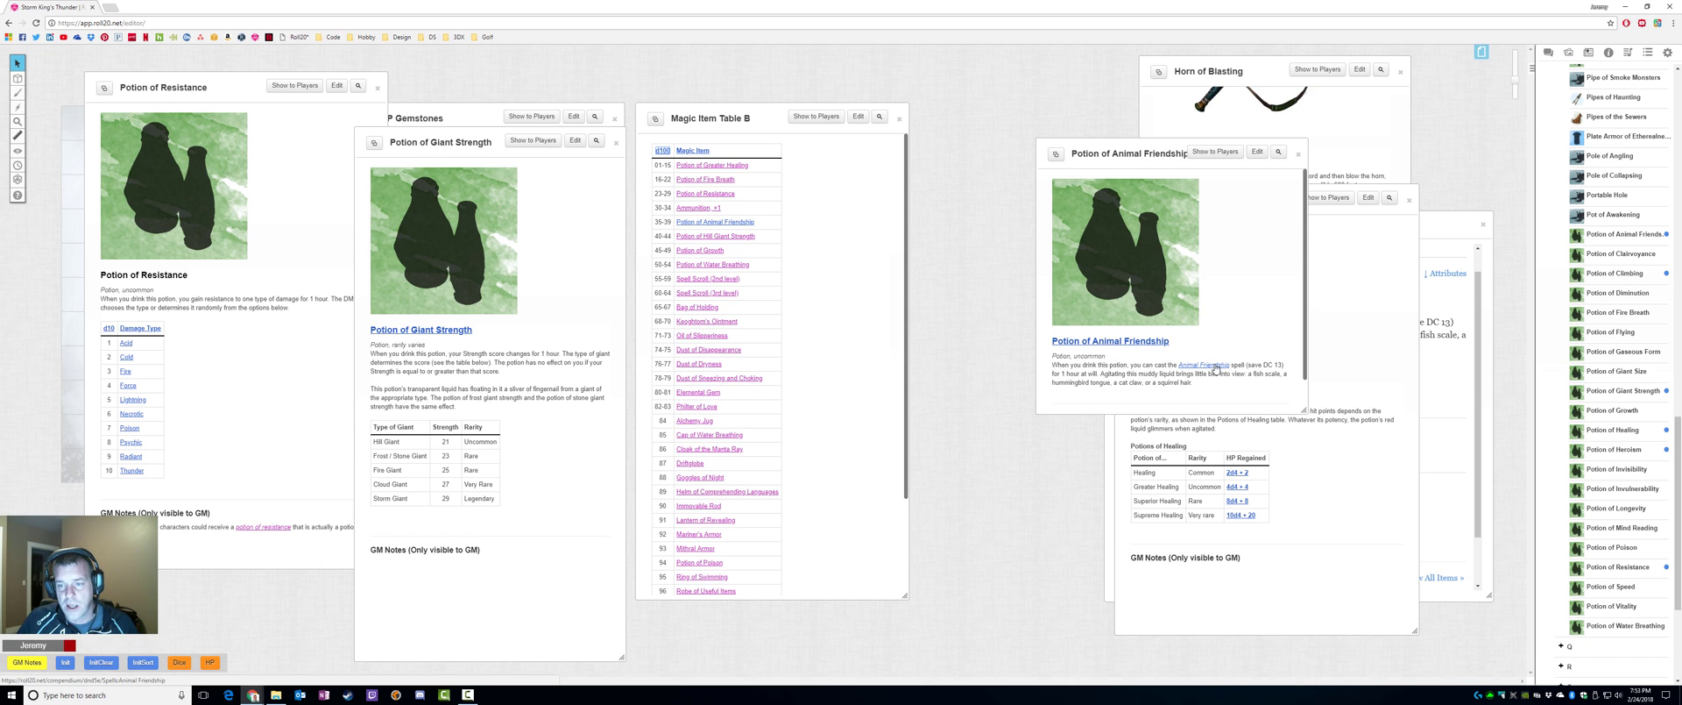
Open the Potion of Animal Friendship handout for editing, view the link options for the Animal Friendship text, and select the word "potion" in the description.
{"action": "left_click", "coordinate": [1257, 151]}
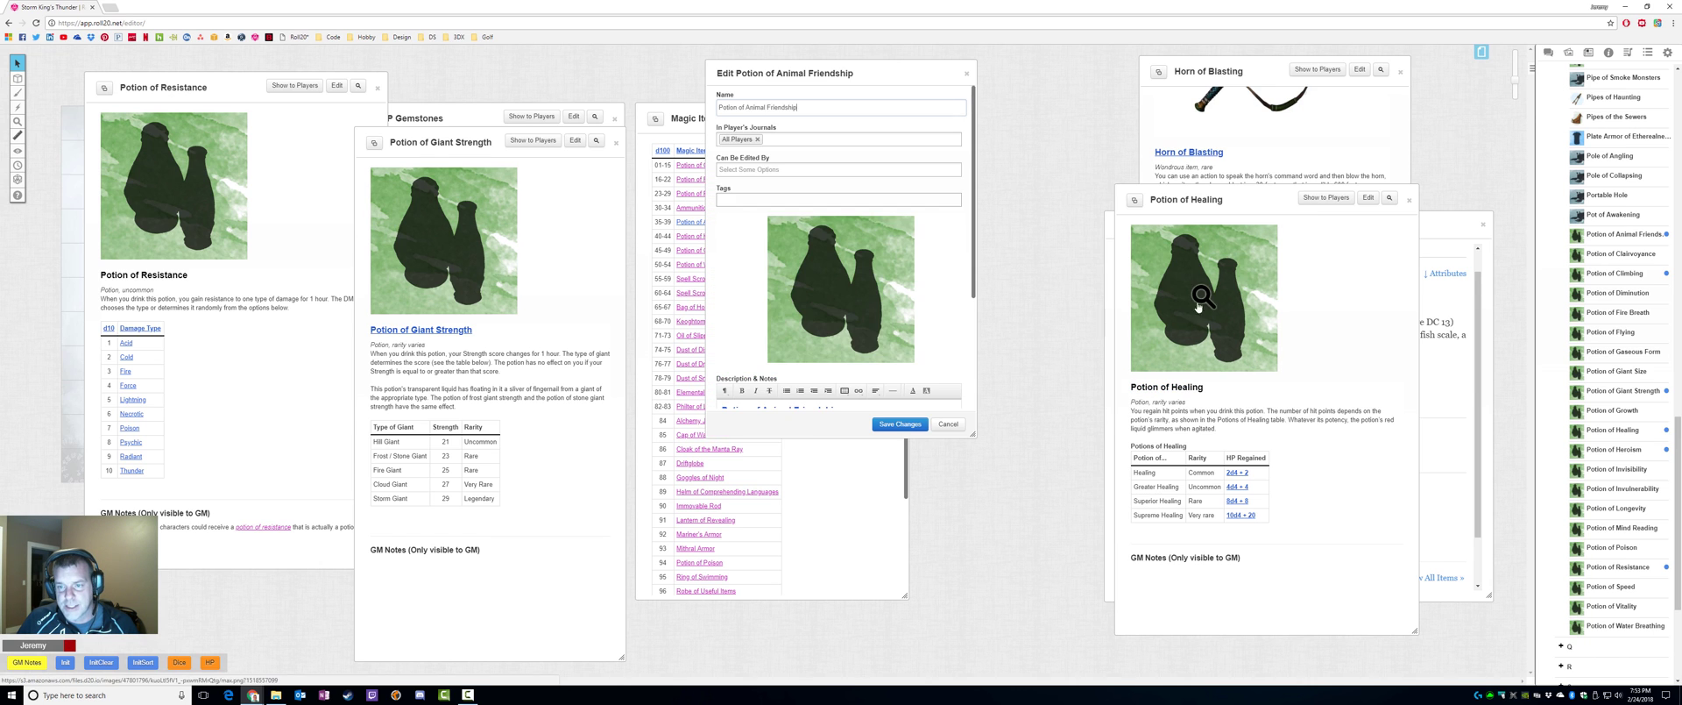
{"action": "scroll", "coordinate": [849, 269], "scroll_direction": "down", "scroll_amount": 1}
{"action": "left_click", "coordinate": [868, 265]}
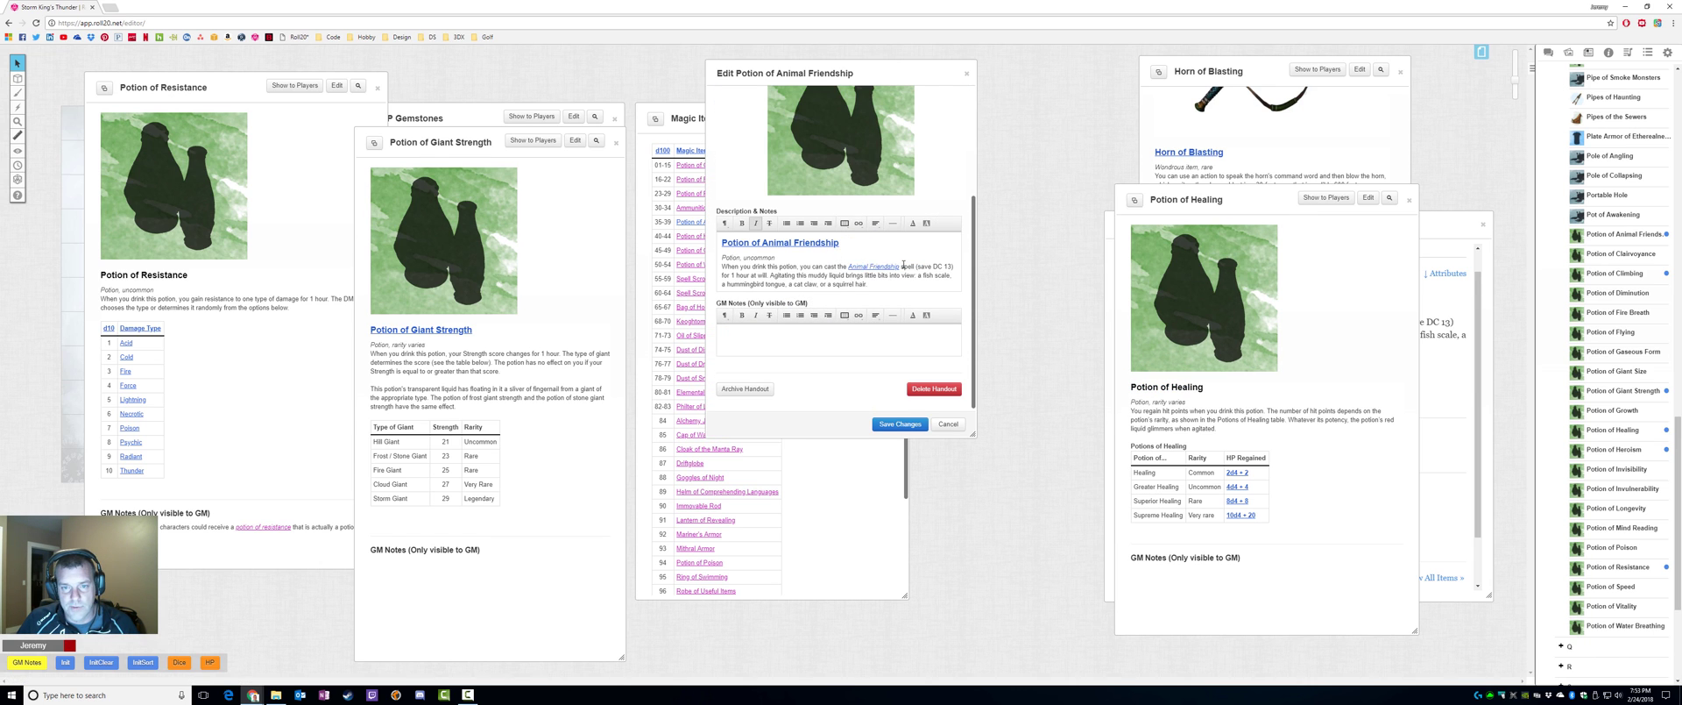
{"action": "left_click_drag", "start_coordinate": [900, 266], "coordinate": [850, 269]}
{"action": "left_click", "coordinate": [858, 223]}
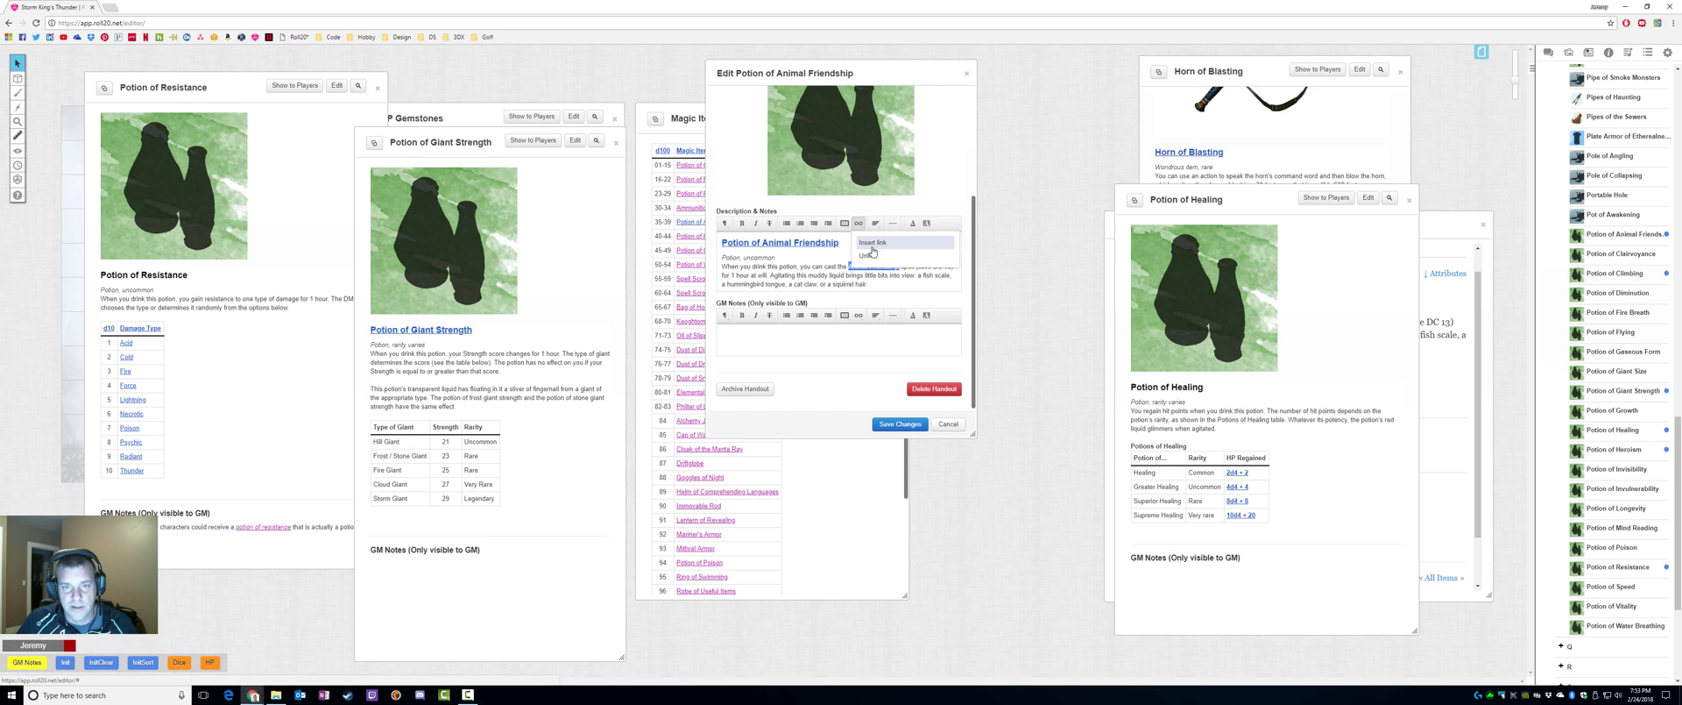
{"action": "left_click", "coordinate": [883, 255]}
{"action": "left_click", "coordinate": [873, 266]}
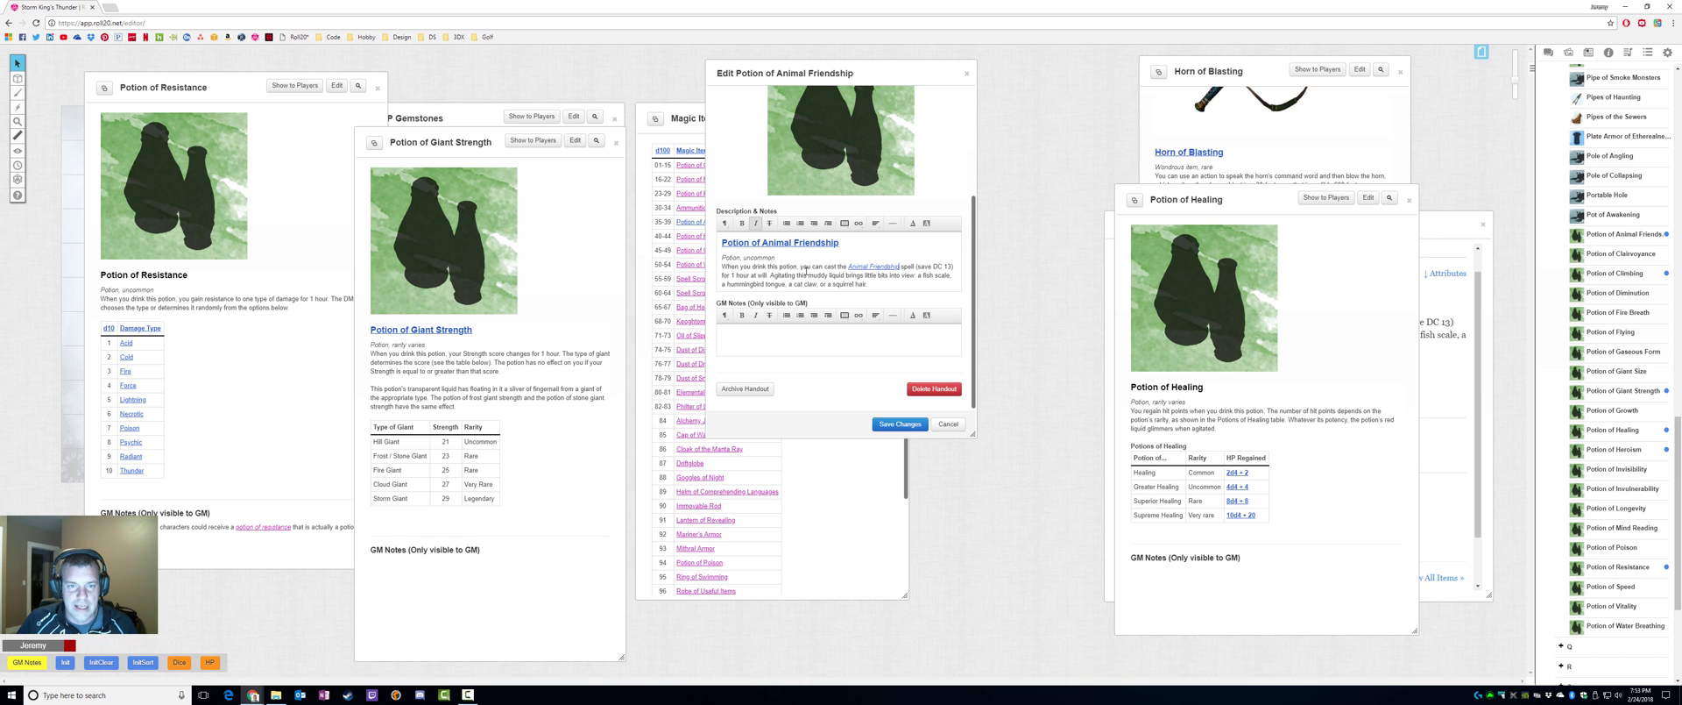
{"action": "double_click", "coordinate": [789, 266]}
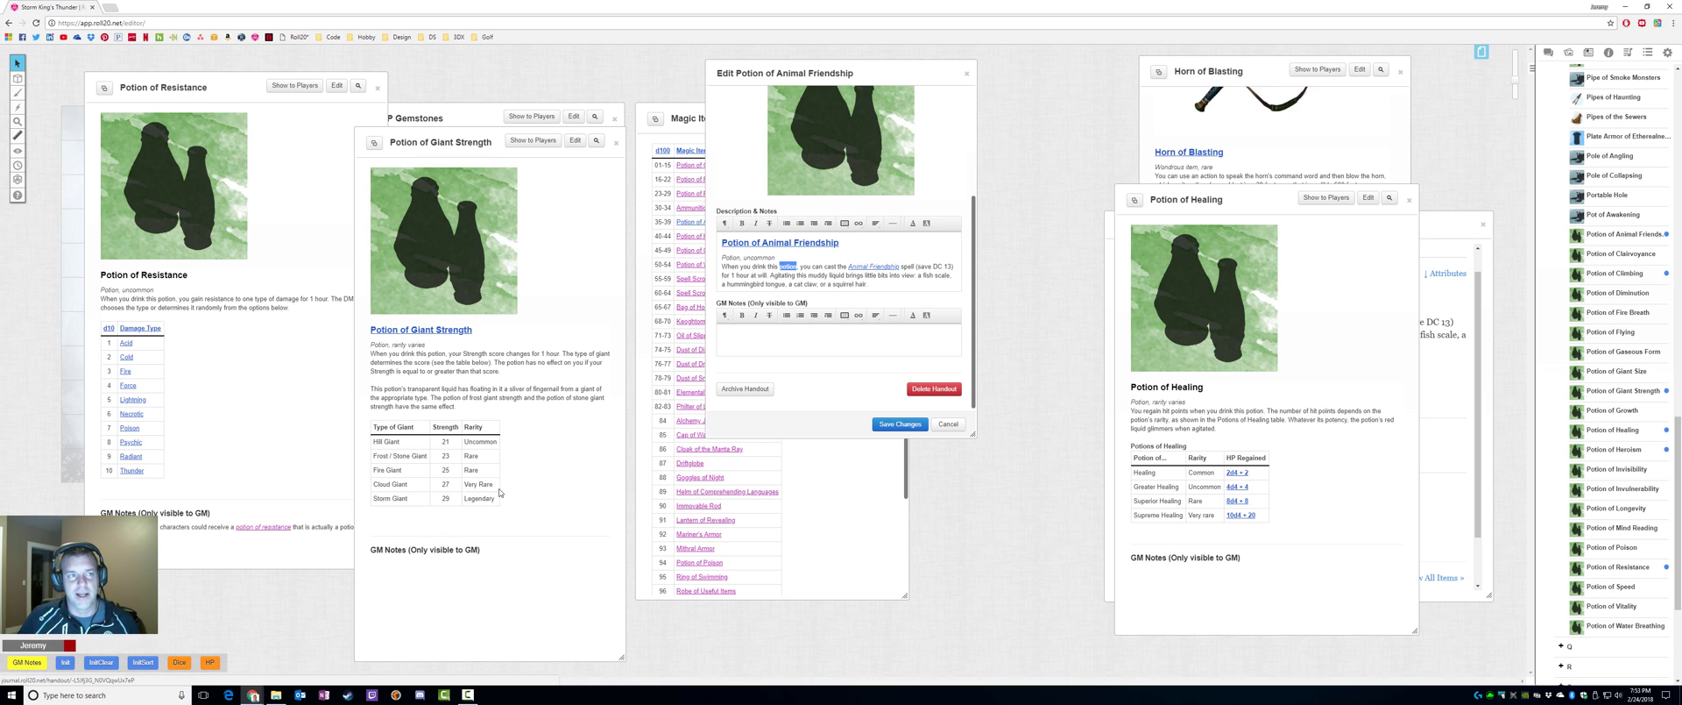
Copy the Animal Friendship link's address and enter it as the URL of a new link on the word "potion".
{"action": "right_click", "coordinate": [888, 264]}
{"action": "left_click", "coordinate": [926, 322]}
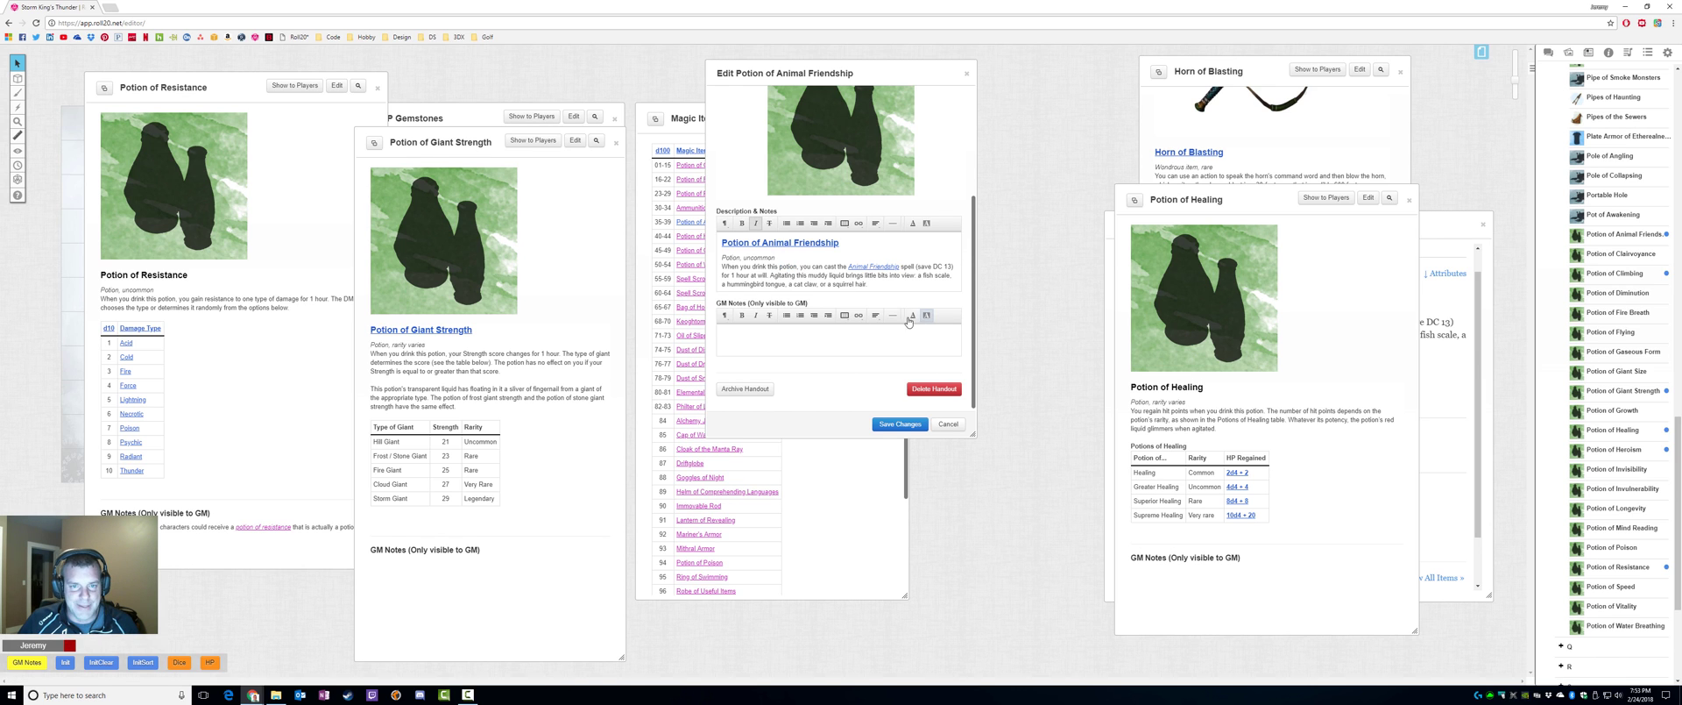
{"action": "double_click", "coordinate": [789, 265]}
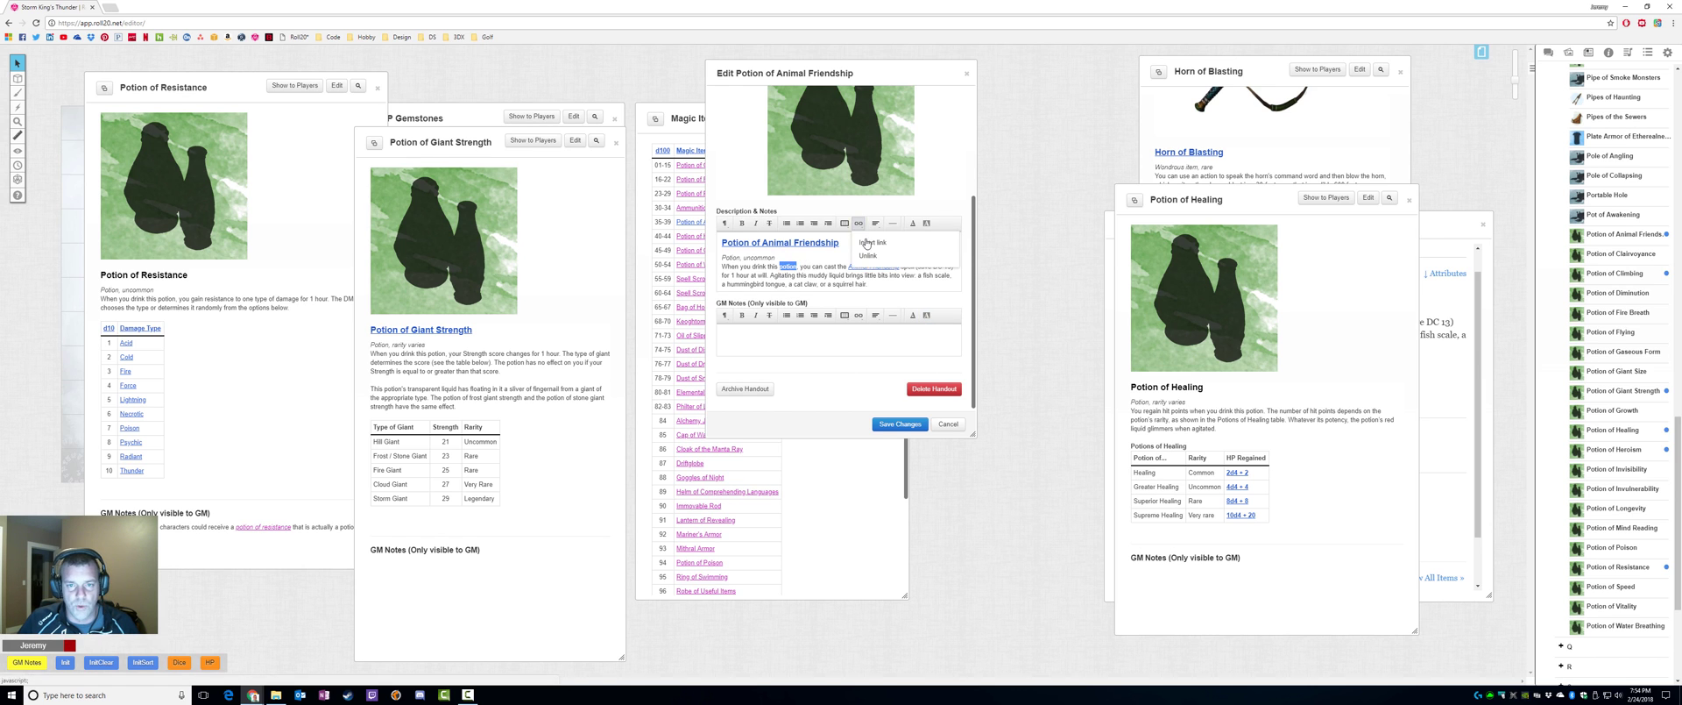
{"action": "left_click", "coordinate": [858, 222]}
{"action": "type", "text": "https://roll20.net/compendium/dnd5e/Spells:Animal%20Friendship"}
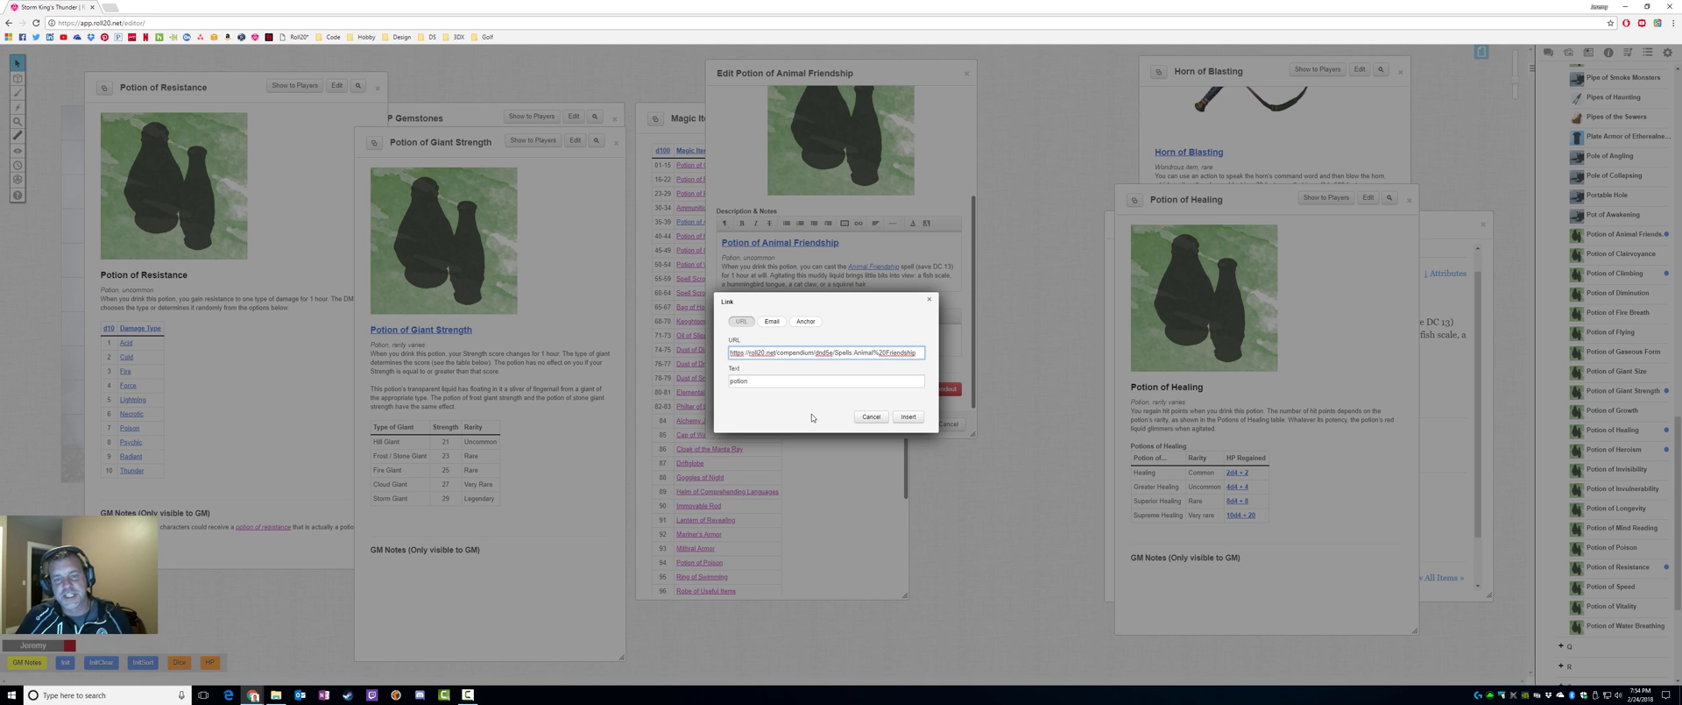
Switch to the Potion of Animal Friendship compendium page and go through the compendium home to the spell list by name.
{"action": "mouse_move", "coordinate": [256, 697]}
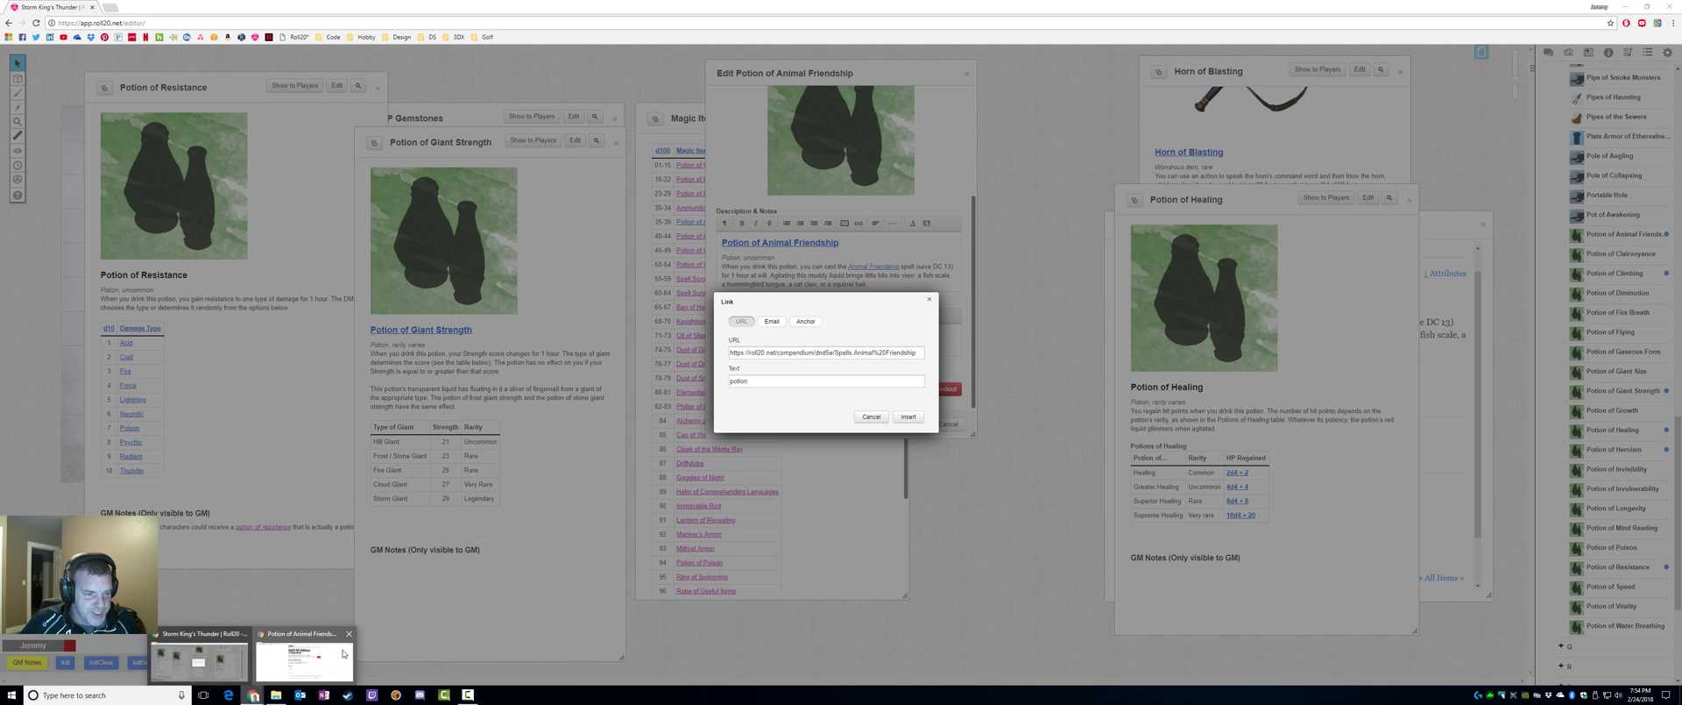
{"action": "left_click", "coordinate": [306, 656]}
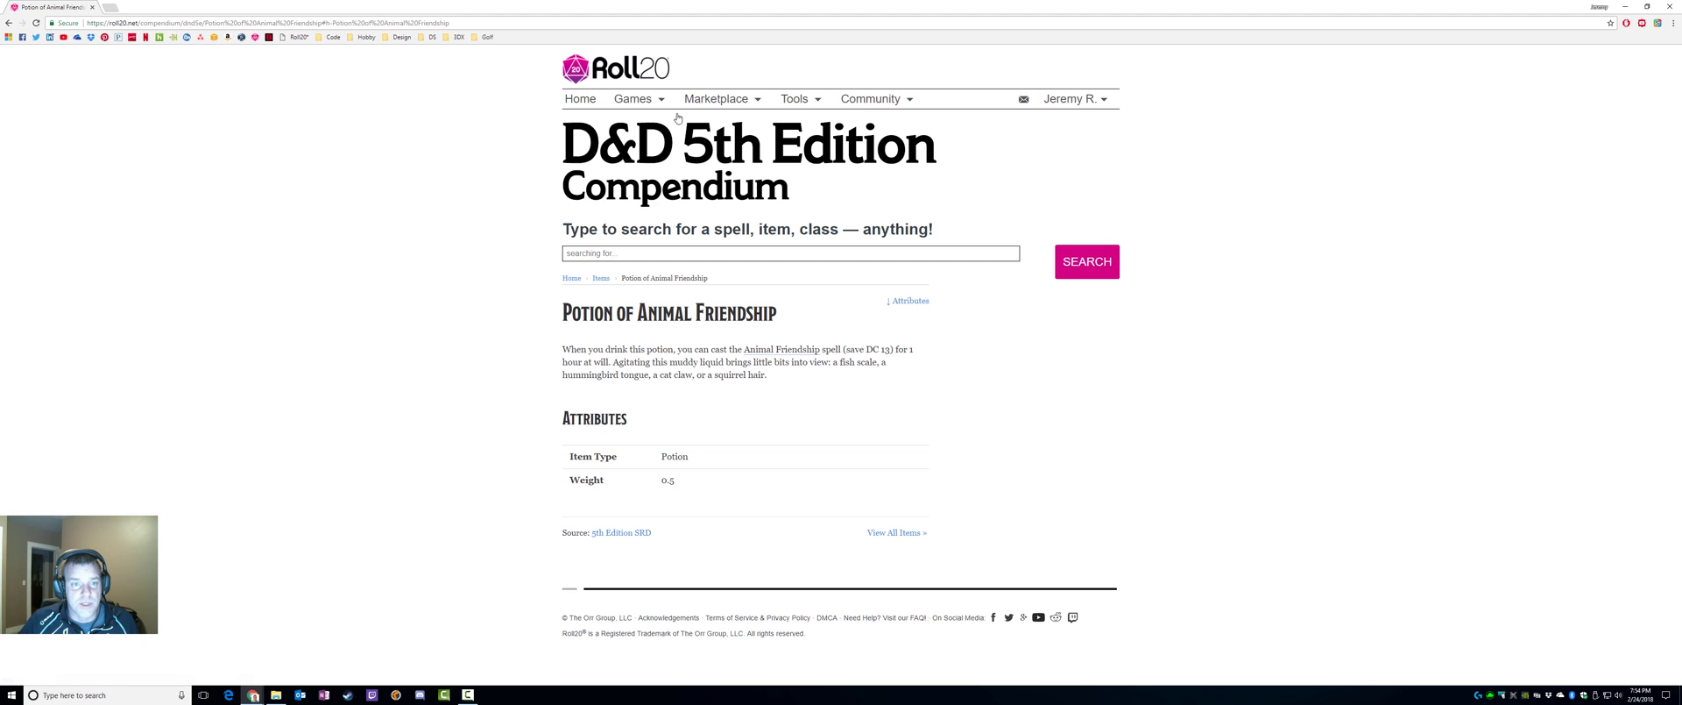
{"action": "left_click", "coordinate": [572, 278]}
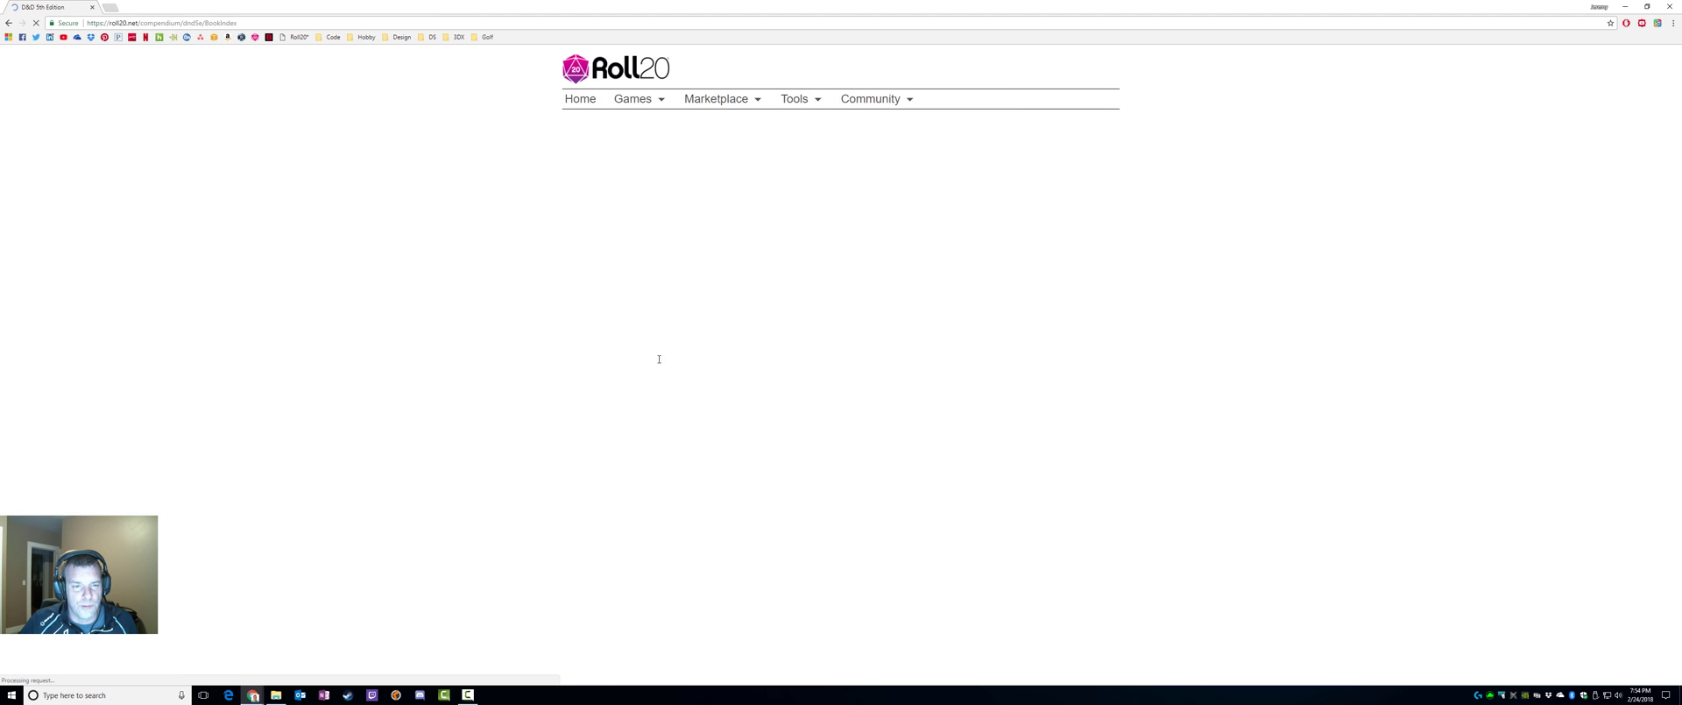
{"action": "scroll", "coordinate": [684, 481], "scroll_direction": "down", "scroll_amount": 3}
{"action": "scroll", "coordinate": [774, 458], "scroll_direction": "down", "scroll_amount": 4}
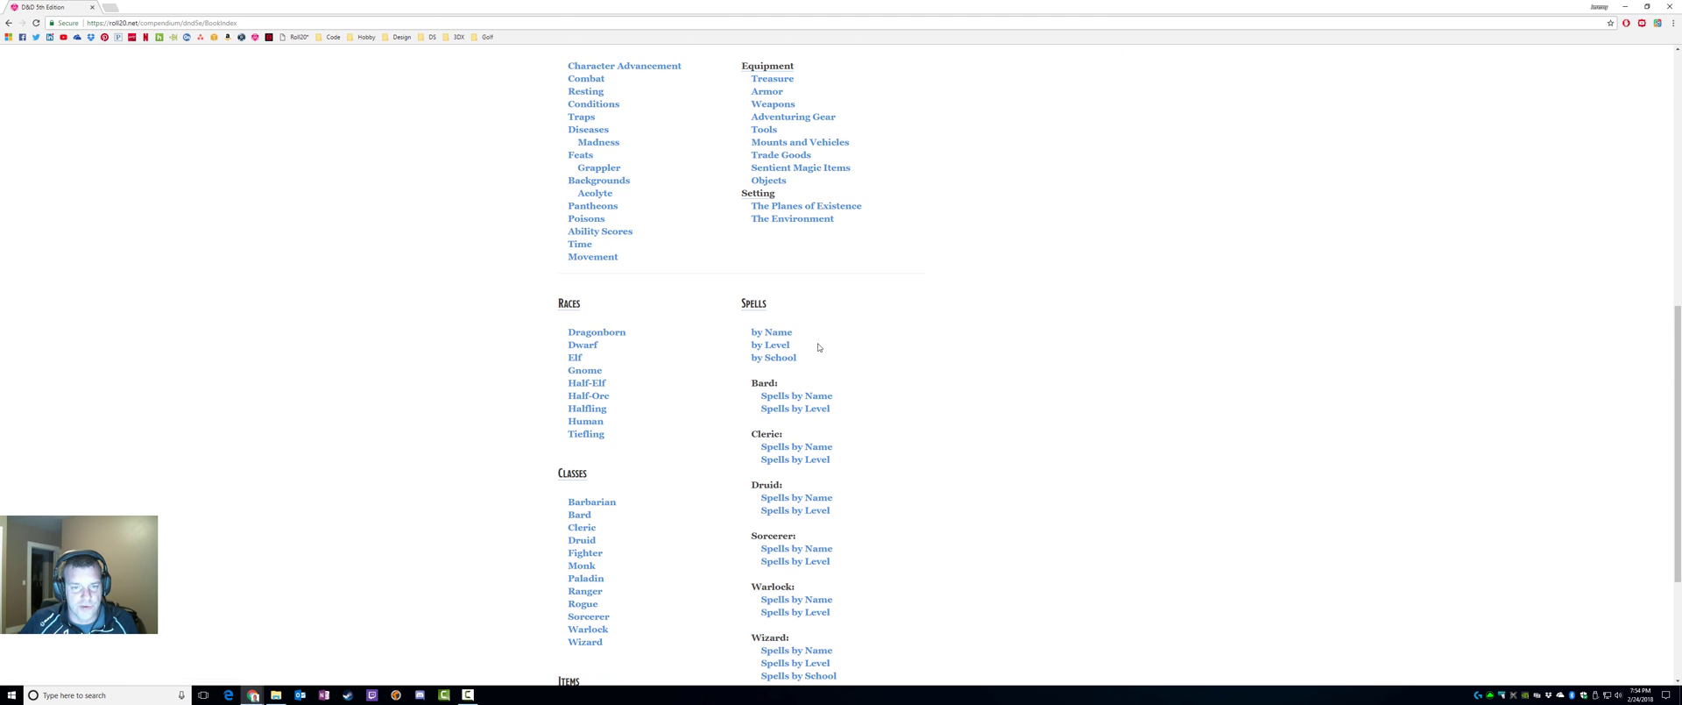
{"action": "left_click", "coordinate": [781, 332]}
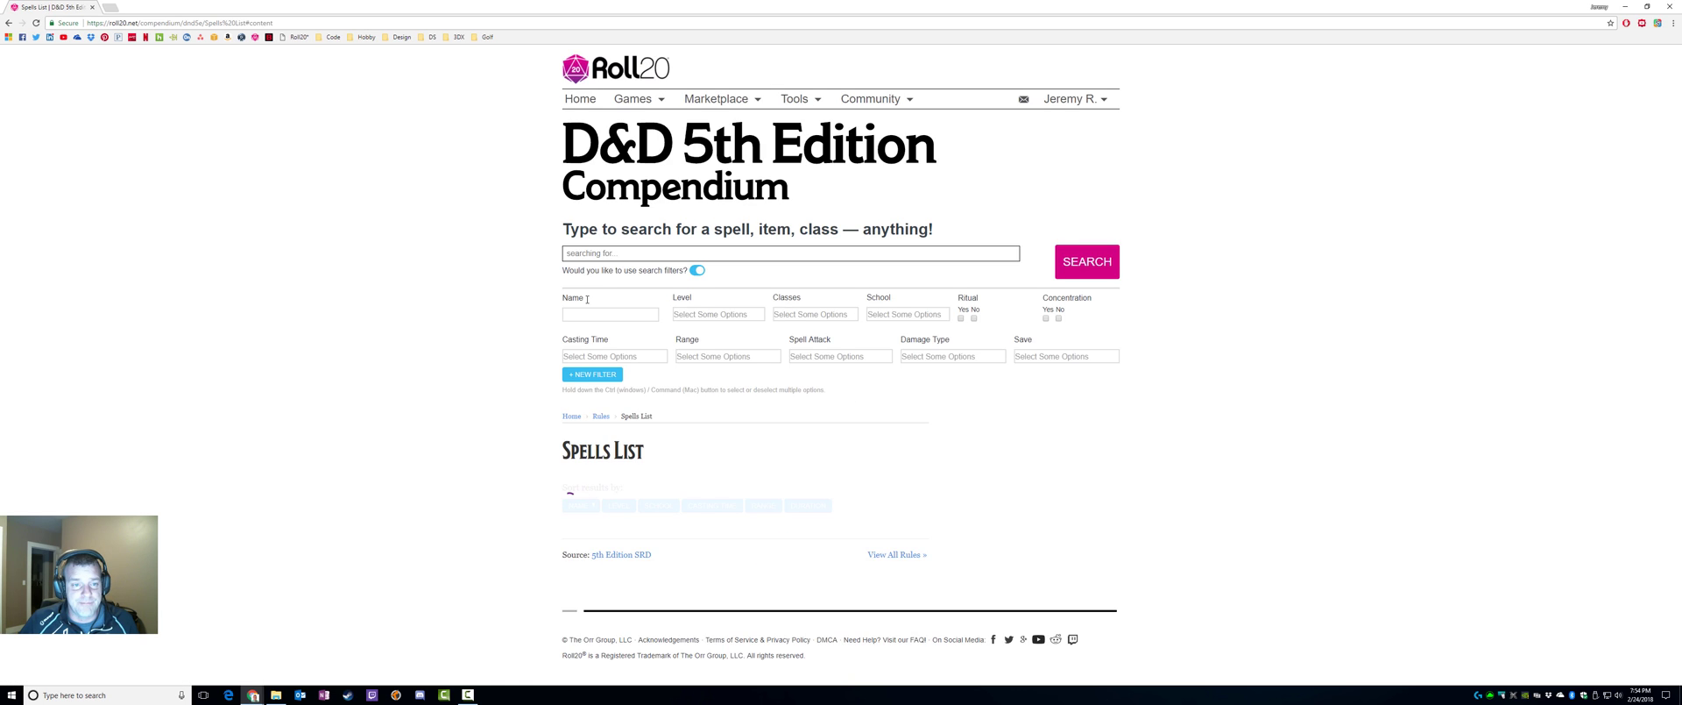
{"action": "left_click", "coordinate": [627, 254]}
{"action": "type", "text": "Ani"}
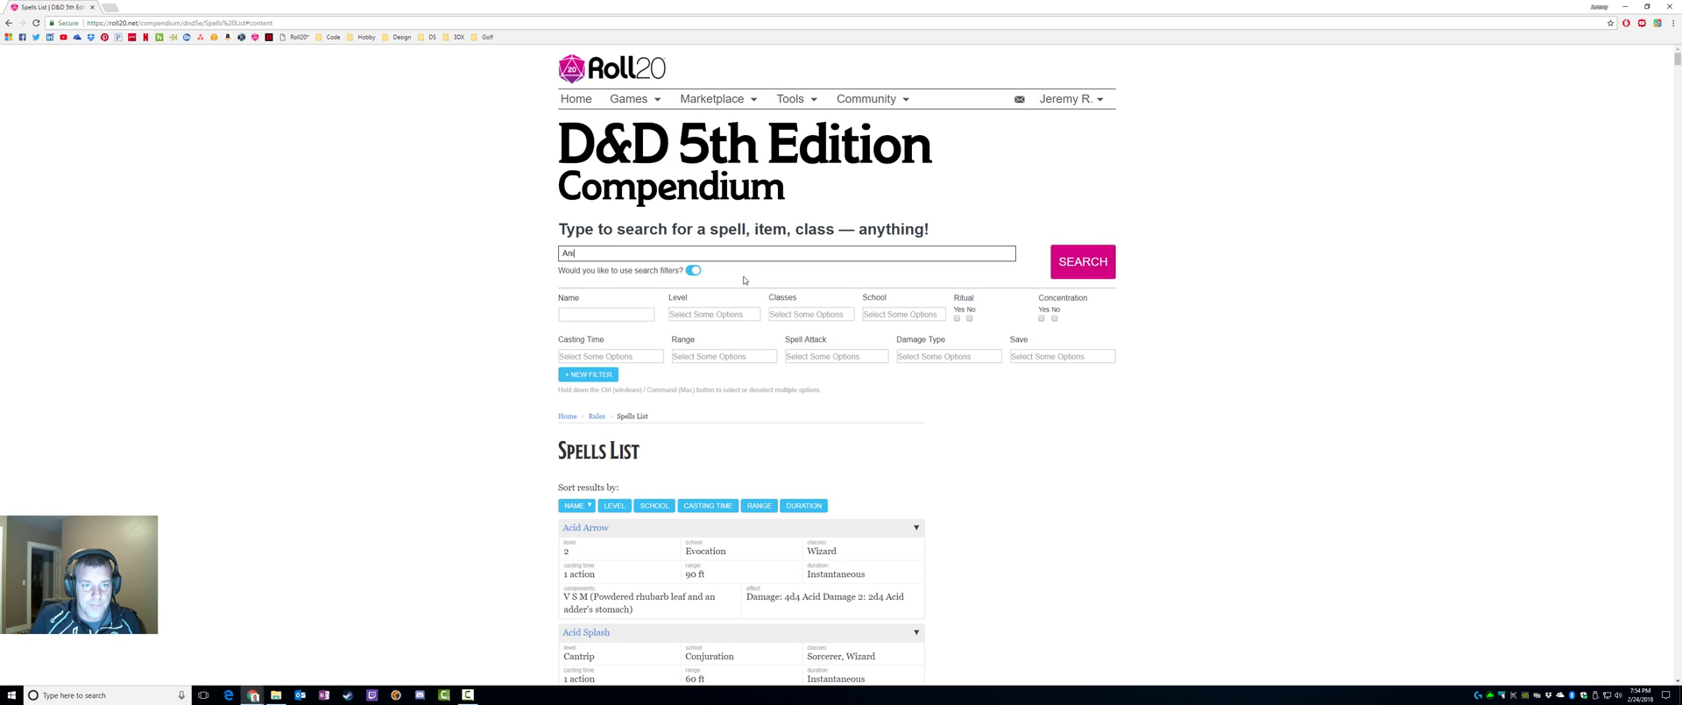
{"action": "type", "text": "mal Fri"}
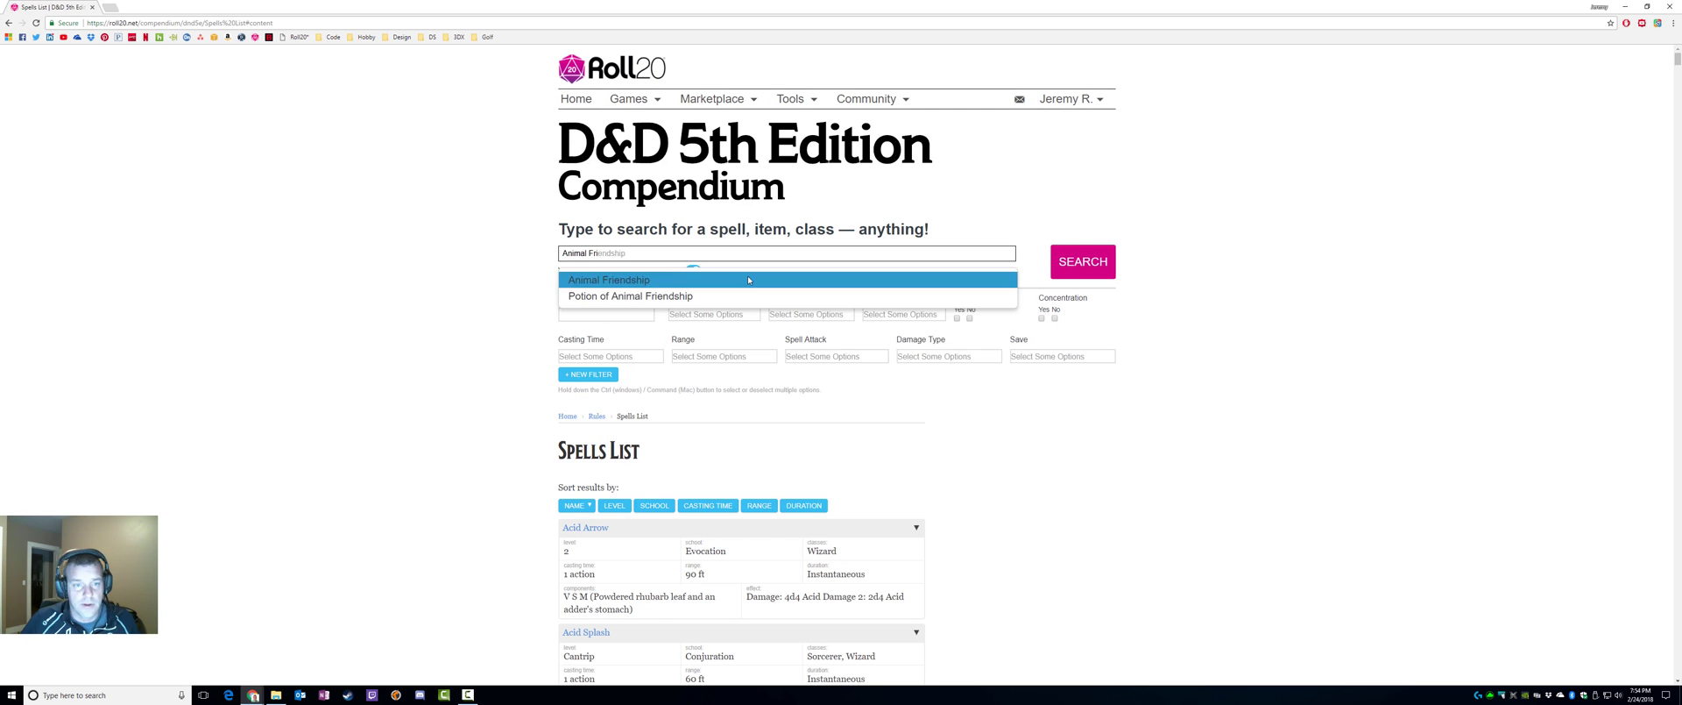
Filter the spell list by the name "Animal" and open the Animal Friendship spell page.
{"action": "left_click", "coordinate": [584, 316]}
{"action": "type", "text": "A"}
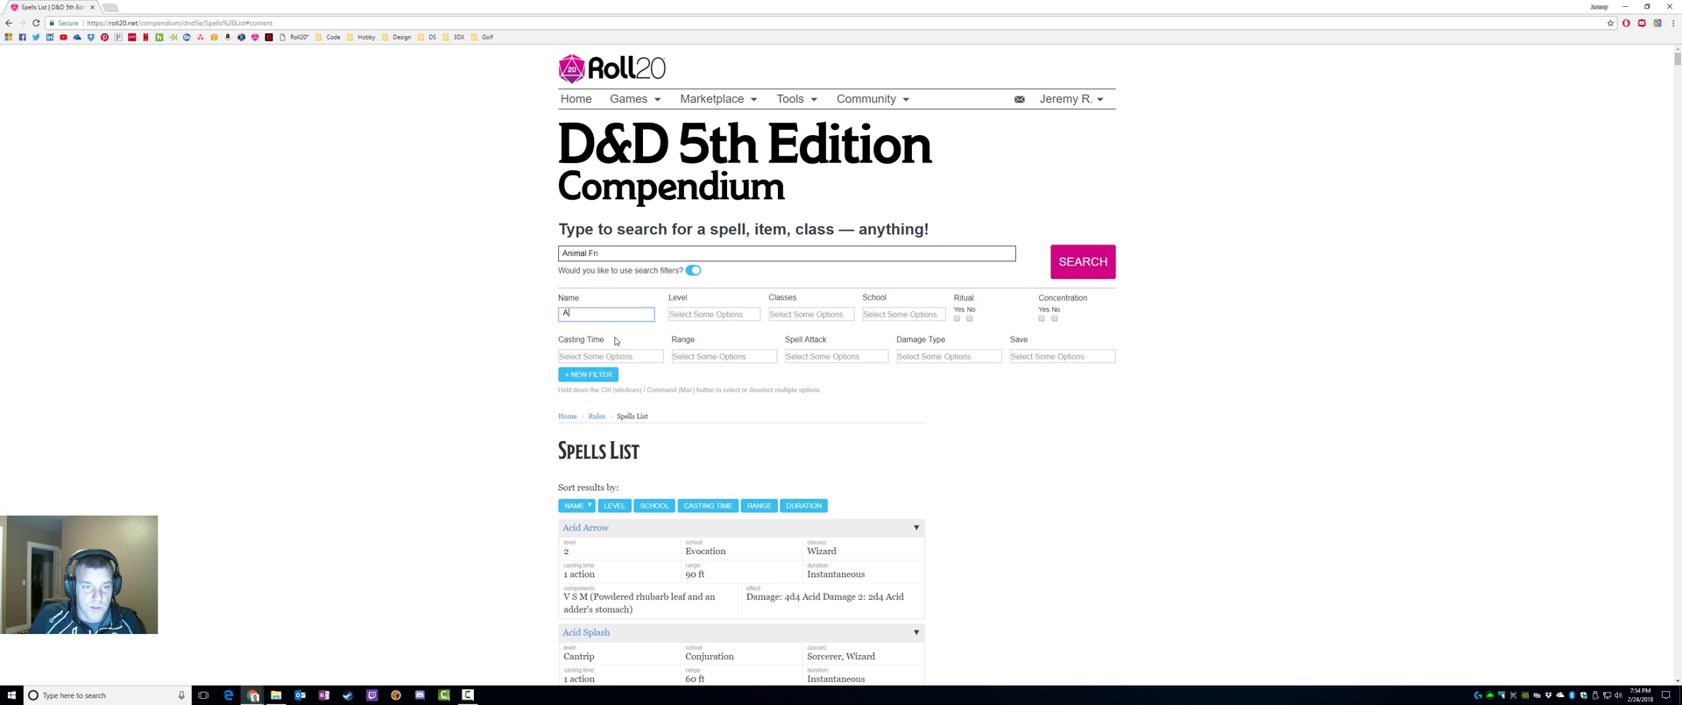
{"action": "type", "text": "nimal"}
{"action": "scroll", "coordinate": [686, 423], "scroll_direction": "down", "scroll_amount": 2}
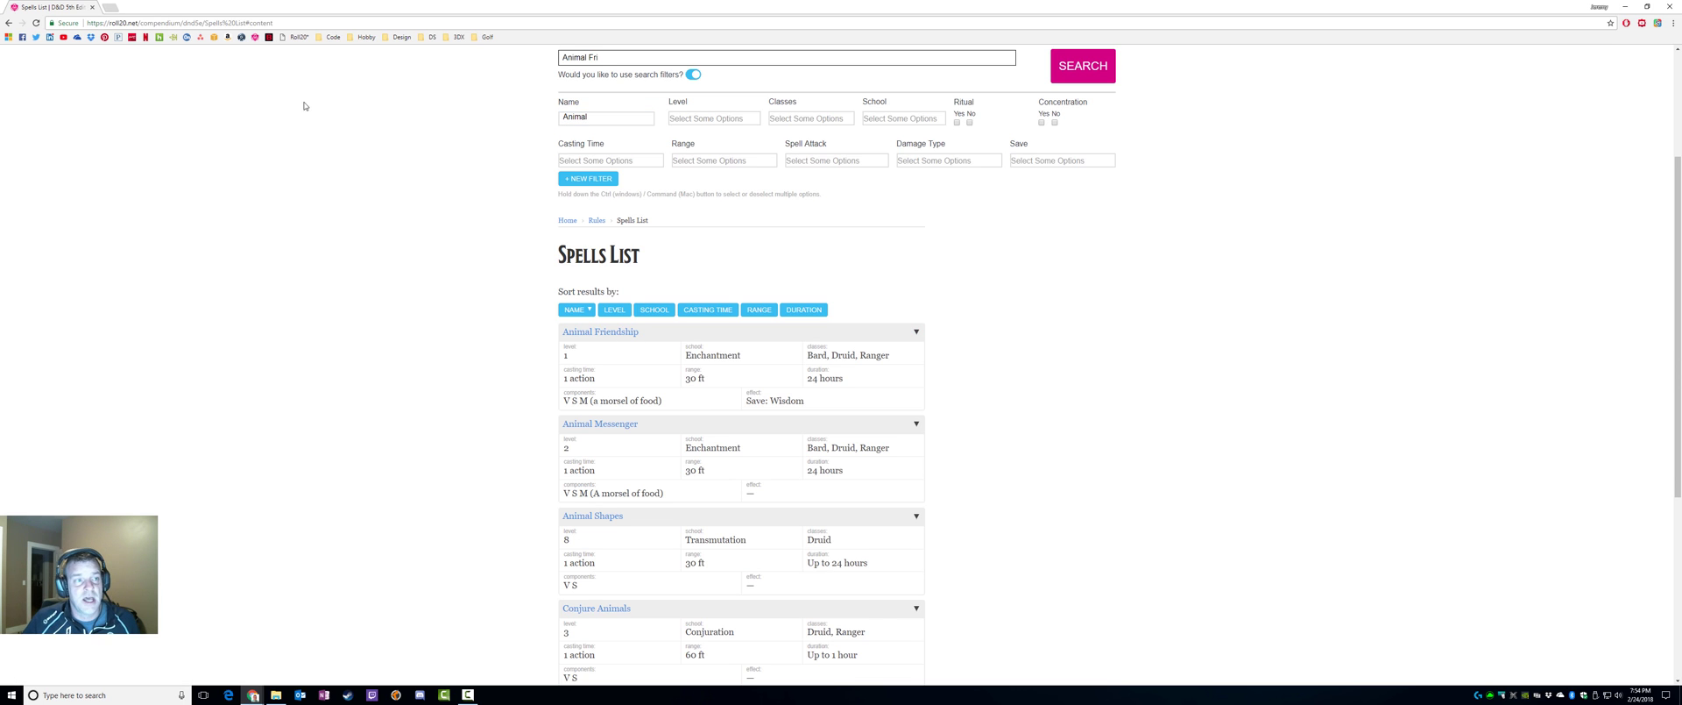
{"action": "left_click", "coordinate": [598, 333]}
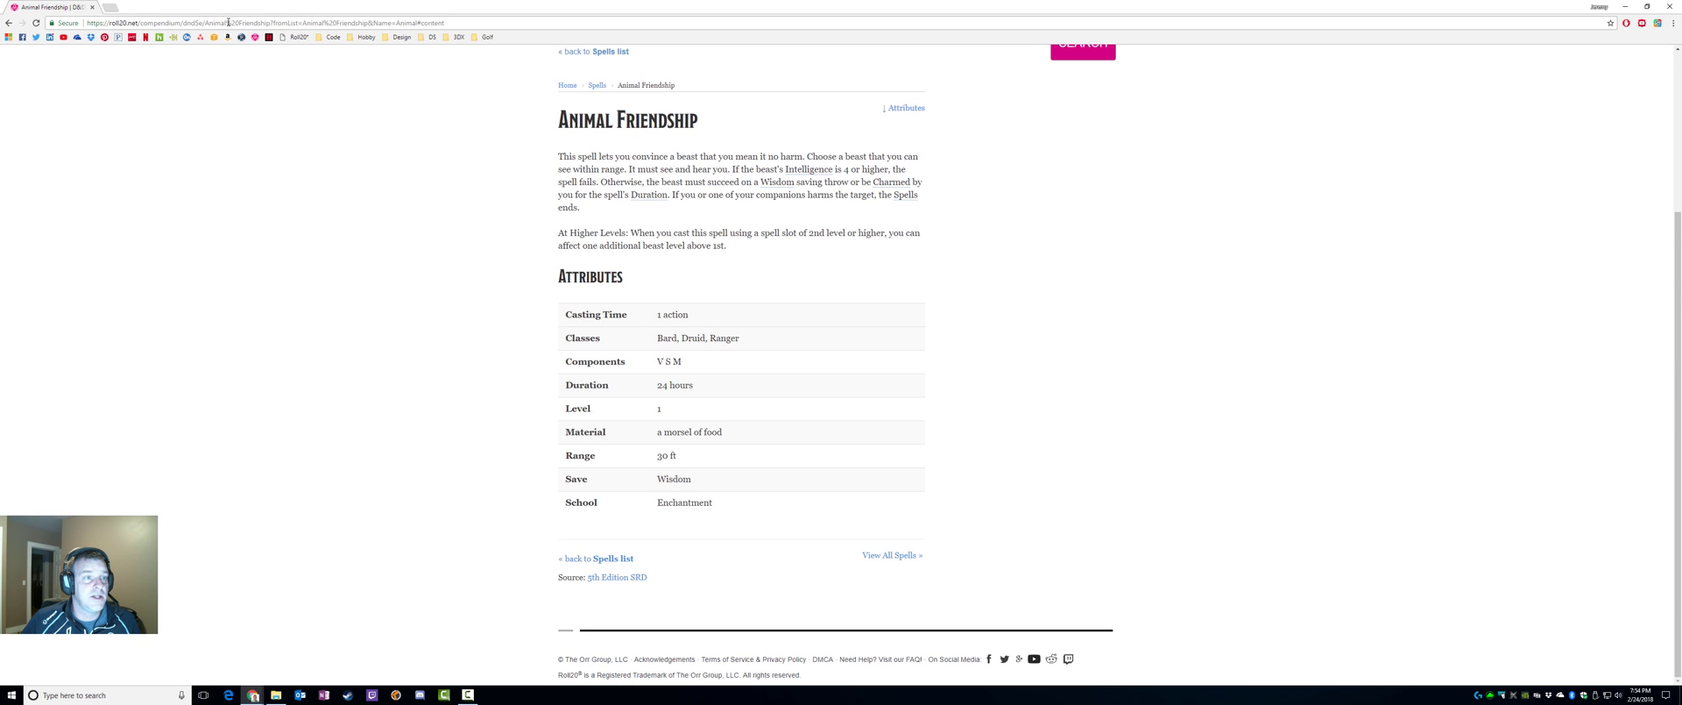
Copy the spell page's web address and use it as the URL of the "potion" link in the handout.
{"action": "left_click_drag", "start_coordinate": [203, 22], "coordinate": [85, 22]}
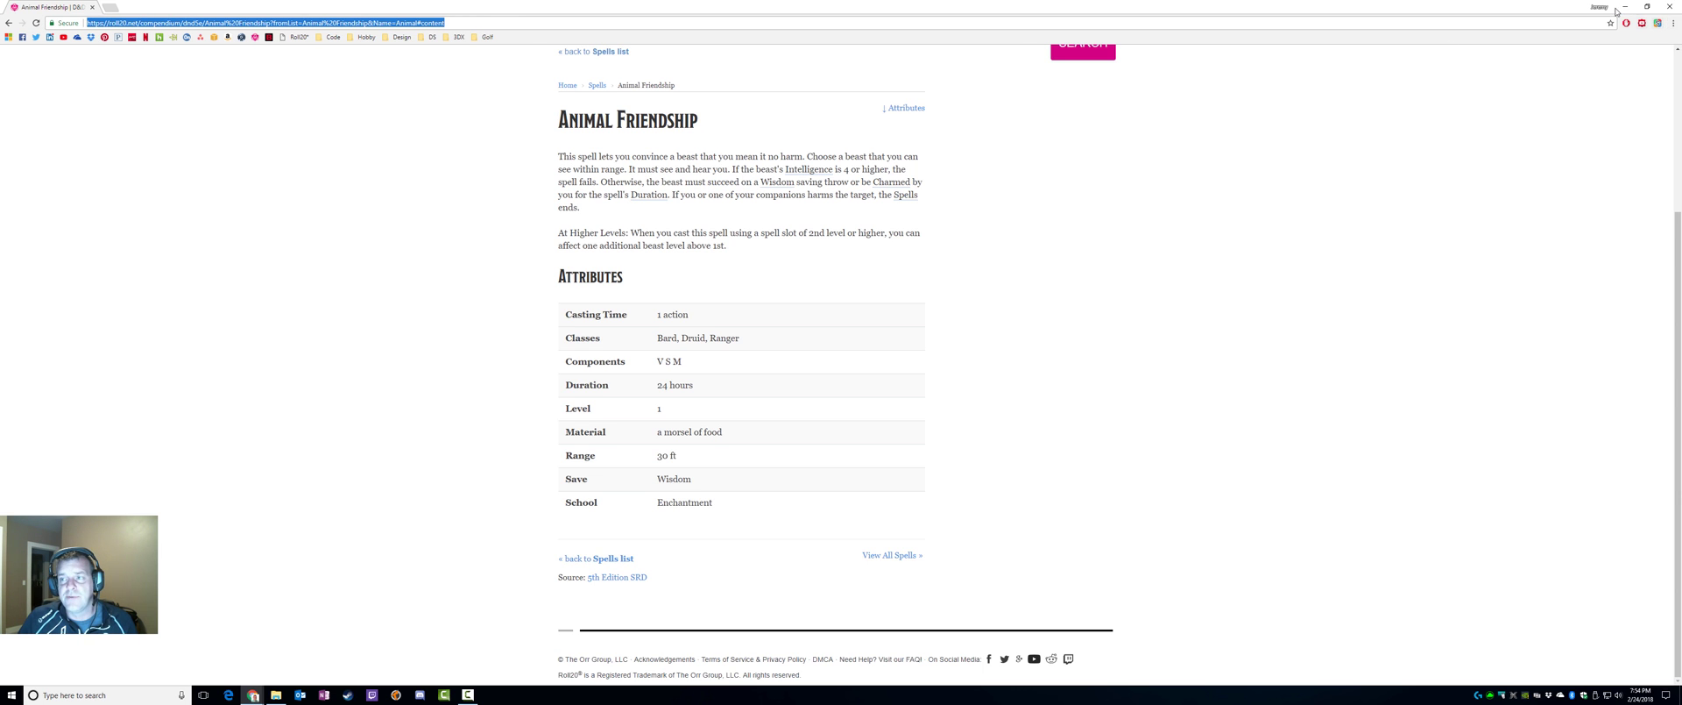
{"action": "key", "text": "alt+Tab"}
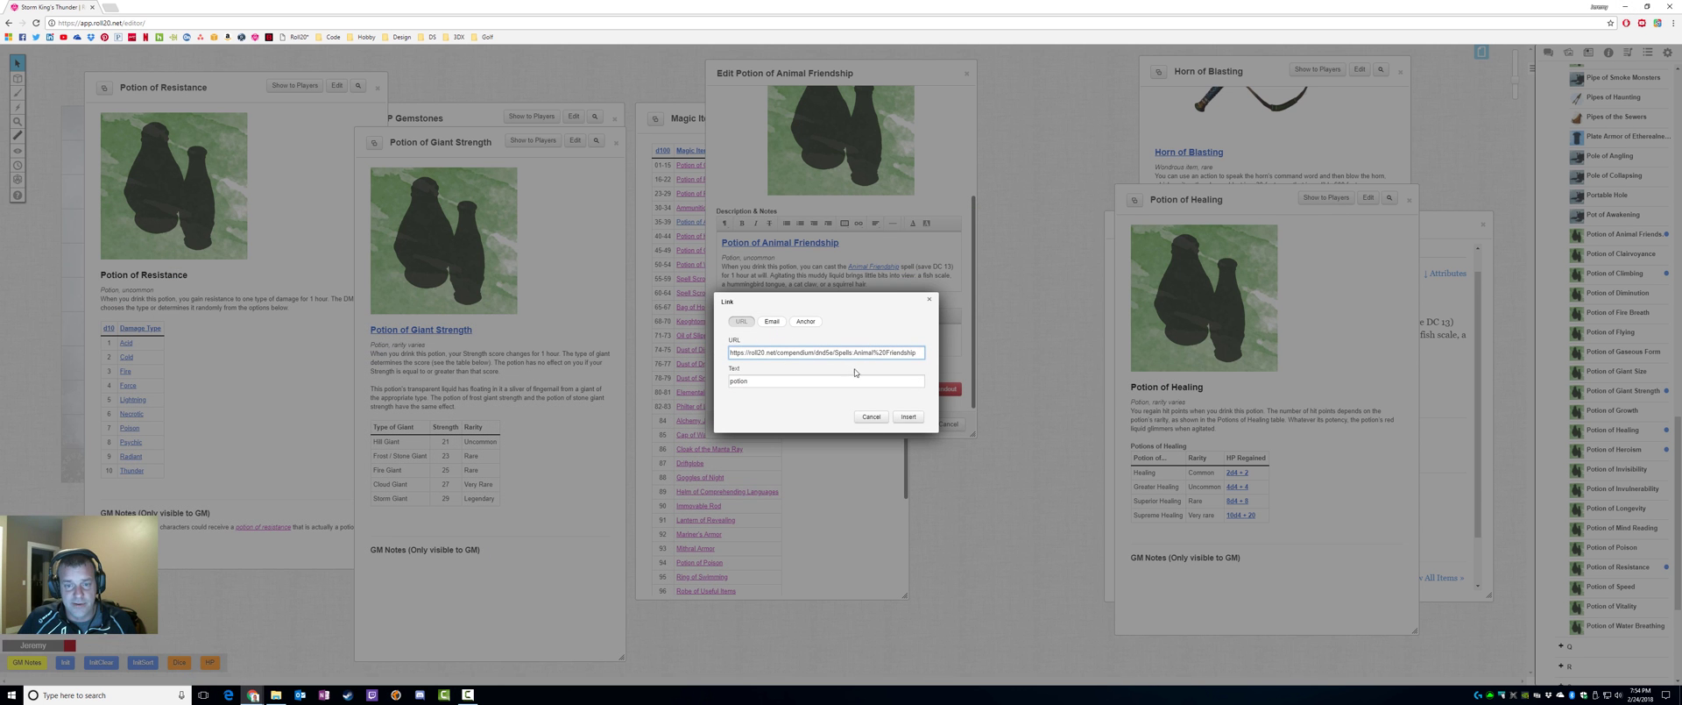
{"action": "left_click", "coordinate": [907, 417]}
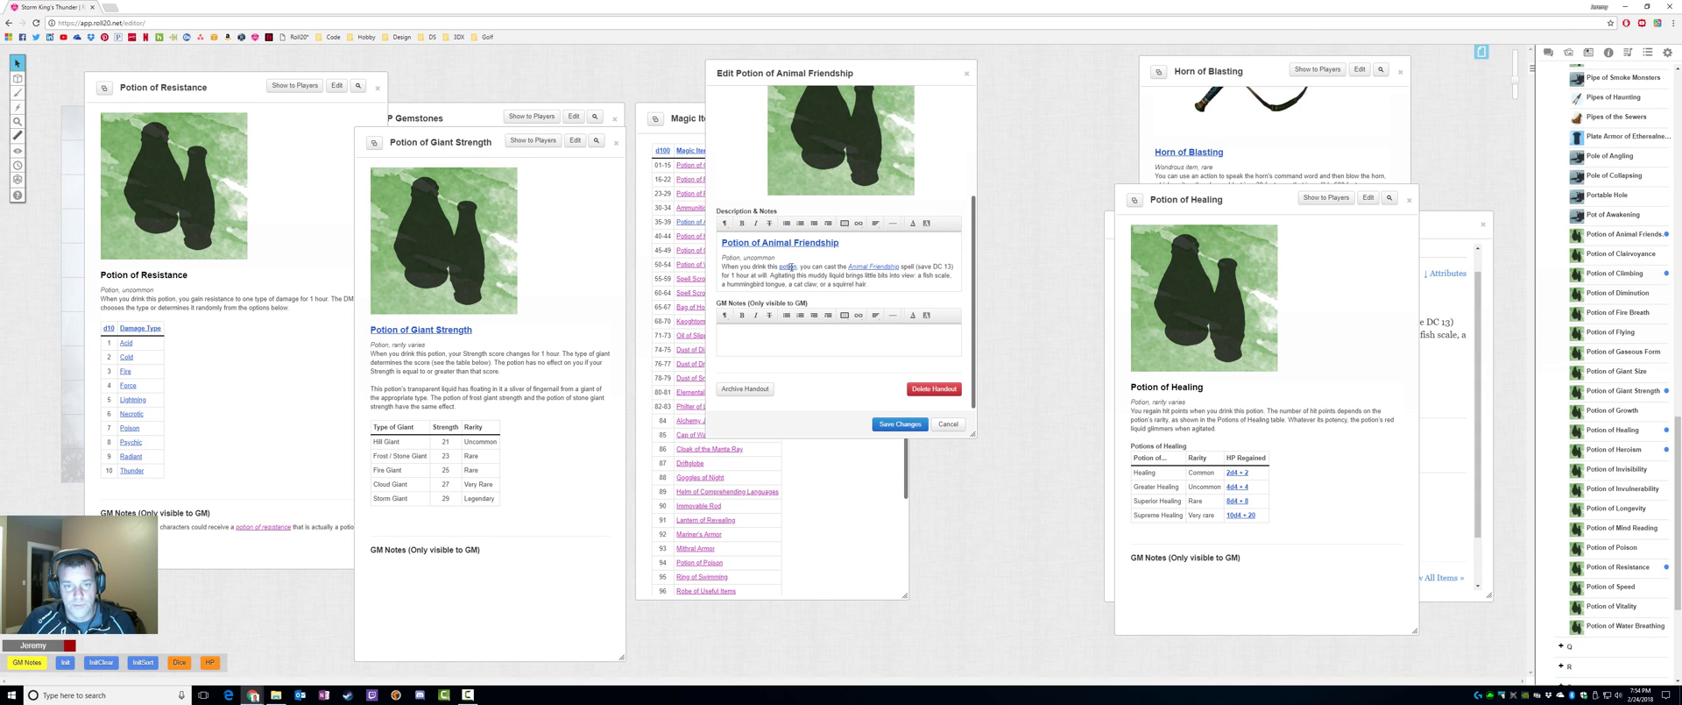
{"action": "left_click", "coordinate": [792, 267]}
{"action": "left_click", "coordinate": [868, 285]}
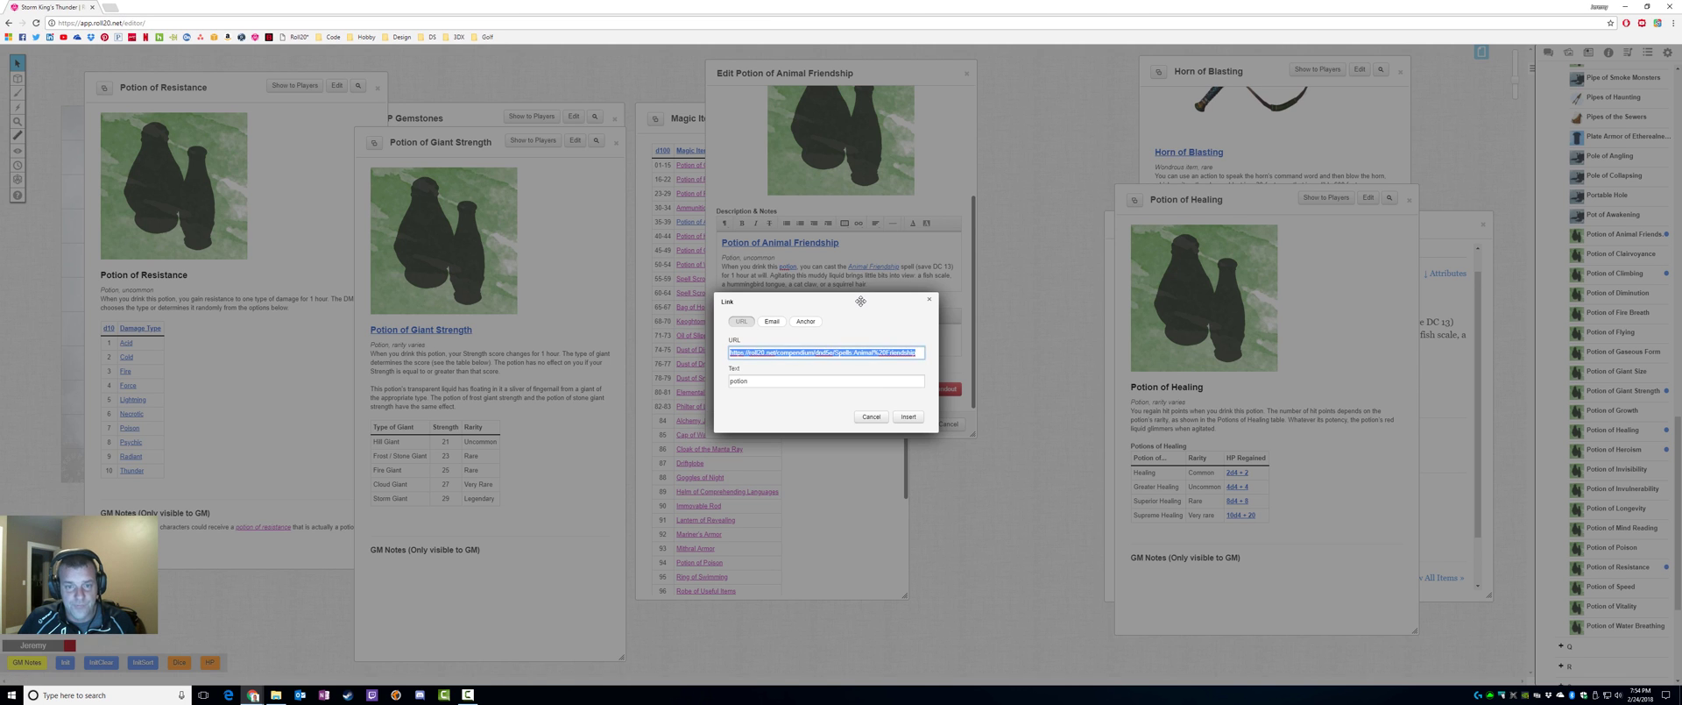
{"action": "left_click", "coordinate": [908, 416]}
Test the "potion" link by opening its compendium page, and close that page window.
{"action": "left_click", "coordinate": [791, 267]}
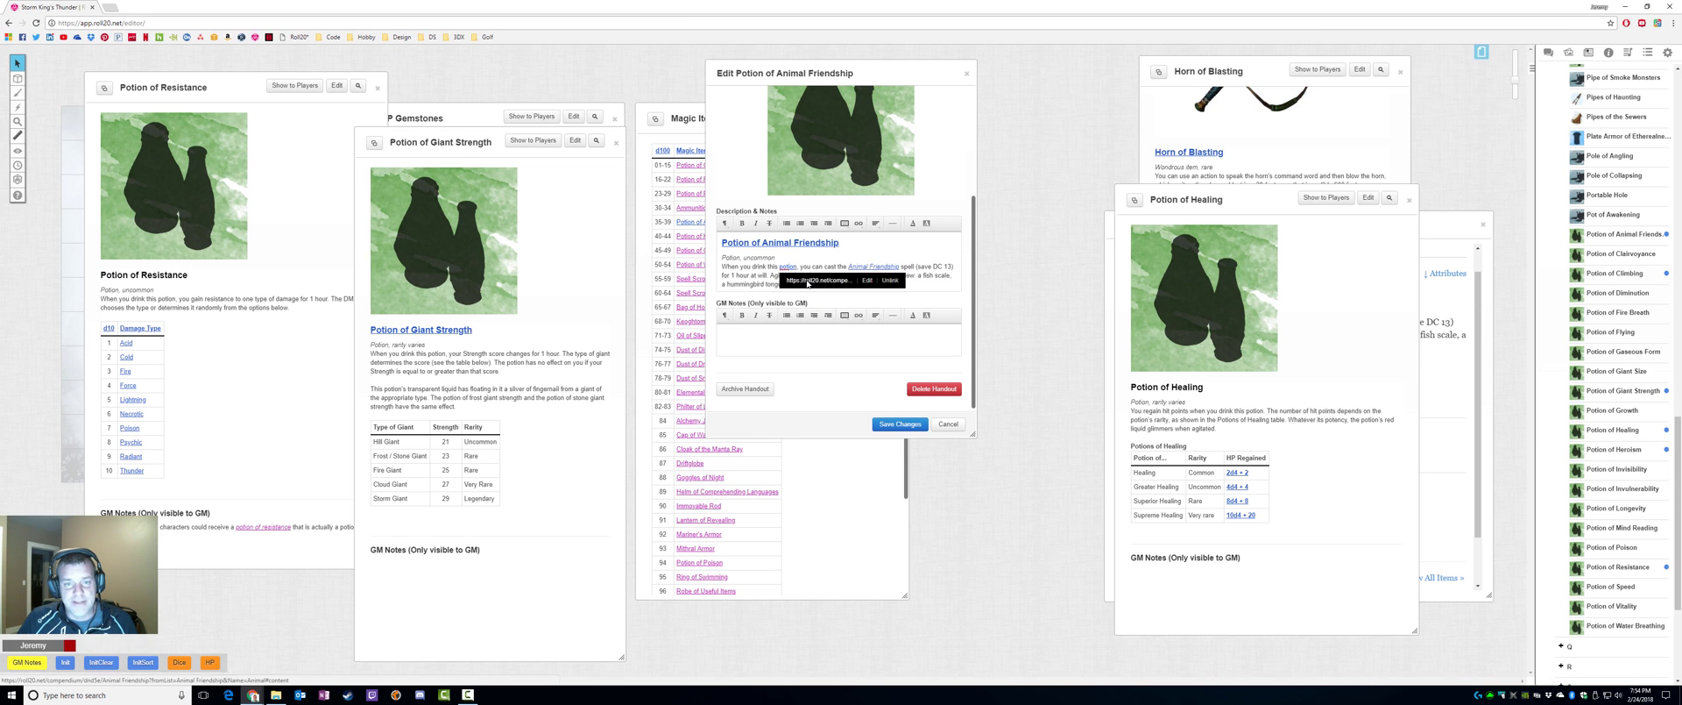
{"action": "left_click", "coordinate": [808, 281]}
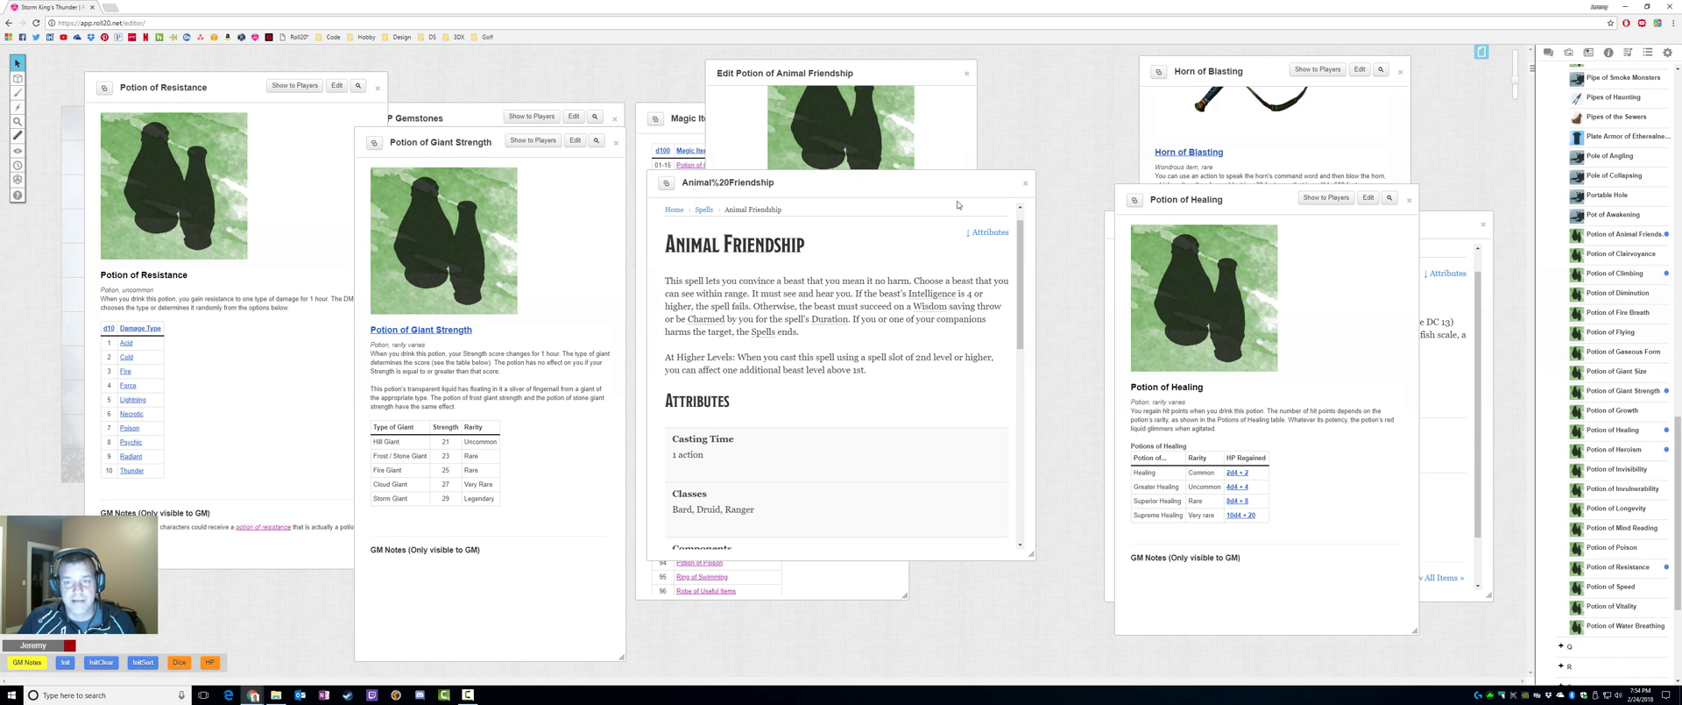
{"action": "left_click", "coordinate": [1025, 184]}
Insert "Spells:" before the Animal Friendship page name in the "potion" link's URL, then test the link and close its page.
{"action": "left_click", "coordinate": [788, 267]}
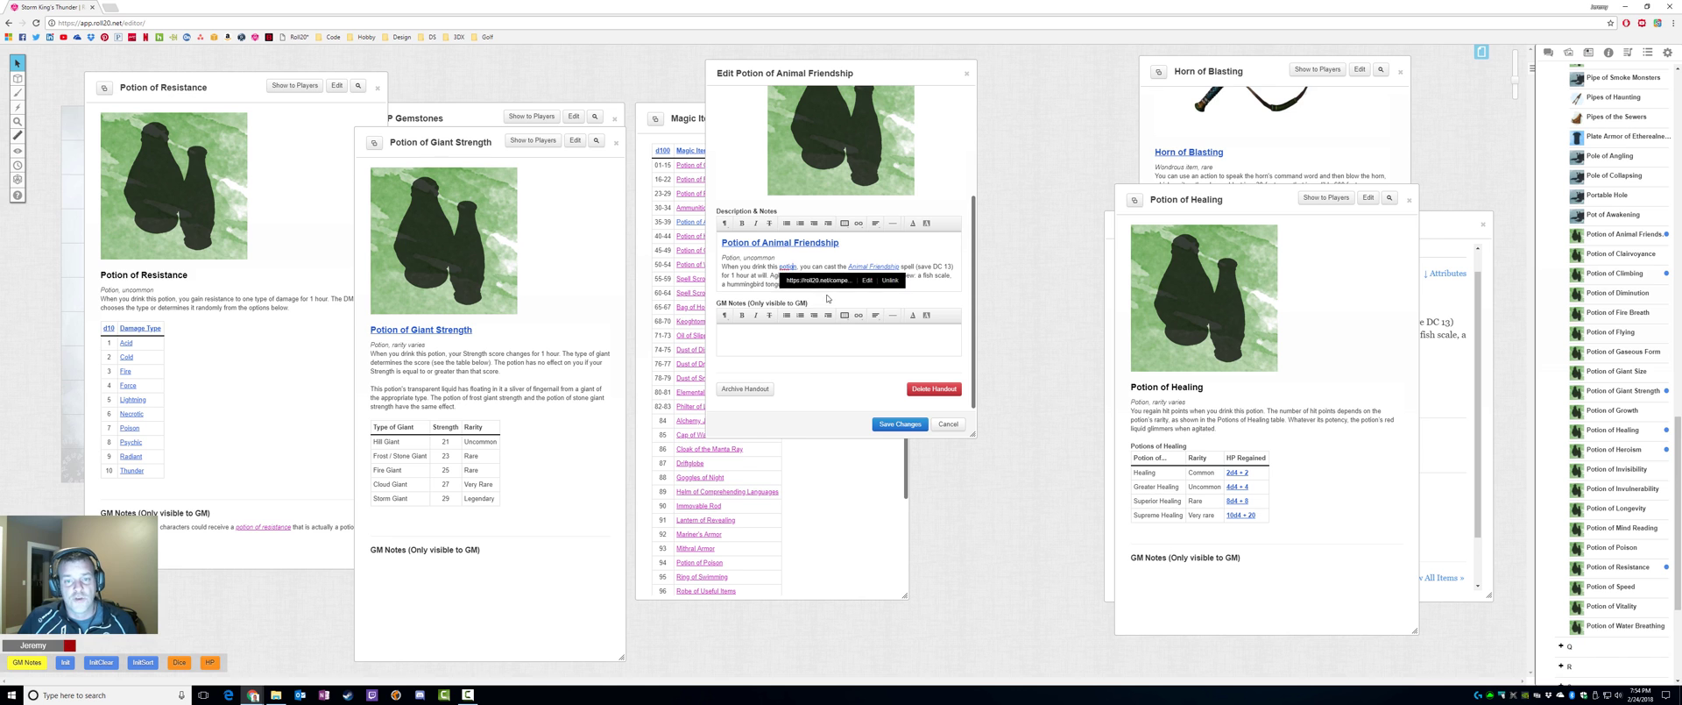
{"action": "left_click", "coordinate": [875, 286]}
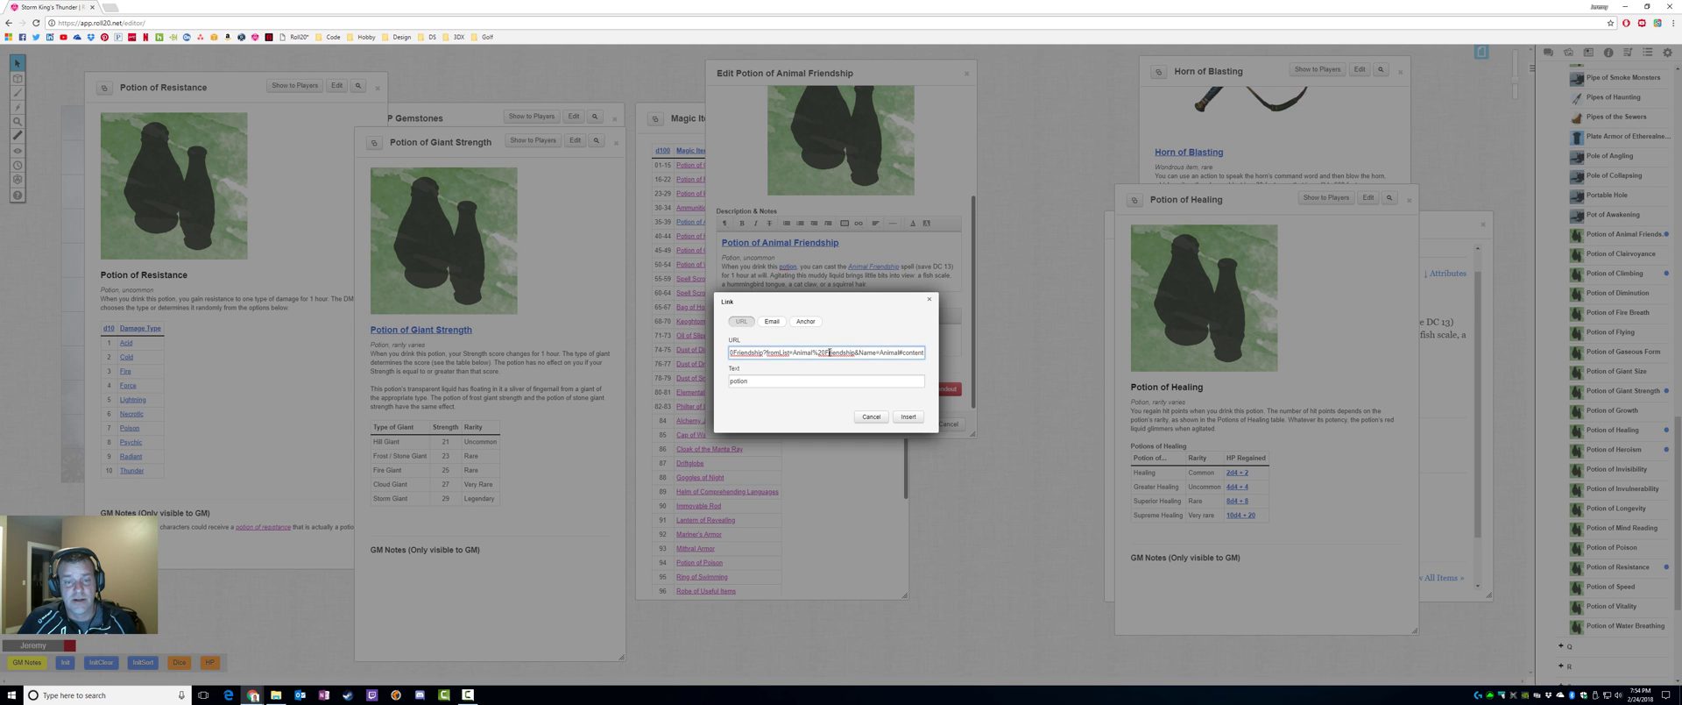
{"action": "left_click_drag", "start_coordinate": [922, 352], "coordinate": [733, 362]}
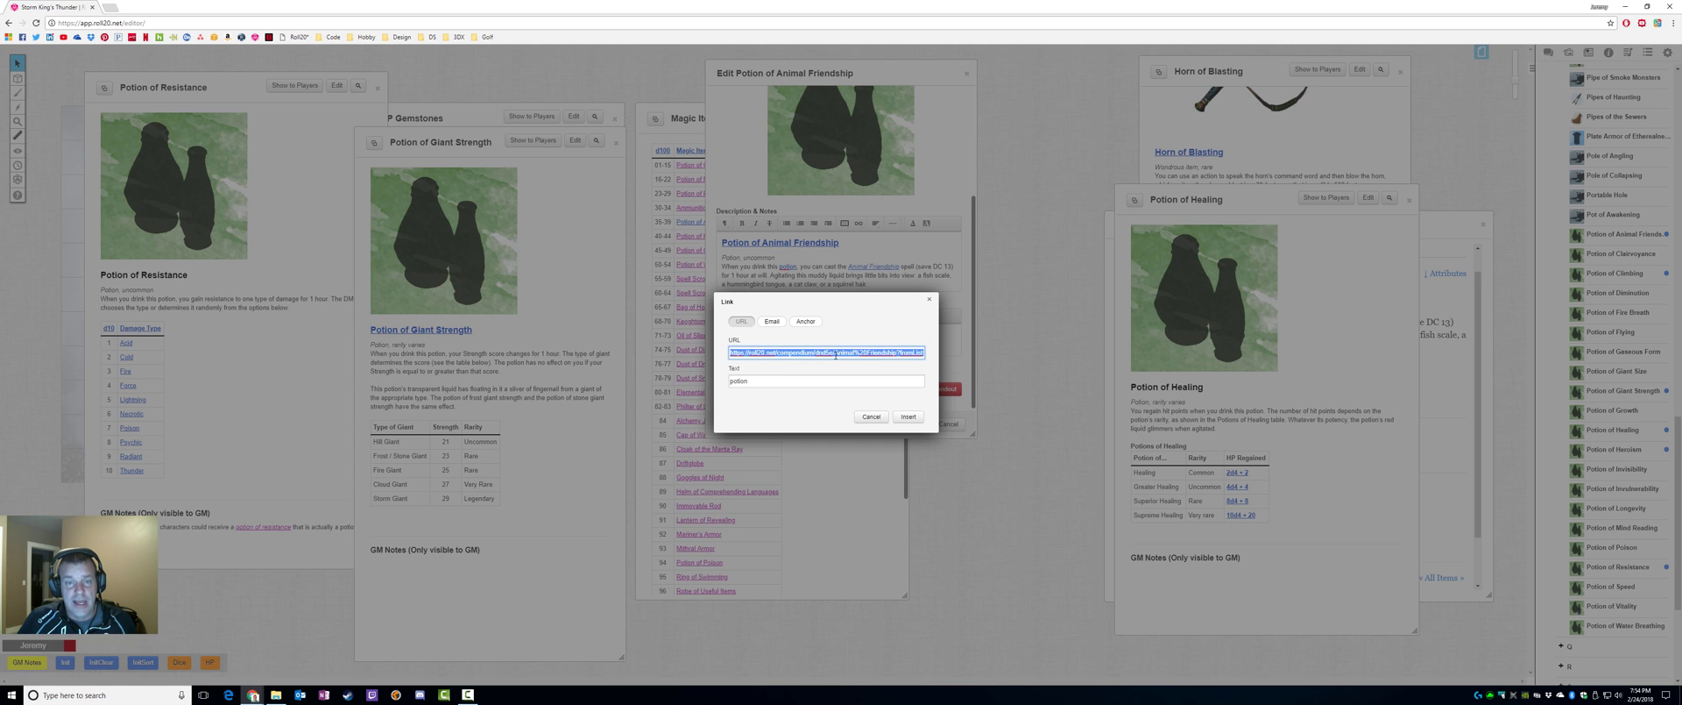
{"action": "left_click", "coordinate": [835, 353]}
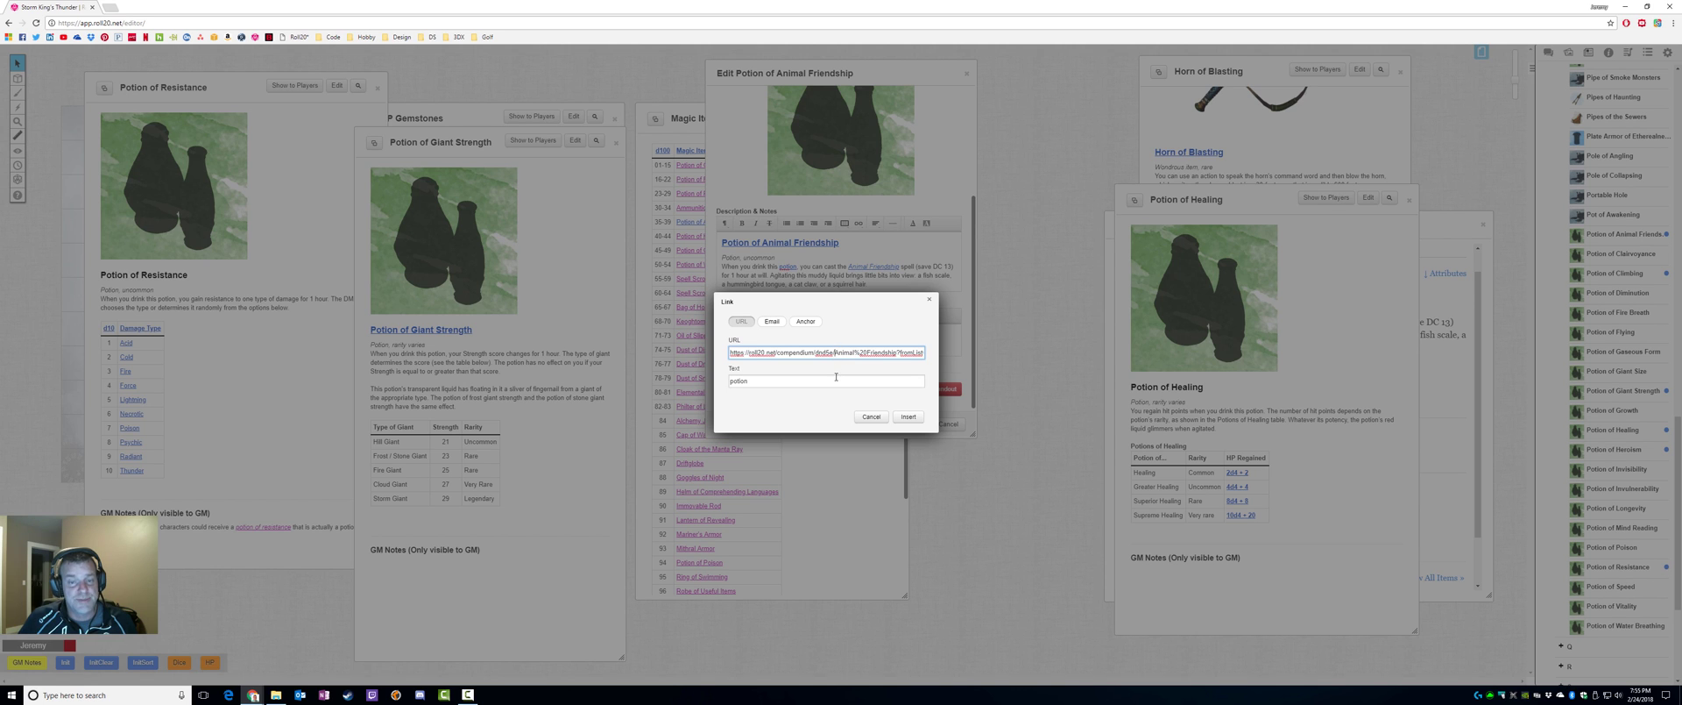
{"action": "type", "text": "Spells:"}
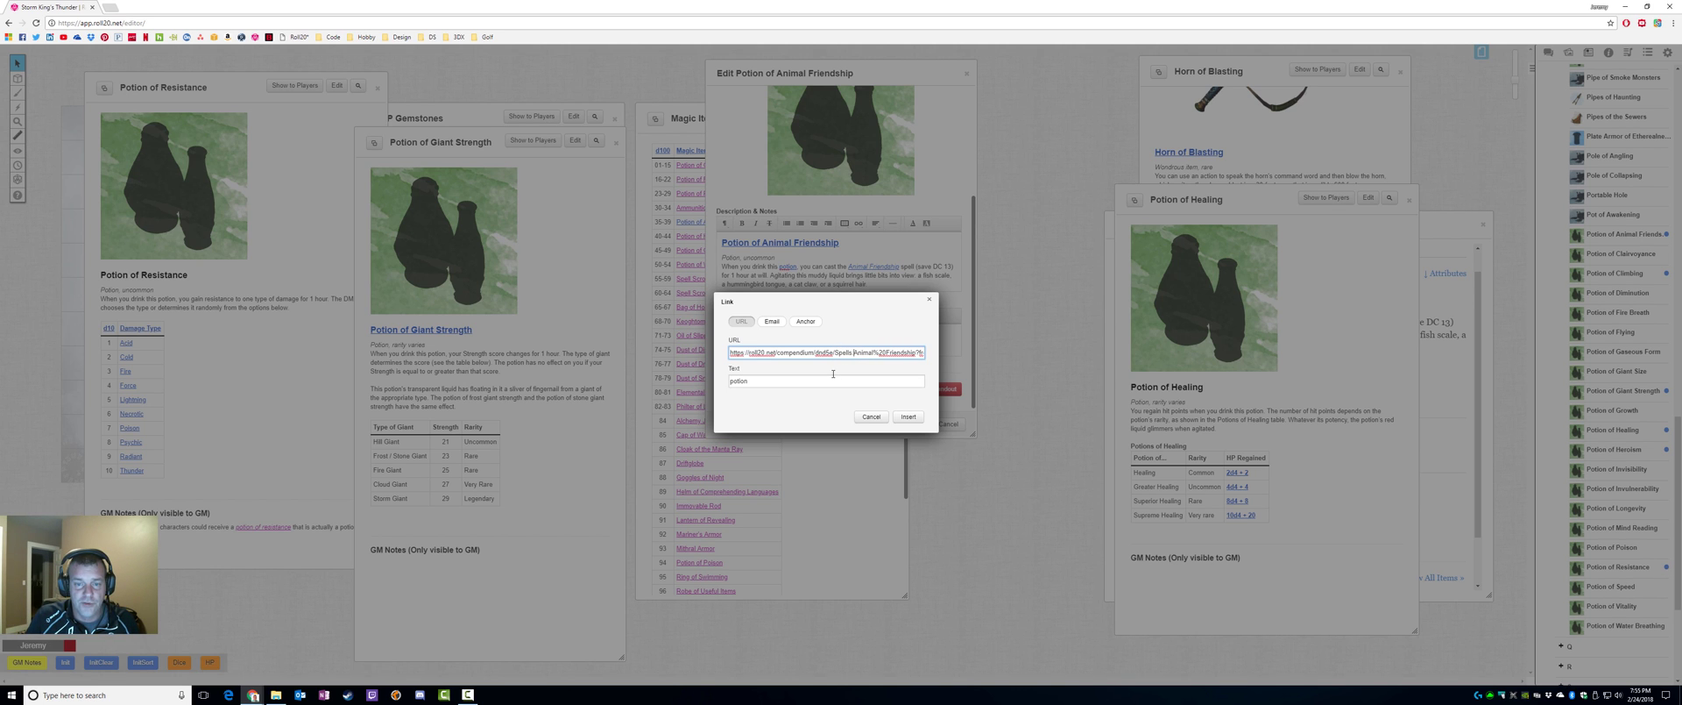
{"action": "left_click", "coordinate": [908, 417]}
{"action": "left_click", "coordinate": [801, 284]}
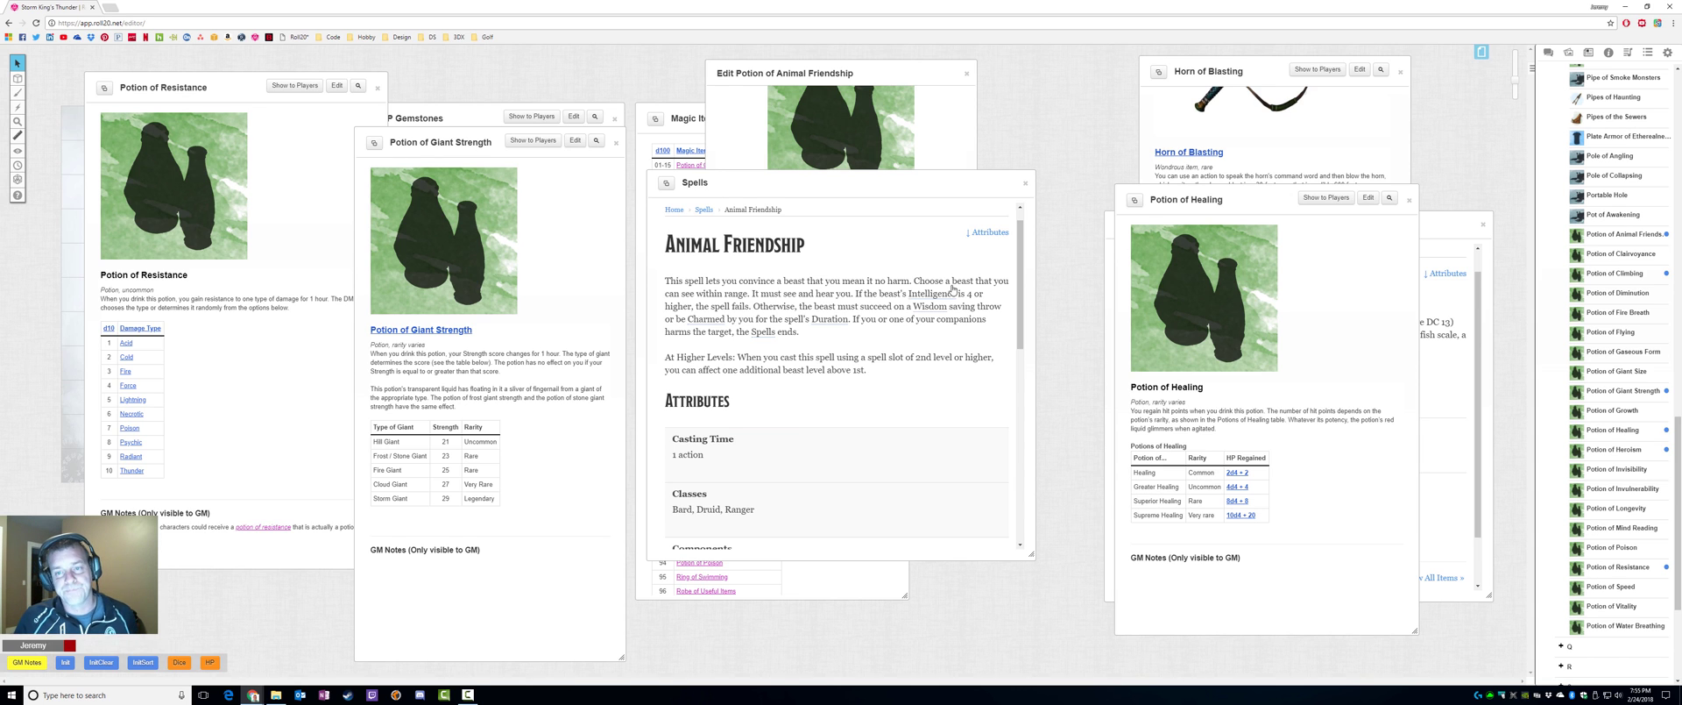
{"action": "left_click", "coordinate": [1025, 185]}
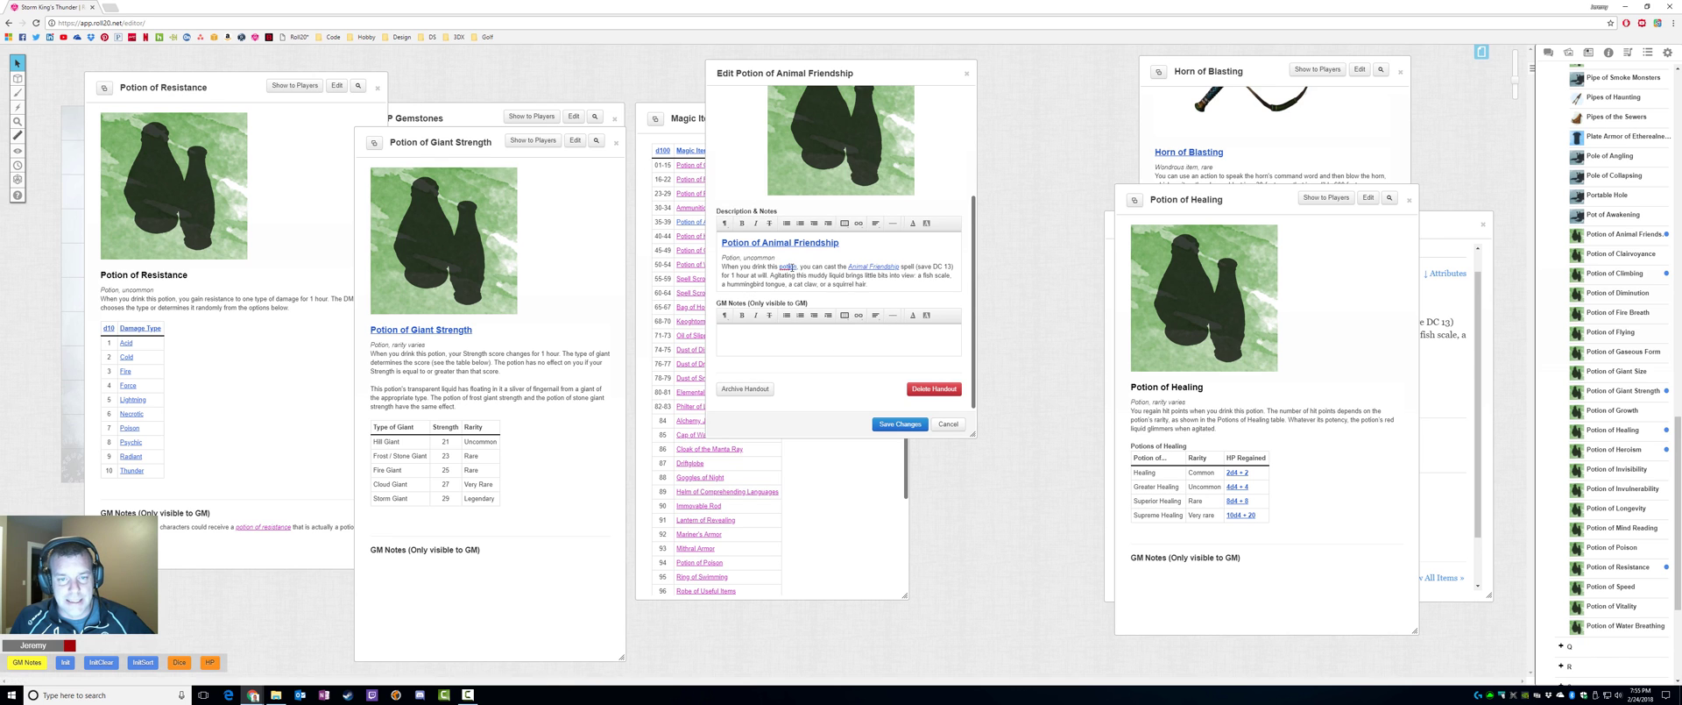
Remove the link from the word "potion" and save the Potion of Animal Friendship handout.
{"action": "left_click_drag", "start_coordinate": [790, 267], "coordinate": [889, 285]}
{"action": "left_click", "coordinate": [891, 368]}
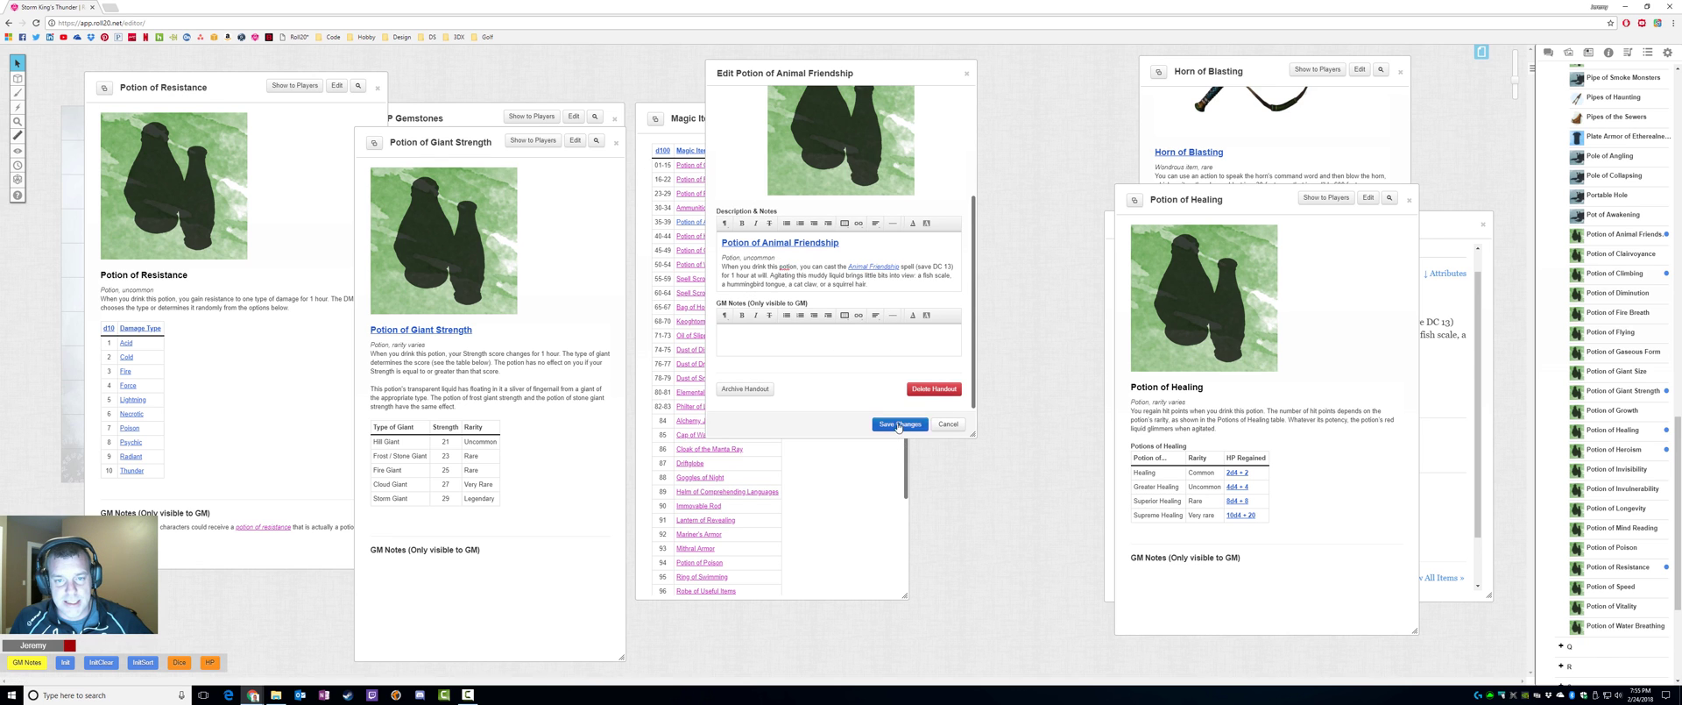
{"action": "left_click", "coordinate": [899, 425]}
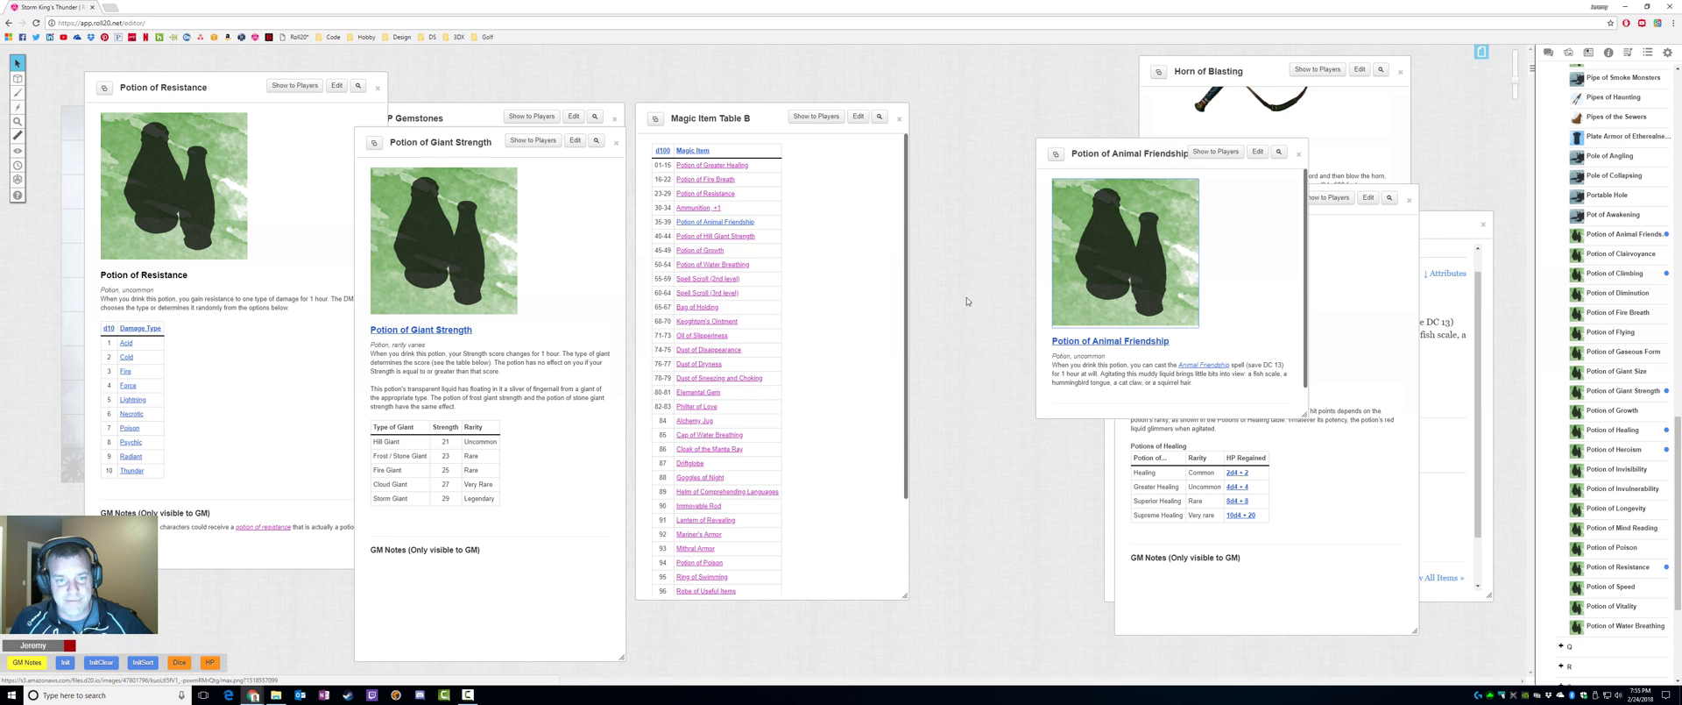
In Magic Item Table B, replace the linked Potion of Animal Friendship entry with [Potion of Animal Friendship] and save the handout.
{"action": "left_click", "coordinate": [857, 117]}
{"action": "scroll", "coordinate": [842, 263], "scroll_direction": "down", "scroll_amount": 2}
{"action": "left_click", "coordinate": [818, 285]}
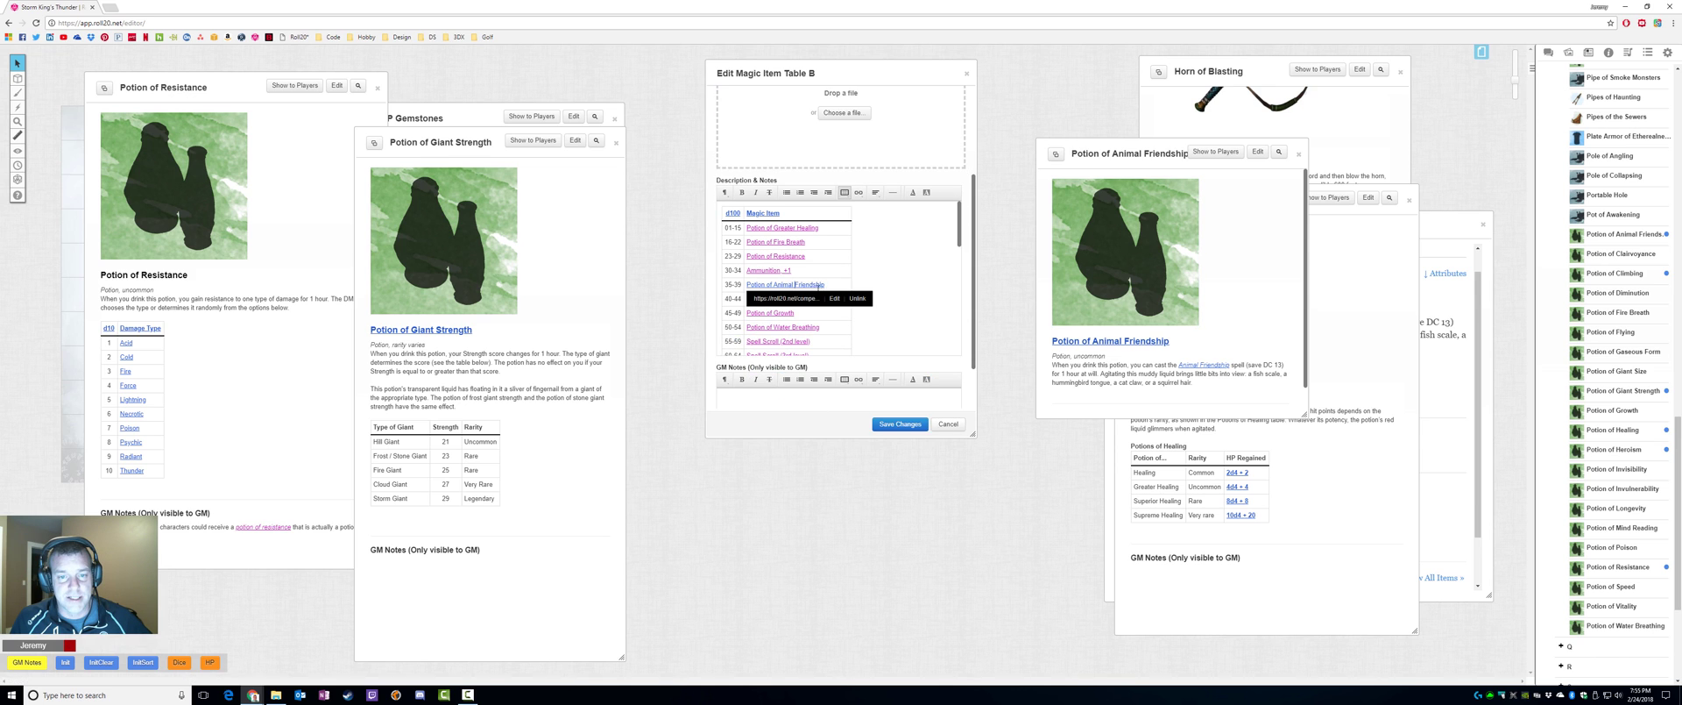
{"action": "left_click", "coordinate": [857, 298]}
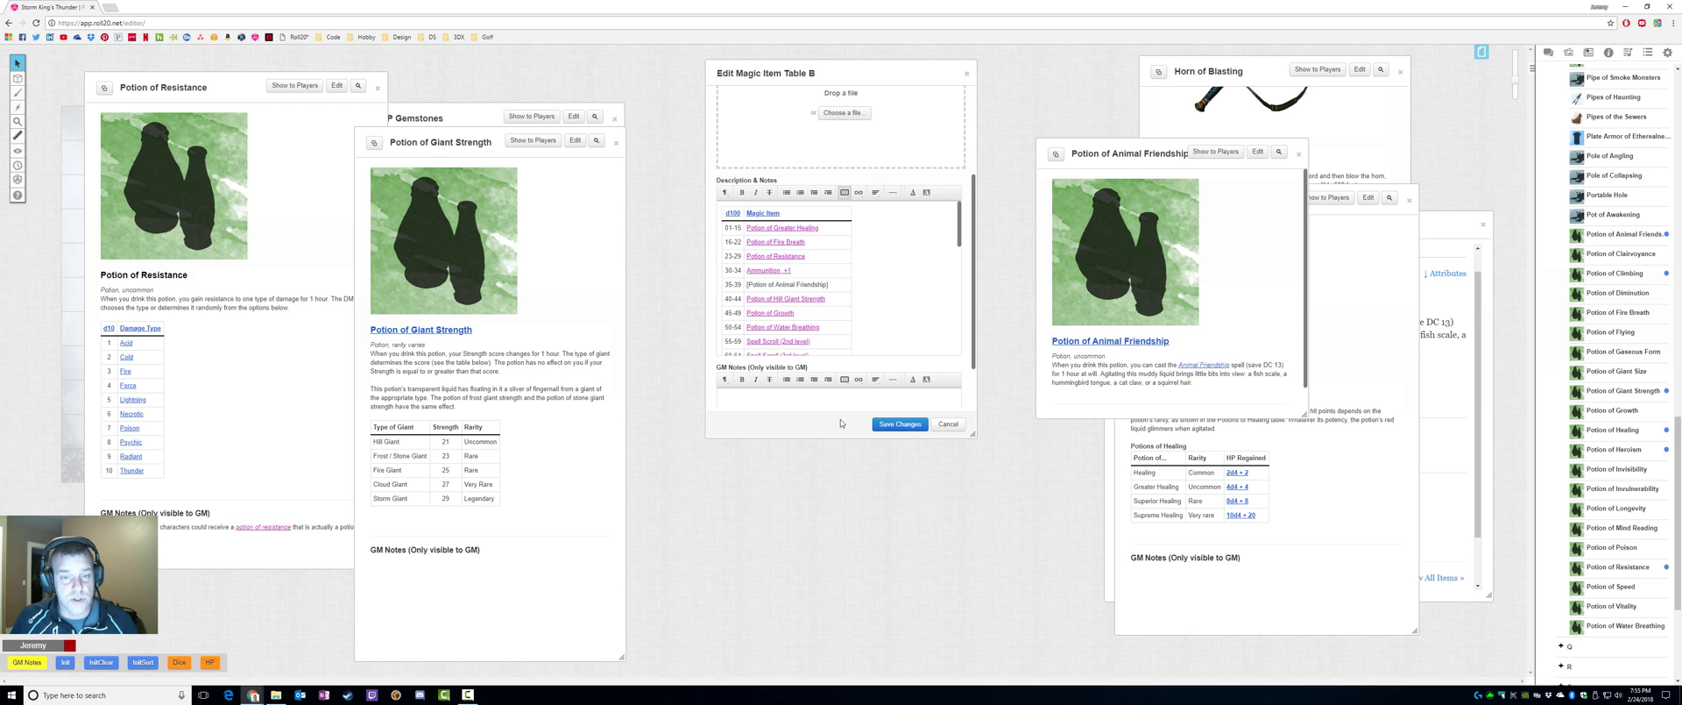
{"action": "left_click", "coordinate": [897, 426]}
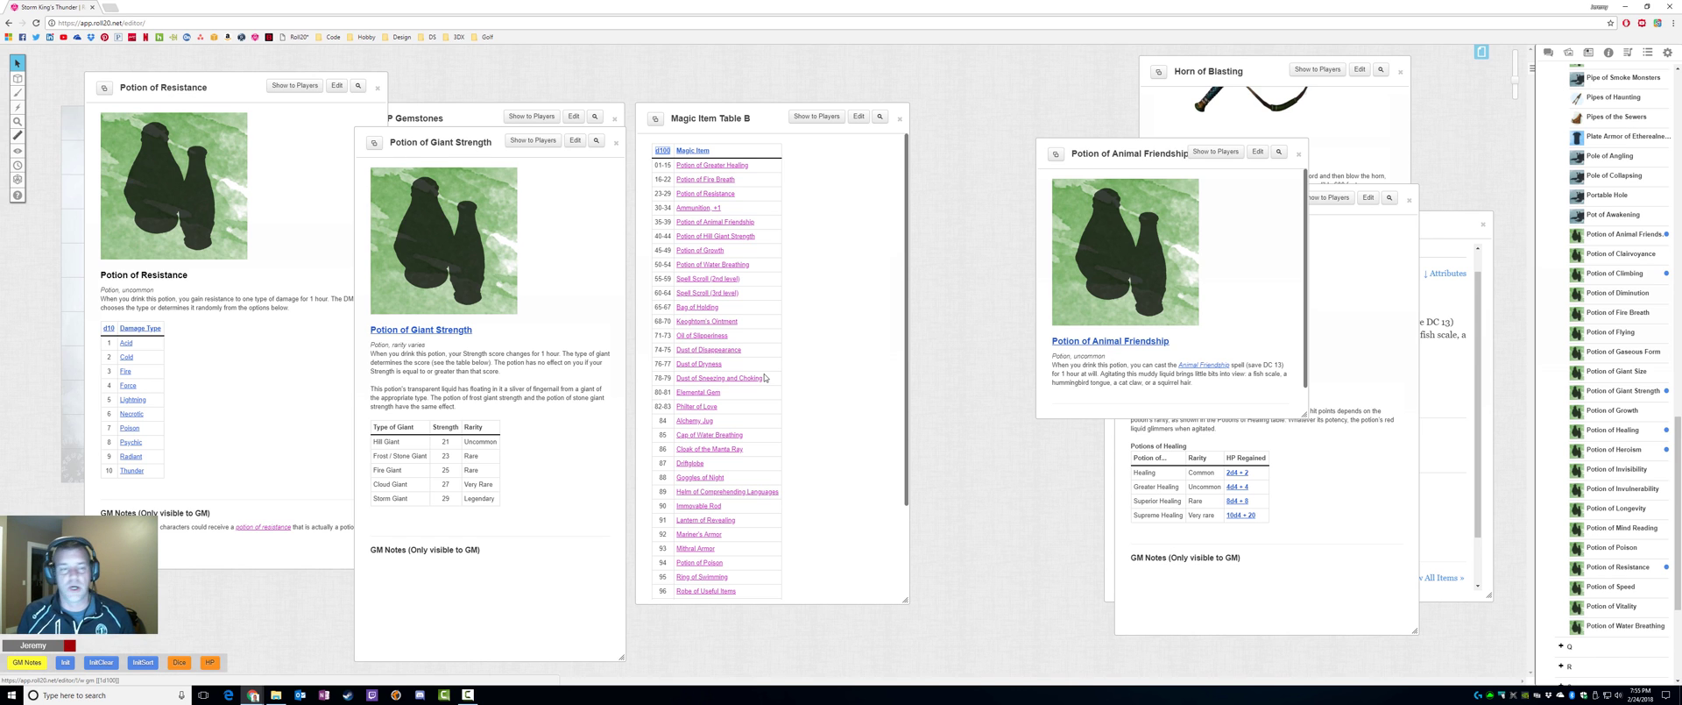
Check the chat and clear the current chat log in the game settings.
{"action": "left_click", "coordinate": [1548, 53]}
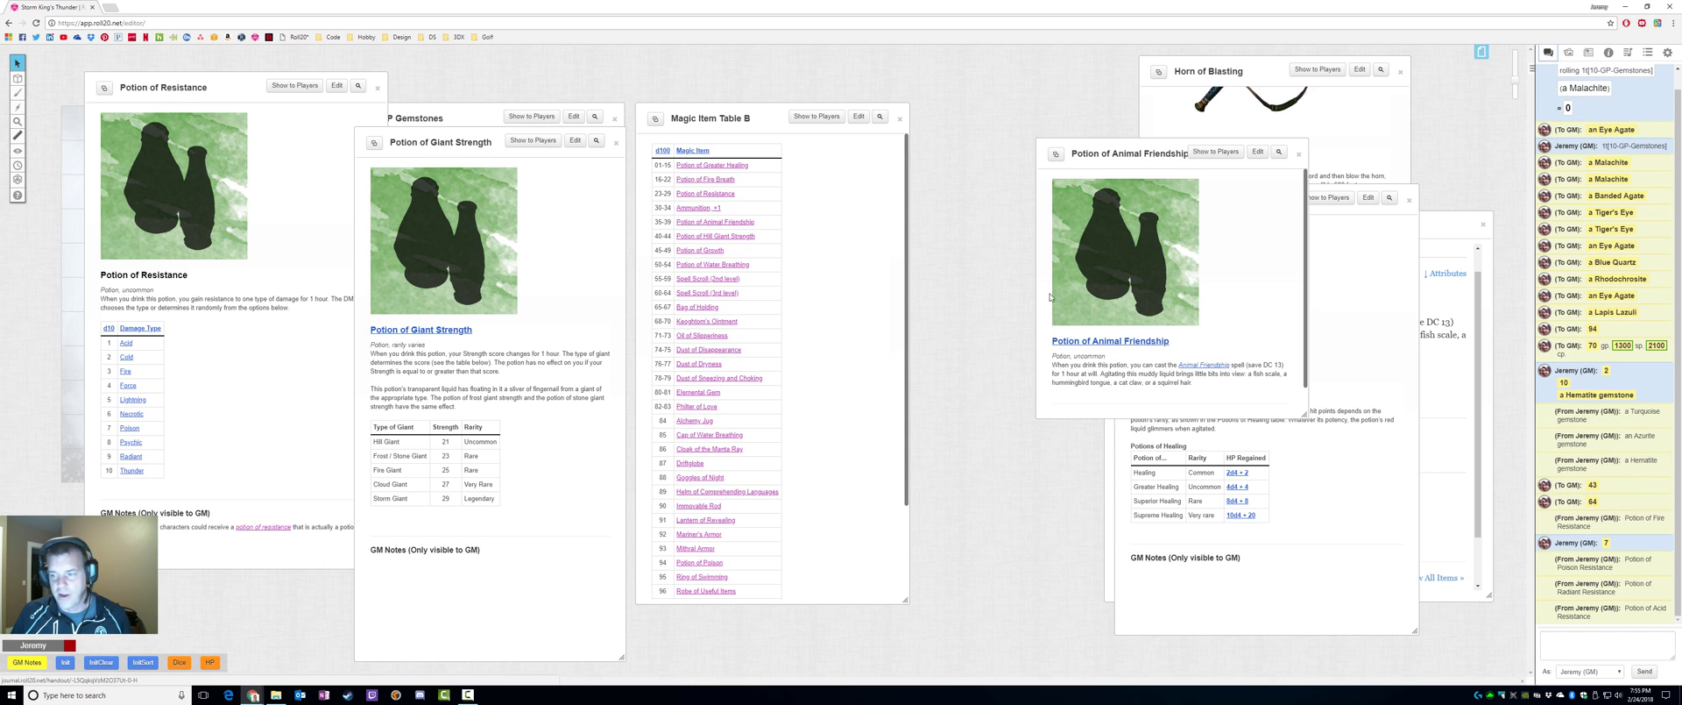
{"action": "left_click", "coordinate": [1668, 52]}
{"action": "left_click", "coordinate": [1569, 348]}
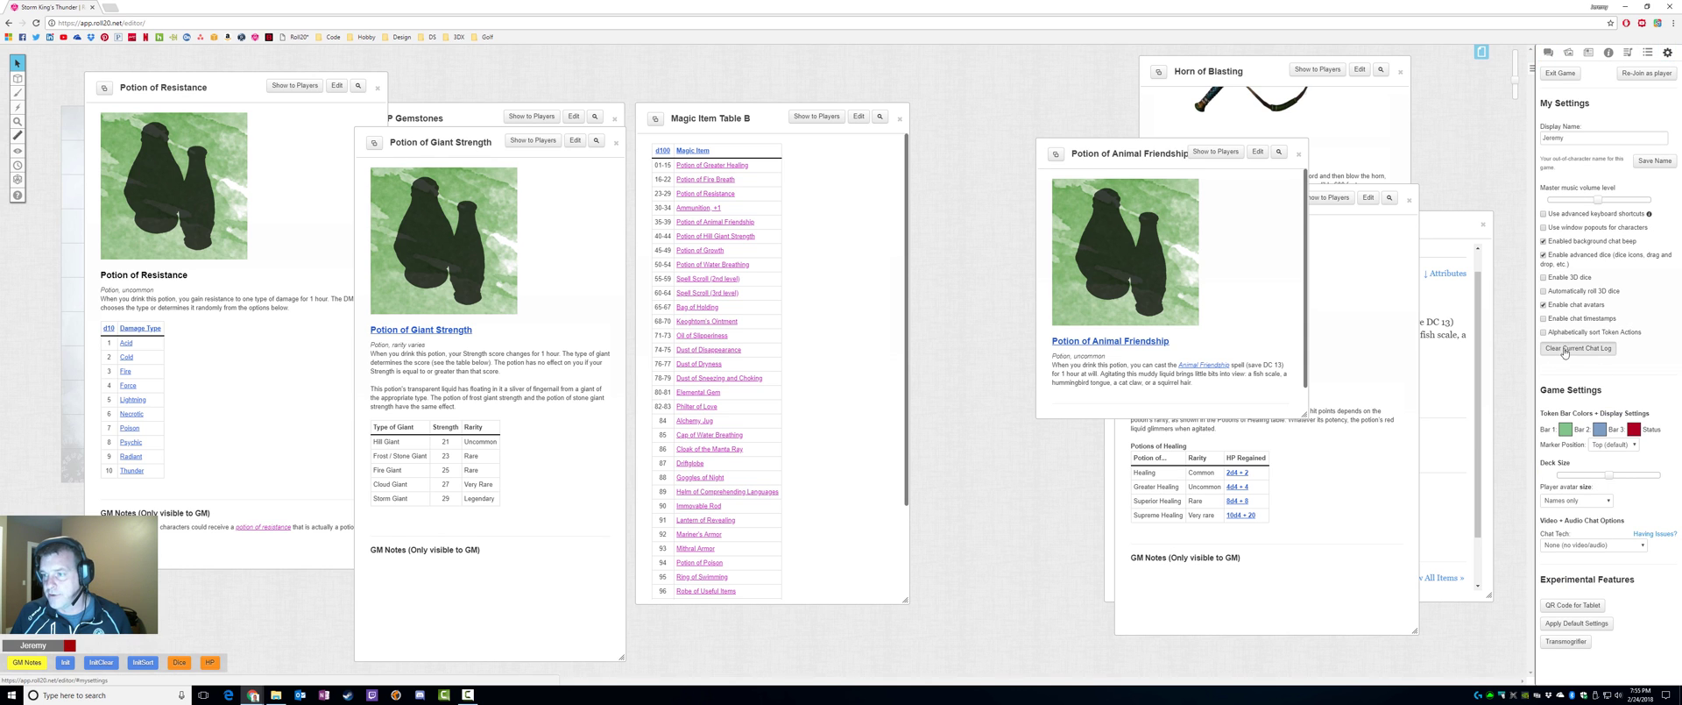
Send Potion of Animal Friendship from Magic Item Table B to the chat and close its open handout.
{"action": "left_click", "coordinate": [1548, 53]}
{"action": "left_click", "coordinate": [681, 152]}
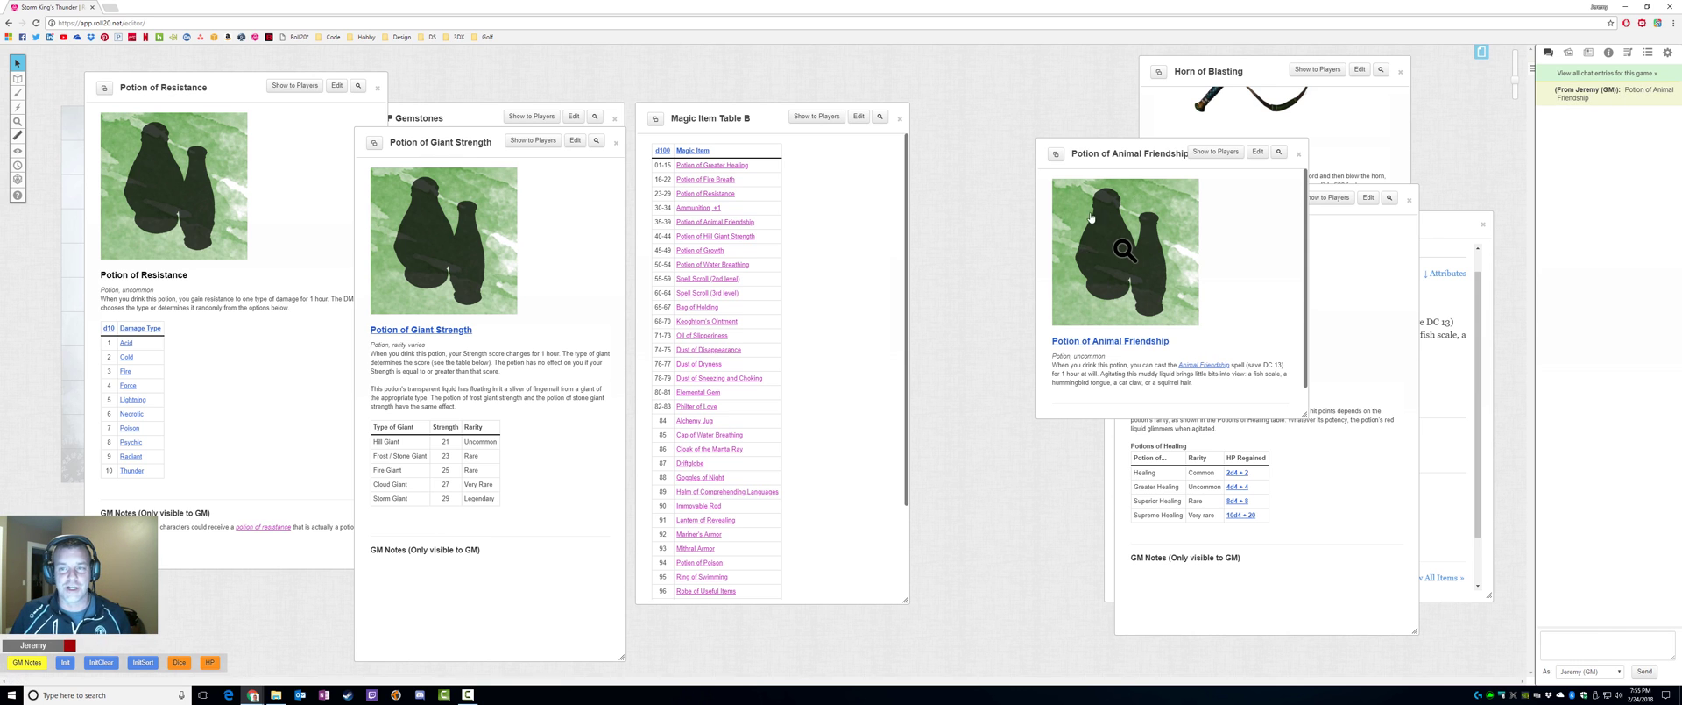
{"action": "left_click", "coordinate": [1299, 154]}
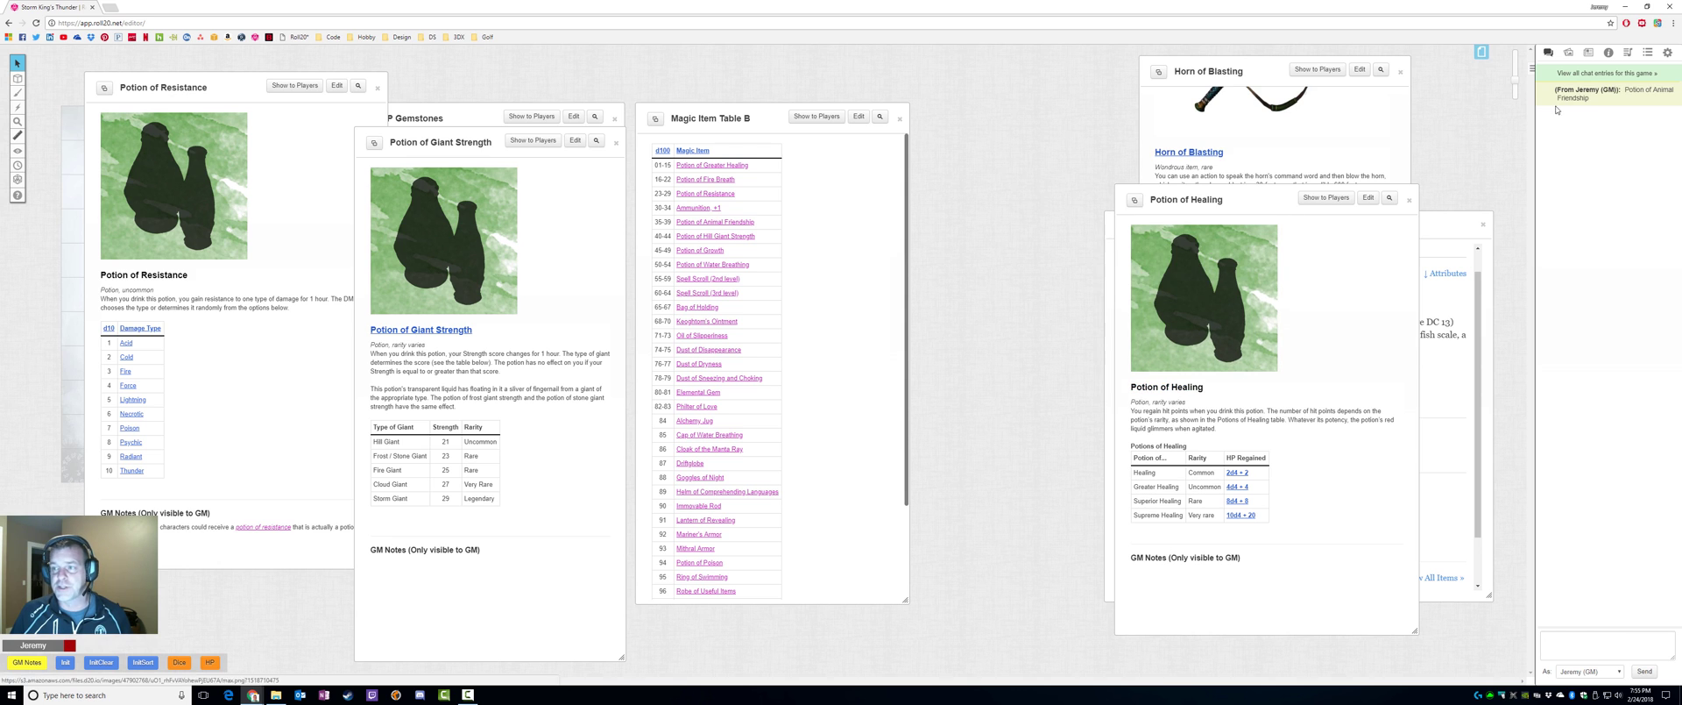
Open the Potion of Animal Friendship handout from the chat and place it beside the Magic Item Table B handout.
{"action": "left_click", "coordinate": [1632, 91]}
{"action": "left_click_drag", "start_coordinate": [1157, 145], "coordinate": [970, 133]}
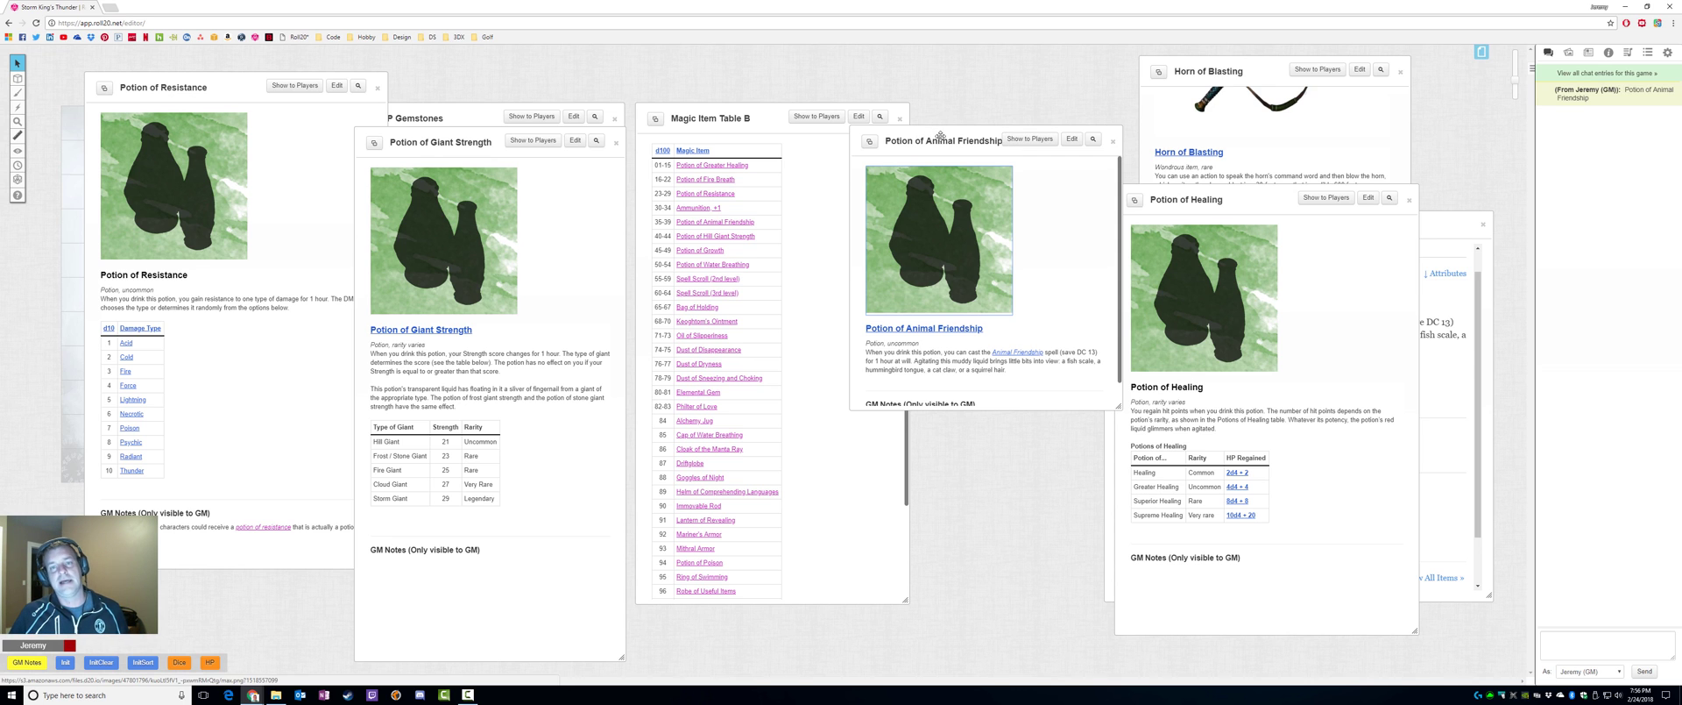
{"action": "left_click_drag", "start_coordinate": [939, 137], "coordinate": [1016, 120]}
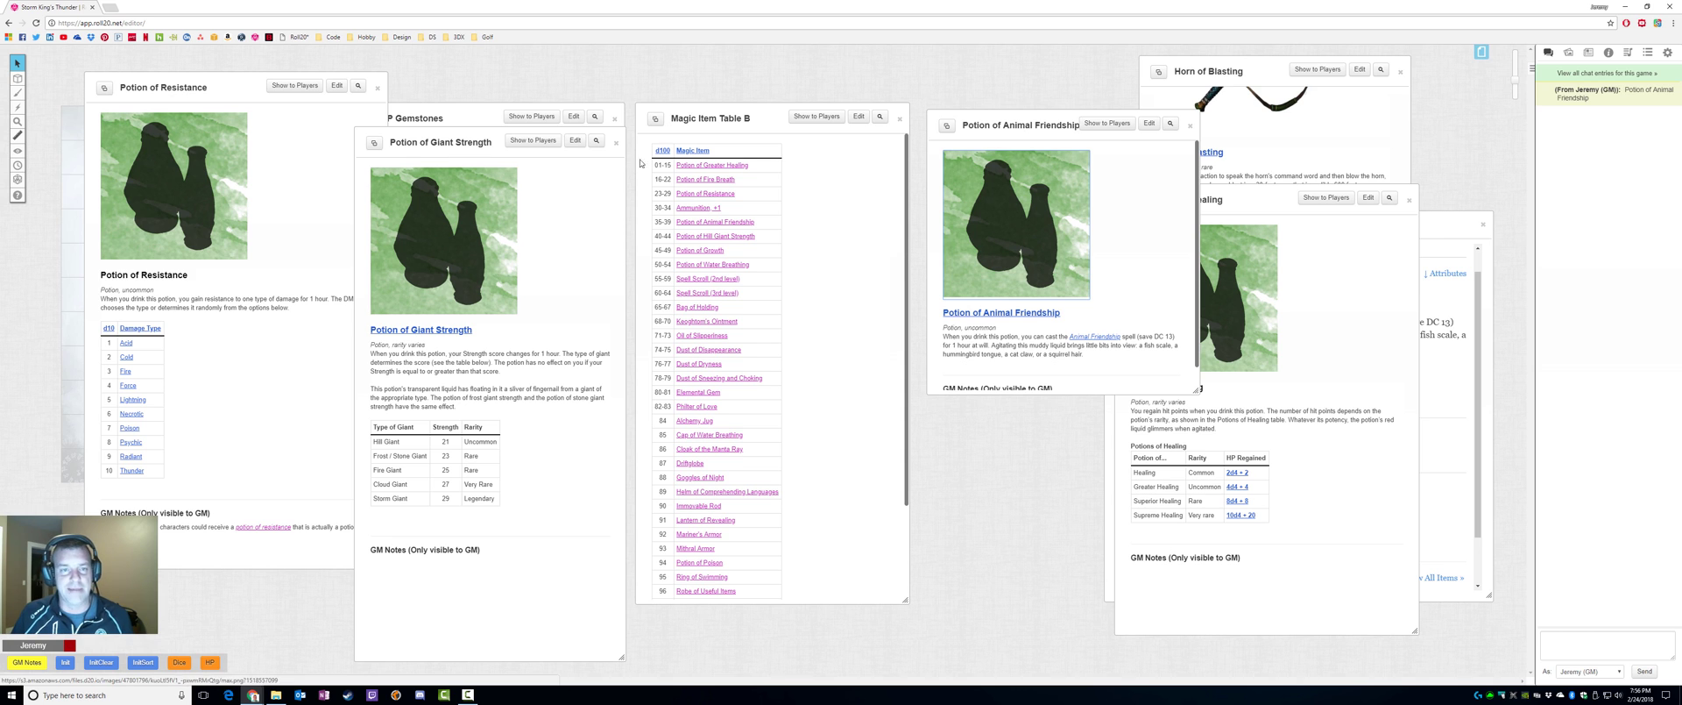
Roll a random item from the Magic Item Table B handout's heading to the chat and open the resulting Bag of Holding handout.
{"action": "left_click", "coordinate": [701, 153]}
{"action": "left_click", "coordinate": [1630, 116]}
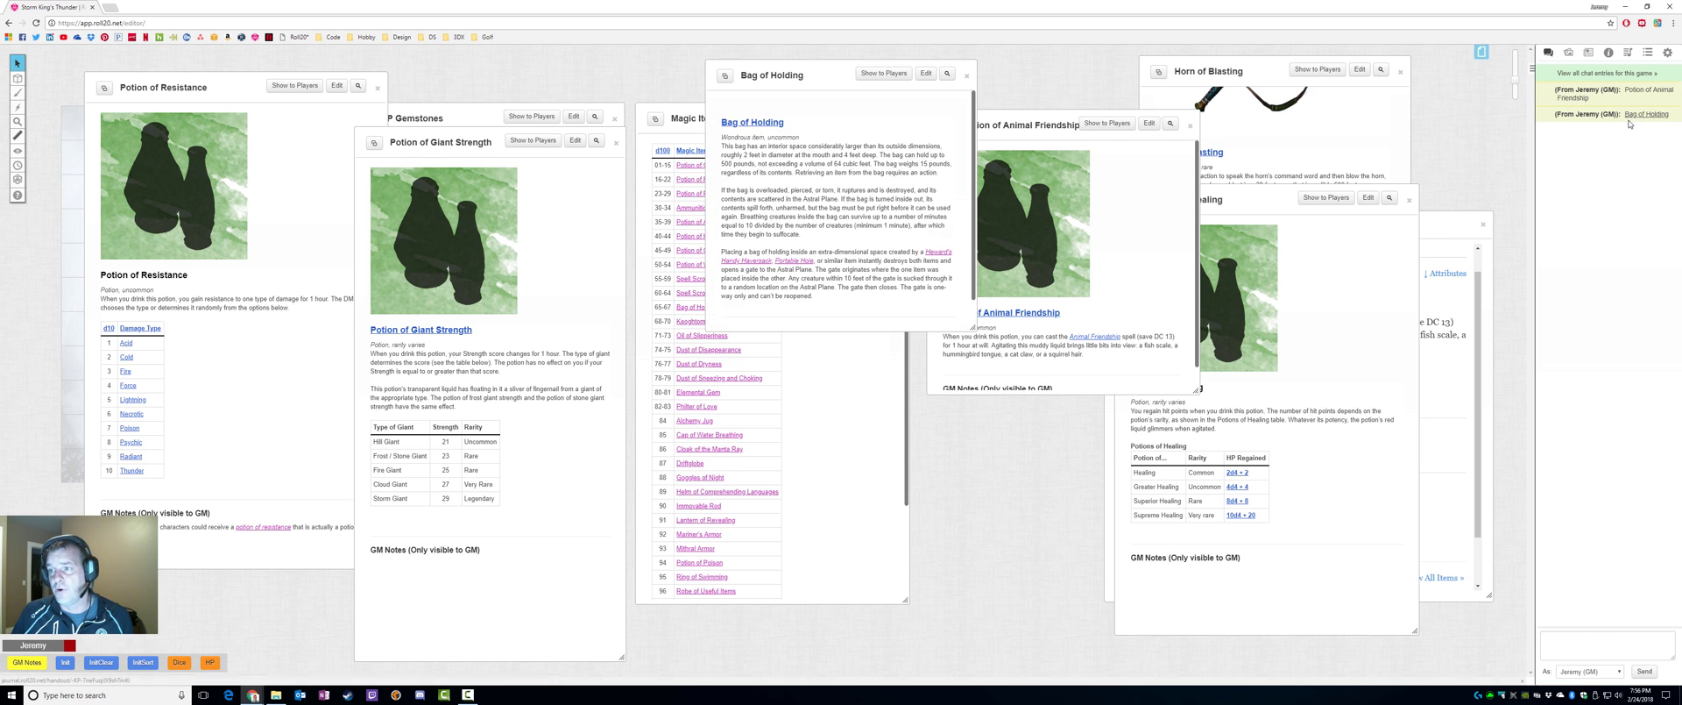
{"action": "scroll", "coordinate": [914, 293], "scroll_direction": "down", "scroll_amount": 5}
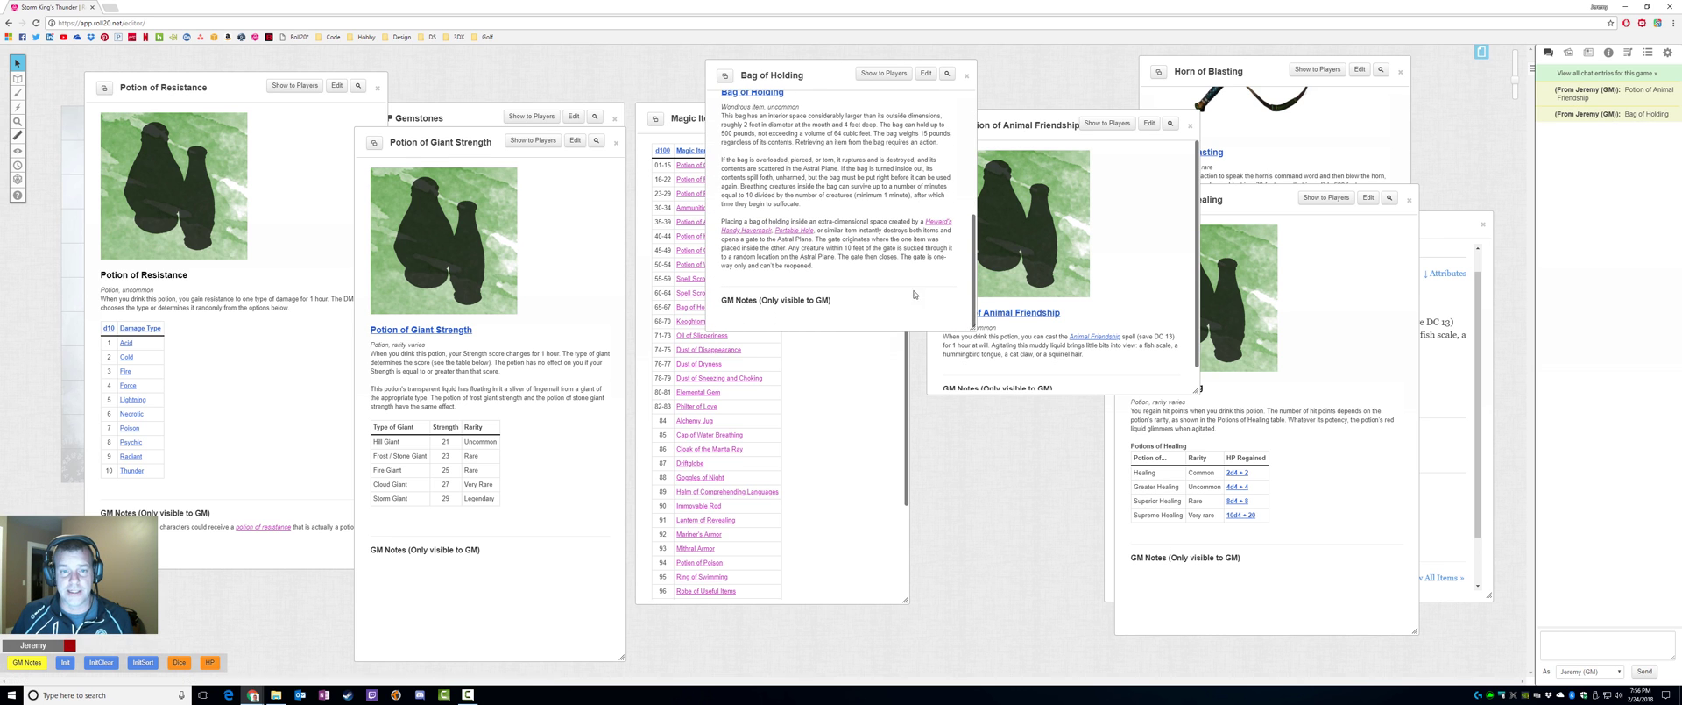
View the Heward's Handy Haversack handout linked in the Bag of Holding description, and close both handouts.
{"action": "left_click", "coordinate": [931, 222]}
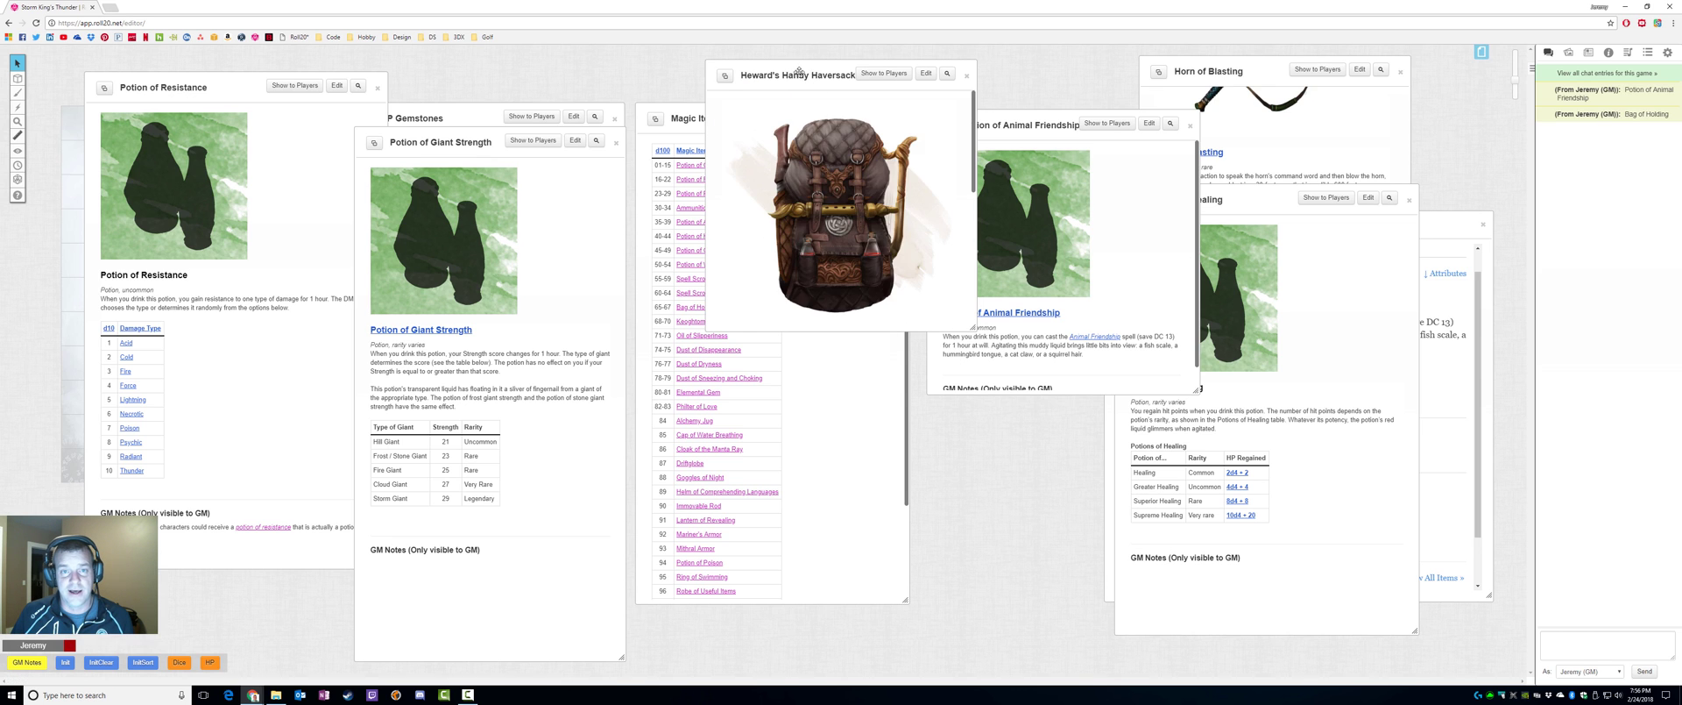
{"action": "left_click_drag", "start_coordinate": [800, 72], "coordinate": [1046, 120]}
{"action": "left_click", "coordinate": [1216, 122]}
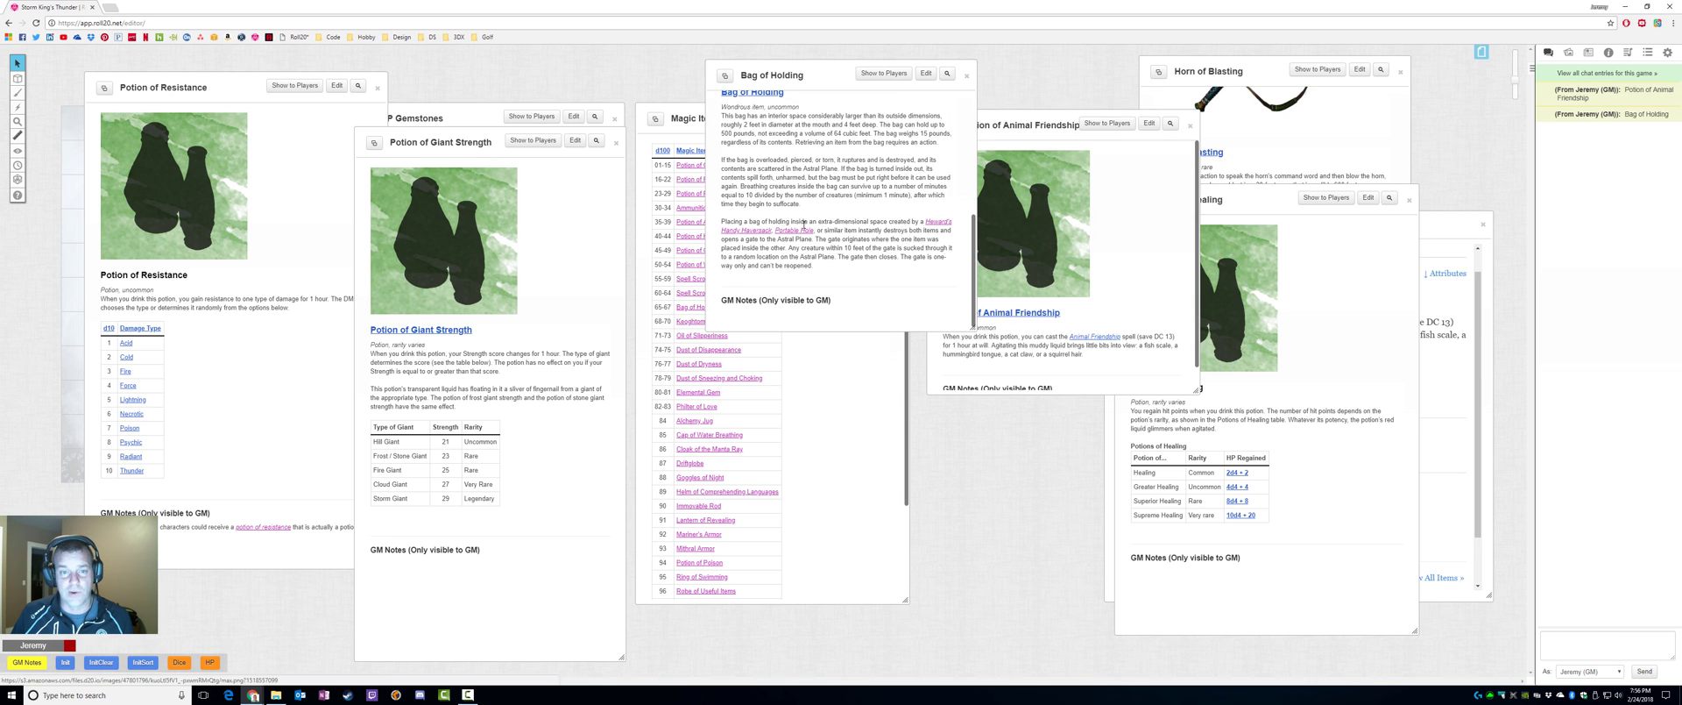
{"action": "scroll", "coordinate": [804, 224], "scroll_direction": "up", "scroll_amount": 3}
{"action": "scroll", "coordinate": [888, 152], "scroll_direction": "down", "scroll_amount": 3}
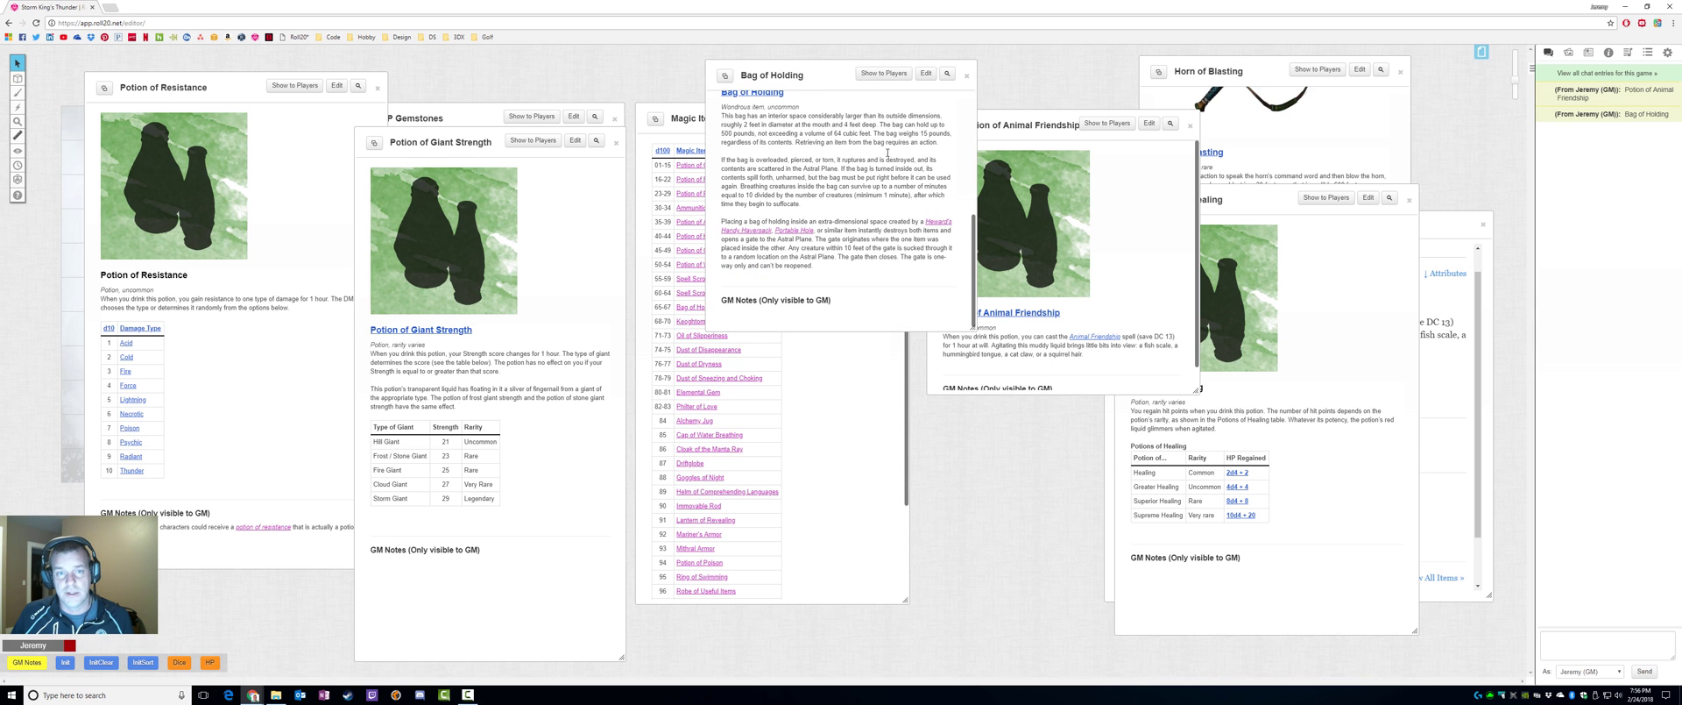
{"action": "scroll", "coordinate": [854, 185], "scroll_direction": "up", "scroll_amount": 3}
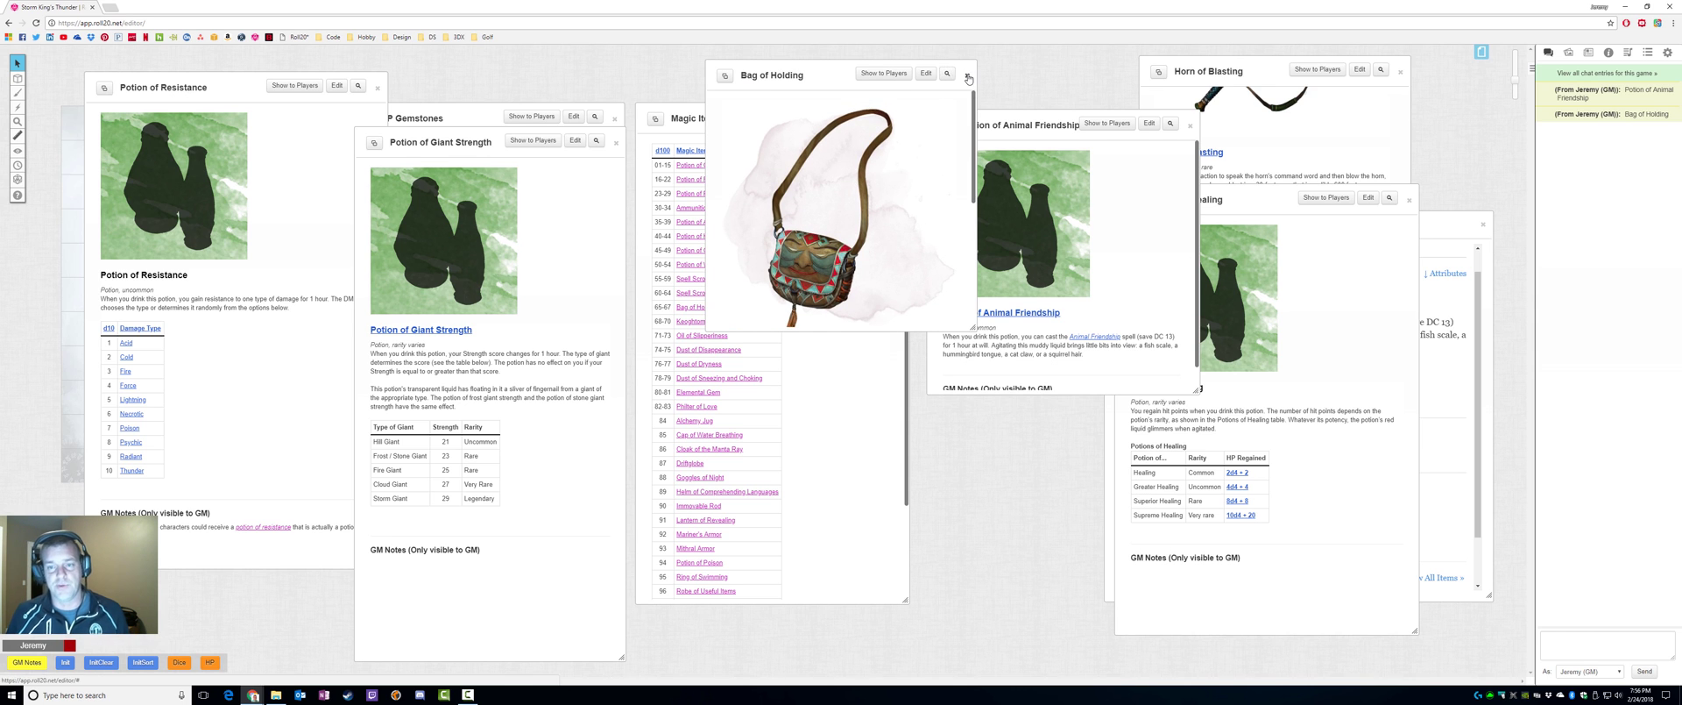
{"action": "key", "text": "Escape"}
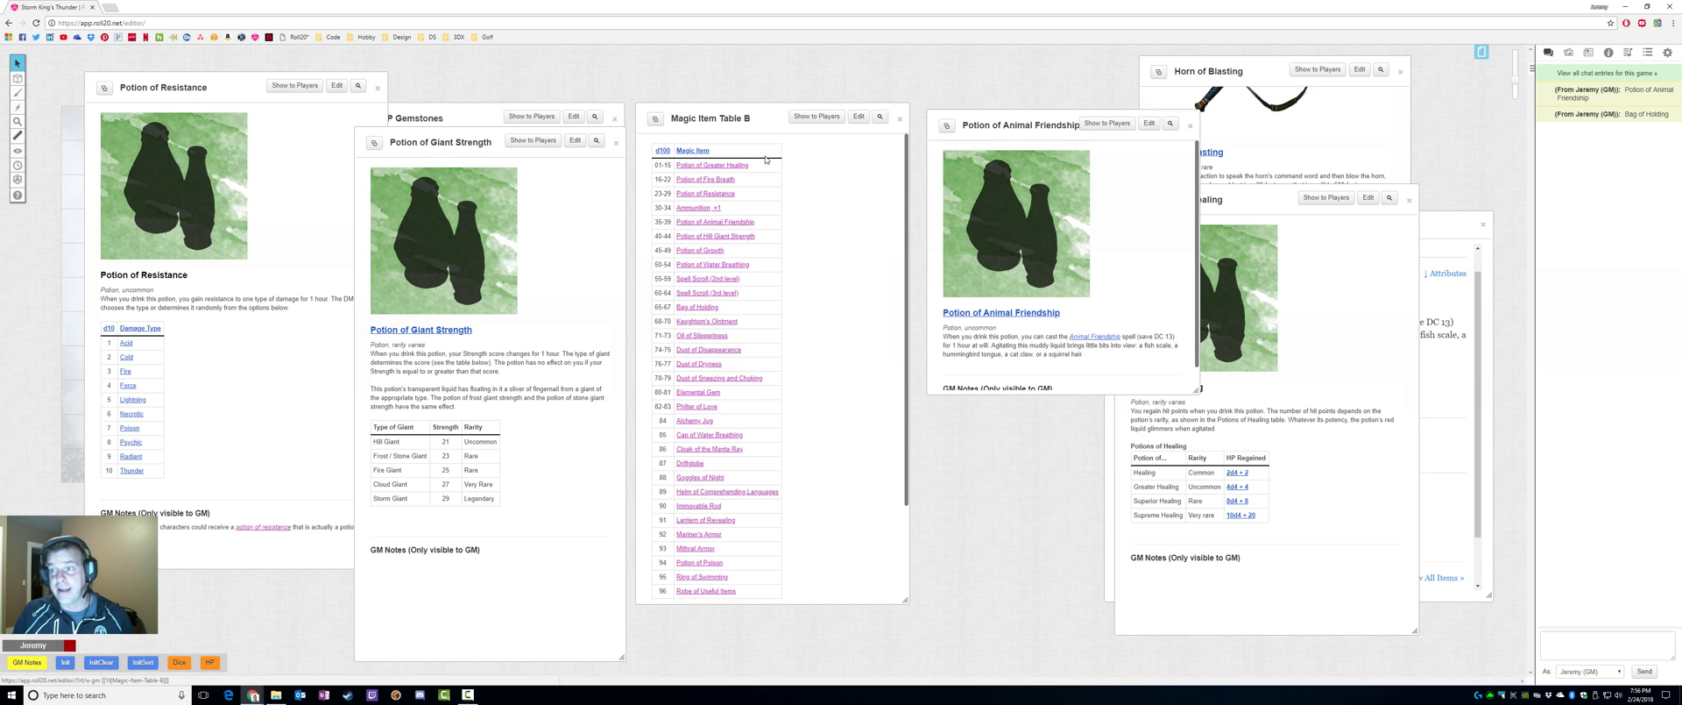
Examine the item links in the Magic-Item-Table-B rollable table and close it without saving.
{"action": "left_click", "coordinate": [1648, 53]}
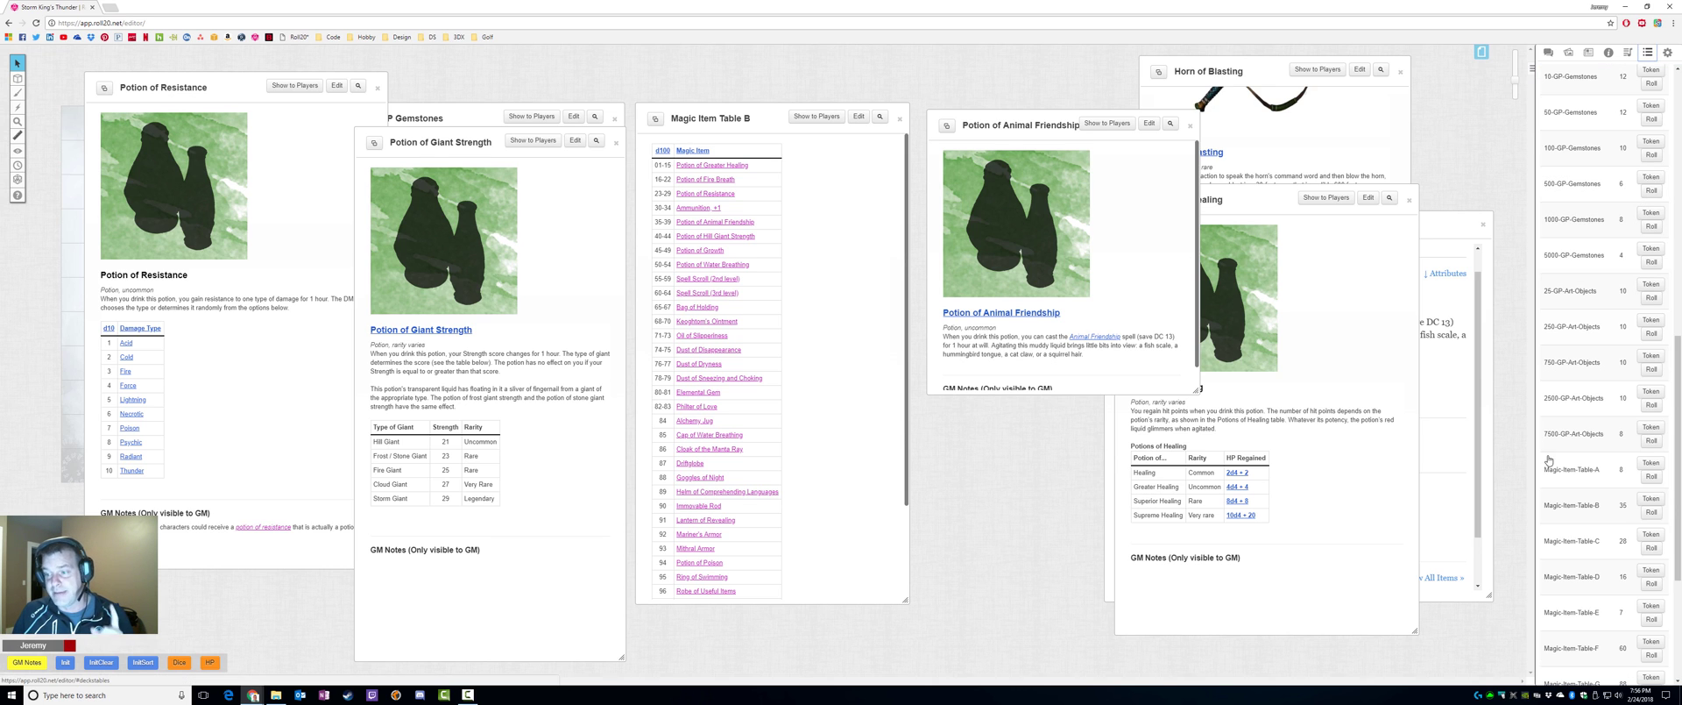
{"action": "scroll", "coordinate": [1578, 447], "scroll_direction": "down", "scroll_amount": 1}
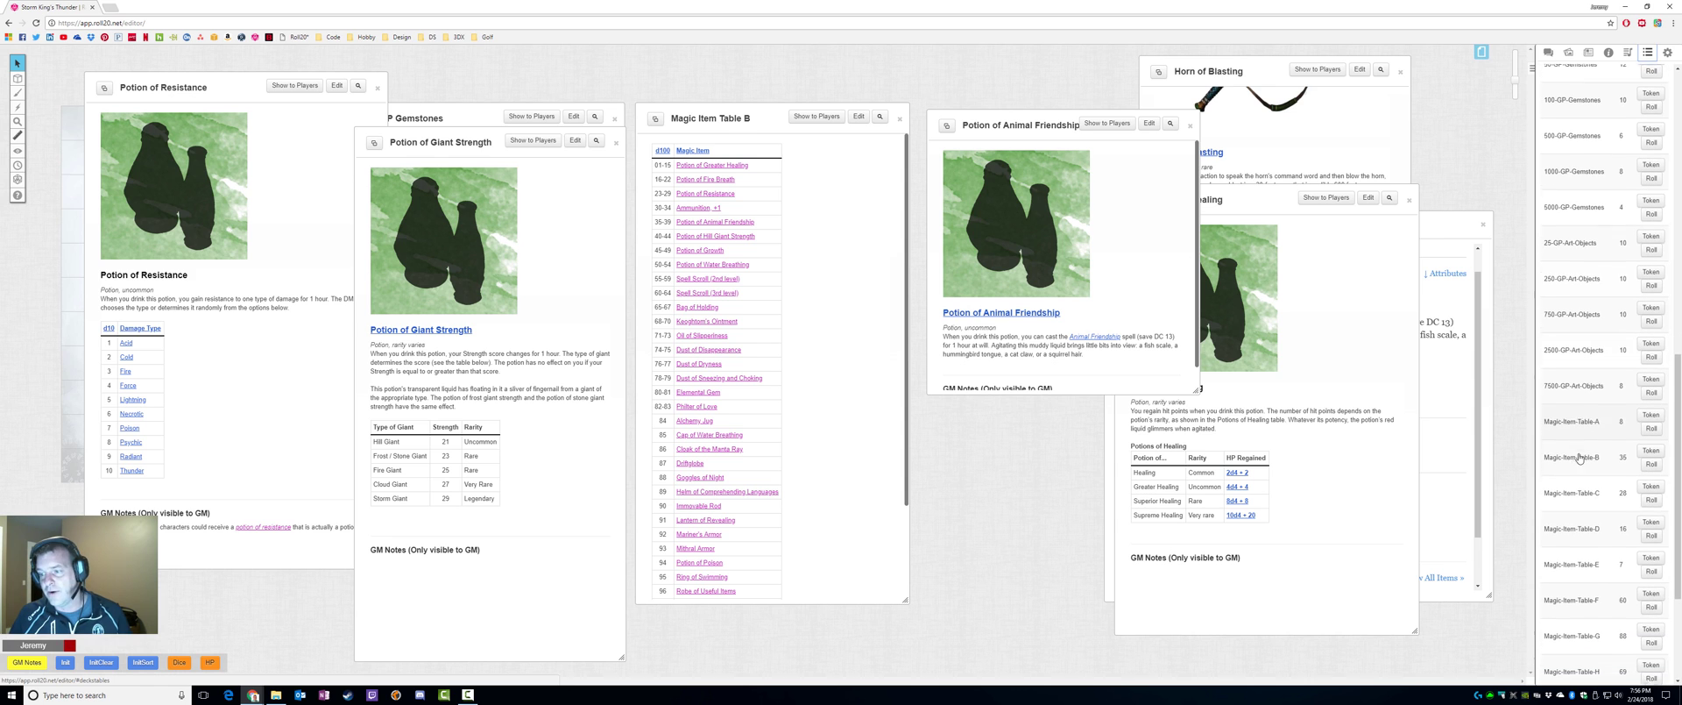
{"action": "left_click", "coordinate": [1580, 463]}
{"action": "left_click_drag", "start_coordinate": [837, 74], "coordinate": [1001, 137]}
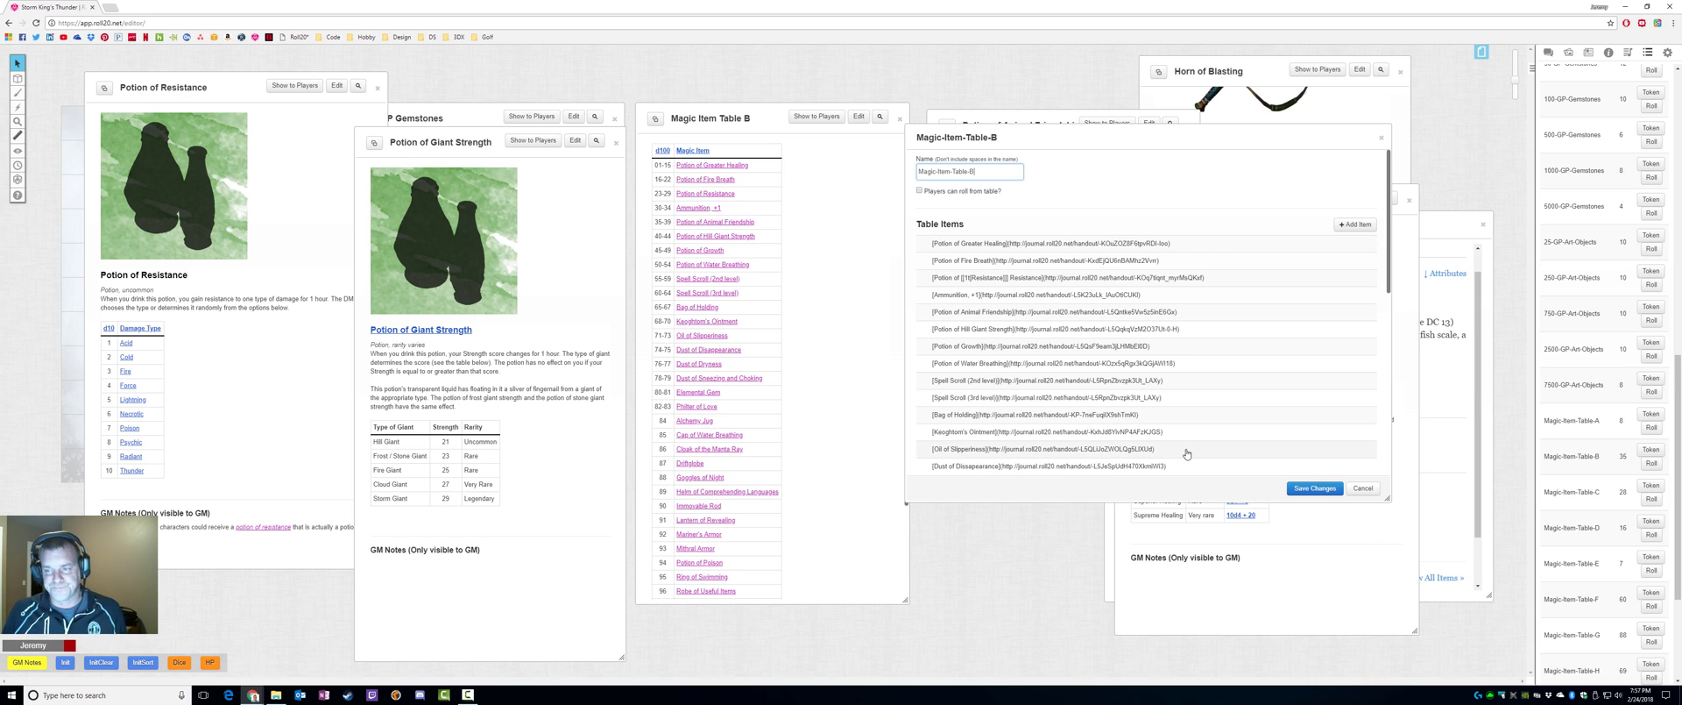
{"action": "left_click", "coordinate": [1364, 488]}
Roll on the Magic-Item-Table-B rollable table and view the roll in the chat.
{"action": "left_click", "coordinate": [1549, 52]}
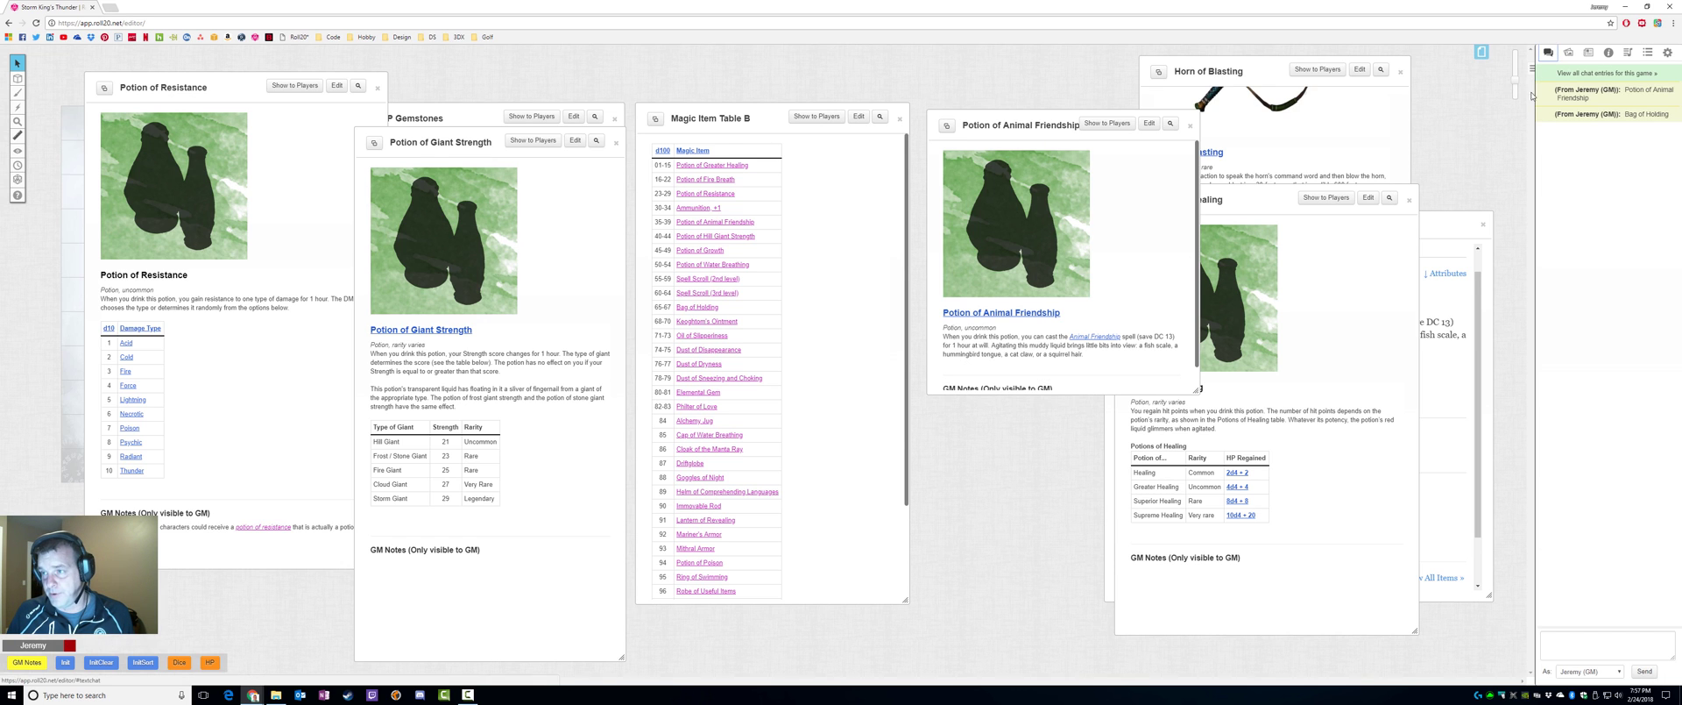
{"action": "left_click", "coordinate": [1648, 52]}
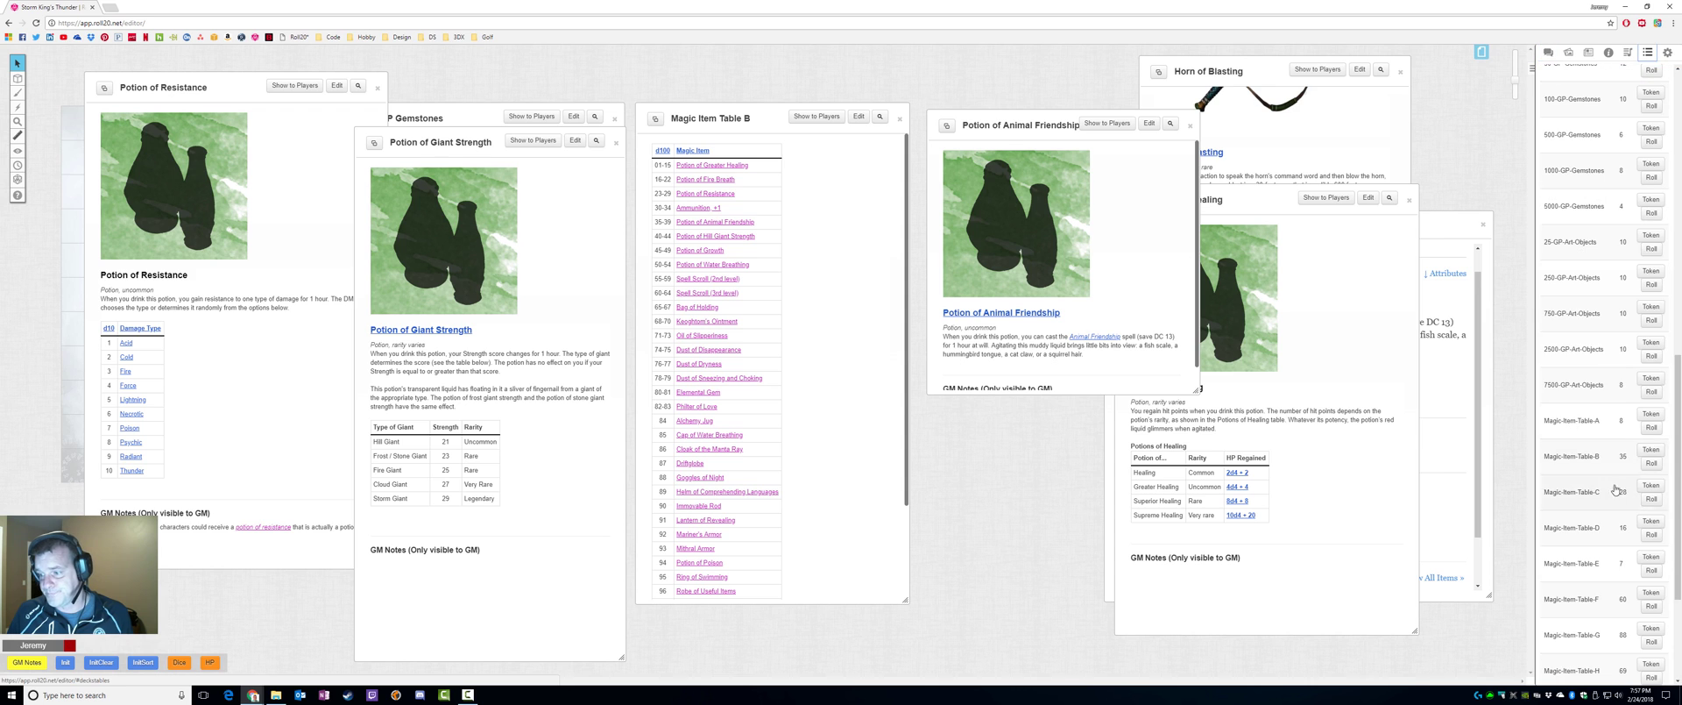
{"action": "left_click", "coordinate": [1651, 463]}
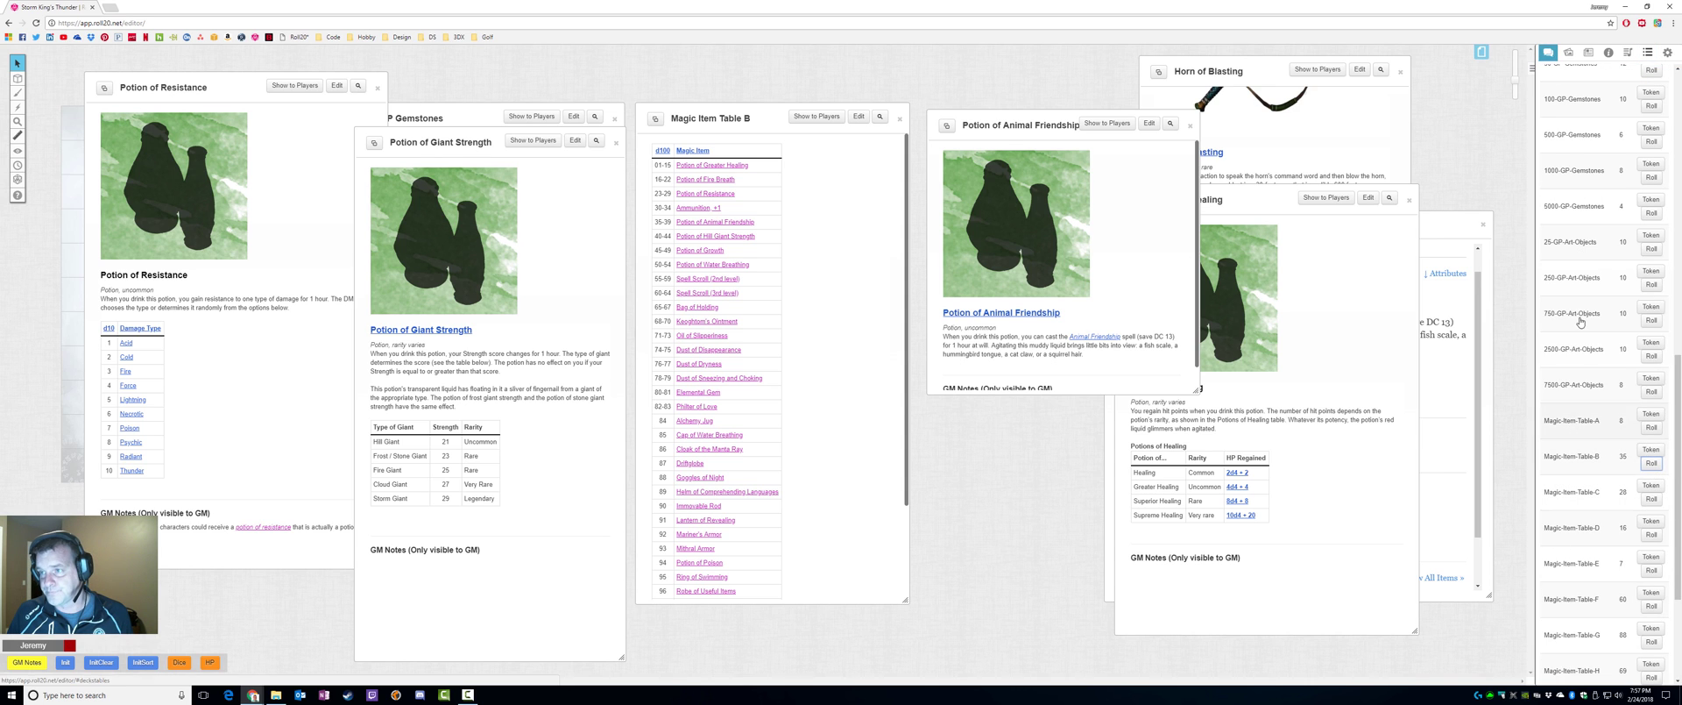
{"action": "left_click", "coordinate": [1548, 53]}
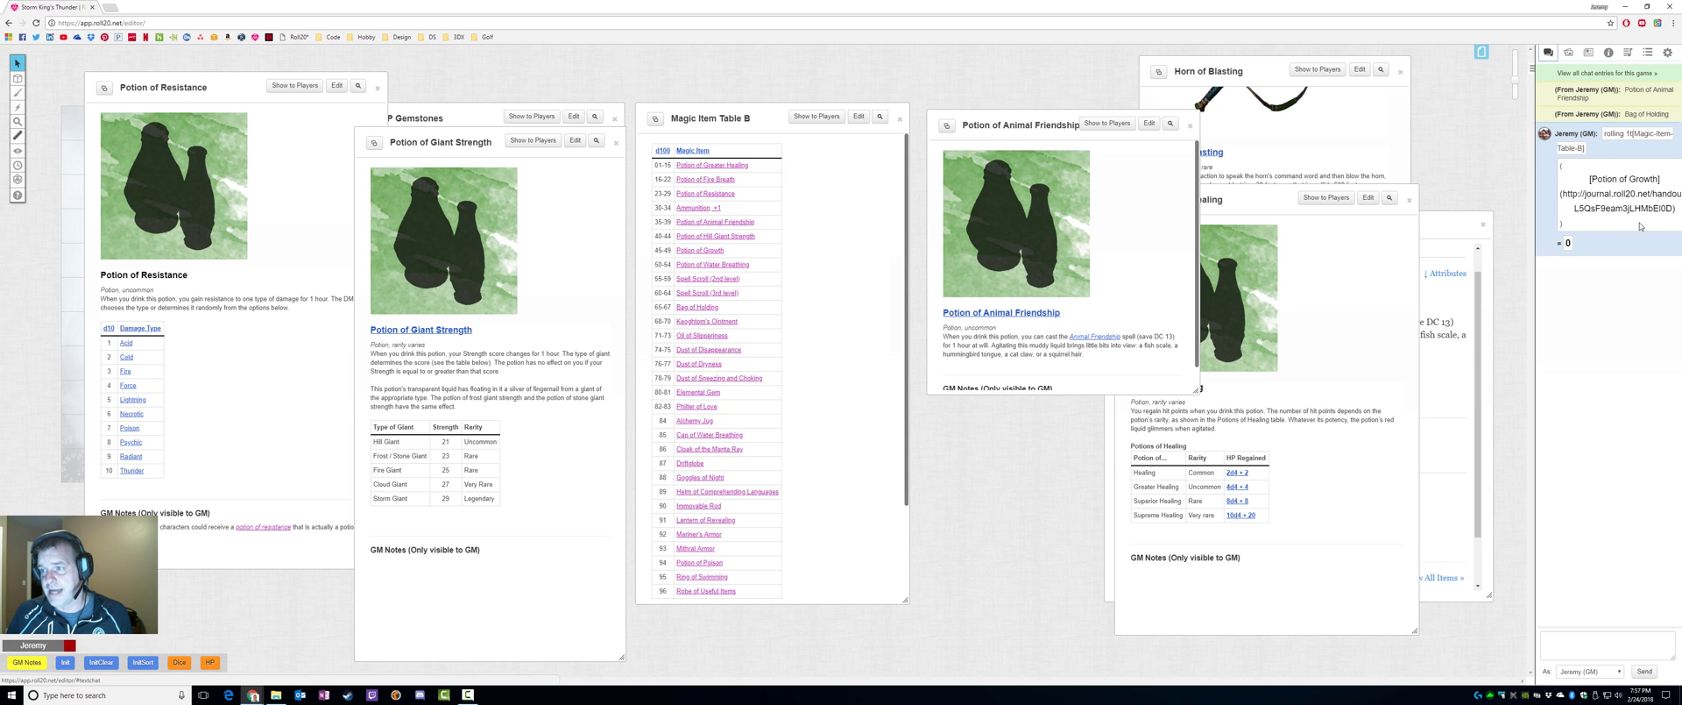
Reopen the Magic-Item-Table-B rollable table and widen its window so each item's text fits on one line.
{"action": "left_click", "coordinate": [1648, 52]}
{"action": "left_click", "coordinate": [1572, 455]}
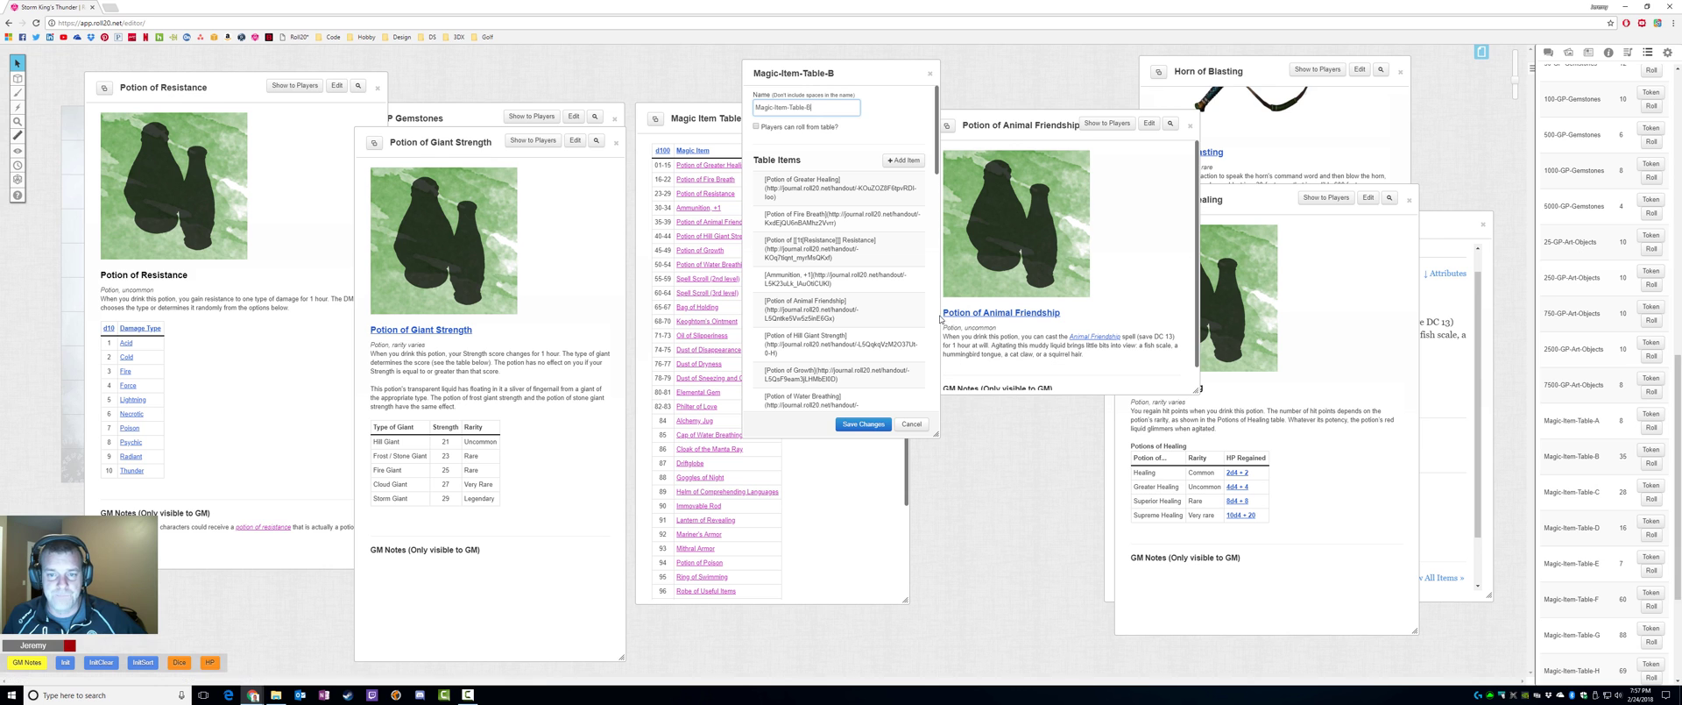
{"action": "left_click_drag", "start_coordinate": [1126, 325], "coordinate": [1253, 333]}
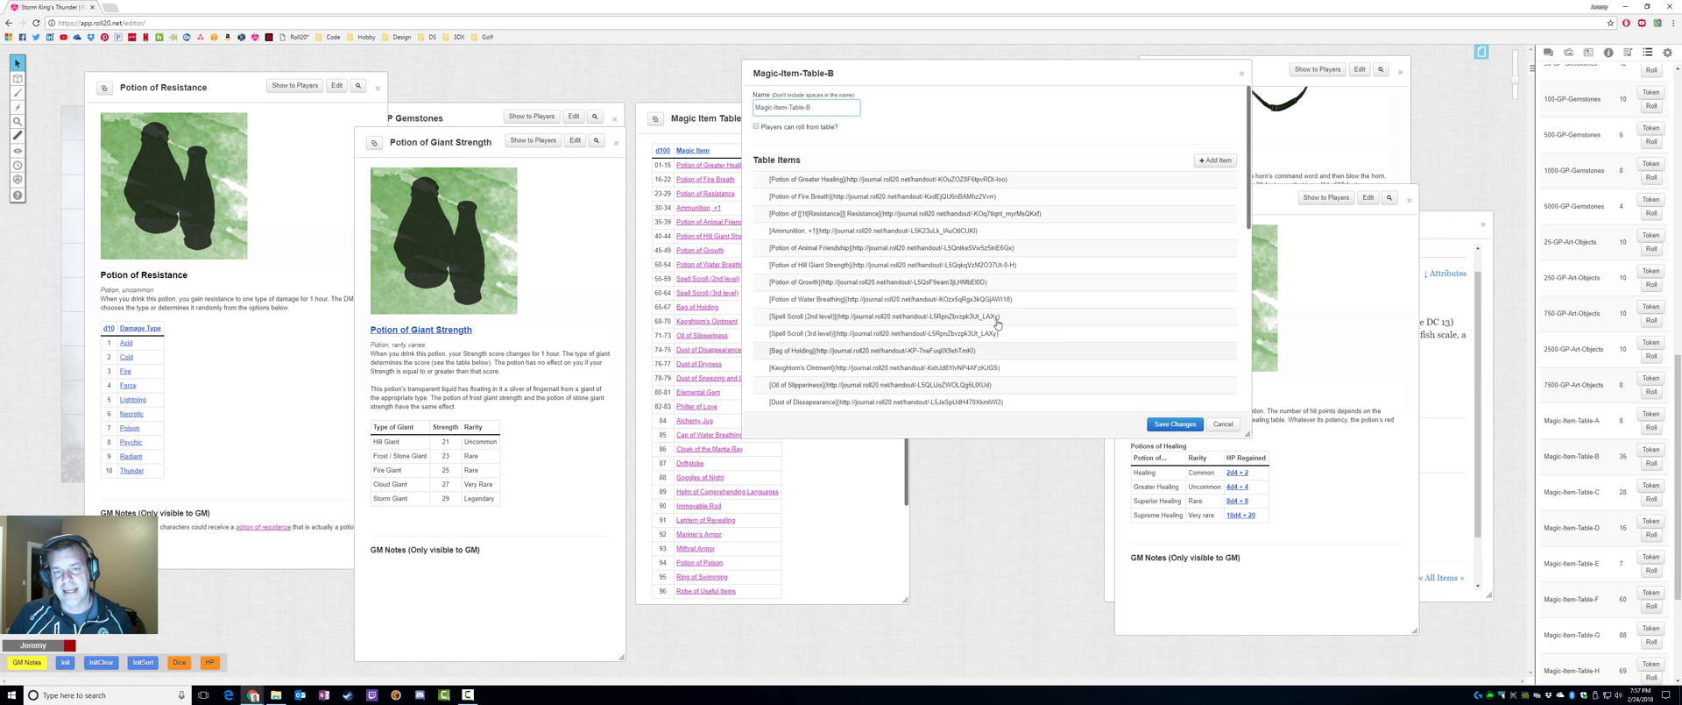
Open the Potion of Greater Healing table item for editing and arrange the dialogs clear of the Magic Item Table B handout.
{"action": "left_click", "coordinate": [770, 181]}
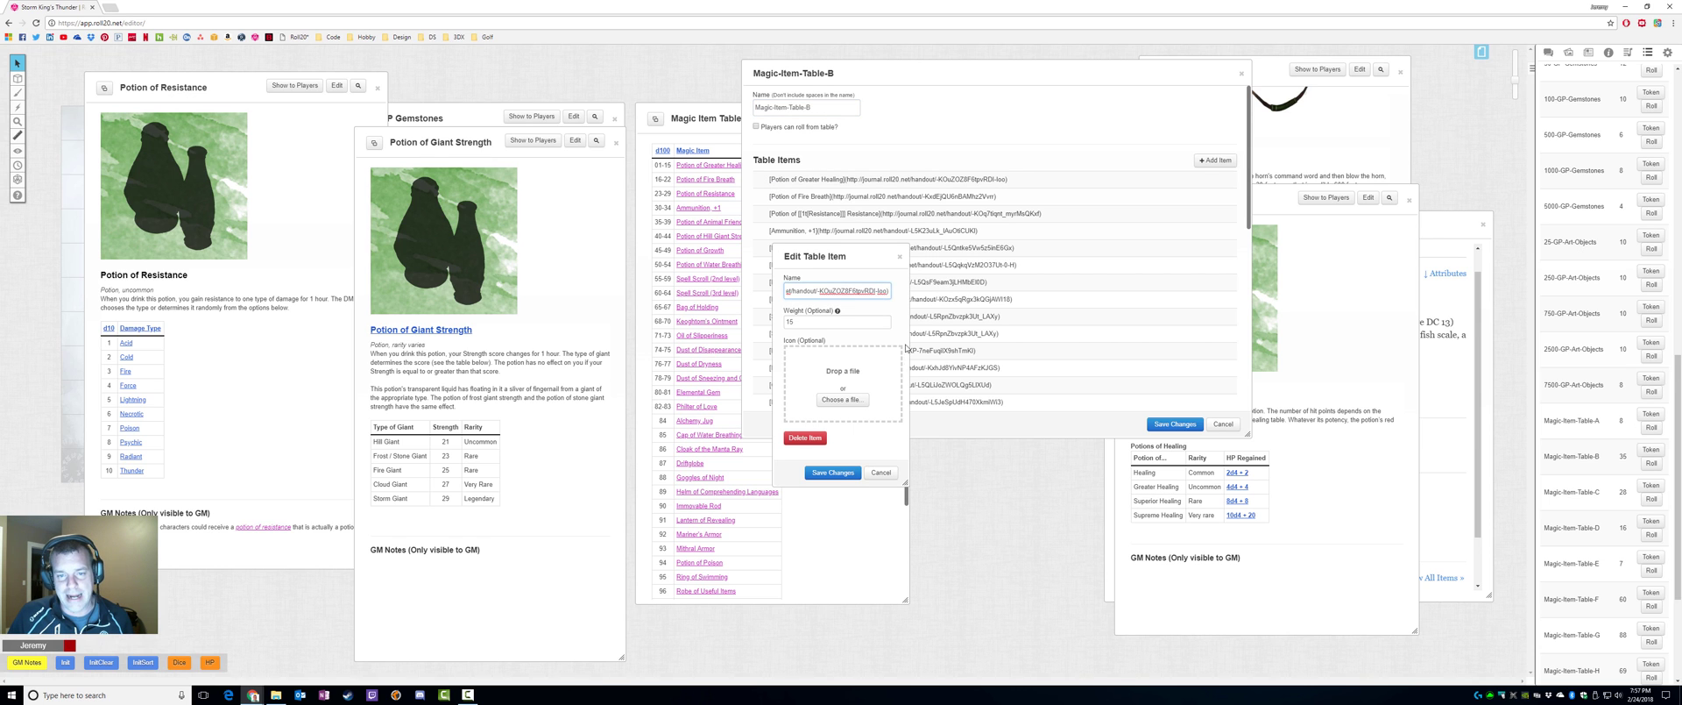
{"action": "left_click_drag", "start_coordinate": [906, 348], "coordinate": [1146, 353]}
{"action": "left_click_drag", "start_coordinate": [916, 251], "coordinate": [957, 298]}
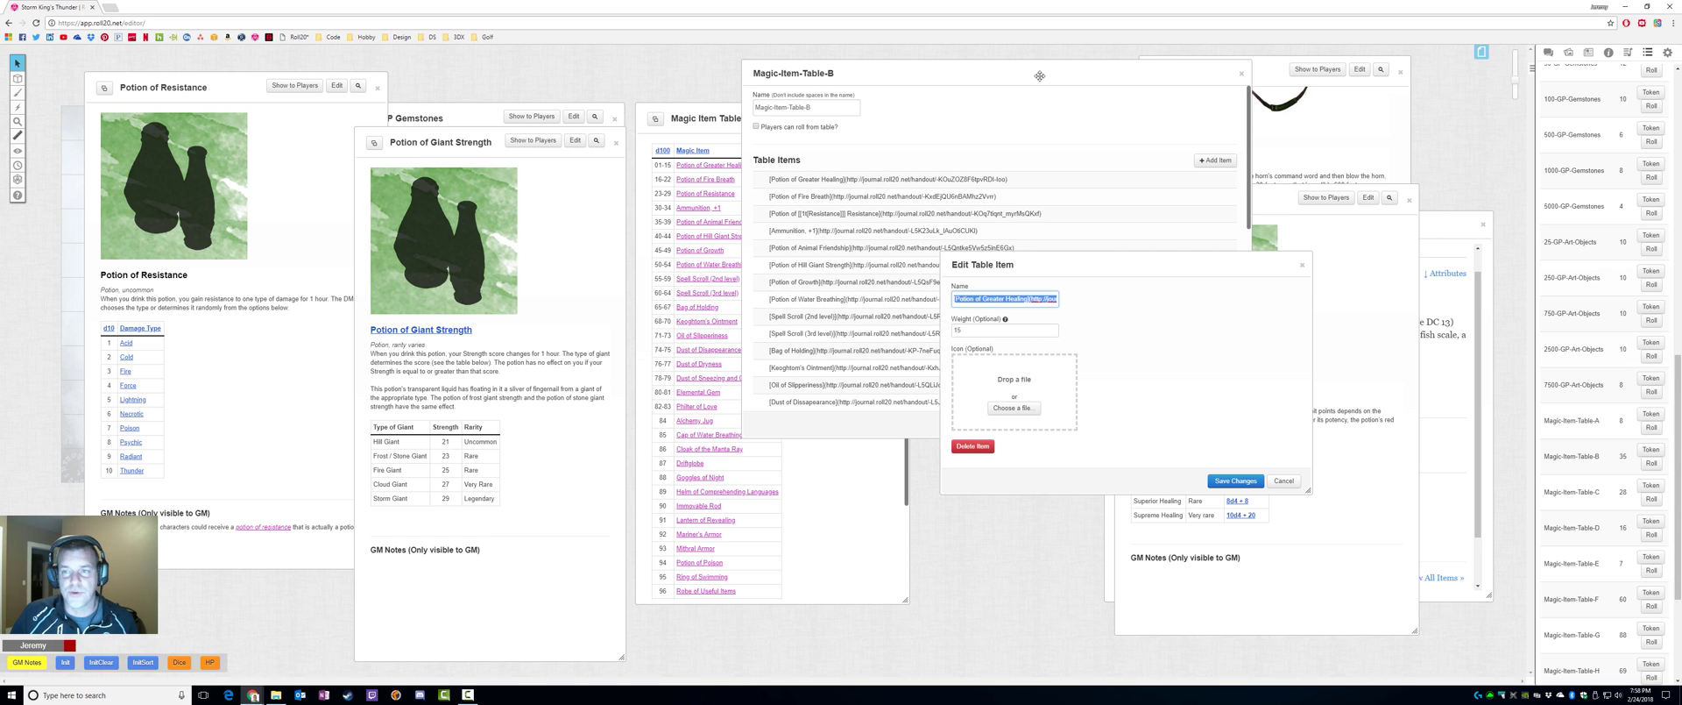
{"action": "left_click_drag", "start_coordinate": [1187, 76], "coordinate": [1299, 62]}
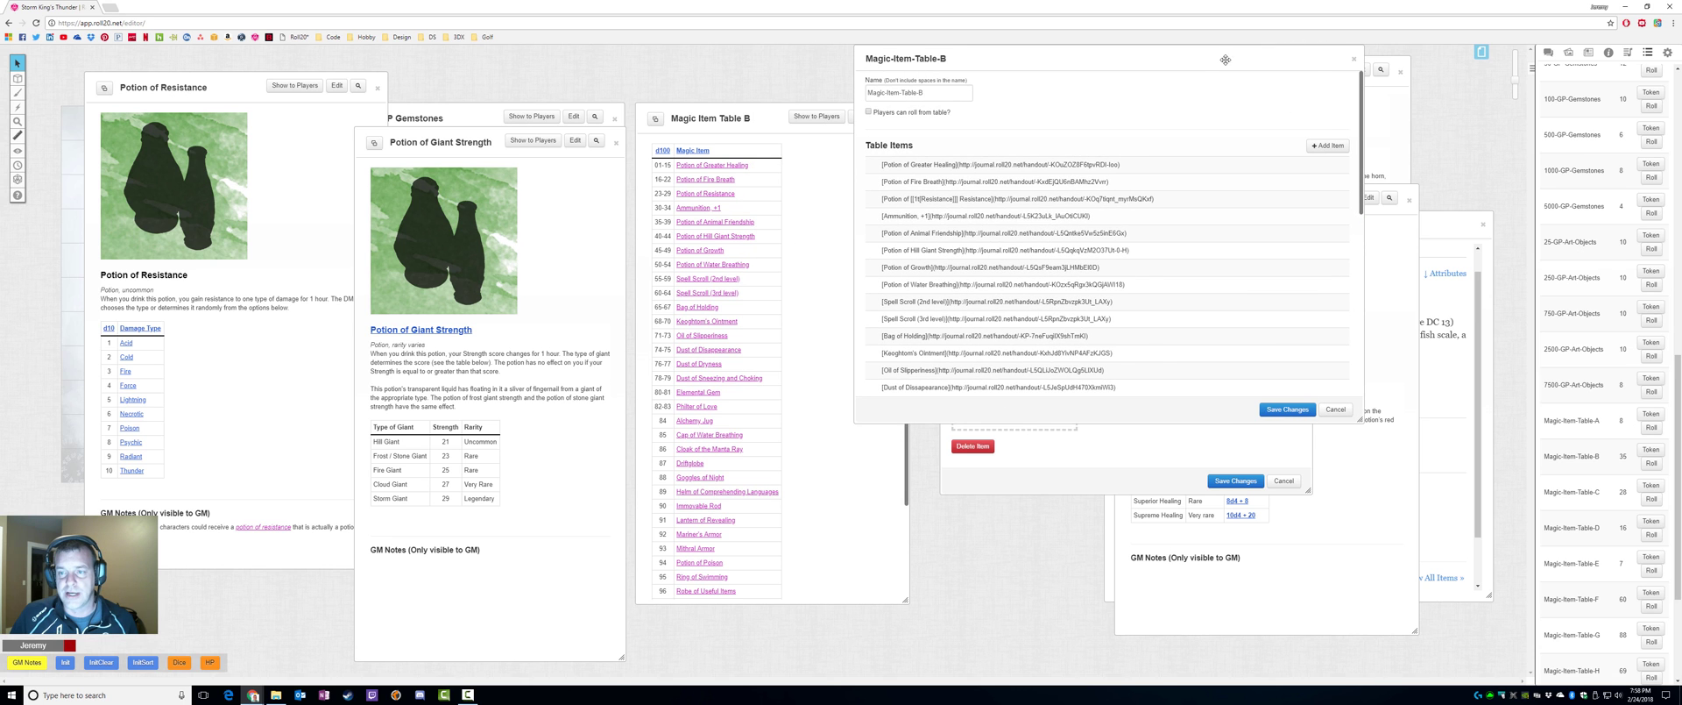
{"action": "left_click", "coordinate": [1146, 442]}
{"action": "left_click_drag", "start_coordinate": [868, 51], "coordinate": [13, 142]}
Replace the table item's name with [Potion of Greater Healing], copying the item text from the Magic Item Table B handout.
{"action": "left_click", "coordinate": [1001, 304]}
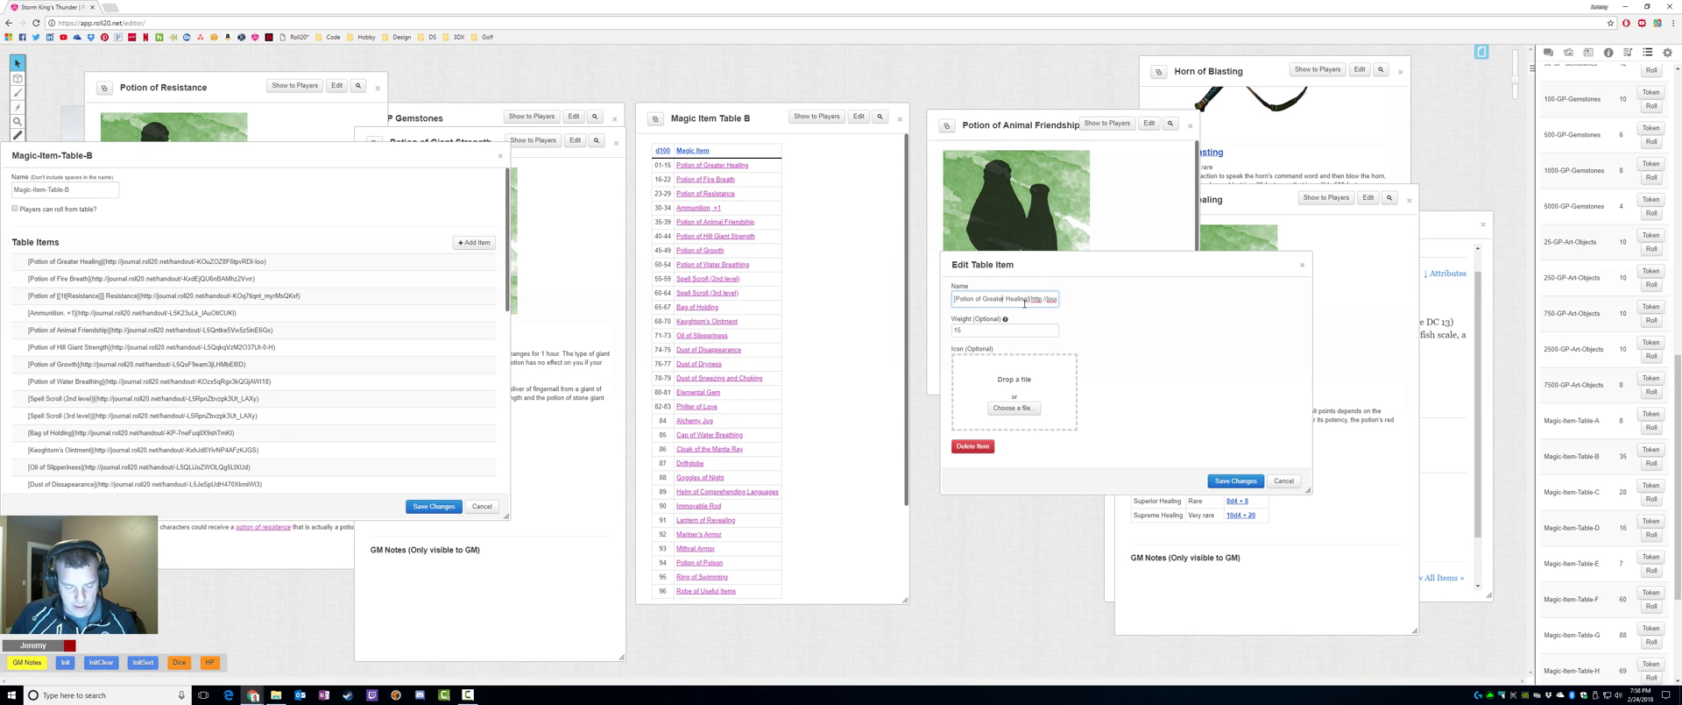
{"action": "key", "text": "ctrl+a"}
{"action": "key", "text": "BackSpace"}
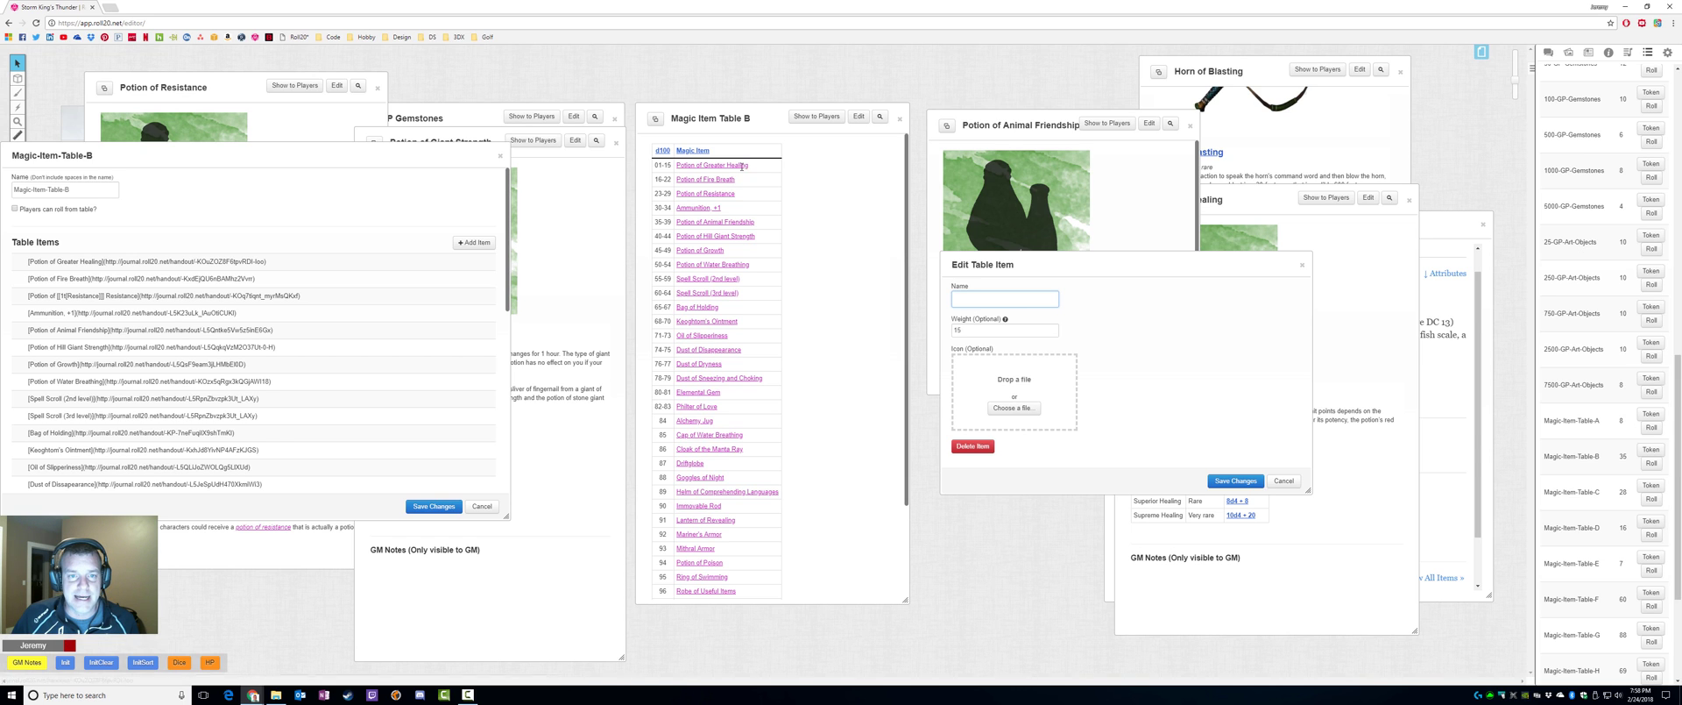
{"action": "left_click_drag", "start_coordinate": [749, 166], "coordinate": [674, 166]}
{"action": "key", "text": "ctrl+c"}
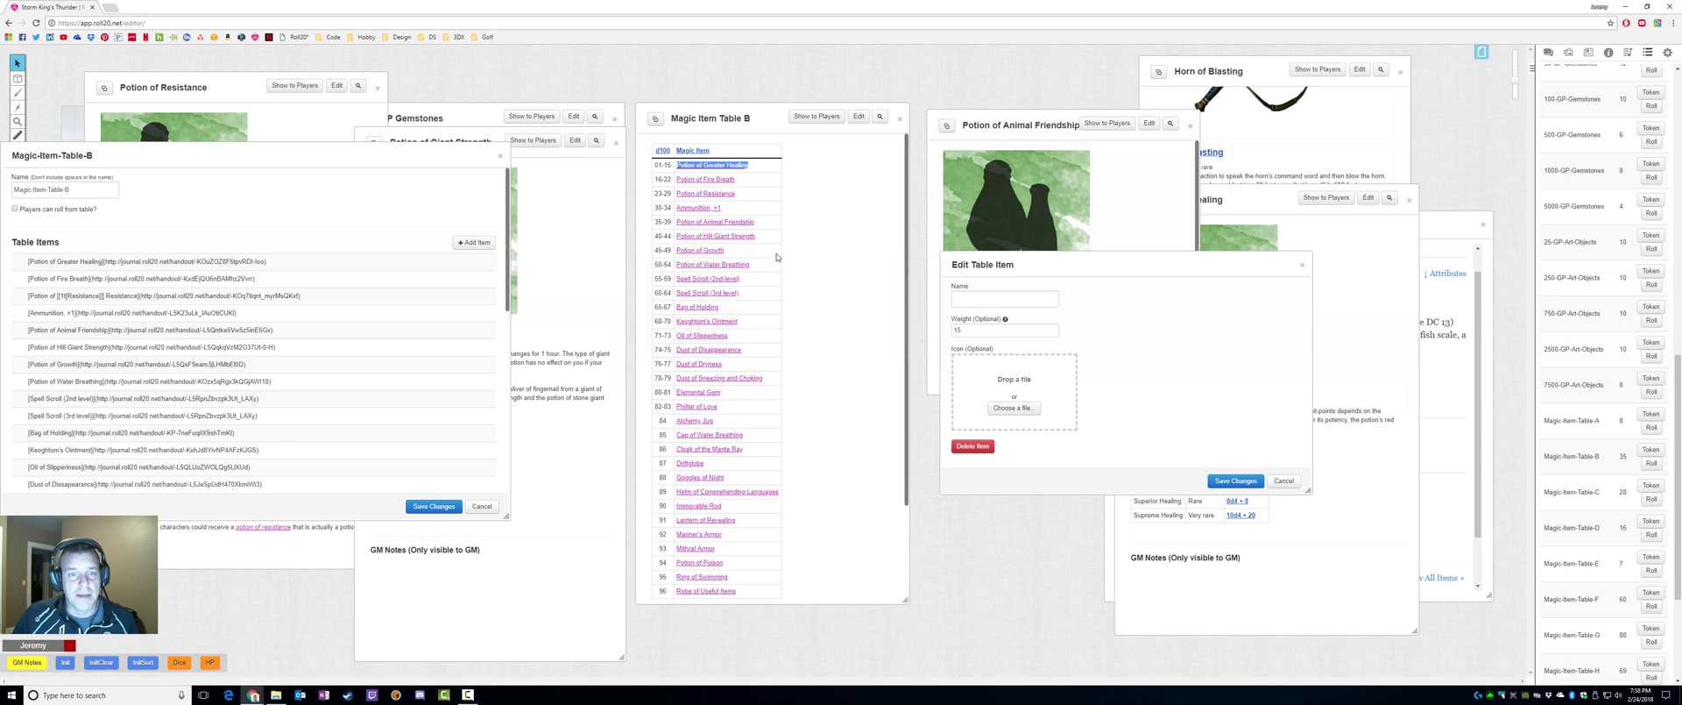
{"action": "left_click", "coordinate": [979, 297]}
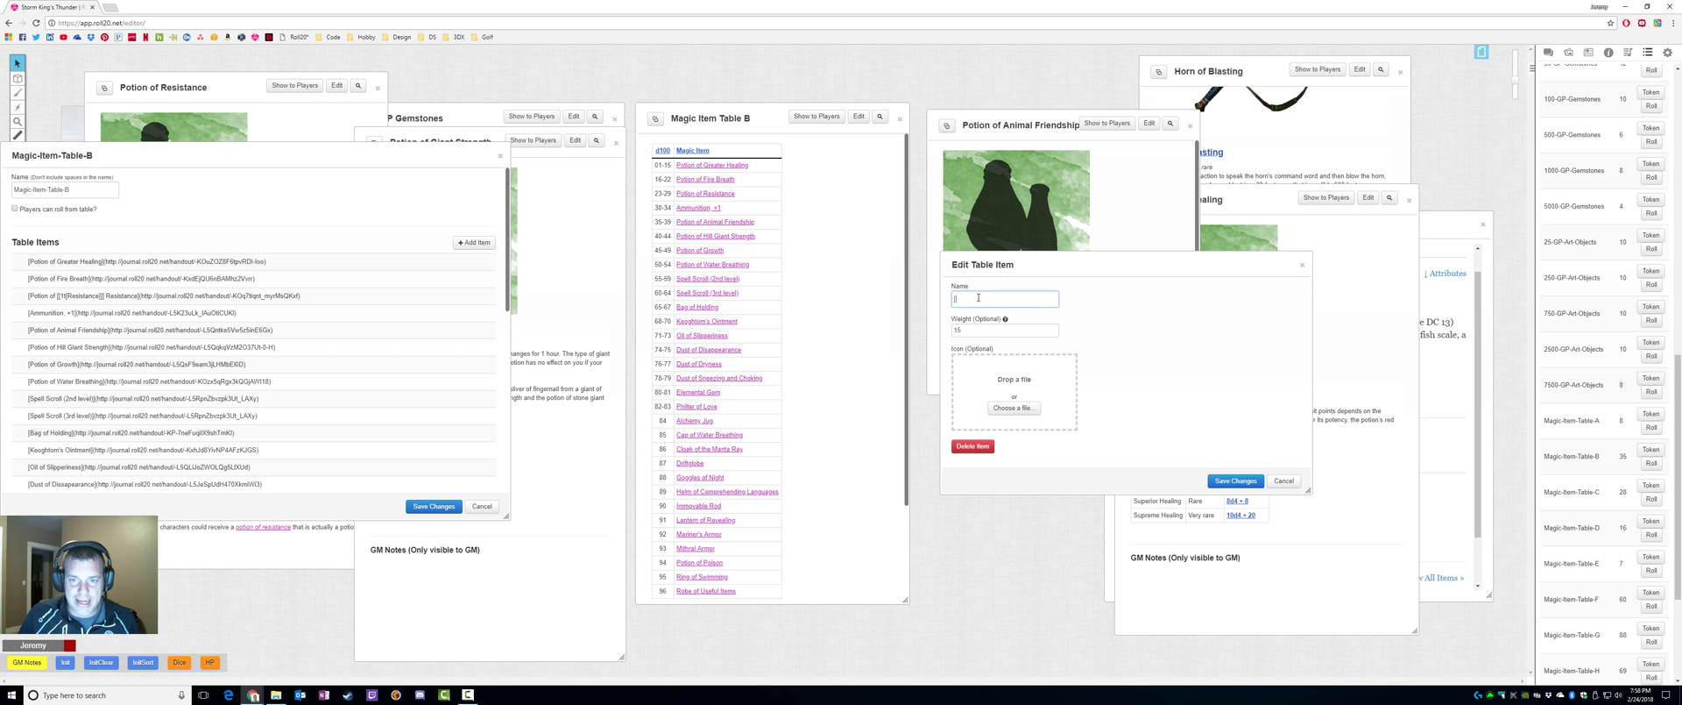
{"action": "type", "text": "["}
{"action": "key", "text": "ctrl+v"}
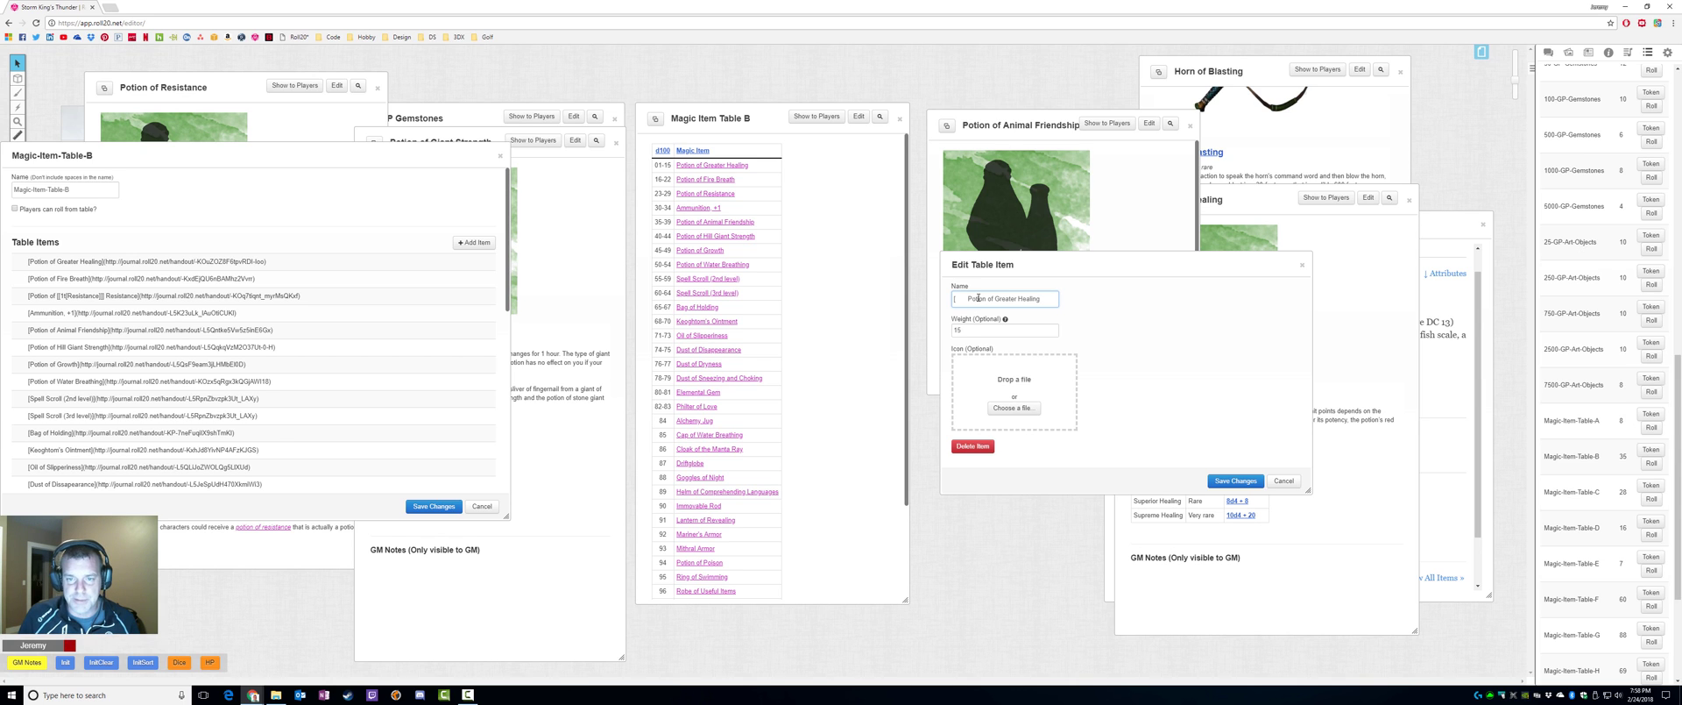
{"action": "key", "text": "Delete"}
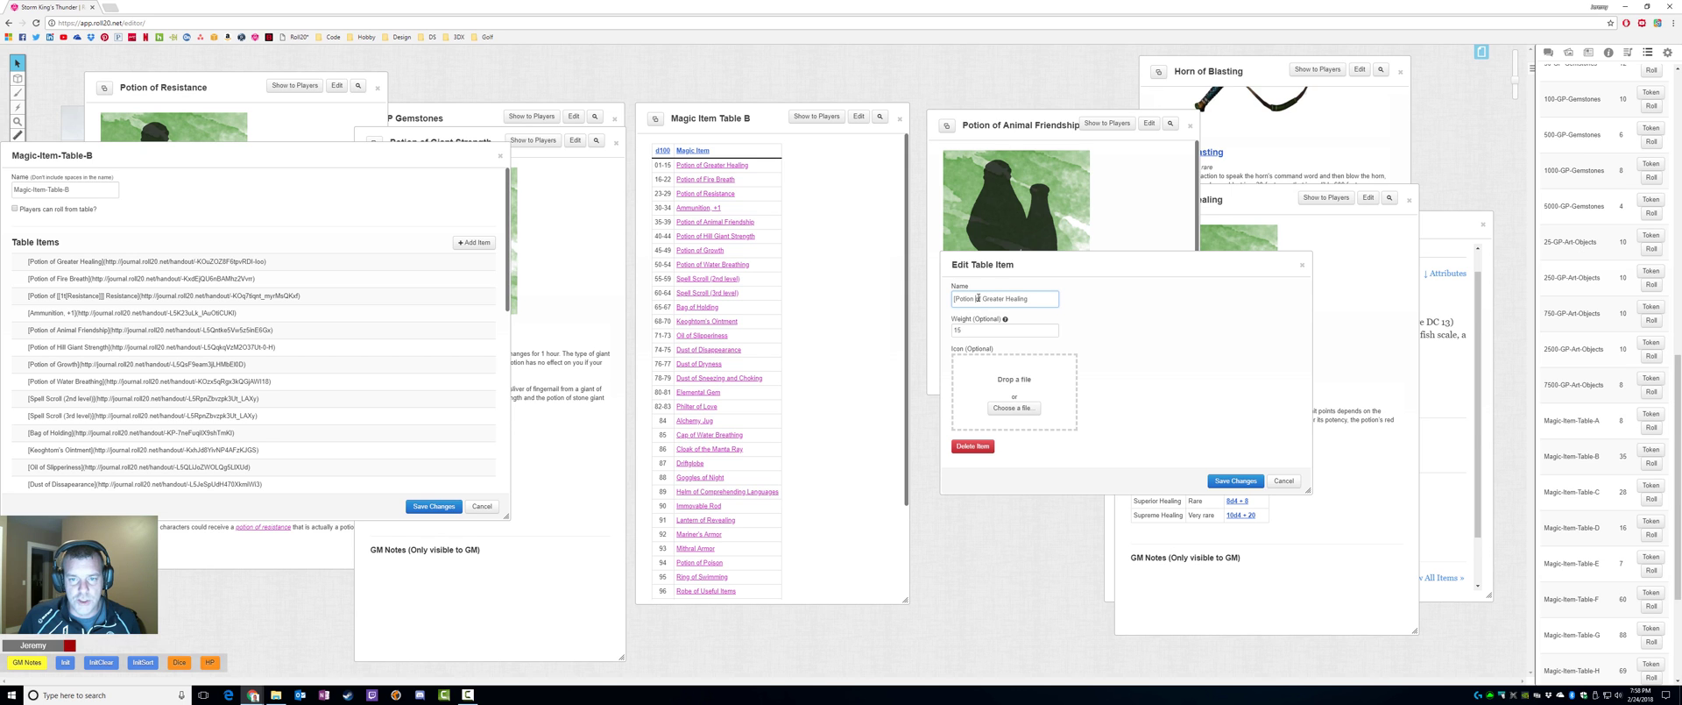
{"action": "key", "text": "ctrl+shift+Left"}
{"action": "key", "text": "ctrl+shift+Left"}
{"action": "key", "text": "ctrl+shift+Left"}
{"action": "key", "text": "ctrl+shift+Left"}
{"action": "key", "text": "ctrl+shift+Right"}
{"action": "key", "text": "ctrl+shift+Right"}
{"action": "key", "text": "ctrl+shift+Right"}
{"action": "key", "text": "ctrl+shift+Right"}
{"action": "key", "text": "ctrl+shift+Left"}
{"action": "key", "text": "ctrl+shift+Left"}
{"action": "key", "text": "ctrl+shift+Left"}
{"action": "key", "text": "ctrl+shift+Left"}
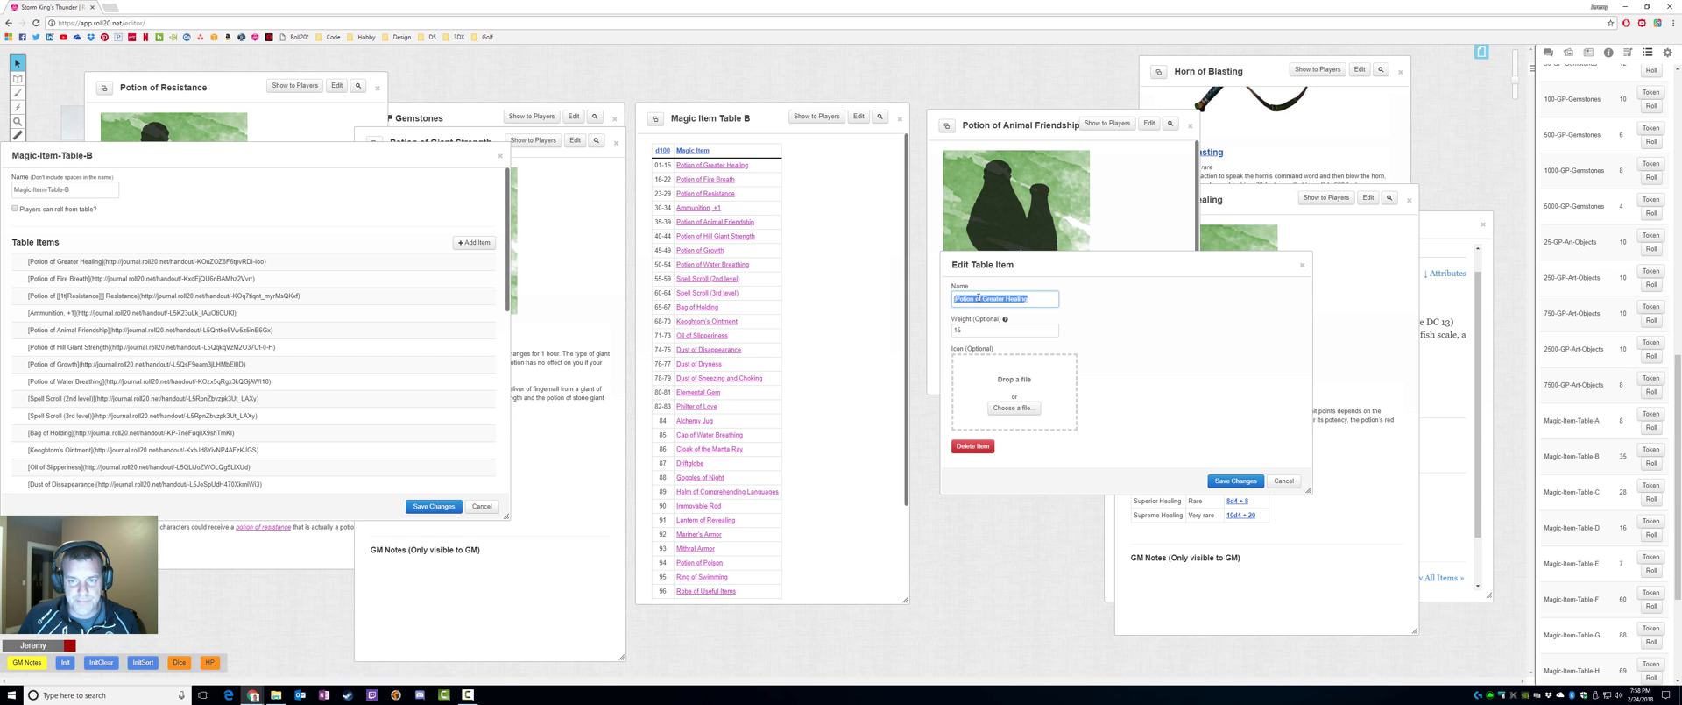
{"action": "key", "text": "ctrl+shift+Right"}
{"action": "key", "text": "ctrl+shift+Right"}
{"action": "key", "text": "ctrl+shift+Right"}
{"action": "key", "text": "ctrl+shift+Right"}
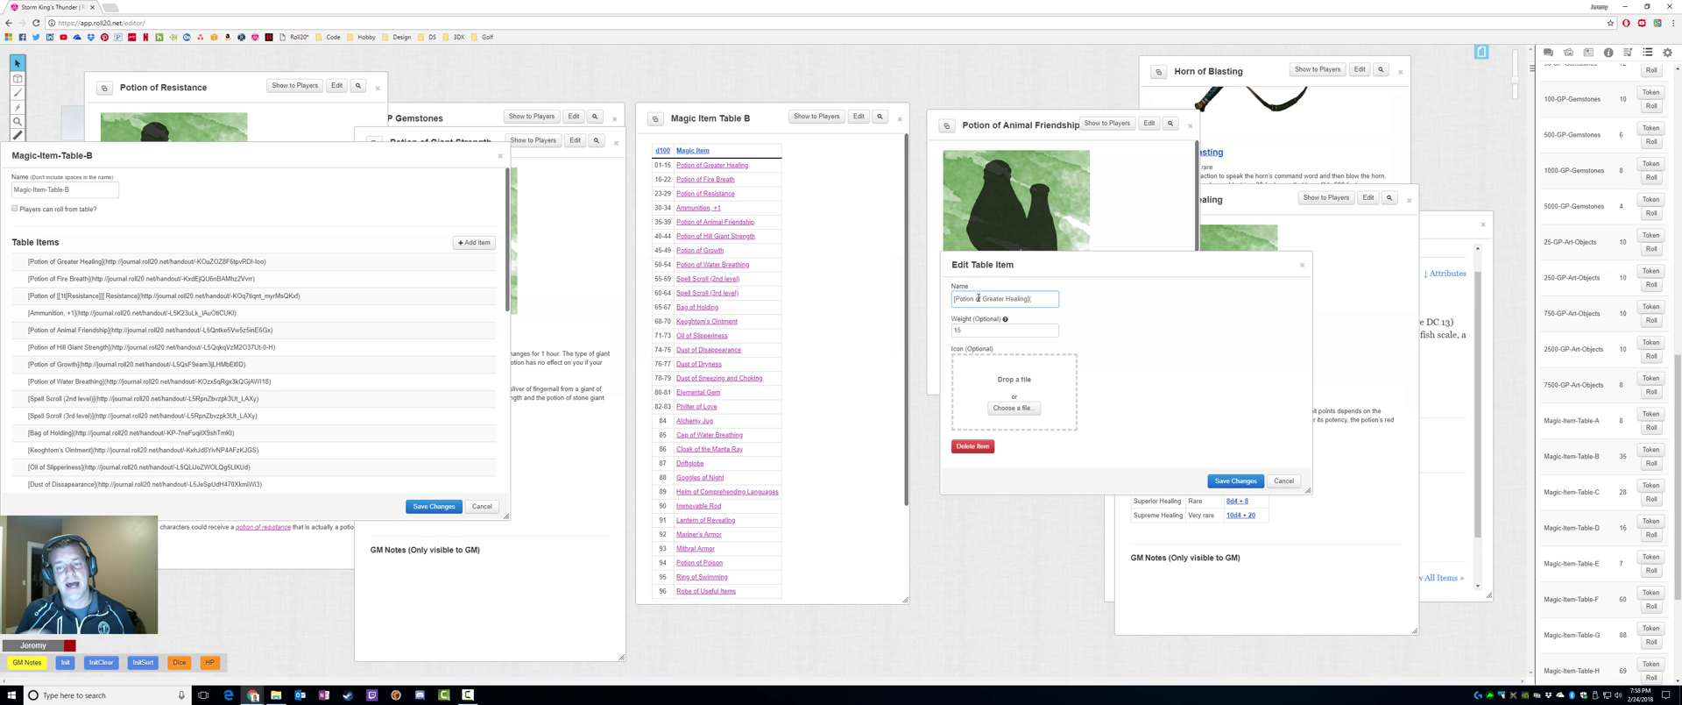
Append the handout's Potion of Greater Healing link address in parentheses to the item name and save the table item.
{"action": "right_click", "coordinate": [726, 166]}
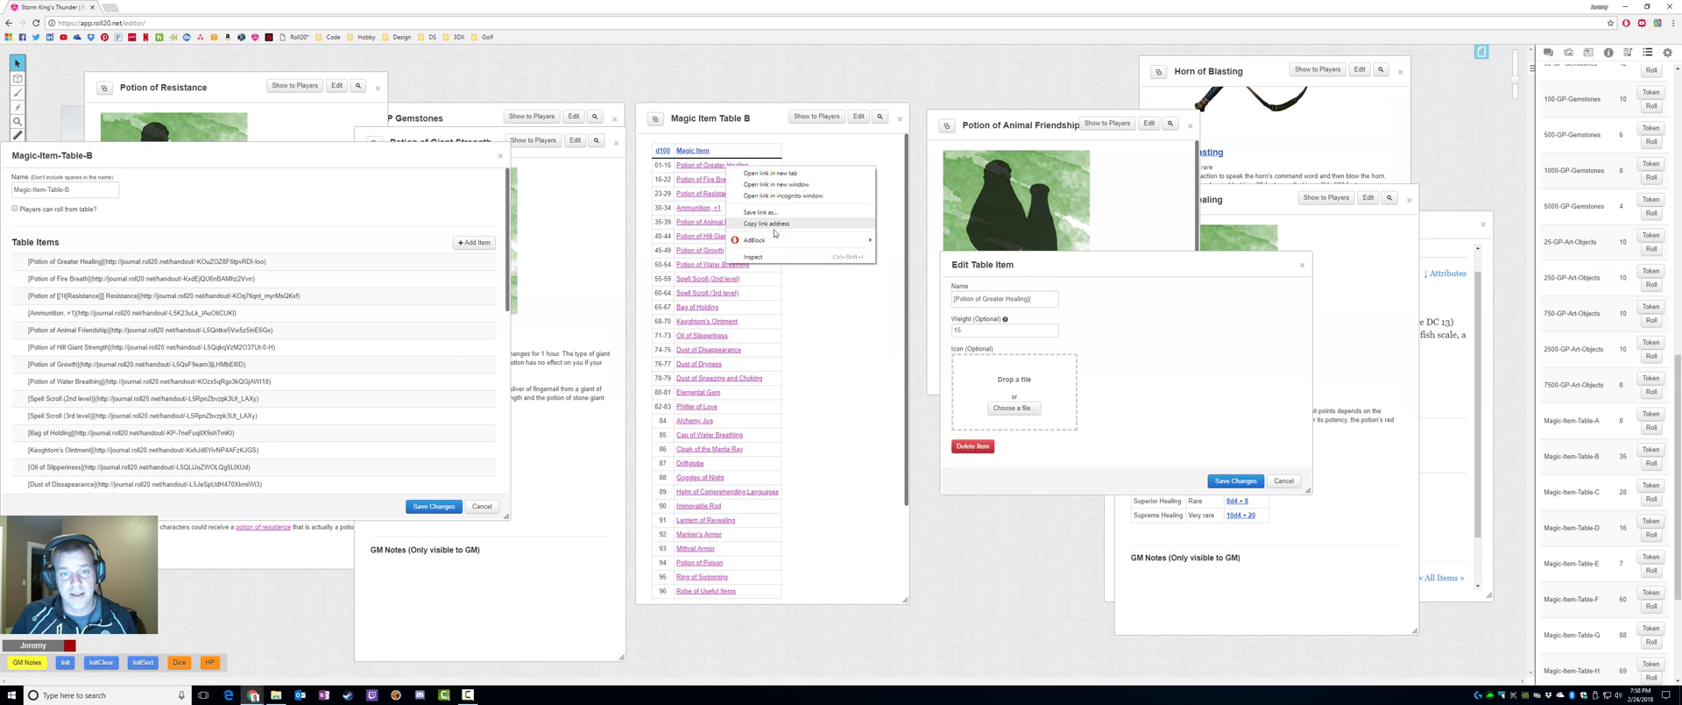
{"action": "left_click", "coordinate": [776, 226]}
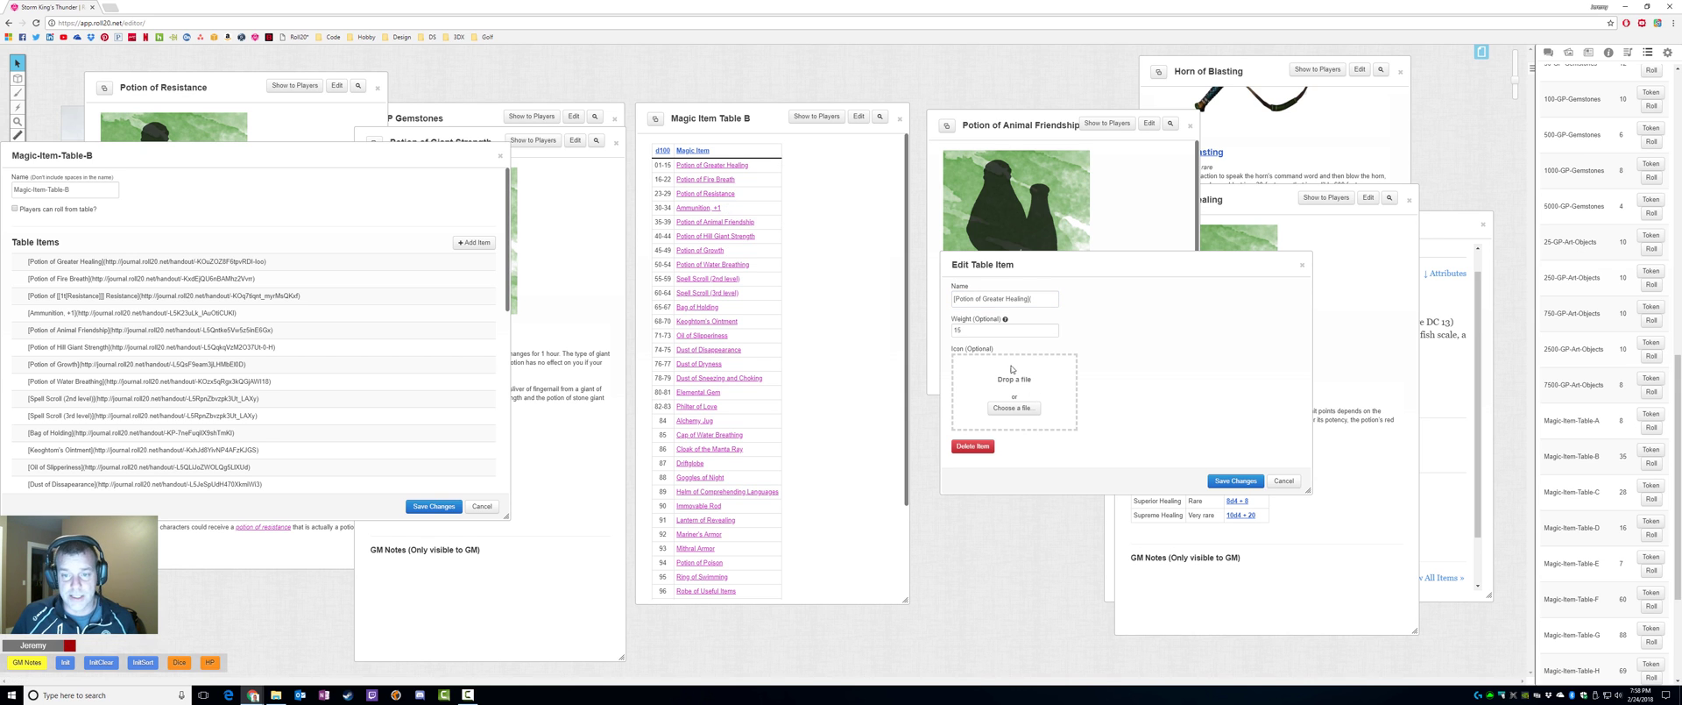
{"action": "key", "text": "ctrl+v"}
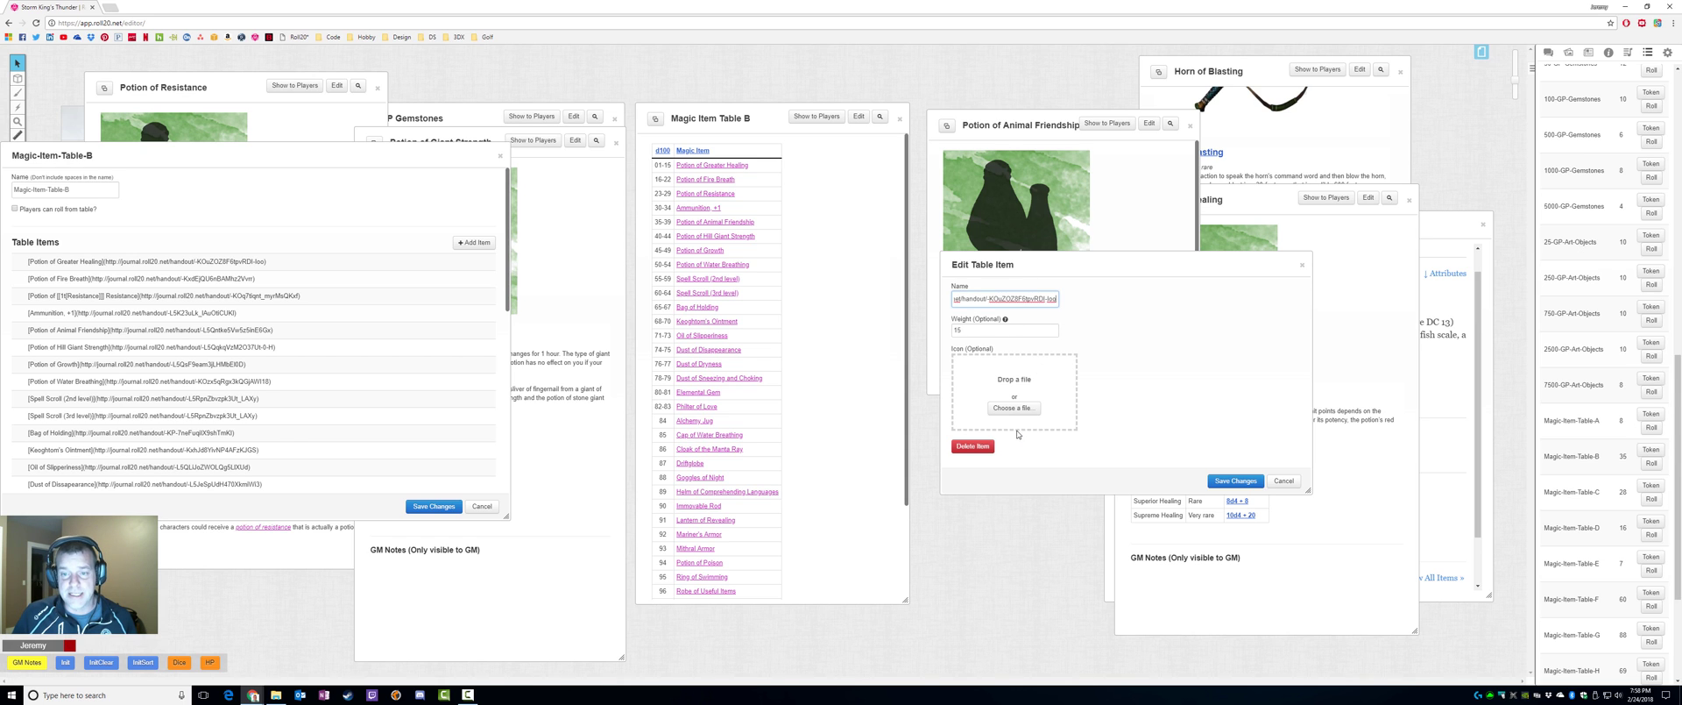
{"action": "type", "text": ")"}
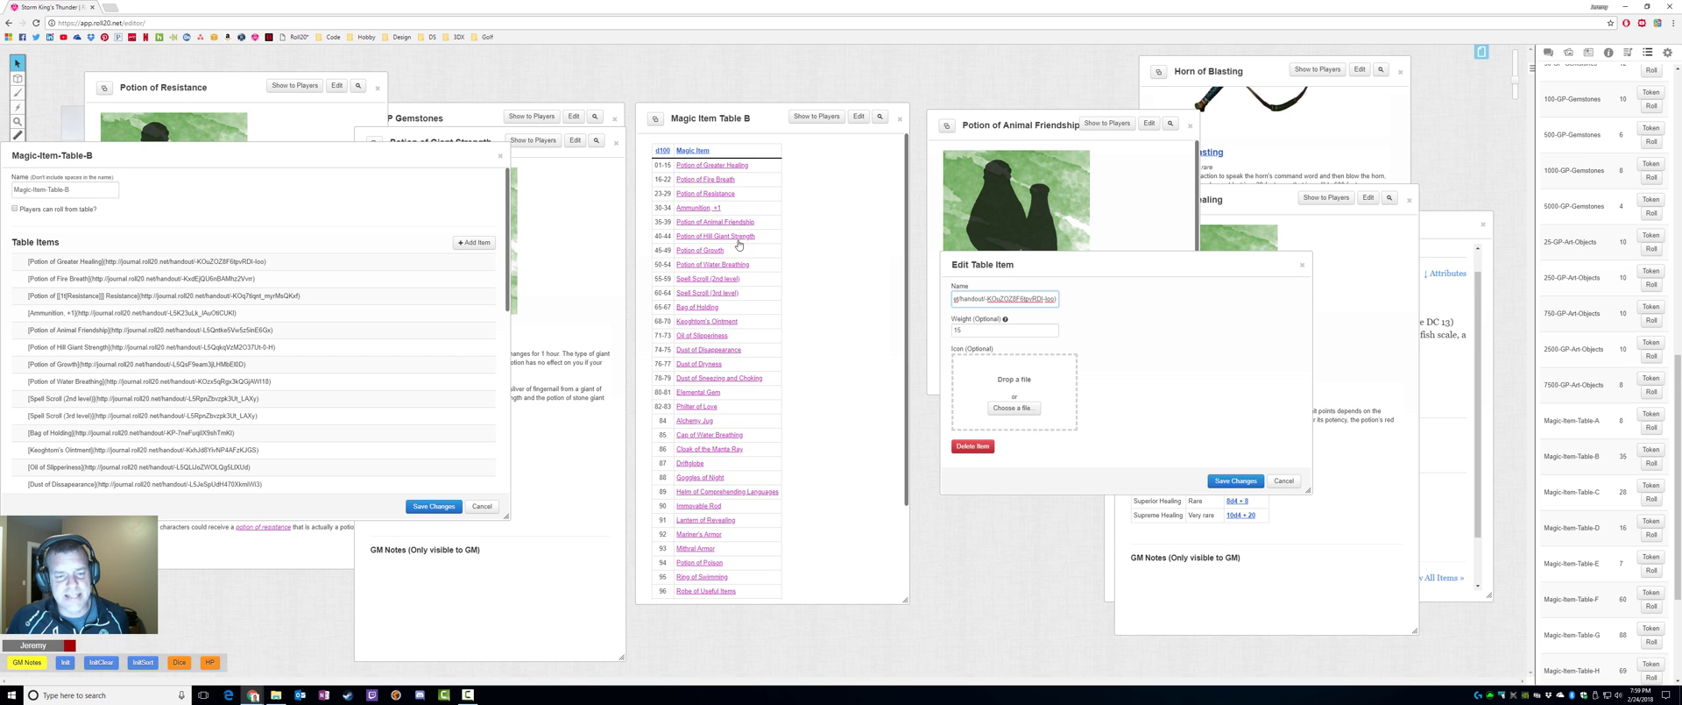
{"action": "left_click_drag", "start_coordinate": [815, 604], "coordinate": [799, 657]}
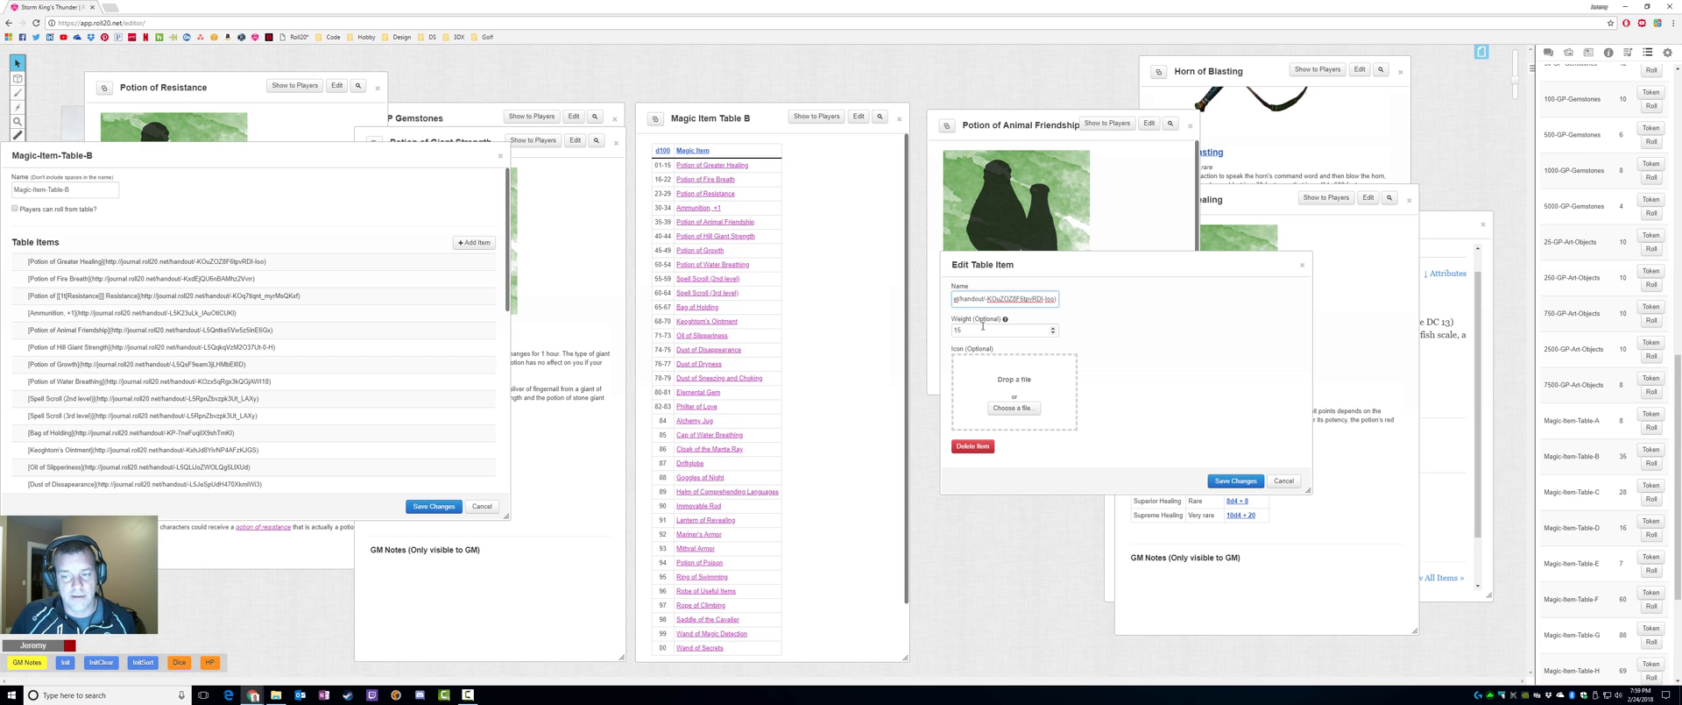
{"action": "left_click", "coordinate": [1233, 480]}
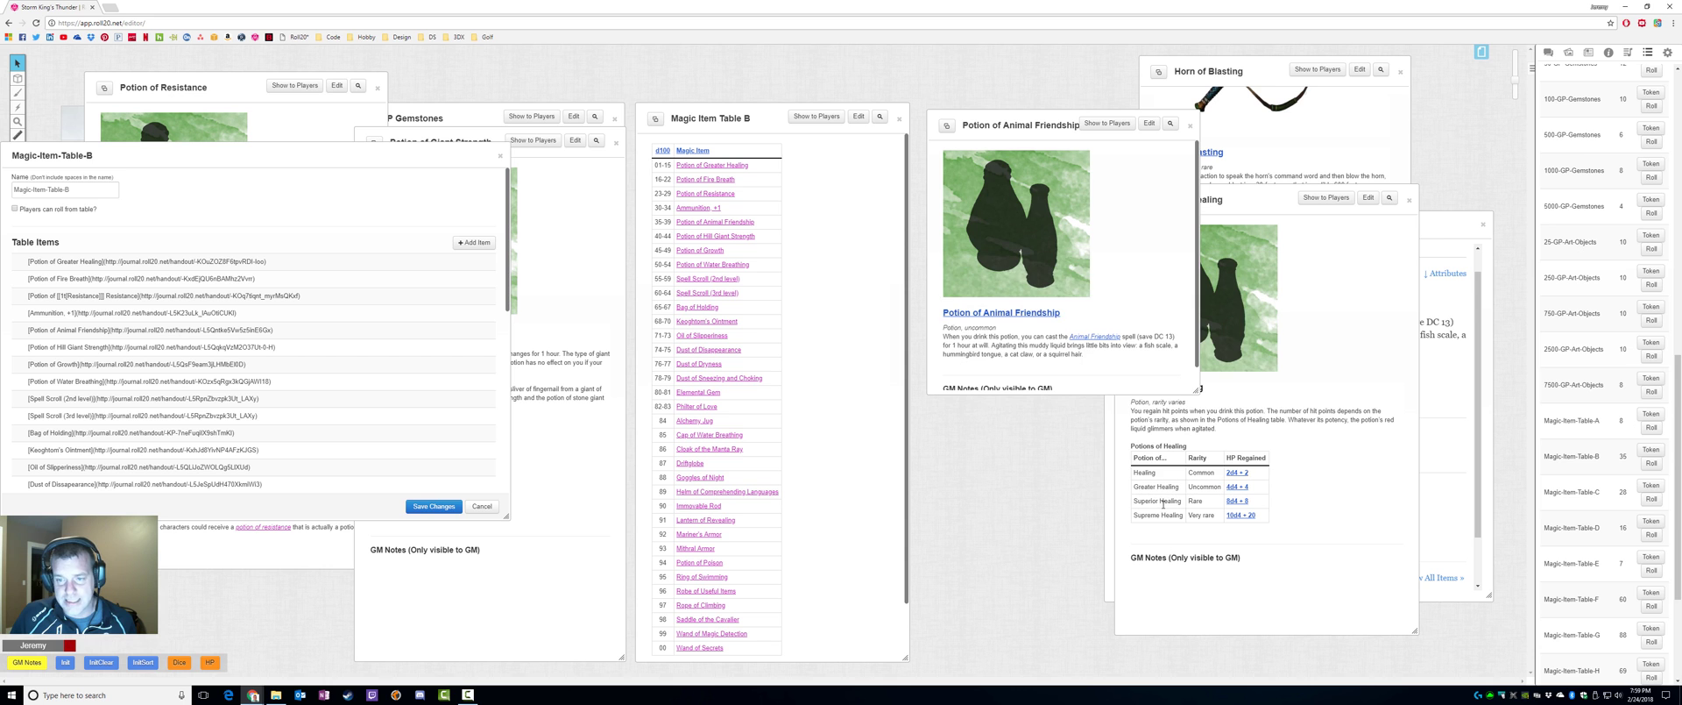
Review the link-formatted items in Magic-Item-Table-B and inspect the Mithral Armor table item, closing it without saving.
{"action": "left_click_drag", "start_coordinate": [438, 163], "coordinate": [1465, 119]}
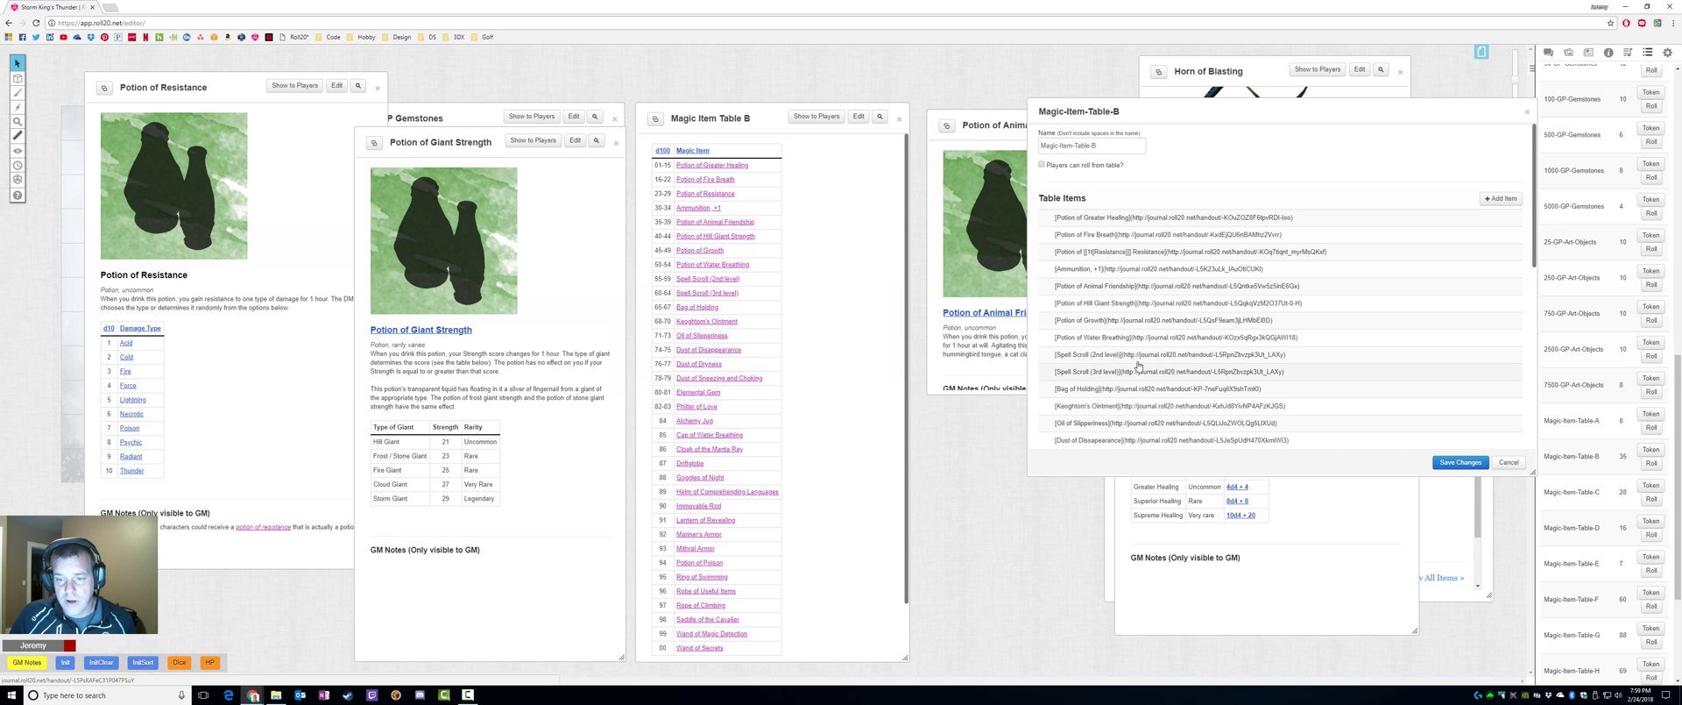
{"action": "scroll", "coordinate": [1163, 368], "scroll_direction": "down", "scroll_amount": 4}
{"action": "scroll", "coordinate": [1163, 368], "scroll_direction": "down", "scroll_amount": 2}
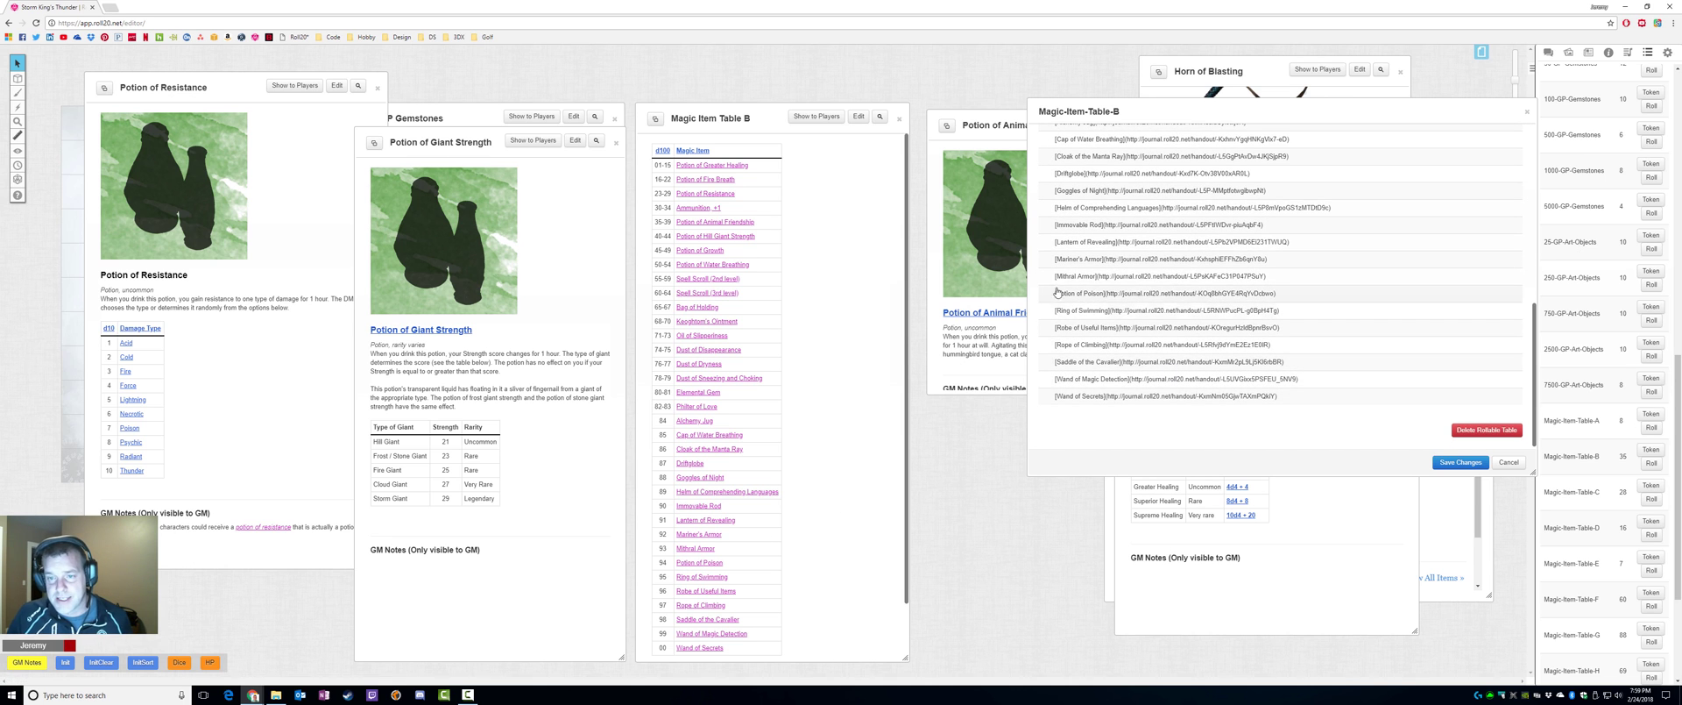
{"action": "left_click", "coordinate": [1120, 277]}
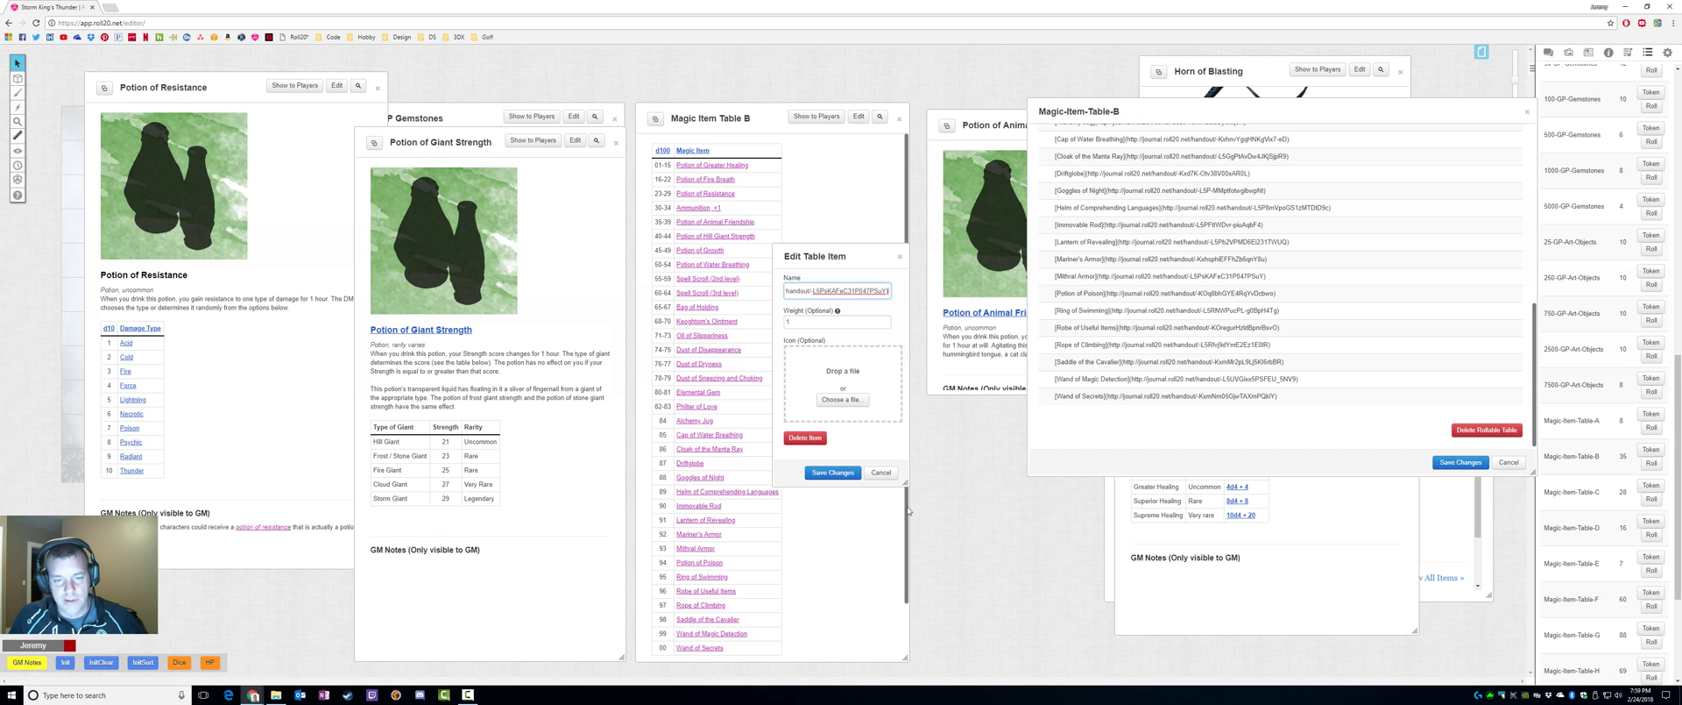
{"action": "left_click", "coordinate": [880, 473]}
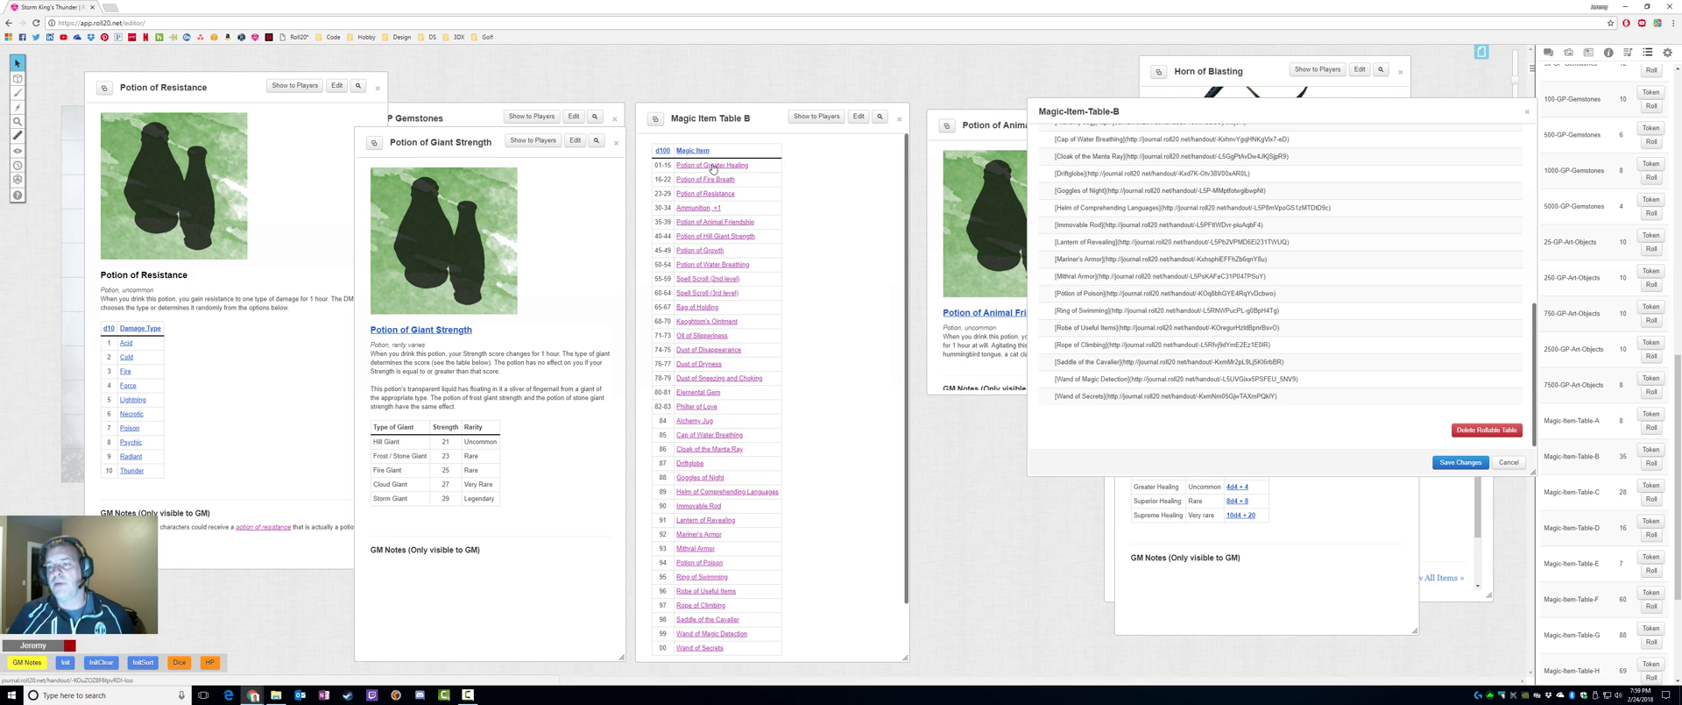
Inspect the Potion of Resistance item in Magic-Item-Table-B, including its nested Resistance table roll, and close it without saving.
{"action": "left_click_drag", "start_coordinate": [1234, 106], "coordinate": [1158, 100]}
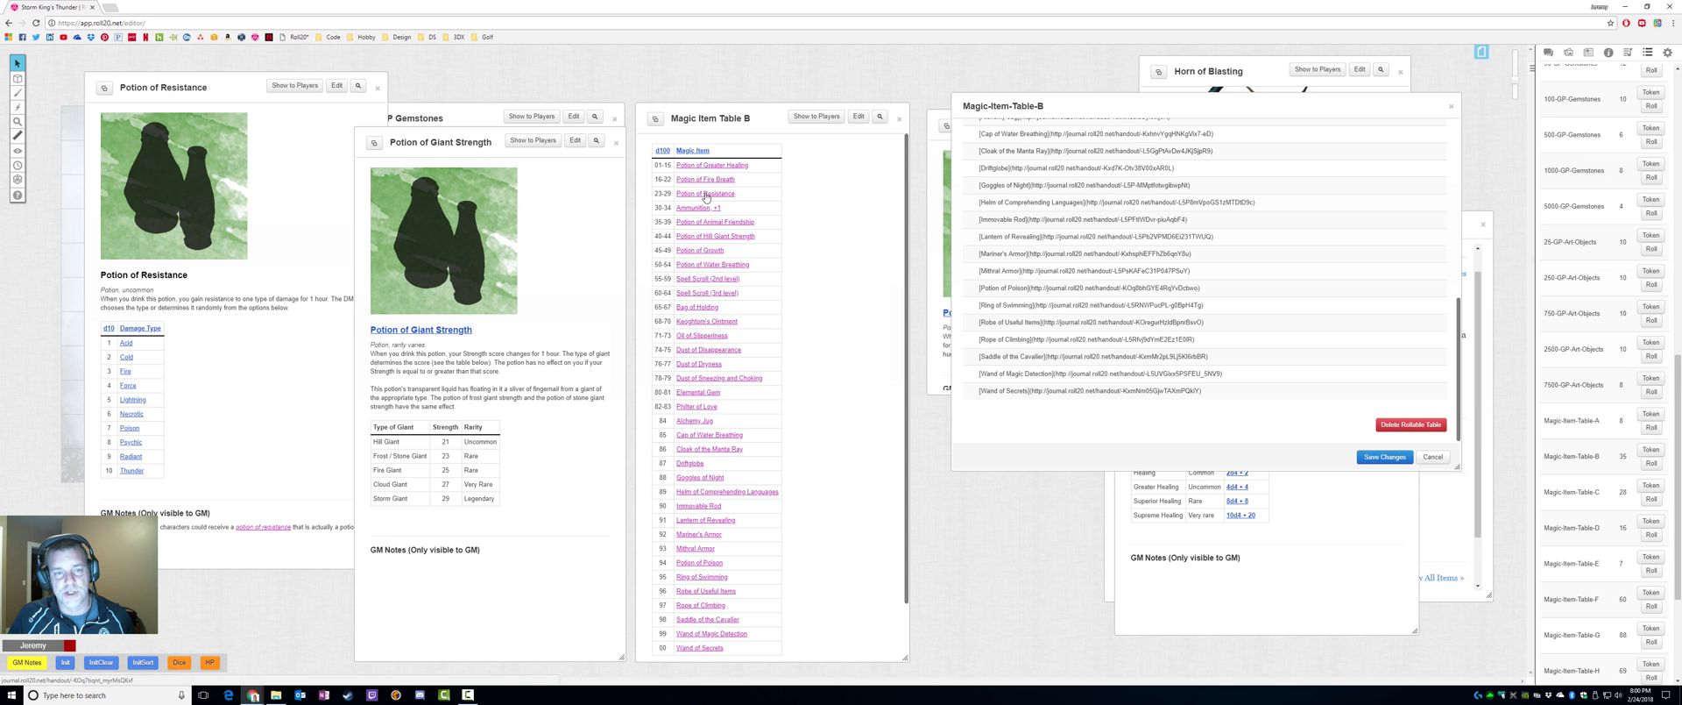
{"action": "scroll", "coordinate": [1153, 261], "scroll_direction": "up", "scroll_amount": 10}
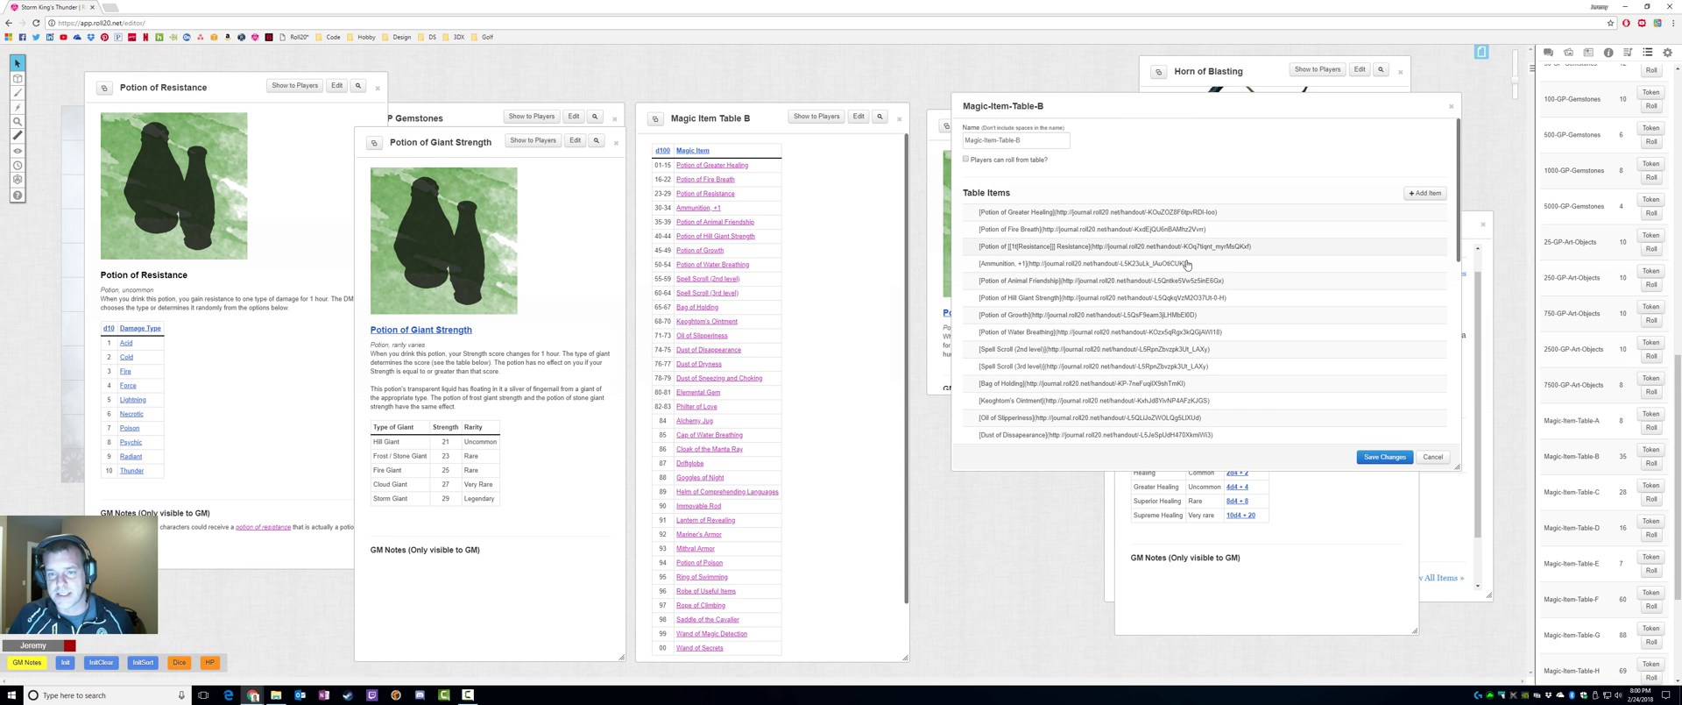
{"action": "left_click", "coordinate": [1068, 254]}
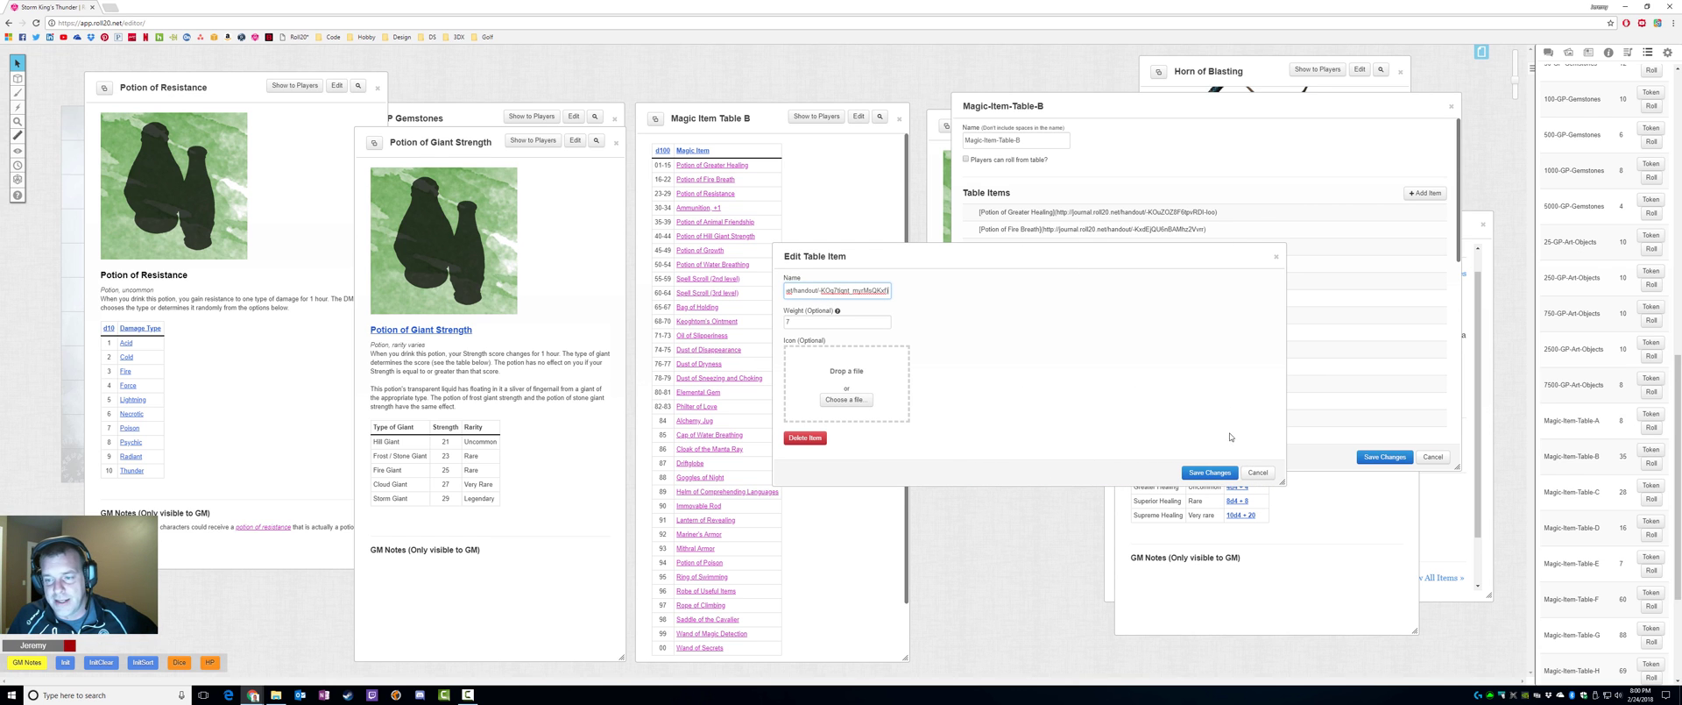
{"action": "left_click", "coordinate": [1258, 472]}
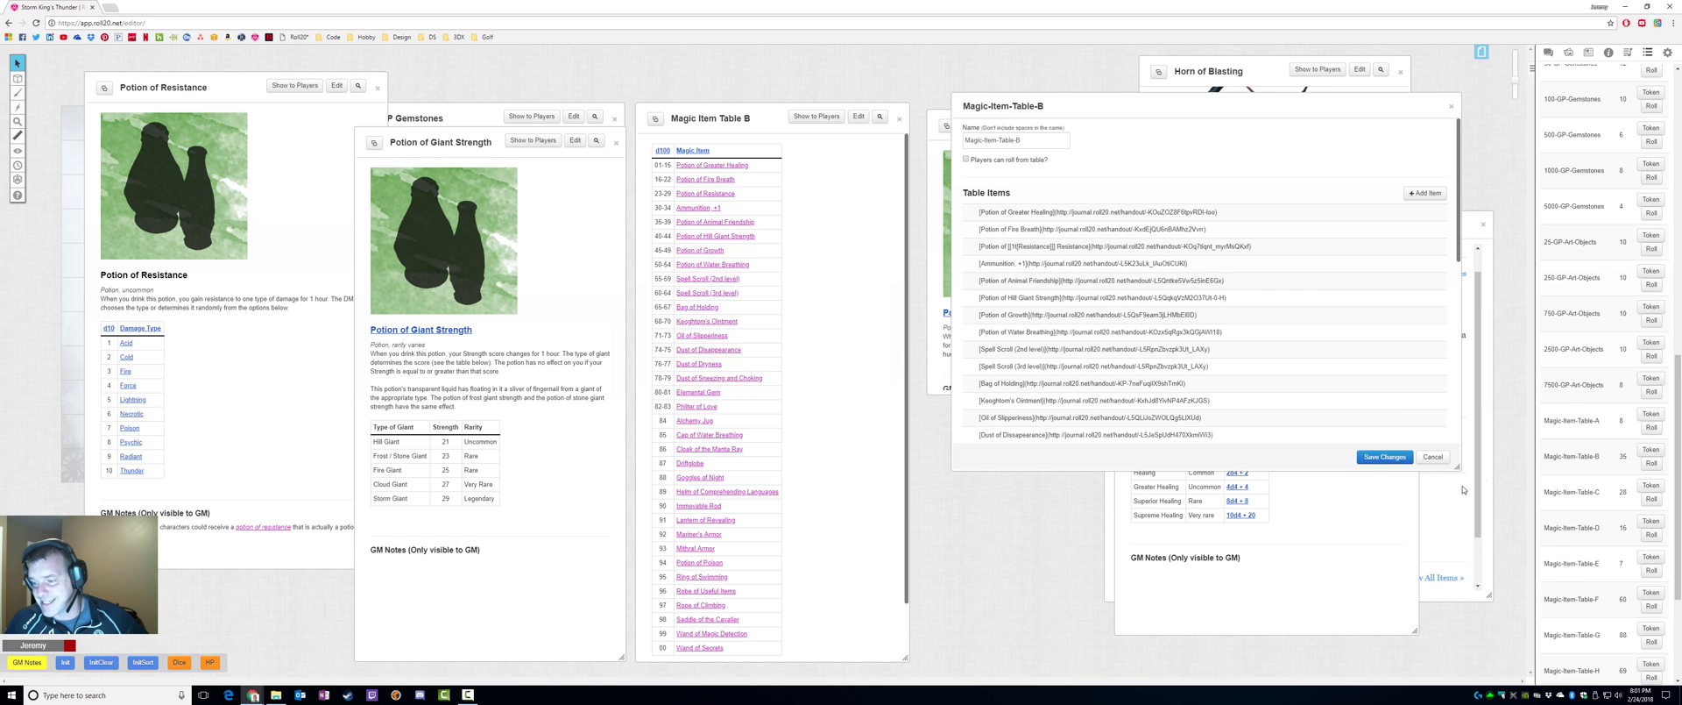
Open the Resistance rollable table to compare its damage types with the Potion of Resistance handout, arranging both windows.
{"action": "scroll", "coordinate": [1594, 565], "scroll_direction": "down", "scroll_amount": 2}
{"action": "scroll", "coordinate": [1595, 565], "scroll_direction": "down", "scroll_amount": 1}
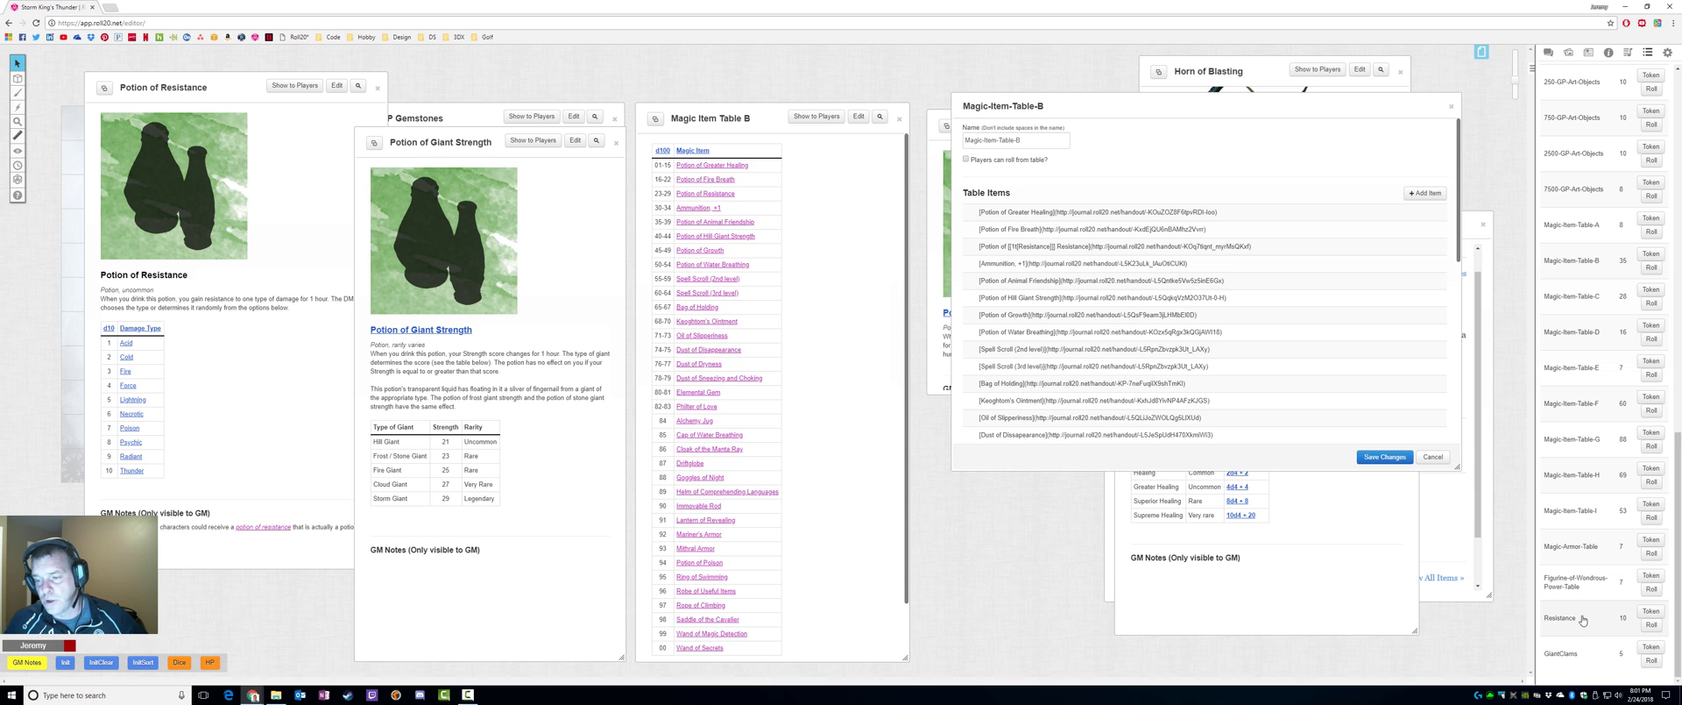
{"action": "left_click", "coordinate": [1582, 619]}
{"action": "left_click_drag", "start_coordinate": [844, 71], "coordinate": [386, 87]}
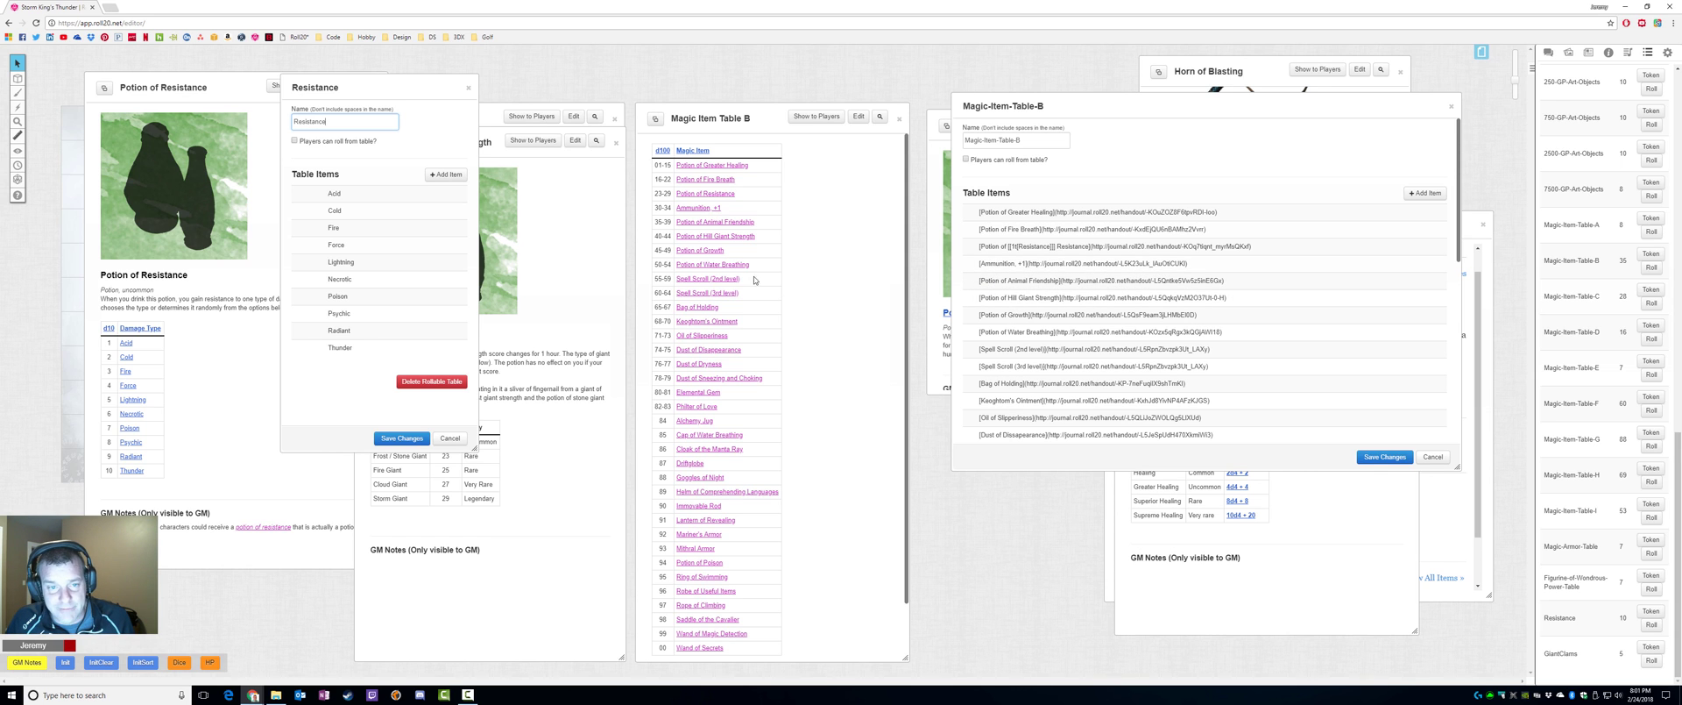
{"action": "left_click_drag", "start_coordinate": [172, 88], "coordinate": [123, 87]}
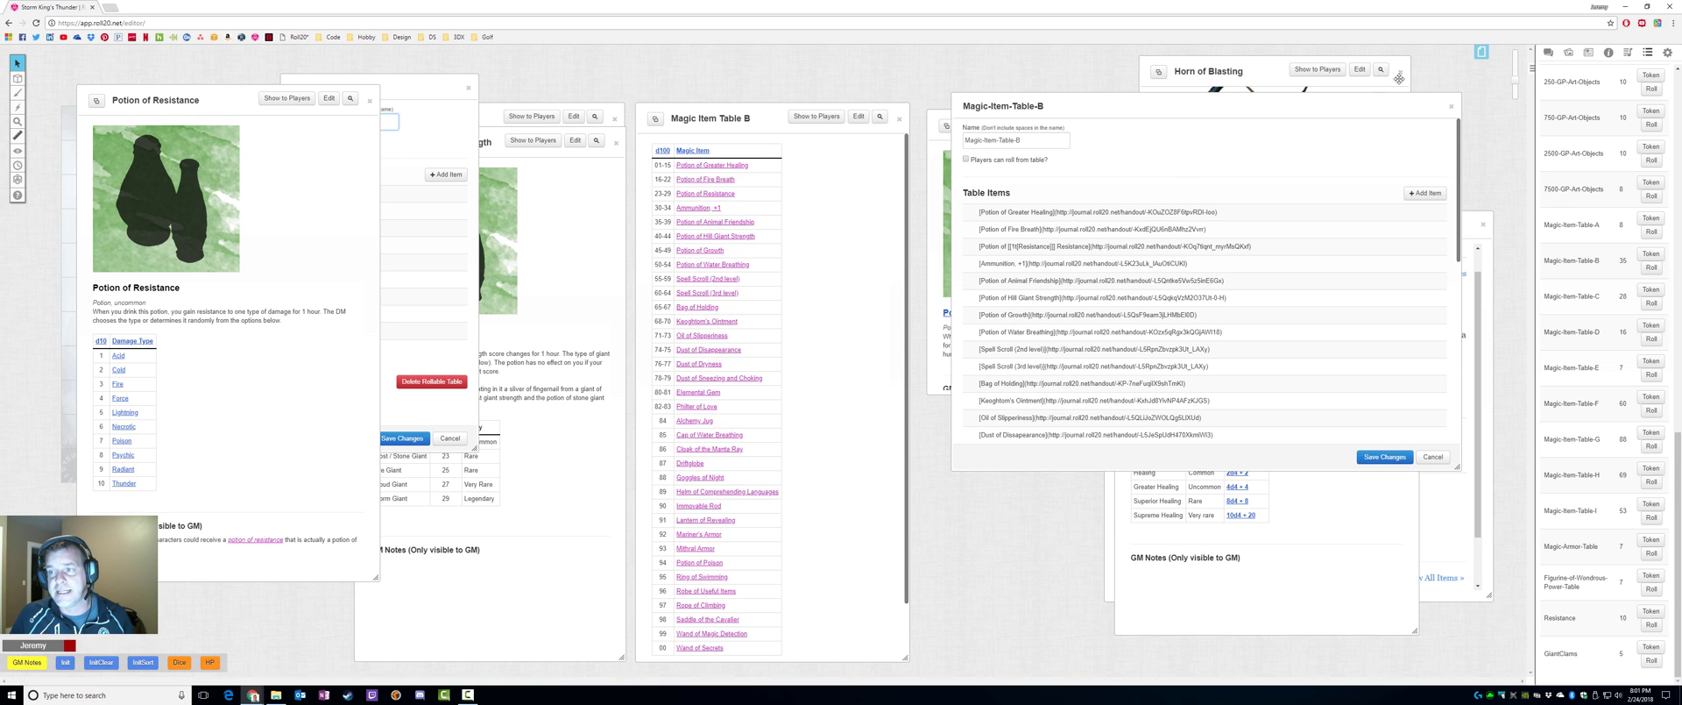
Show the chat and roll repeatedly on Magic-Item-Table-B from the Magic Item Table B handout until a resistance potion comes up.
{"action": "left_click", "coordinate": [1548, 52]}
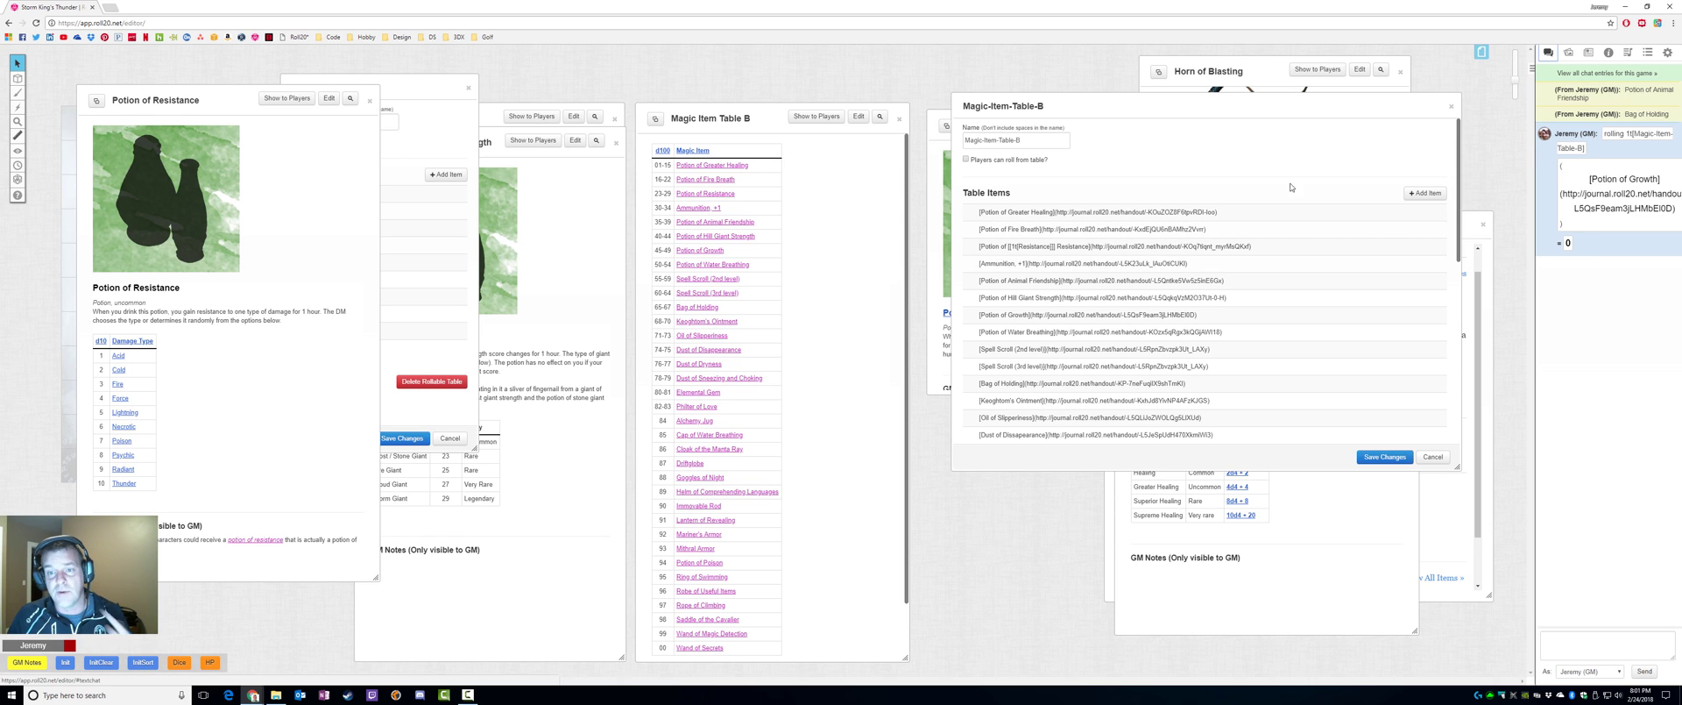
{"action": "left_click", "coordinate": [693, 151]}
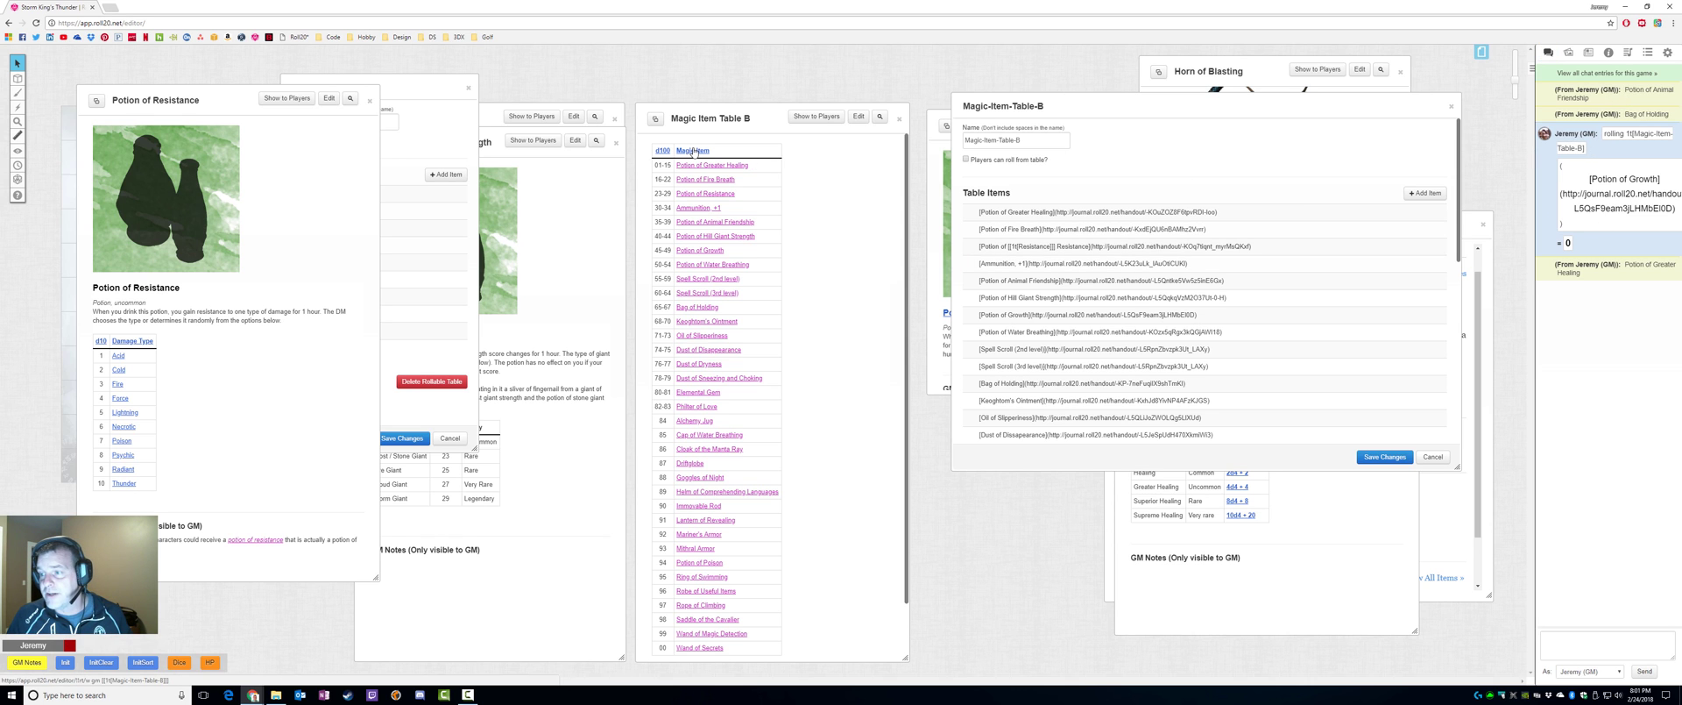
{"action": "left_click", "coordinate": [692, 152]}
{"action": "left_click", "coordinate": [692, 151]}
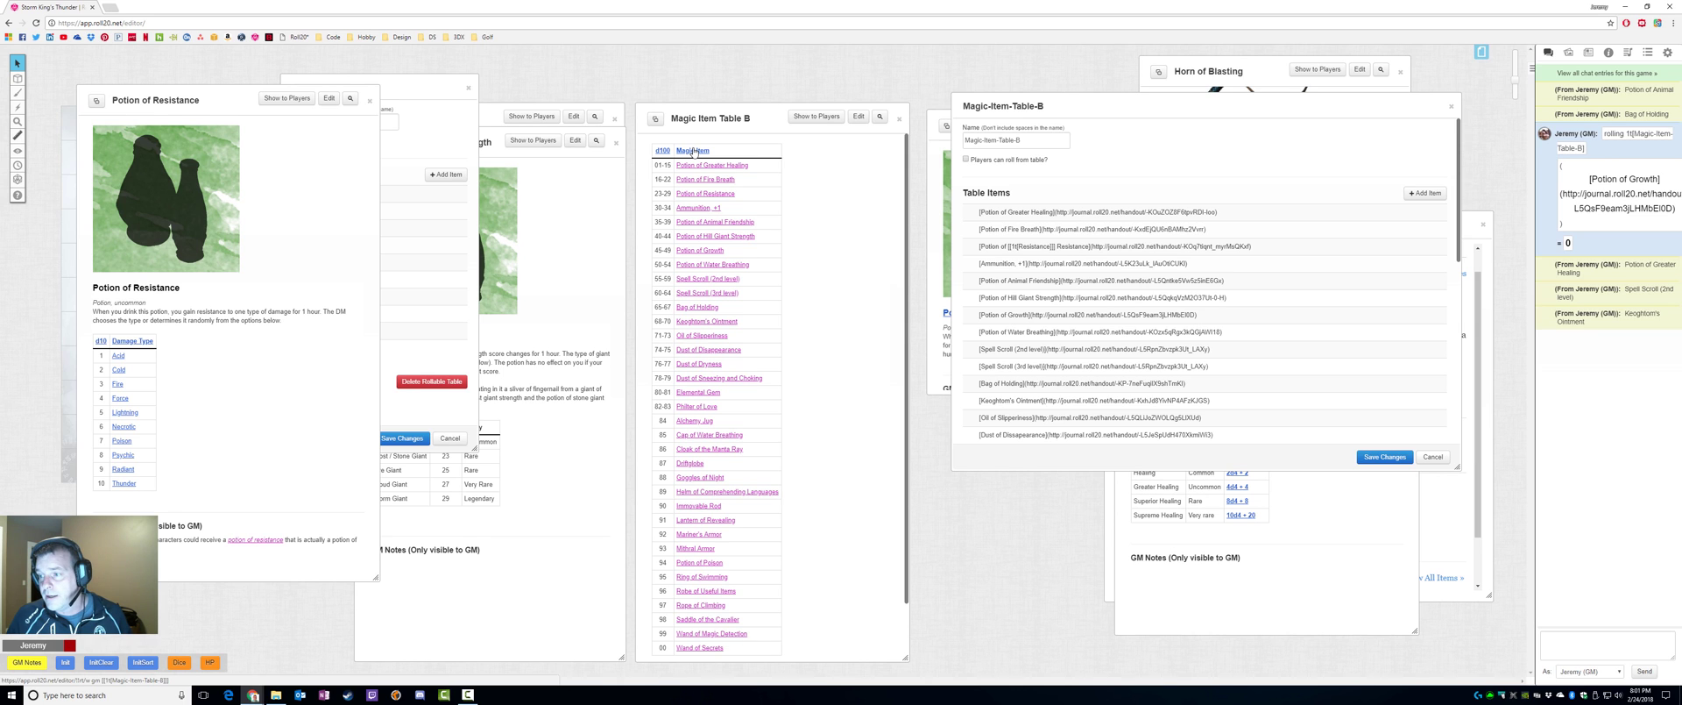
{"action": "left_click", "coordinate": [693, 152]}
{"action": "left_click", "coordinate": [692, 152]}
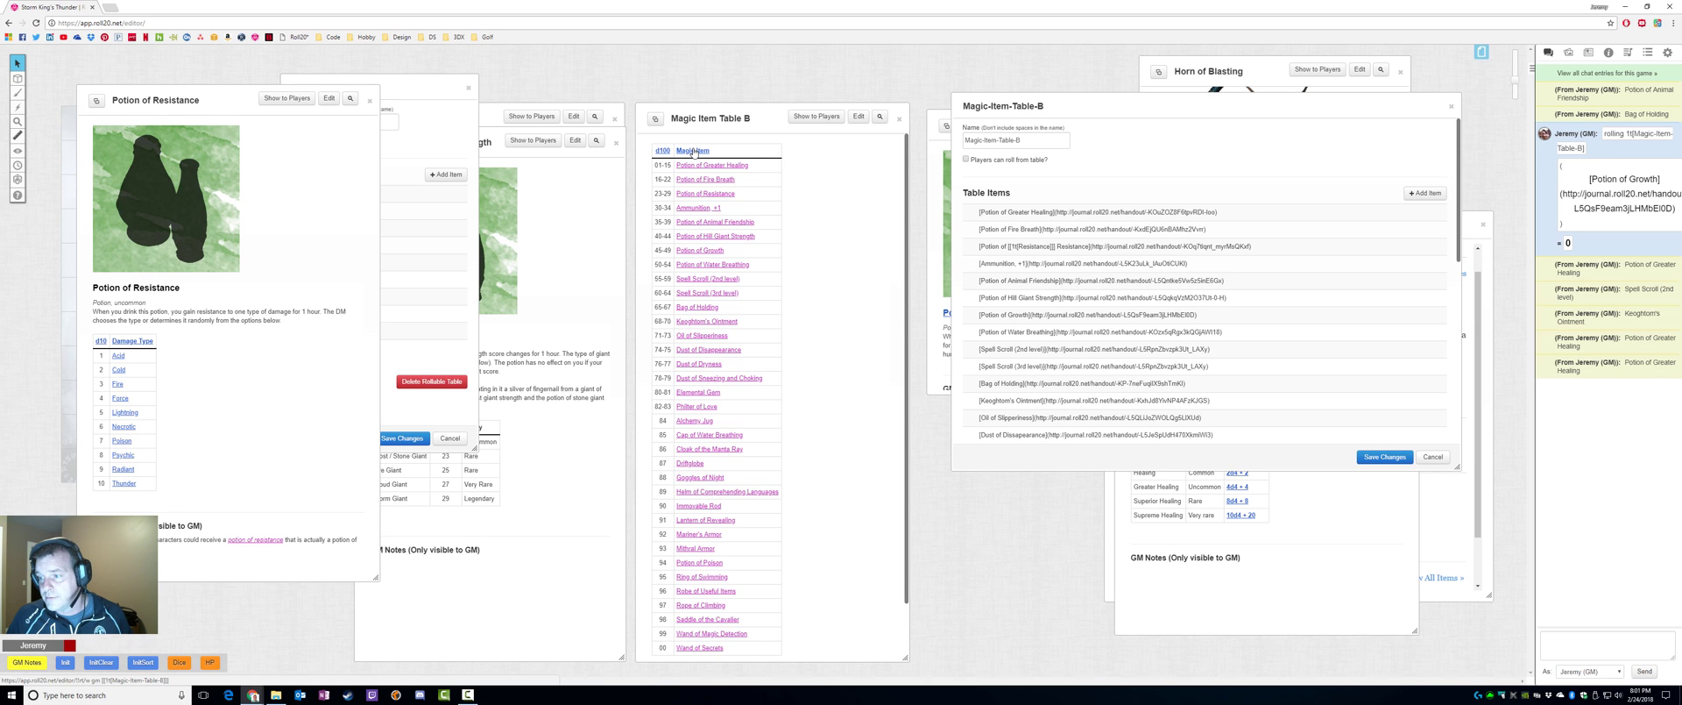
{"action": "left_click", "coordinate": [692, 152]}
{"action": "left_click", "coordinate": [692, 151]}
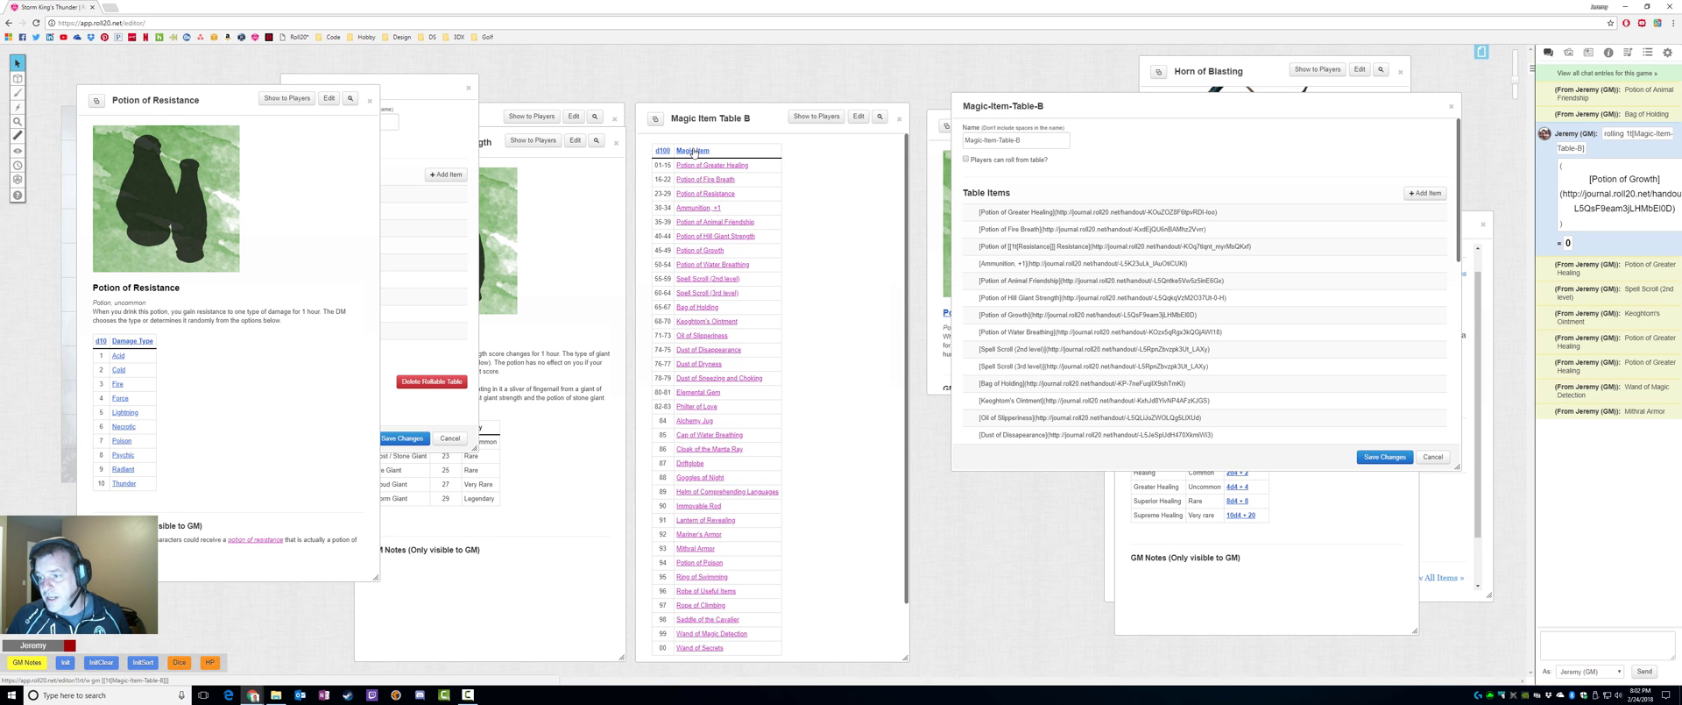
{"action": "left_click", "coordinate": [692, 152]}
{"action": "left_click", "coordinate": [692, 152]}
{"action": "left_click", "coordinate": [692, 151]}
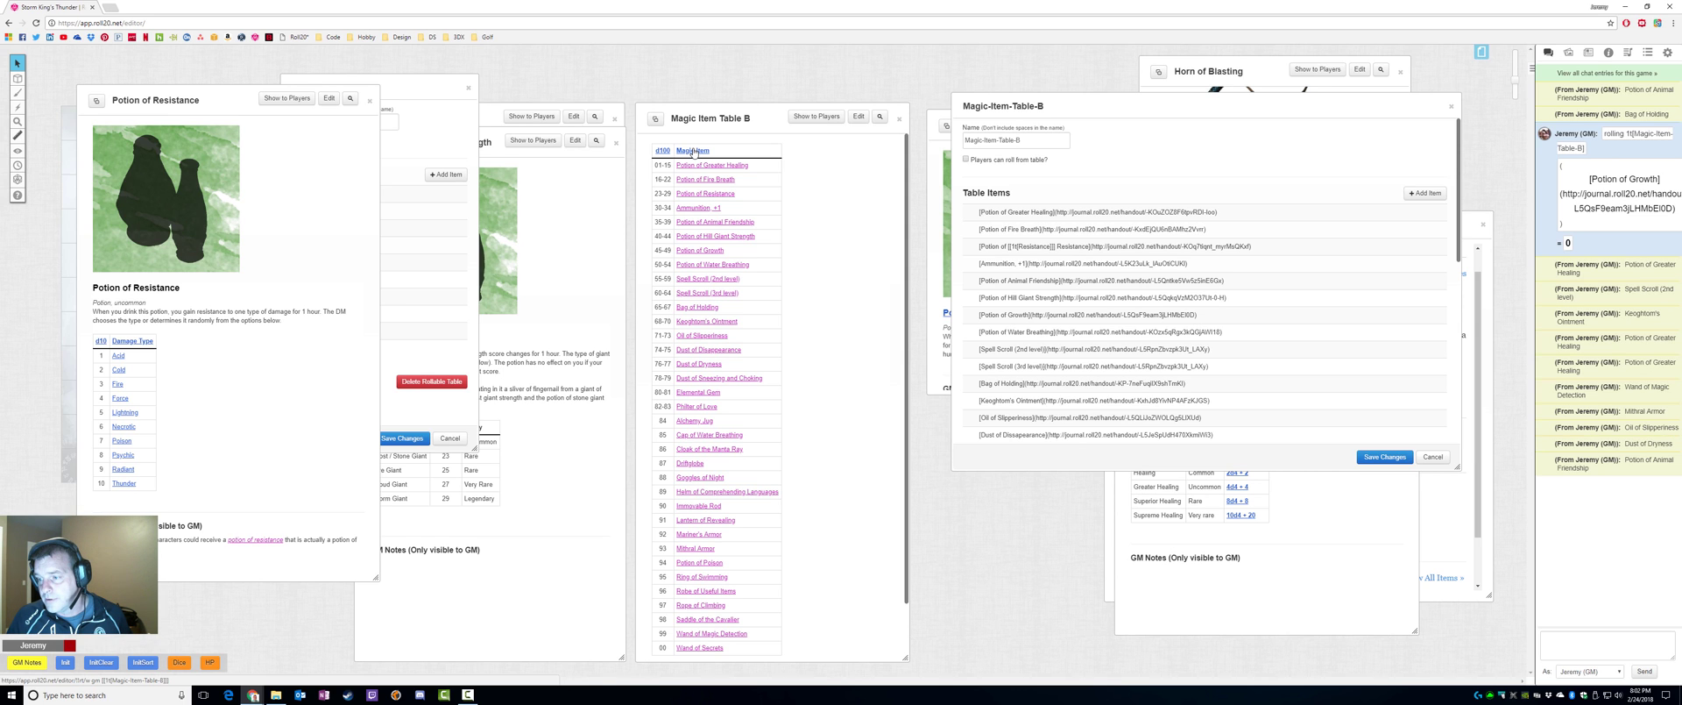
{"action": "left_click", "coordinate": [693, 152]}
{"action": "left_click", "coordinate": [693, 153]}
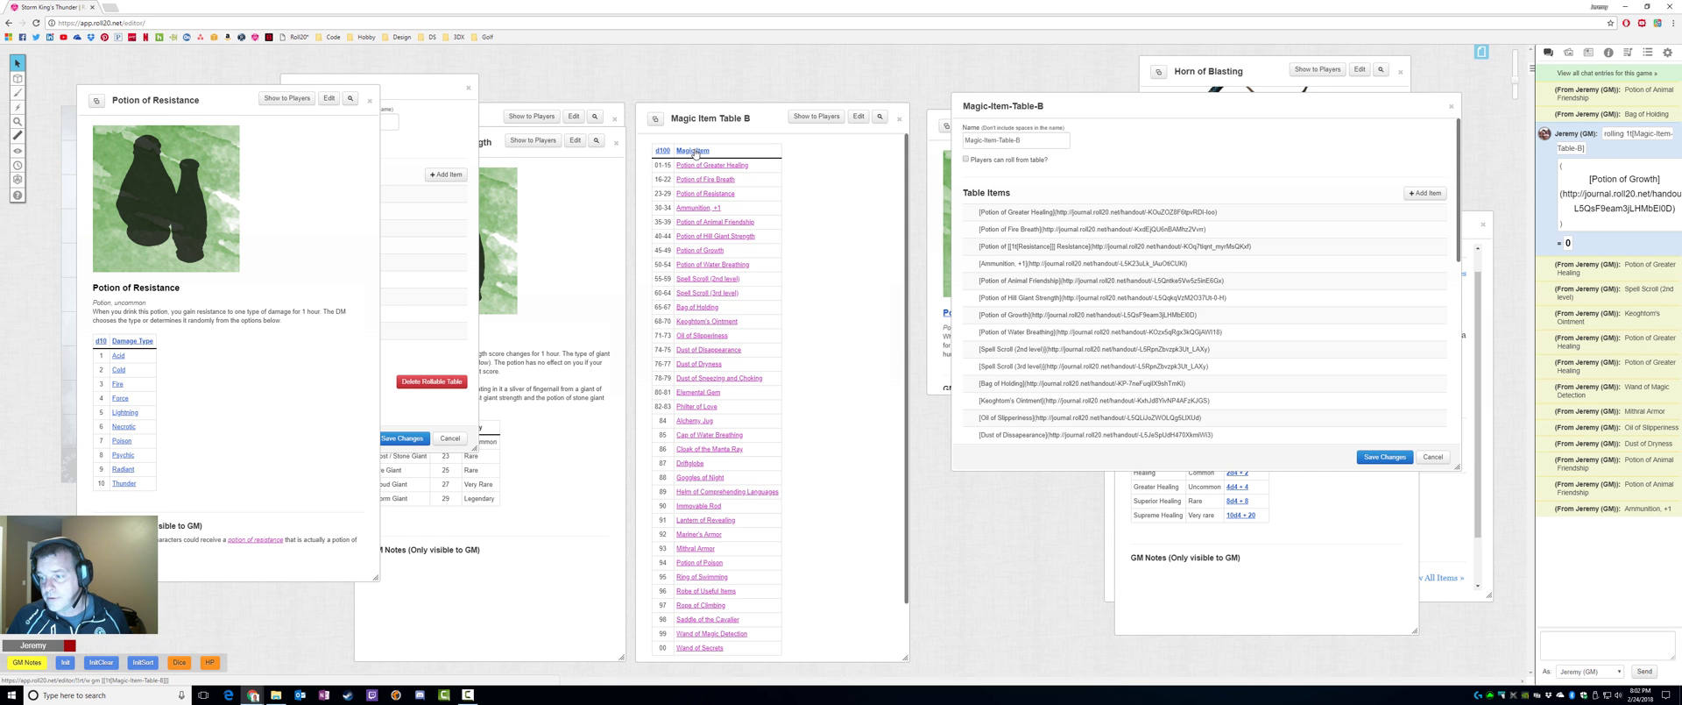
{"action": "left_click", "coordinate": [695, 153]}
{"action": "left_click", "coordinate": [695, 154]}
{"action": "left_click", "coordinate": [695, 154]}
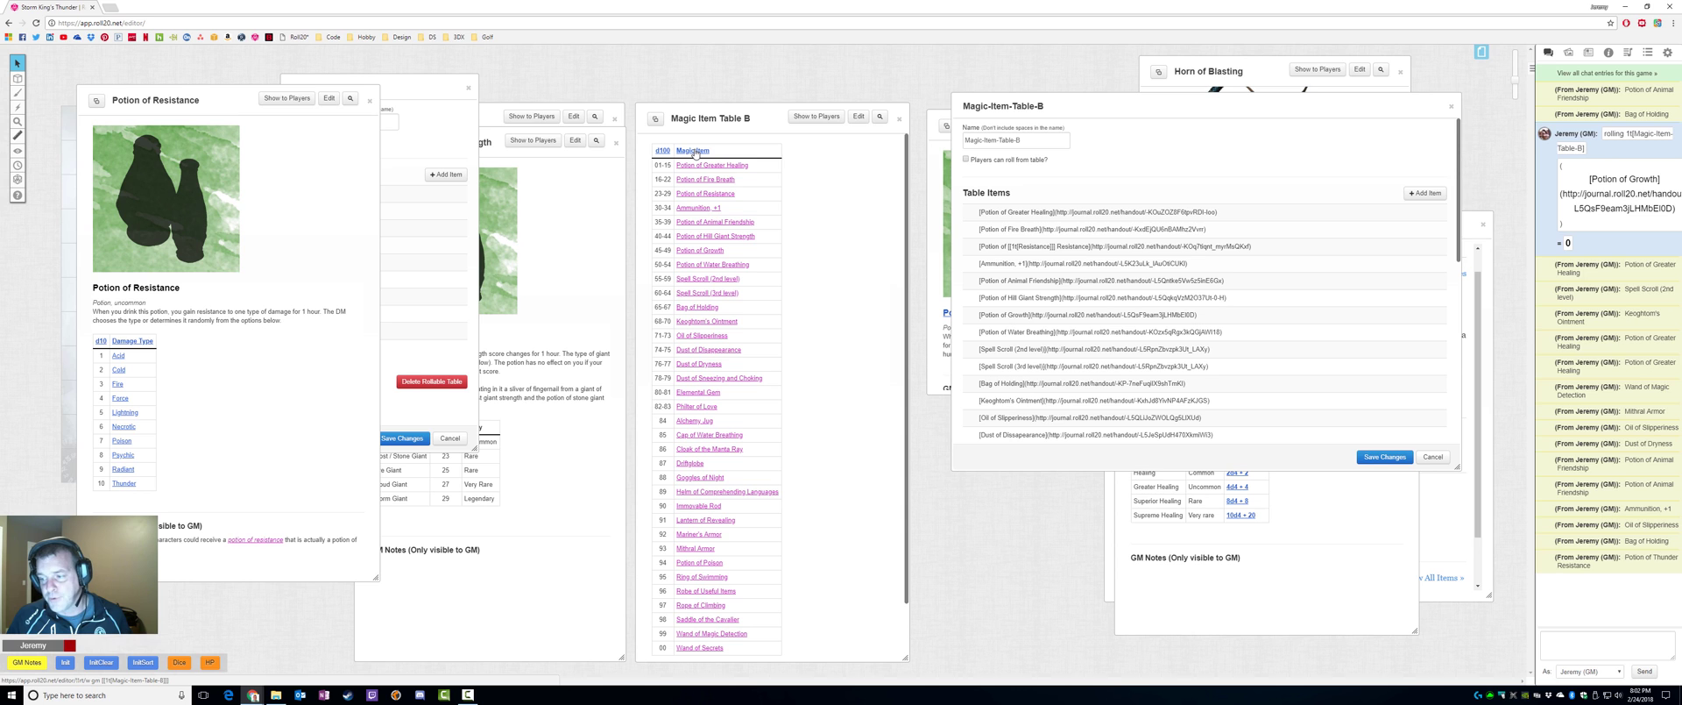
{"action": "left_click", "coordinate": [695, 153]}
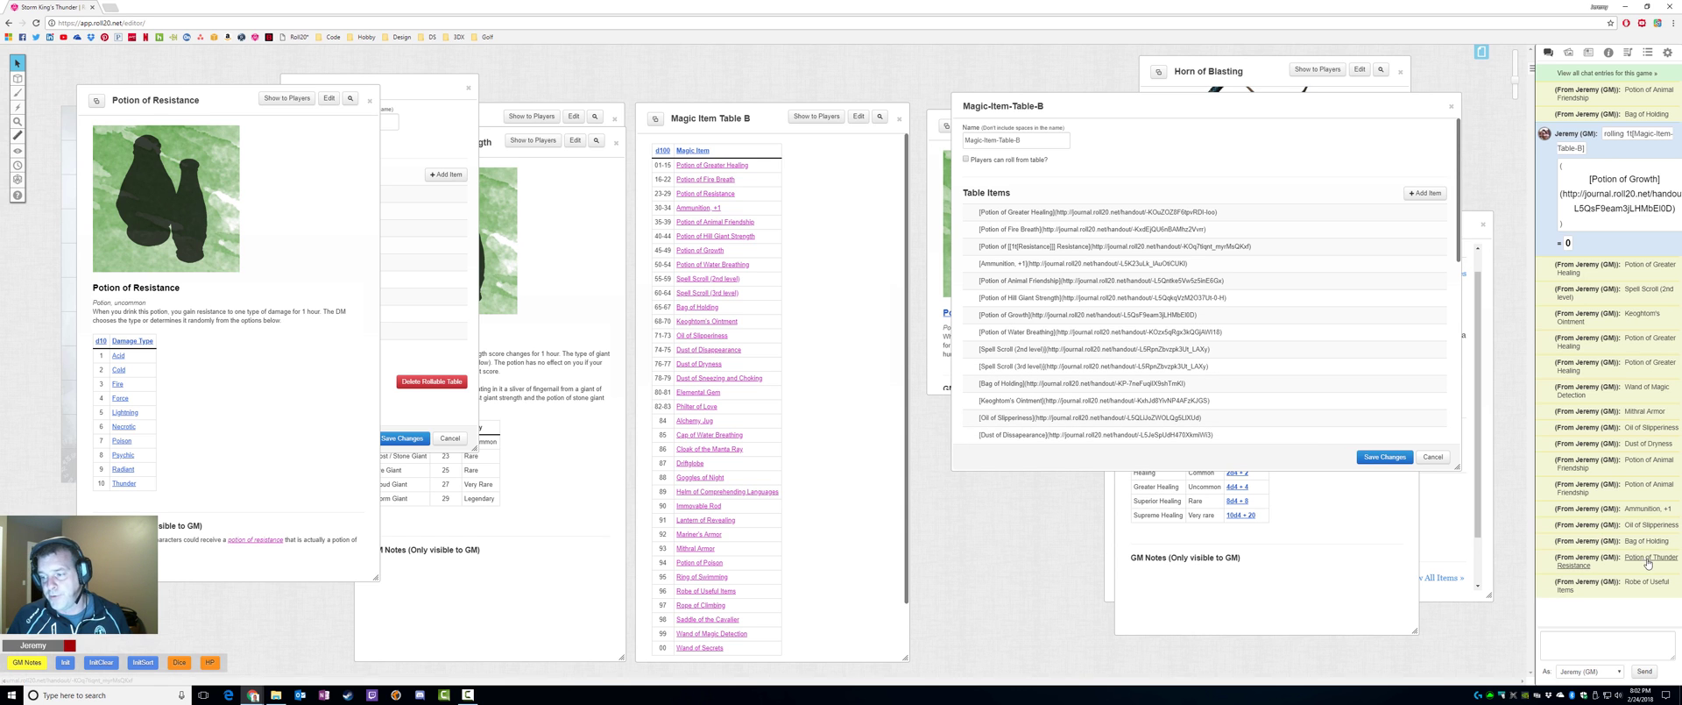
Close the Potion of Resistance handout and reopen it through the Potion of Thunder Resistance link in the chat.
{"action": "left_click", "coordinate": [370, 99]}
{"action": "left_click", "coordinate": [1639, 561]}
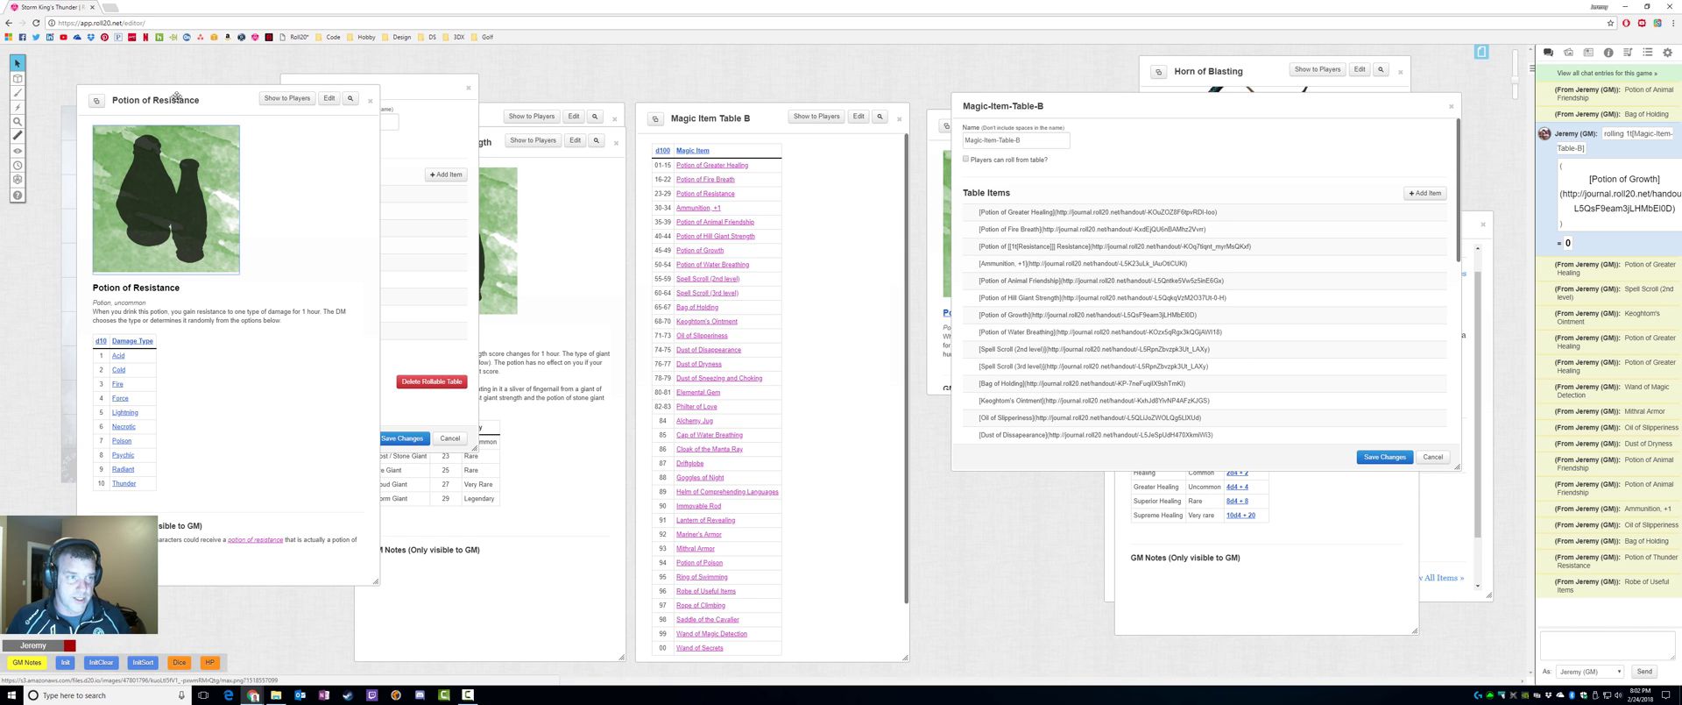
{"action": "left_click_drag", "start_coordinate": [286, 114], "coordinate": [227, 127]}
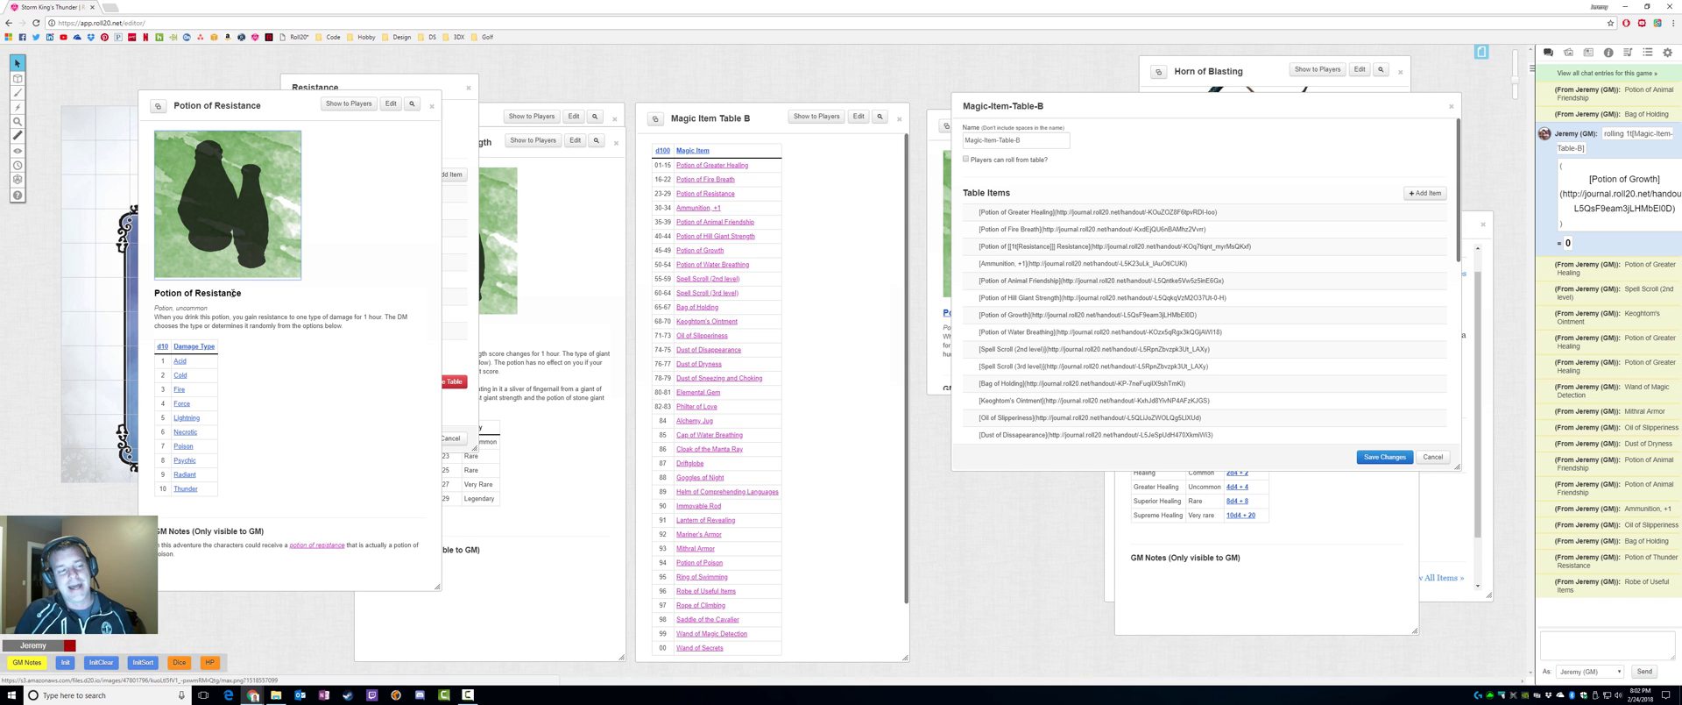
View the compendium entries for the Acid, Cold, Fire and Force damage types linked in the Potion of Resistance handout, and close them.
{"action": "left_click", "coordinate": [180, 360]}
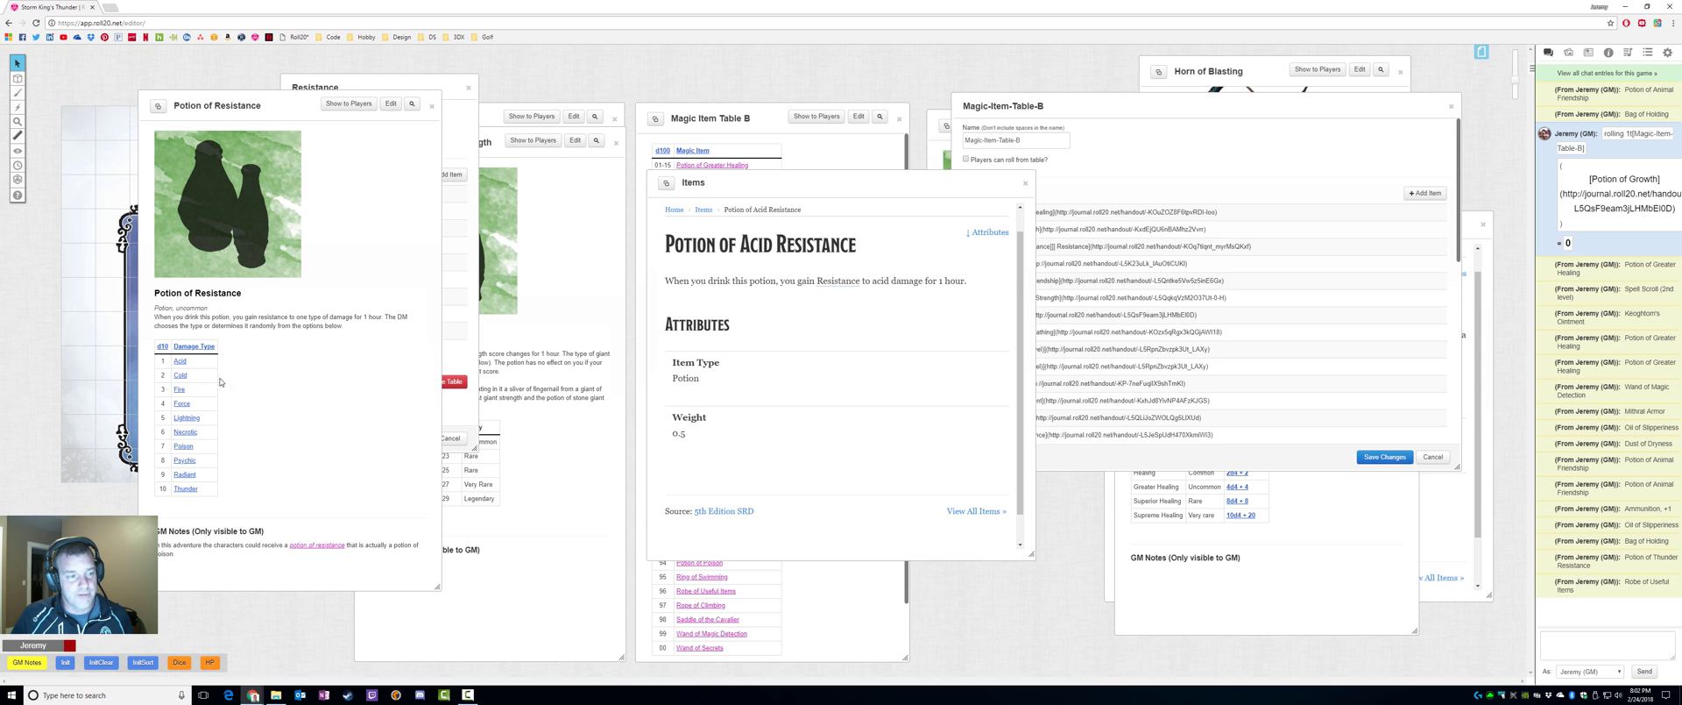
{"action": "left_click", "coordinate": [181, 375]}
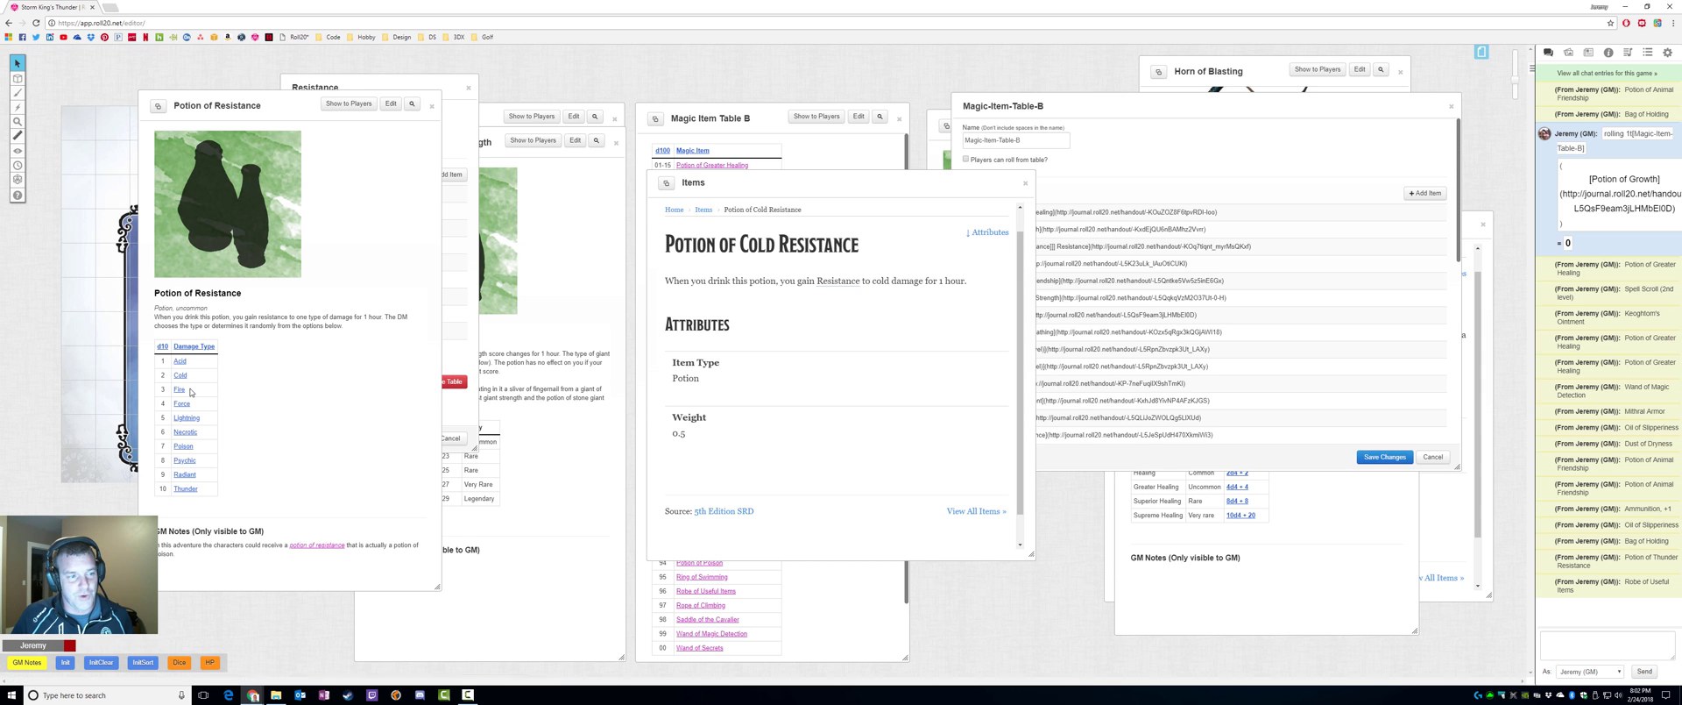
{"action": "left_click", "coordinate": [180, 389]}
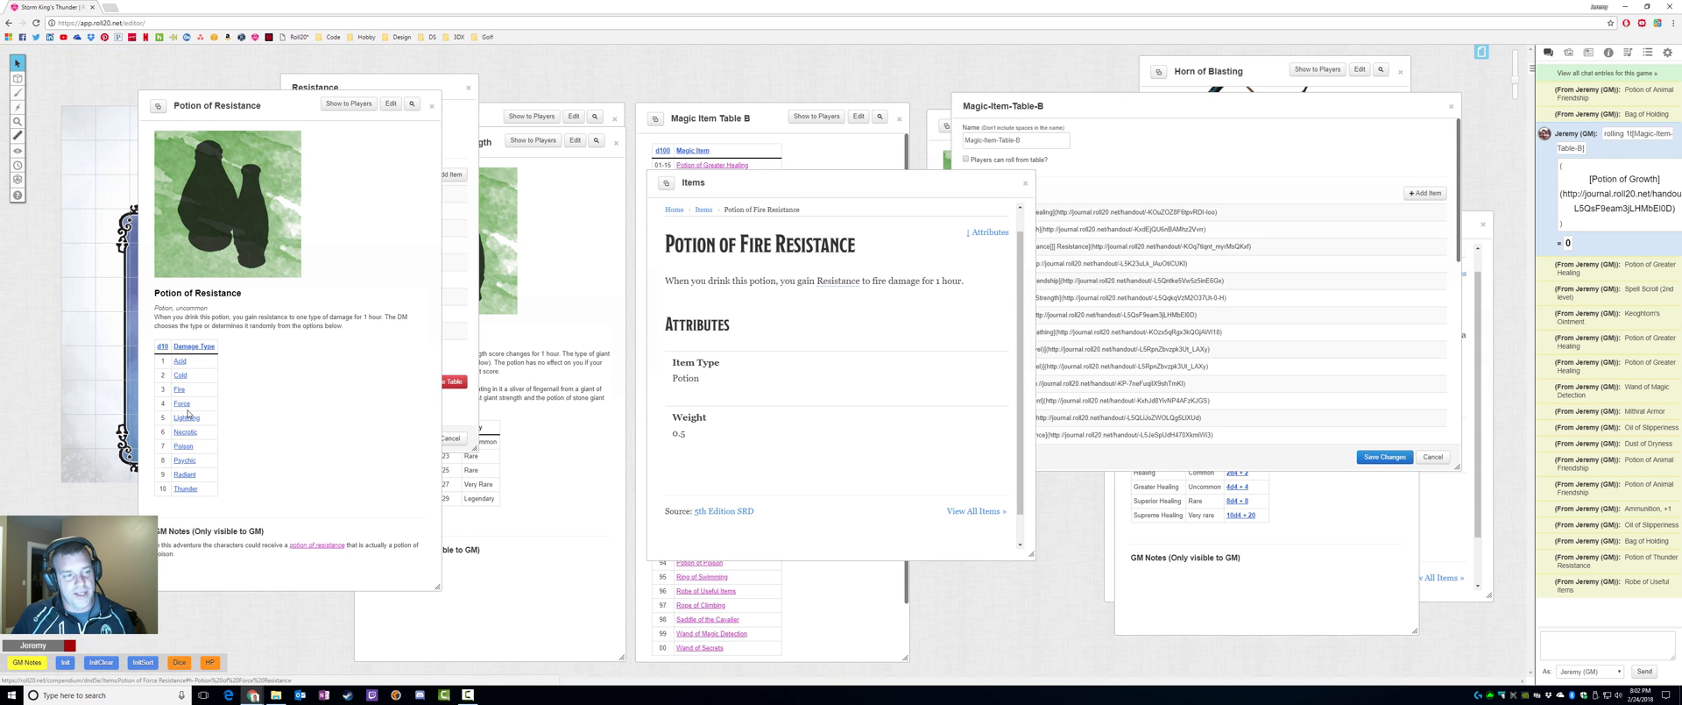
{"action": "left_click", "coordinate": [182, 404]}
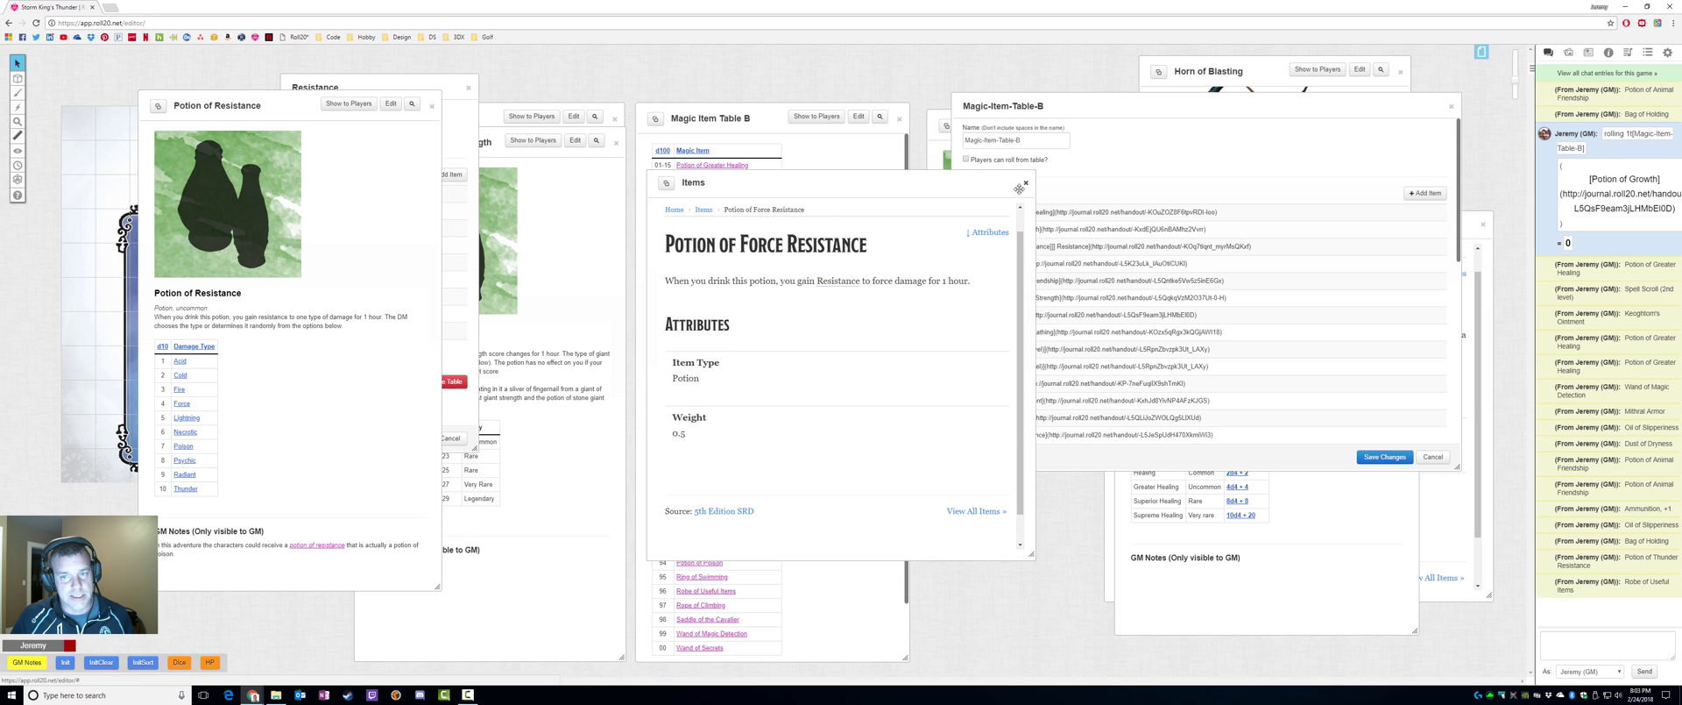
{"action": "left_click_drag", "start_coordinate": [1026, 187], "coordinate": [1029, 185]}
{"action": "left_click", "coordinate": [1029, 182]}
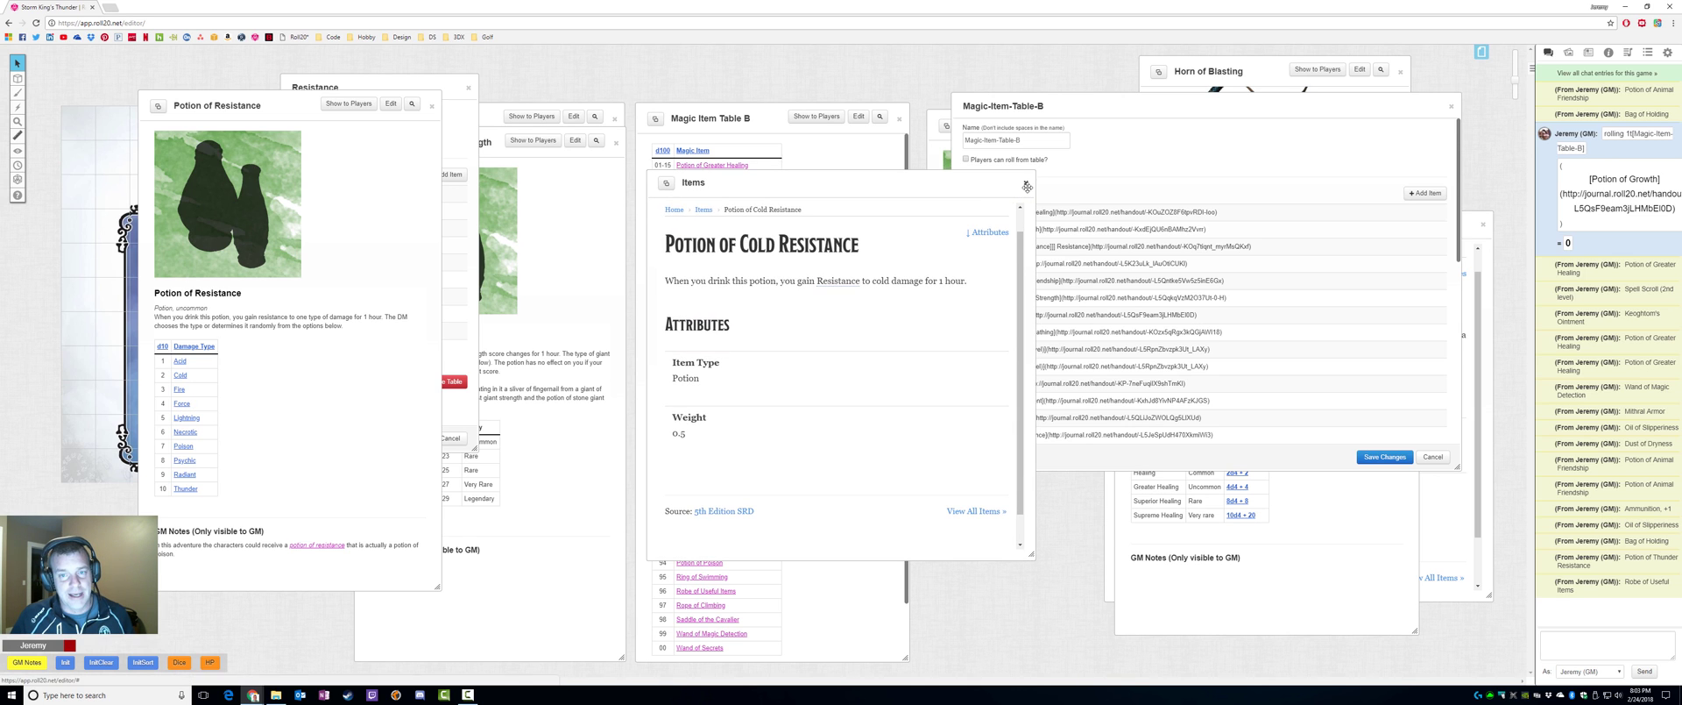
{"action": "left_click", "coordinate": [1025, 184]}
{"action": "left_click", "coordinate": [1025, 182]}
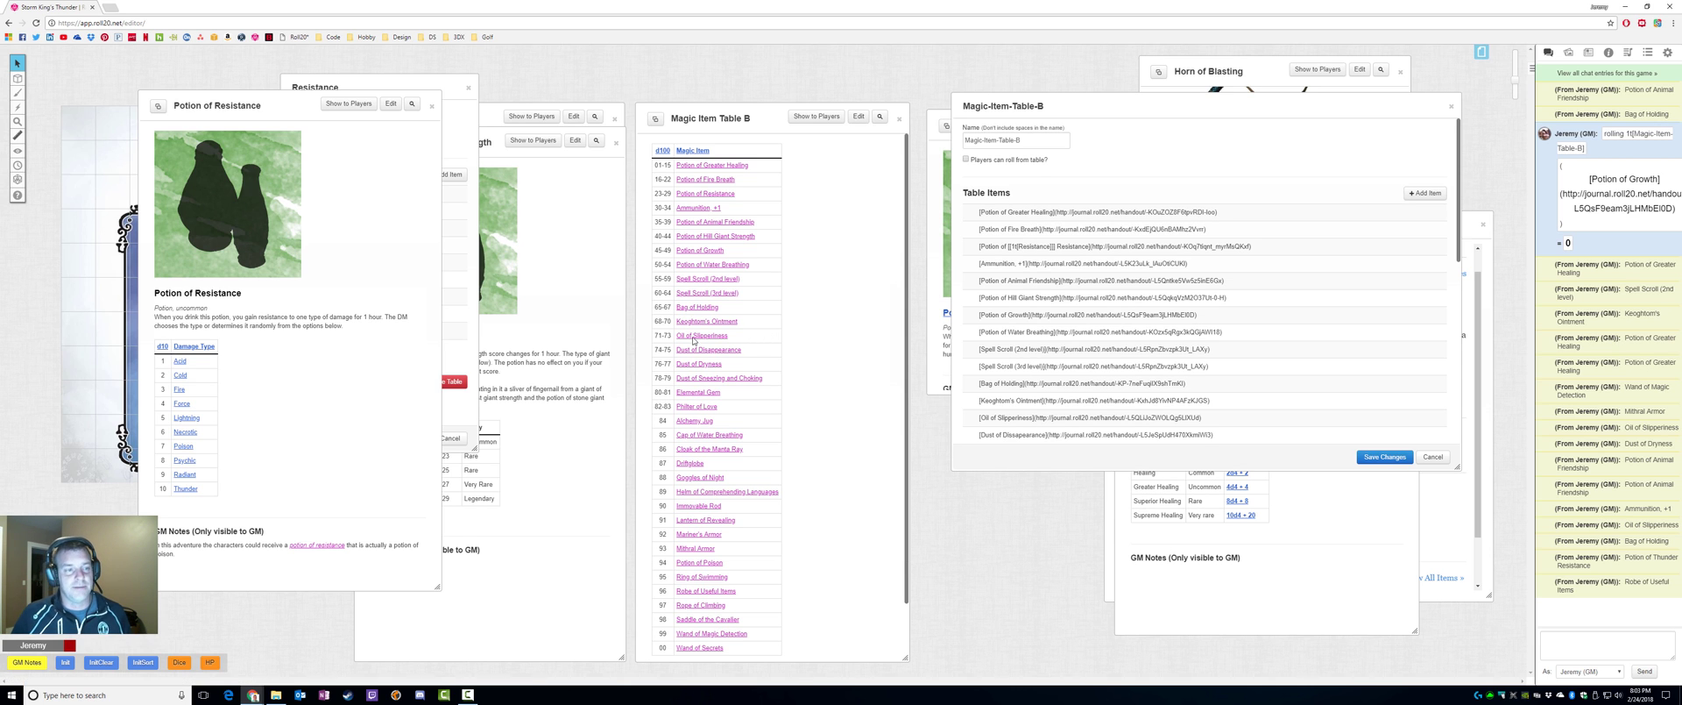
Bring the Resistance rollable table forward and close both it and the Potion of Resistance handout.
{"action": "left_click_drag", "start_coordinate": [263, 105], "coordinate": [188, 97]}
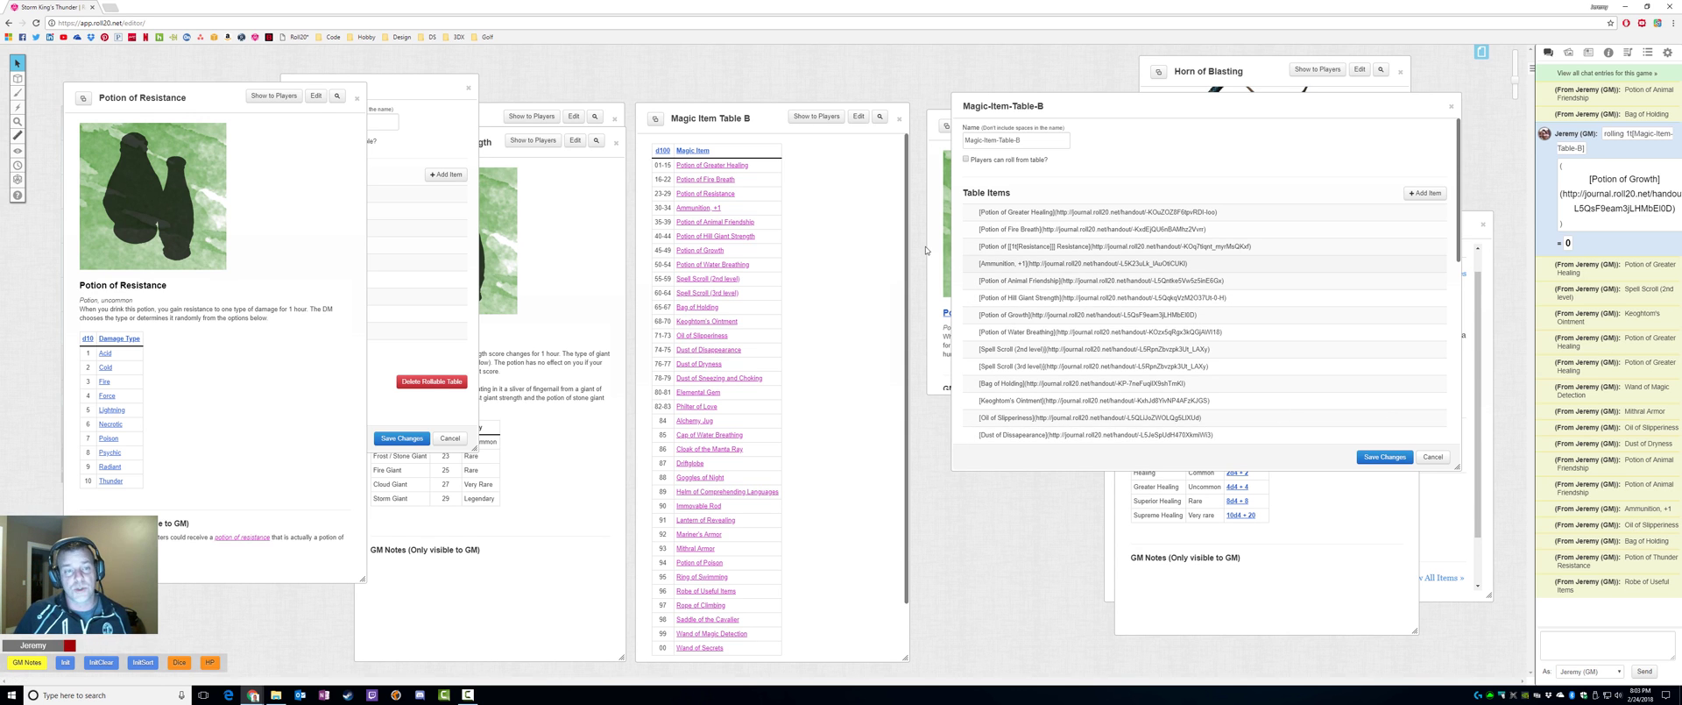
{"action": "left_click", "coordinate": [434, 138]}
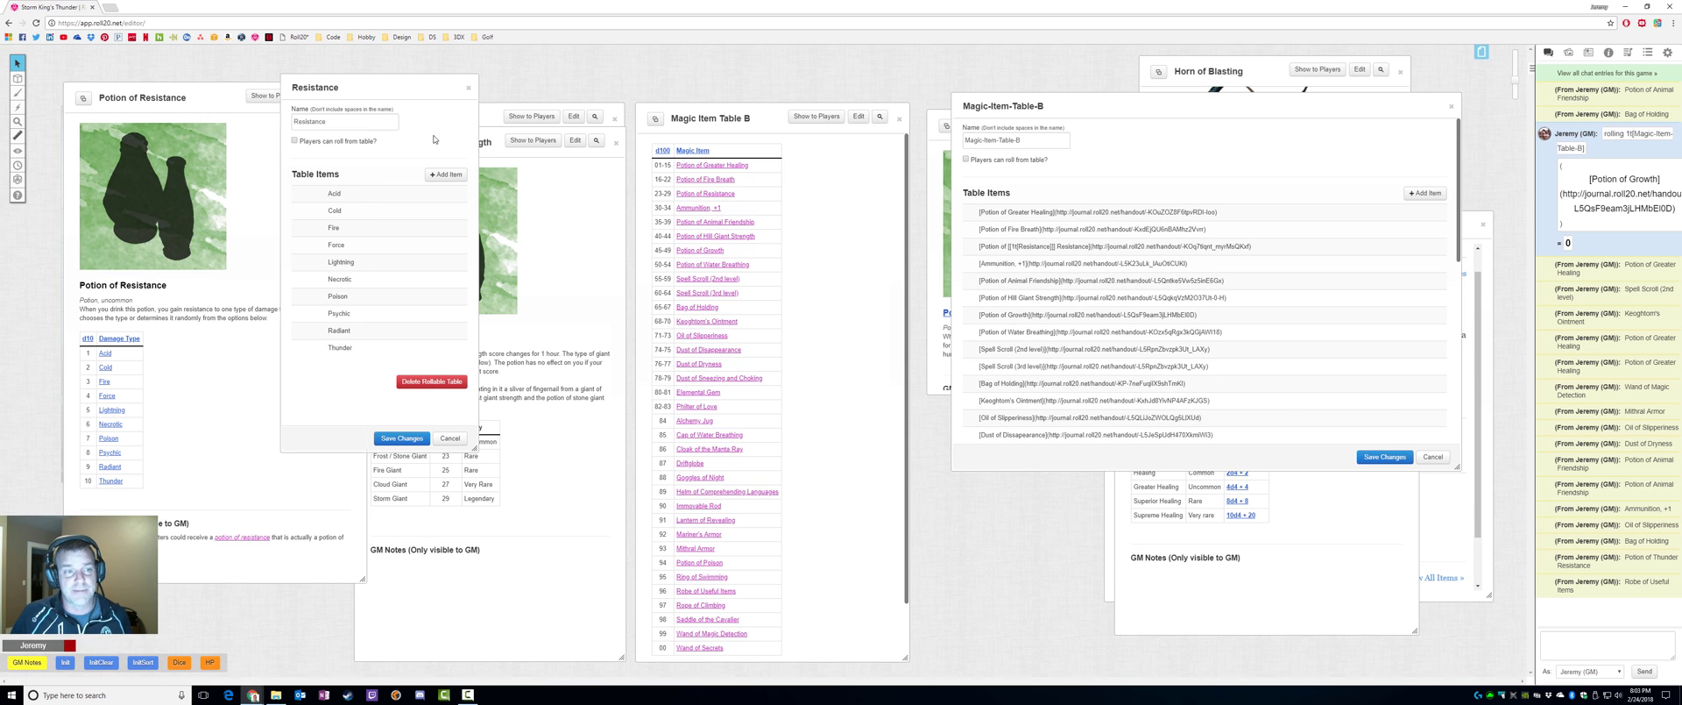
{"action": "left_click", "coordinate": [468, 87]}
{"action": "left_click", "coordinate": [359, 98]}
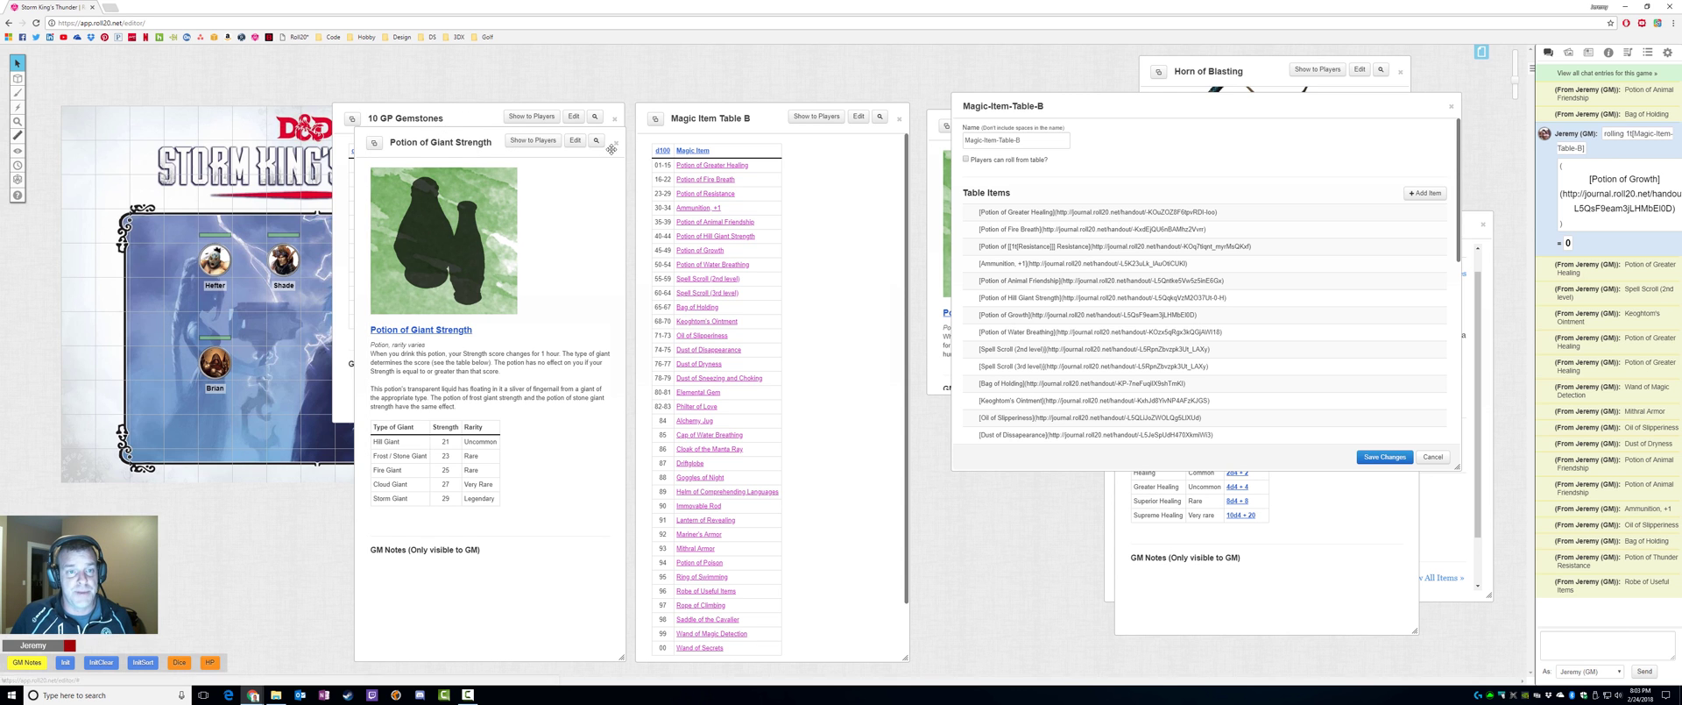
Close the Potion of Giant Strength handout and roll a random stone from the 10 GP Gemstones handout.
{"action": "left_click", "coordinate": [616, 143]}
{"action": "left_click", "coordinate": [406, 153]}
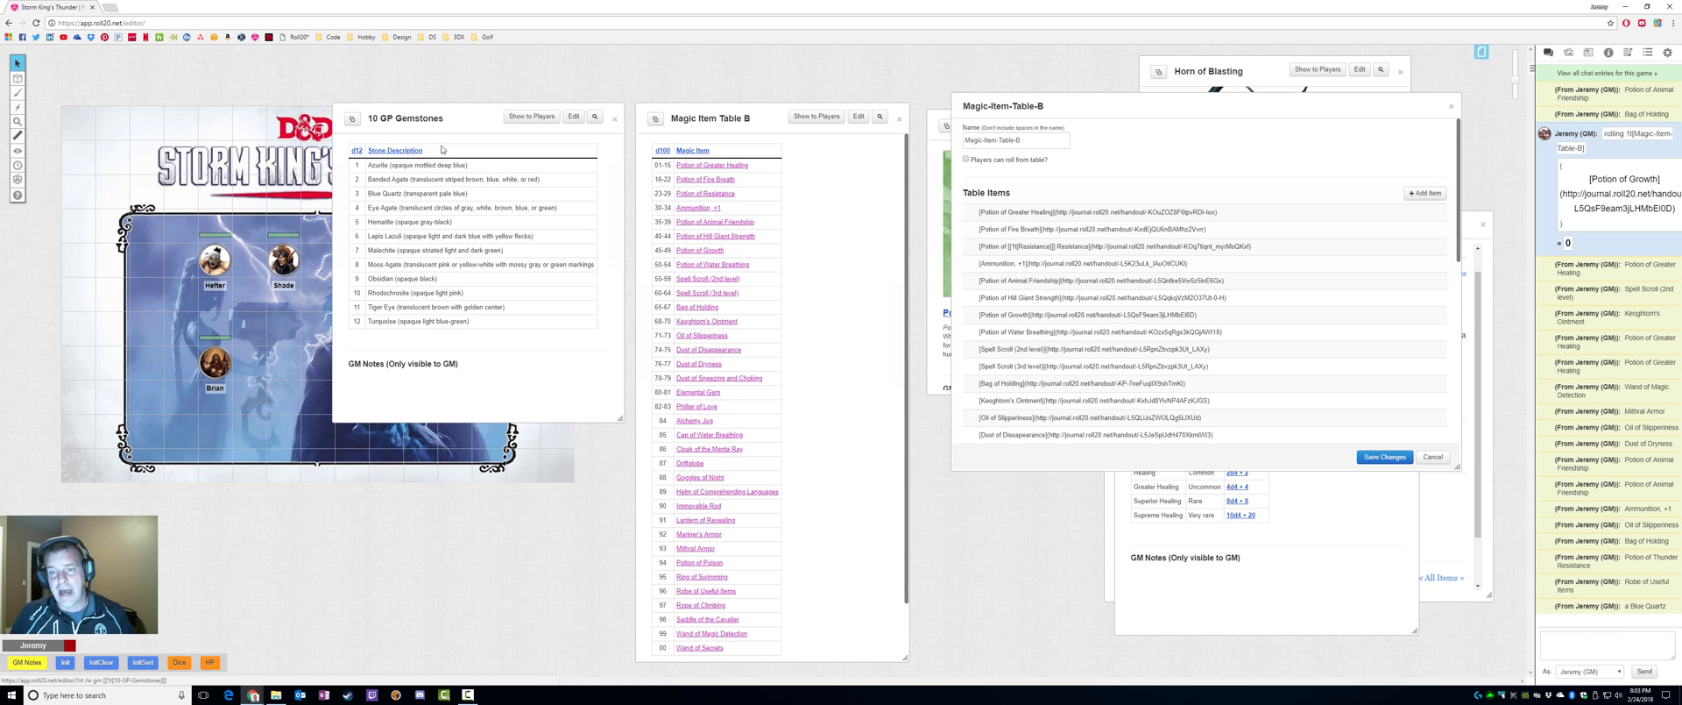
Close the Magic-Item-Table-B editor without saving, along with the Potion of Animal Friendship, Potion of Healing, Horn of Blasting and compendium windows.
{"action": "left_click", "coordinate": [1433, 457]}
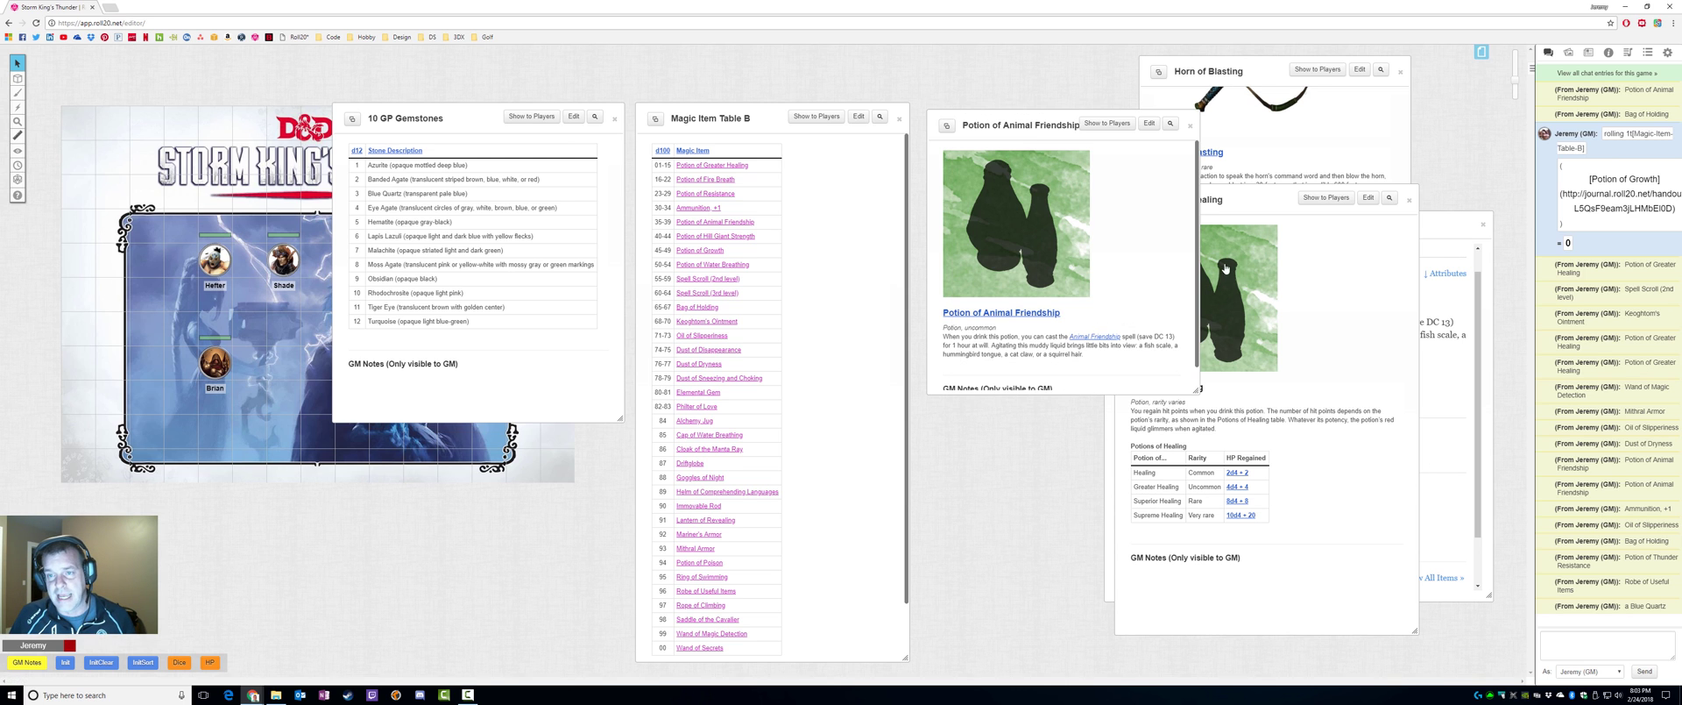
{"action": "left_click", "coordinate": [1190, 128]}
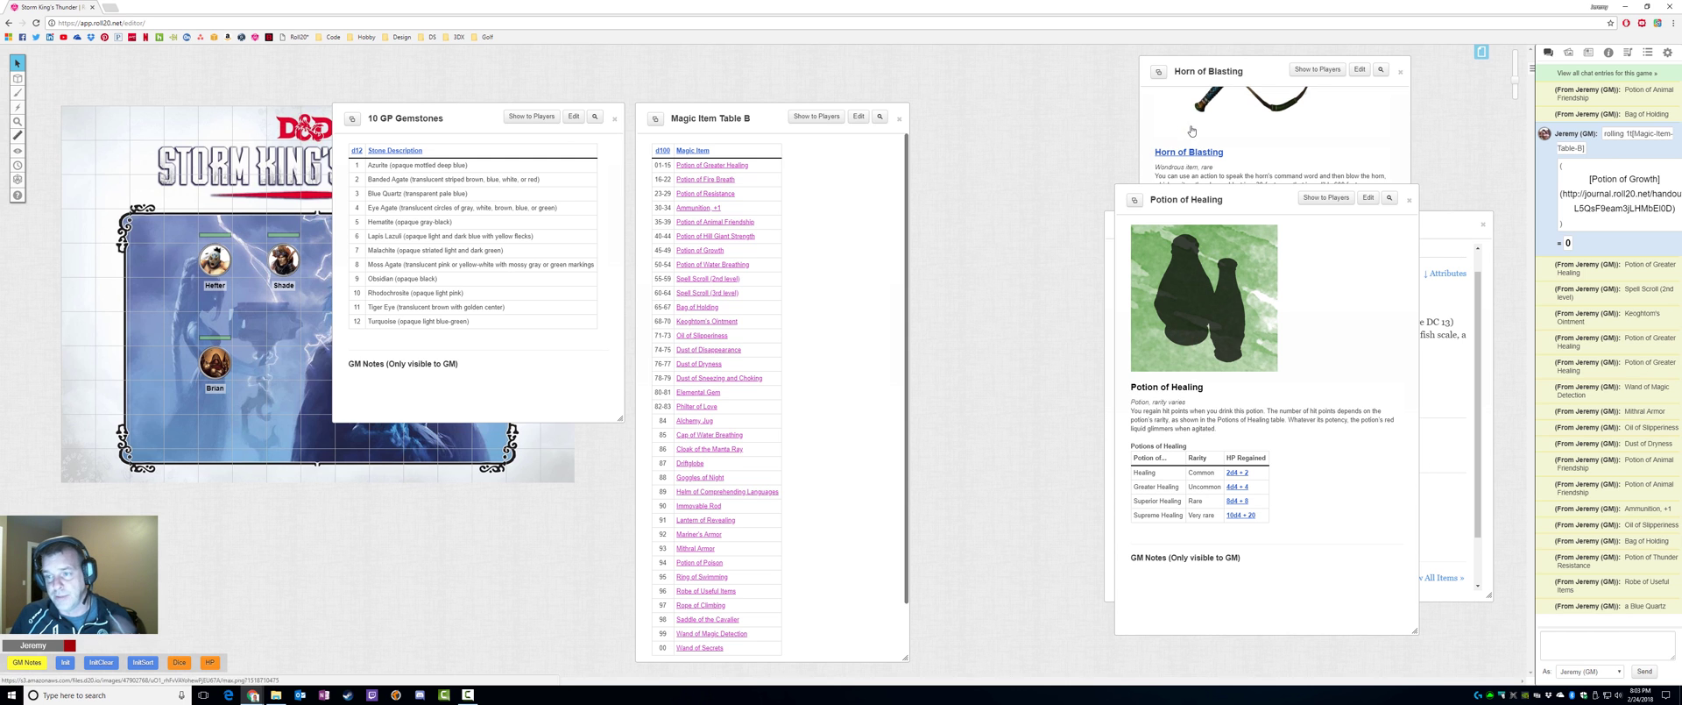
{"action": "left_click", "coordinate": [1413, 199]}
{"action": "left_click", "coordinate": [1400, 71]}
{"action": "left_click", "coordinate": [1483, 226]}
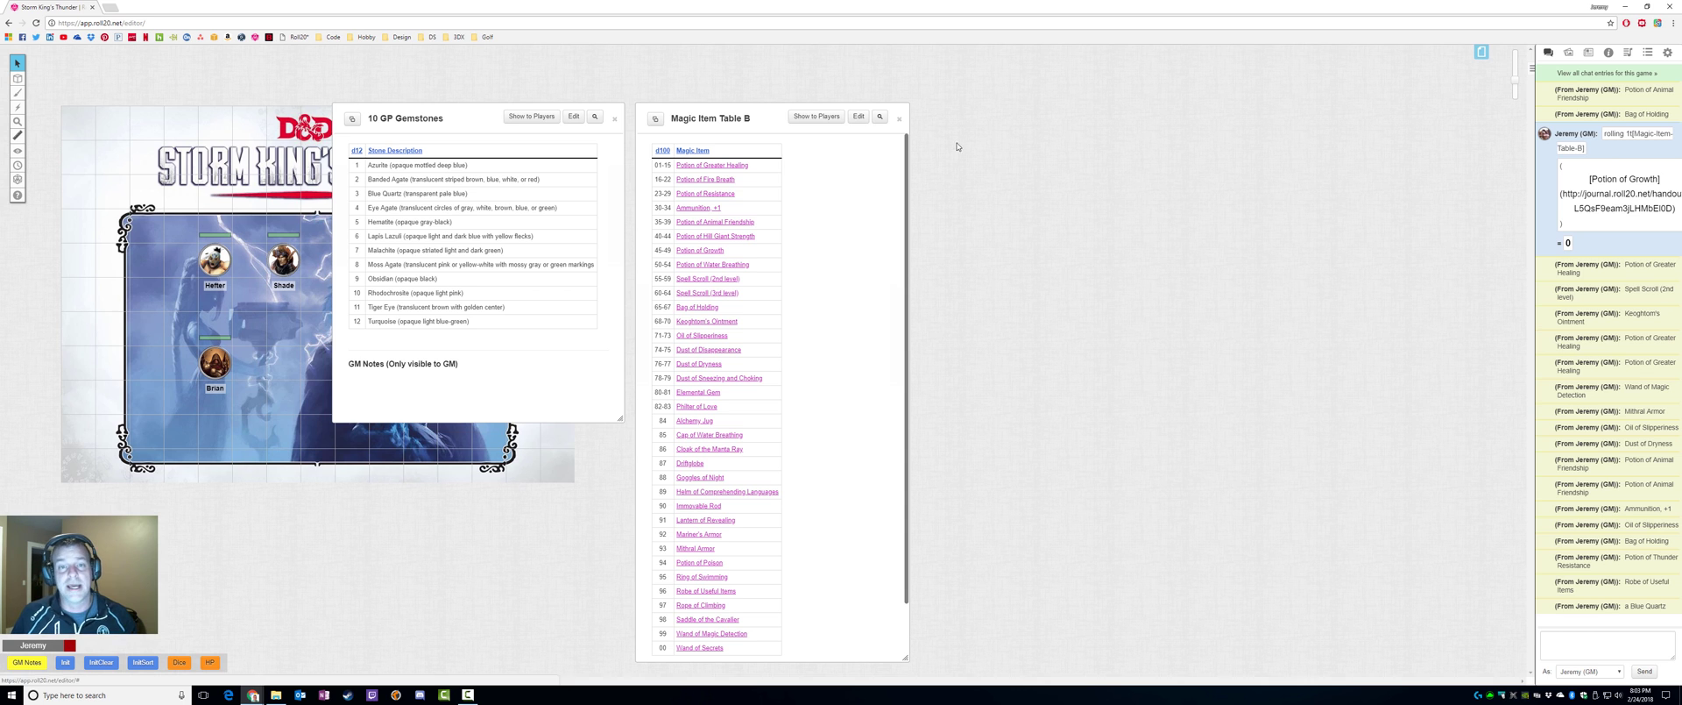
Close the Magic Item Table B and 10 GP Gemstones handouts and exit the game.
{"action": "left_click", "coordinate": [899, 119]}
{"action": "left_click", "coordinate": [615, 119]}
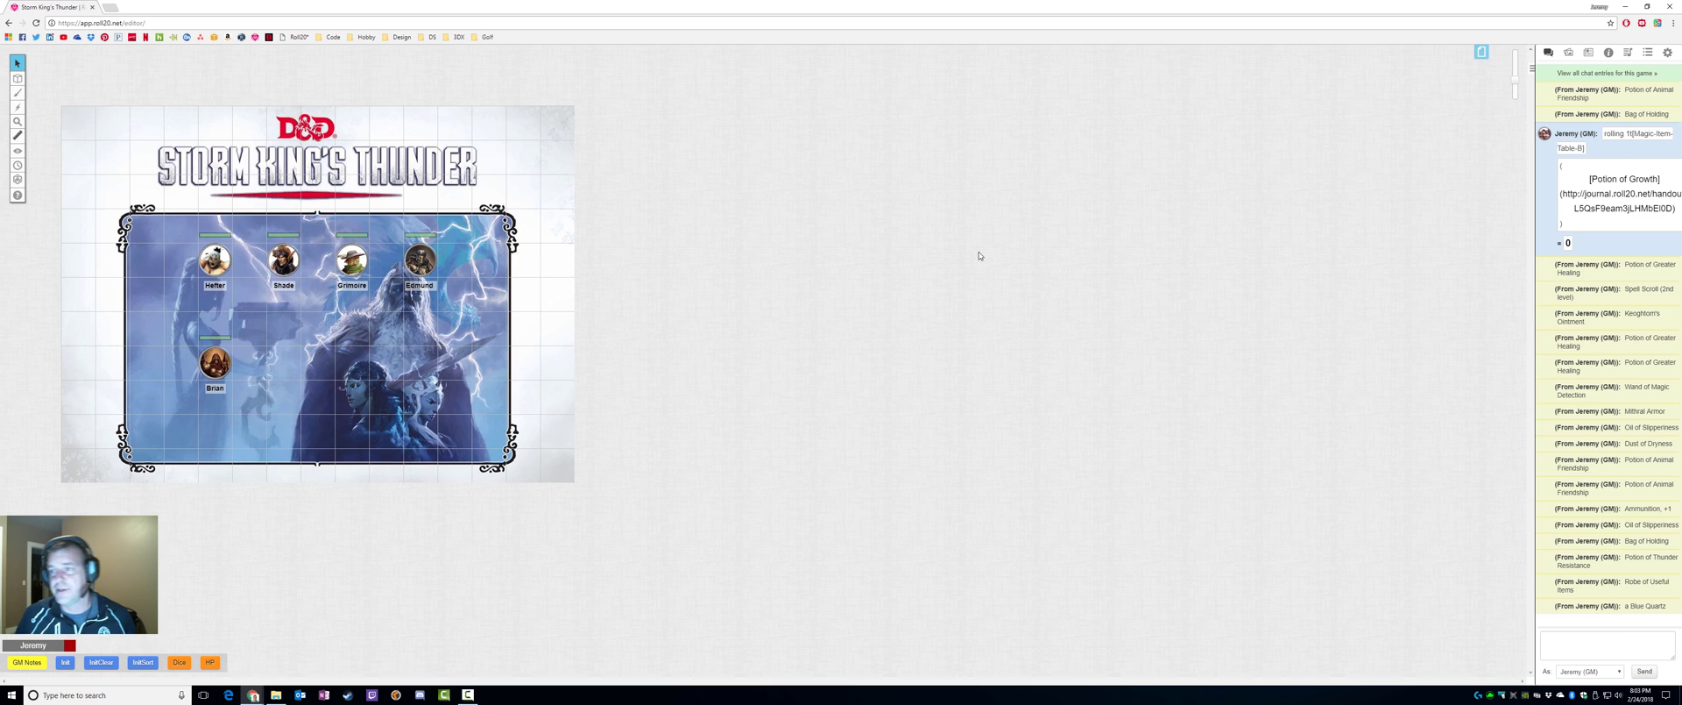
{"action": "left_click", "coordinate": [1668, 53]}
{"action": "left_click", "coordinate": [1561, 73]}
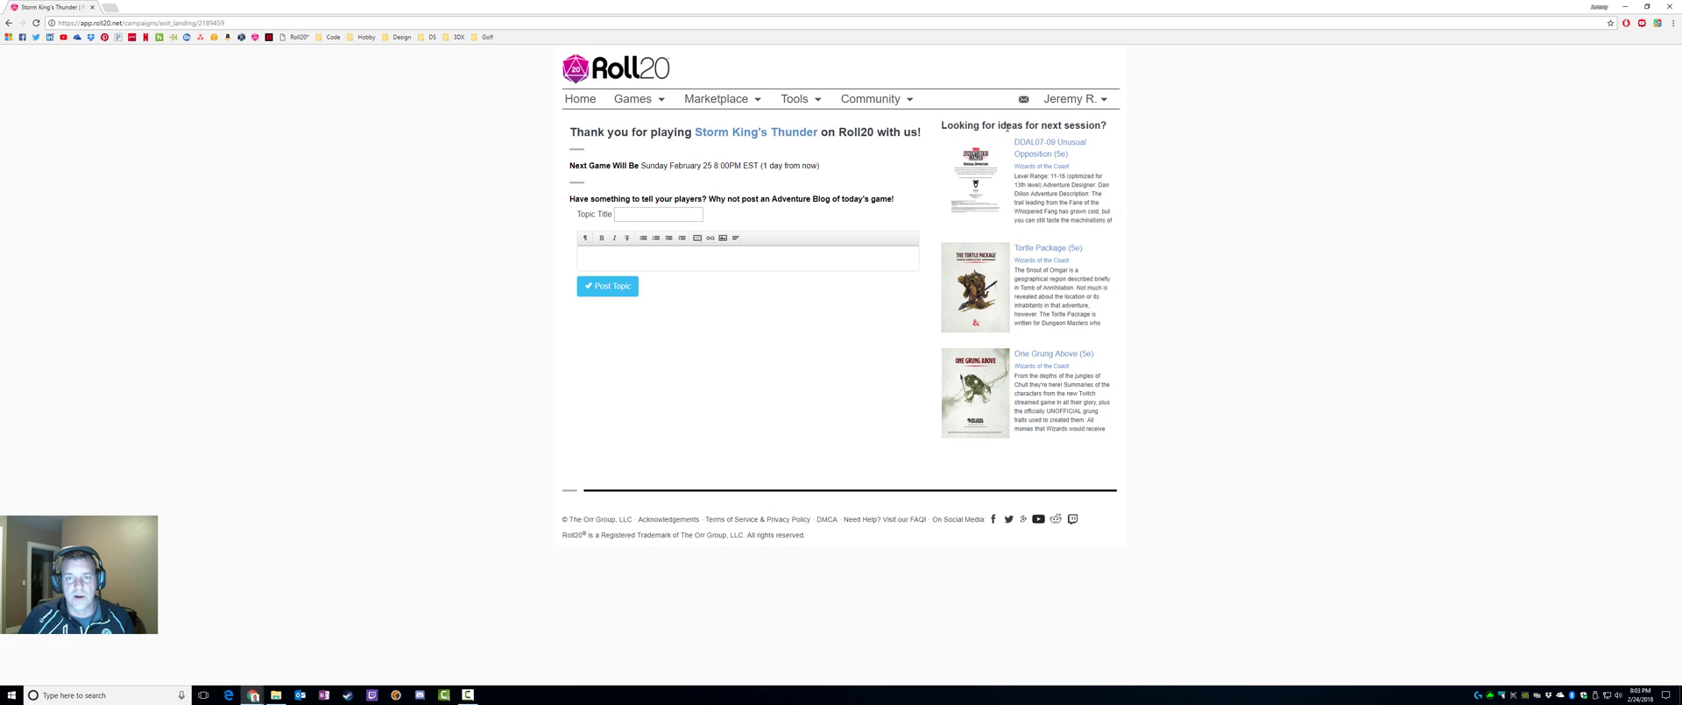
Open the API Scripts page for Storm King's Thunder and look through the RecursiveTables script's code.
{"action": "left_click", "coordinate": [813, 133]}
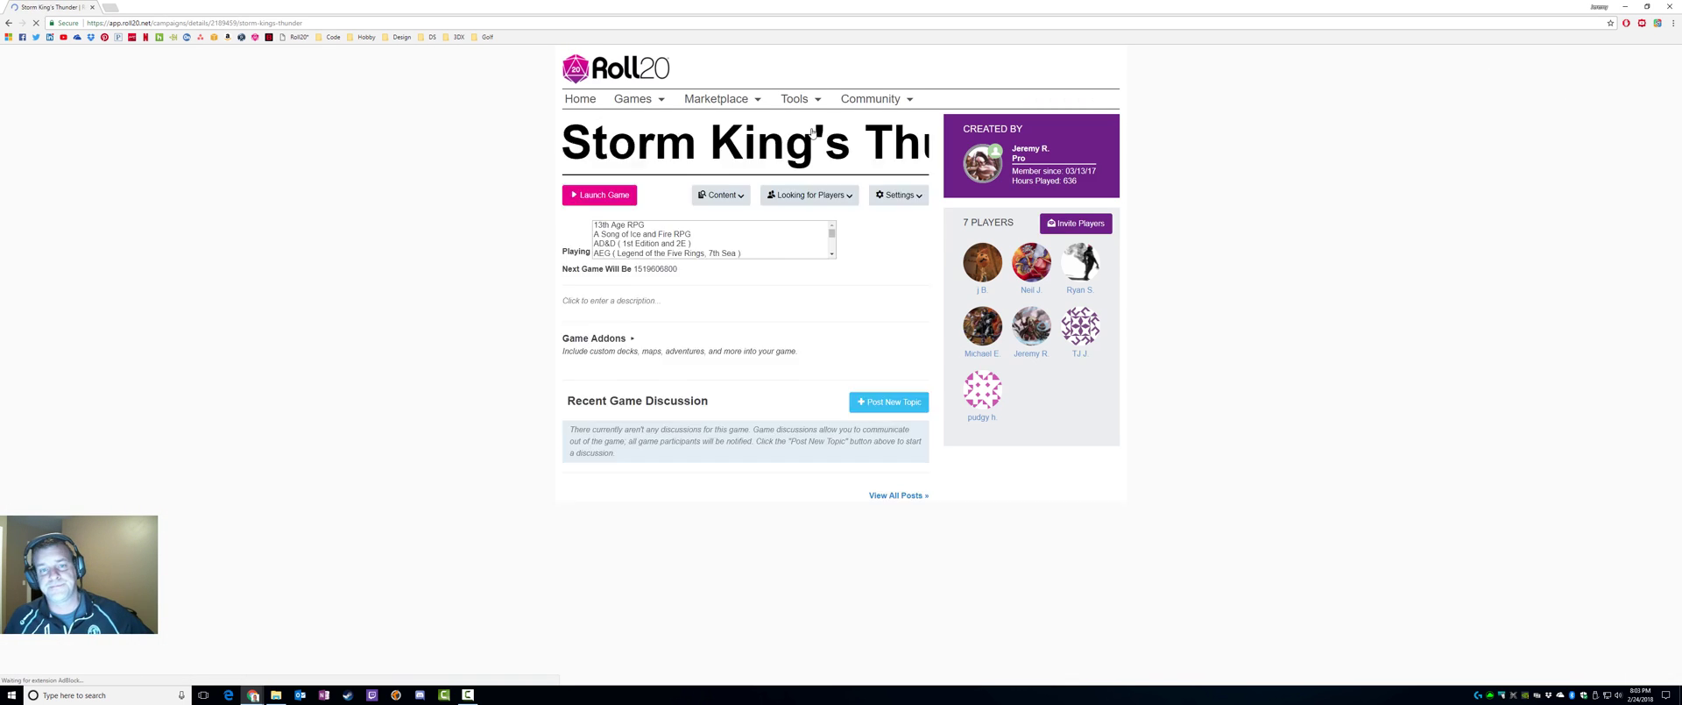
{"action": "left_click", "coordinate": [894, 314]}
{"action": "left_click", "coordinate": [881, 356]}
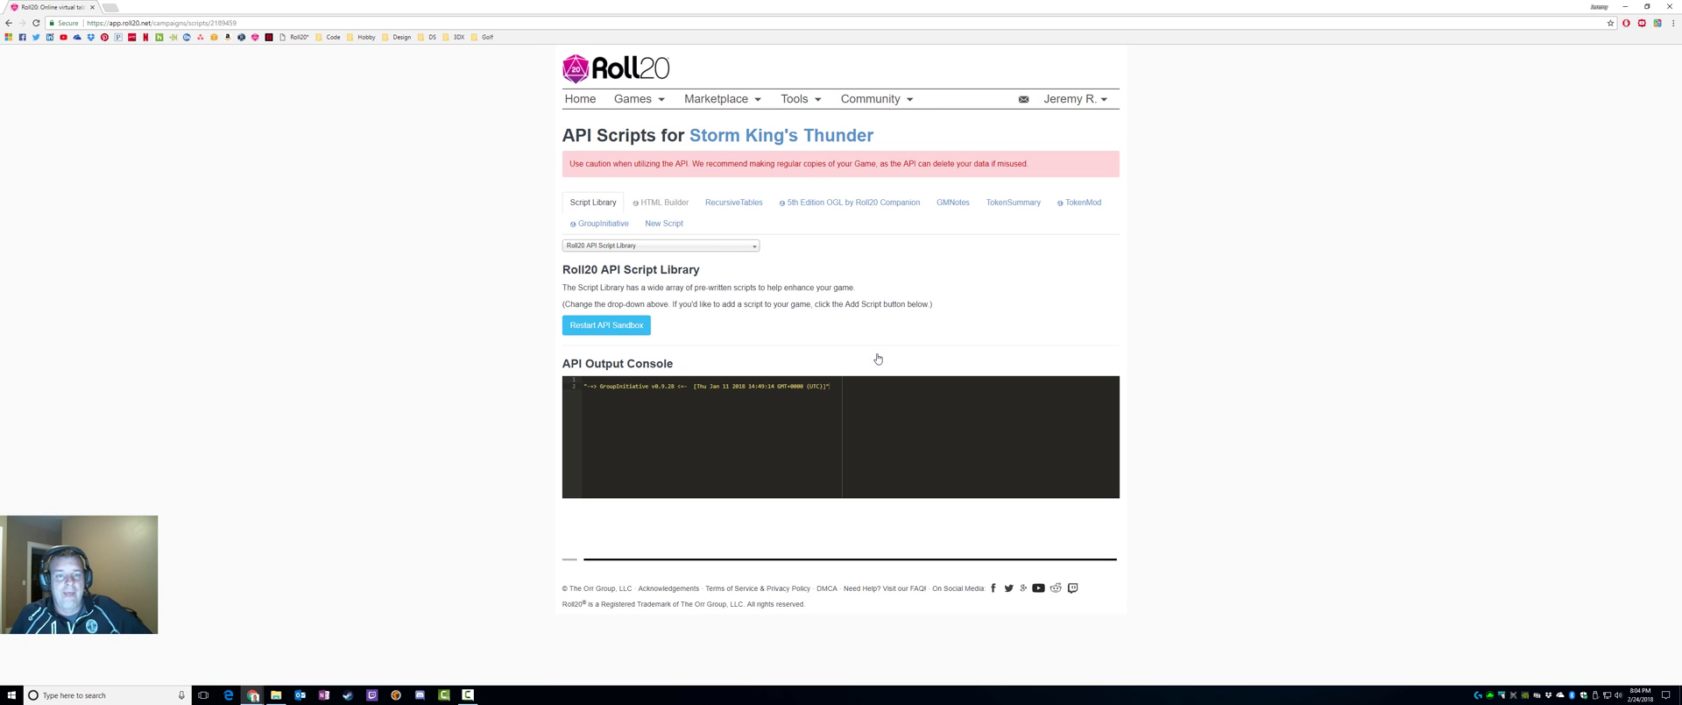
{"action": "left_click", "coordinate": [726, 206]}
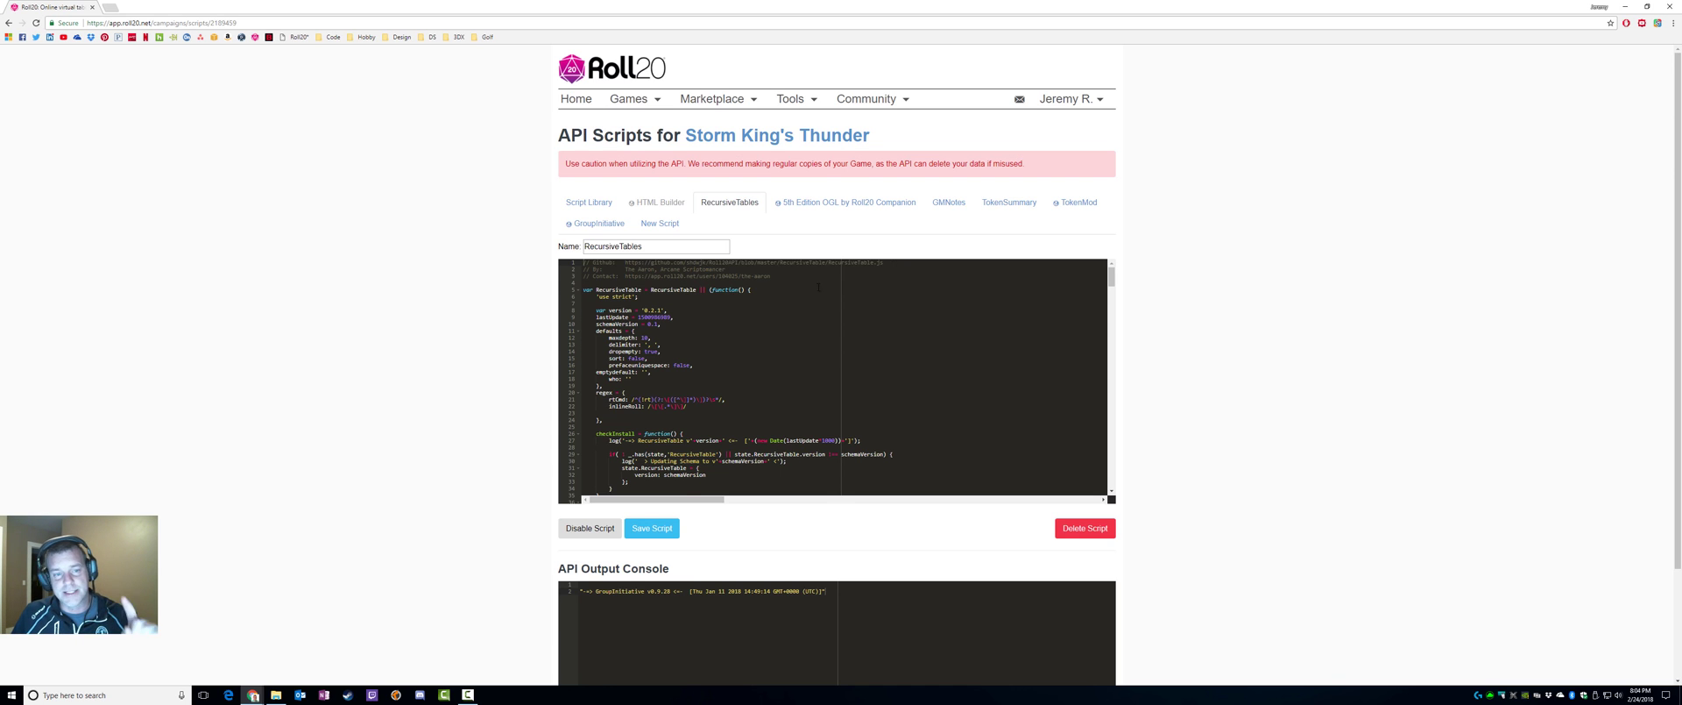
{"action": "scroll", "coordinate": [684, 304], "scroll_direction": "down", "scroll_amount": 10}
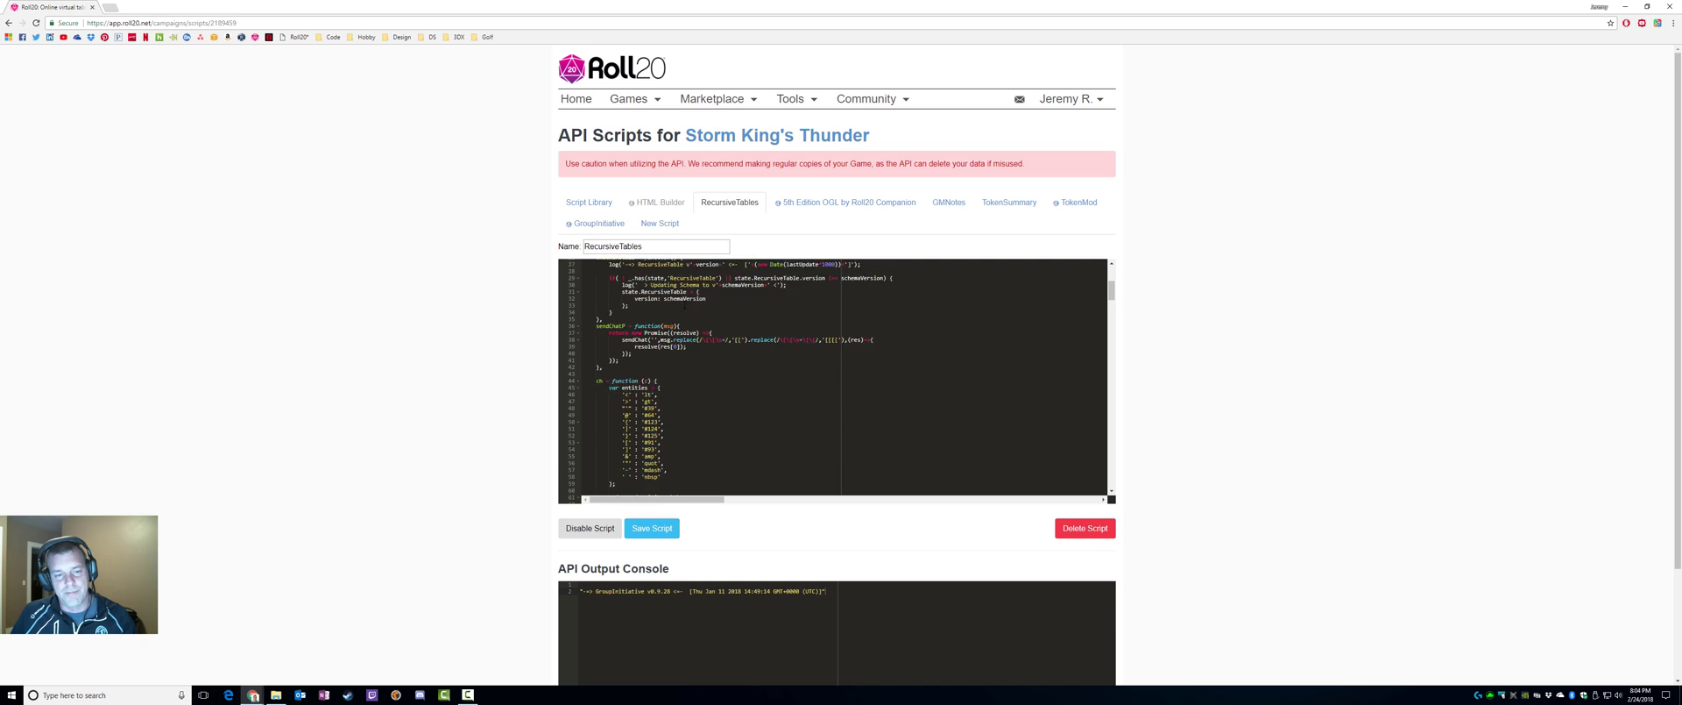
{"action": "scroll", "coordinate": [686, 304], "scroll_direction": "up", "scroll_amount": 10}
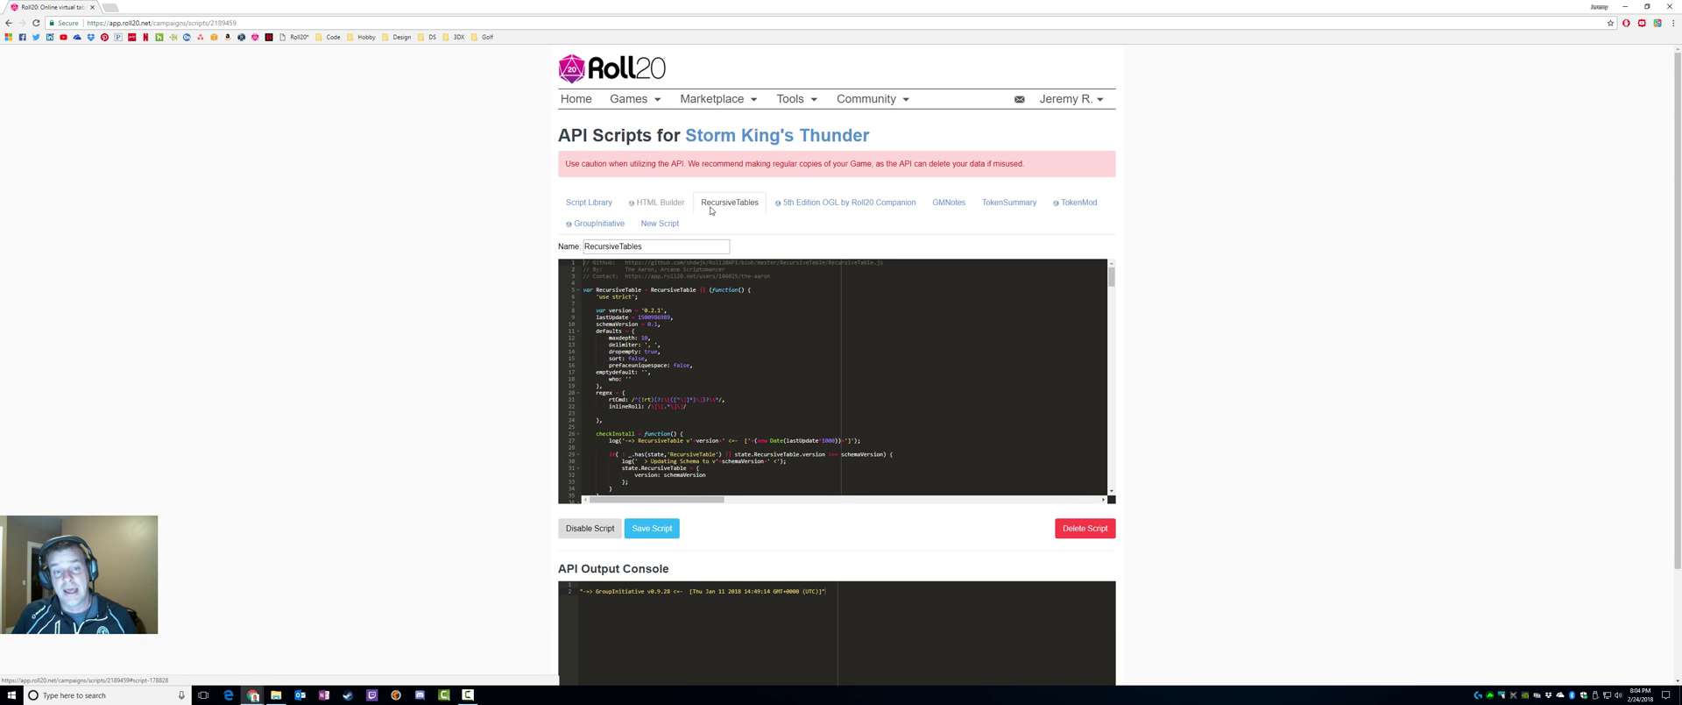
Search the Roll20 API Script Library for "Rec", and clear the search.
{"action": "left_click", "coordinate": [593, 204]}
{"action": "left_click", "coordinate": [706, 246]}
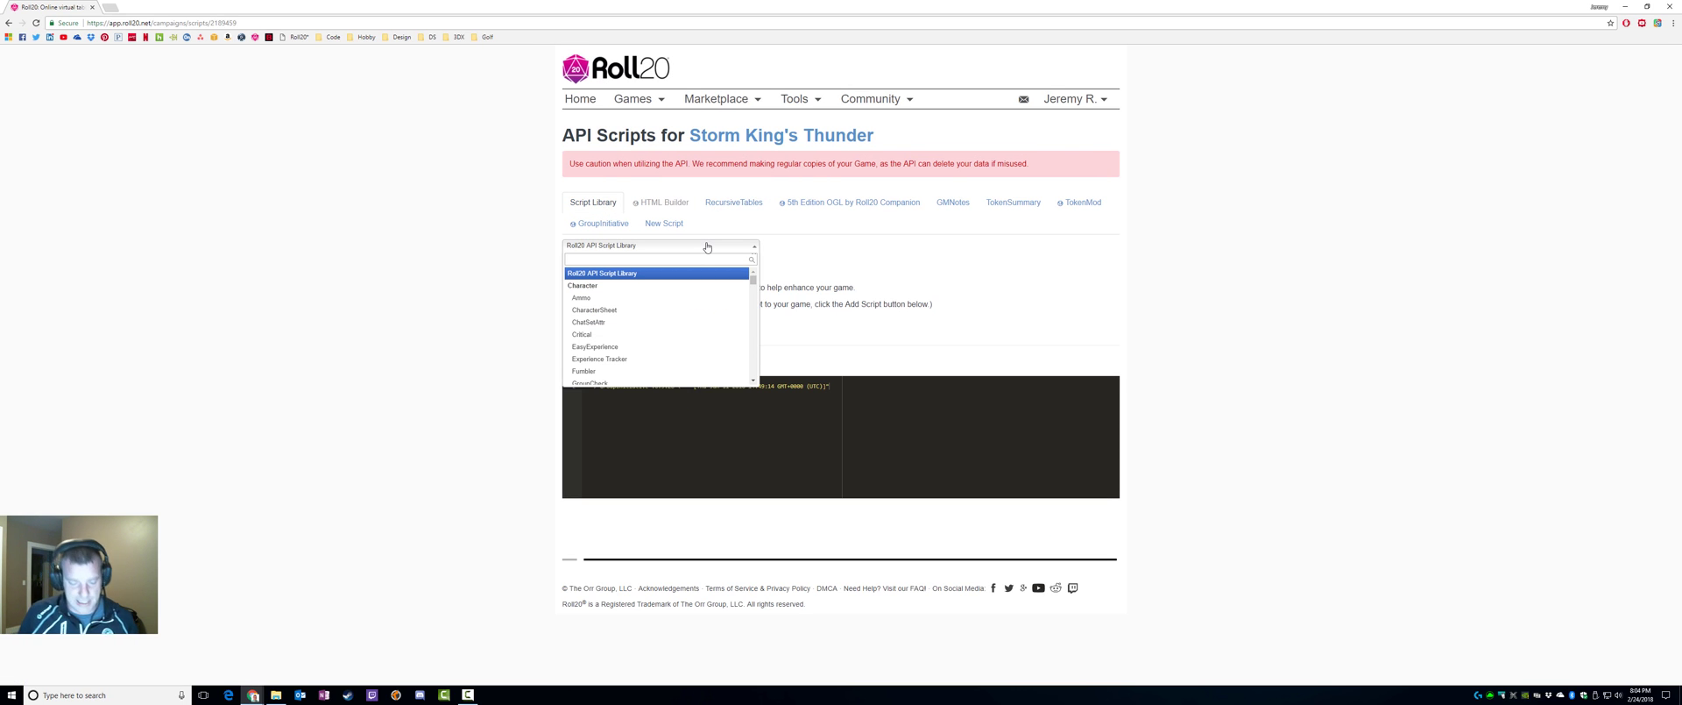
{"action": "type", "text": "Rec"}
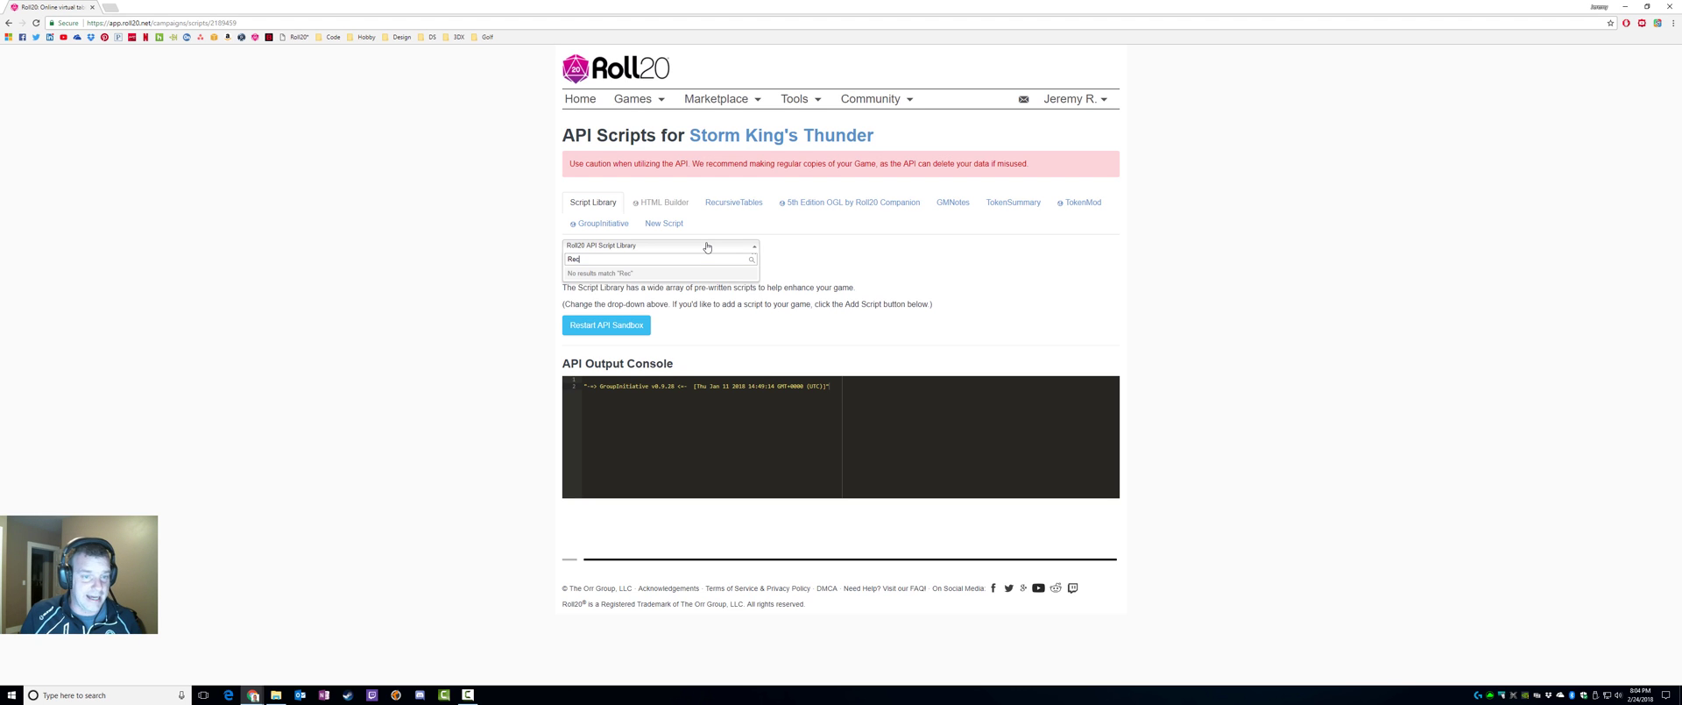
{"action": "key", "text": "BackSpace"}
{"action": "key", "text": "BackSpace"}
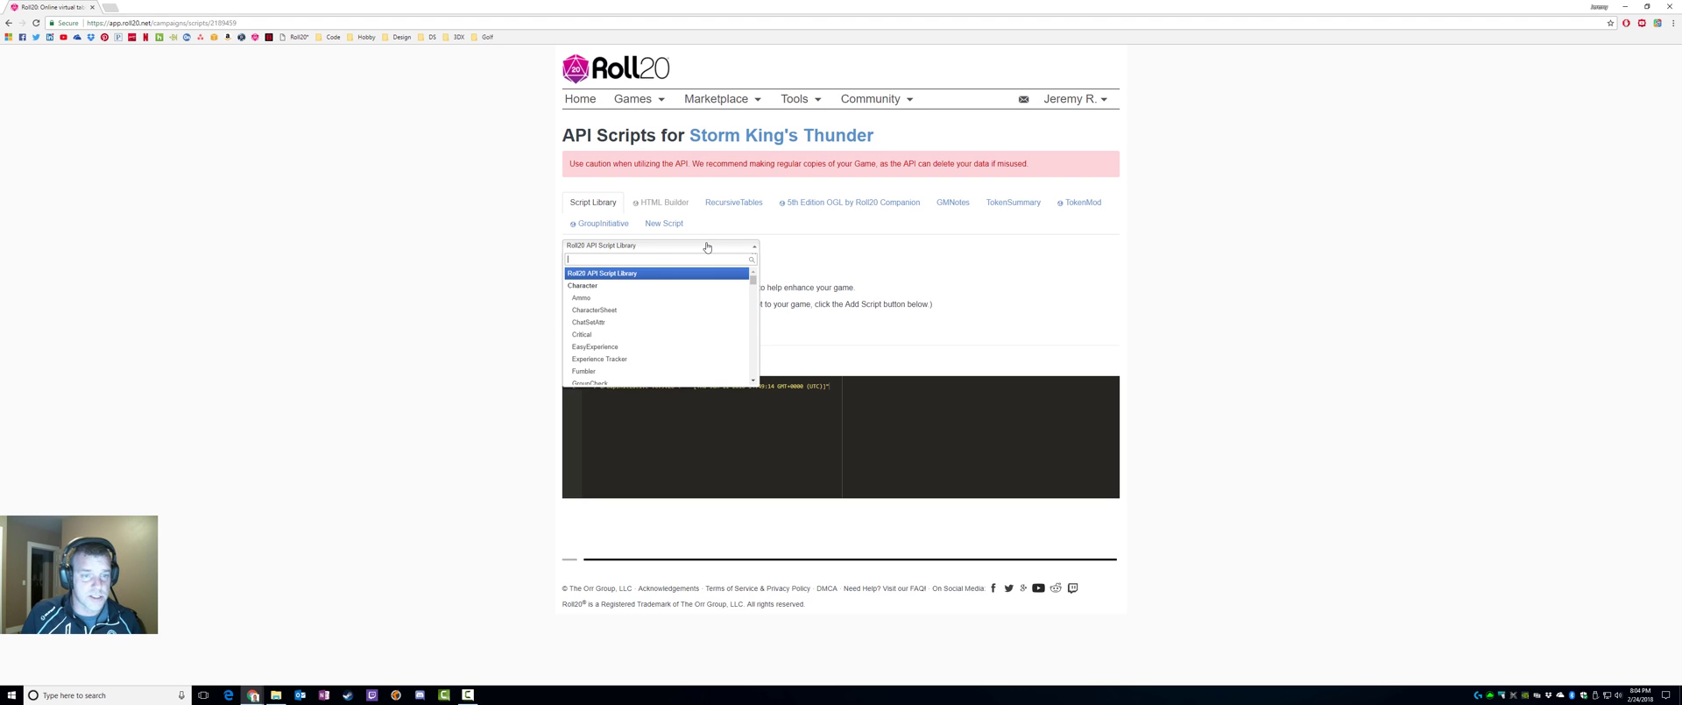
{"action": "left_click", "coordinate": [858, 255]}
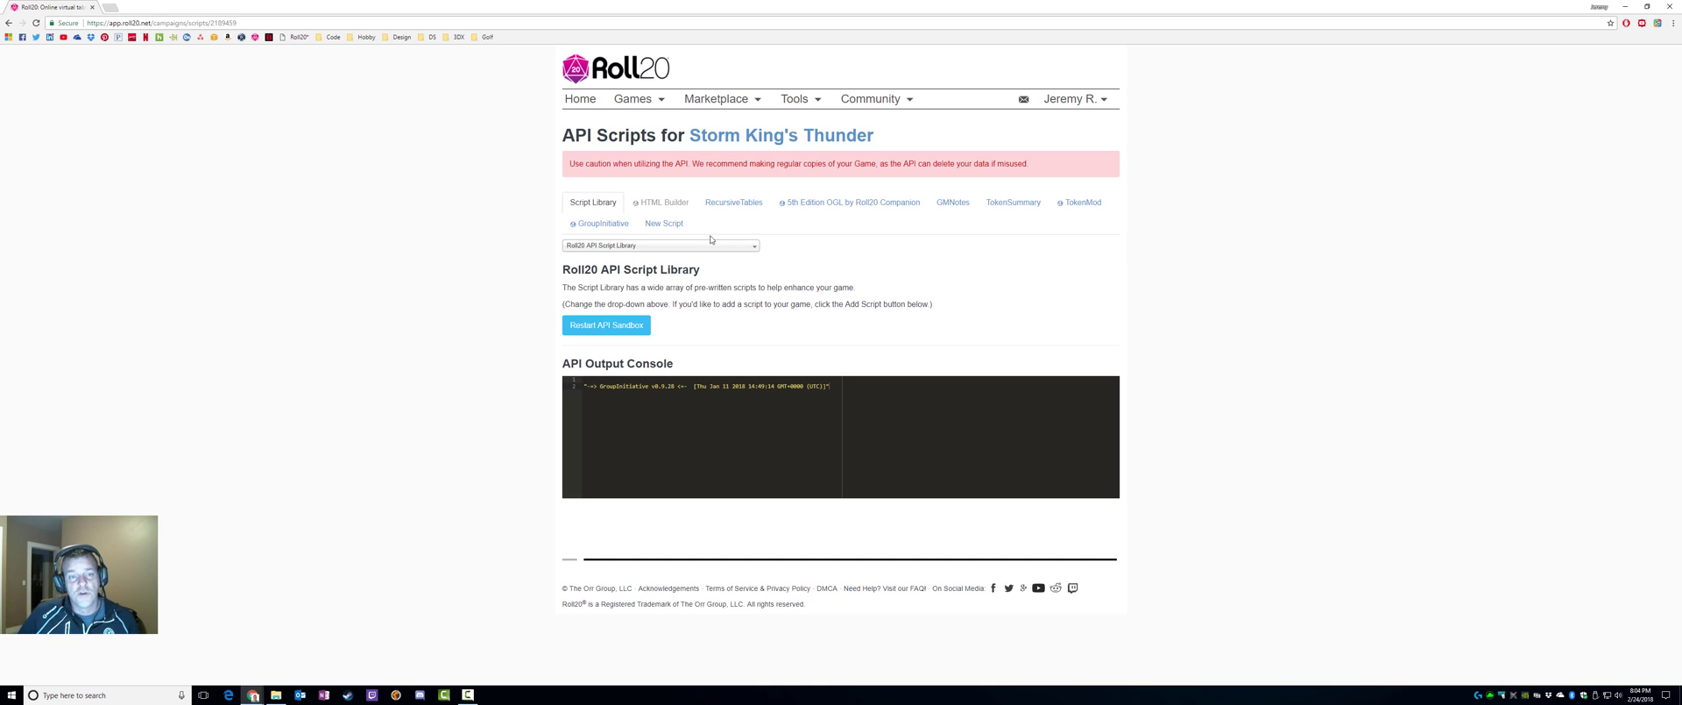
Copy the full RecursiveTables code into a new script, and clear it again without saving.
{"action": "left_click", "coordinate": [709, 205]}
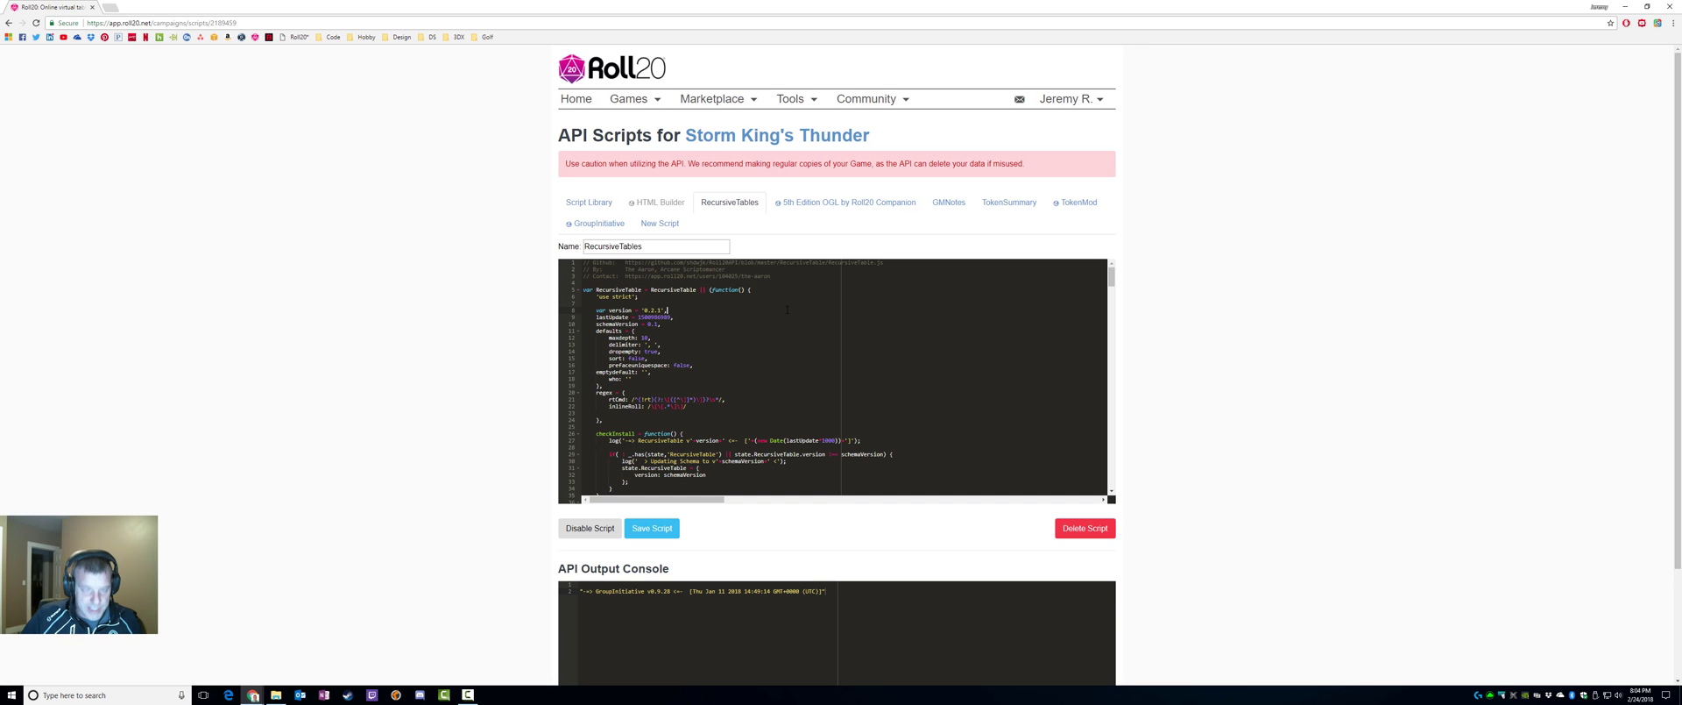
{"action": "key", "text": "ctrl+a"}
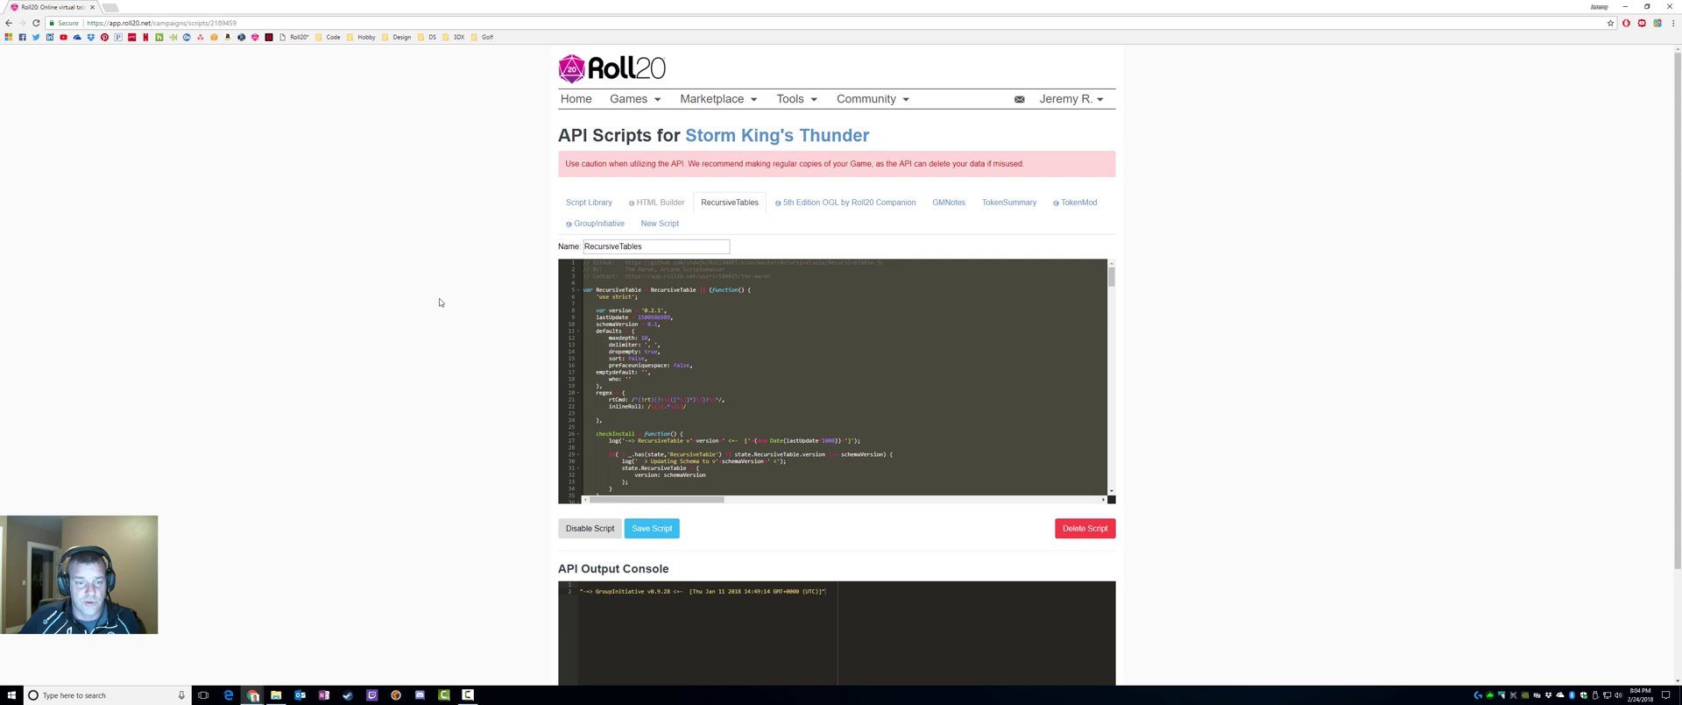
{"action": "left_click", "coordinate": [660, 226]}
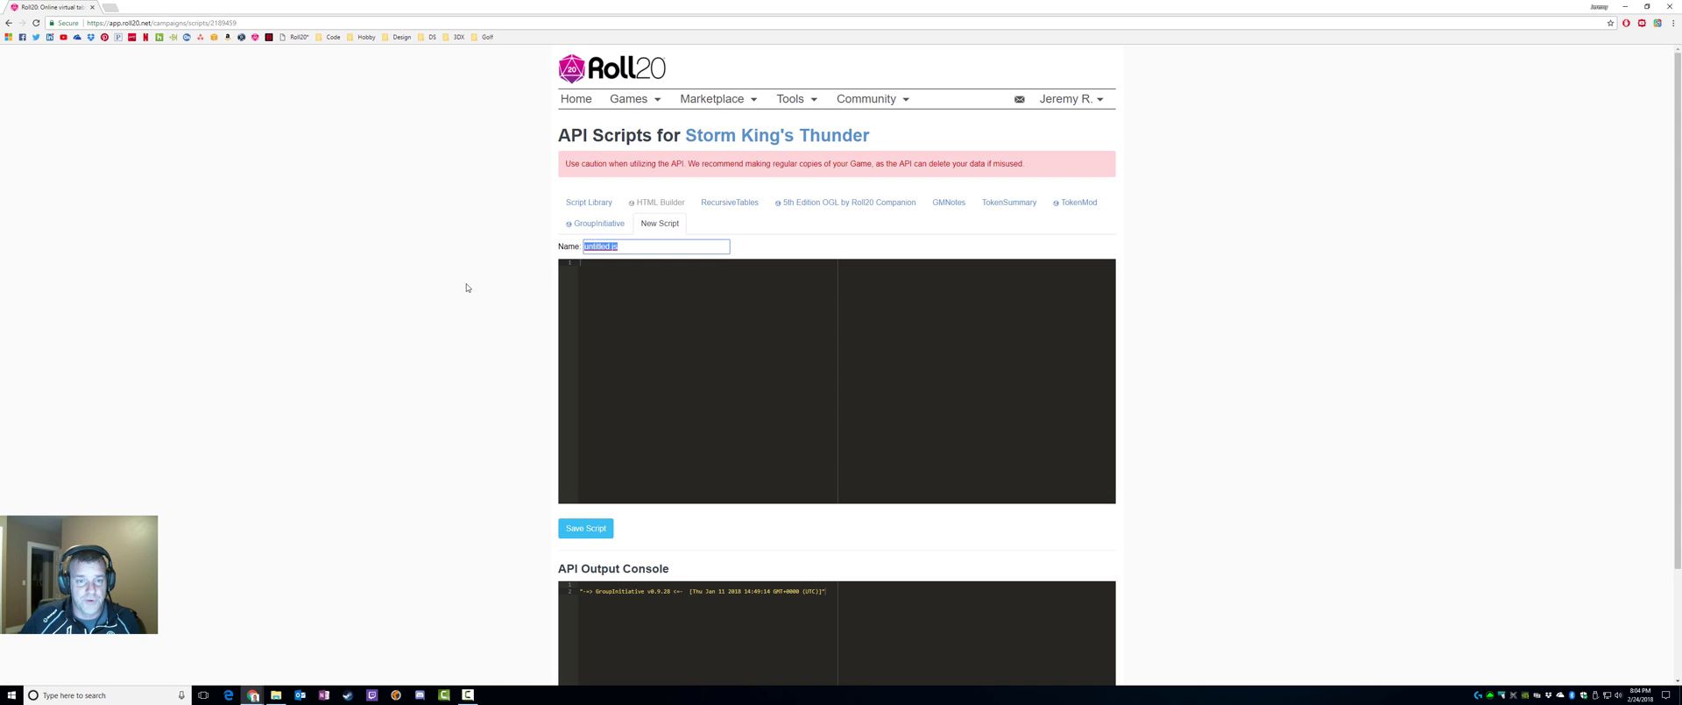
{"action": "left_click", "coordinate": [682, 327]}
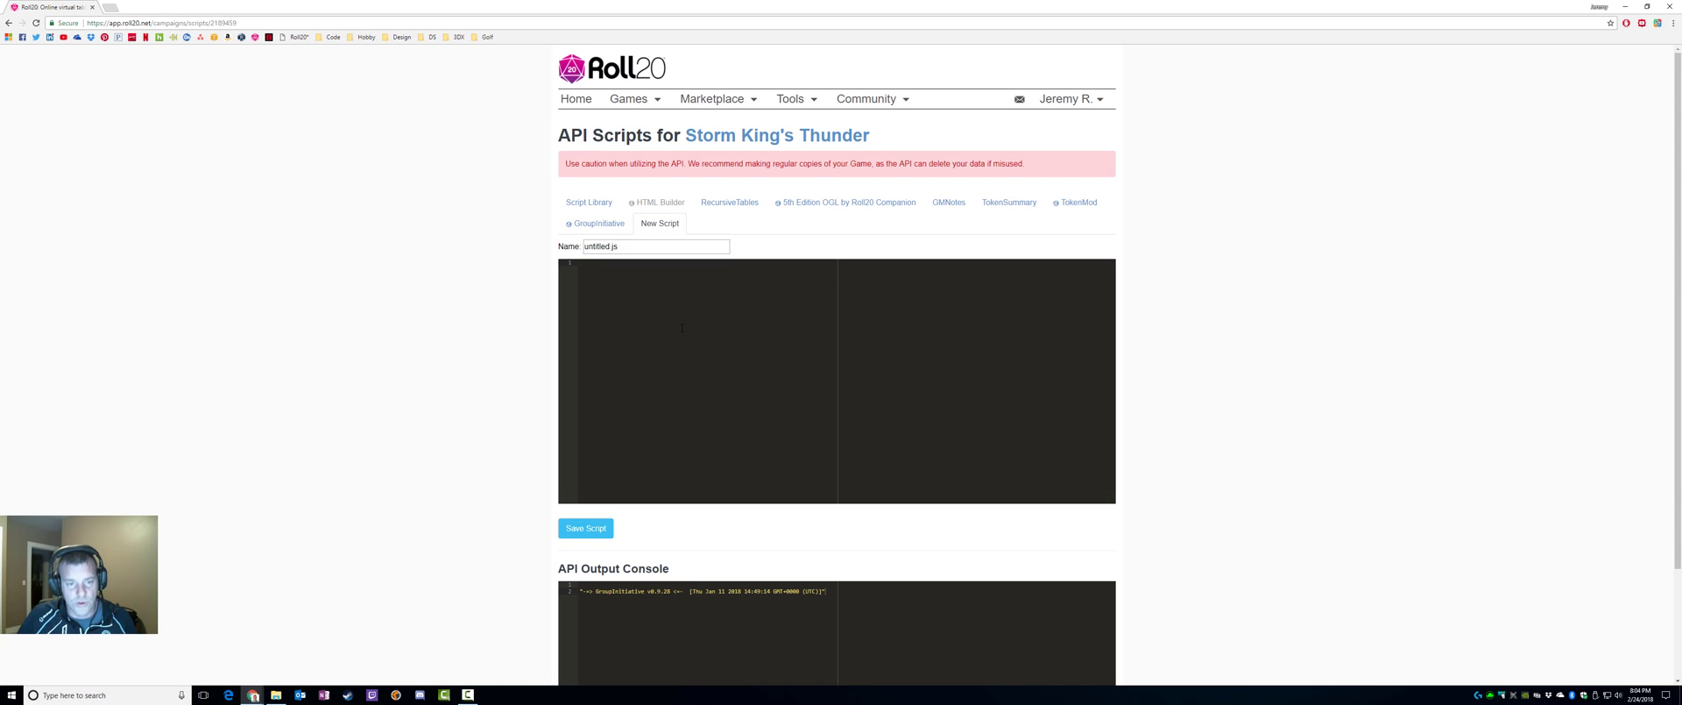
{"action": "key", "text": "ctrl+v"}
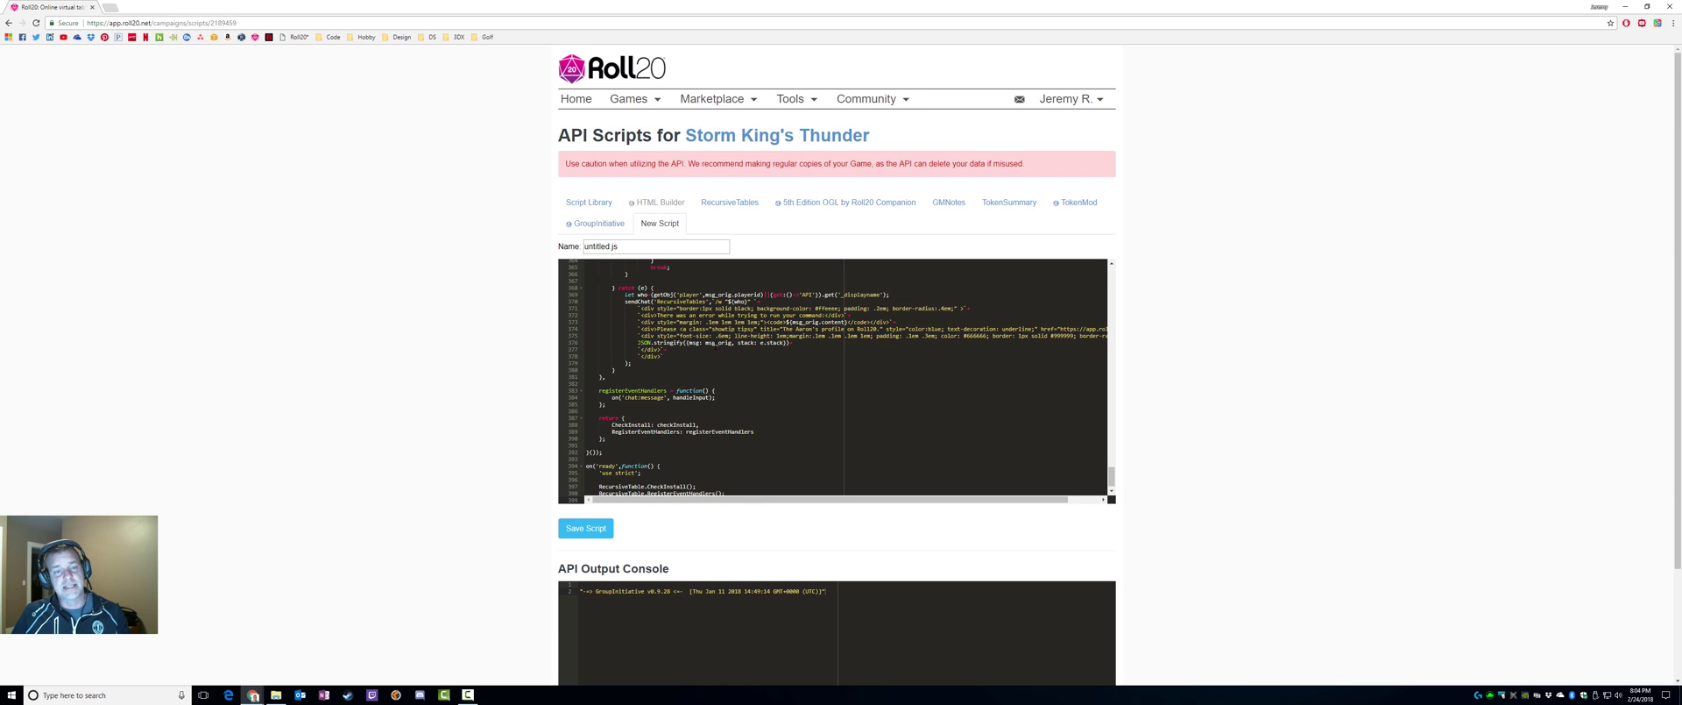
{"action": "scroll", "coordinate": [720, 366], "scroll_direction": "up", "scroll_amount": 5}
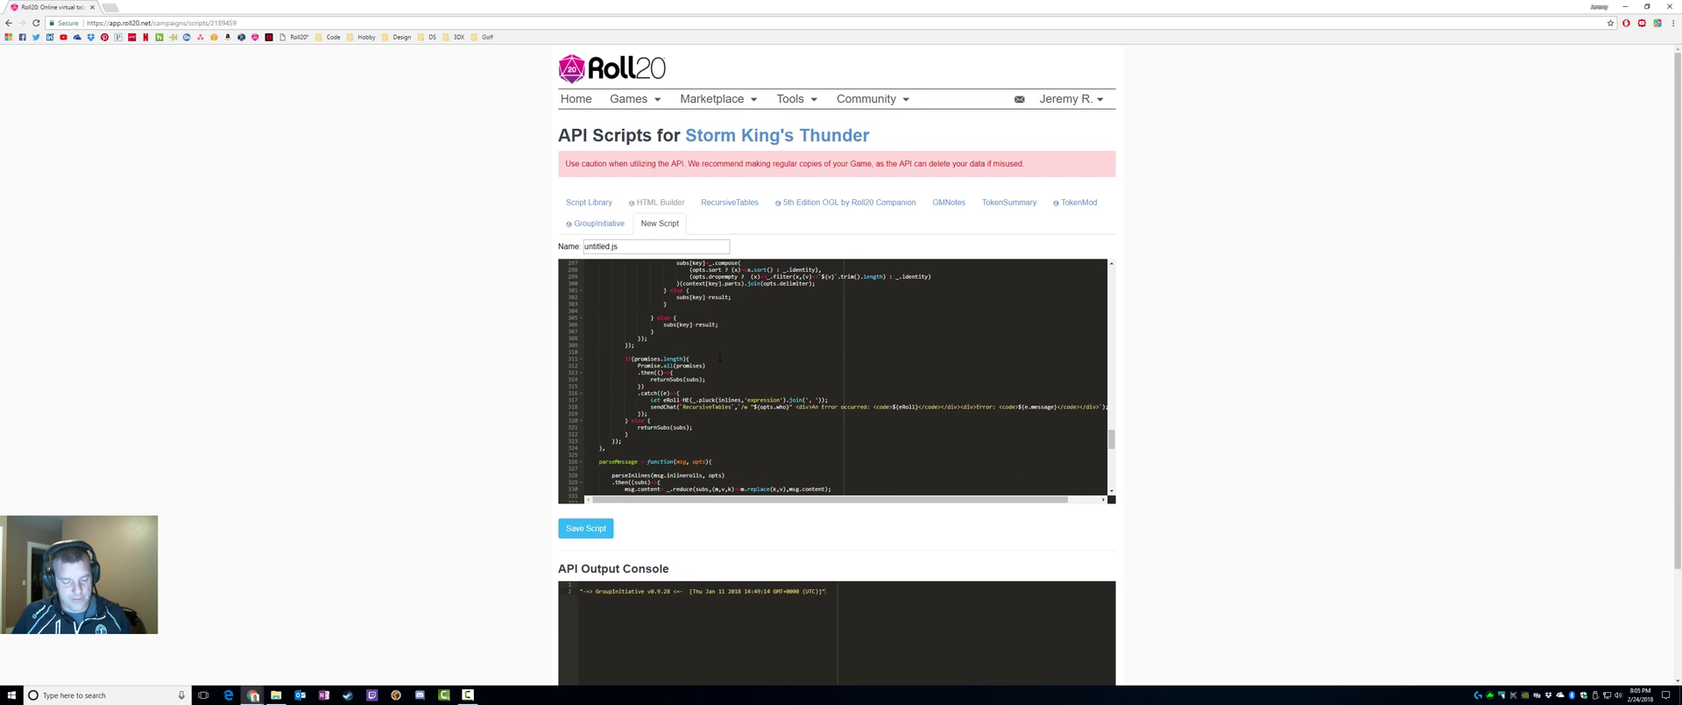
{"action": "key", "text": "ctrl+a"}
{"action": "key", "text": "Delete"}
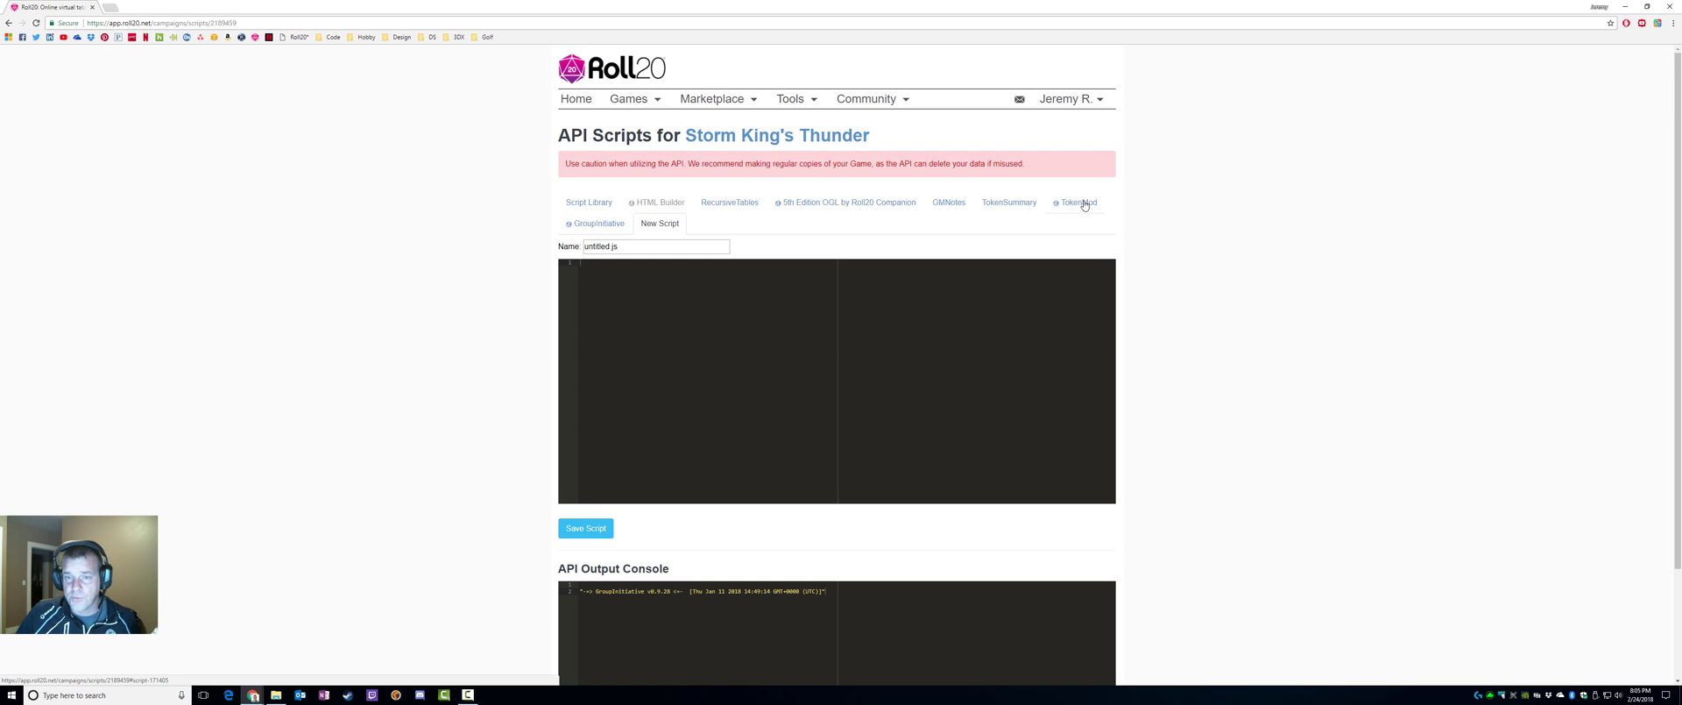
View the code of the TokenSummary and GMNotes scripts.
{"action": "left_click", "coordinate": [1016, 205]}
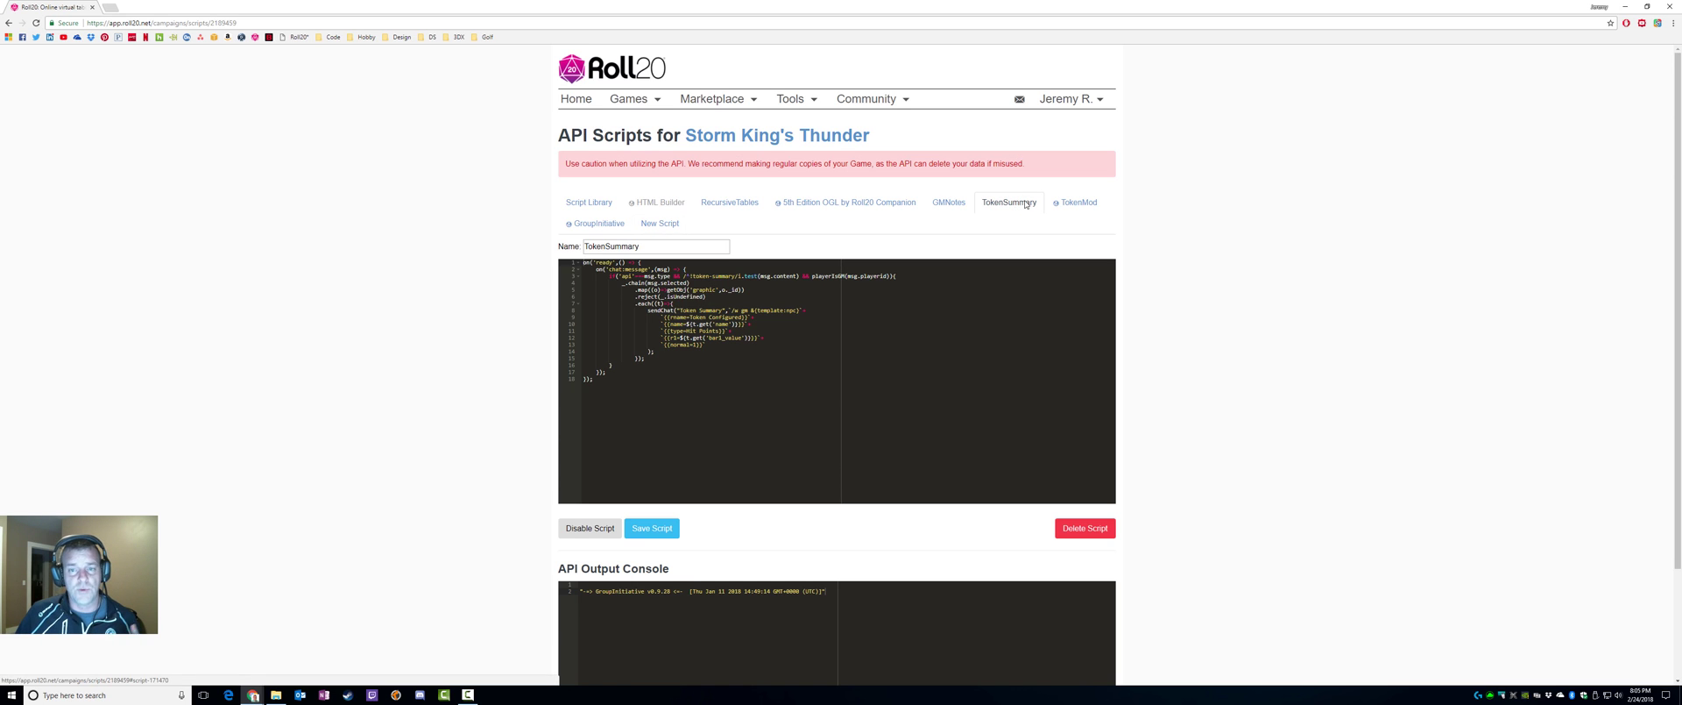
{"action": "left_click", "coordinate": [944, 209]}
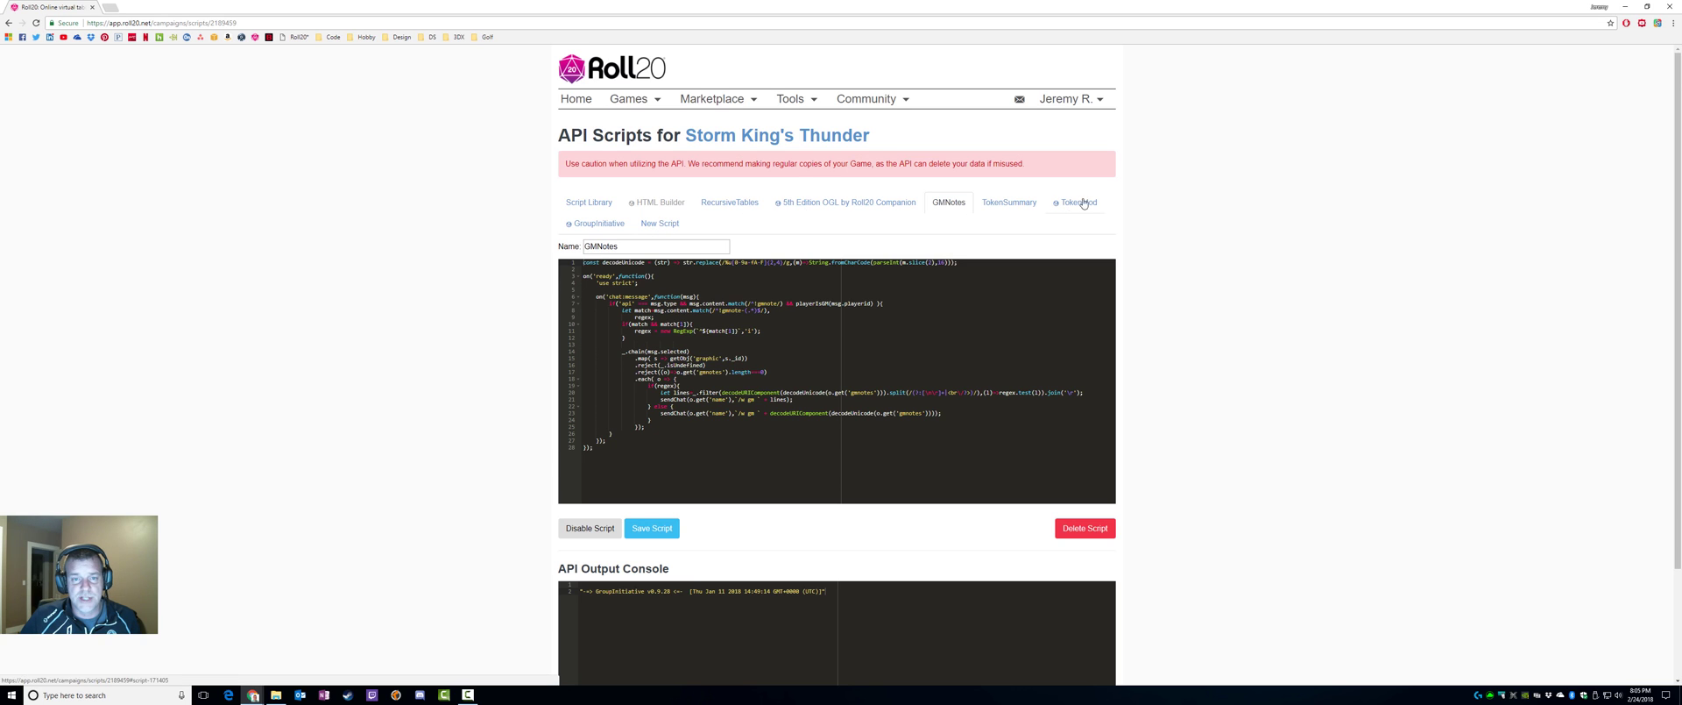
Disable the RecursiveTables script and relaunch the Storm King's Thunder game.
{"action": "left_click", "coordinate": [736, 203]}
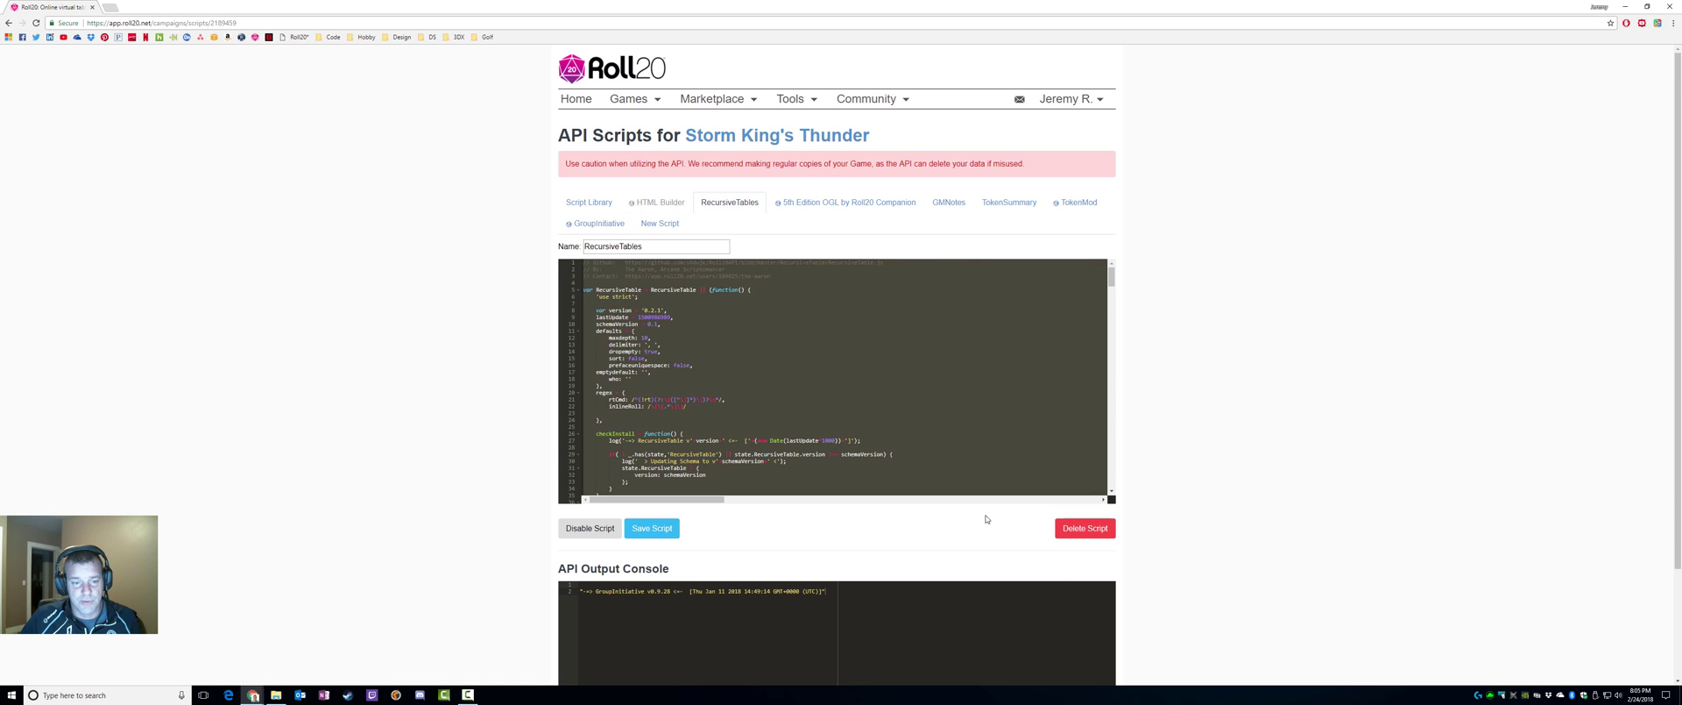
{"action": "left_click", "coordinate": [590, 528]}
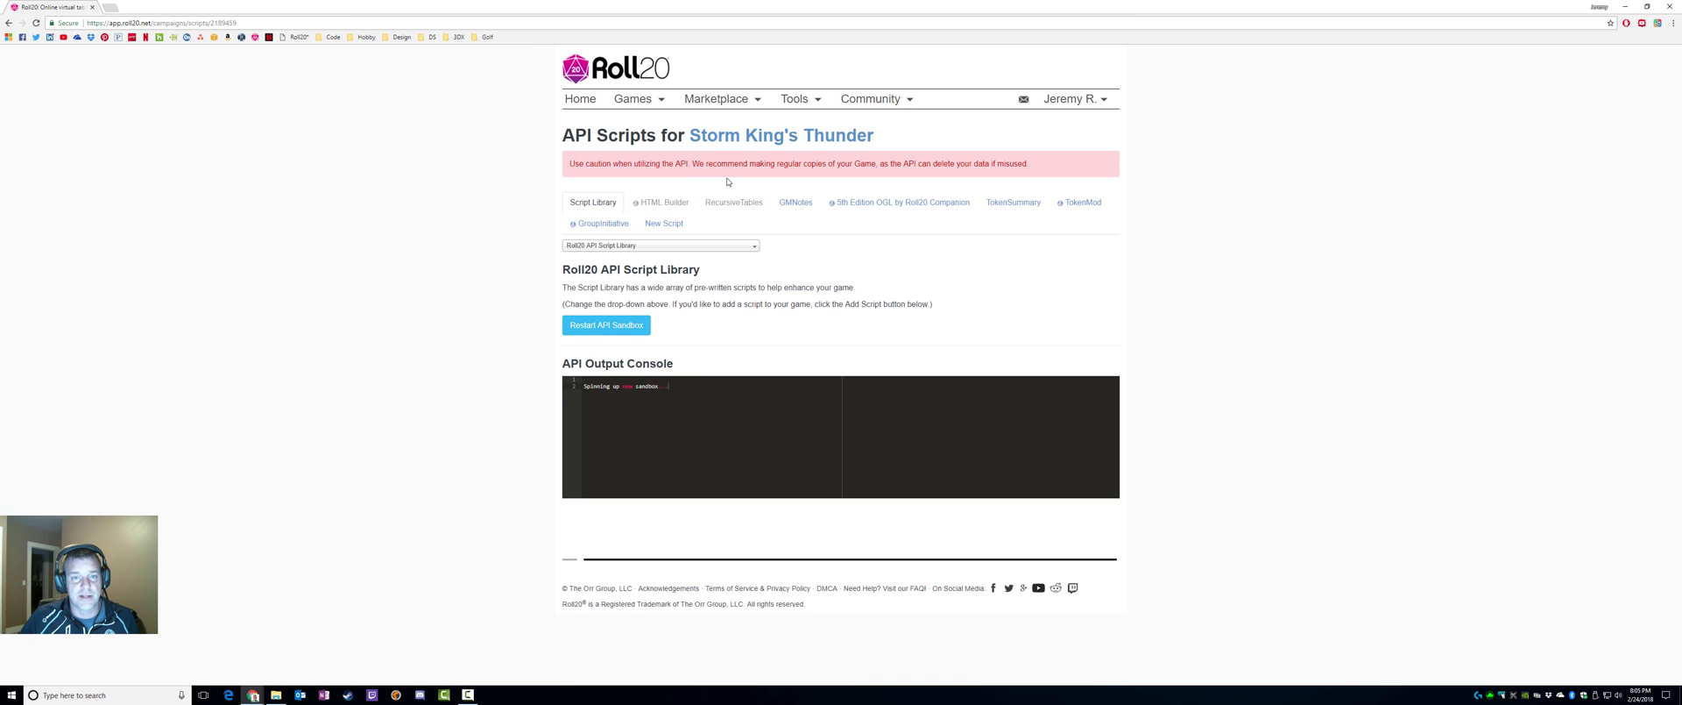
{"action": "left_click", "coordinate": [771, 138]}
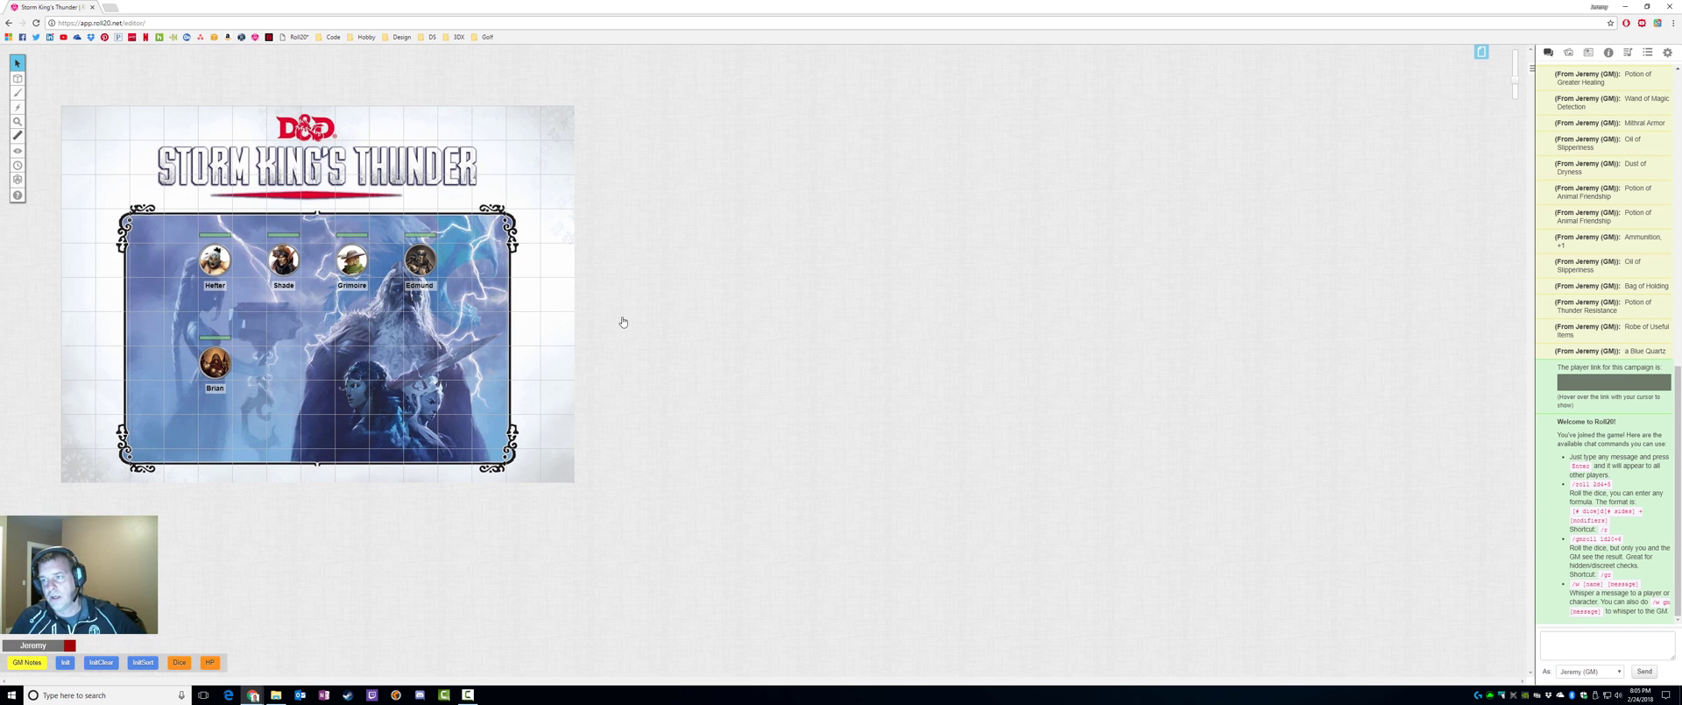
Expand the Treasure Tables folder in the journal and delete the My Gems handout.
{"action": "left_click", "coordinate": [1588, 52]}
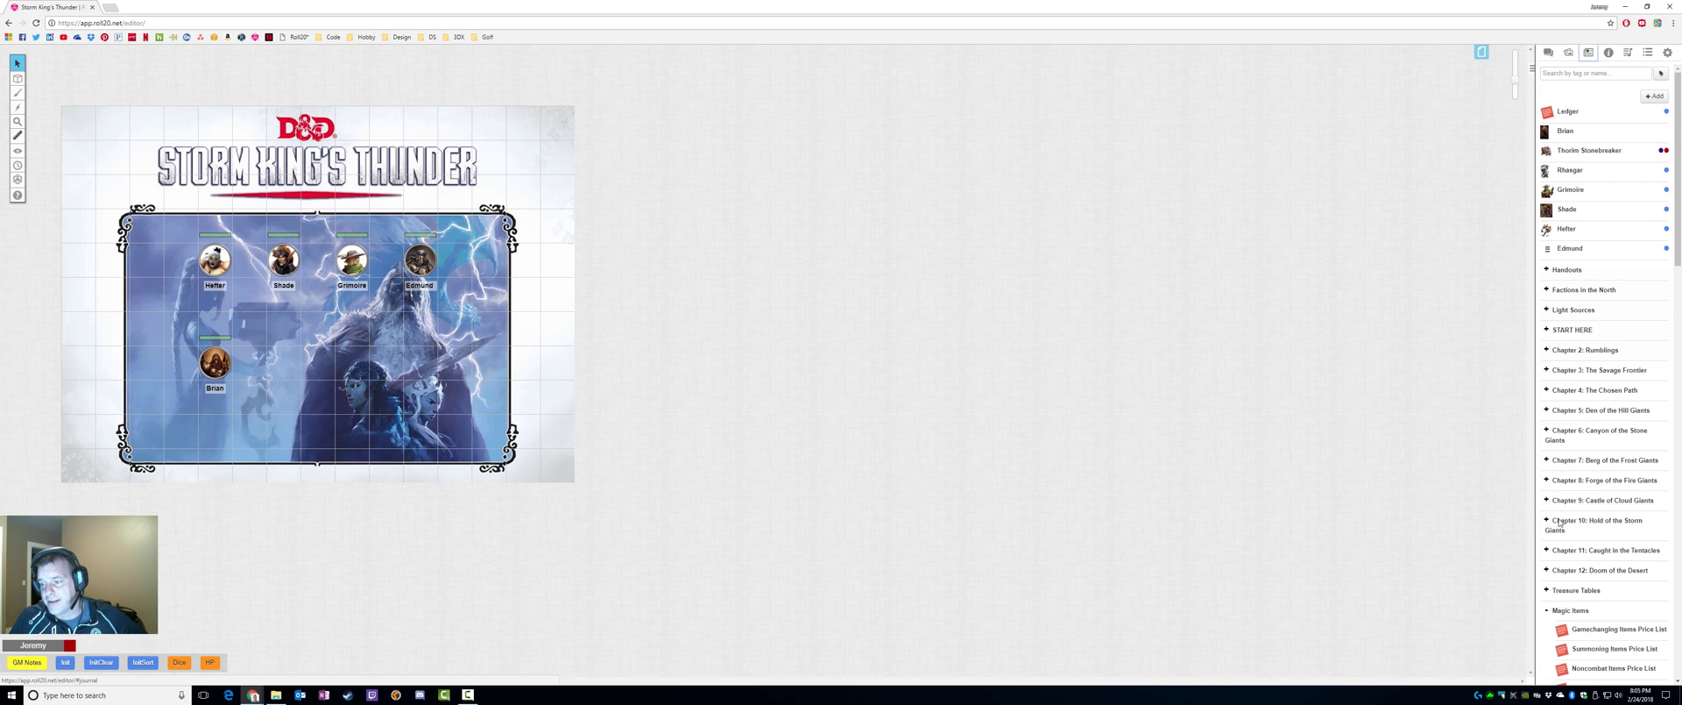
{"action": "scroll", "coordinate": [1602, 457], "scroll_direction": "down", "scroll_amount": 4}
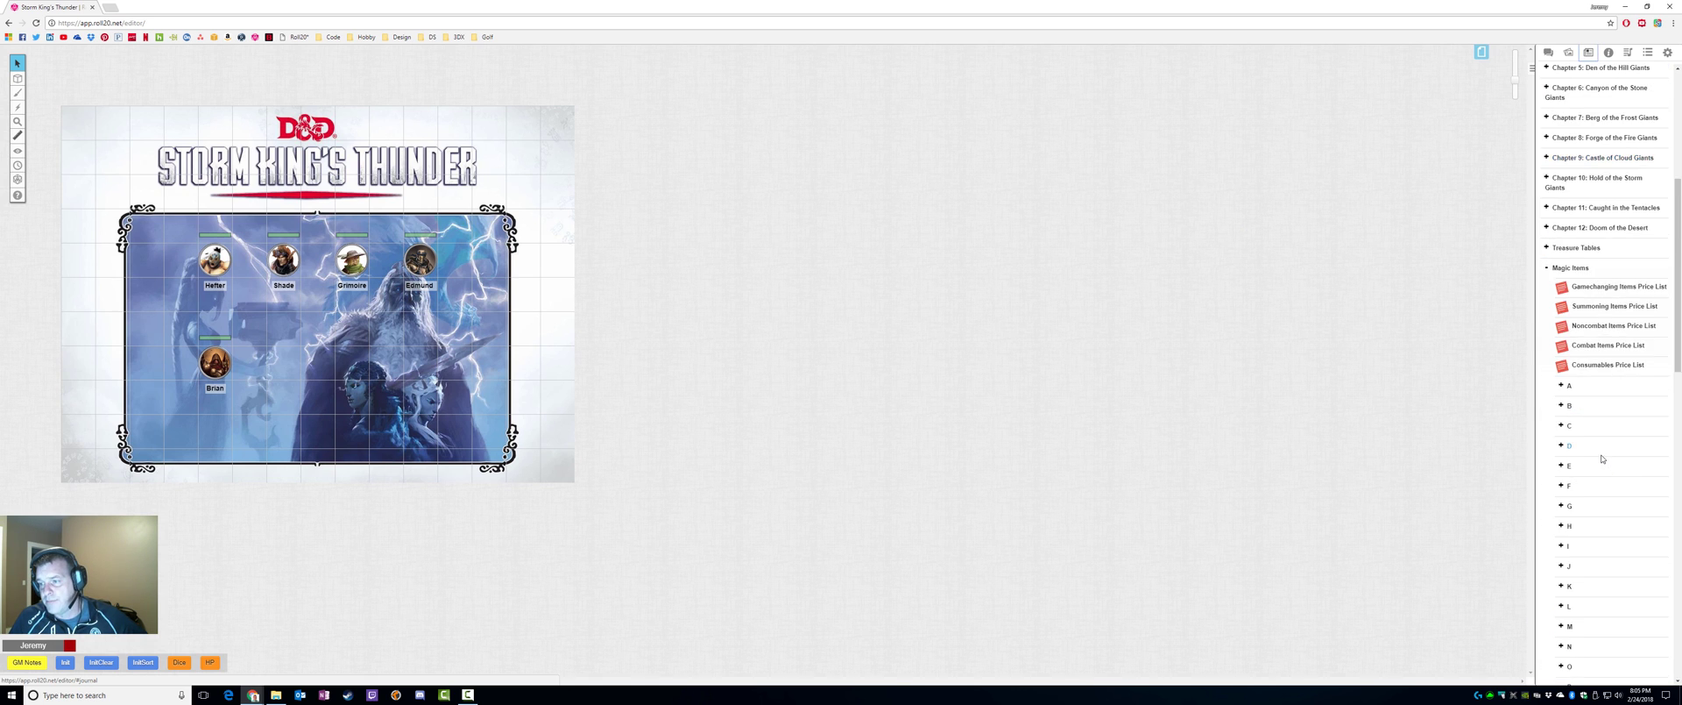
{"action": "scroll", "coordinate": [1601, 458], "scroll_direction": "down", "scroll_amount": 3}
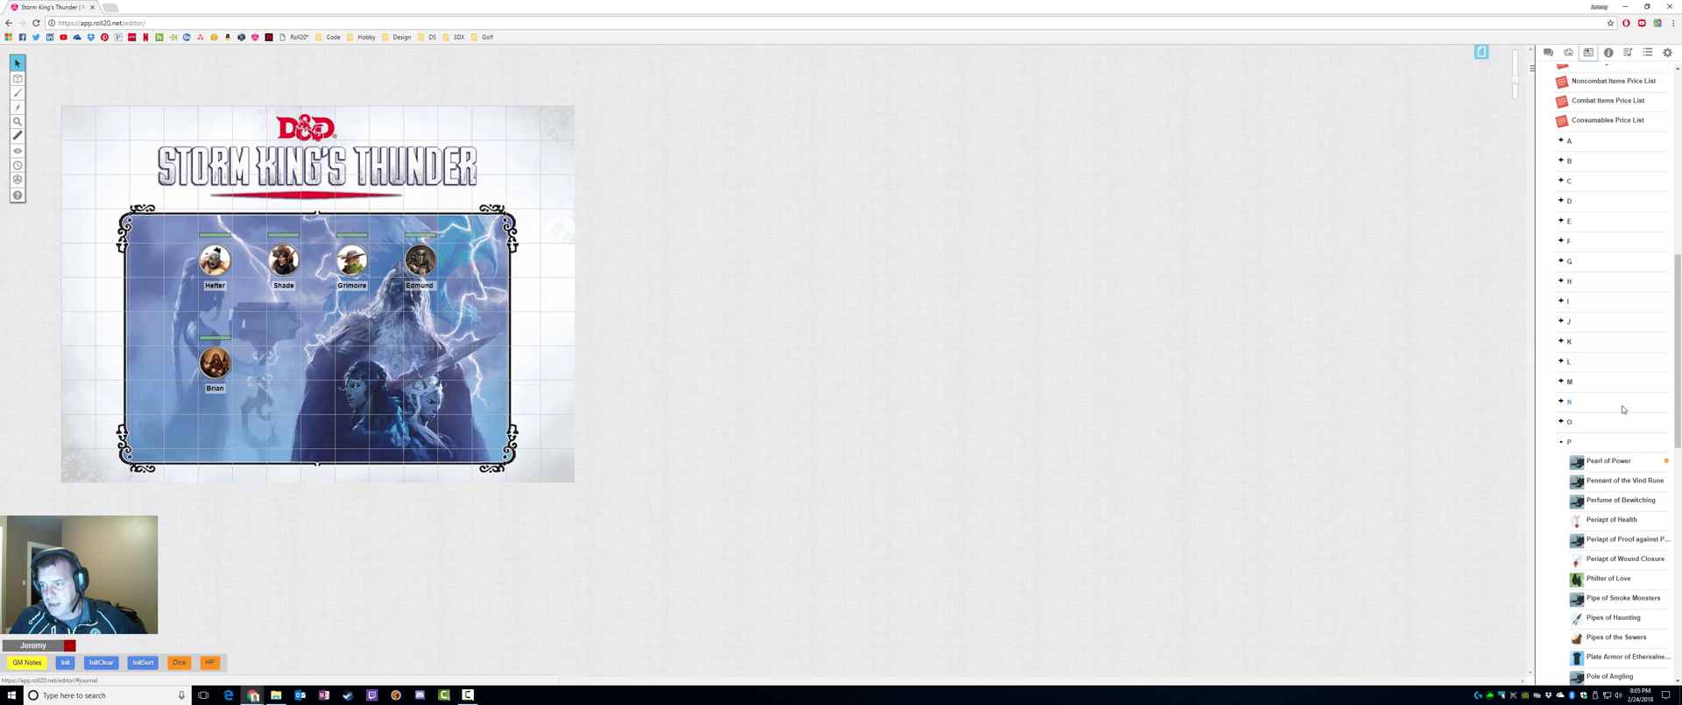
{"action": "scroll", "coordinate": [1668, 377], "scroll_direction": "up", "scroll_amount": 3}
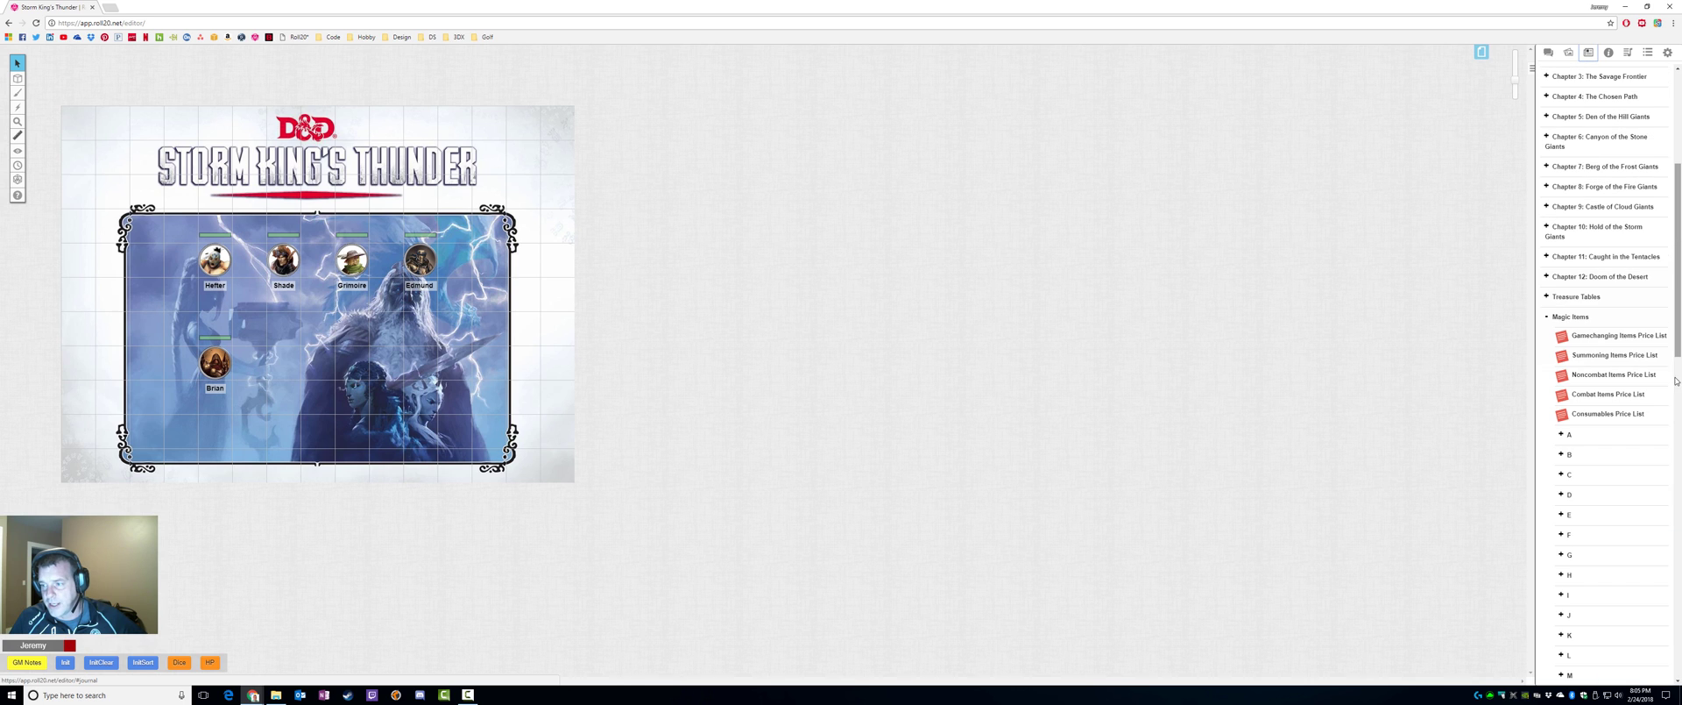
{"action": "left_click", "coordinate": [1545, 298]}
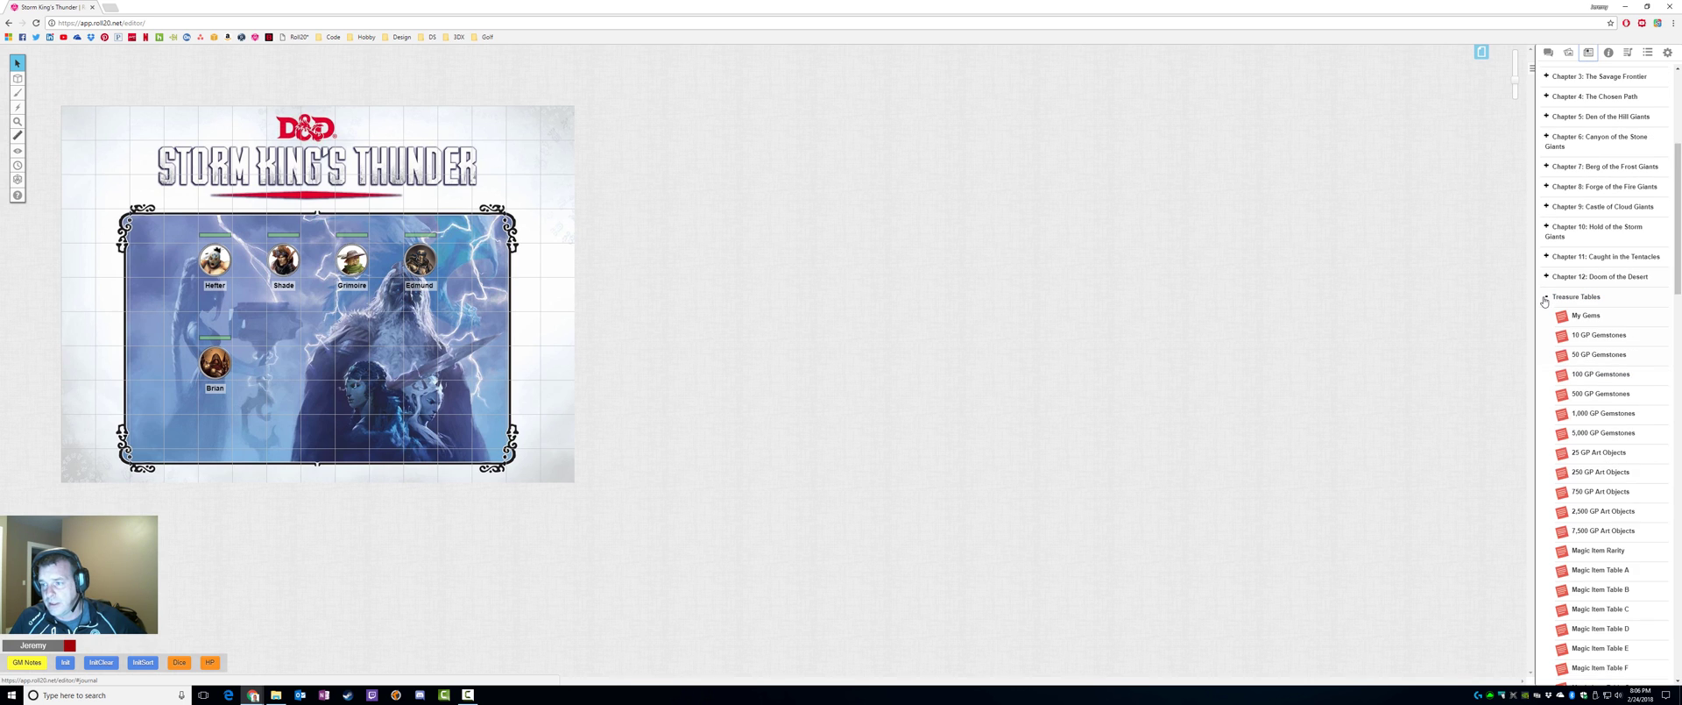
{"action": "right_click", "coordinate": [1594, 319]}
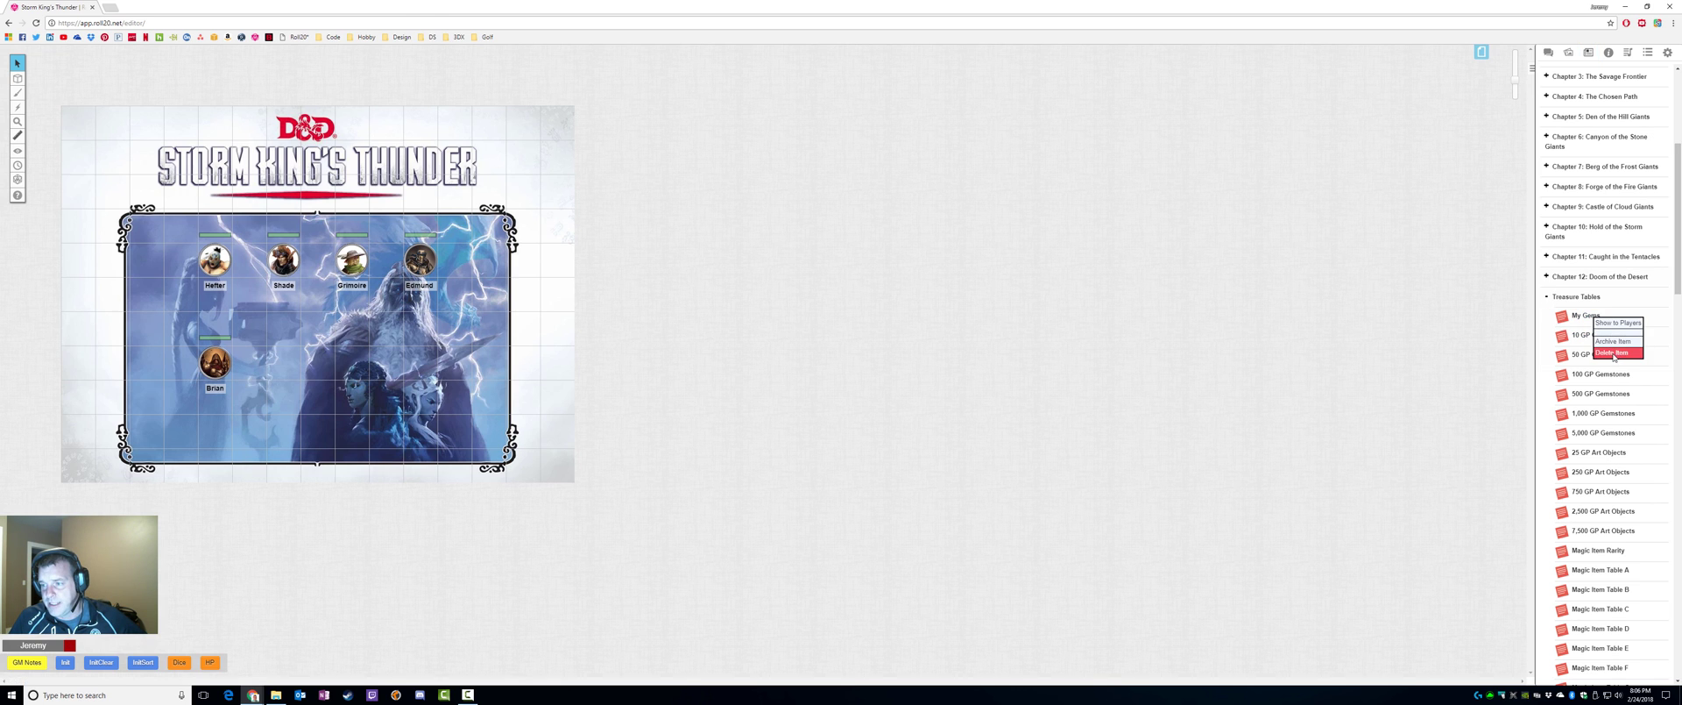
{"action": "left_click", "coordinate": [1614, 354]}
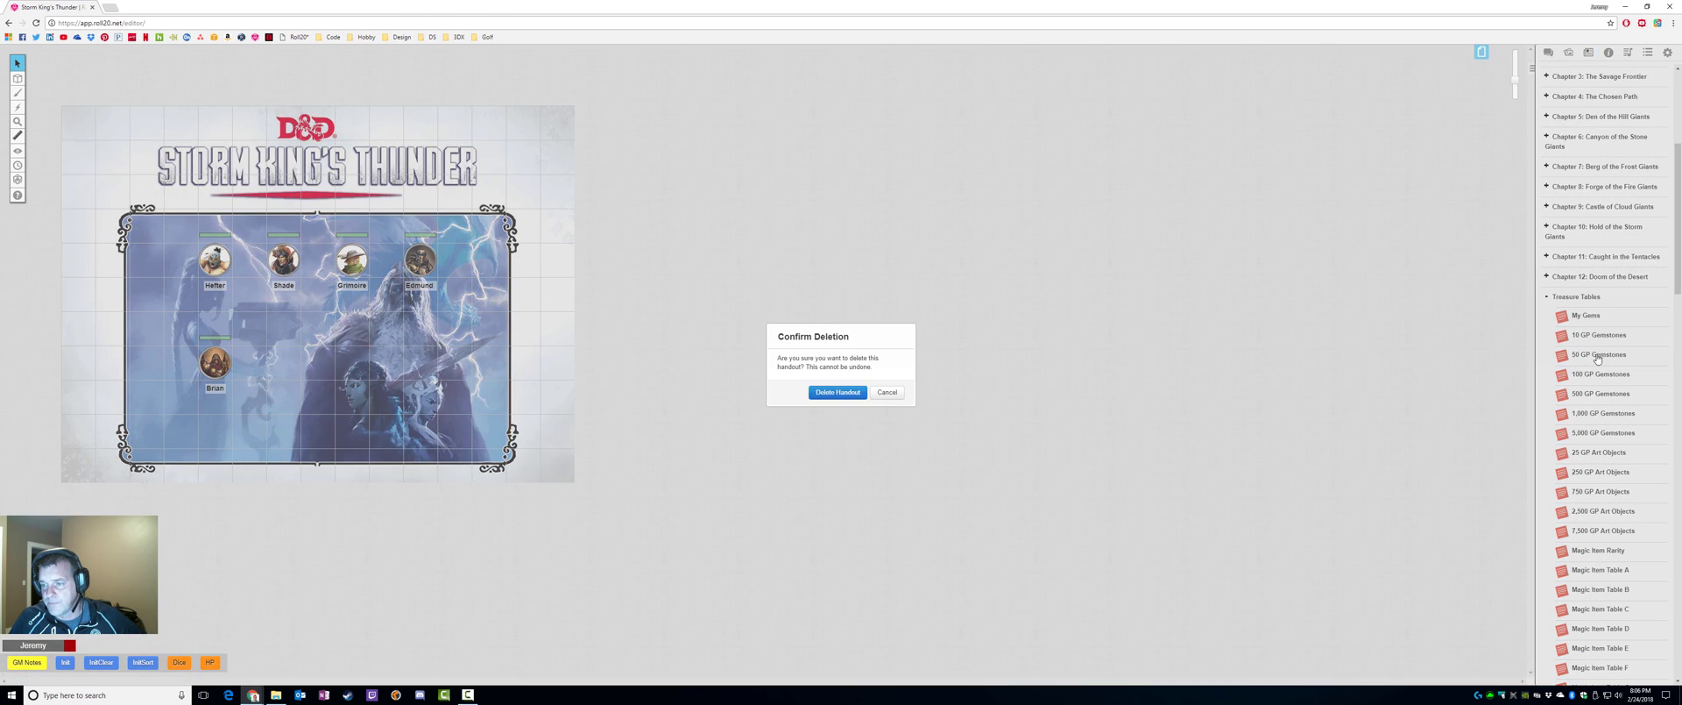
{"action": "left_click", "coordinate": [839, 392]}
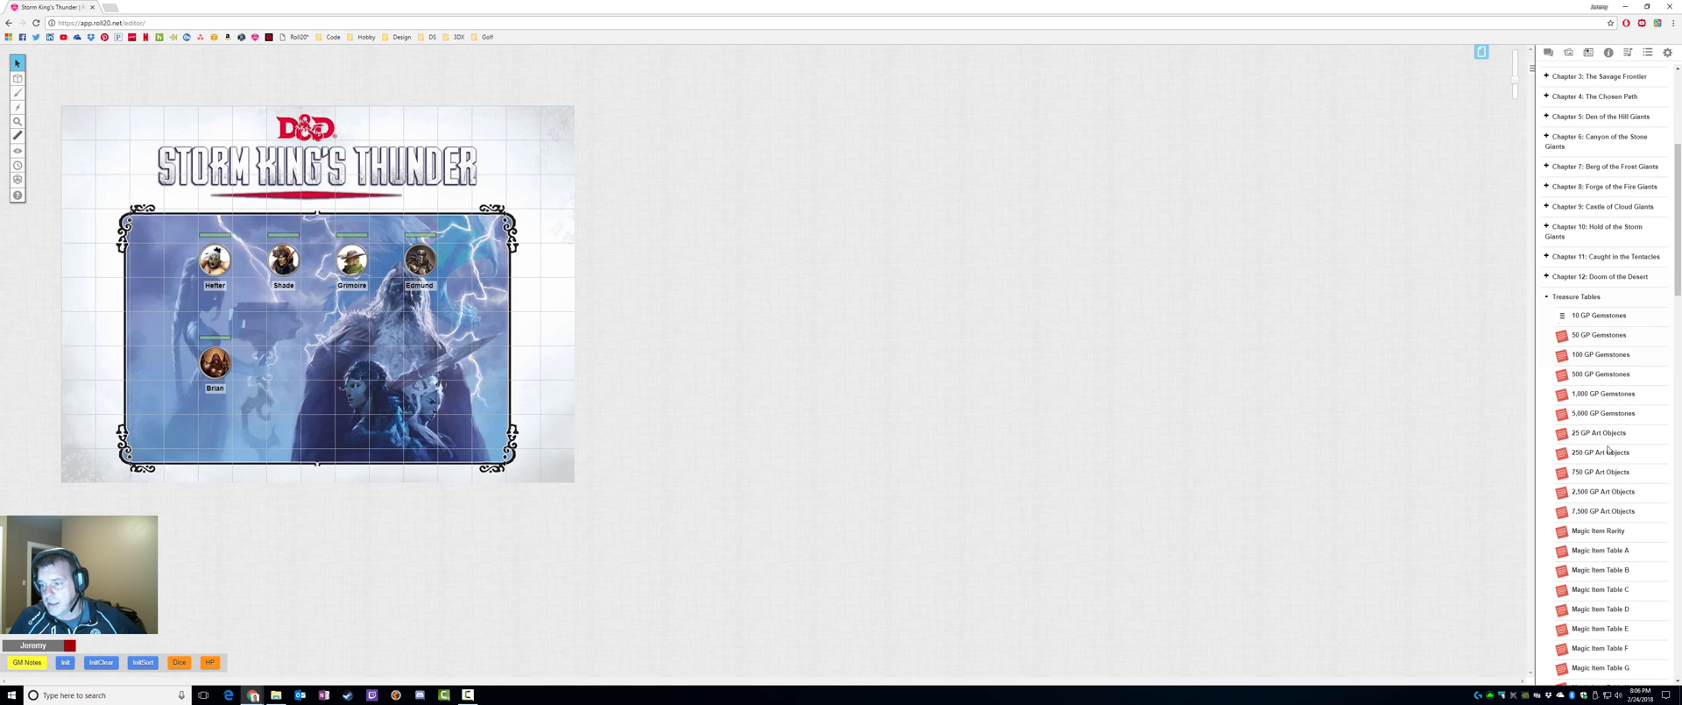
Open the Magic Item Table B handout, reposition and enlarge its window, and show the chat log.
{"action": "scroll", "coordinate": [1608, 448], "scroll_direction": "down", "scroll_amount": 5}
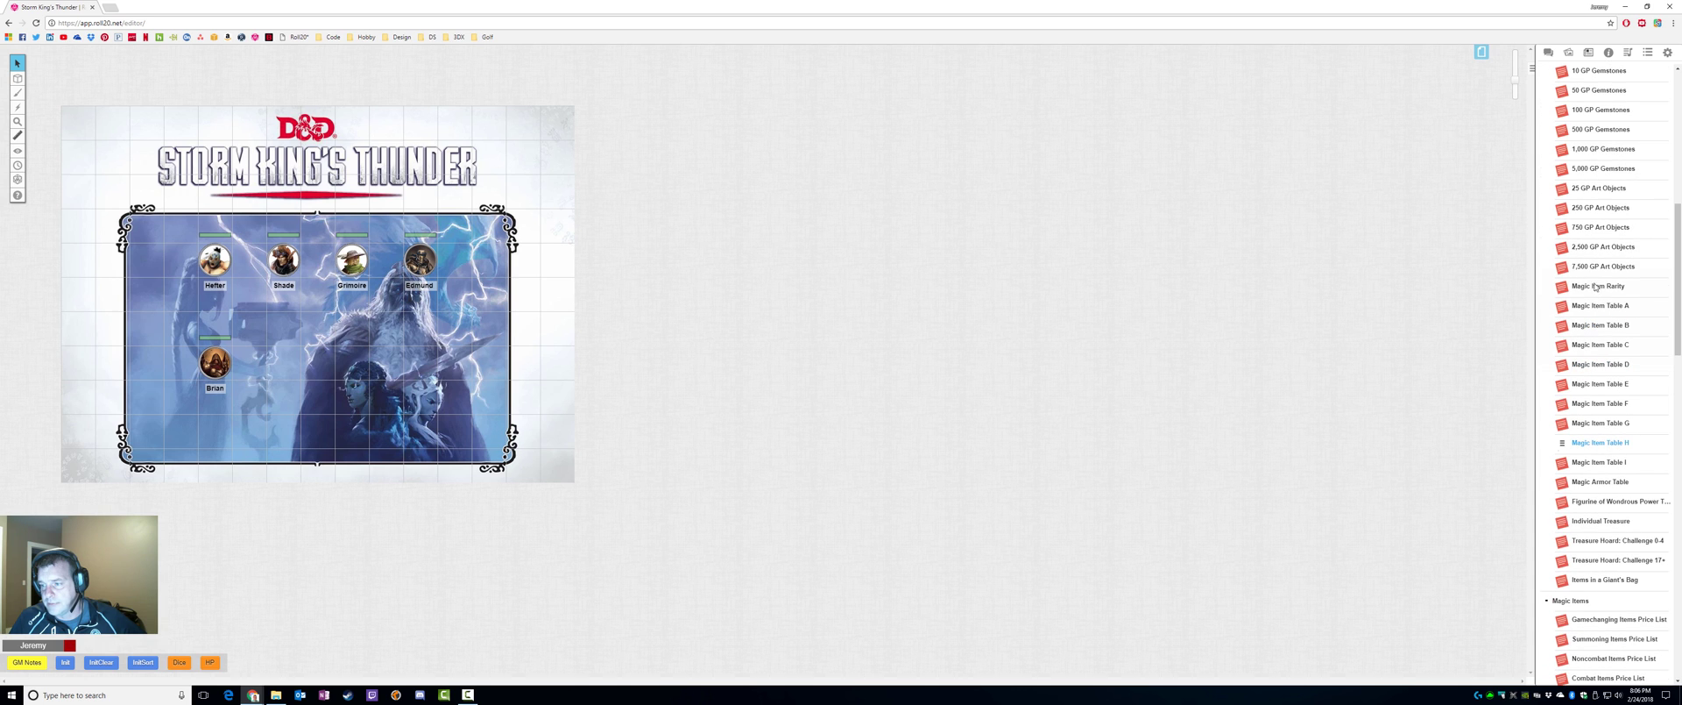
{"action": "left_click", "coordinate": [1608, 326]}
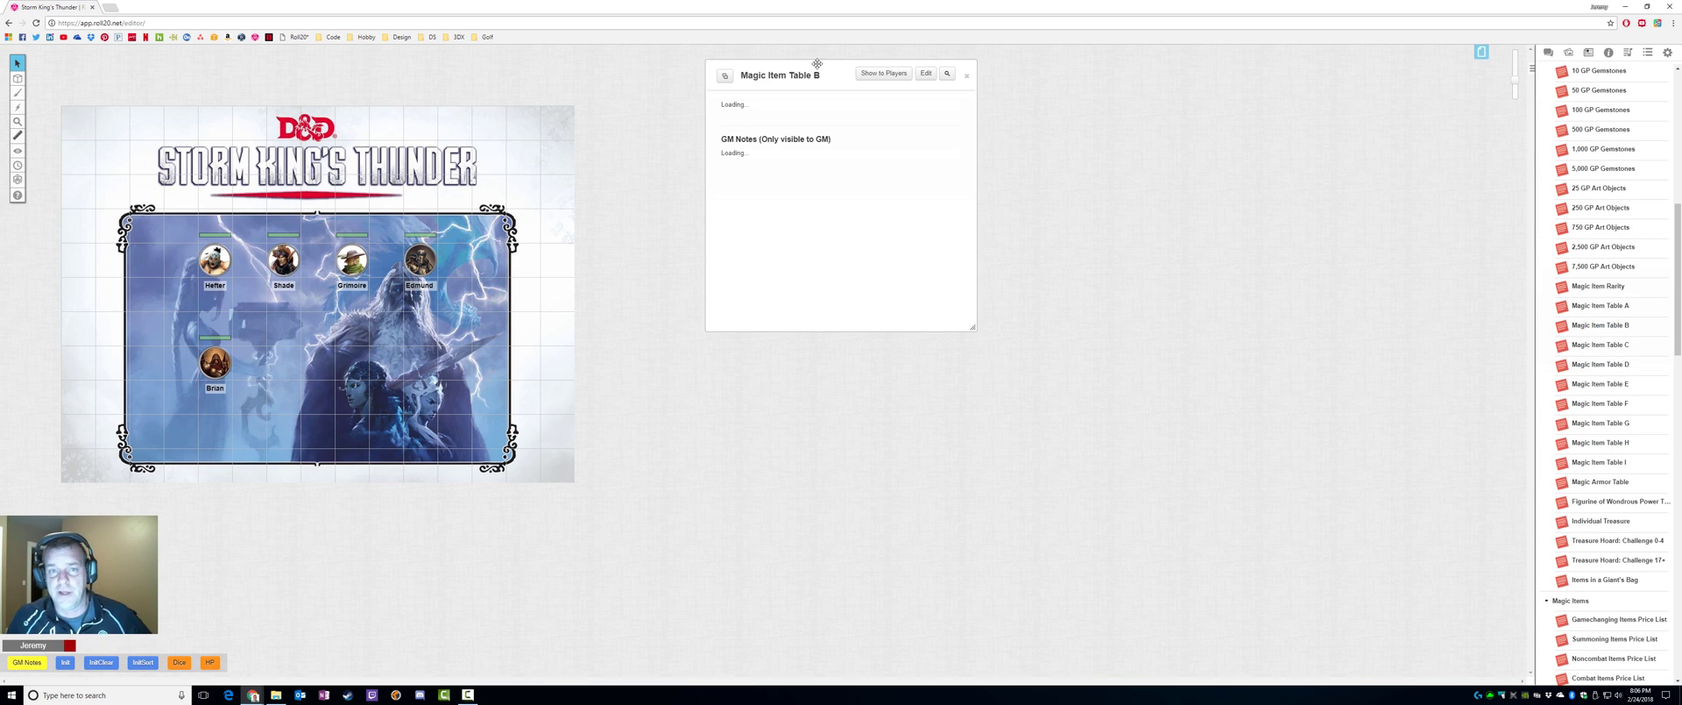
{"action": "left_click_drag", "start_coordinate": [817, 63], "coordinate": [807, 142]}
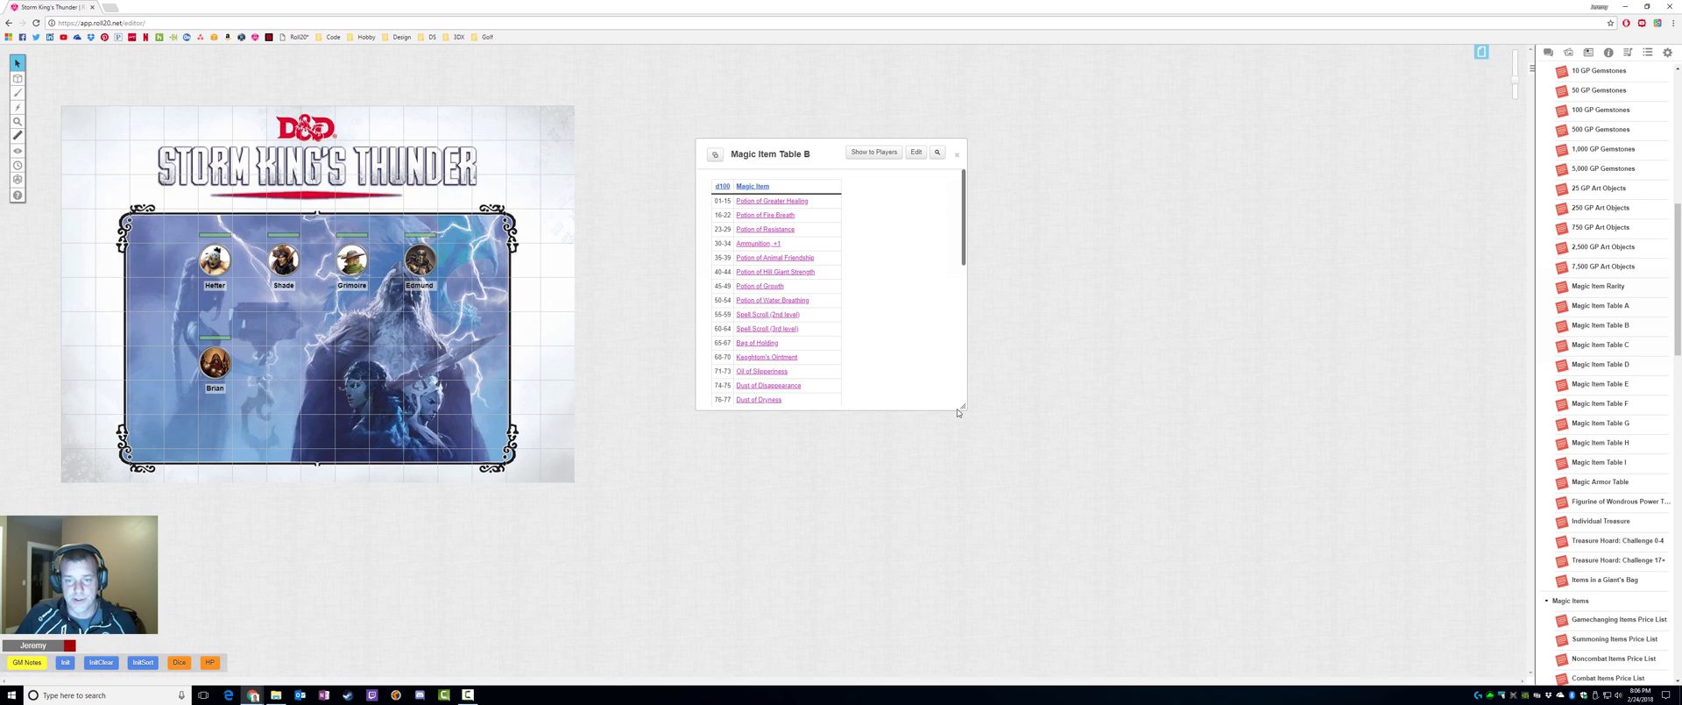
{"action": "left_click_drag", "start_coordinate": [961, 408], "coordinate": [1021, 578]}
{"action": "left_click", "coordinate": [1549, 52]}
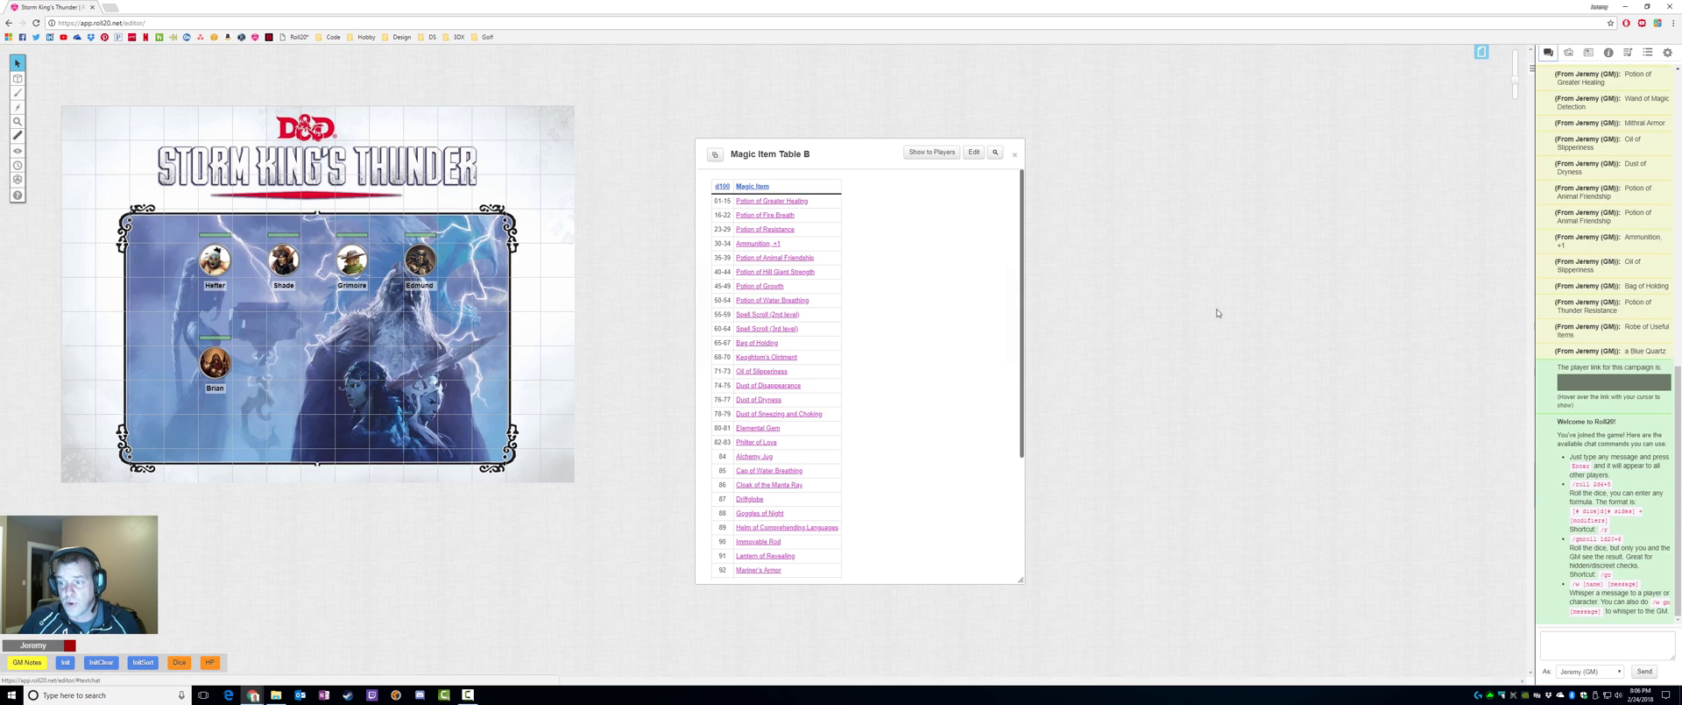
Clear the current chat log and return to the chat.
{"action": "left_click", "coordinate": [1667, 52]}
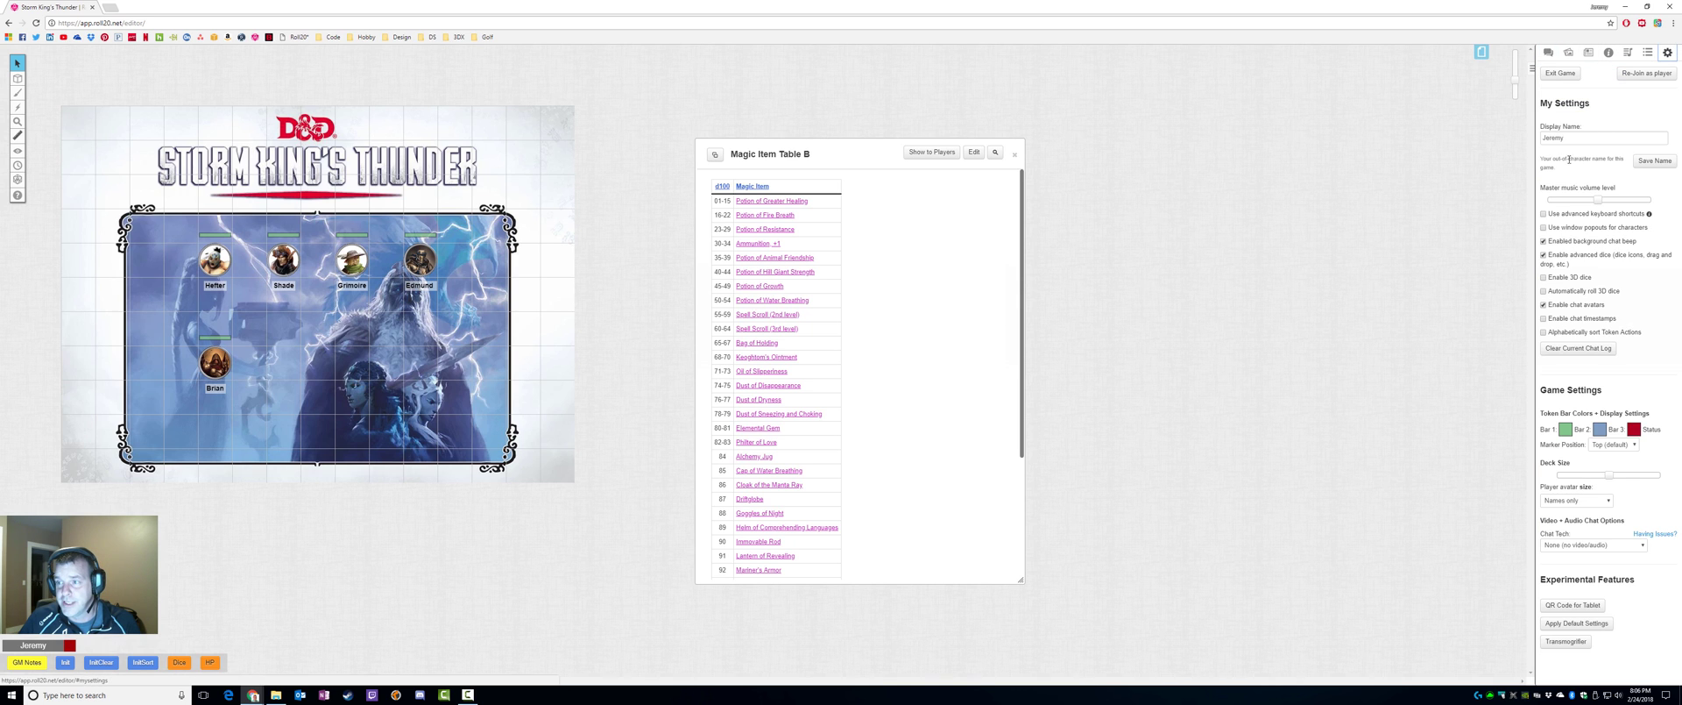
{"action": "left_click", "coordinate": [1579, 348]}
{"action": "left_click", "coordinate": [1544, 54]}
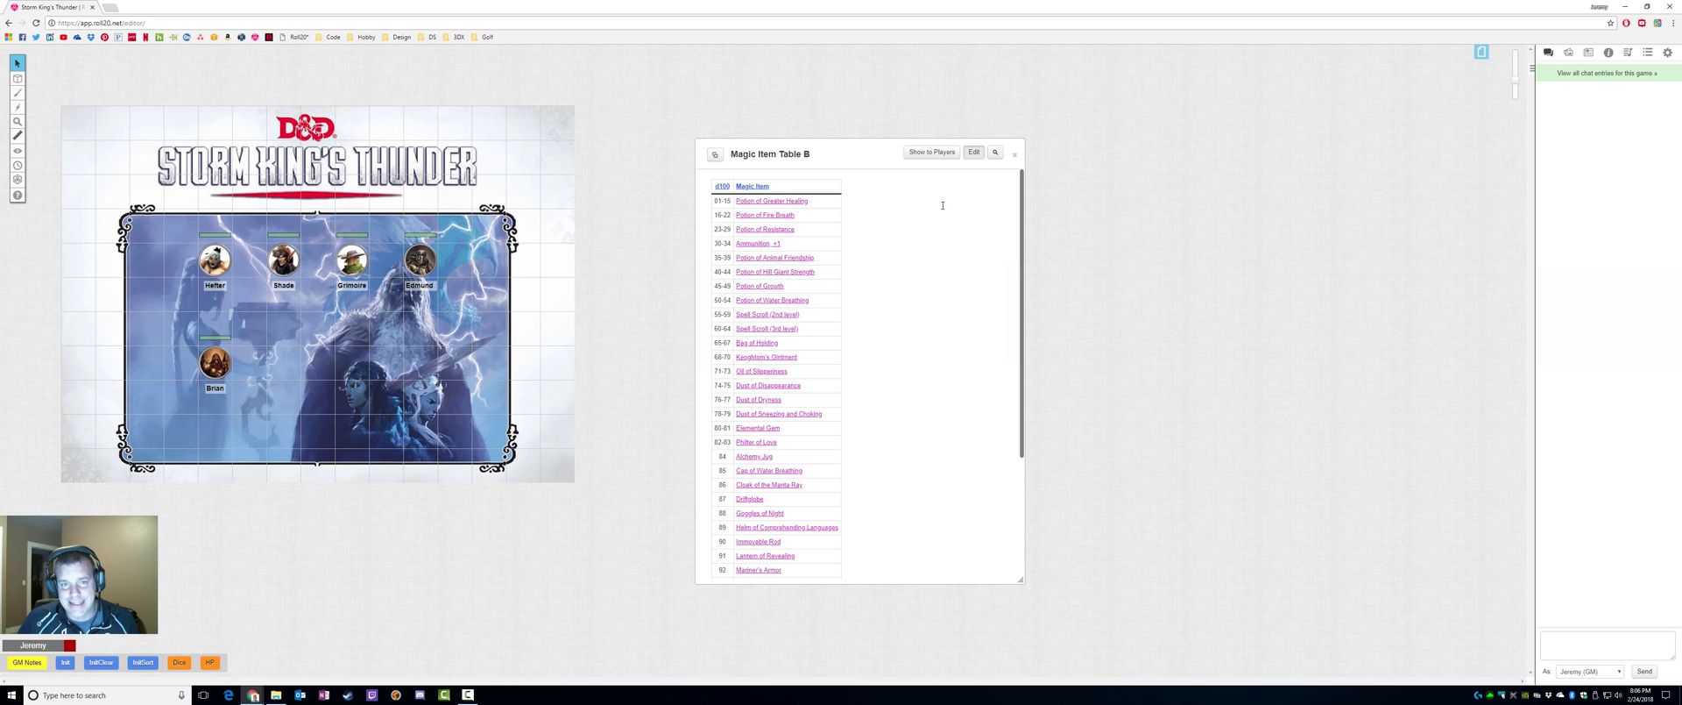
Edit the Magic Item Table B handout and add the text "- Magic Item" after the existing Magic Item link in the header row.
{"action": "left_click", "coordinate": [973, 152]}
{"action": "left_click", "coordinate": [811, 360]}
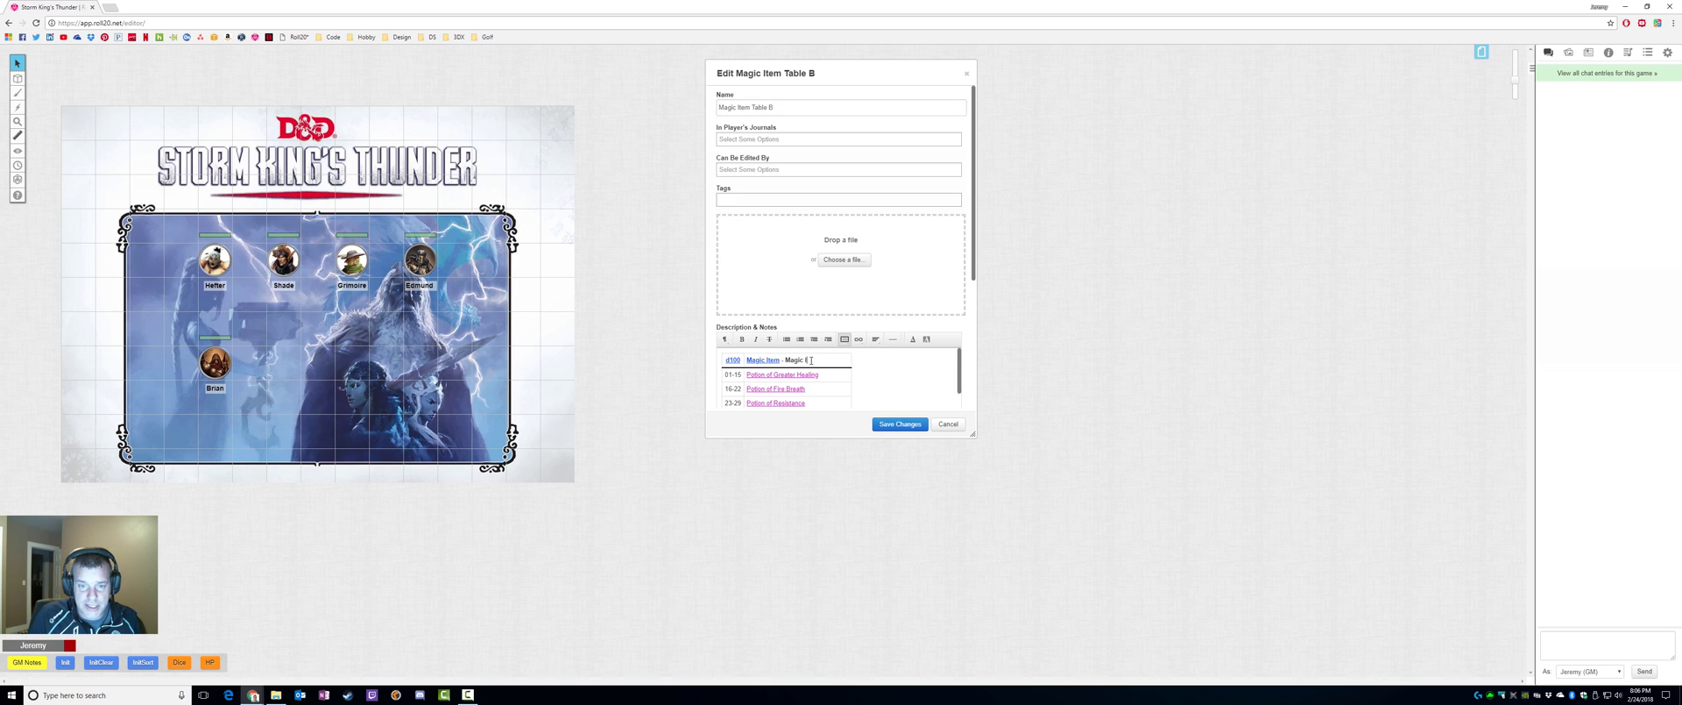
{"action": "mouse_move", "coordinate": [818, 360]}
{"action": "left_mouse_down"}
{"action": "mouse_move", "coordinate": [765, 360]}
{"action": "mouse_move", "coordinate": [806, 360]}
{"action": "mouse_move", "coordinate": [785, 360]}
{"action": "left_mouse_up"}
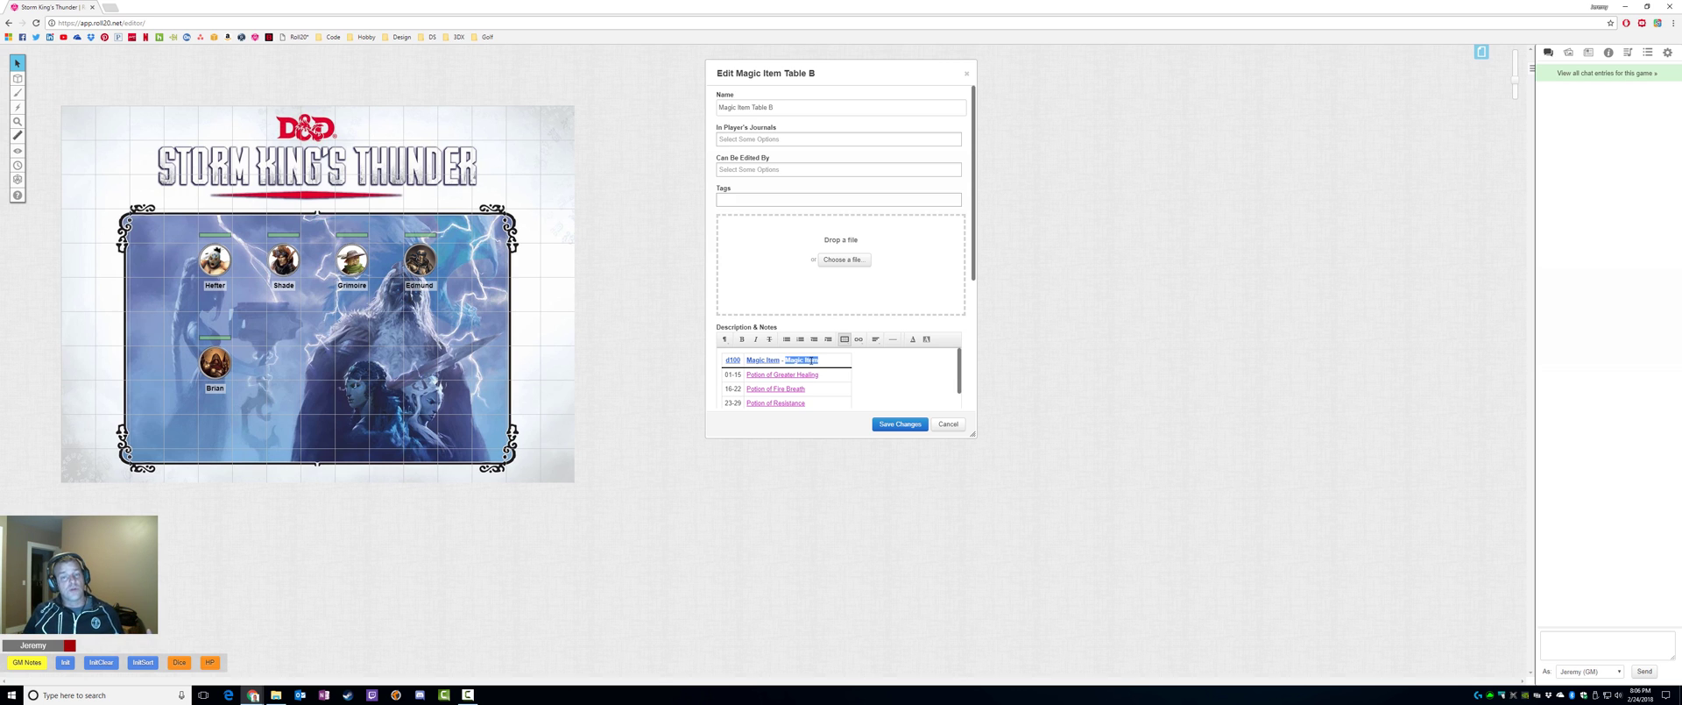
Link the added Magic Item text to "!&#13;/w gm [[1t[Magic-Item-Table-B]]]" and save the handout.
{"action": "left_click", "coordinate": [859, 339]}
{"action": "left_click", "coordinate": [872, 351]}
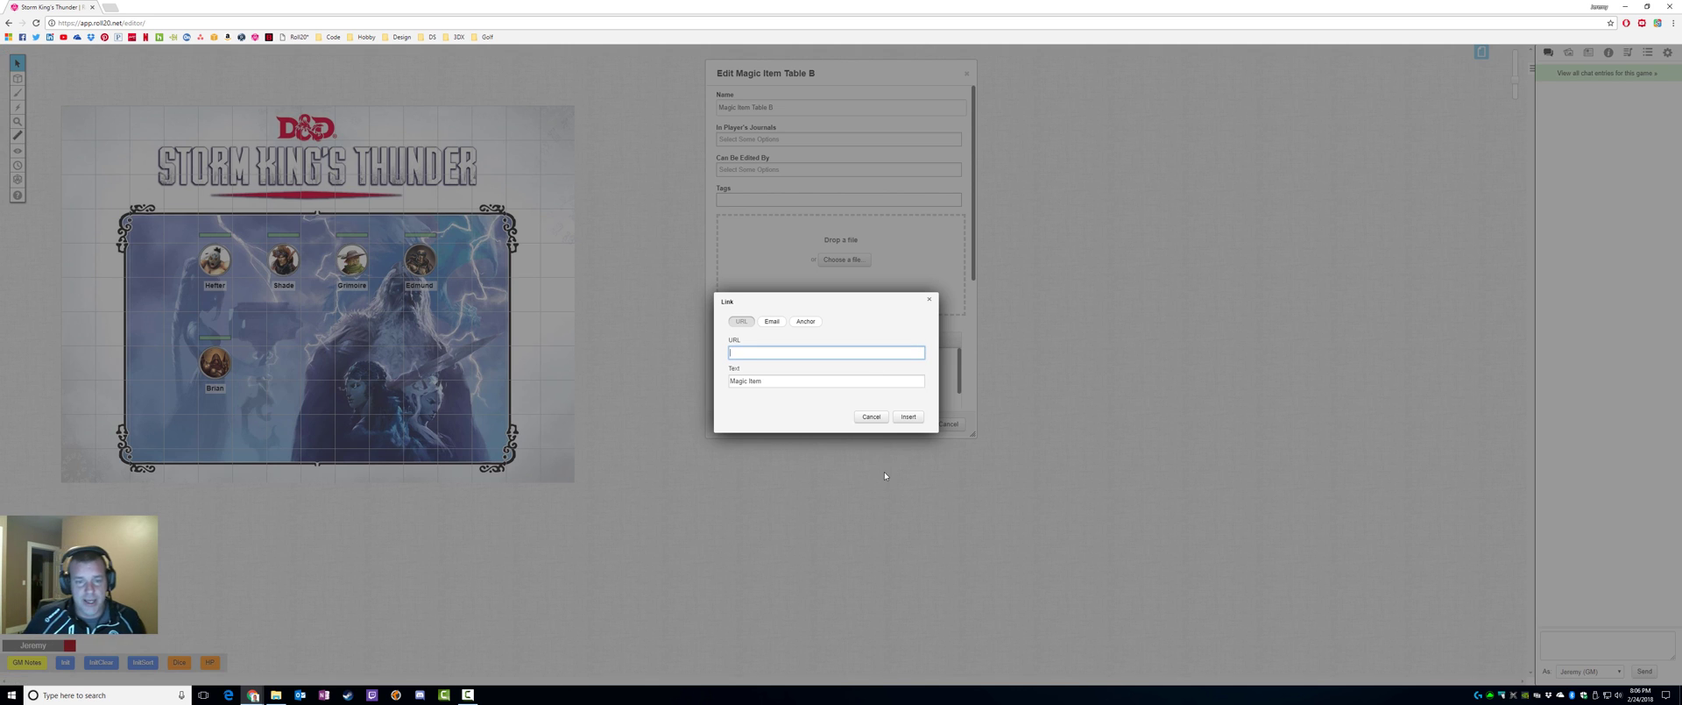
{"action": "type", "text": "!&#13"}
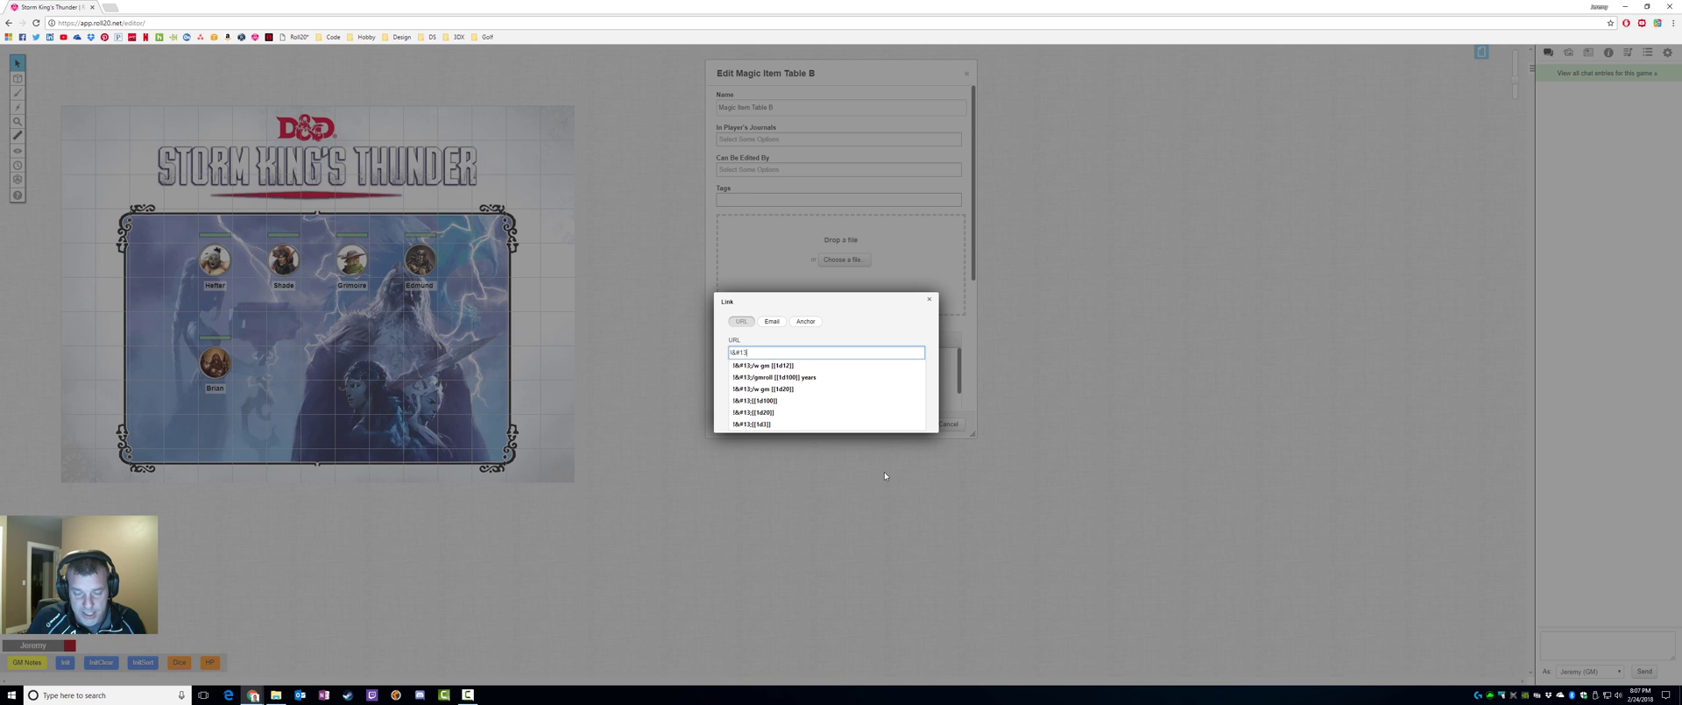
{"action": "type", "text": ";/w"}
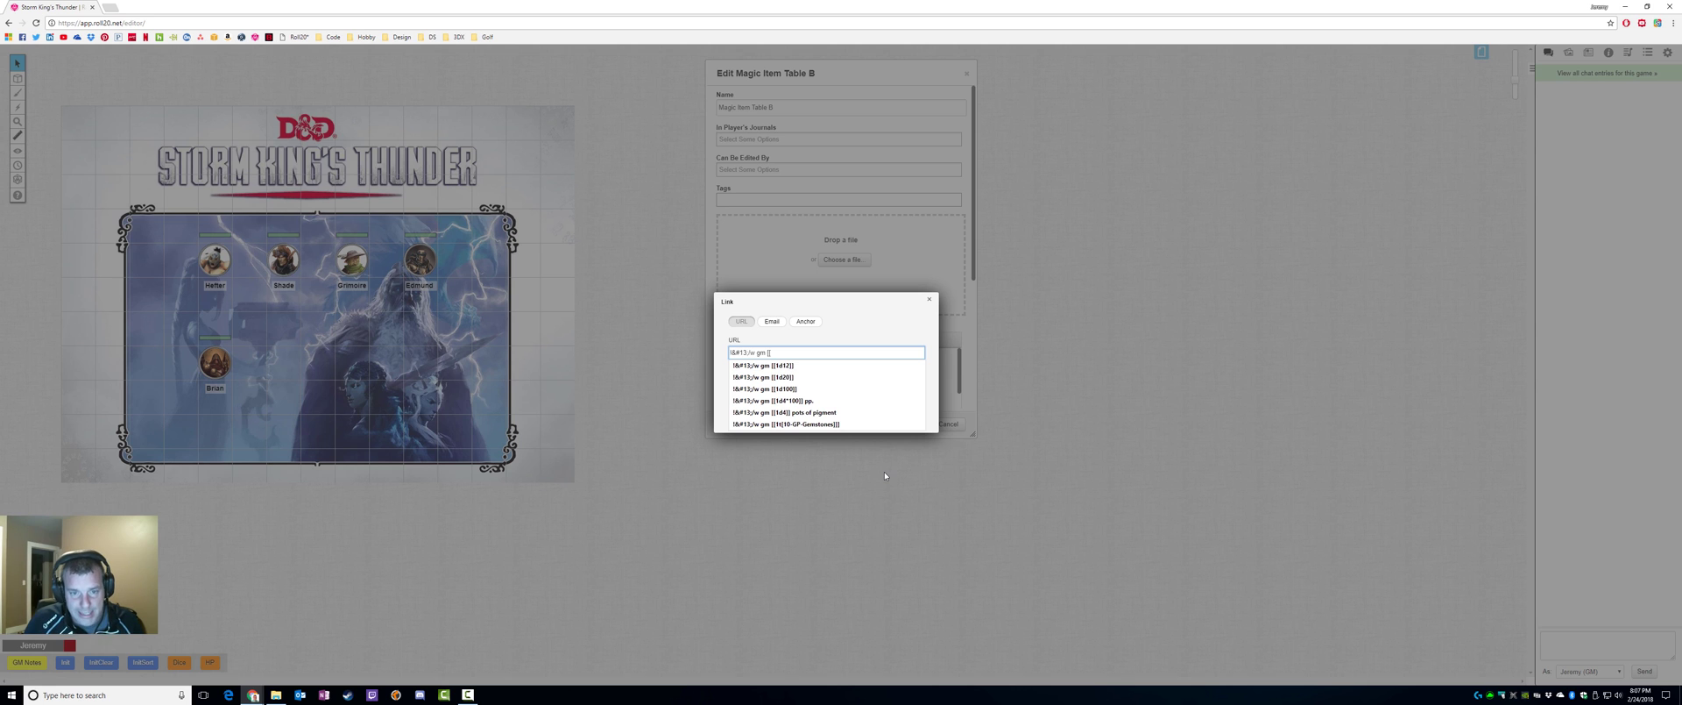
{"action": "type", "text": "gm [[1t"}
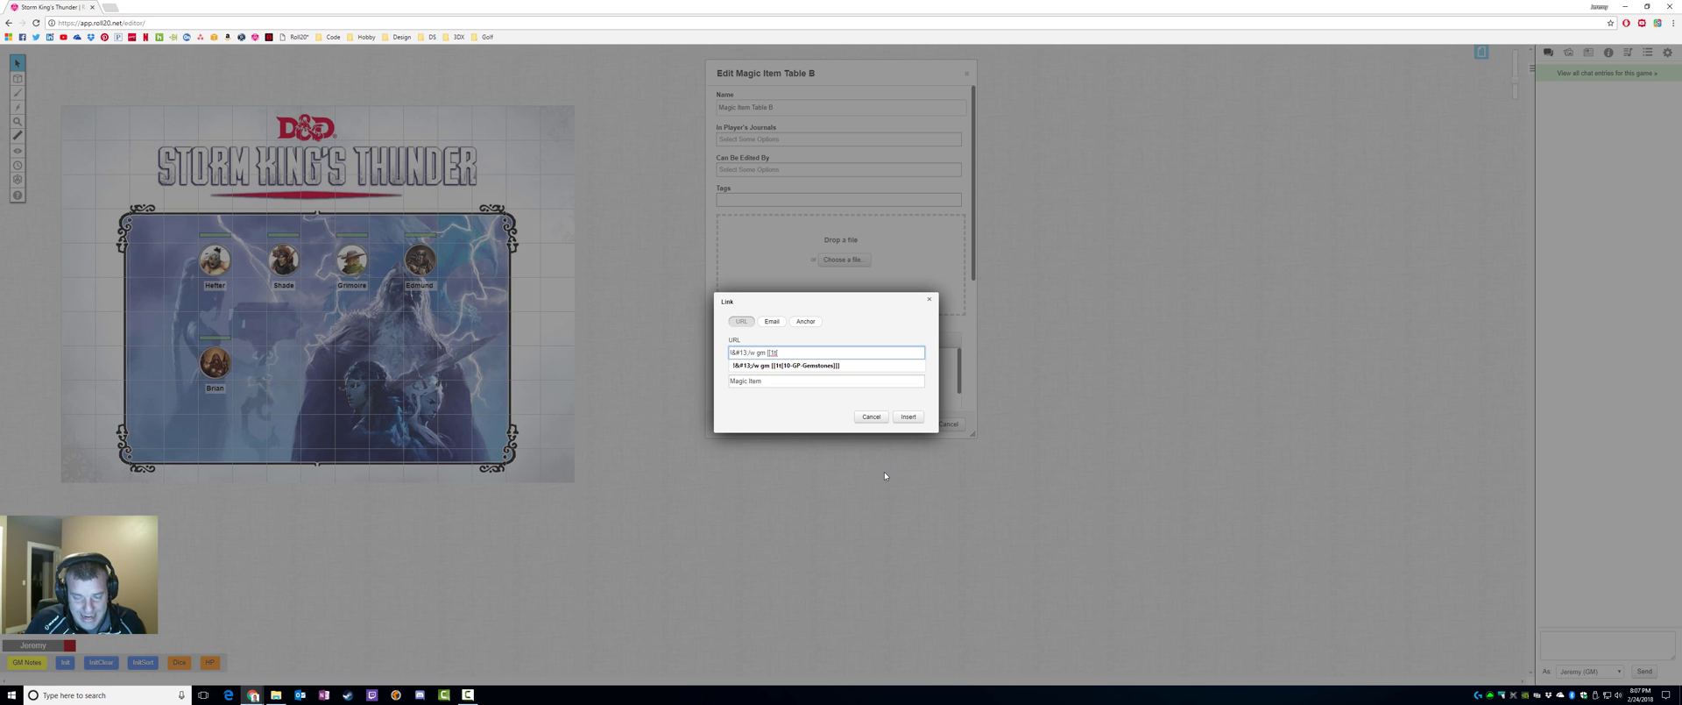
{"action": "type", "text": "[Mag"}
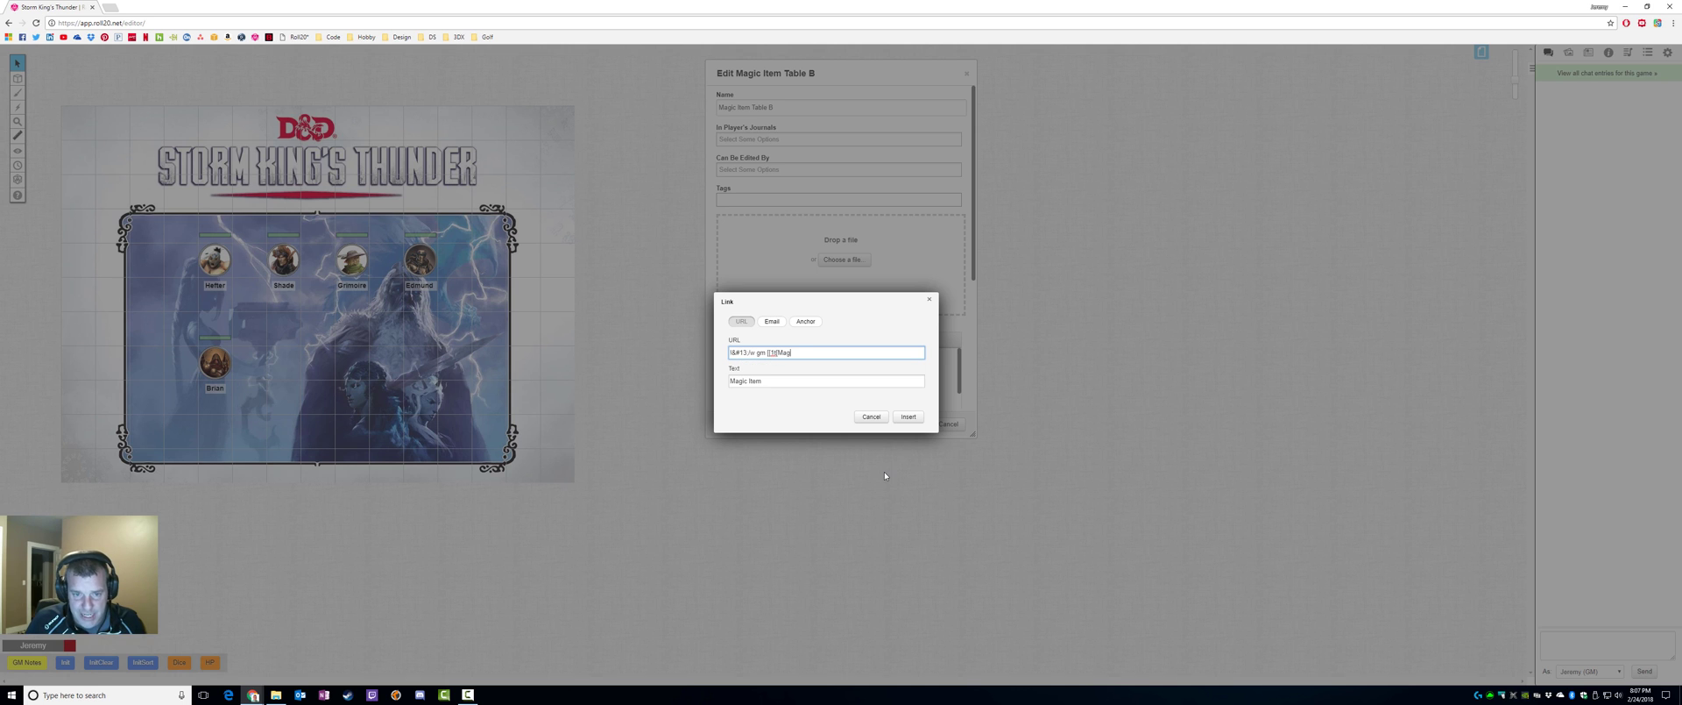
{"action": "type", "text": "ic-I"}
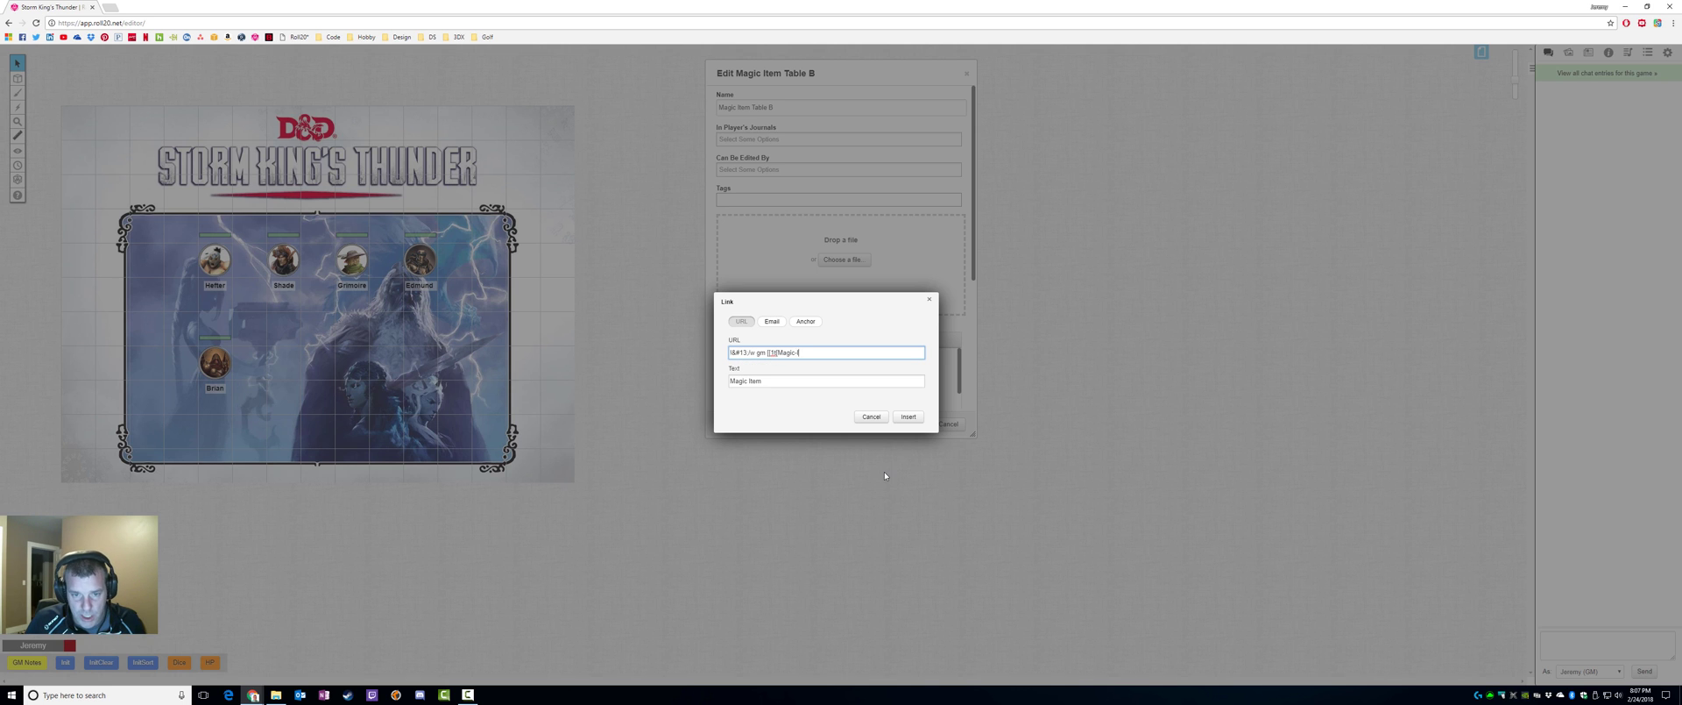
{"action": "type", "text": "tem-Table-B"}
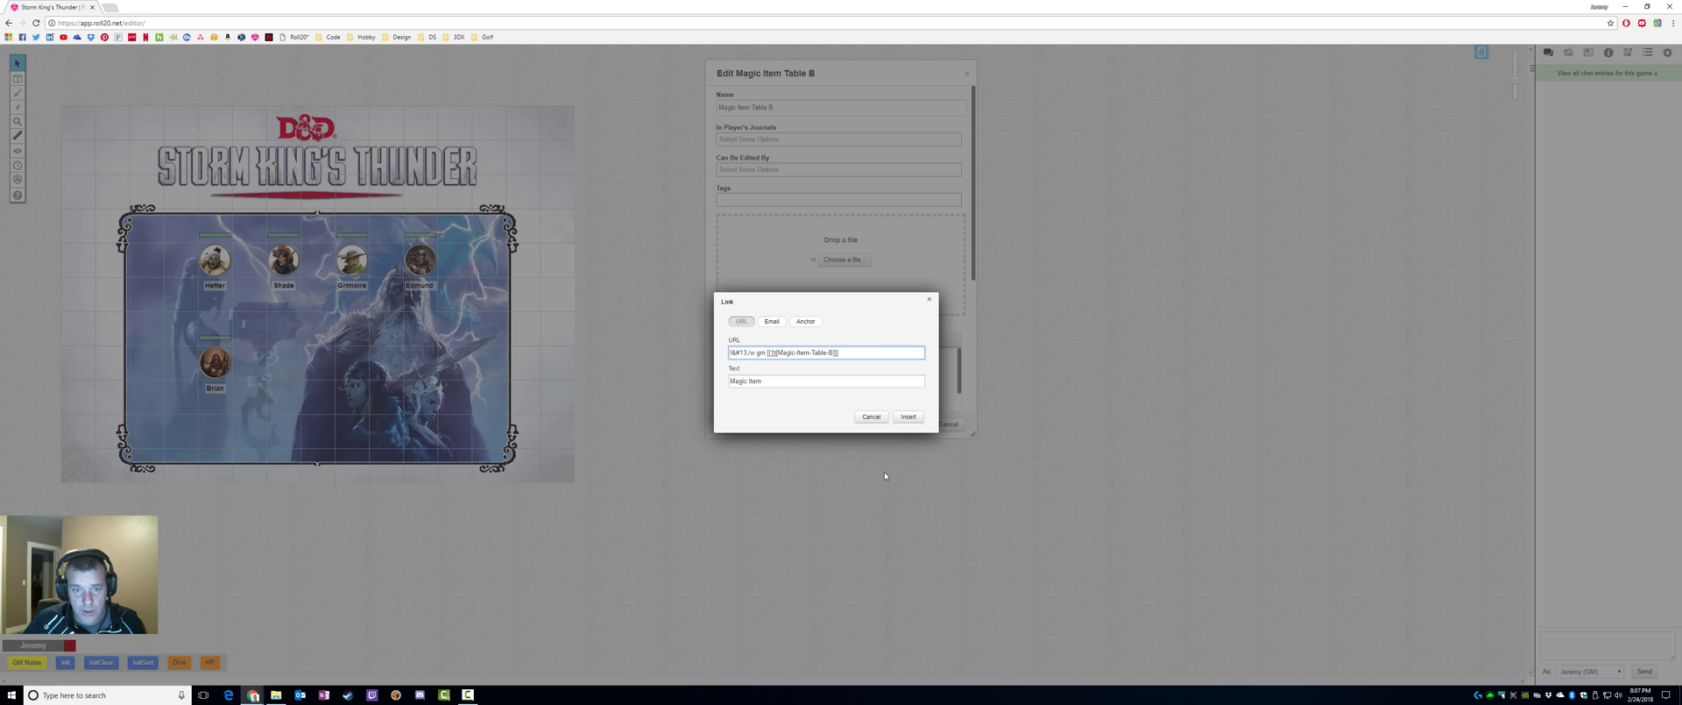
{"action": "left_click", "coordinate": [909, 417]}
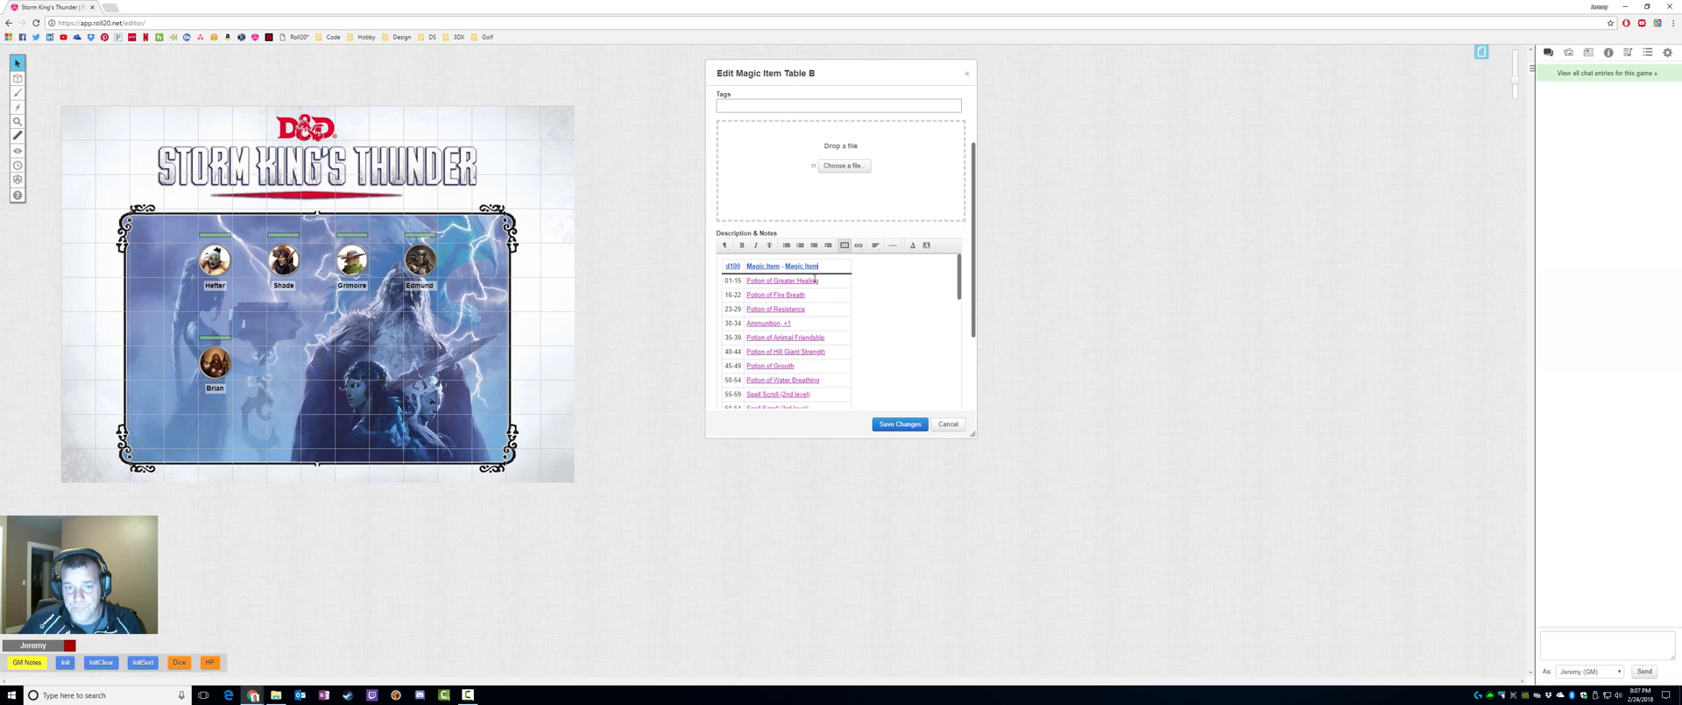
{"action": "left_click", "coordinate": [900, 423]}
Roll with the new Magic Item link in the handout and copy the handout URL from the whispered result.
{"action": "left_click", "coordinate": [793, 190]}
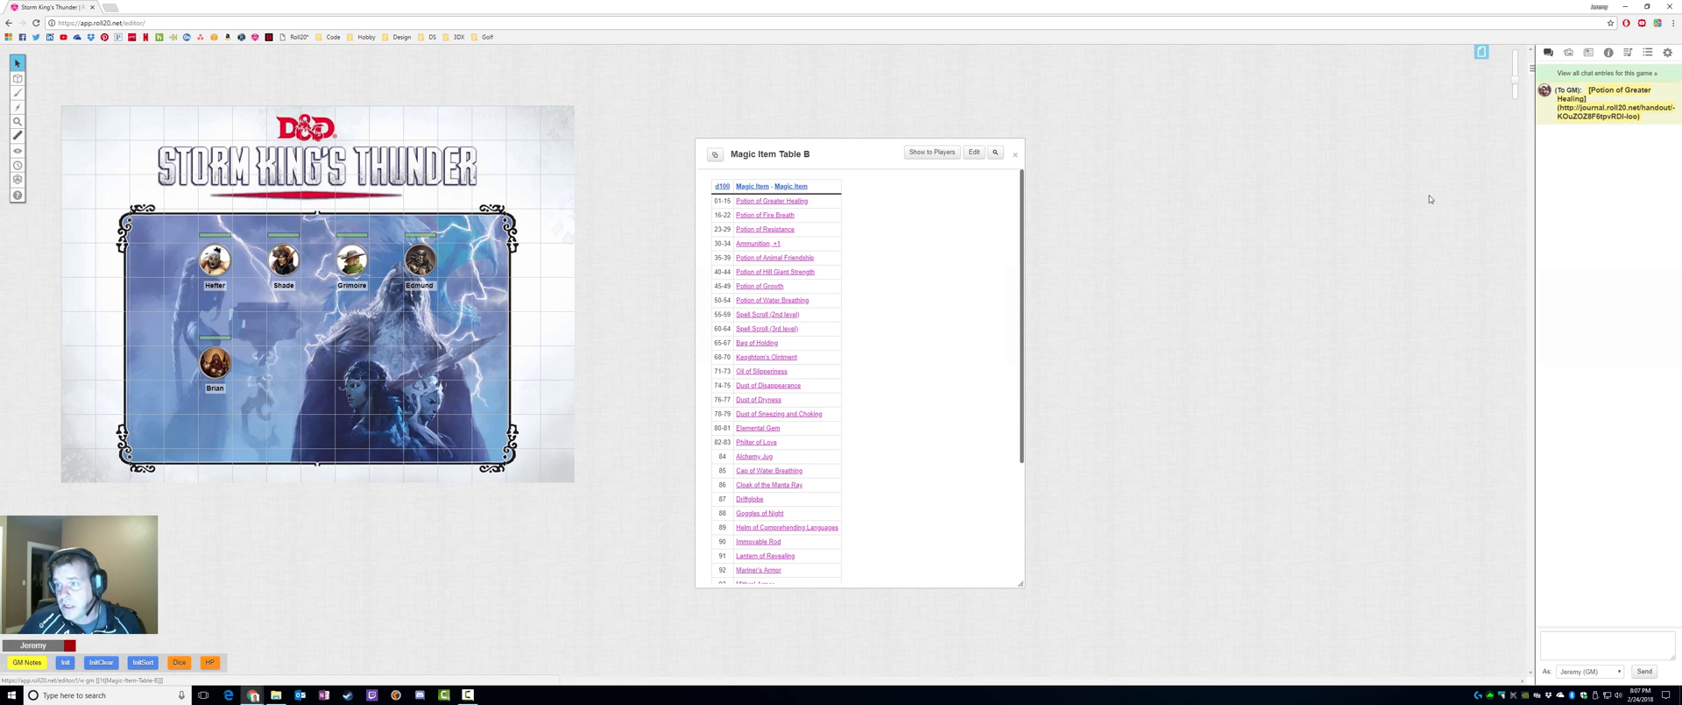
{"action": "mouse_move", "coordinate": [1586, 119]}
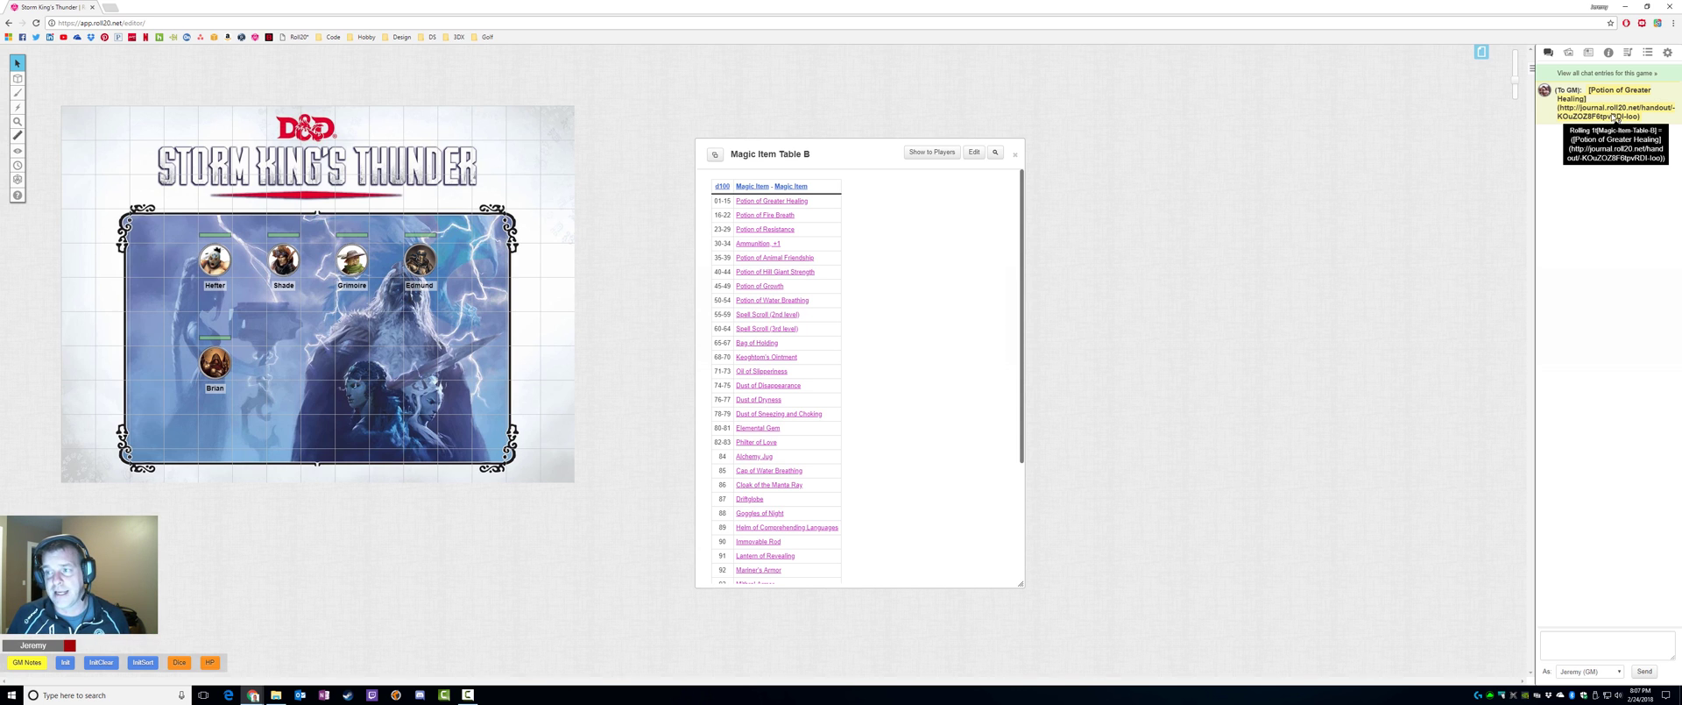
{"action": "left_click_drag", "start_coordinate": [1640, 116], "coordinate": [1561, 111]}
{"action": "key", "text": "ctrl+c"}
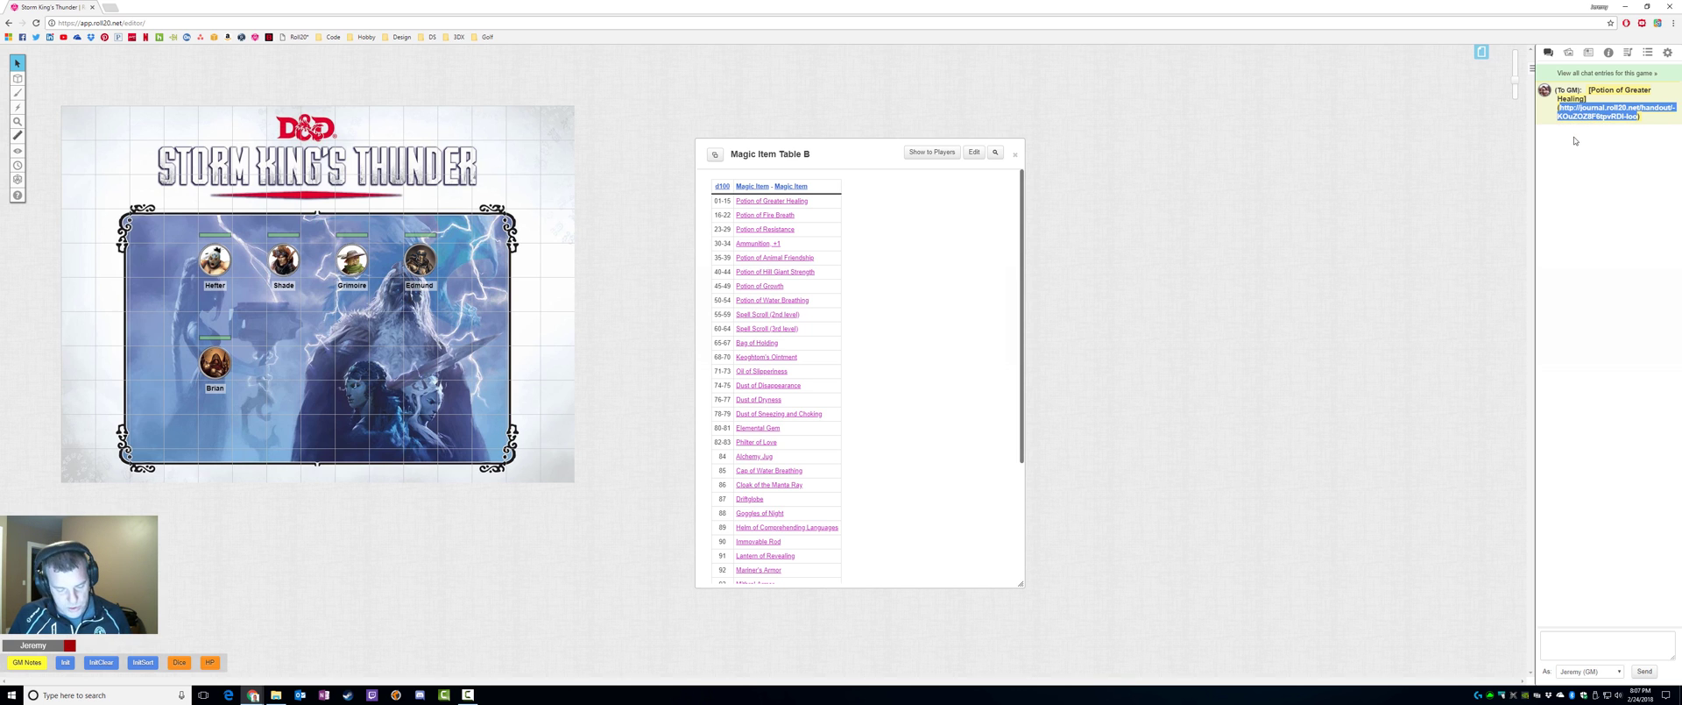
Post the copied handout URL in the chat, then open the handout from it and close it again.
{"action": "left_click", "coordinate": [1556, 598]}
{"action": "key", "text": "ctrl+v"}
{"action": "key", "text": "Return"}
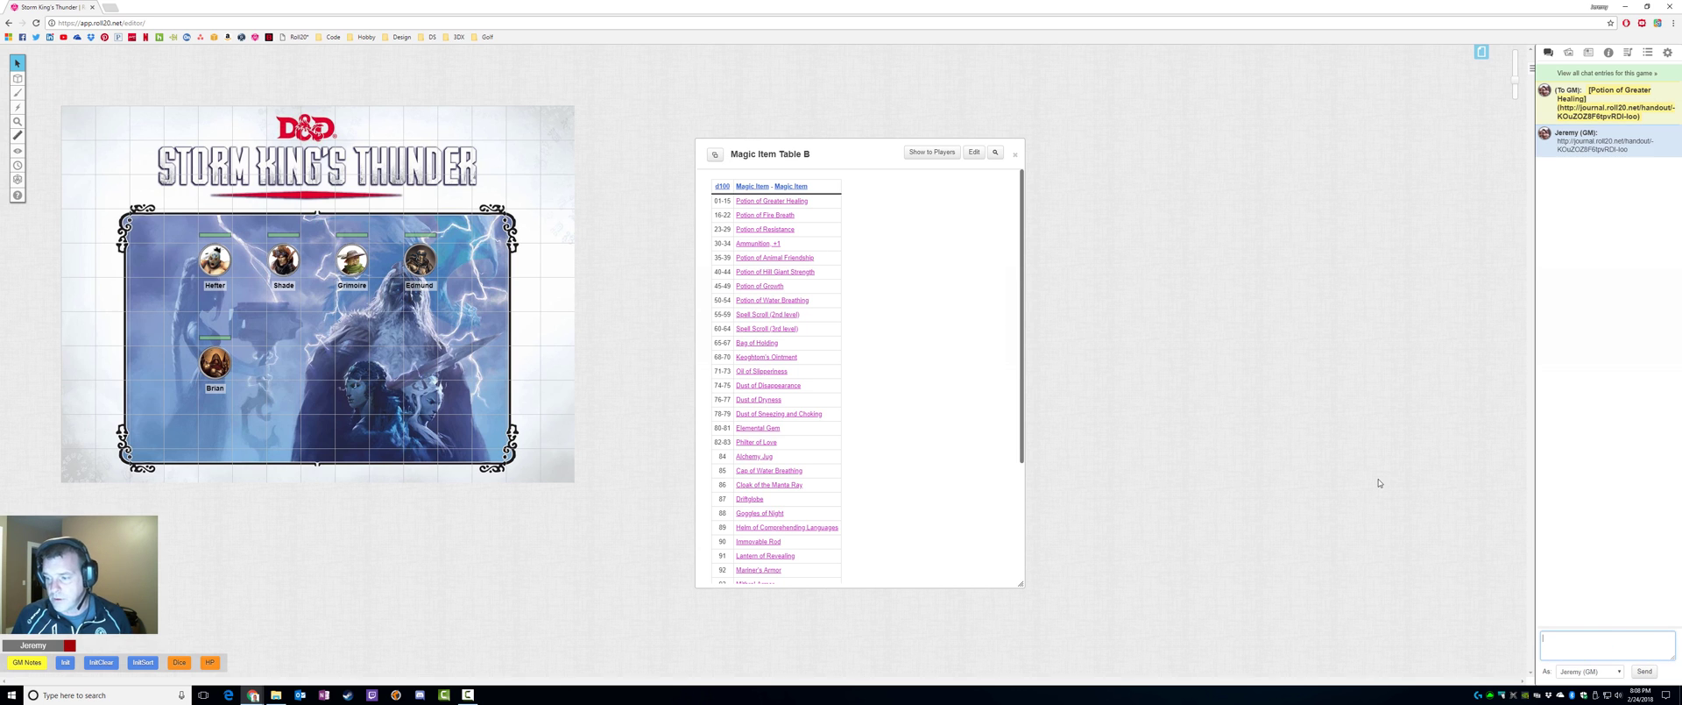
{"action": "left_click", "coordinate": [1604, 141]}
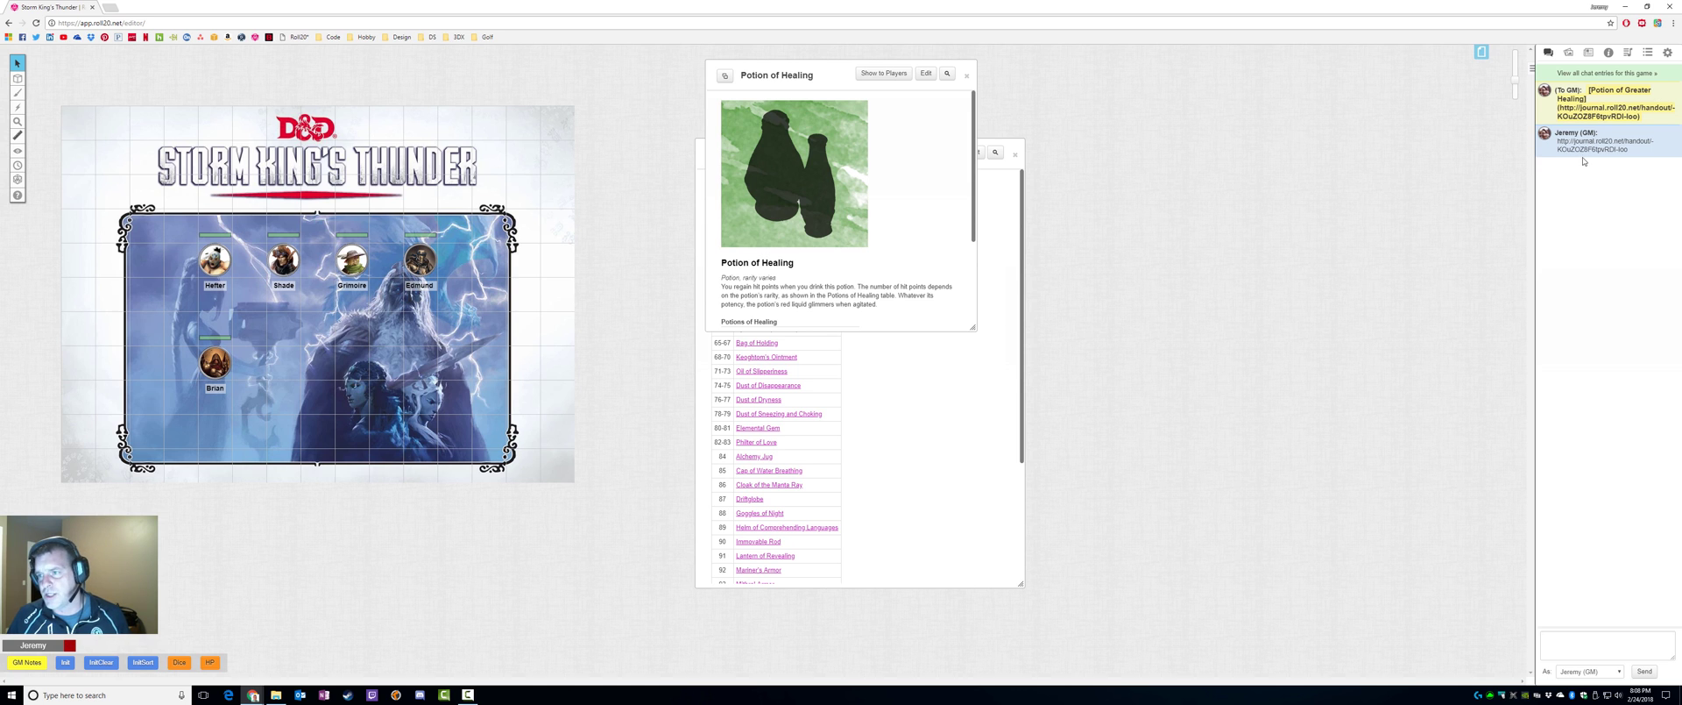
{"action": "left_click", "coordinate": [969, 80]}
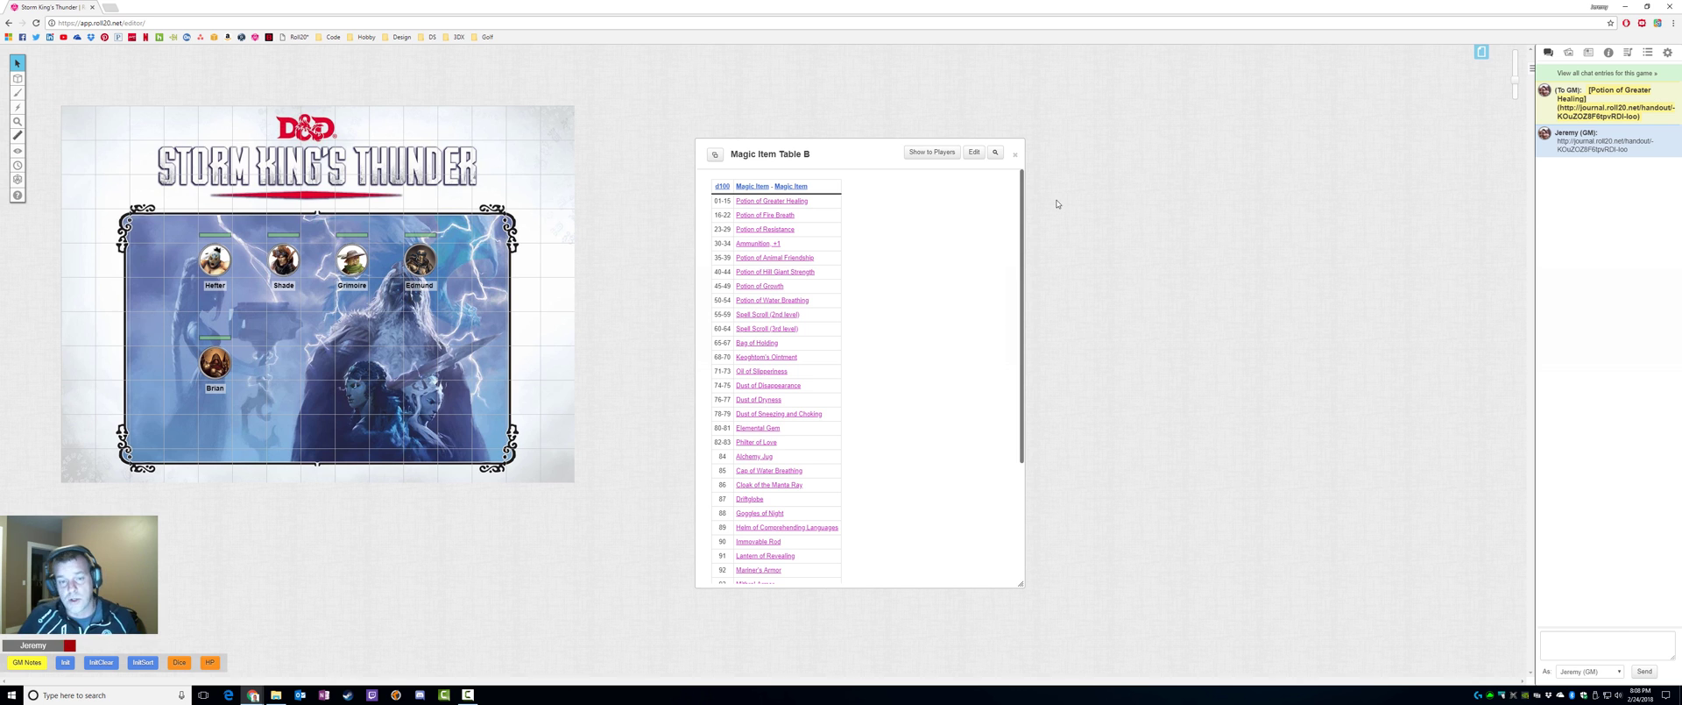
Enable the RecursiveTables API script for Storm King's Thunder and relaunch the game.
{"action": "left_click", "coordinate": [1668, 52]}
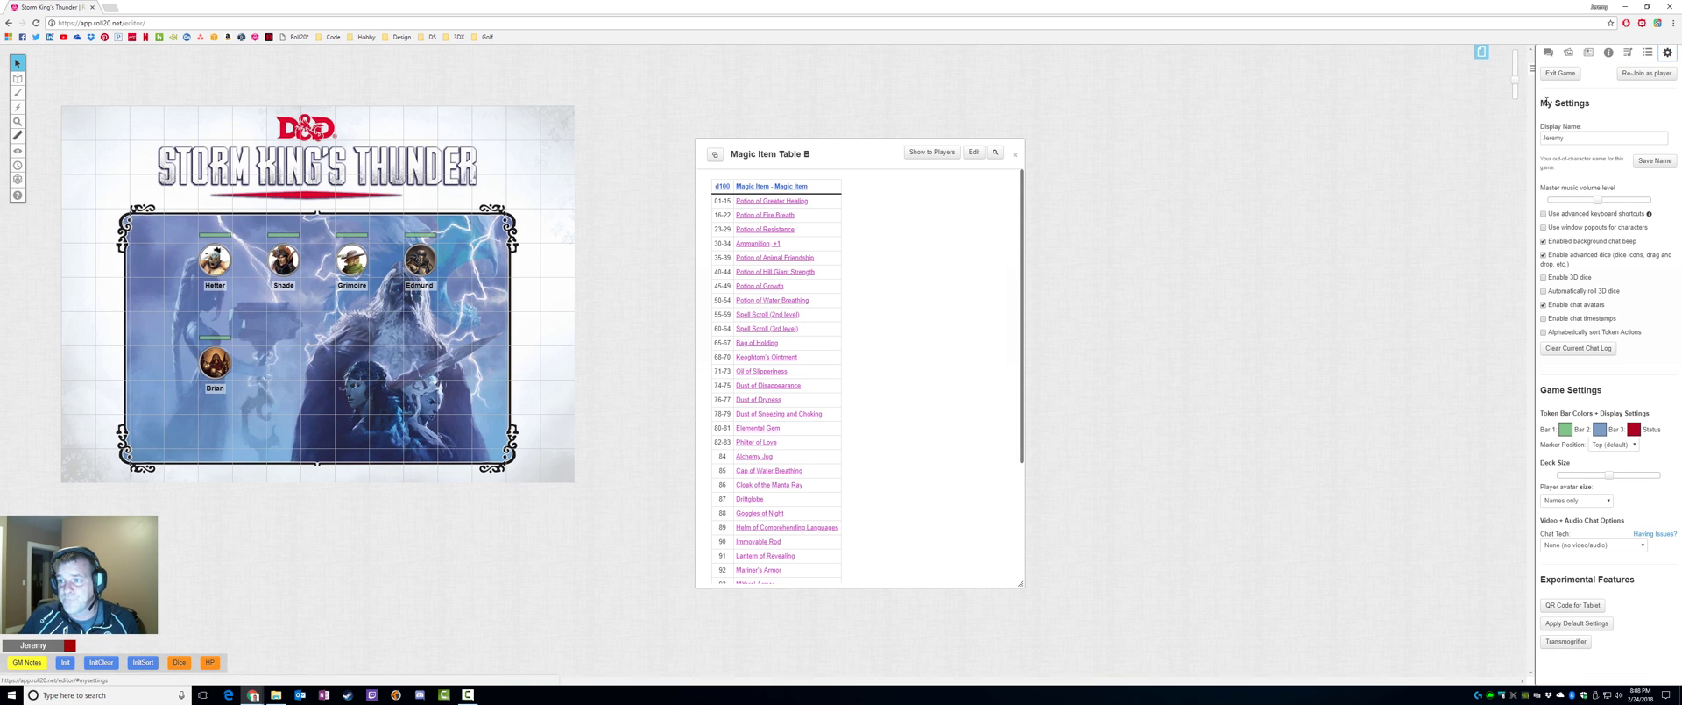
{"action": "left_click", "coordinate": [1560, 73]}
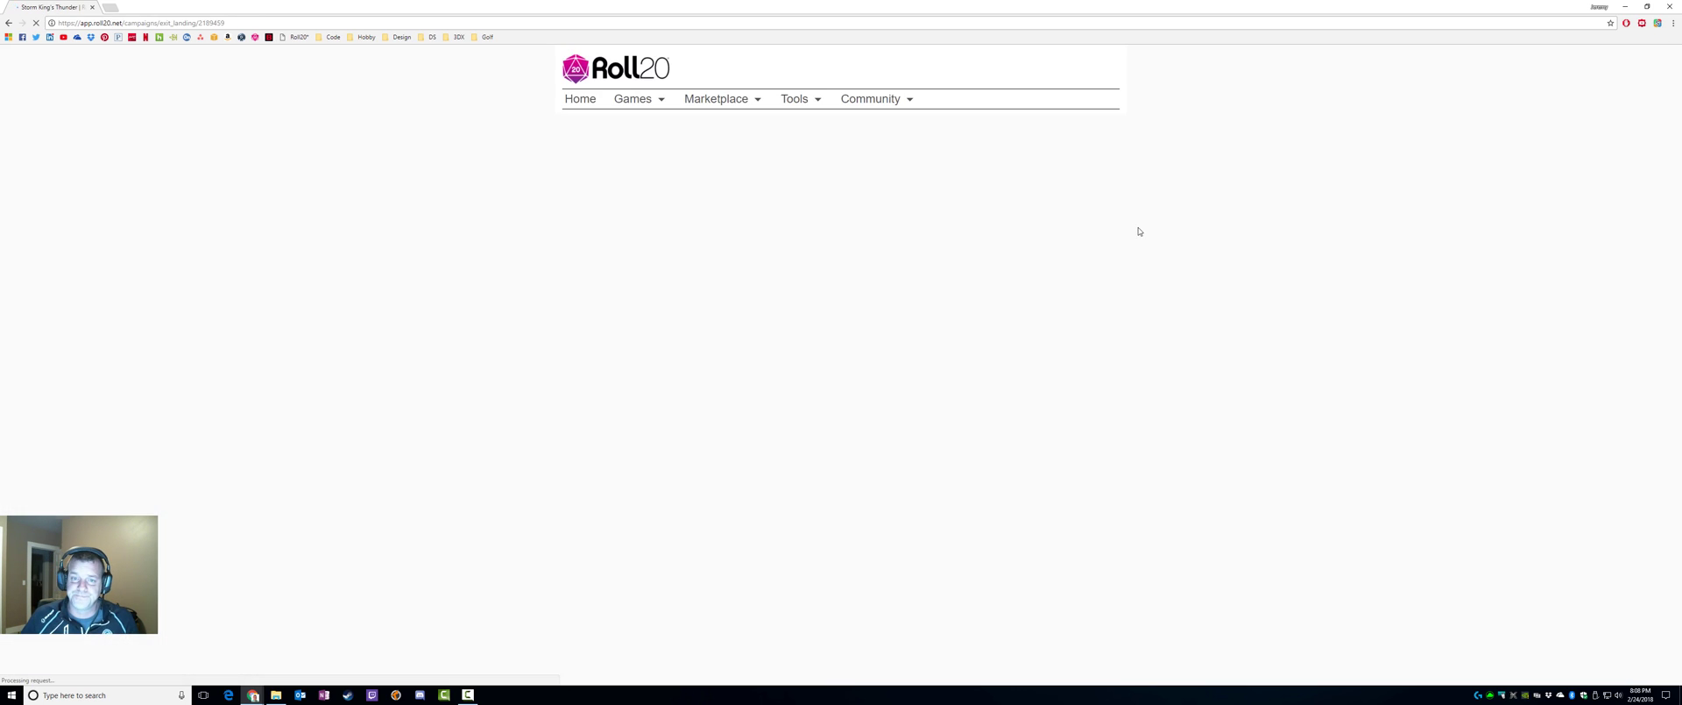
{"action": "left_click", "coordinate": [773, 141]}
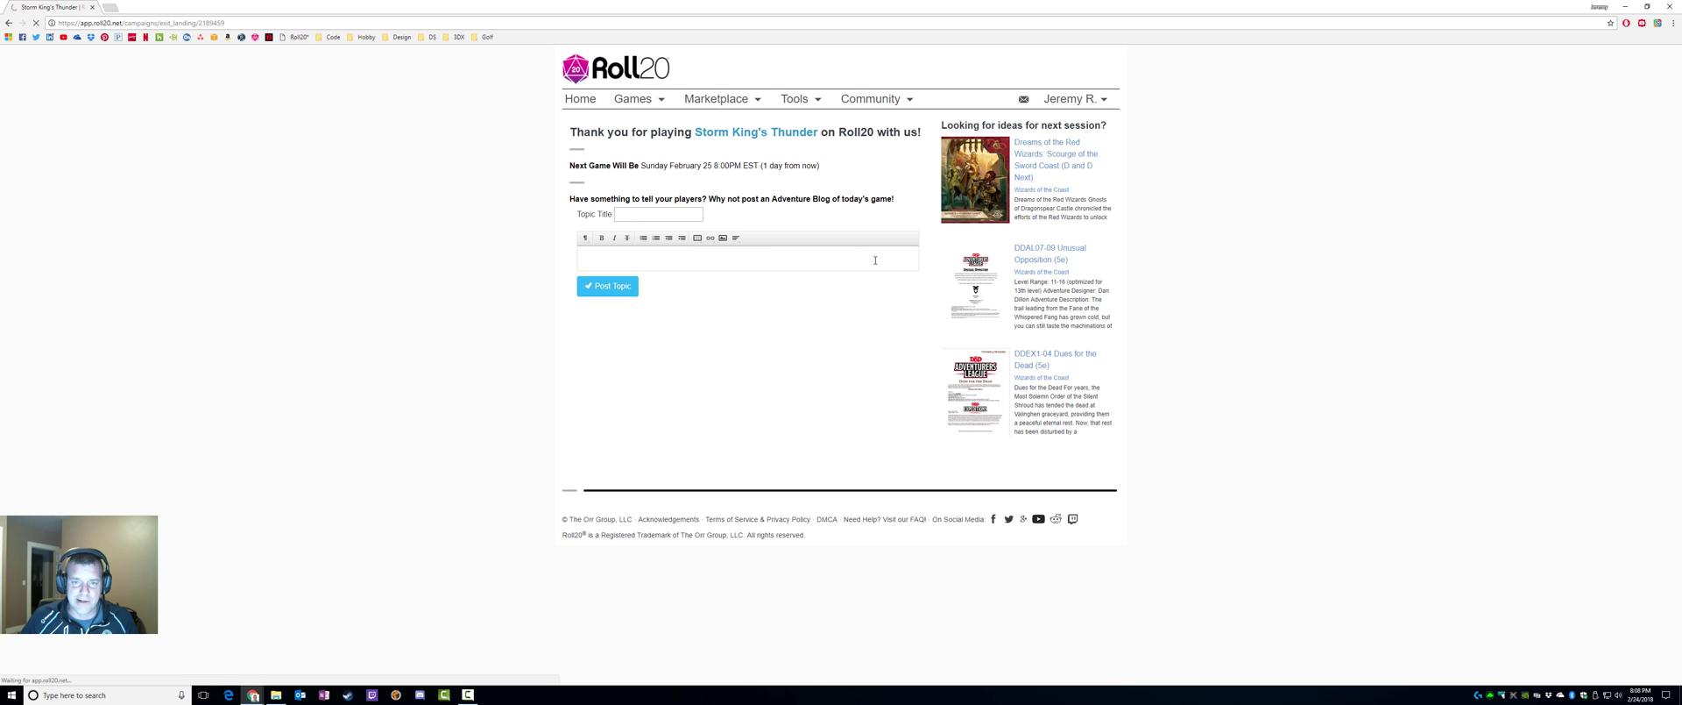
{"action": "left_click", "coordinate": [895, 314]}
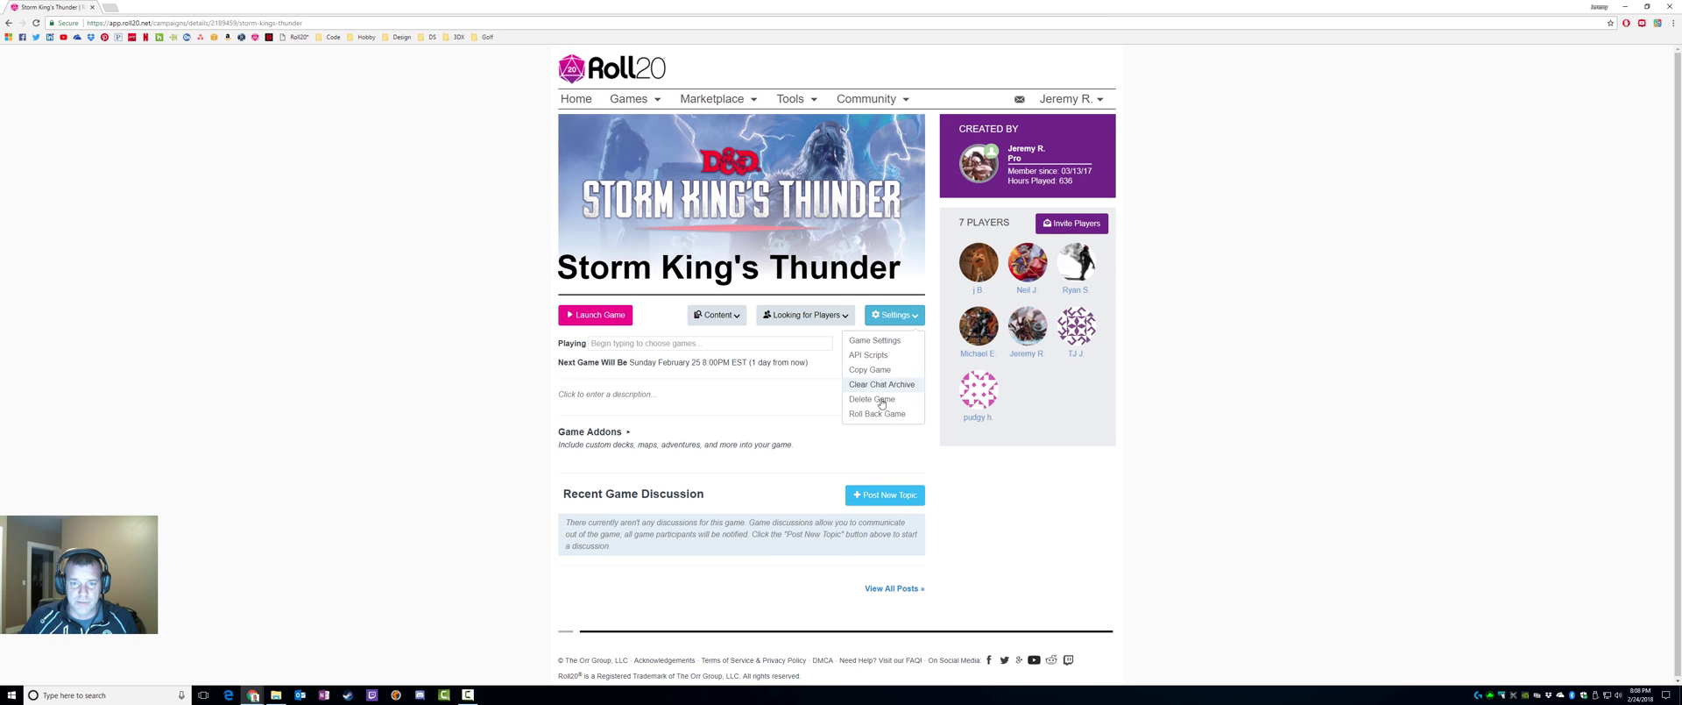
{"action": "left_click", "coordinate": [880, 361]}
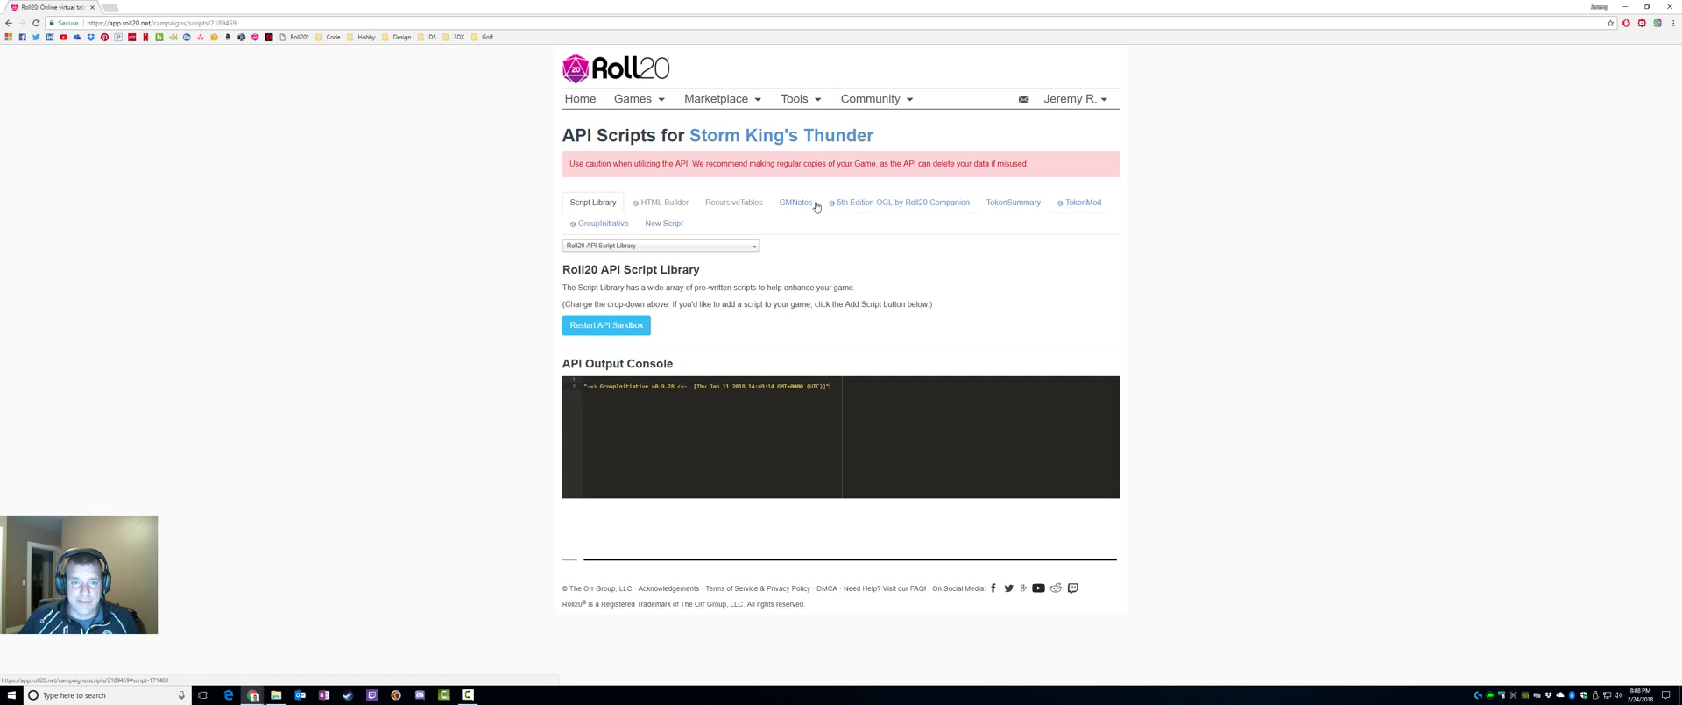
{"action": "left_click", "coordinate": [736, 203]}
{"action": "left_click", "coordinate": [589, 527]}
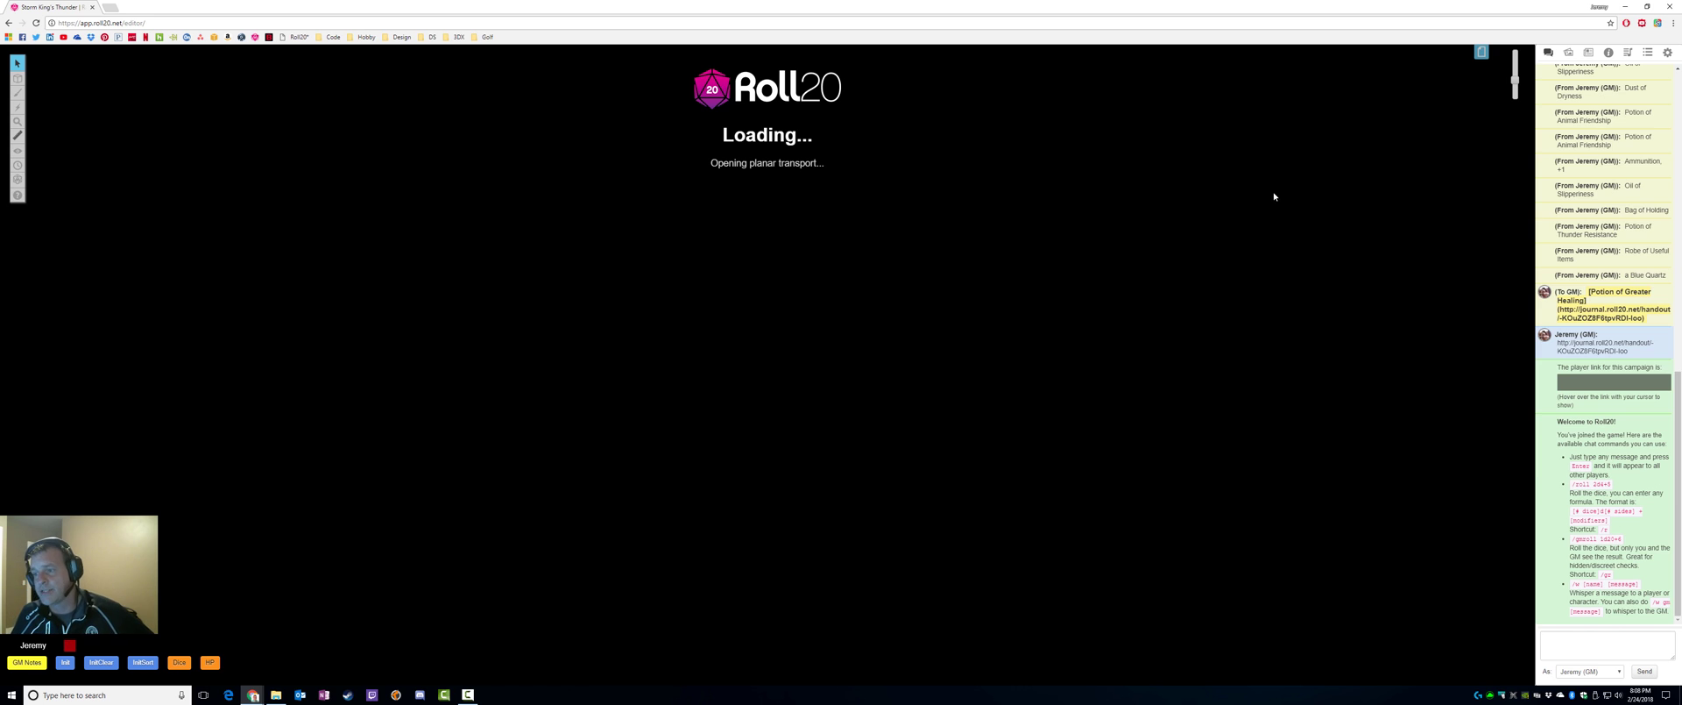
Clear the chat log of the relaunched game and switch back to the empty chat.
{"action": "left_click", "coordinate": [1668, 52]}
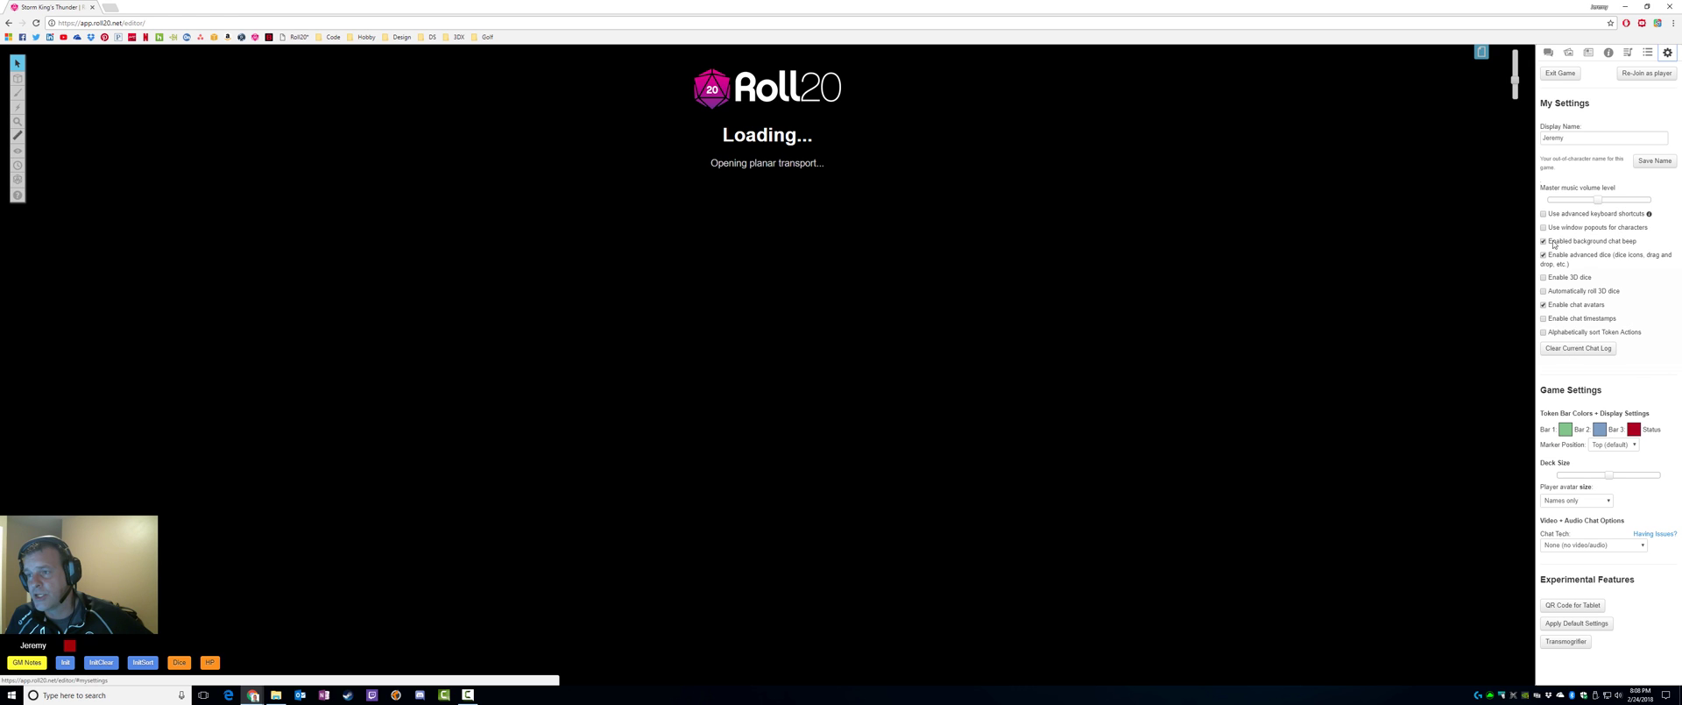
{"action": "left_click", "coordinate": [1584, 351]}
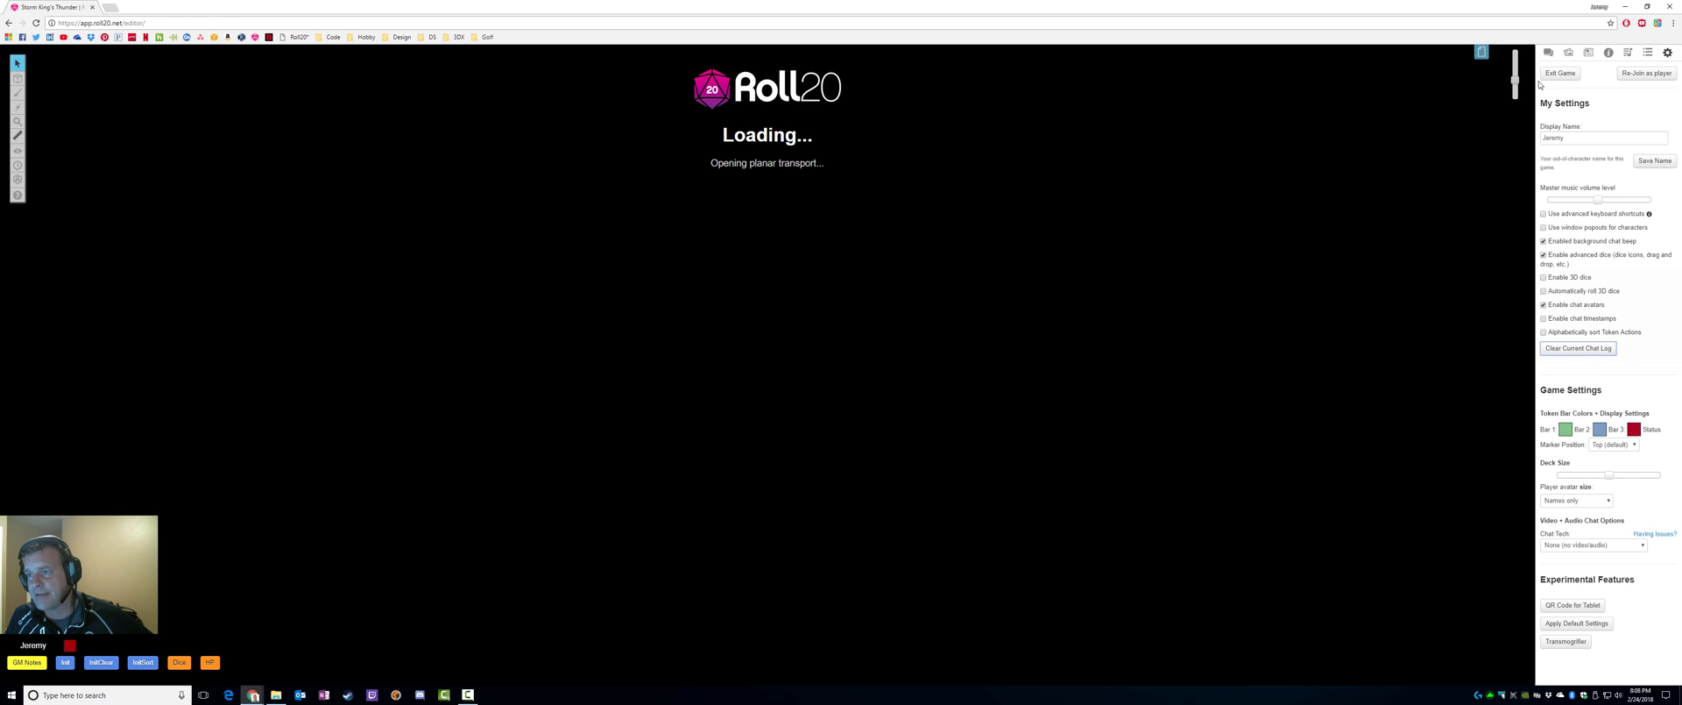
{"action": "left_click", "coordinate": [1550, 54]}
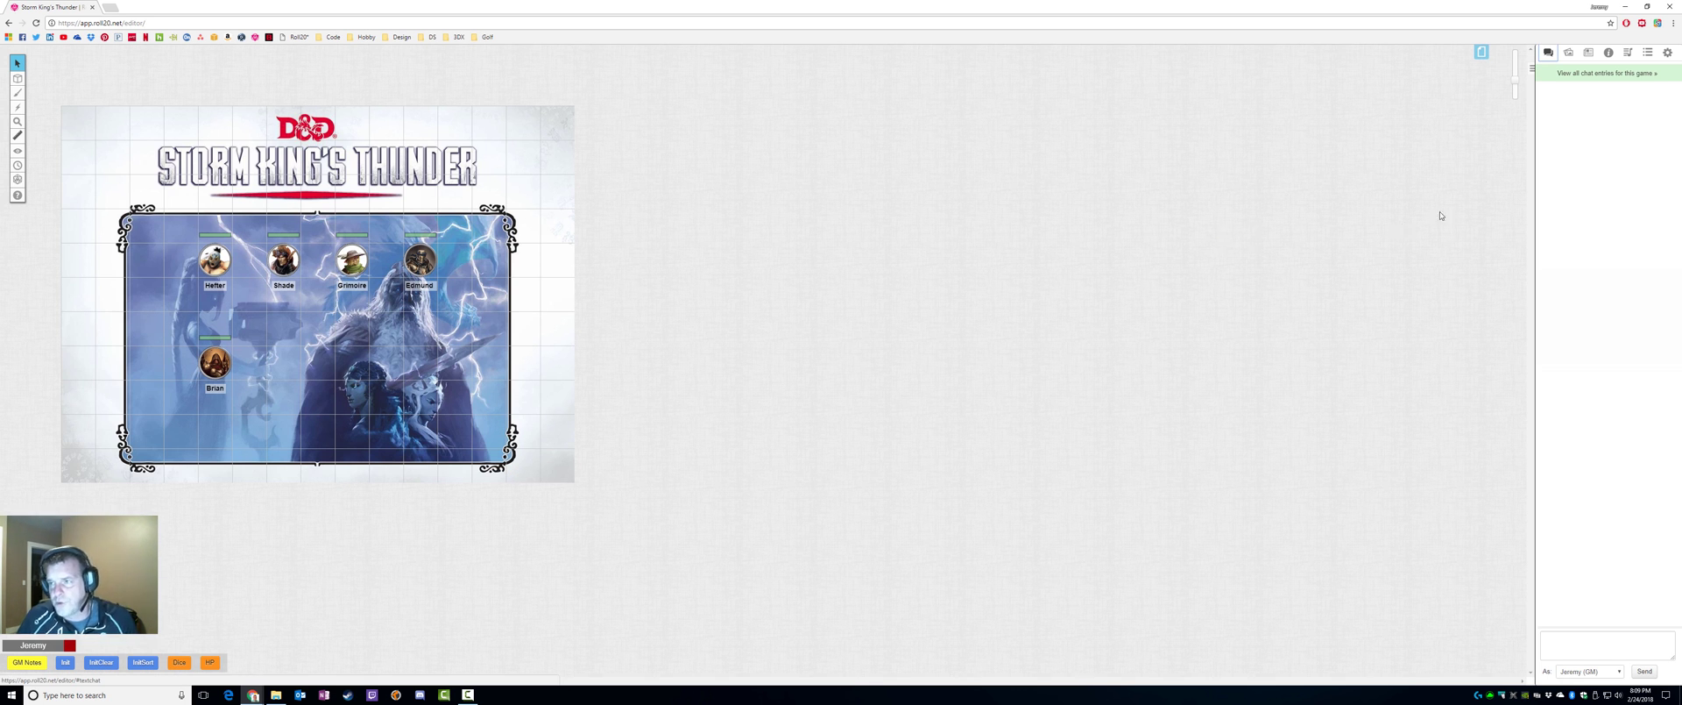
Open the Magic Item Table B handout from the Treasure Tables folder, then reposition and enlarge its window.
{"action": "left_click", "coordinate": [1587, 53]}
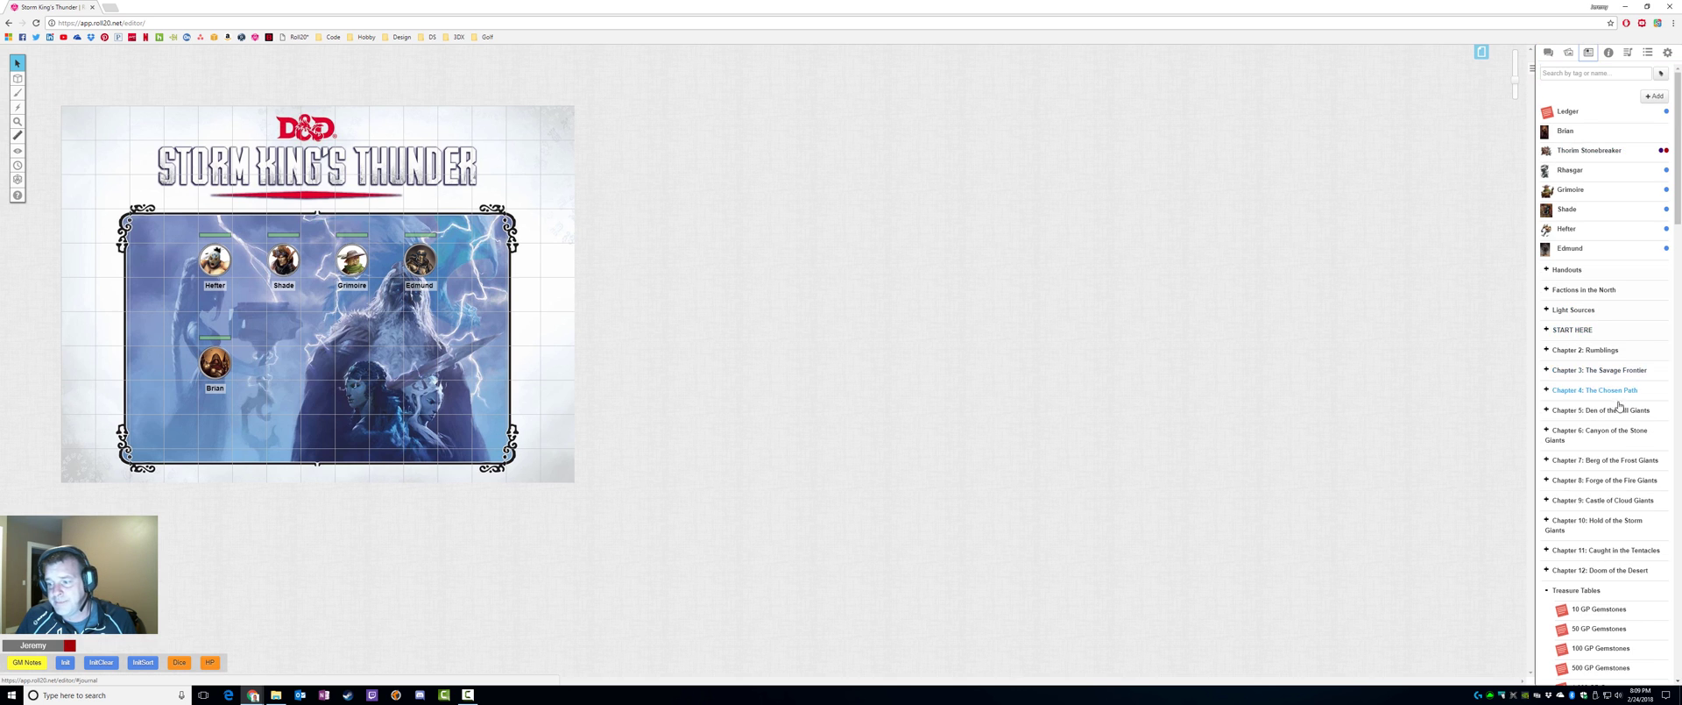
{"action": "scroll", "coordinate": [1575, 341], "scroll_direction": "down", "scroll_amount": 7}
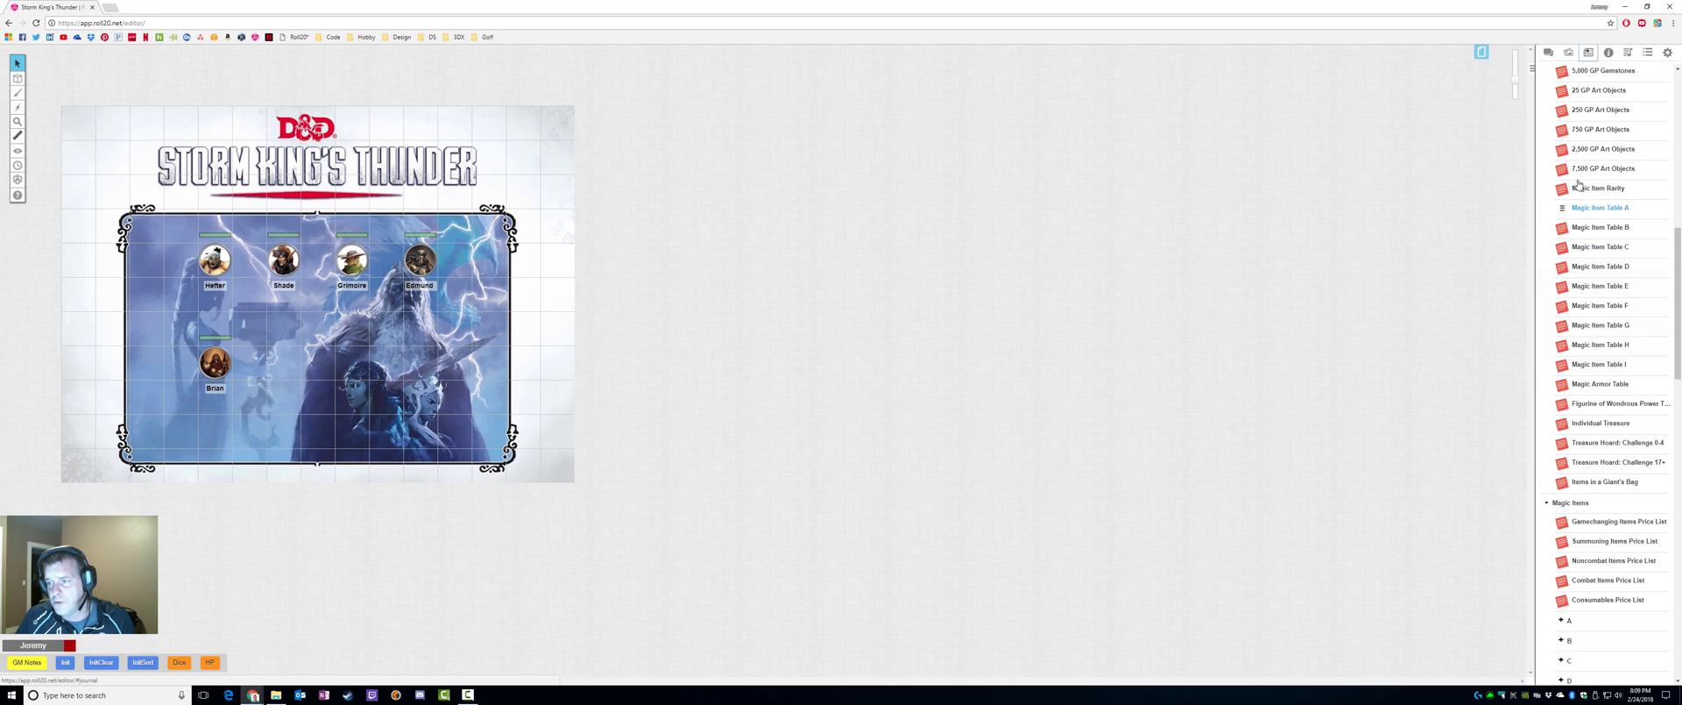
{"action": "left_click", "coordinate": [1593, 230]}
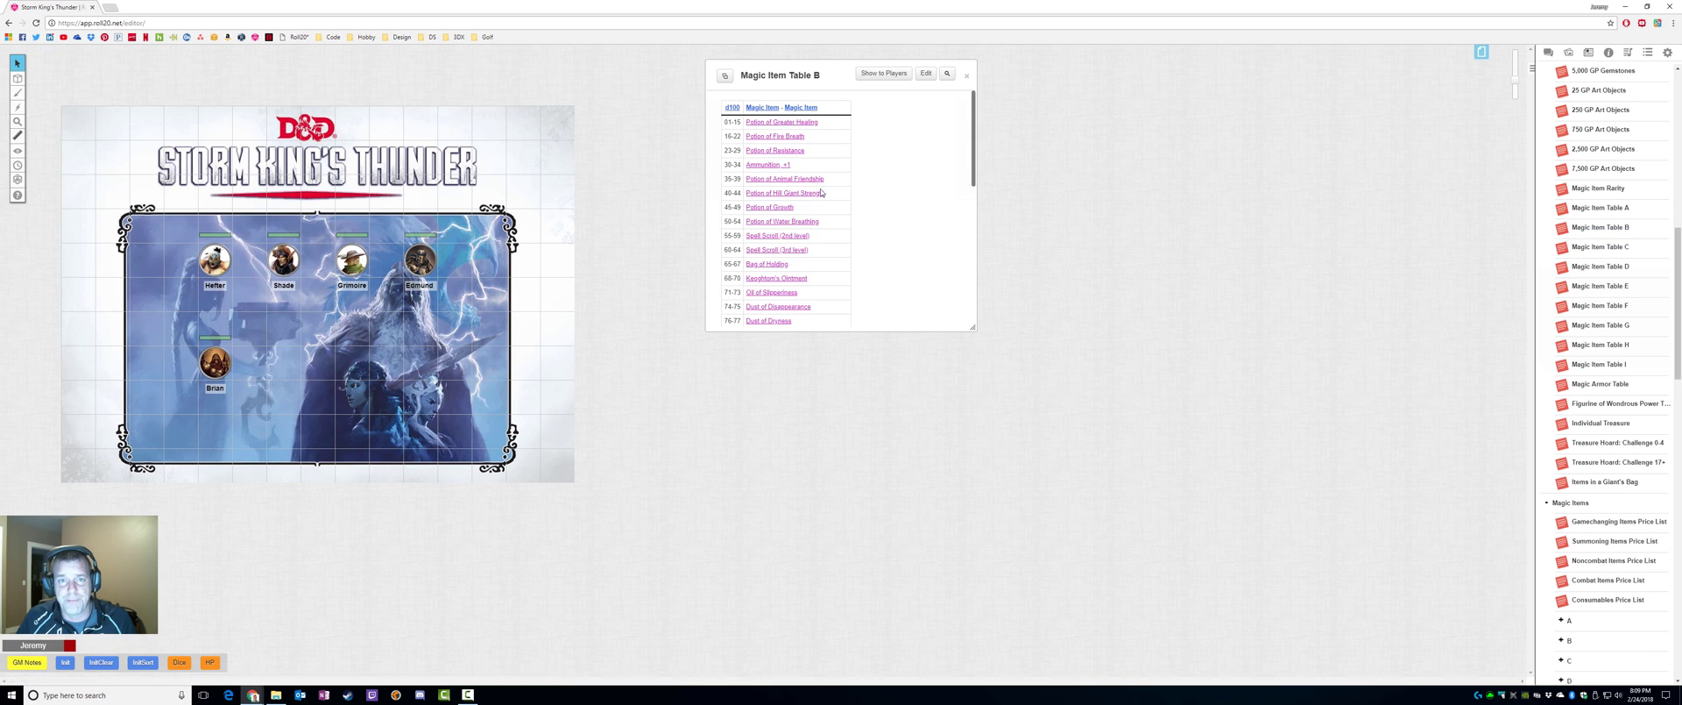
{"action": "left_click_drag", "start_coordinate": [838, 77], "coordinate": [682, 97]}
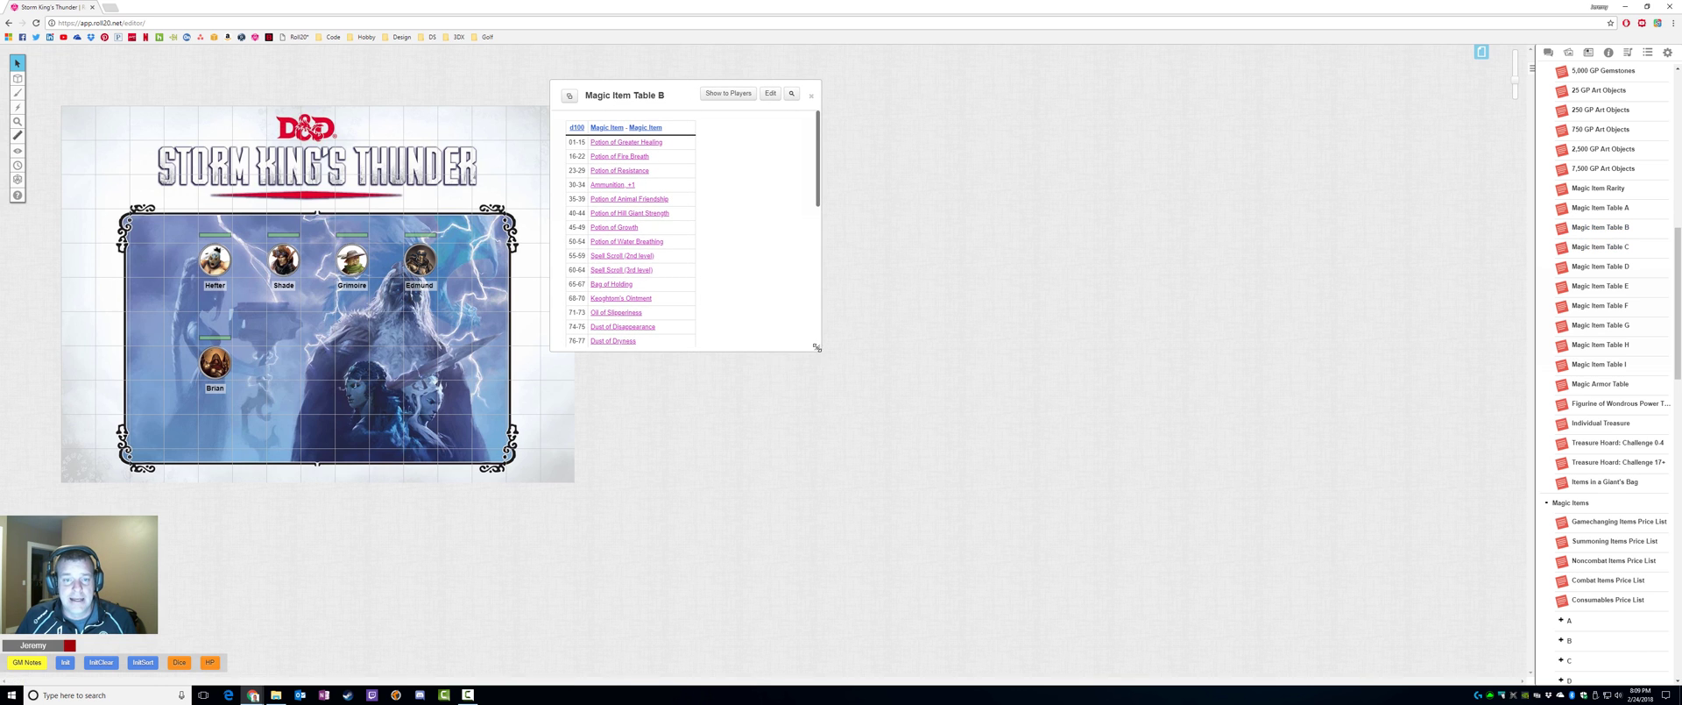
{"action": "left_click_drag", "start_coordinate": [816, 347], "coordinate": [1069, 477]}
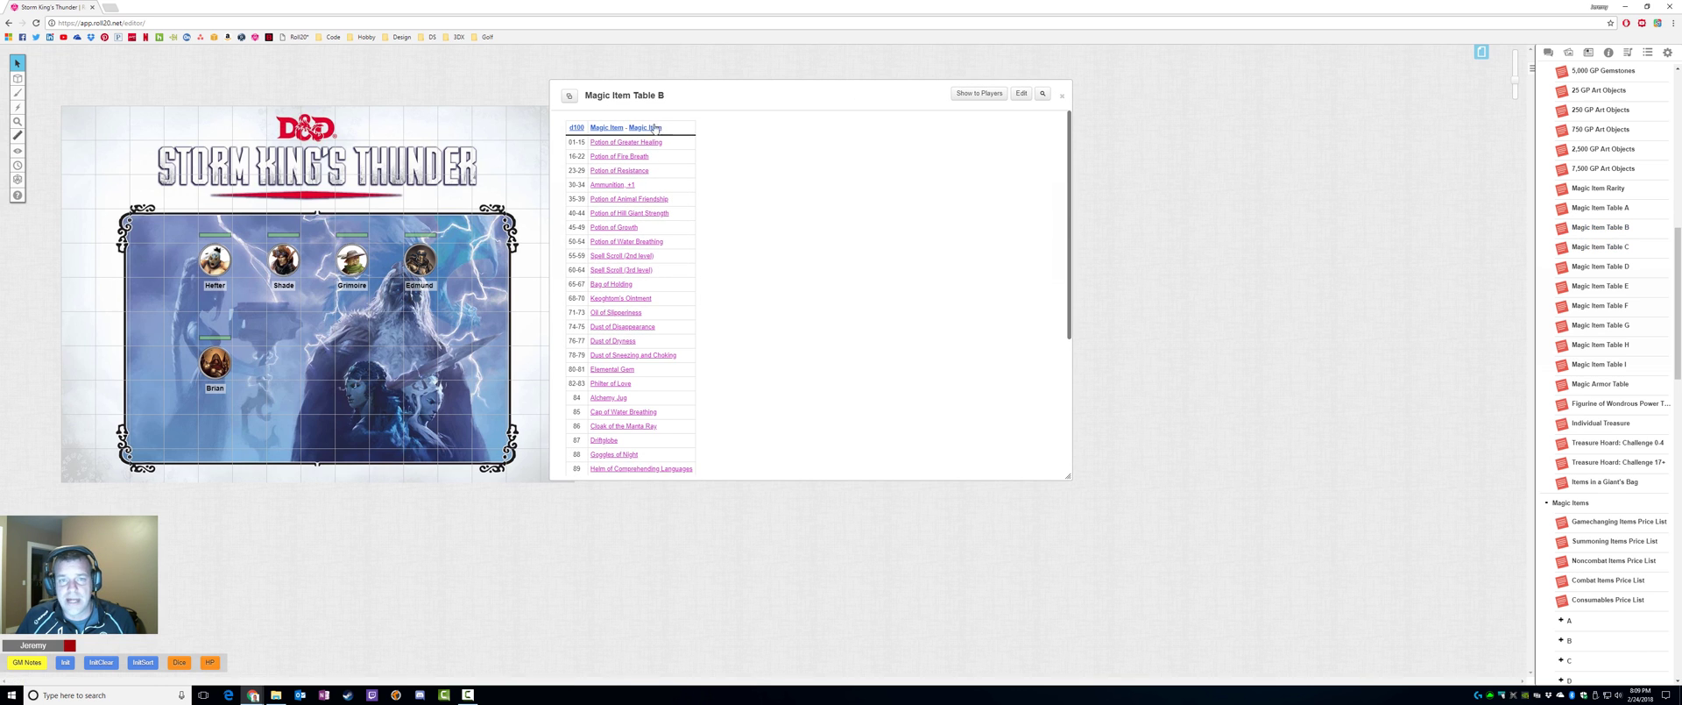
Show the chat and roll on Magic Item Table B with the new Magic Item link and then the original one.
{"action": "left_click", "coordinate": [1548, 53]}
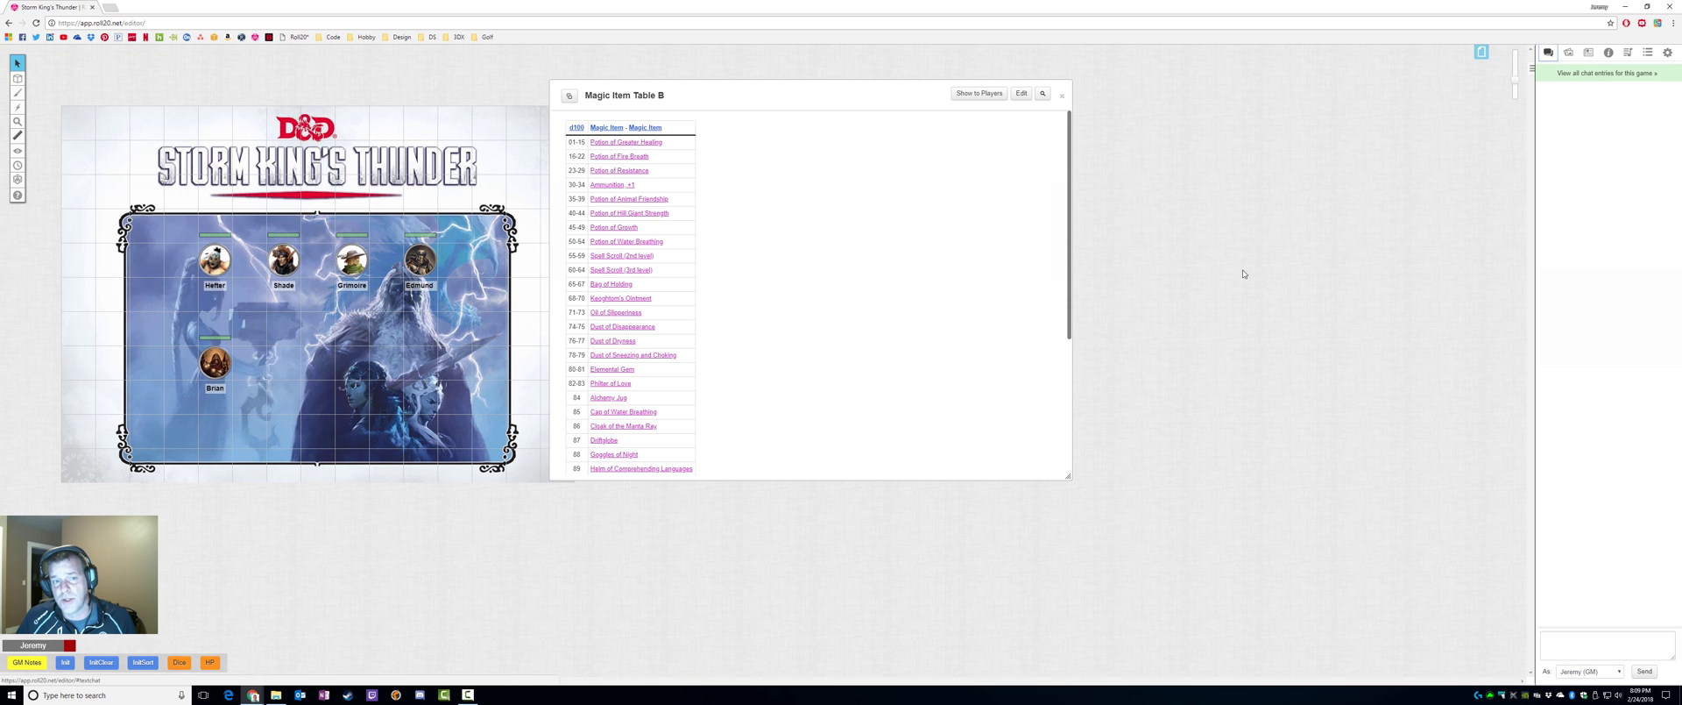
{"action": "left_click", "coordinate": [655, 128]}
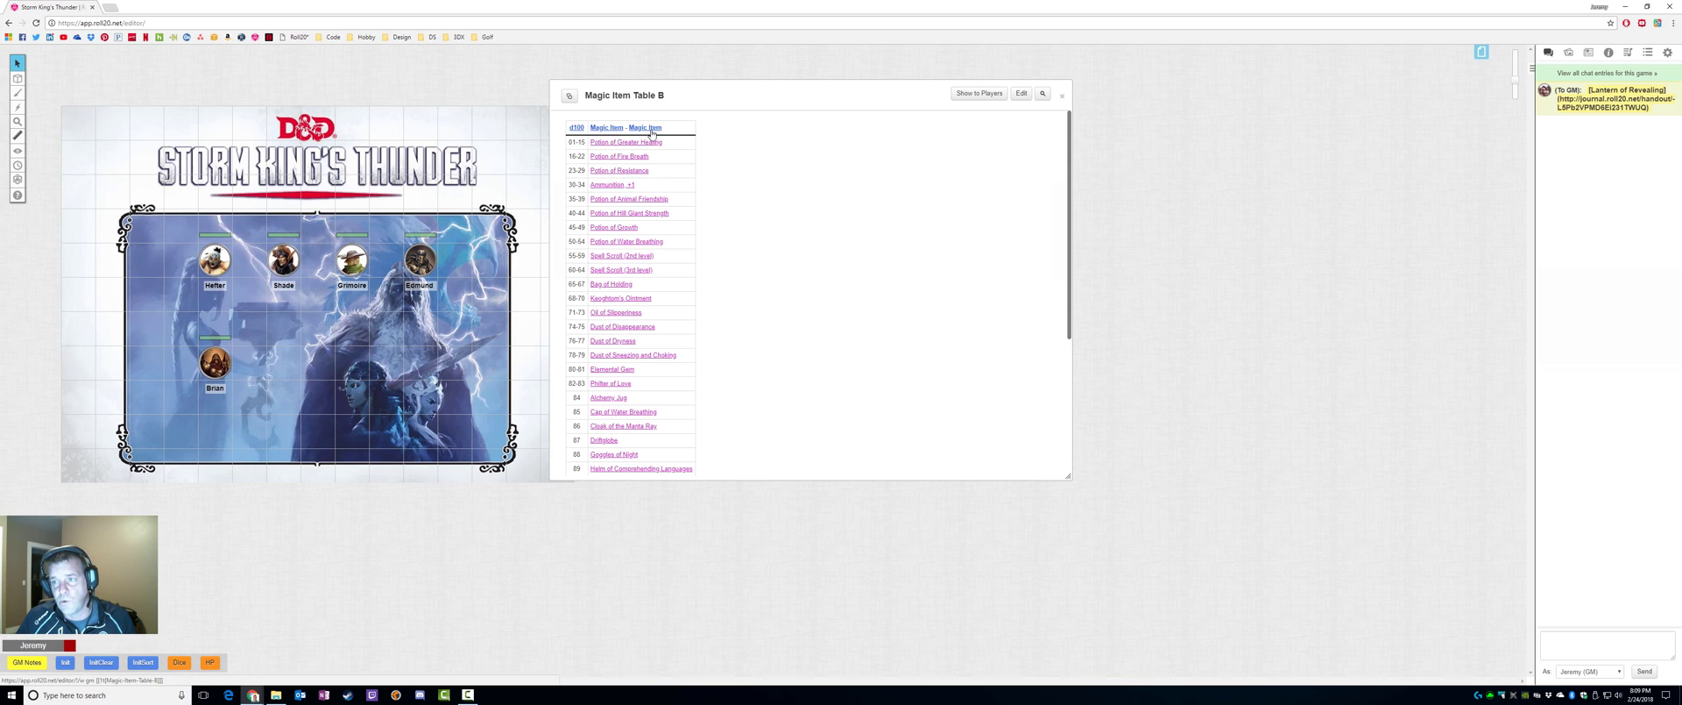
{"action": "left_click", "coordinate": [611, 130]}
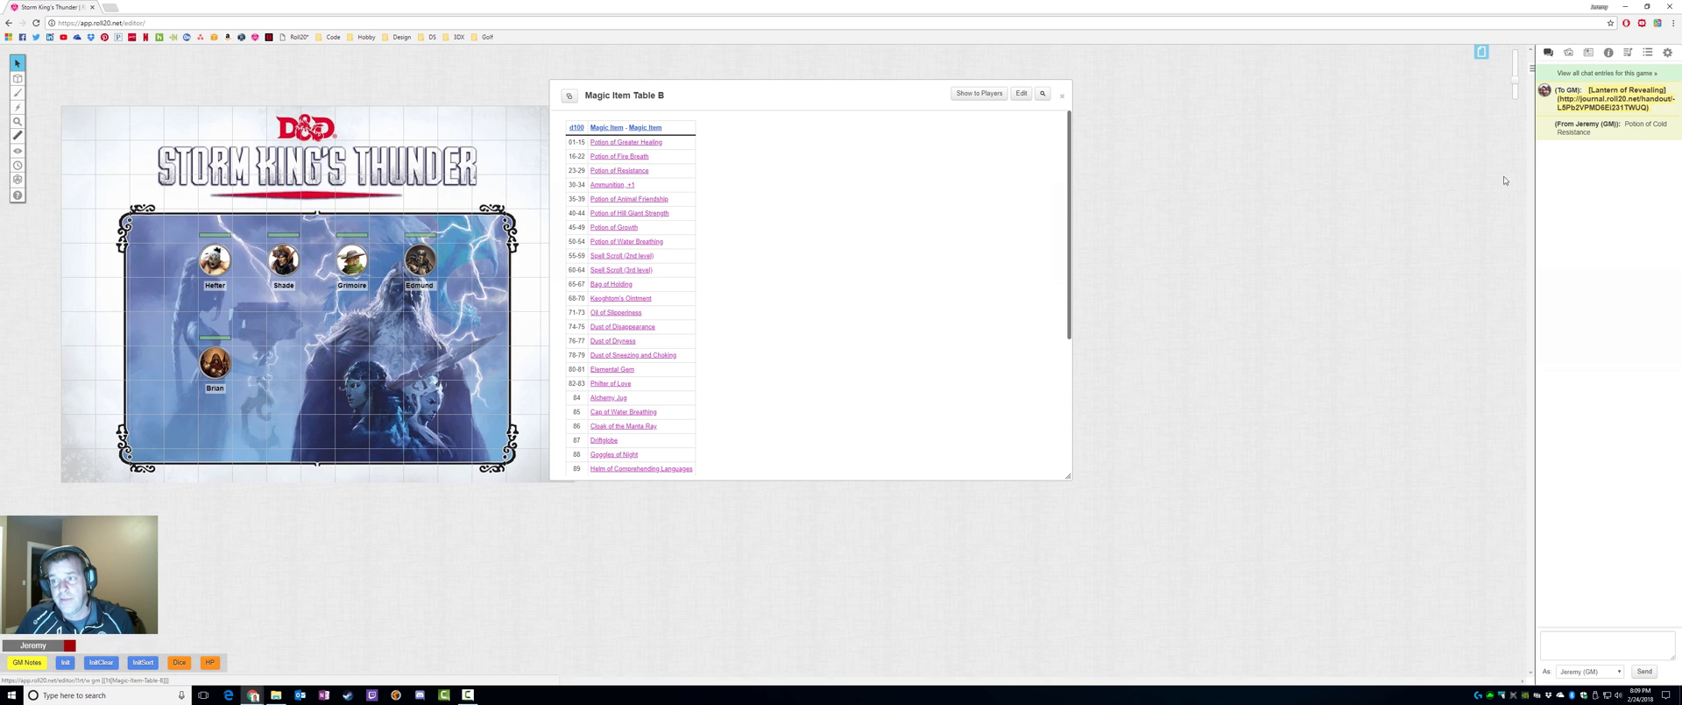
Open the Potion of Resistance handout from the chat result, enlarge it to show the damage type table, and close it.
{"action": "left_click", "coordinate": [1636, 128]}
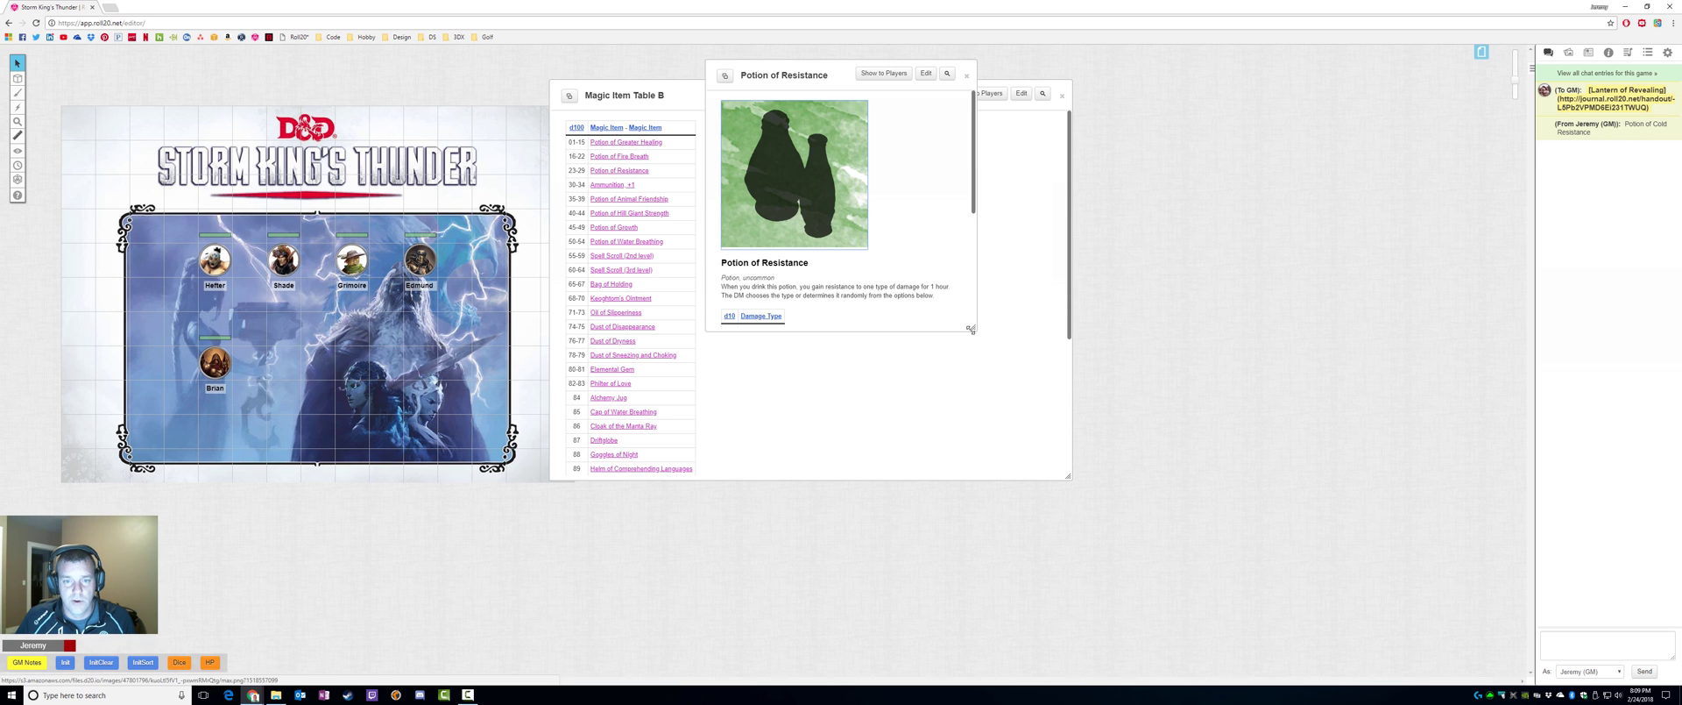
{"action": "left_click_drag", "start_coordinate": [971, 330], "coordinate": [1087, 545]}
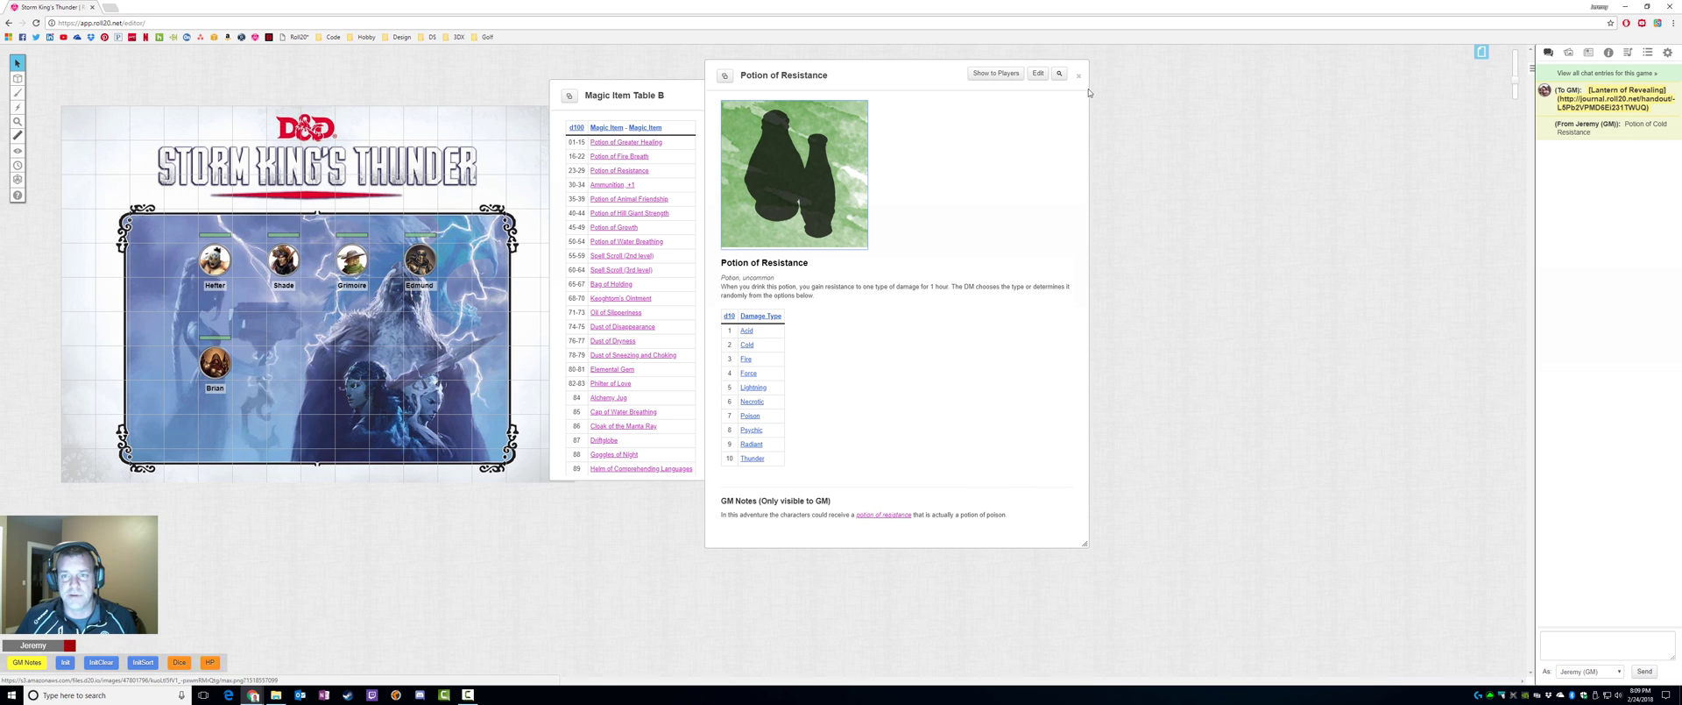
{"action": "left_click", "coordinate": [1079, 75]}
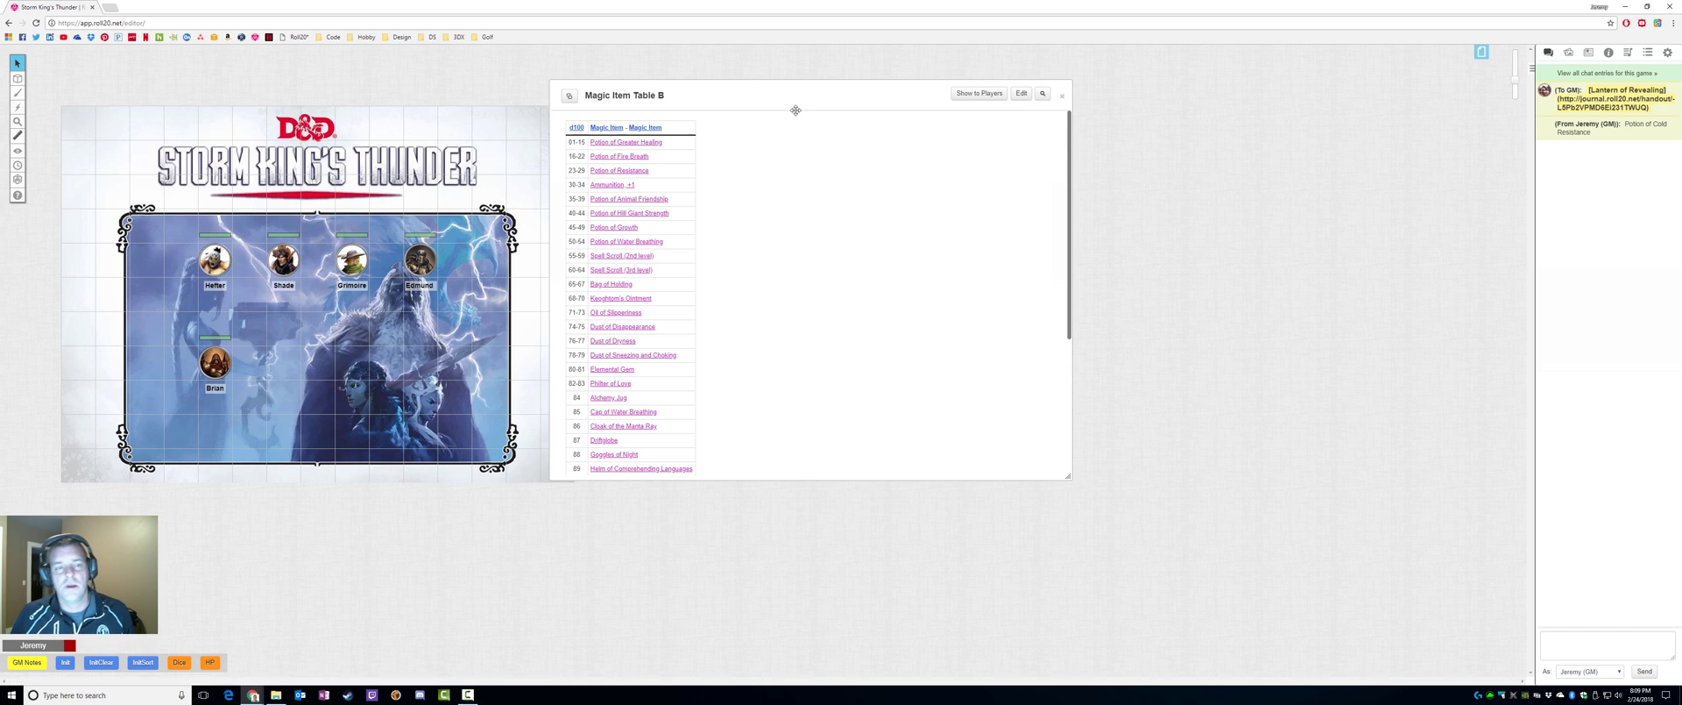
Edit the Magic Item Table B handout, delete the second Magic Item heading, and unlink the remaining Magic Item heading.
{"action": "left_click_drag", "start_coordinate": [796, 110], "coordinate": [1011, 199]}
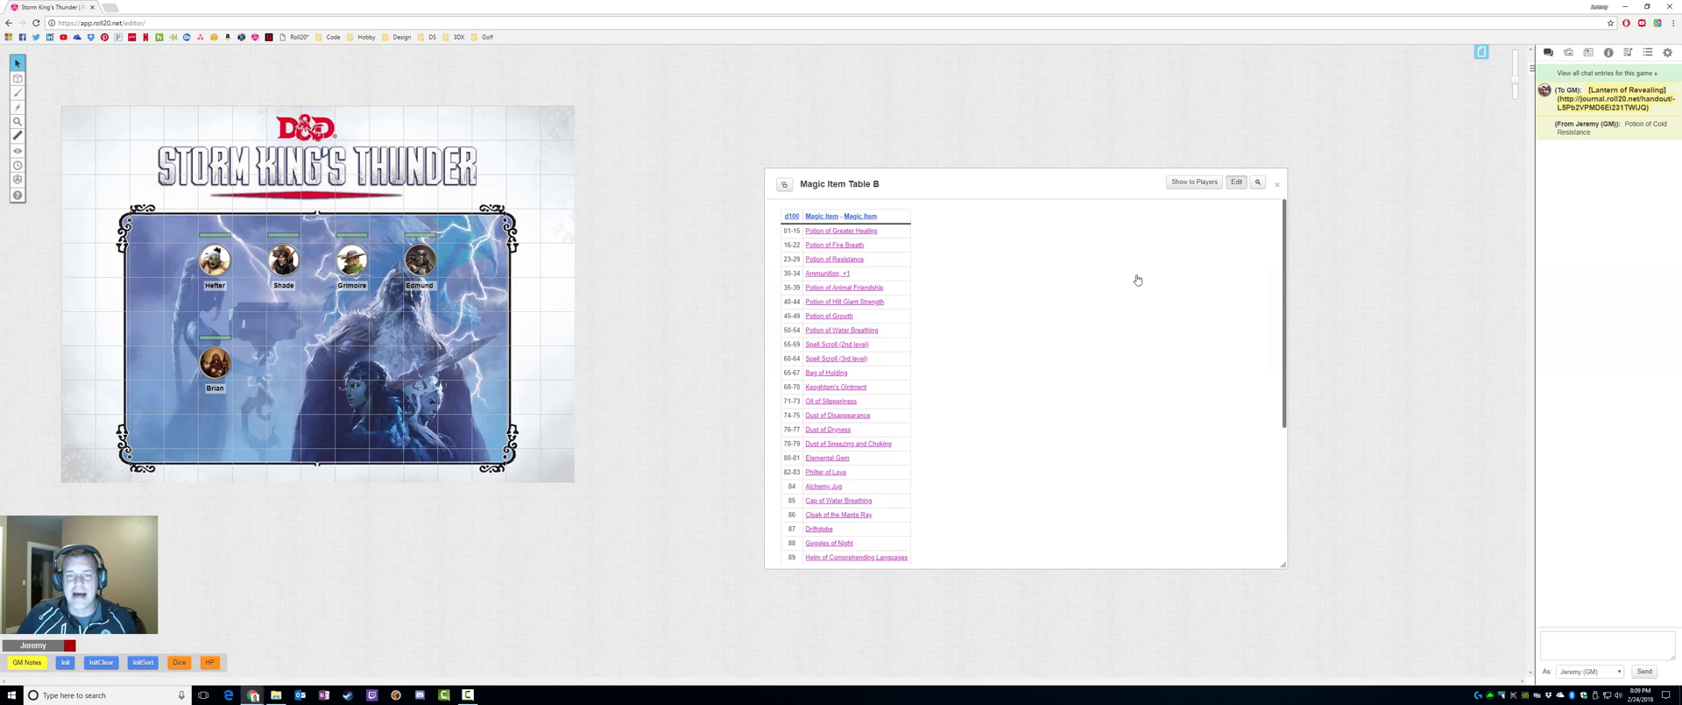
{"action": "left_click", "coordinate": [813, 359]}
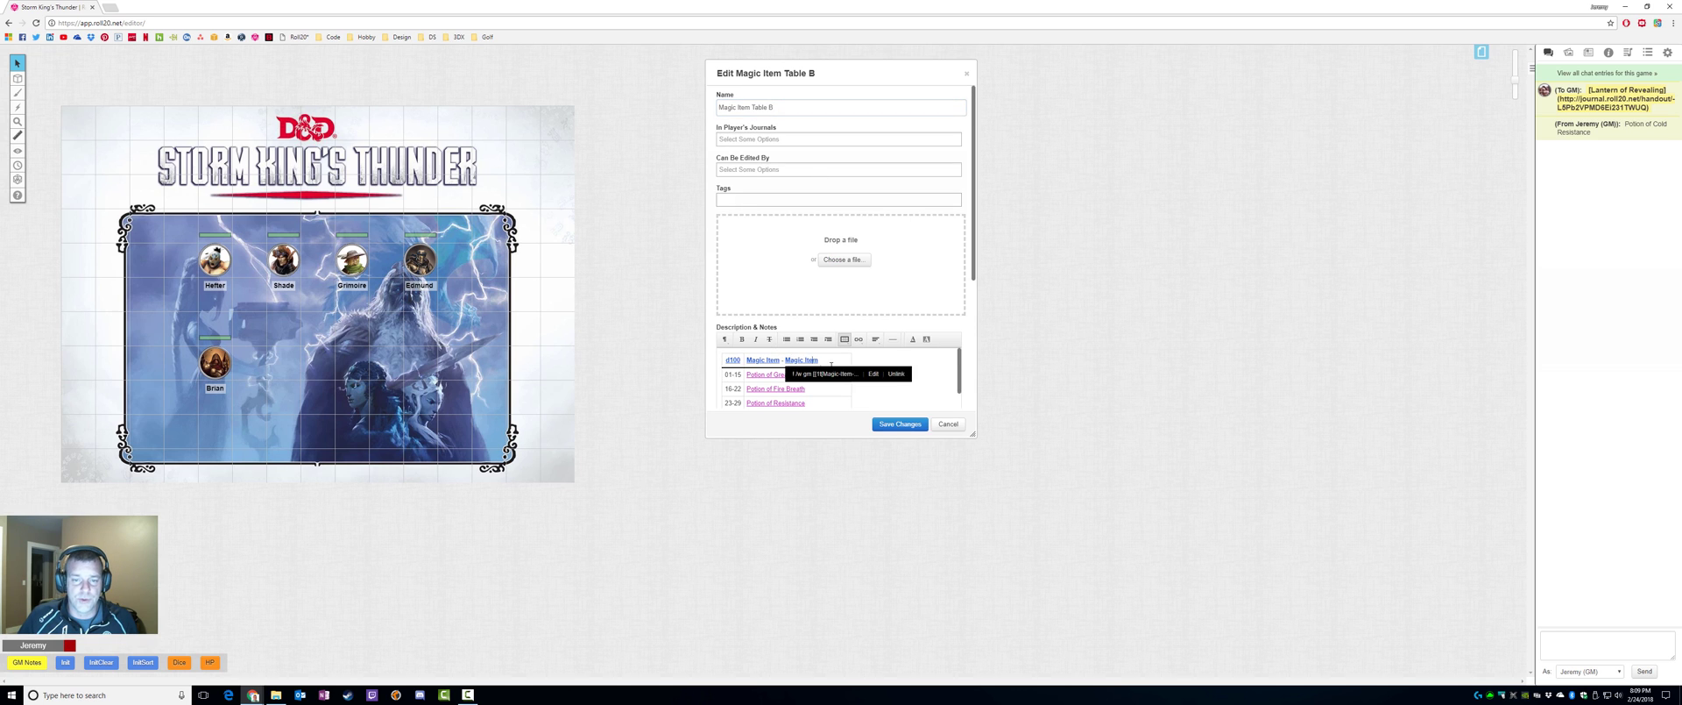
{"action": "left_click", "coordinate": [893, 375]}
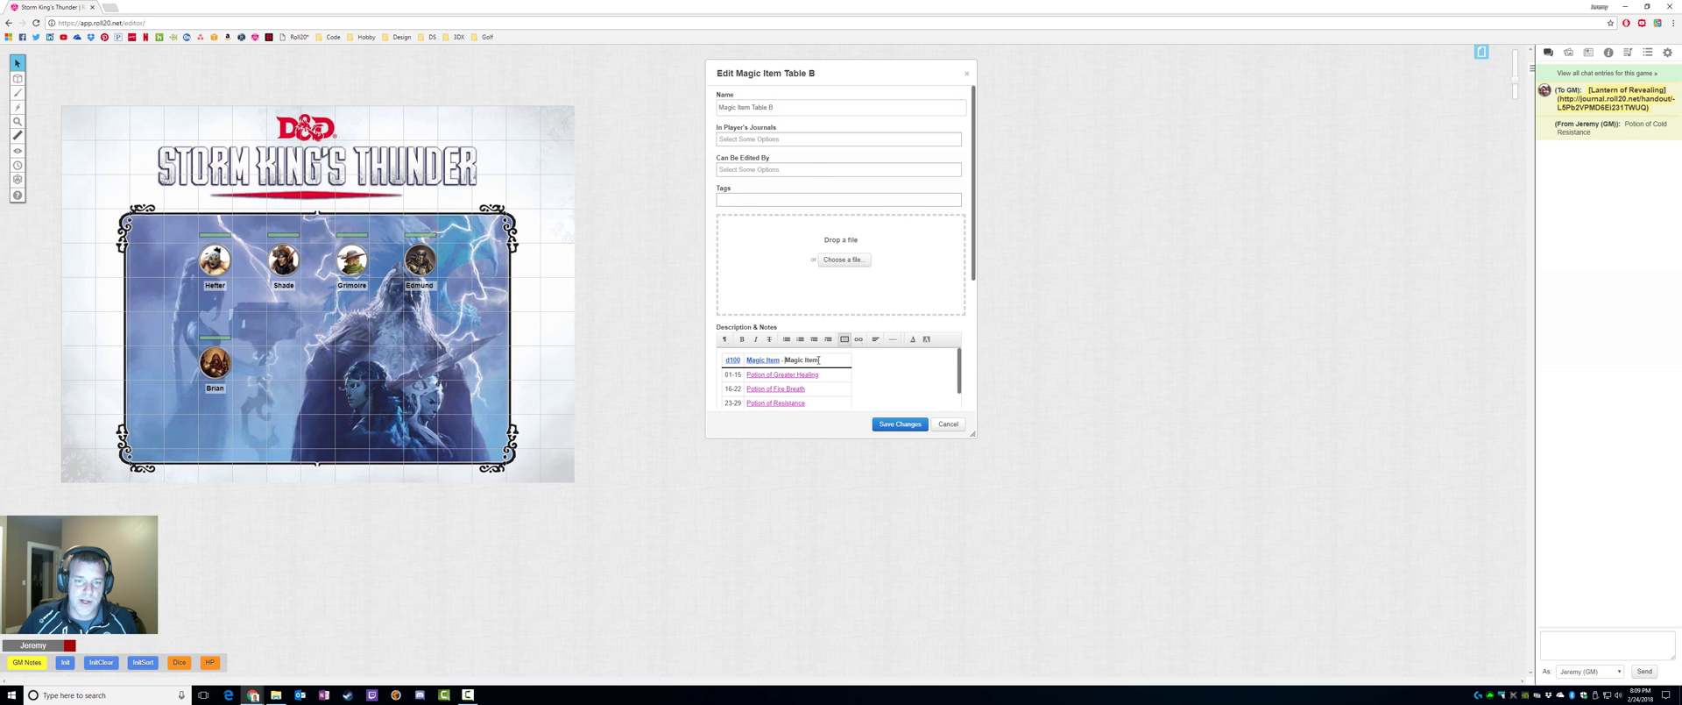
{"action": "left_click_drag", "start_coordinate": [819, 359], "coordinate": [786, 359]}
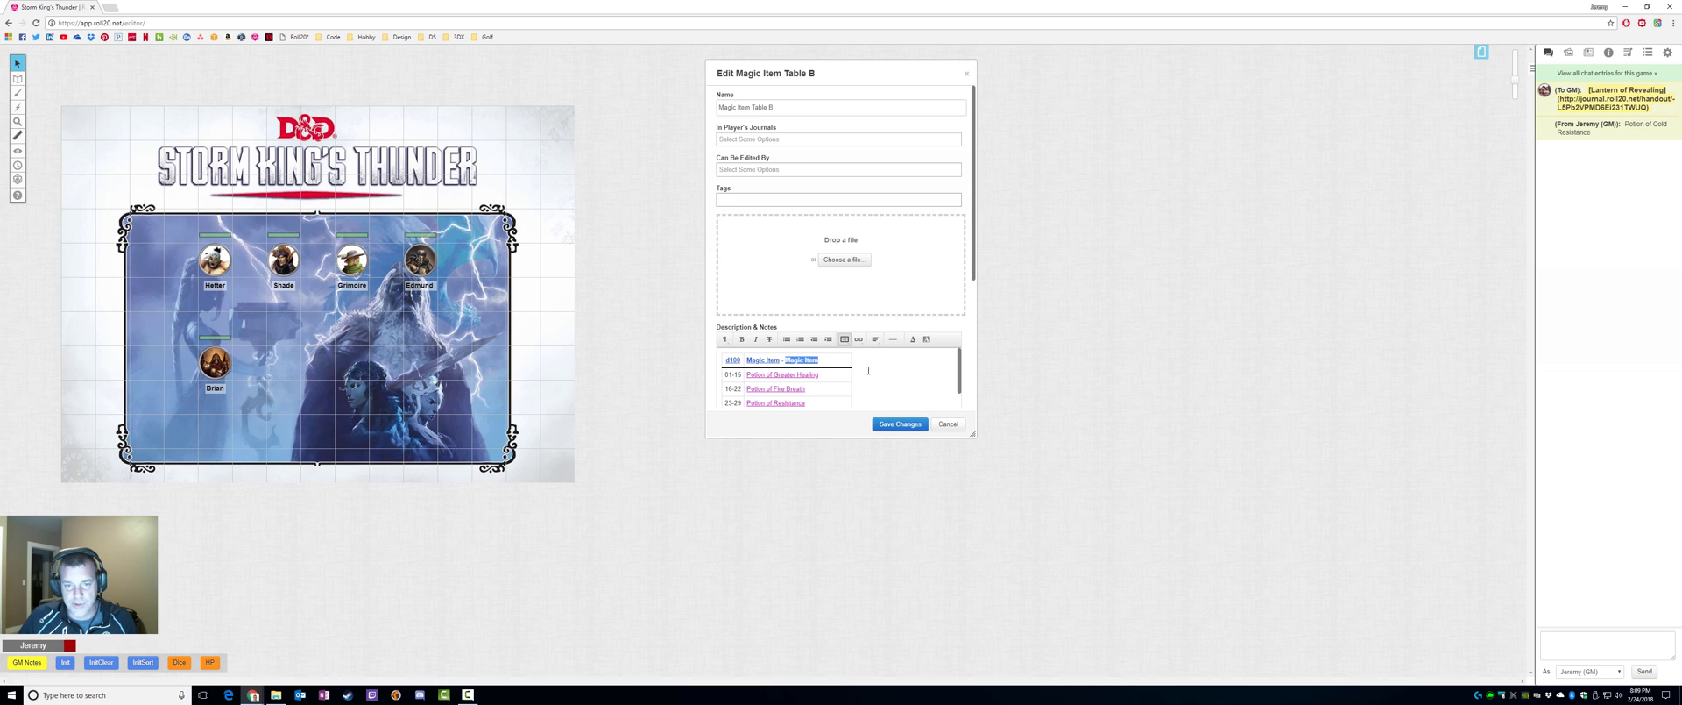
{"action": "key", "text": "BackSpace"}
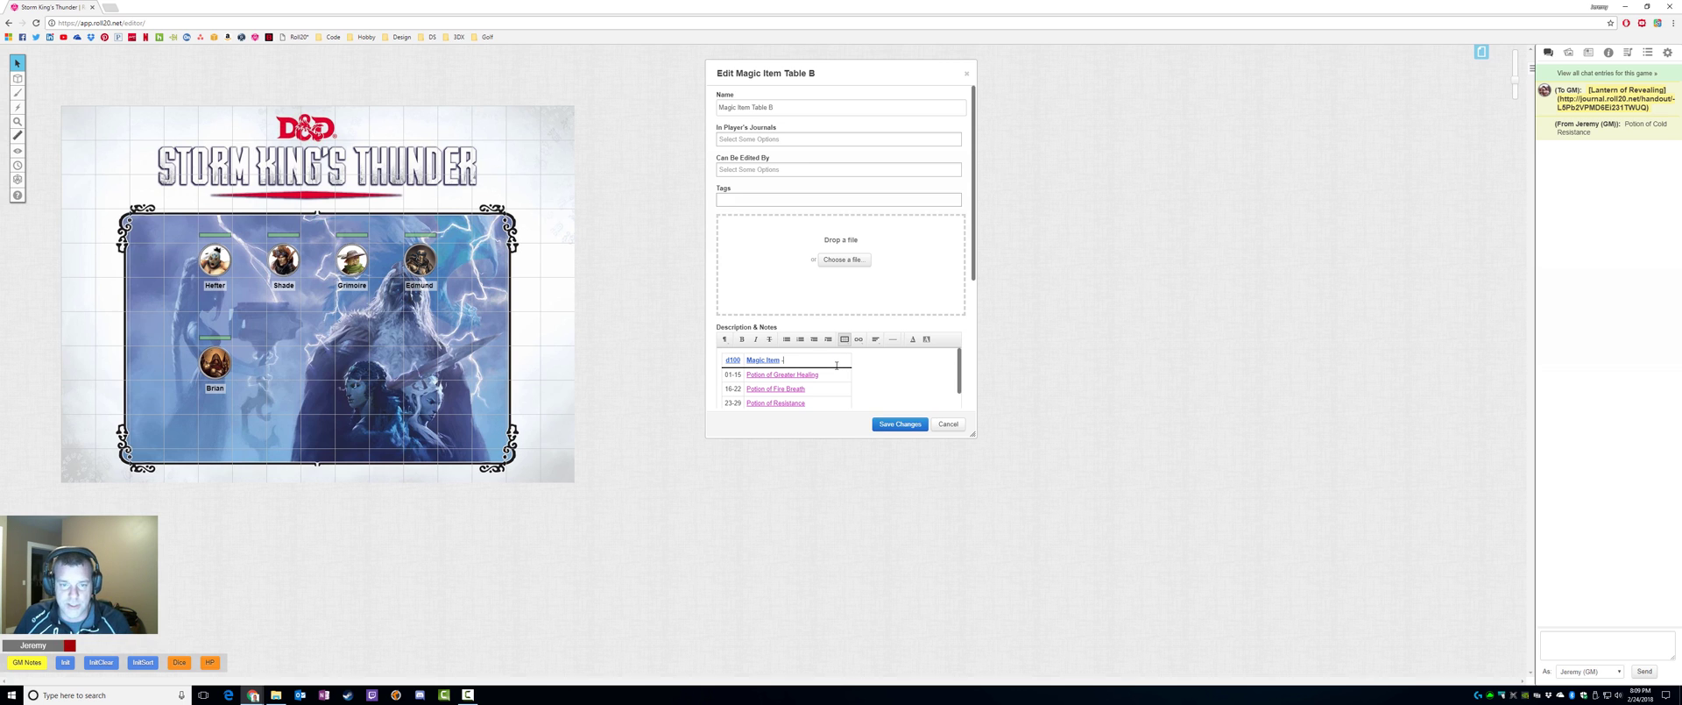
{"action": "left_click", "coordinate": [769, 360]}
{"action": "left_click", "coordinate": [852, 374]}
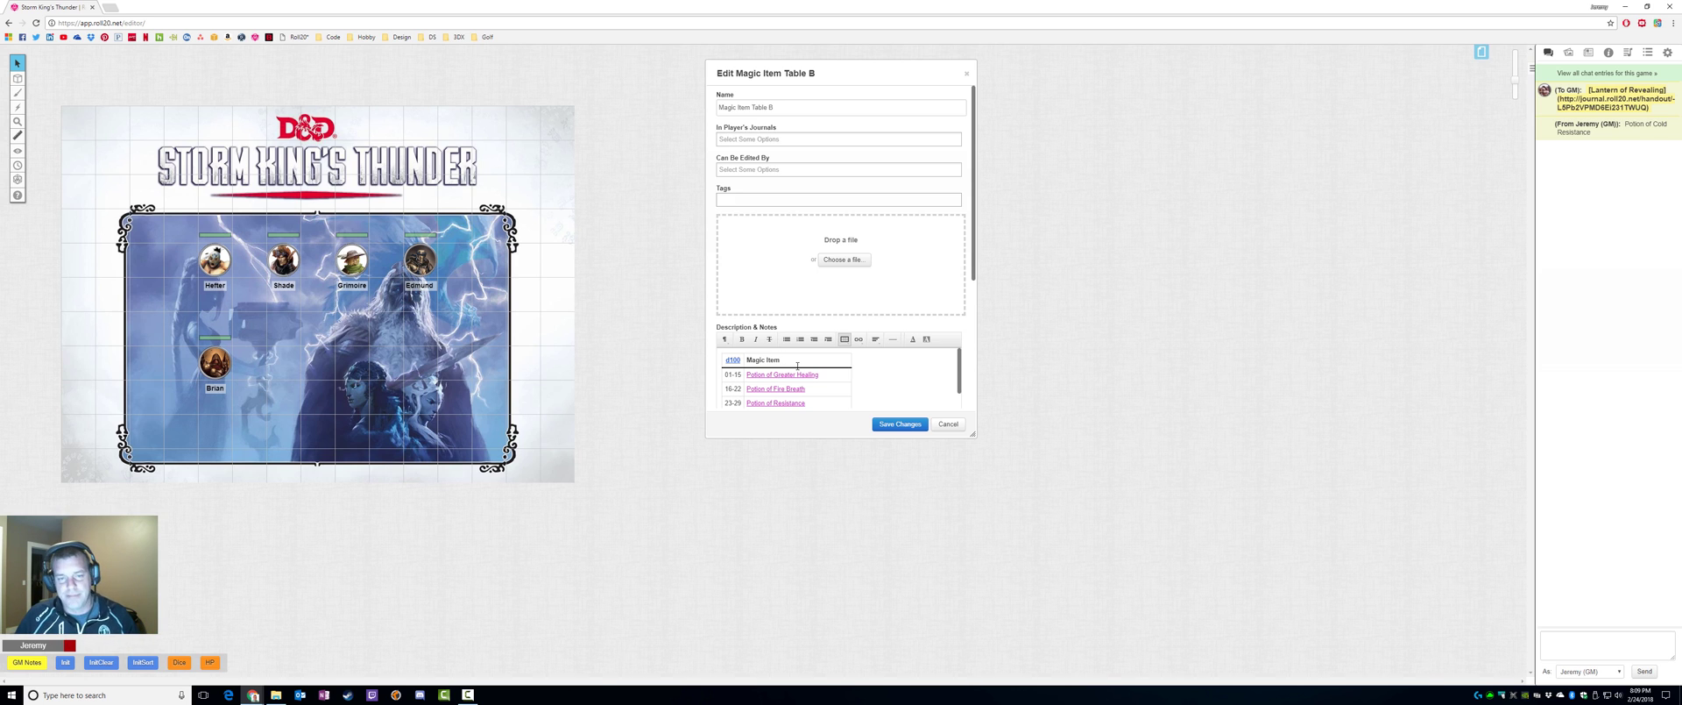
Link the Magic Item heading to "!&#13;!rt/w gm [[1t[Magic-Item-Table-B]]]" and save the handout.
{"action": "key", "text": "ctrl+shift+Left"}
{"action": "key", "text": "ctrl+shift+Left"}
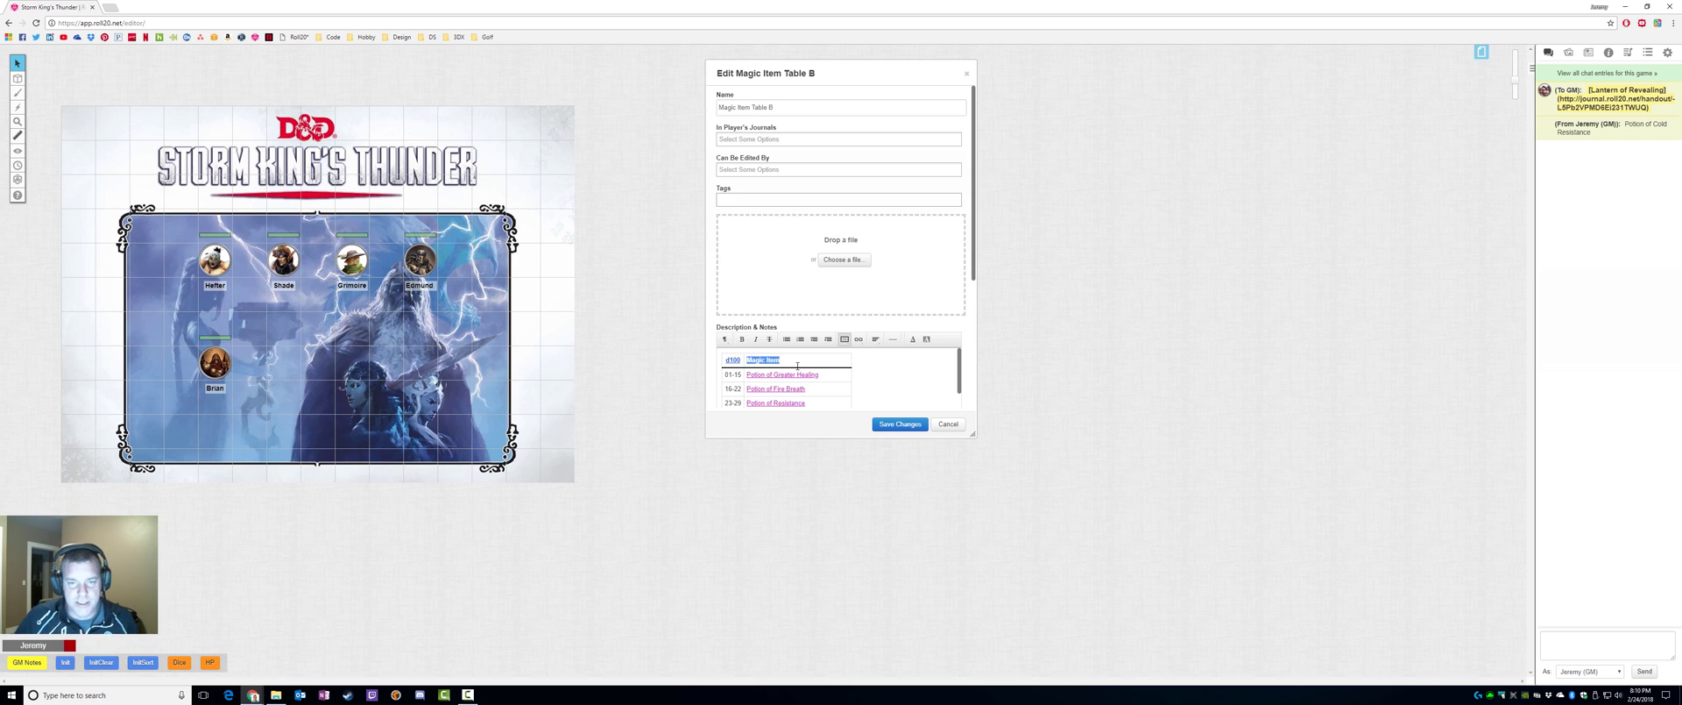
{"action": "left_click", "coordinate": [858, 338]}
{"action": "left_click", "coordinate": [868, 359]}
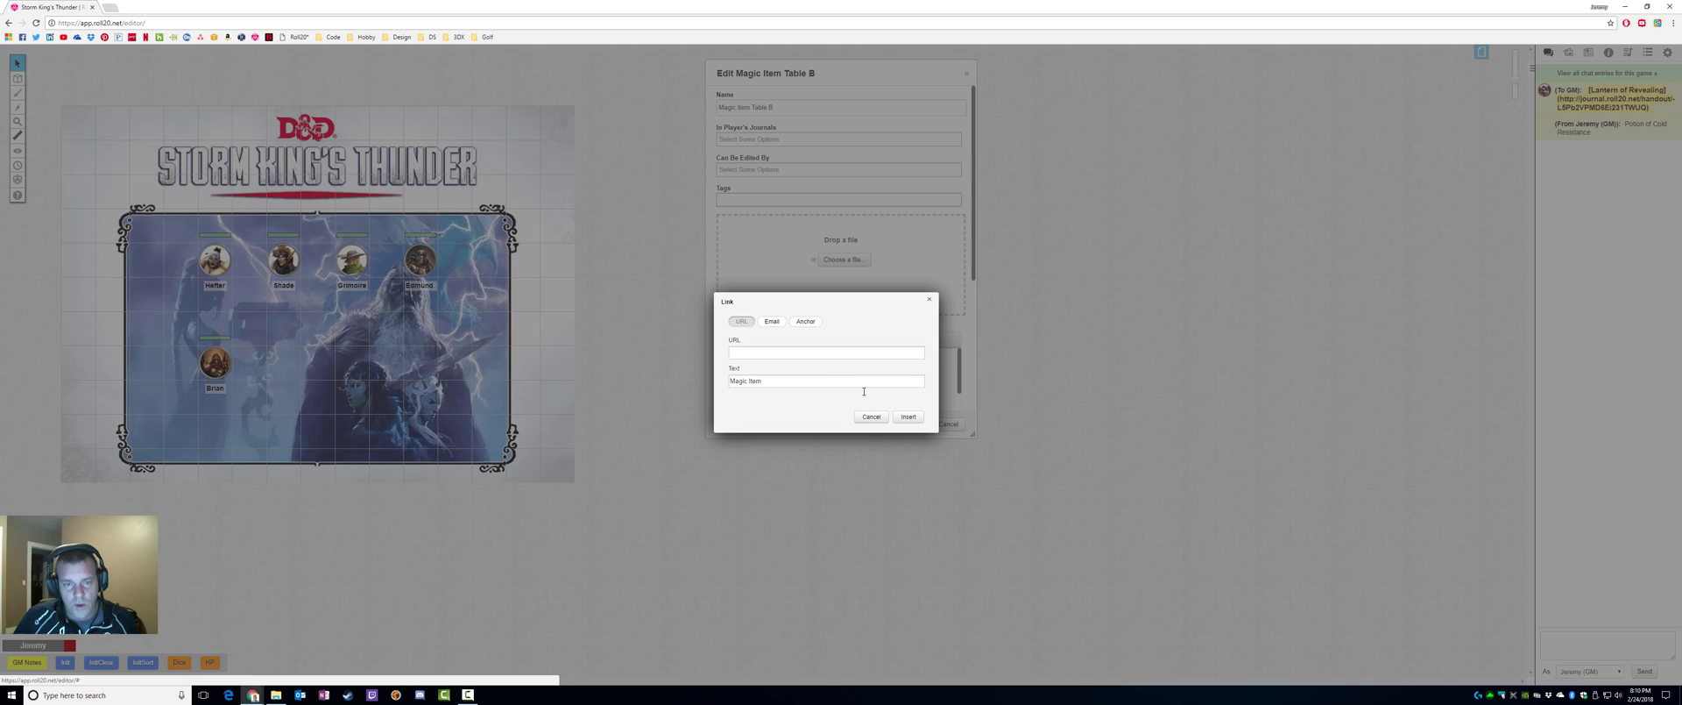
{"action": "left_click_drag", "start_coordinate": [831, 303], "coordinate": [873, 304]}
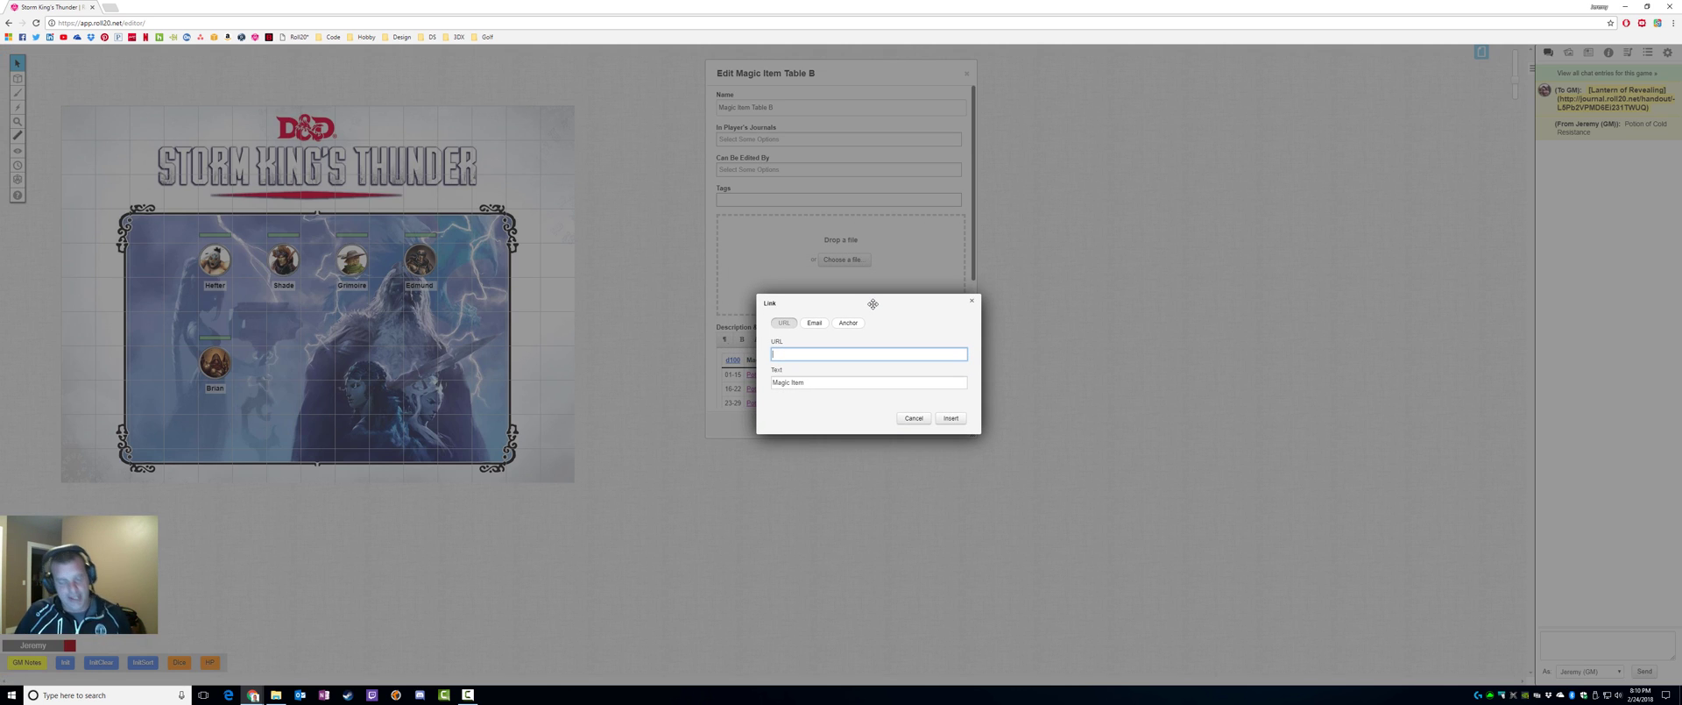
{"action": "type", "text": "!"}
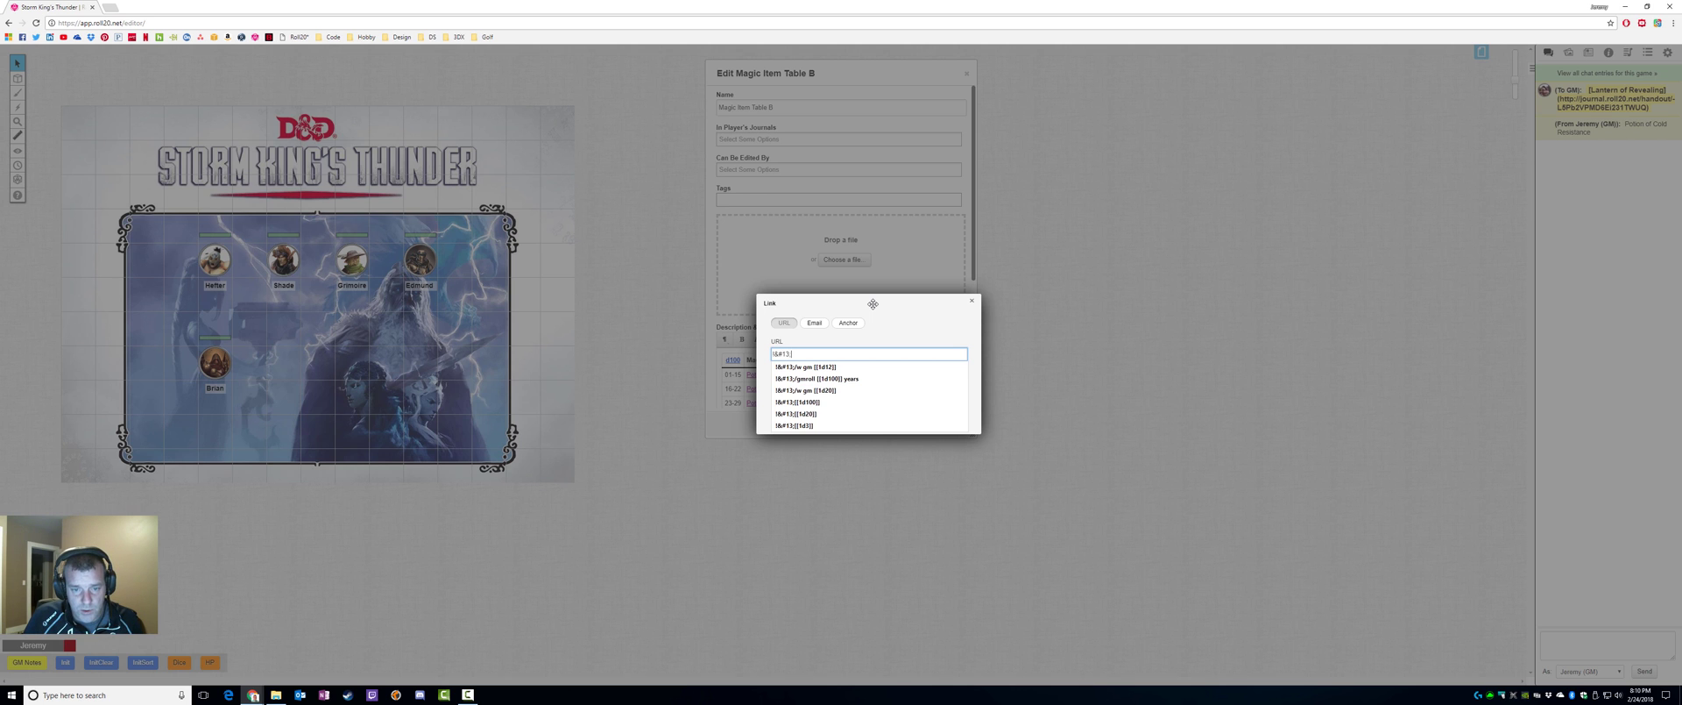
{"action": "type", "text": "/w"}
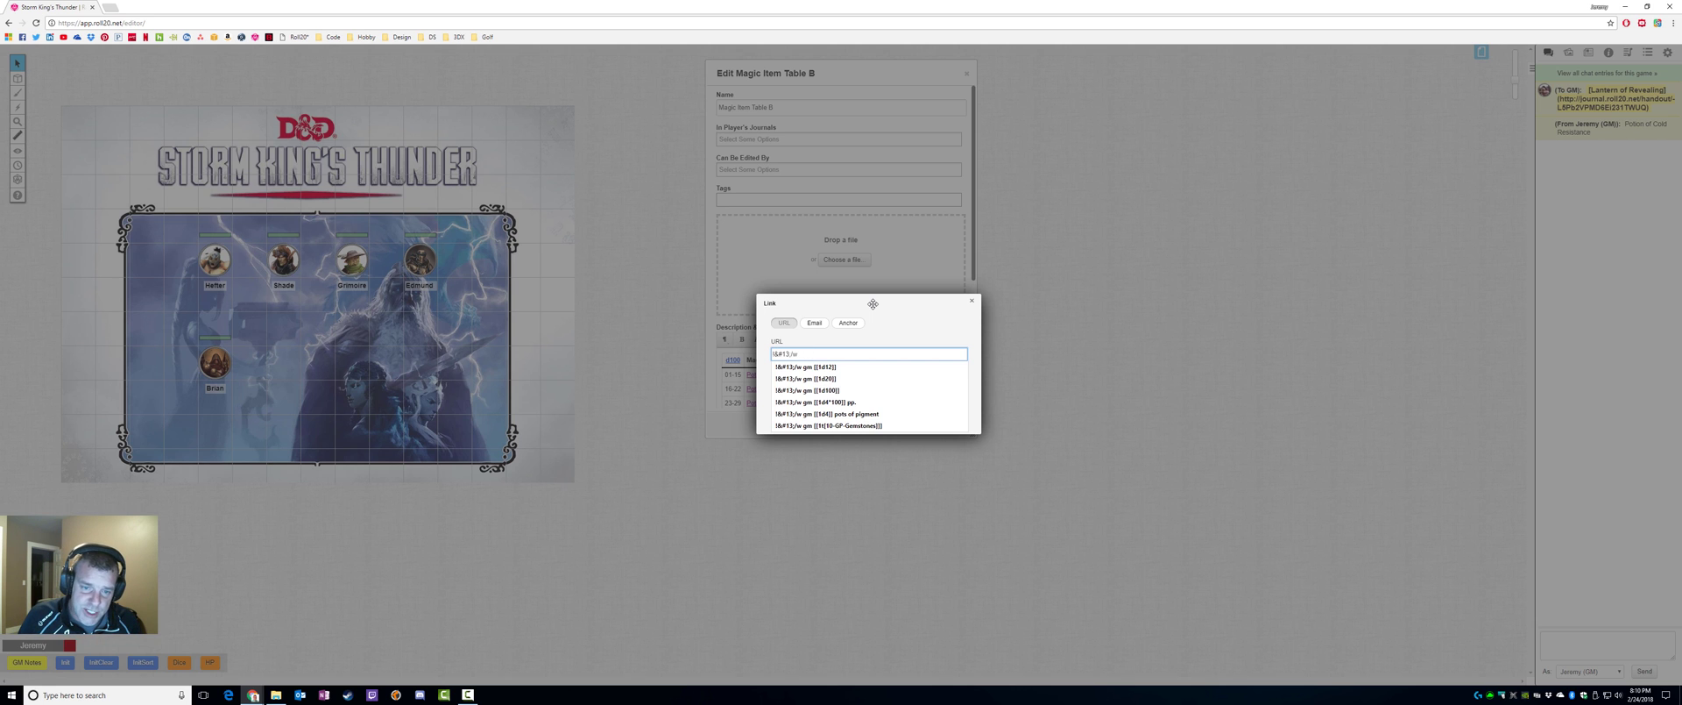
{"action": "key", "text": "BackSpace"}
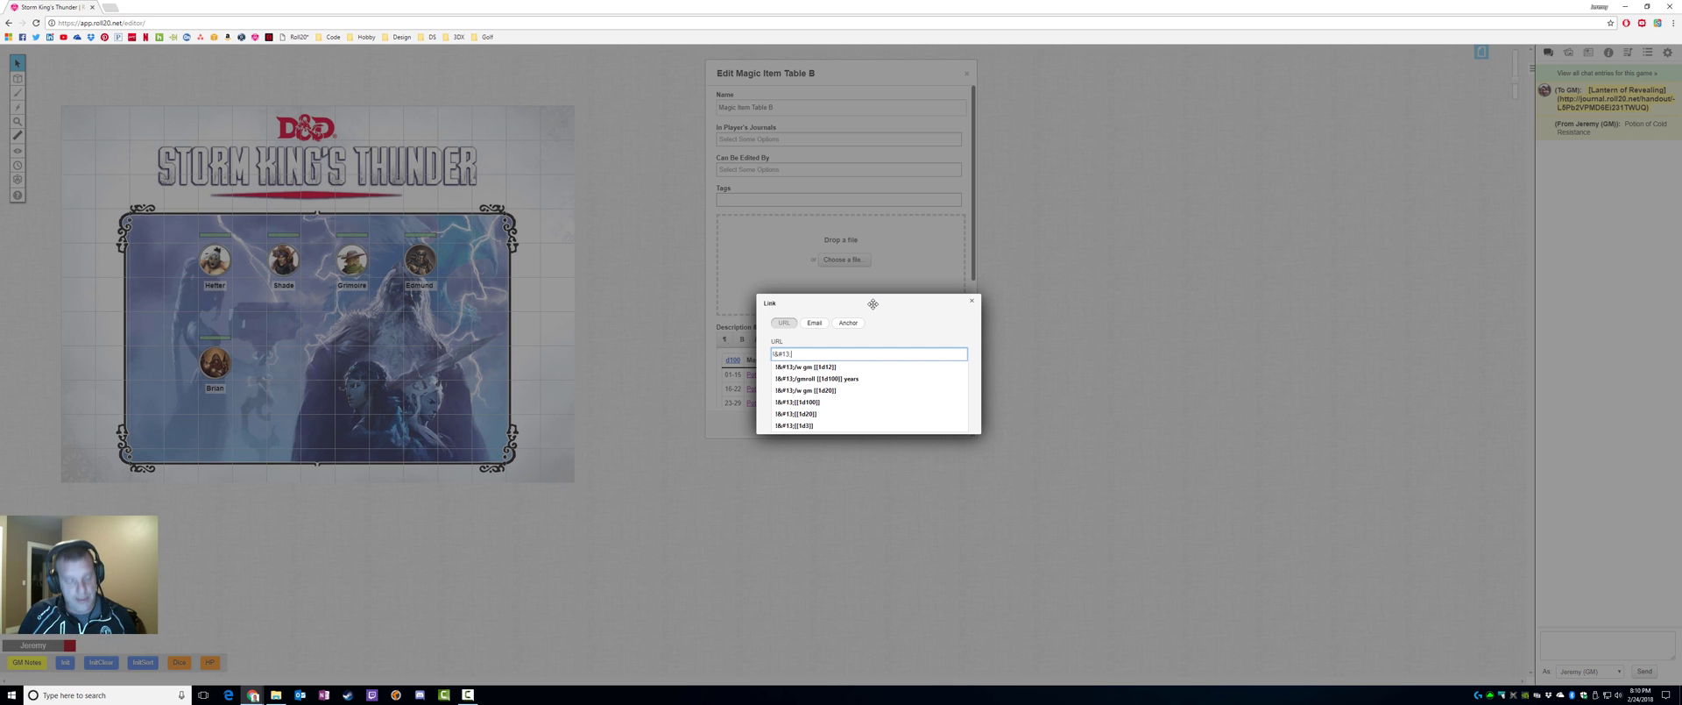
{"action": "type", "text": "!rt"}
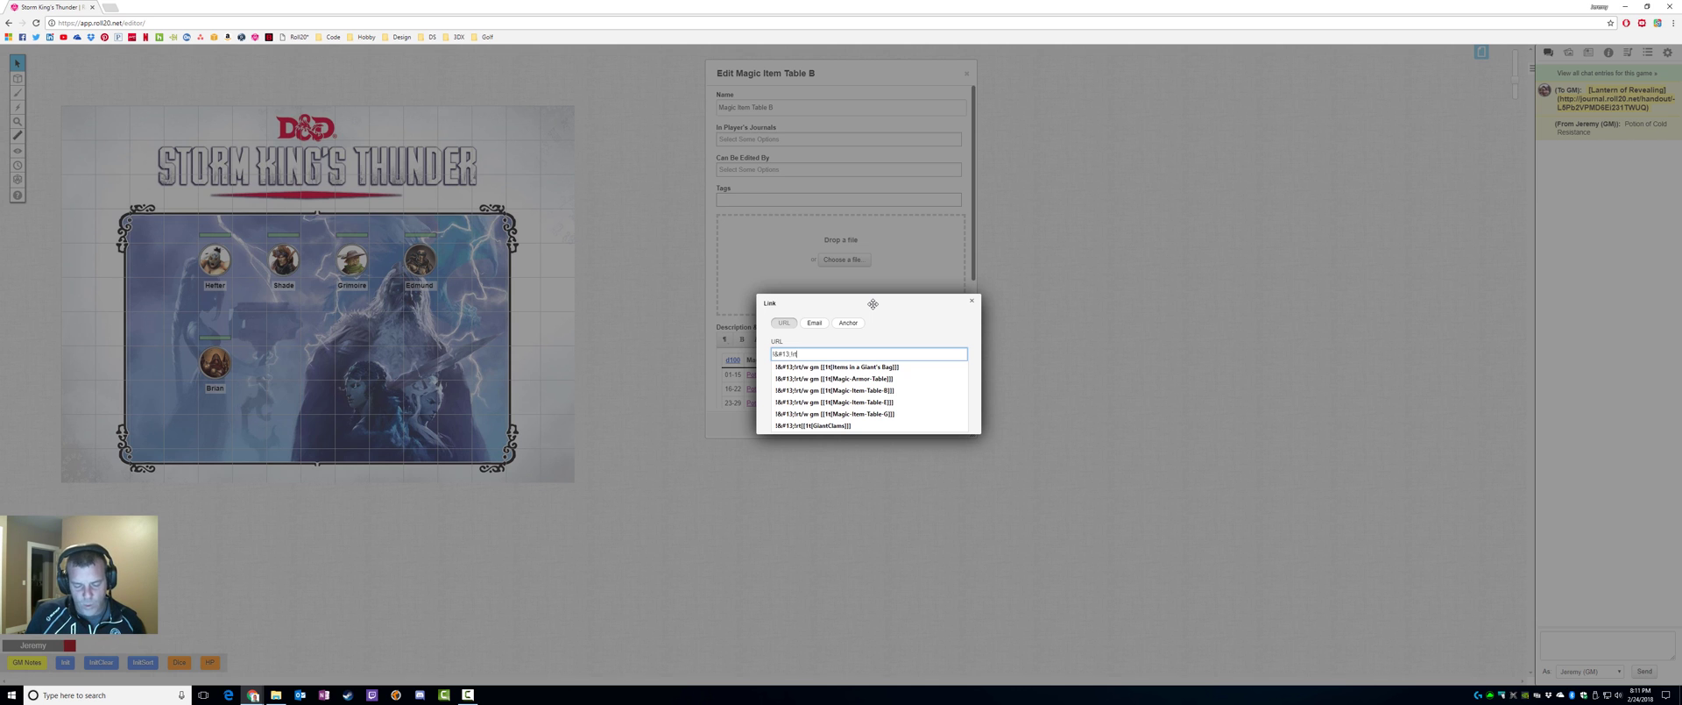
{"action": "type", "text": "/w gm [[1t["}
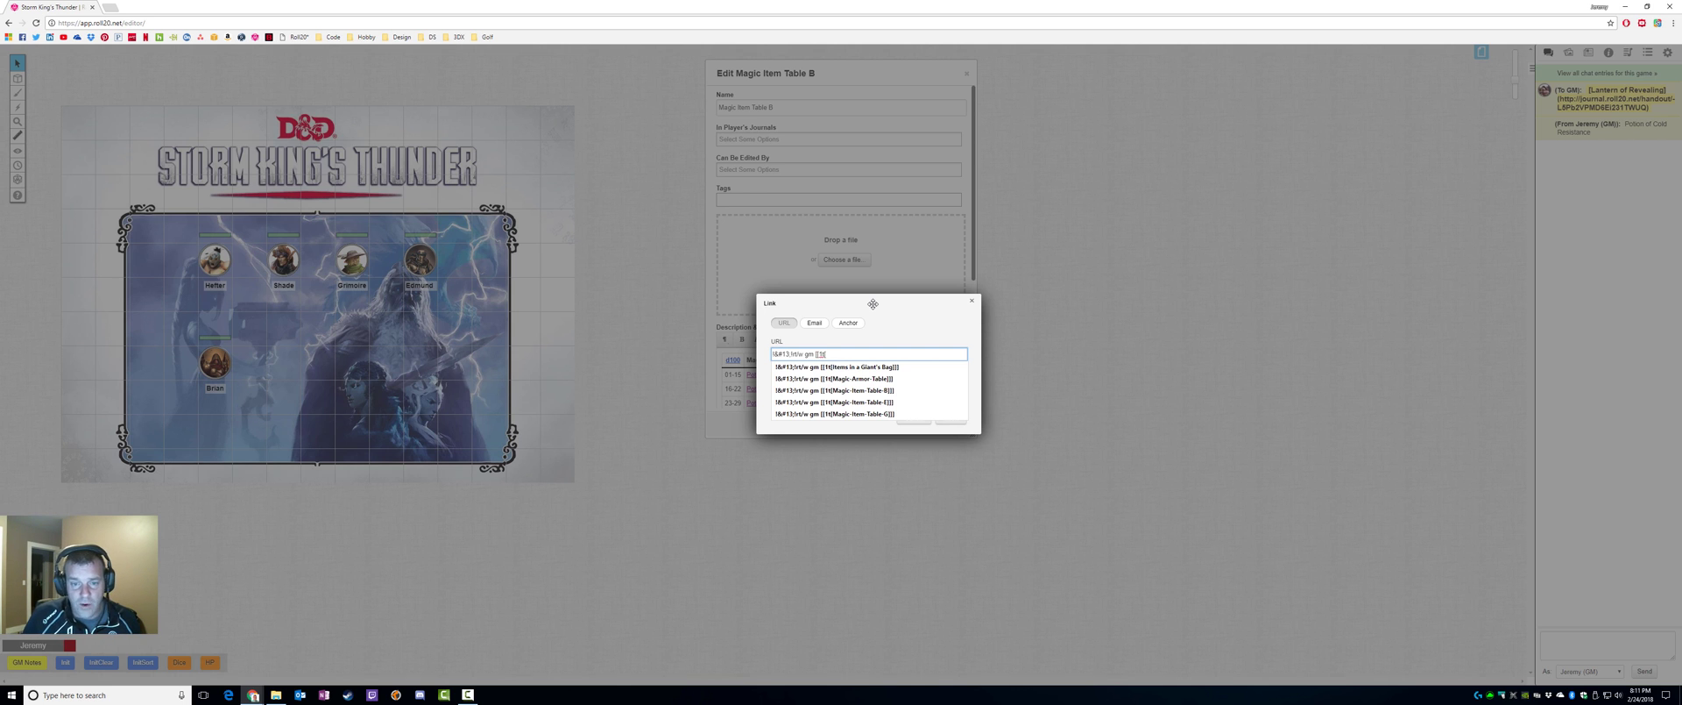
{"action": "type", "text": "M"}
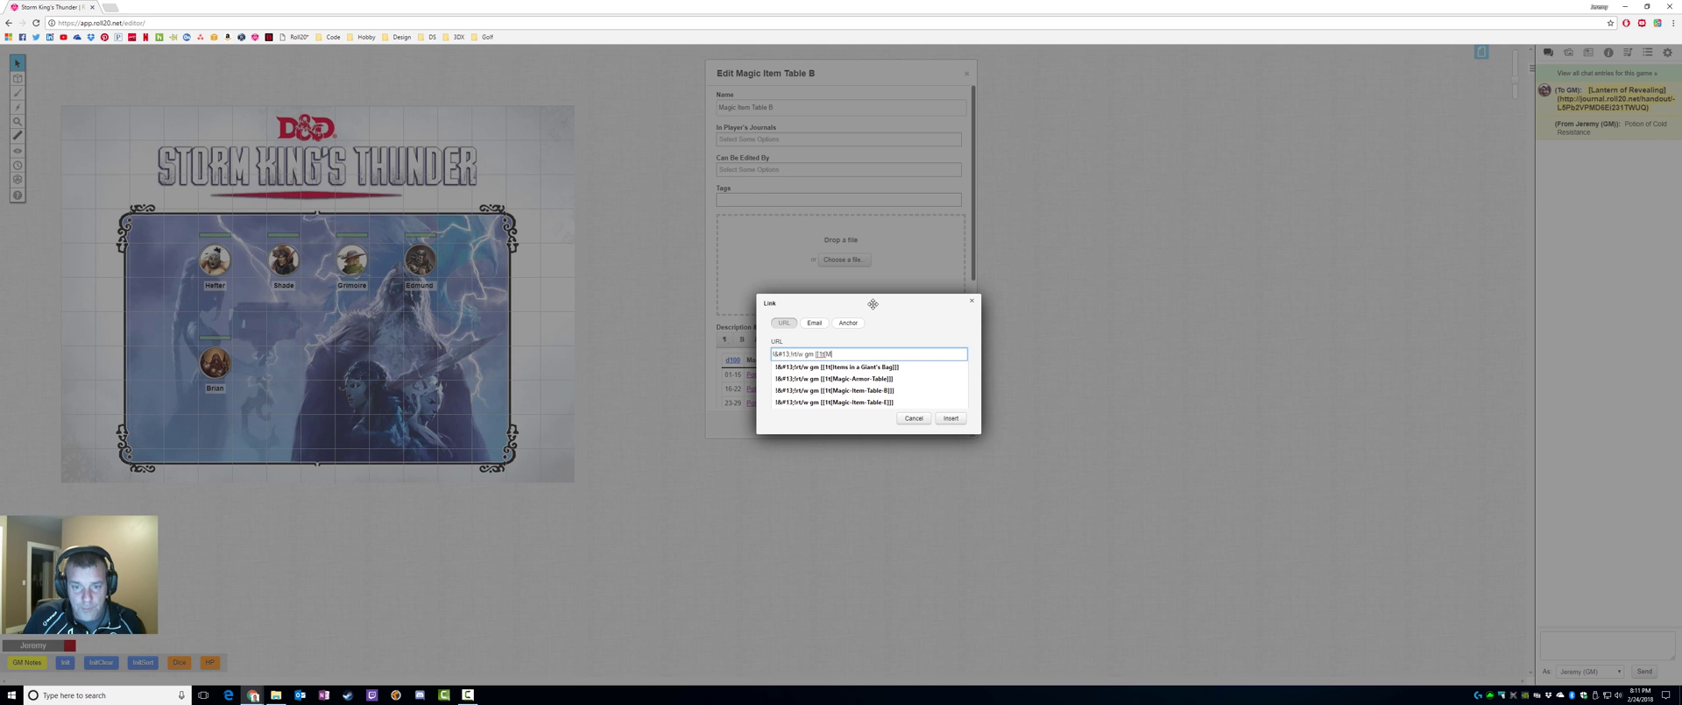
{"action": "type", "text": "agic-Item-Tabl"}
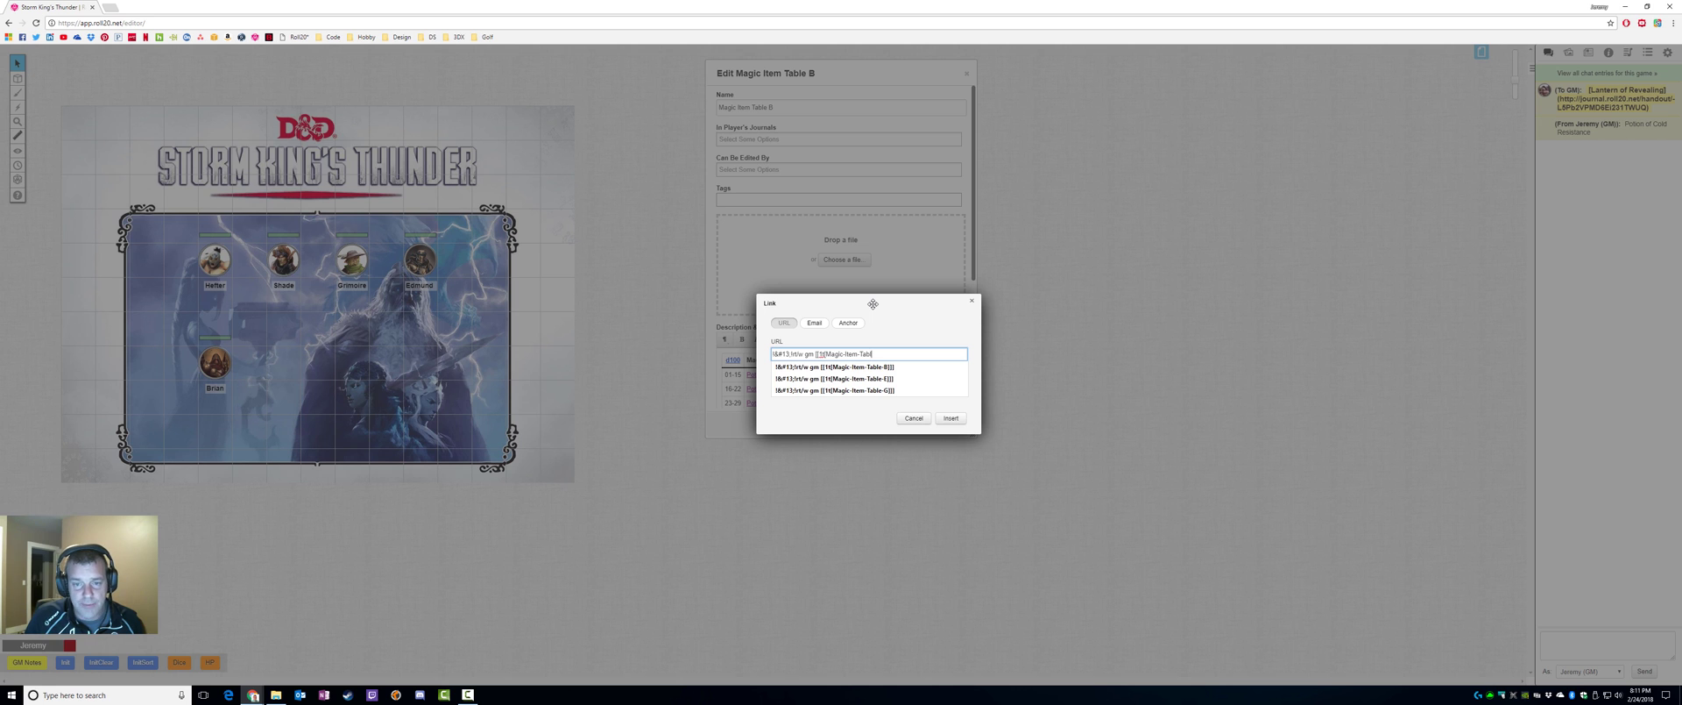
{"action": "type", "text": "e-B"}
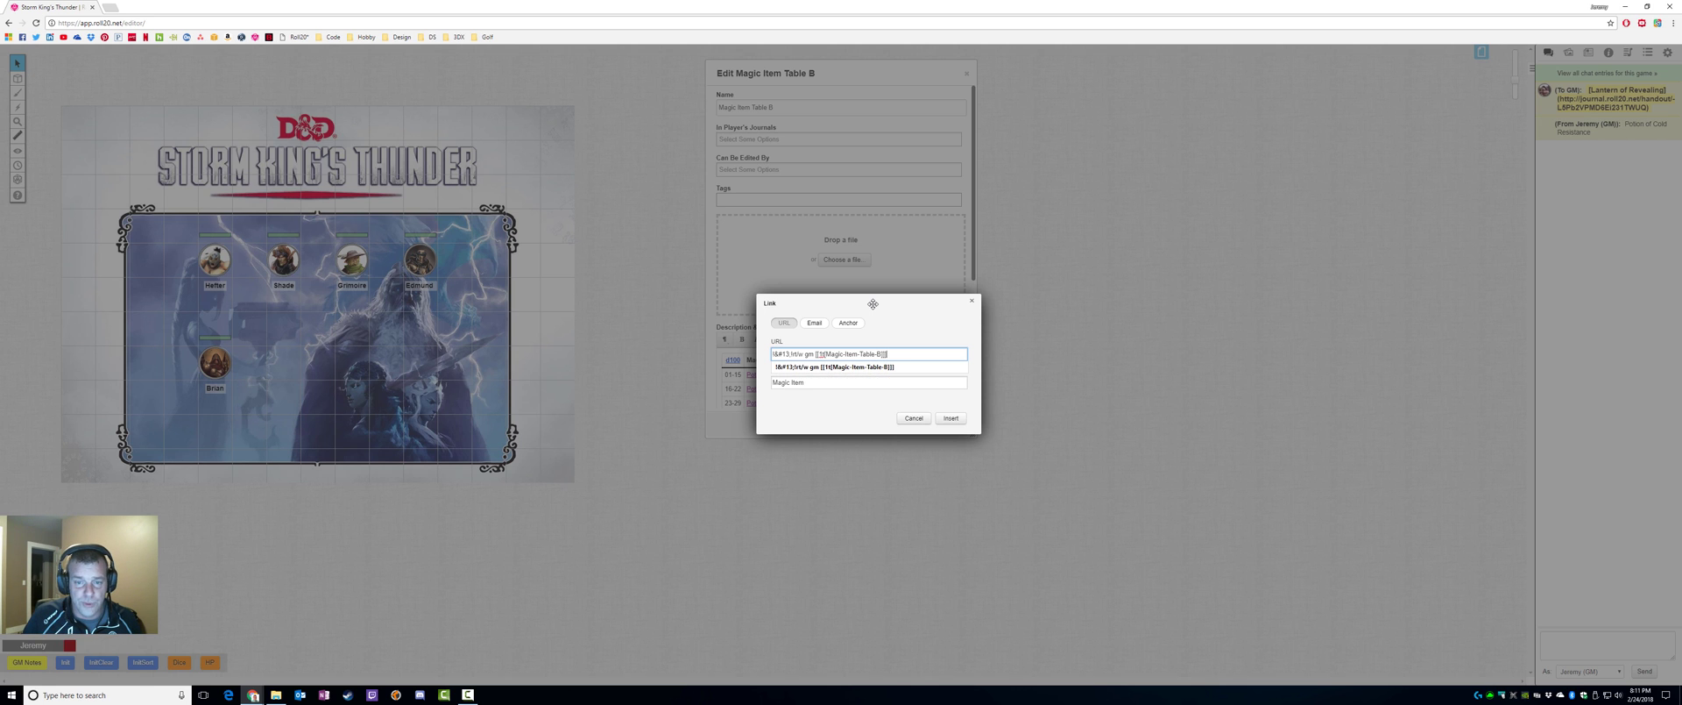
{"action": "left_click", "coordinate": [950, 418]}
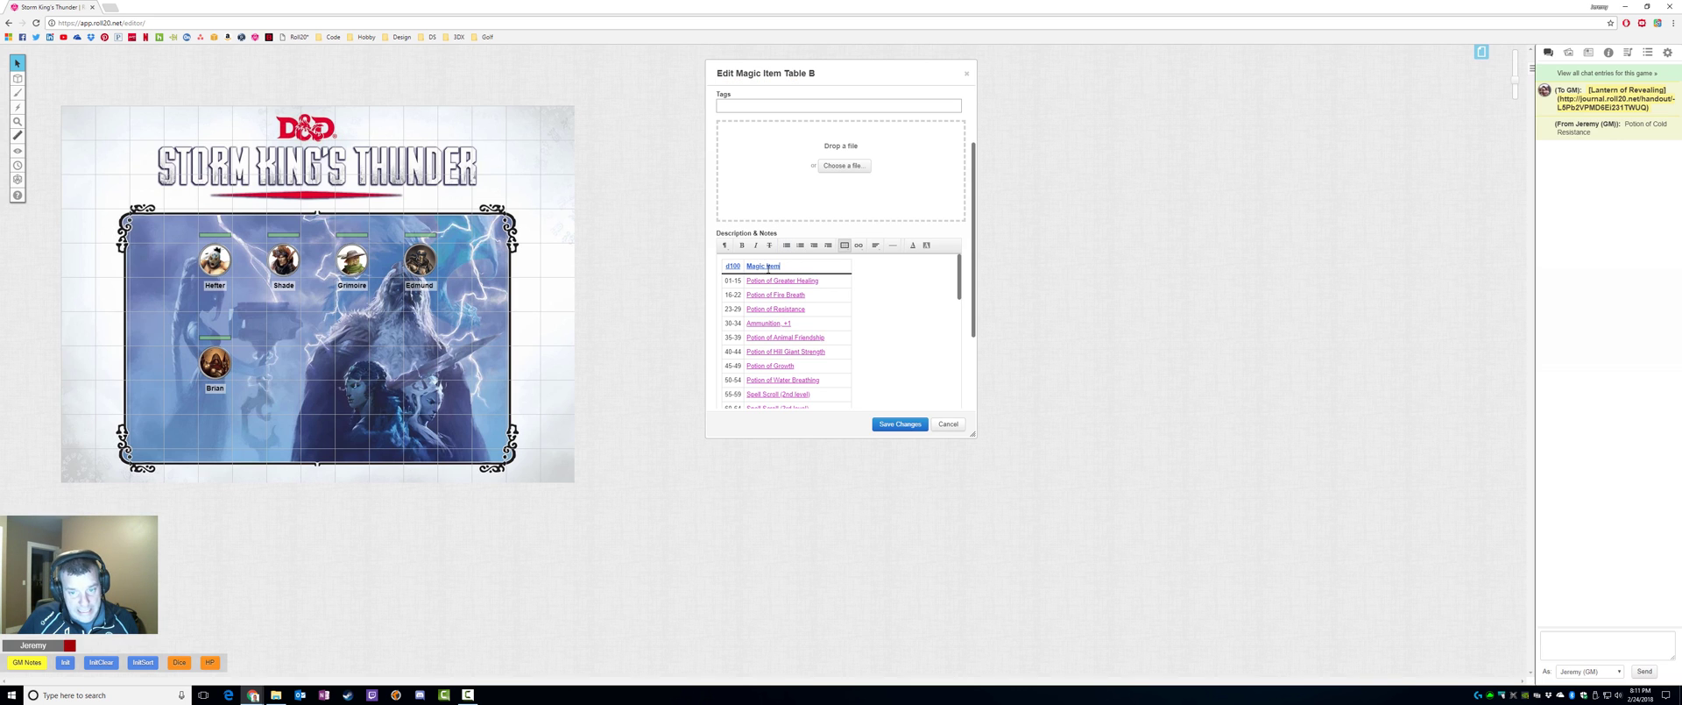
{"action": "left_click", "coordinate": [900, 423]}
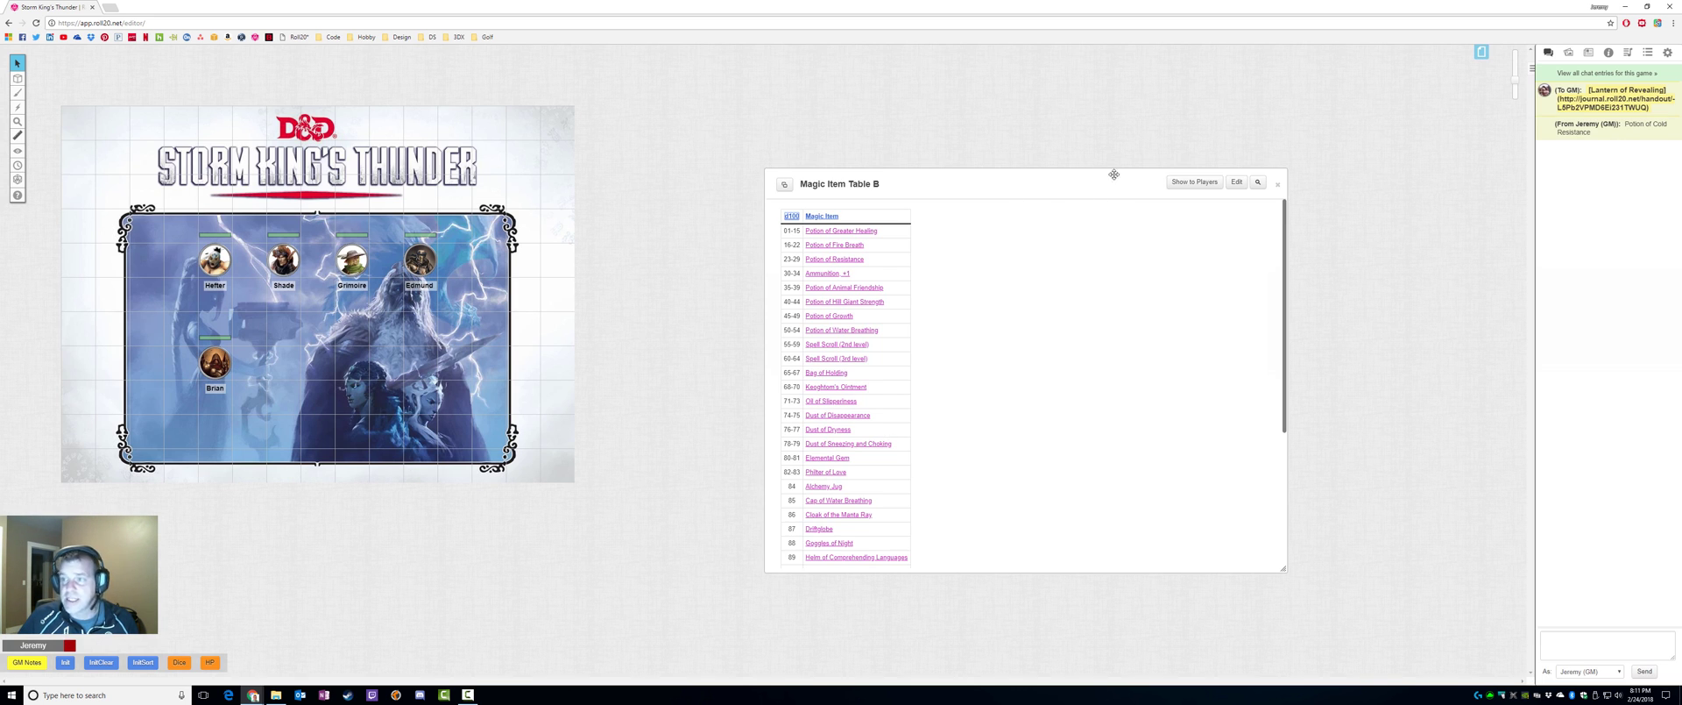
Roll a magic item with the new link, then roll Superior Healing's hit points in the handout opened from the chat result.
{"action": "left_click", "coordinate": [830, 217]}
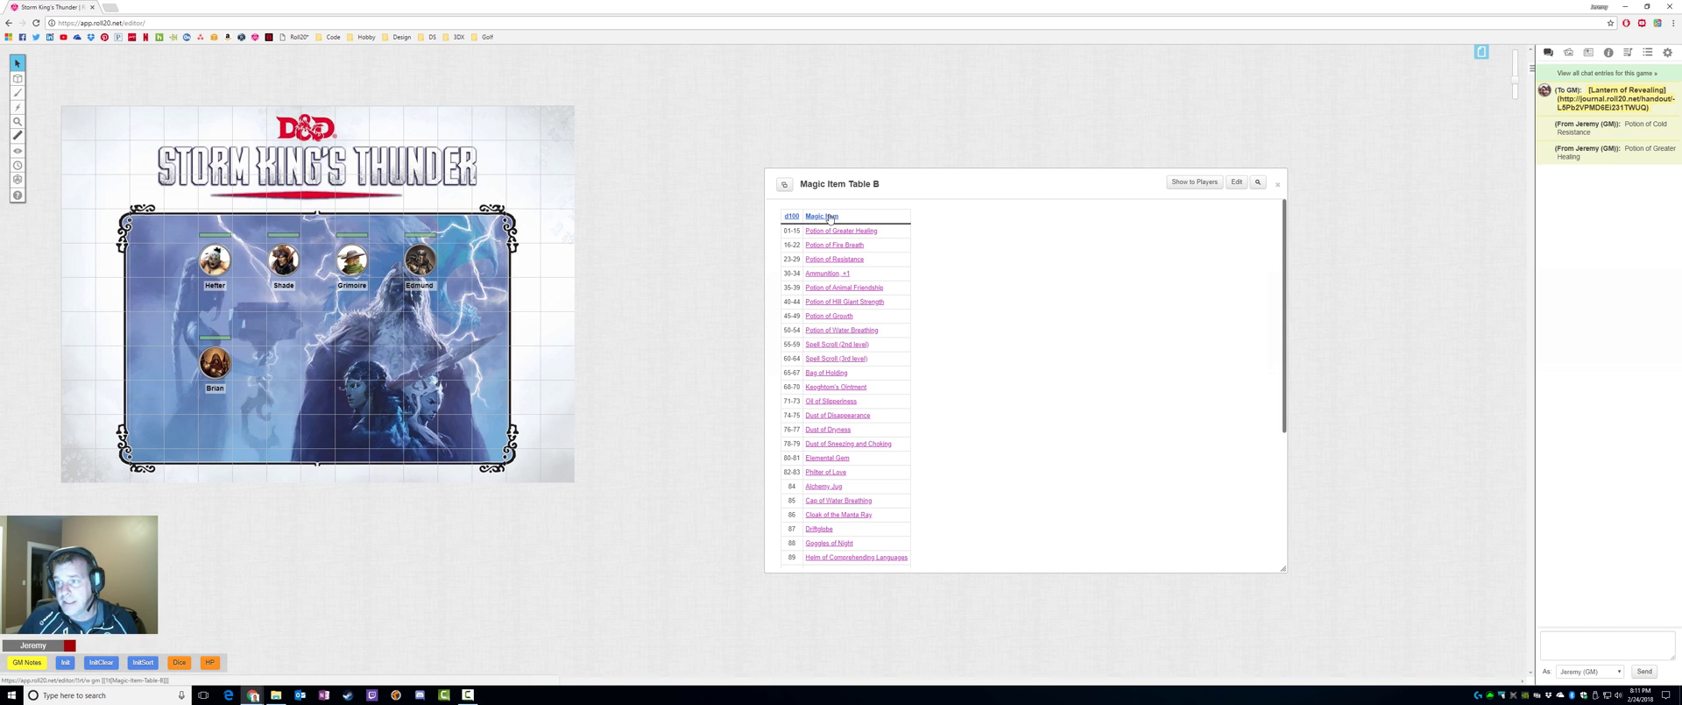
{"action": "left_click", "coordinate": [1650, 151]}
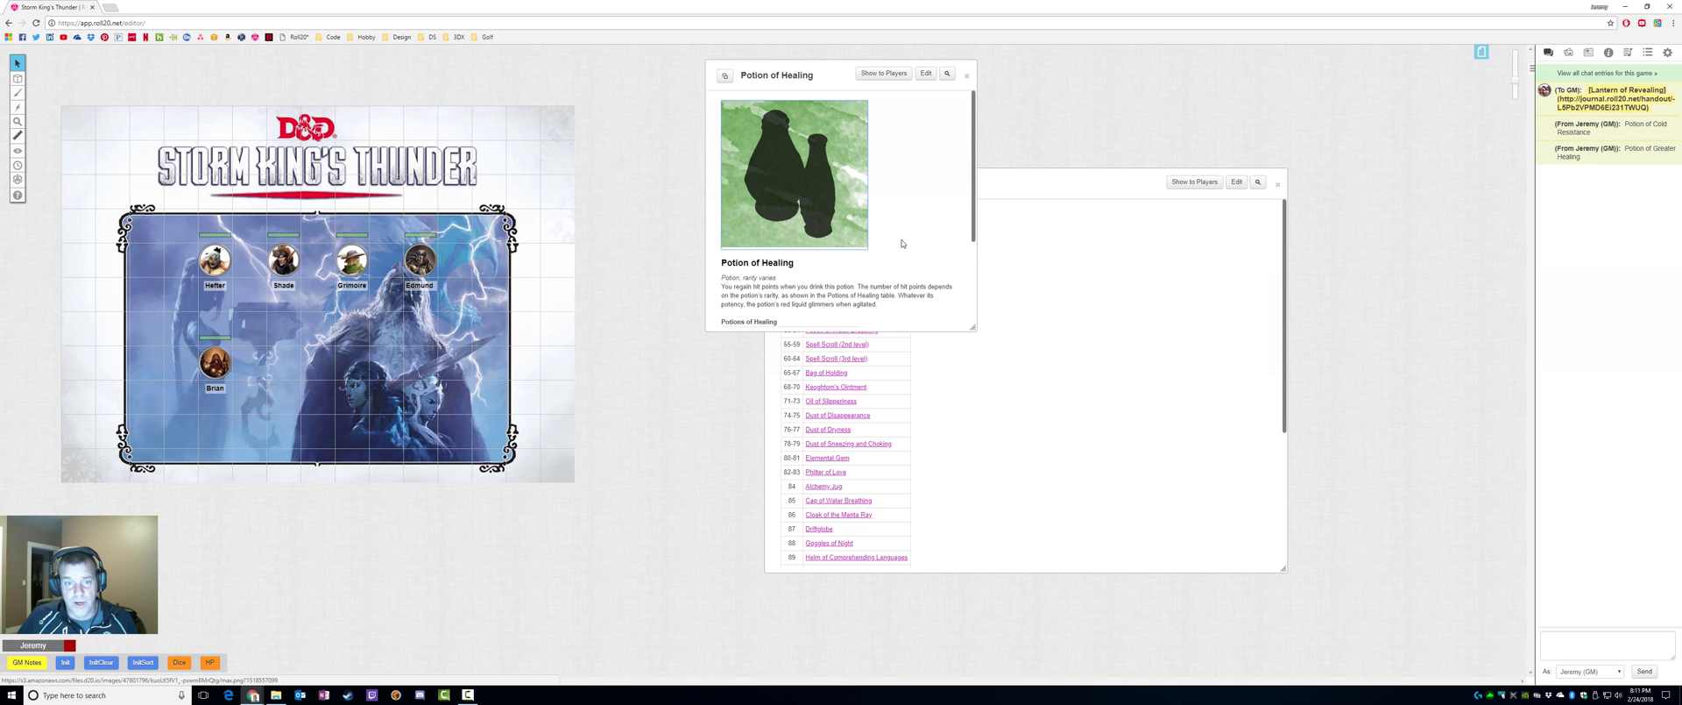
{"action": "scroll", "coordinate": [882, 267], "scroll_direction": "down", "scroll_amount": 2}
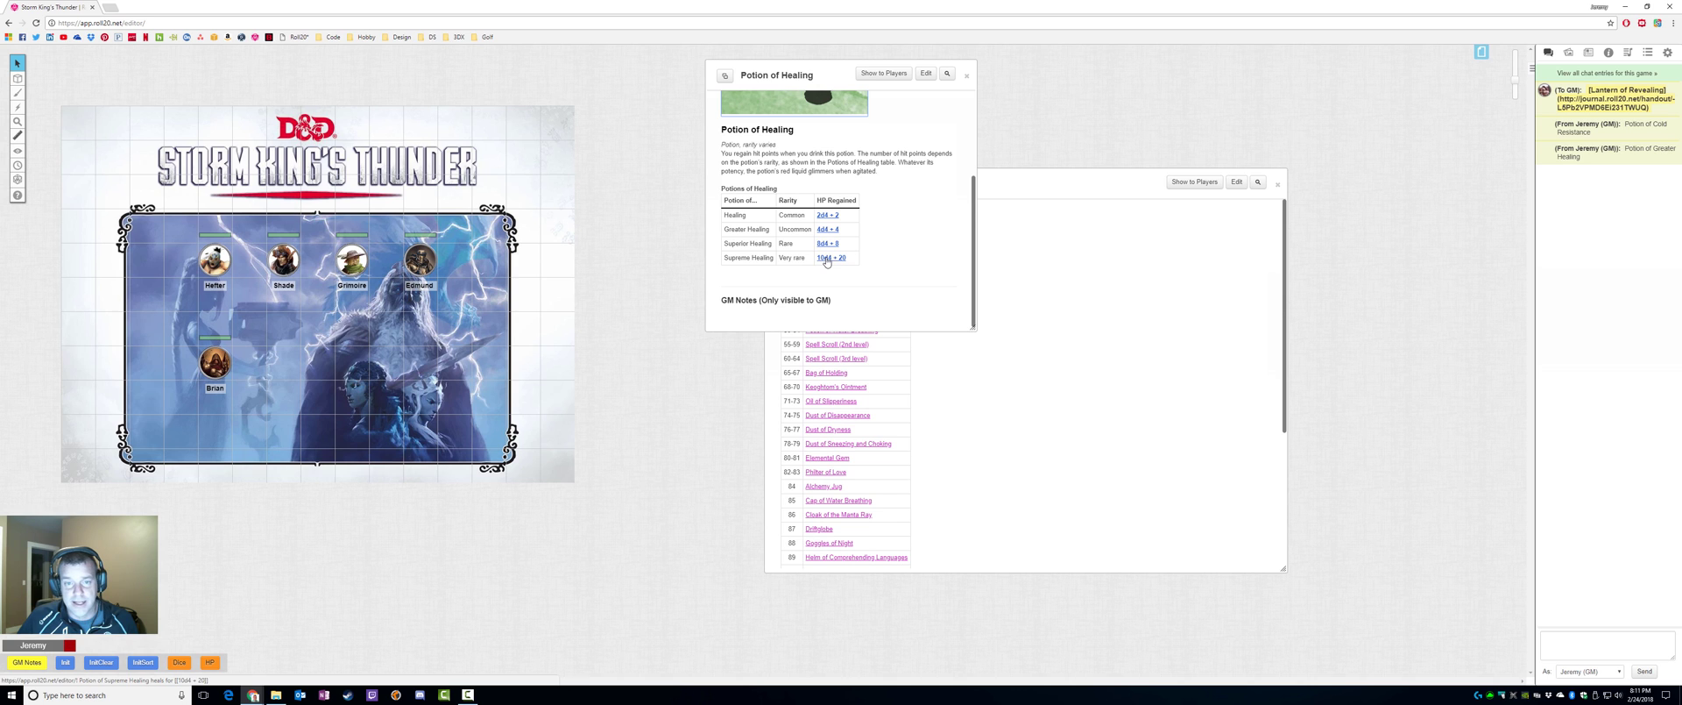
{"action": "left_click", "coordinate": [828, 243]}
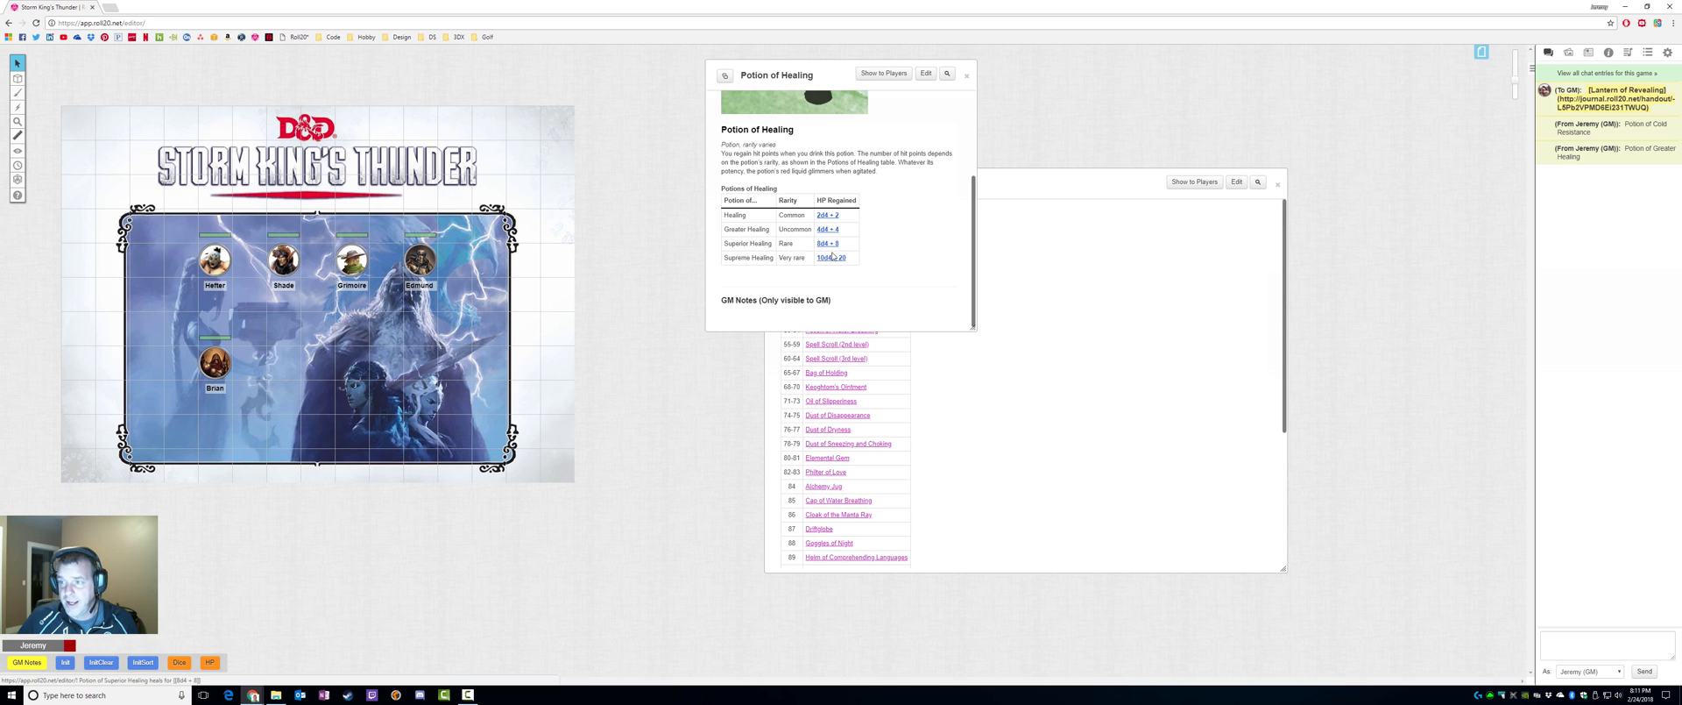
{"action": "left_click", "coordinate": [966, 75]}
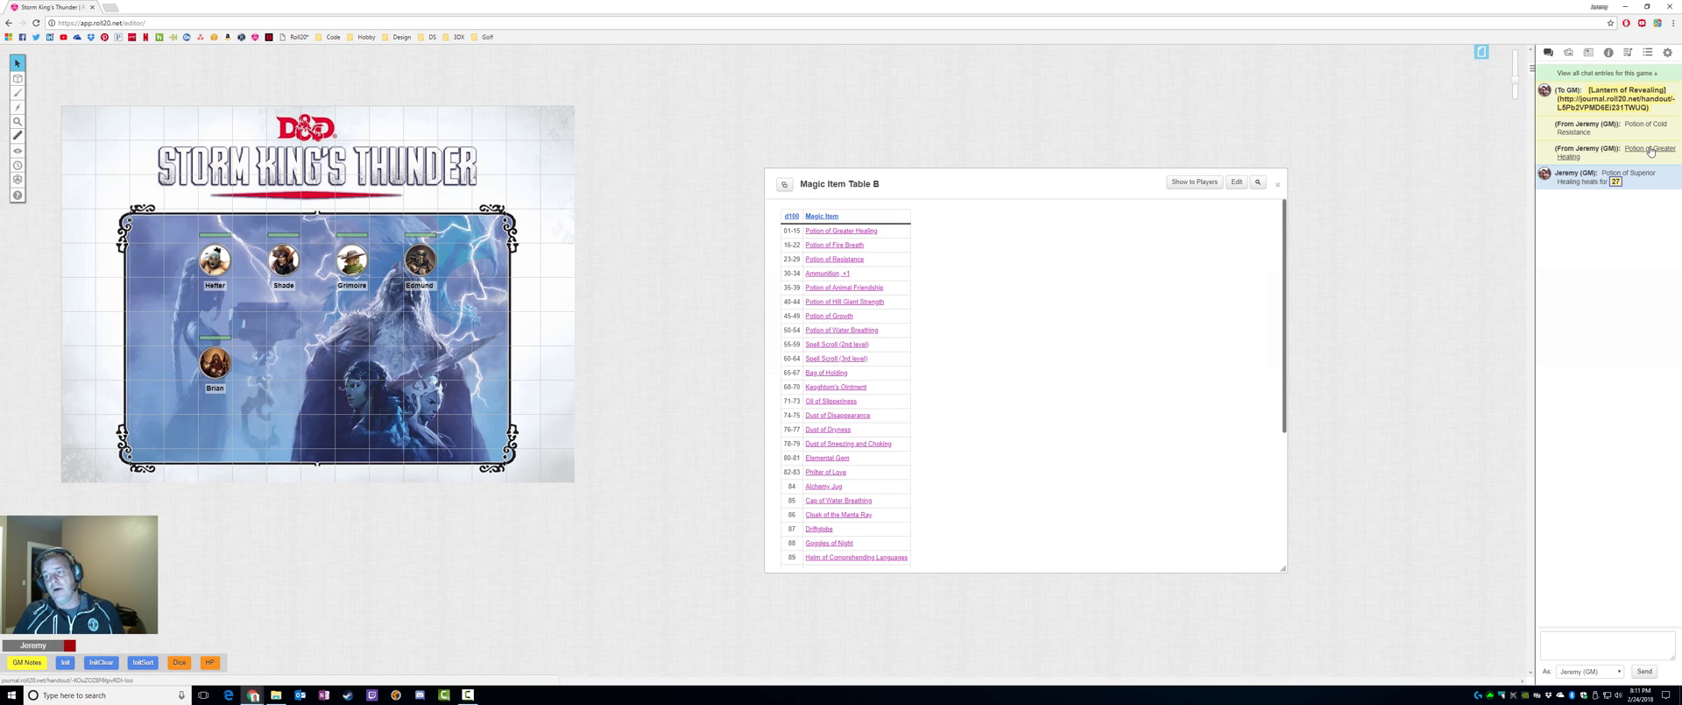
Roll repeatedly on Magic Item Table B with the Magic Item link to fill the chat with whispered results.
{"action": "left_click", "coordinate": [823, 217]}
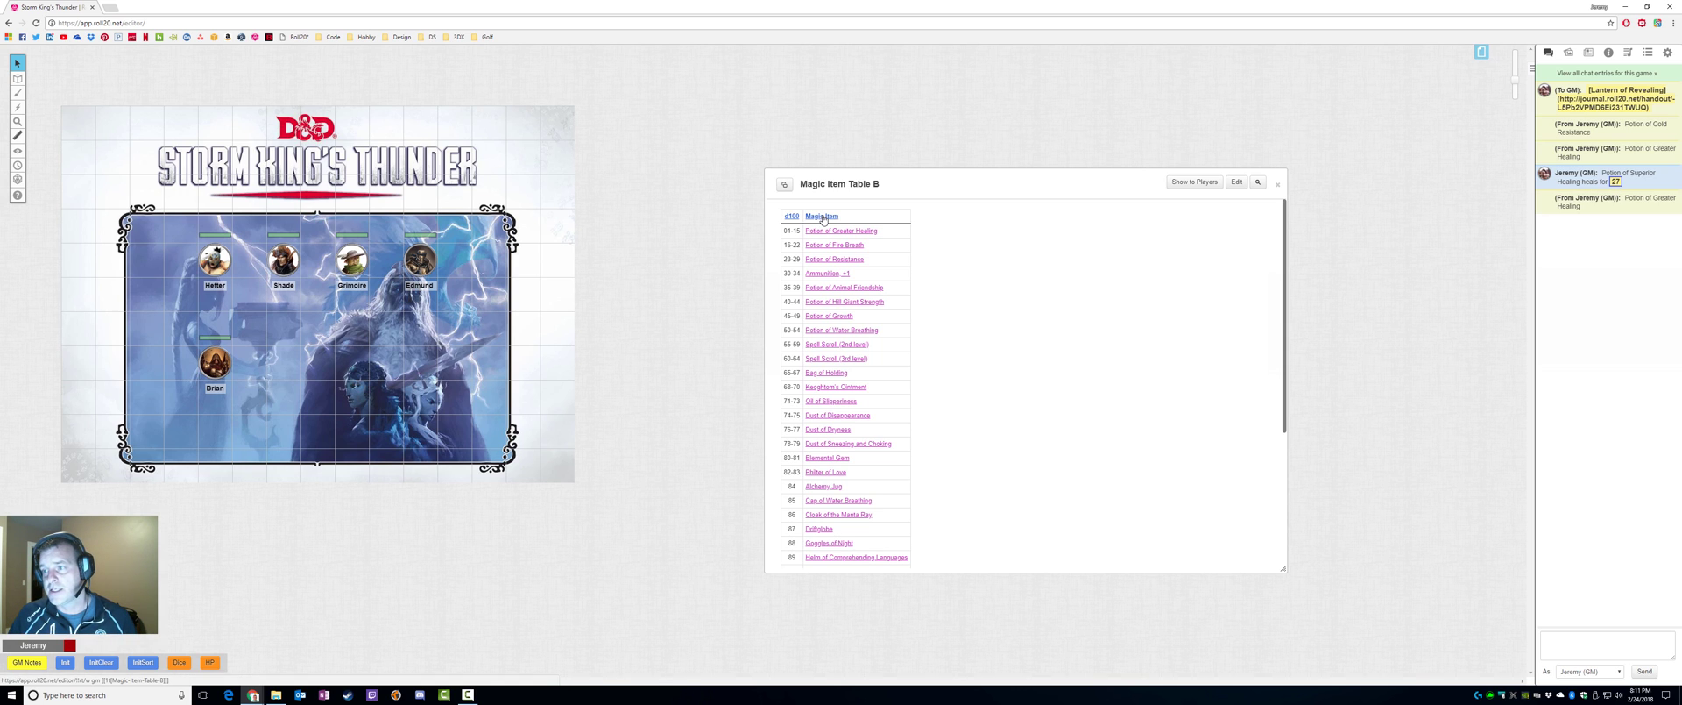
{"action": "left_click", "coordinate": [824, 218]}
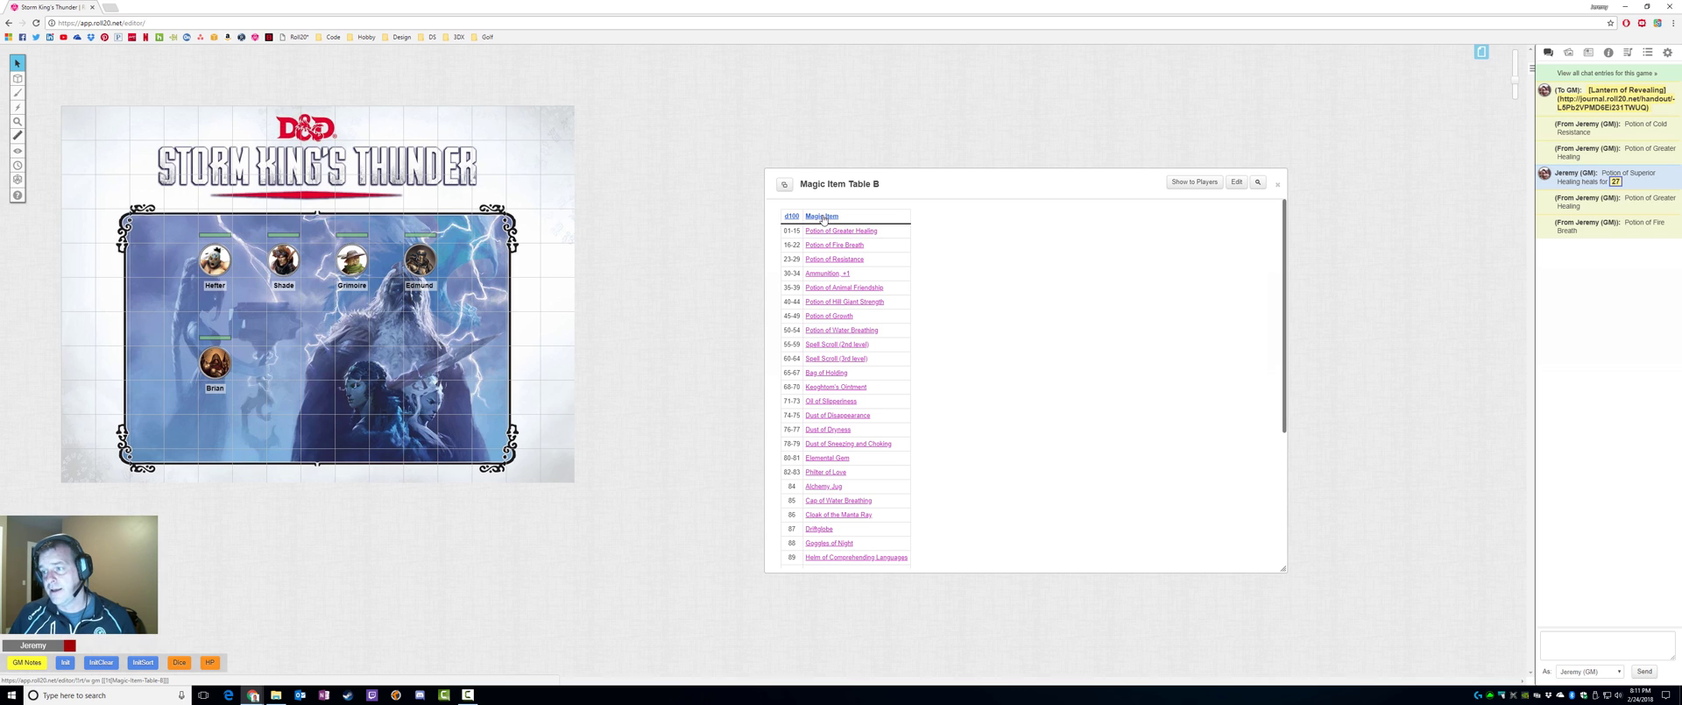
{"action": "left_click", "coordinate": [824, 218]}
{"action": "left_click", "coordinate": [824, 218]}
{"action": "left_click", "coordinate": [824, 218]}
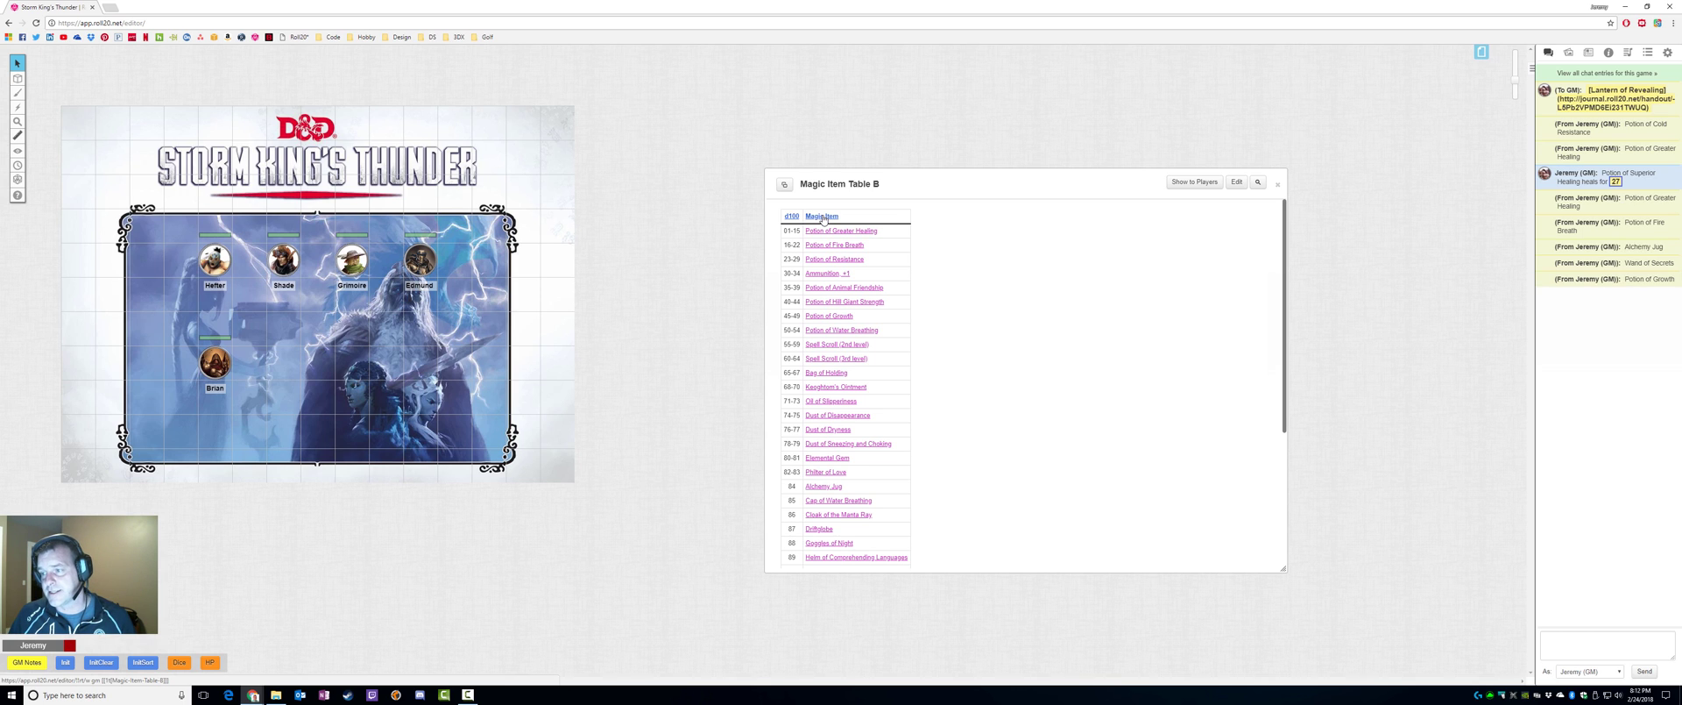
{"action": "left_click", "coordinate": [823, 218]}
{"action": "left_click", "coordinate": [824, 218]}
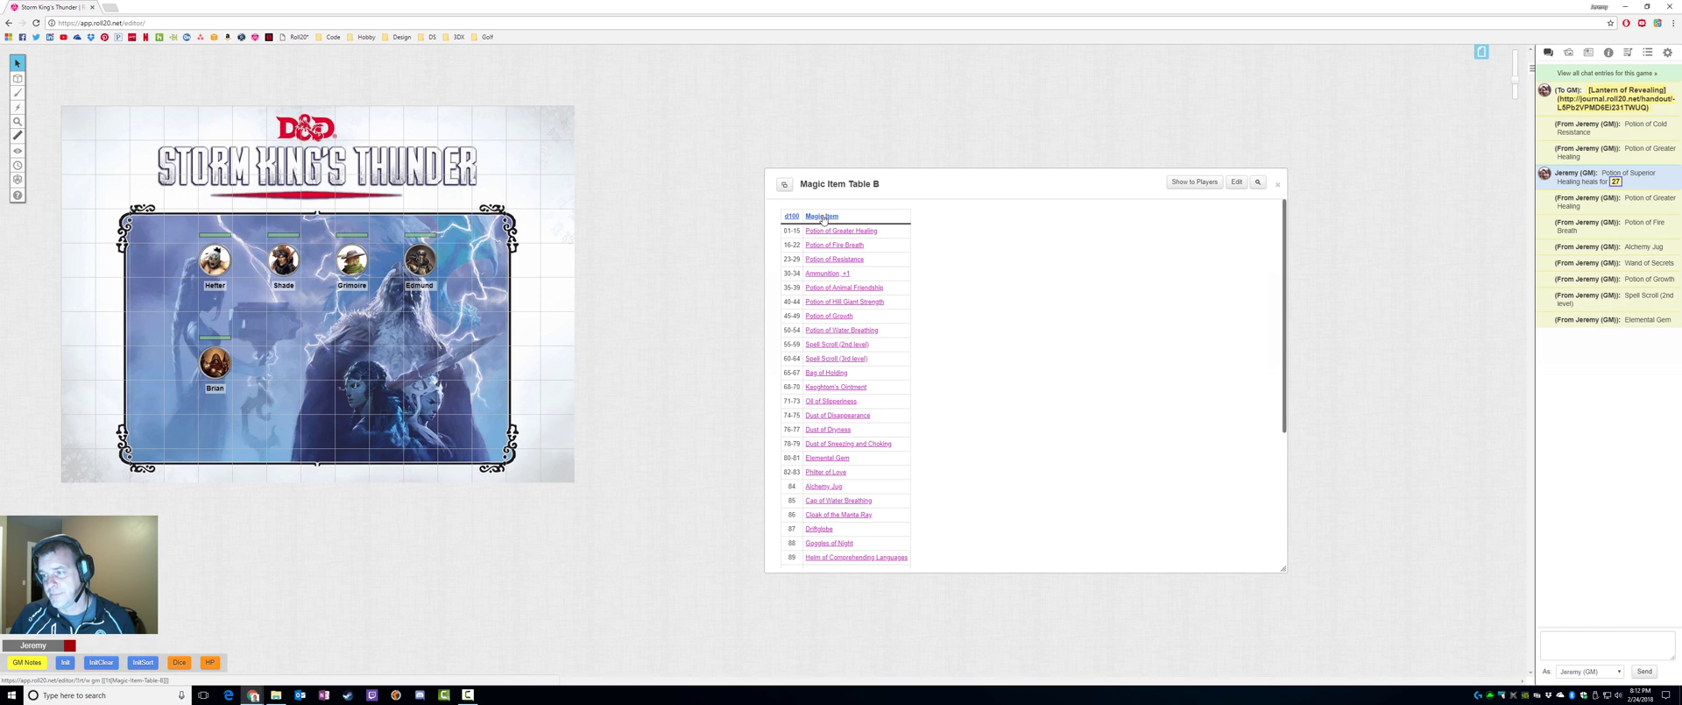
{"action": "left_click", "coordinate": [824, 219]}
{"action": "left_click", "coordinate": [823, 219]}
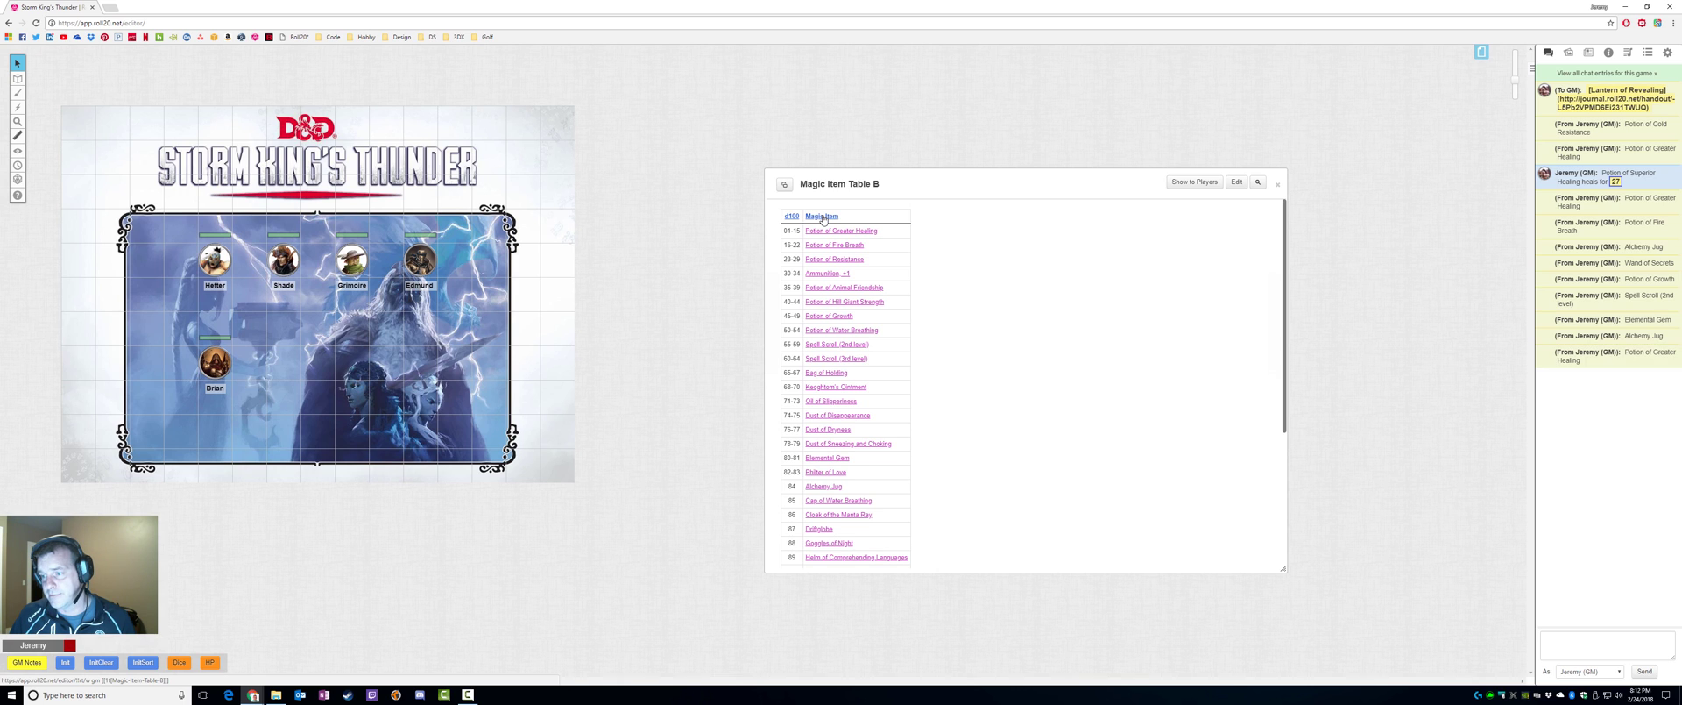
{"action": "left_click", "coordinate": [823, 218]}
{"action": "left_click", "coordinate": [824, 219]}
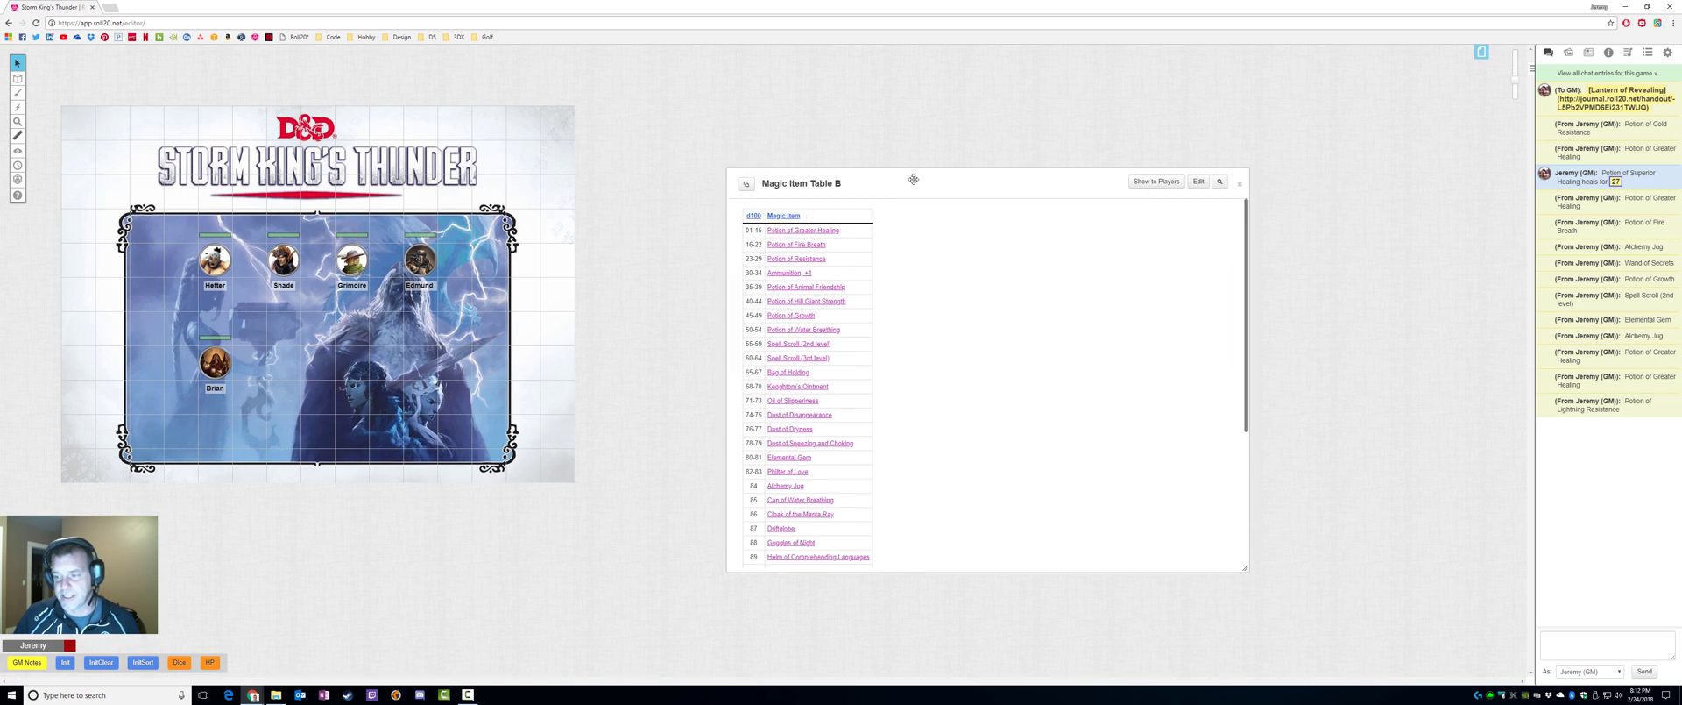
Show the Magic Item link's roll command for Magic-Item-Table-B in the chat input, and clear it without sending.
{"action": "type", "text": "/w gm [[1t[Magic-Item-Table-B]]]"}
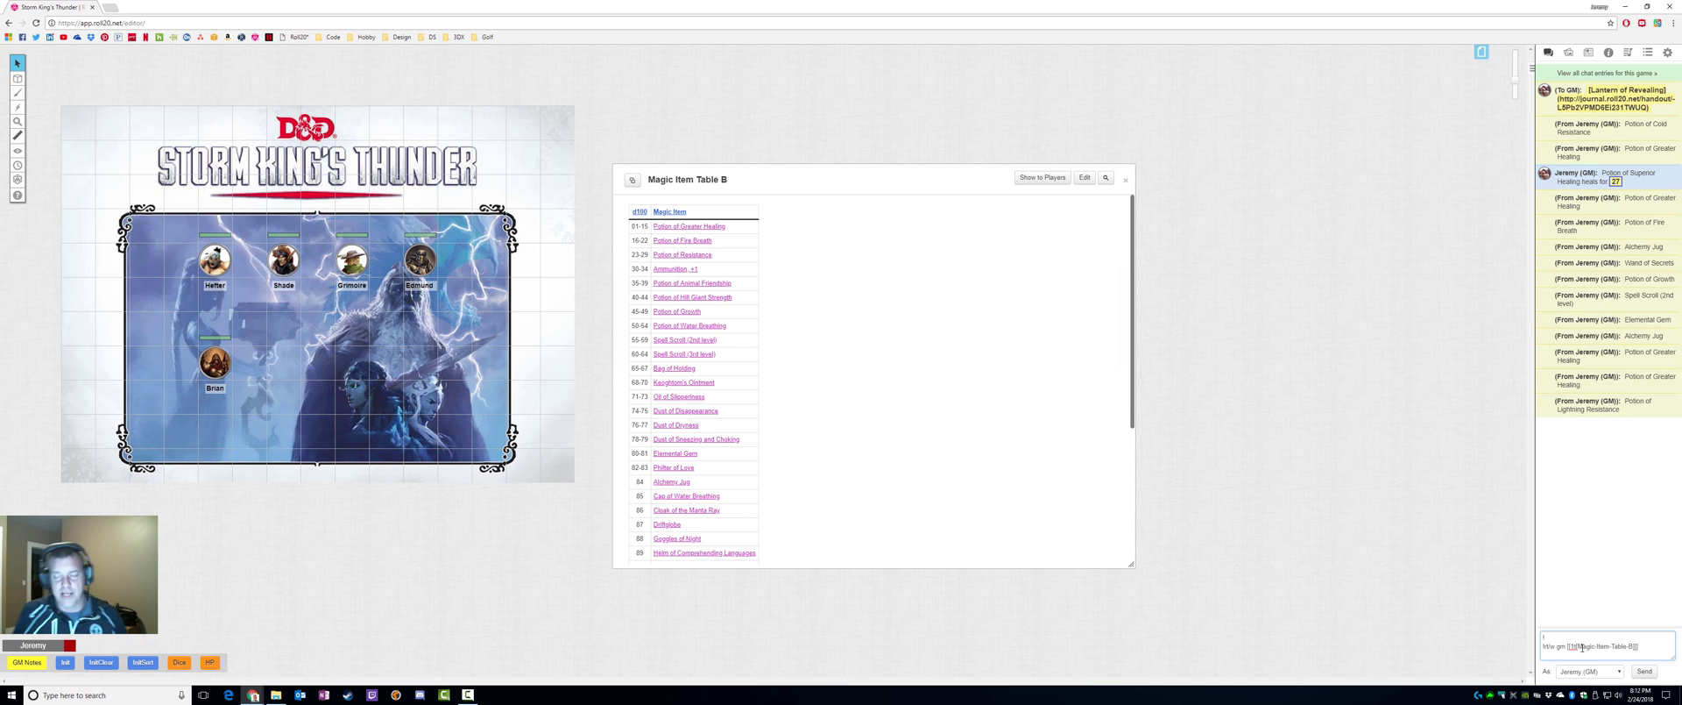
{"action": "left_click_drag", "start_coordinate": [1638, 646], "coordinate": [1476, 622]}
{"action": "key", "text": "BackSpace"}
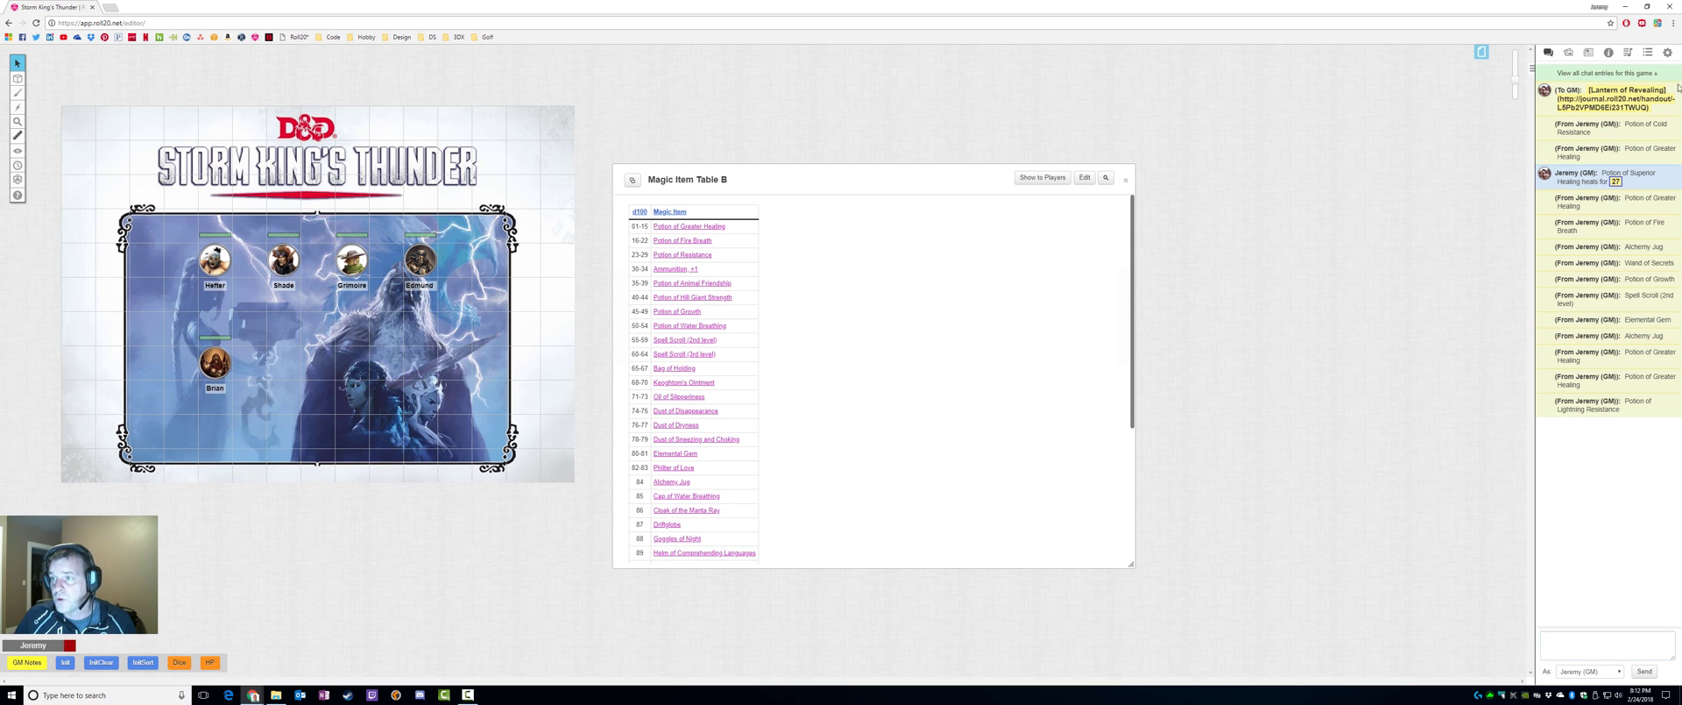
Examine the handout links stored in the Magic-Item-Table-B rollable table in a widened window, and close both the table and the Magic Item Table B handout.
{"action": "left_click", "coordinate": [1648, 53]}
{"action": "scroll", "coordinate": [1593, 481], "scroll_direction": "down", "scroll_amount": 15}
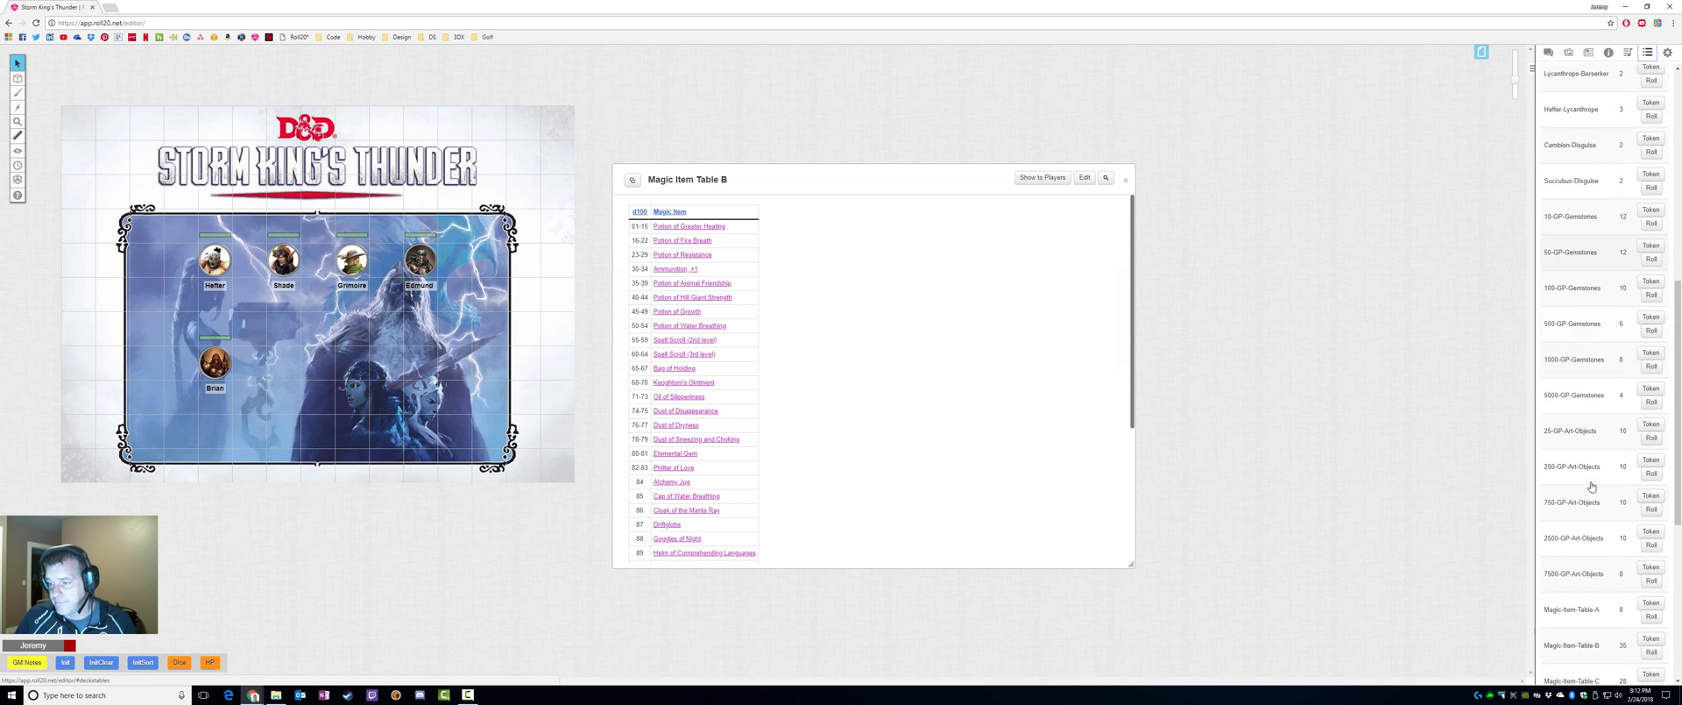
{"action": "left_click", "coordinate": [1582, 351]}
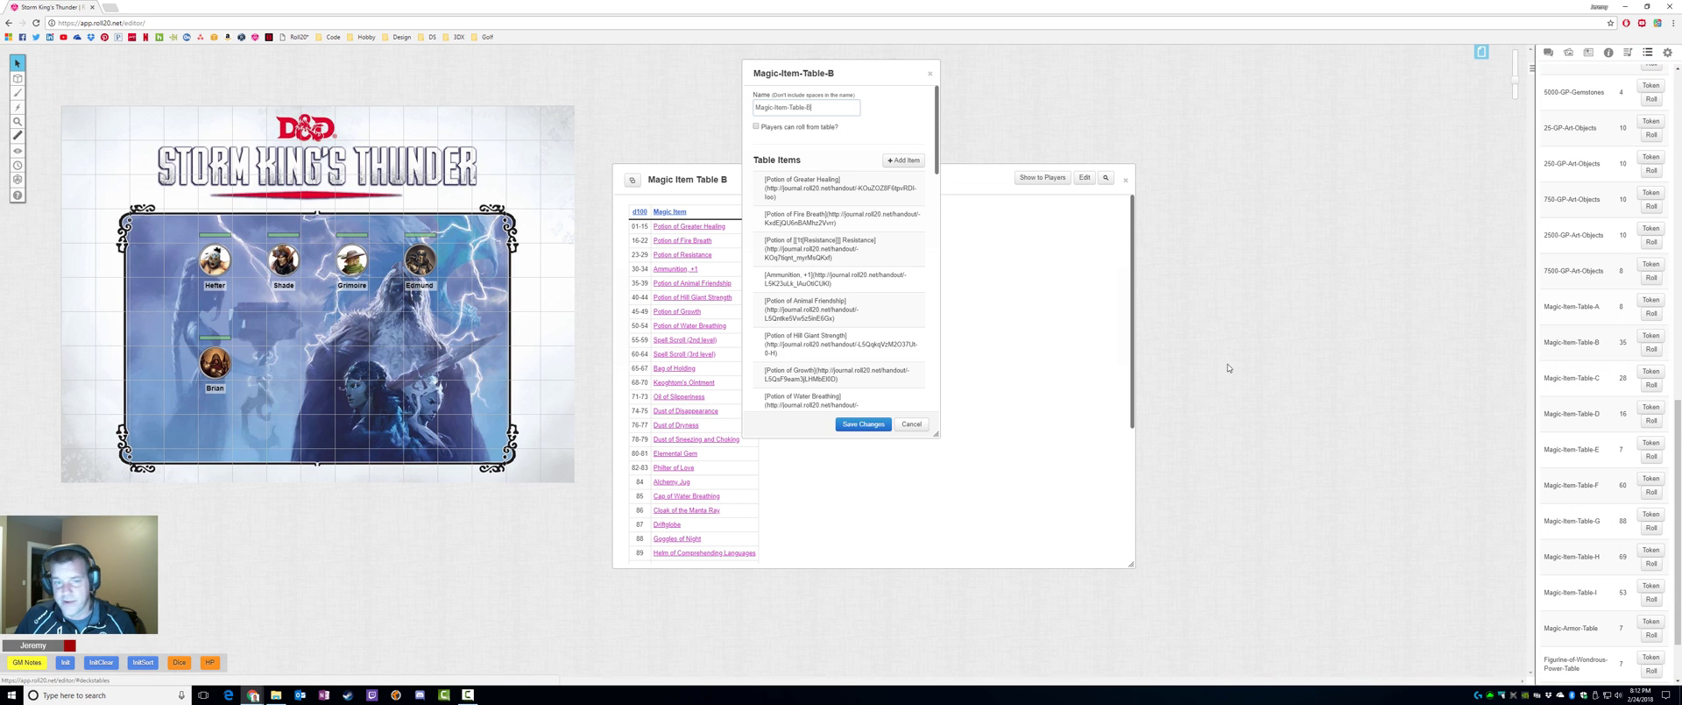
{"action": "left_click_drag", "start_coordinate": [943, 312], "coordinate": [1495, 295]}
{"action": "left_click_drag", "start_coordinate": [743, 296], "coordinate": [915, 296]}
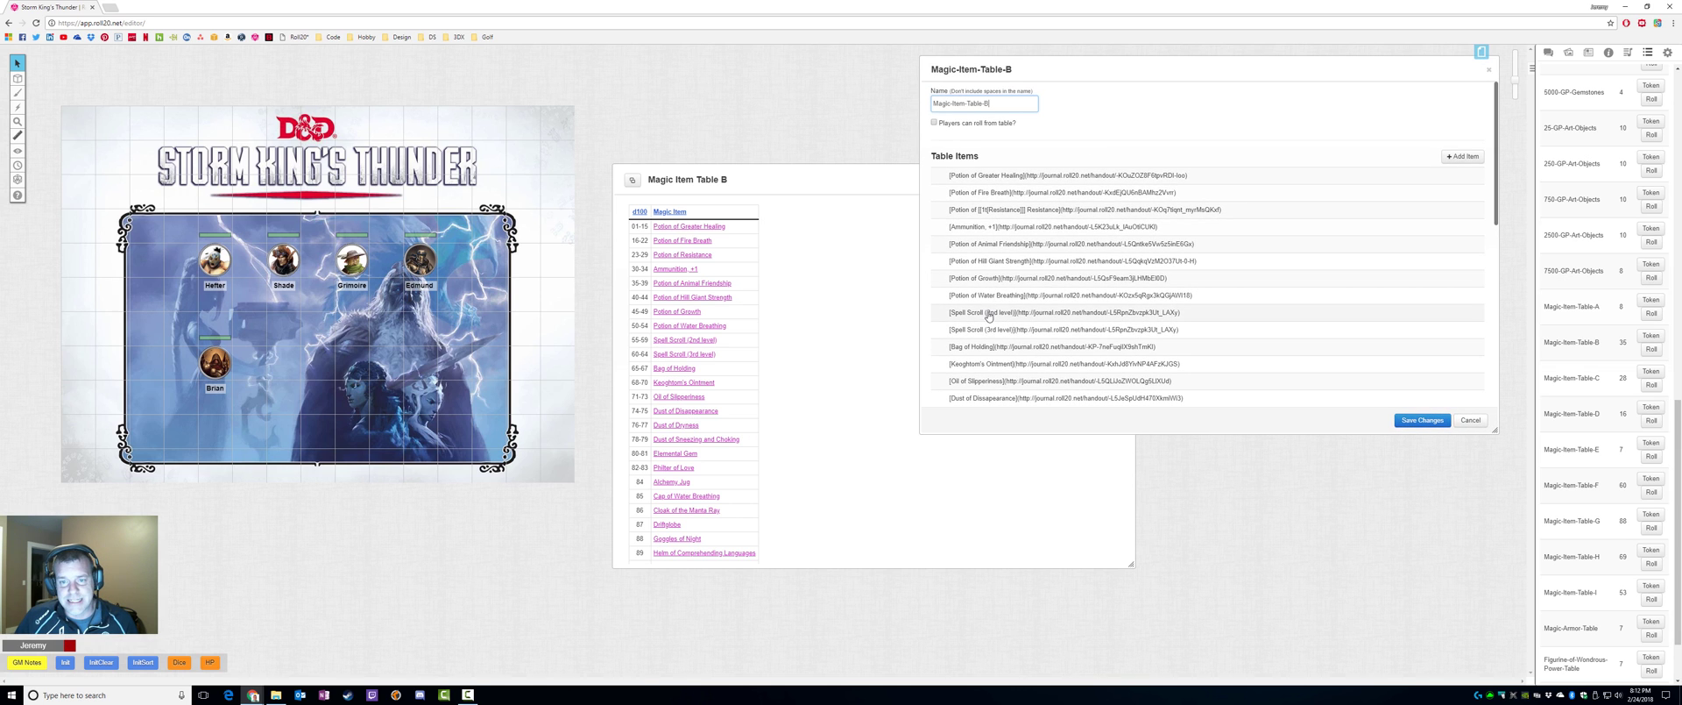
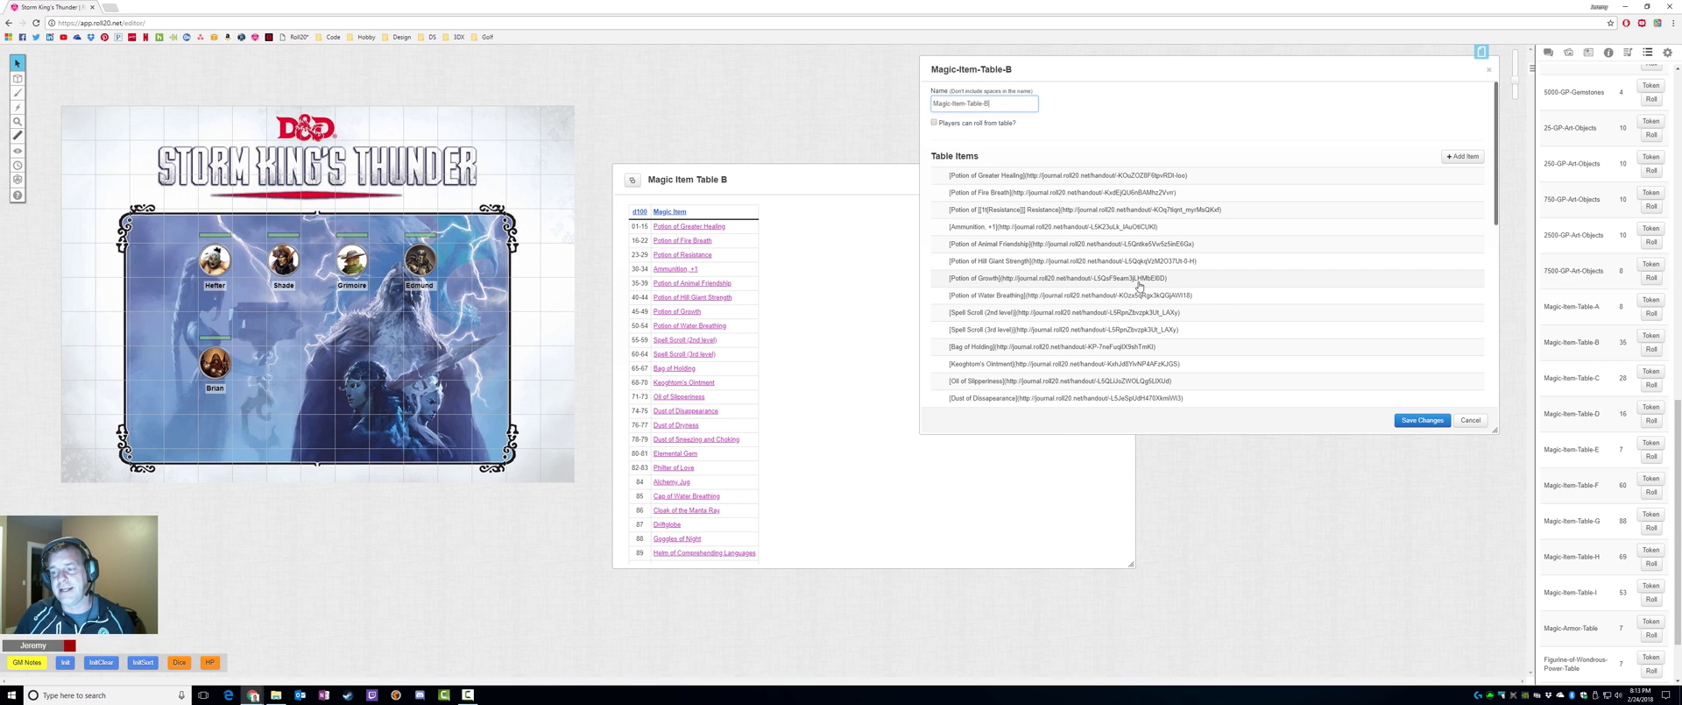
{"action": "left_click", "coordinate": [1471, 420]}
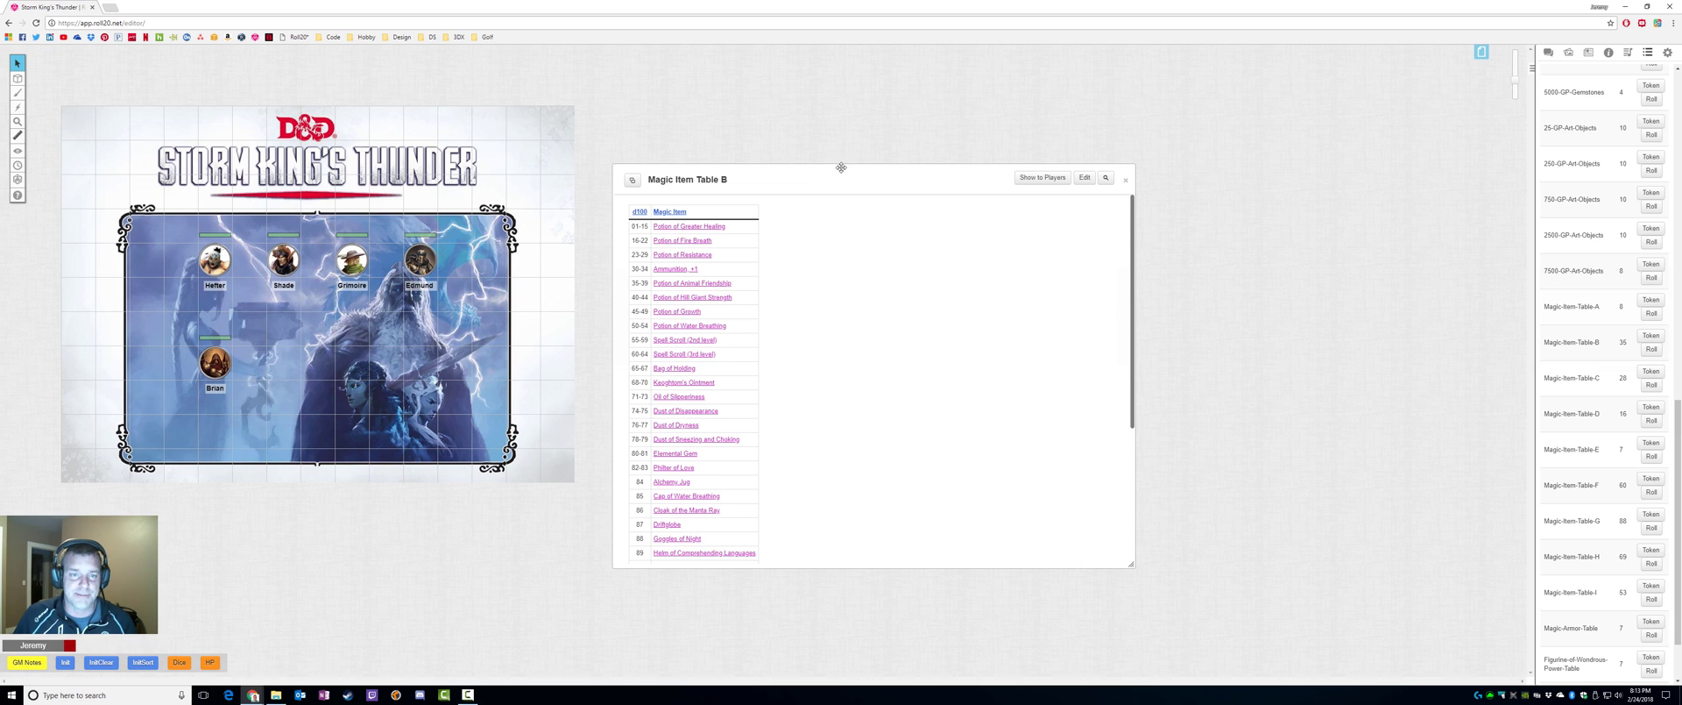
{"action": "left_click_drag", "start_coordinate": [841, 167], "coordinate": [900, 135]}
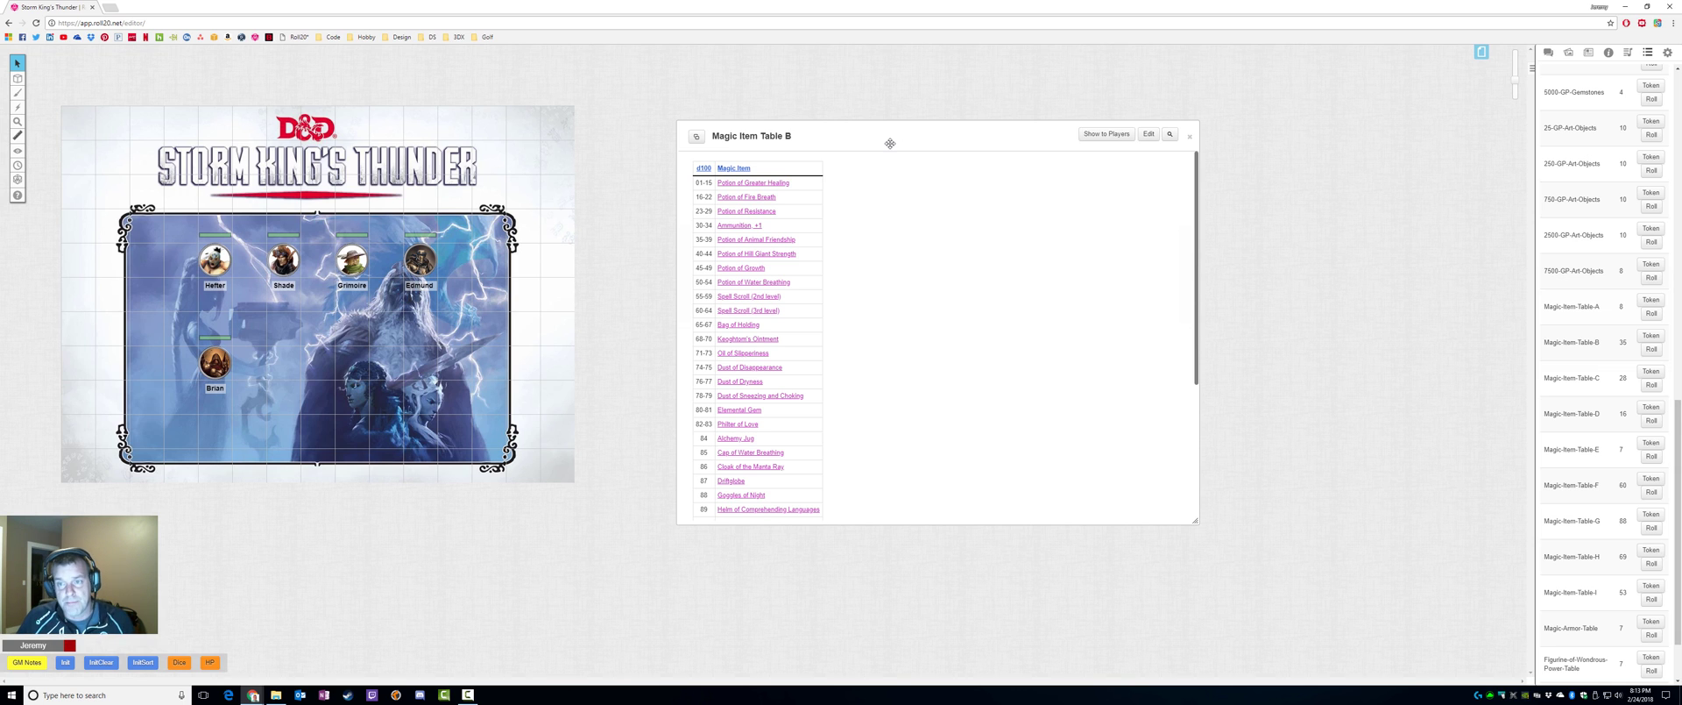
{"action": "left_click", "coordinate": [1190, 137]}
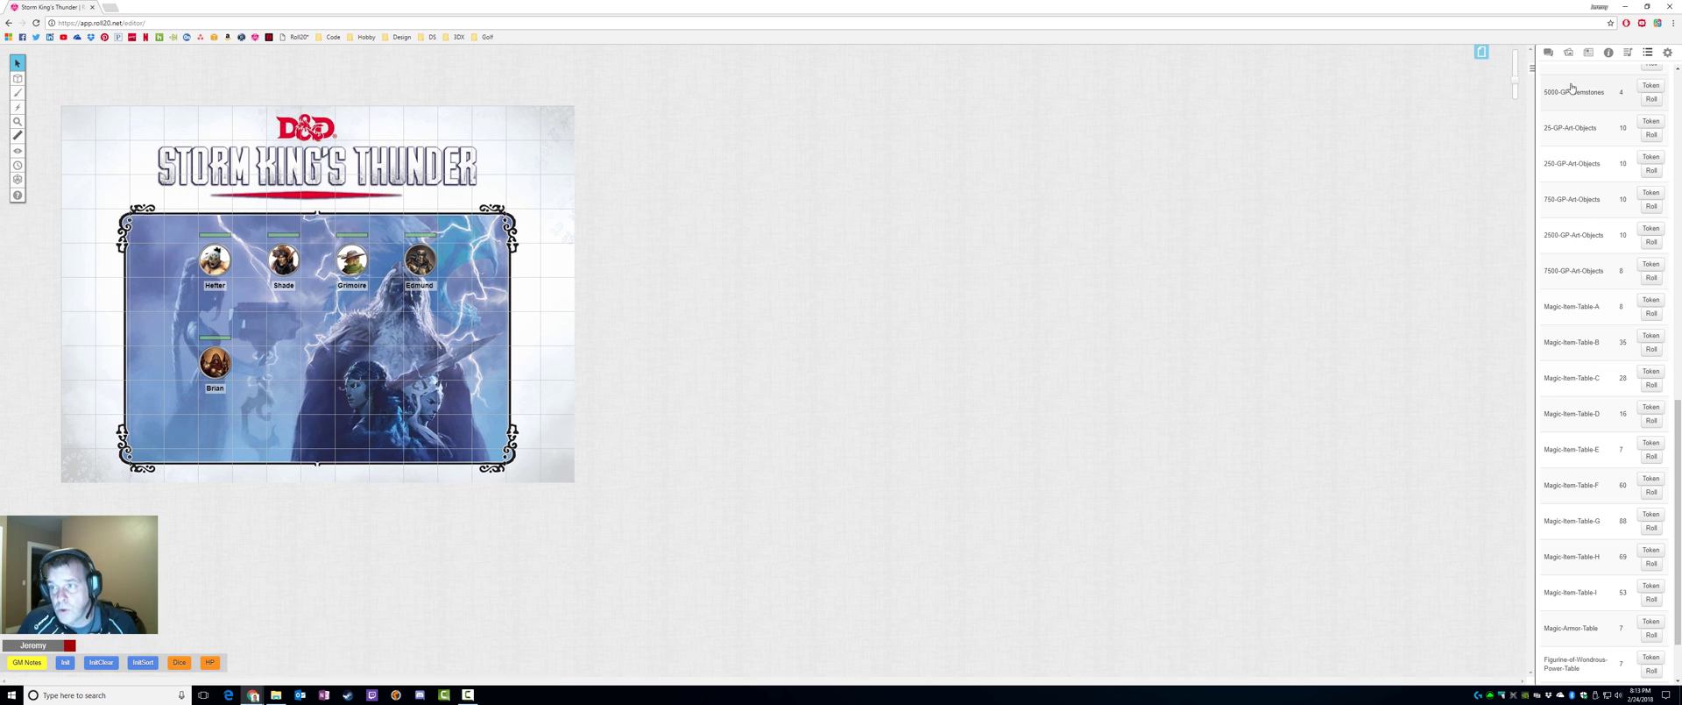
Collapse the Treasure Tables and Magic Items folders in the journal.
{"action": "left_click", "coordinate": [1589, 52]}
{"action": "scroll", "coordinate": [1575, 227], "scroll_direction": "up", "scroll_amount": 8}
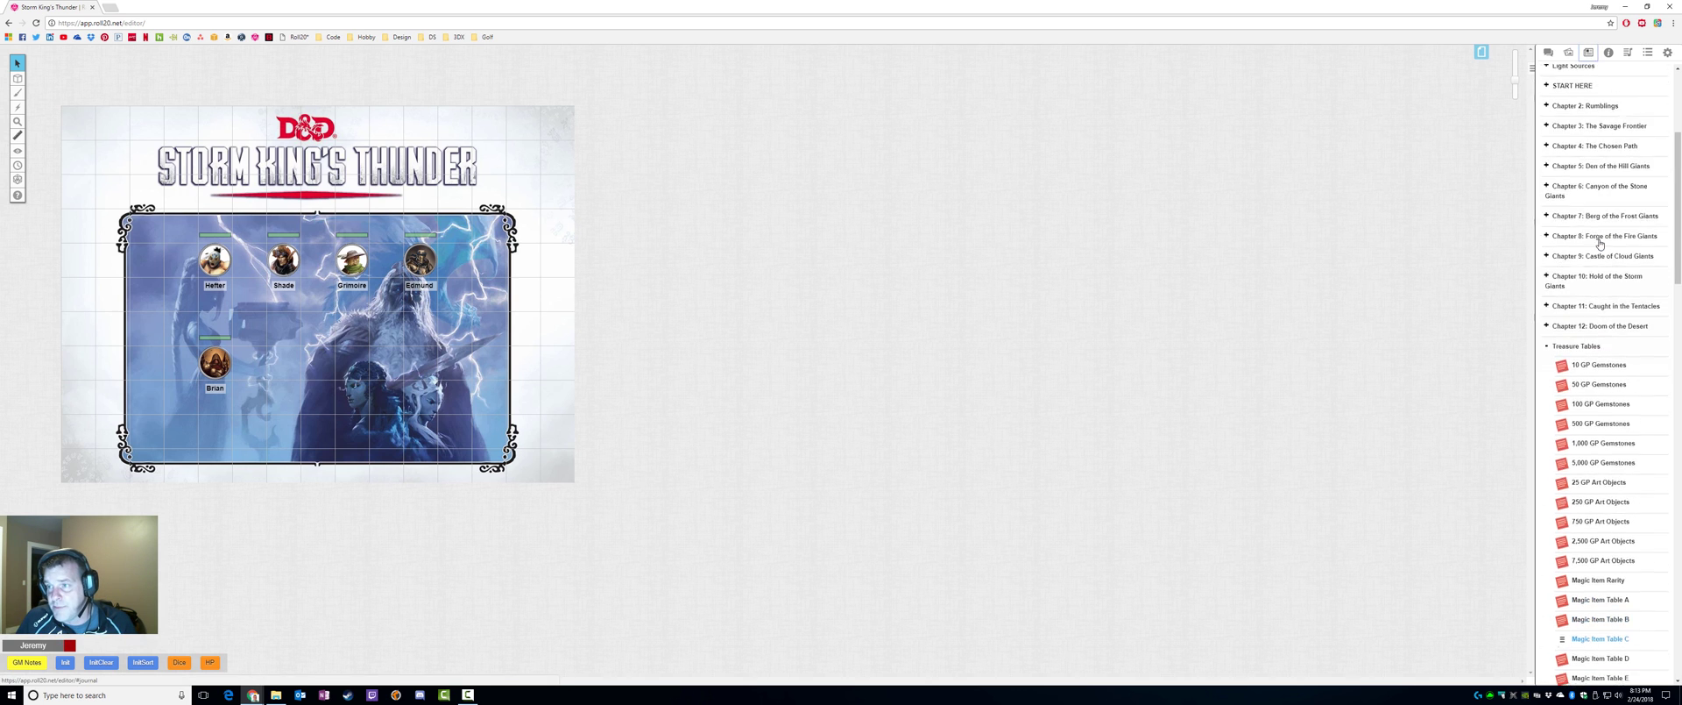
{"action": "left_click", "coordinate": [1610, 53]}
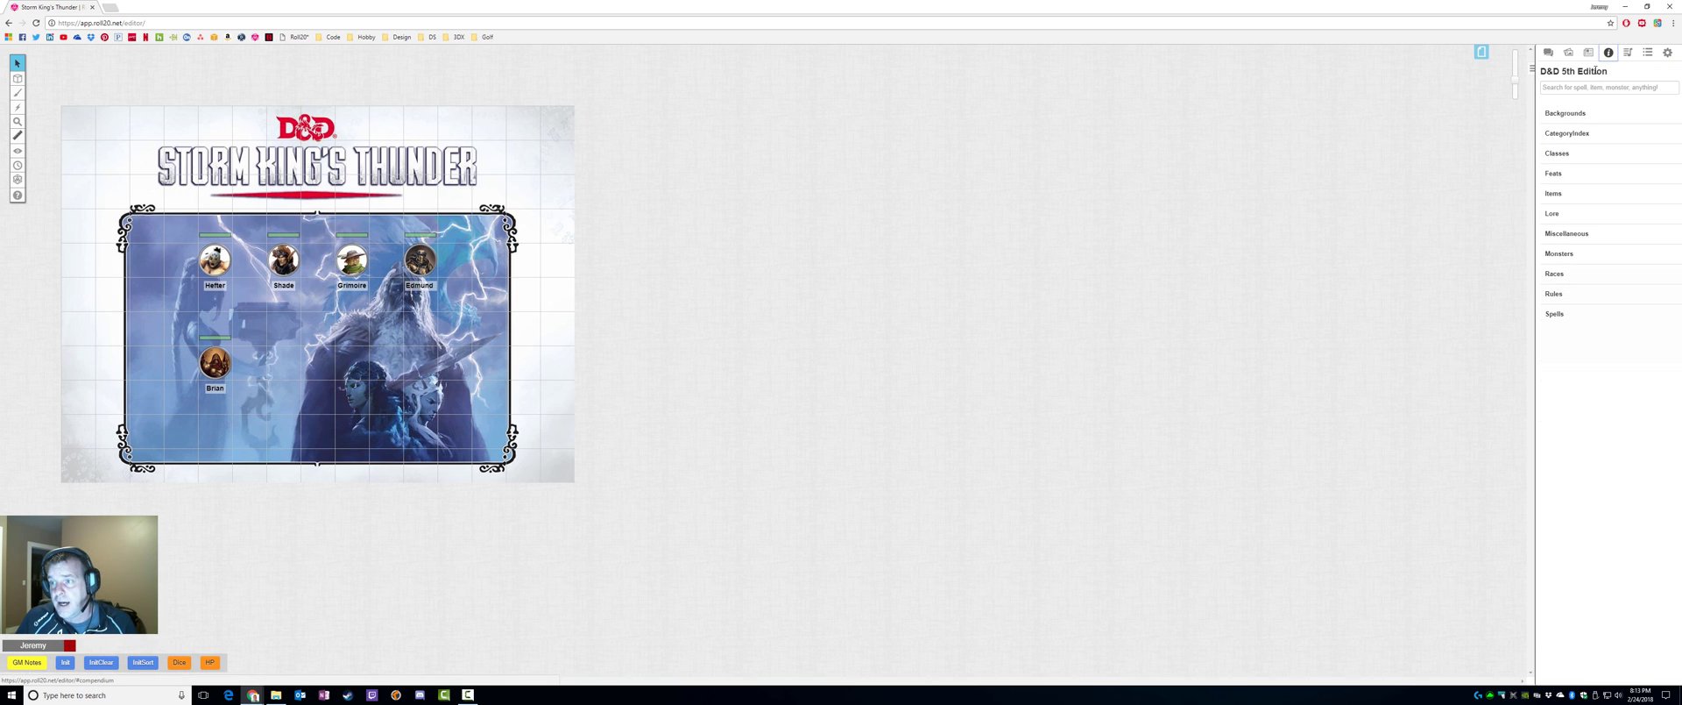
{"action": "left_click", "coordinate": [1591, 89]}
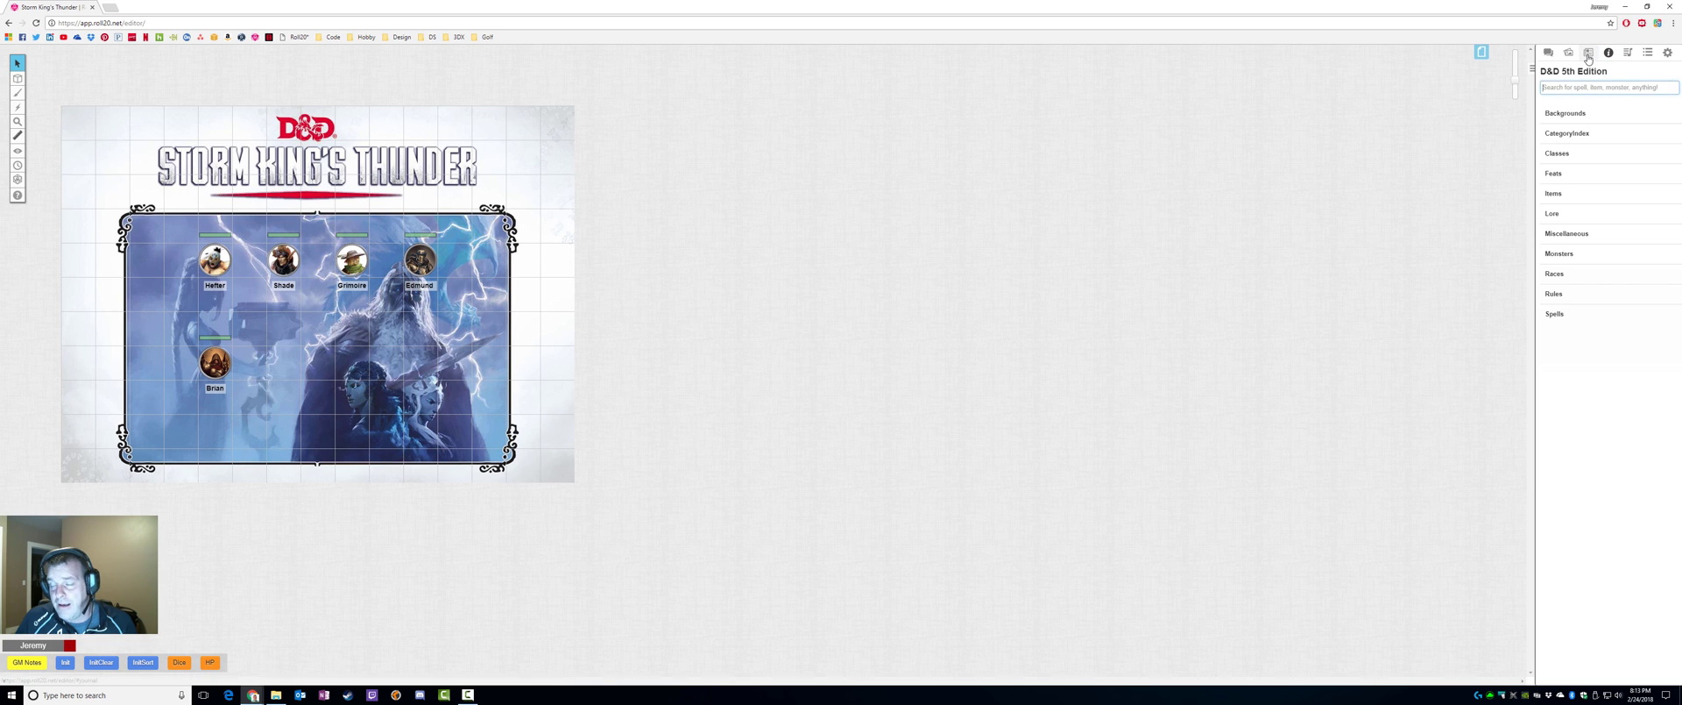
{"action": "left_click", "coordinate": [1588, 54]}
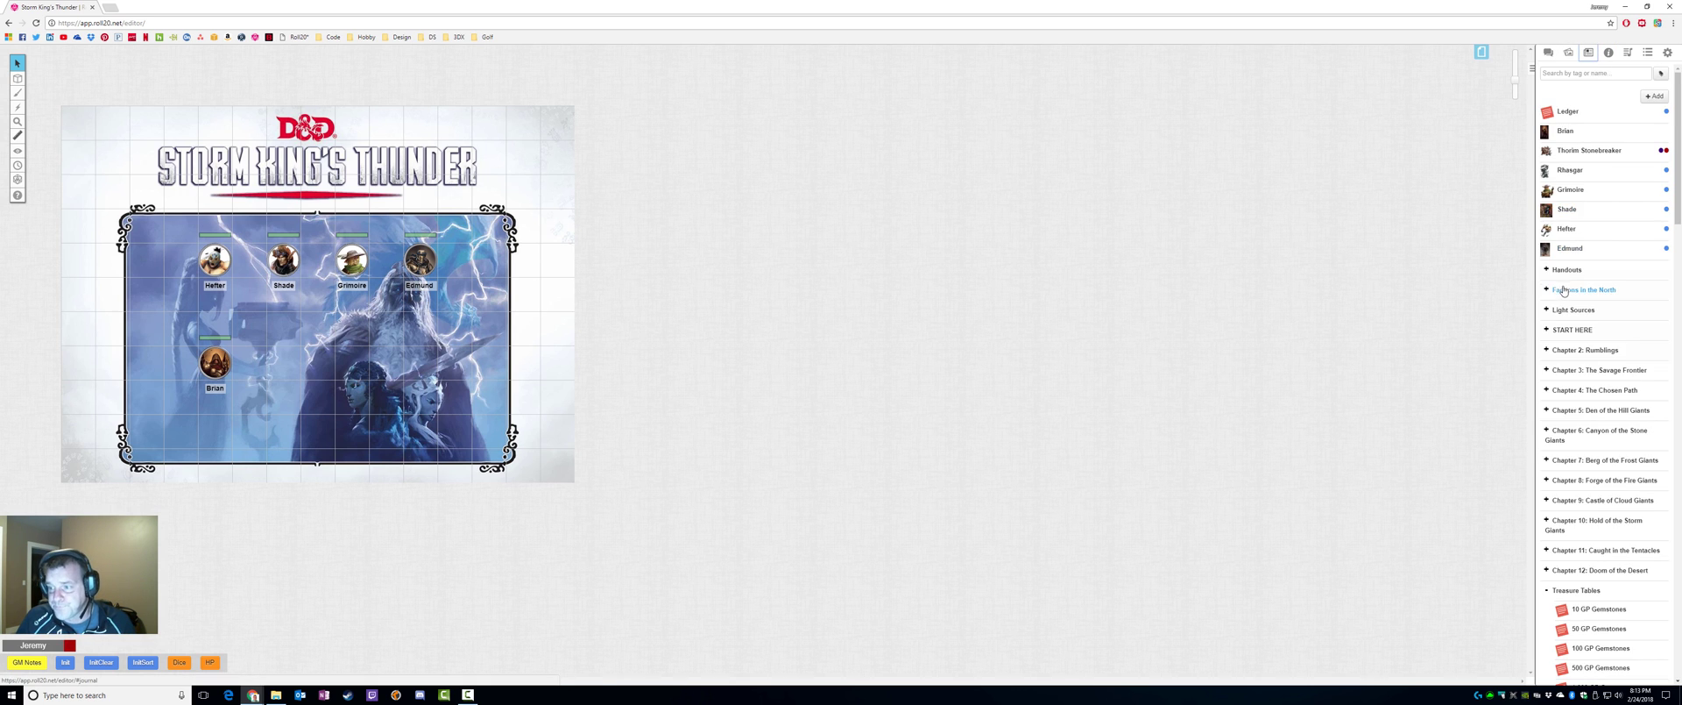
{"action": "scroll", "coordinate": [1579, 311], "scroll_direction": "down", "scroll_amount": 3}
{"action": "left_click", "coordinate": [1579, 311]}
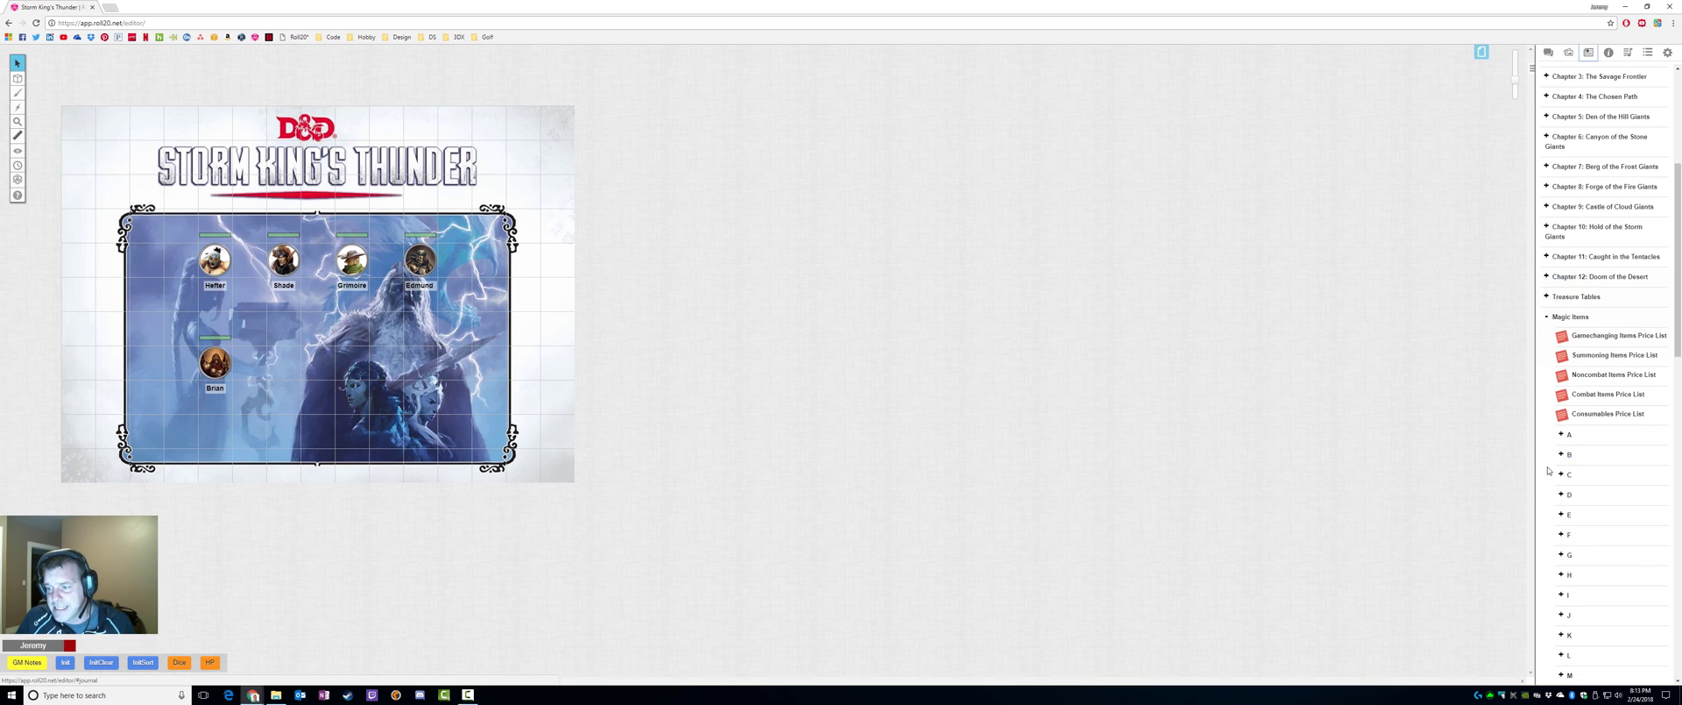
{"action": "left_click", "coordinate": [1547, 316]}
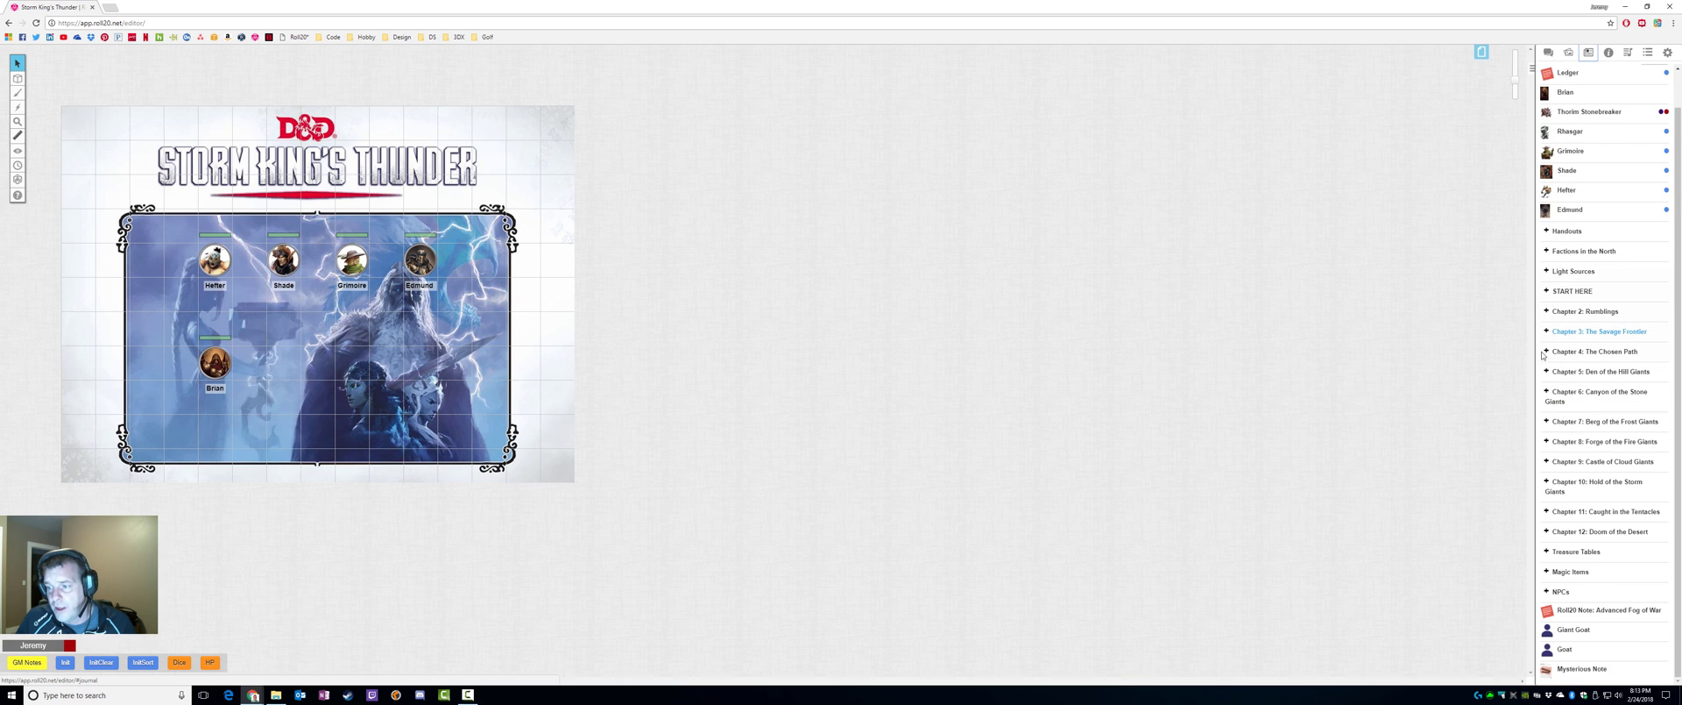
Expand the journal's NPCs folder and place a Bugbear token on the map below Edmund.
{"action": "left_click", "coordinate": [1546, 592]}
{"action": "scroll", "coordinate": [1565, 438], "scroll_direction": "down", "scroll_amount": 6}
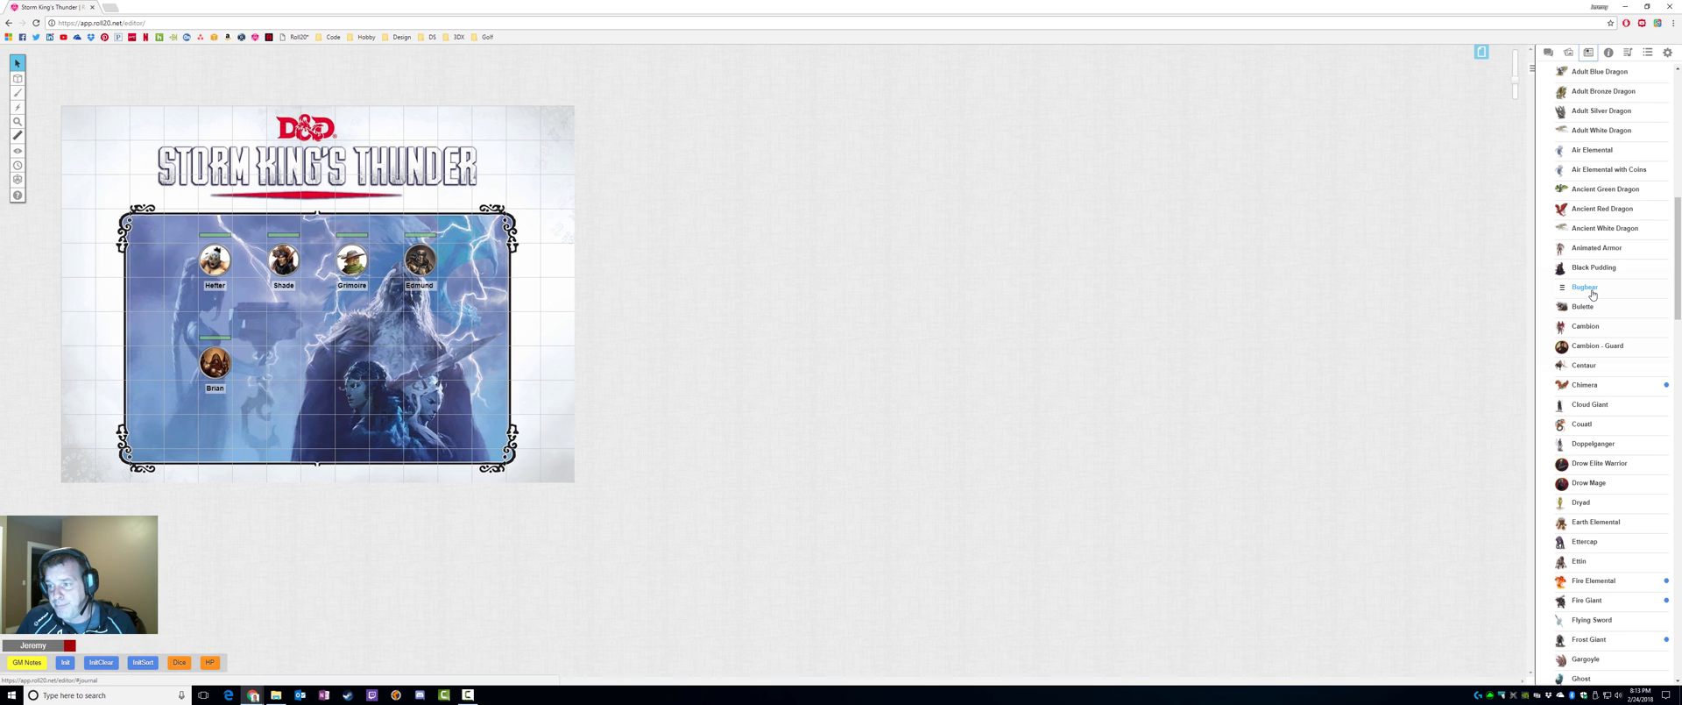
{"action": "left_click_drag", "start_coordinate": [1593, 295], "coordinate": [454, 361]}
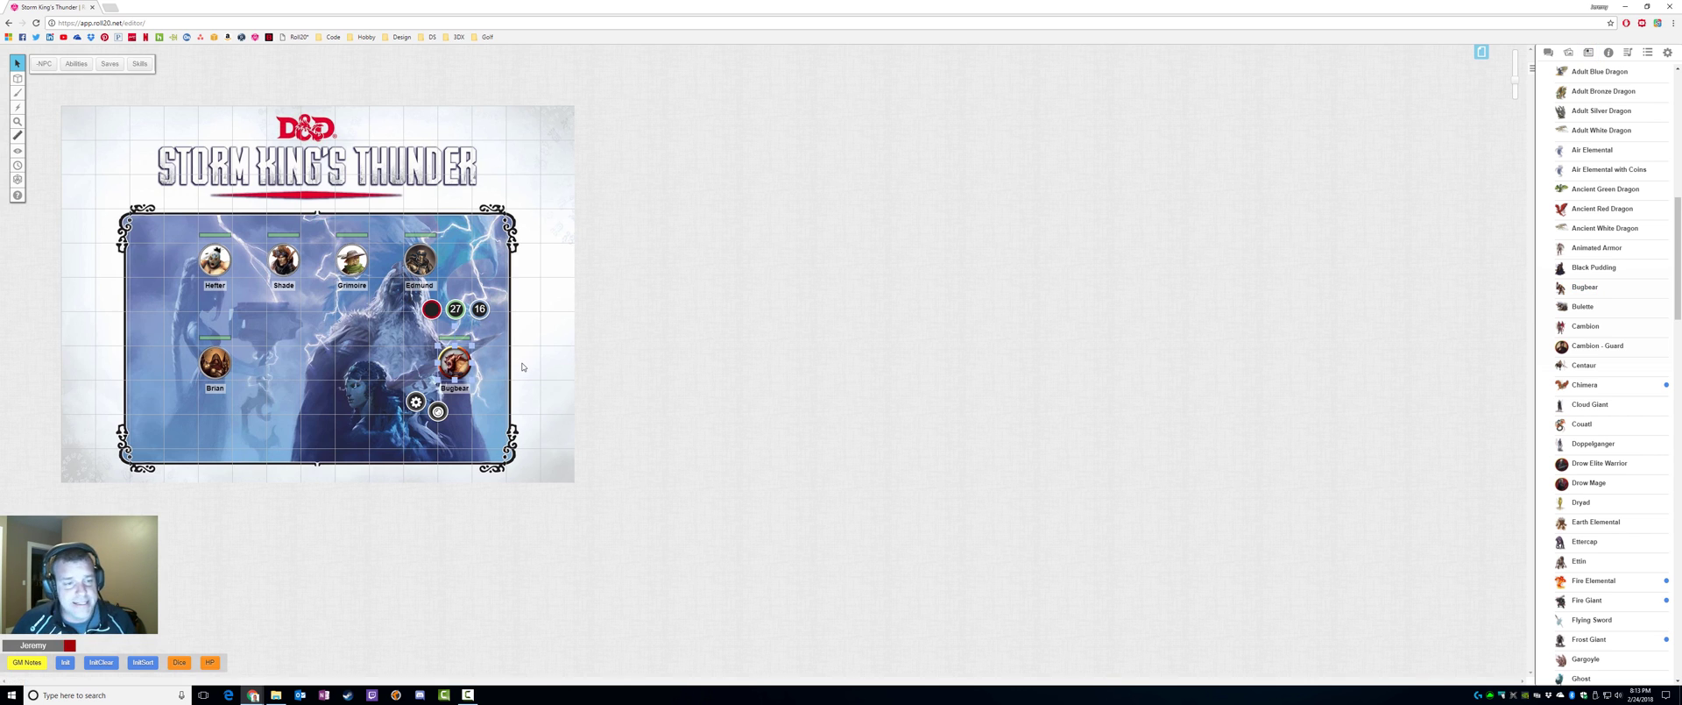
Examine the Bugbear's character sheet and the token's bar settings, and leave the token settings without saving.
{"action": "double_click", "coordinate": [456, 360]}
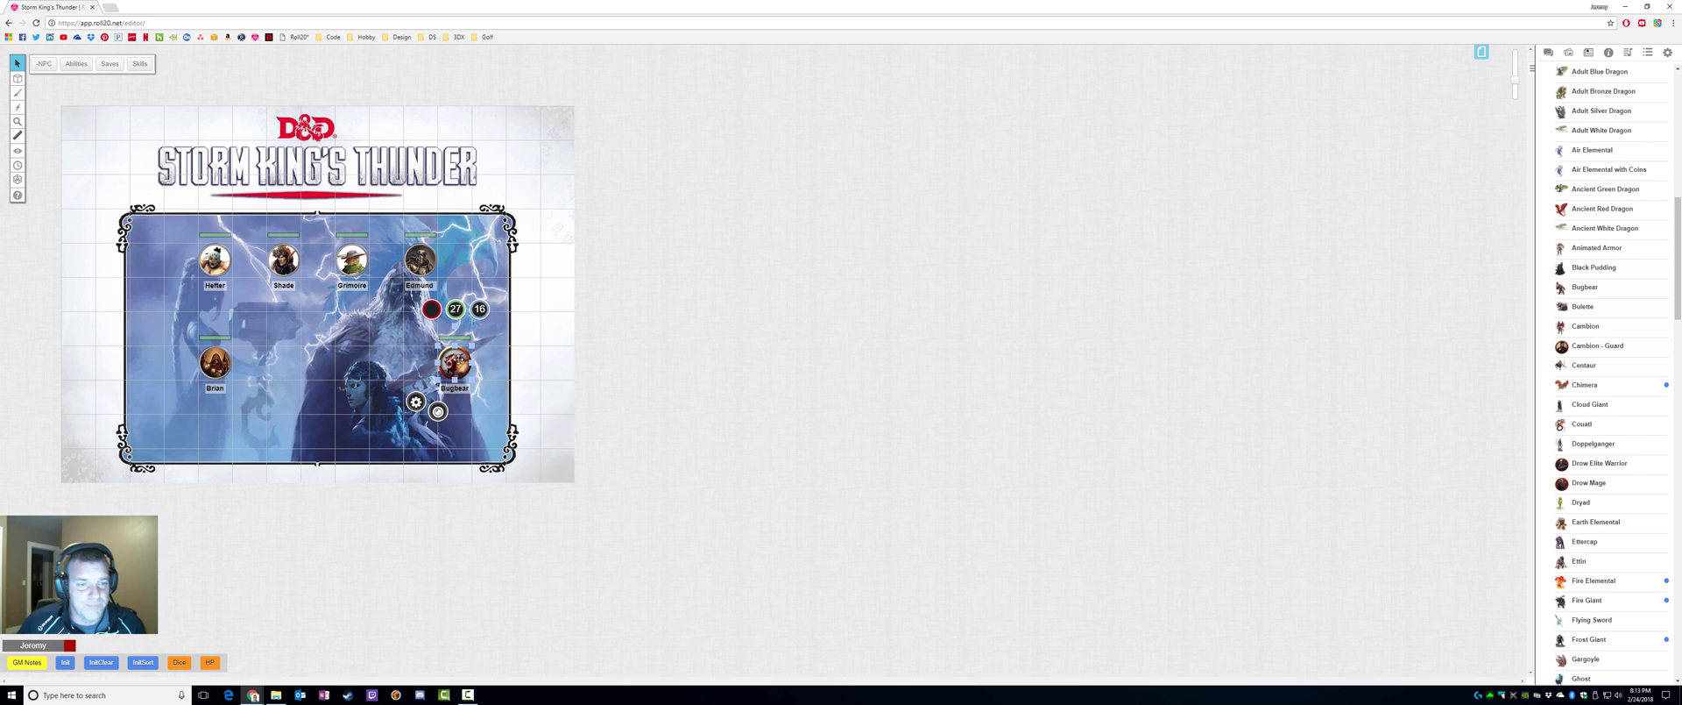
{"action": "left_click", "coordinate": [701, 104]}
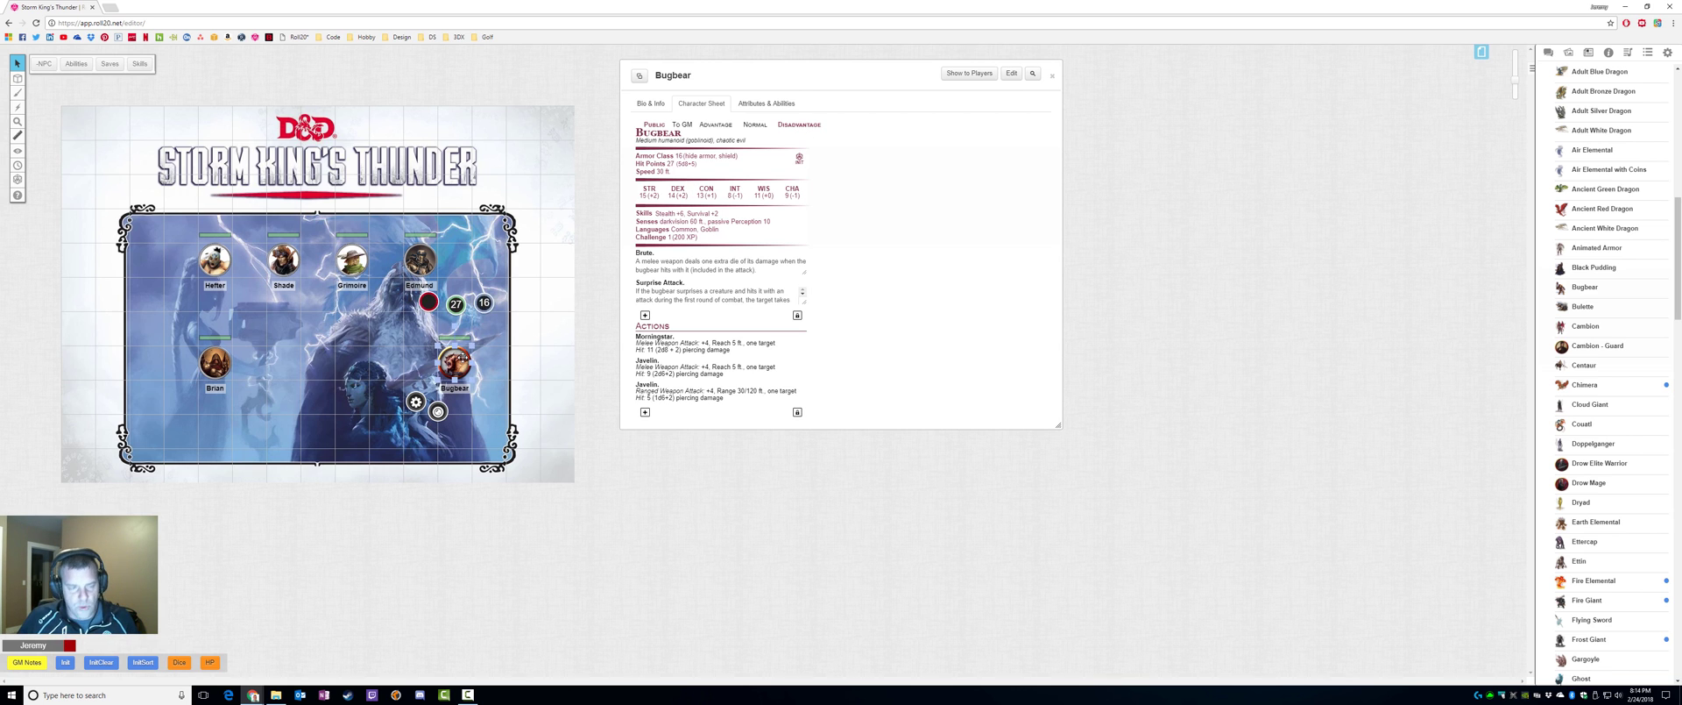
{"action": "left_click", "coordinate": [416, 401]}
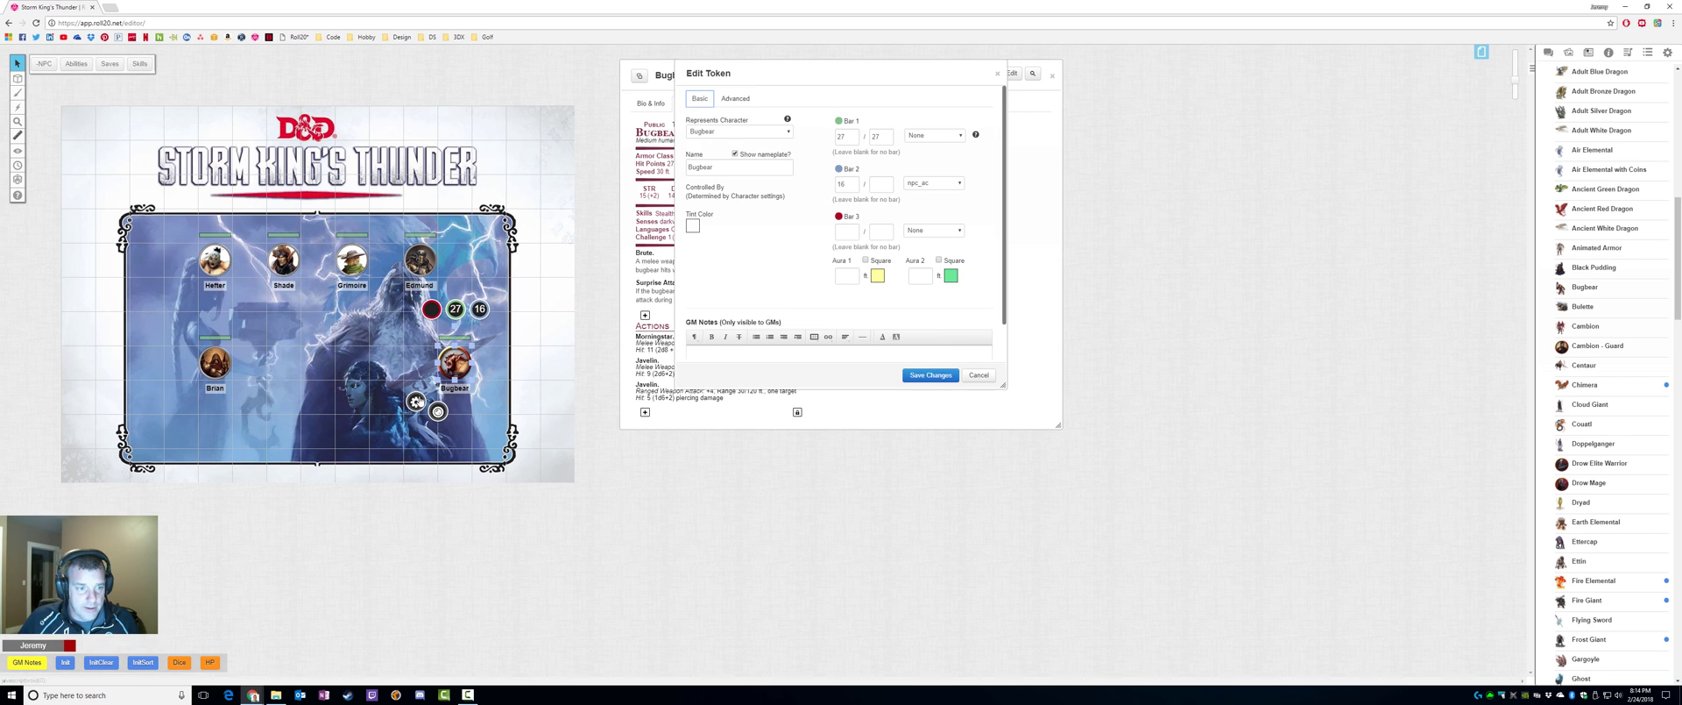
{"action": "left_click", "coordinate": [978, 375]}
Duplicate the Bugbear token twice and arrange the copies beside the original on the map.
{"action": "key", "text": "ctrl+c"}
{"action": "key", "text": "ctrl+v"}
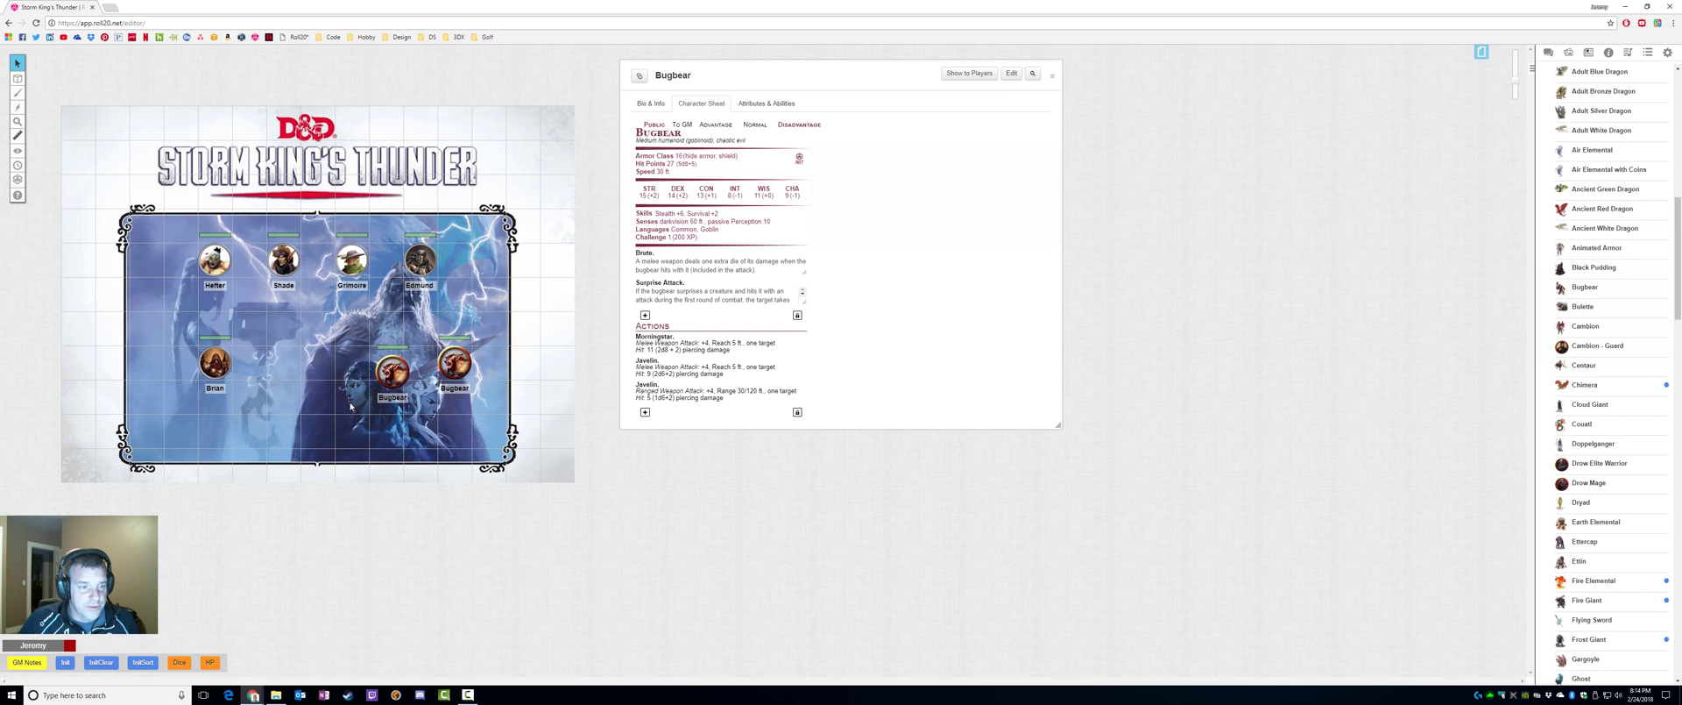
{"action": "key", "text": "ctrl+v"}
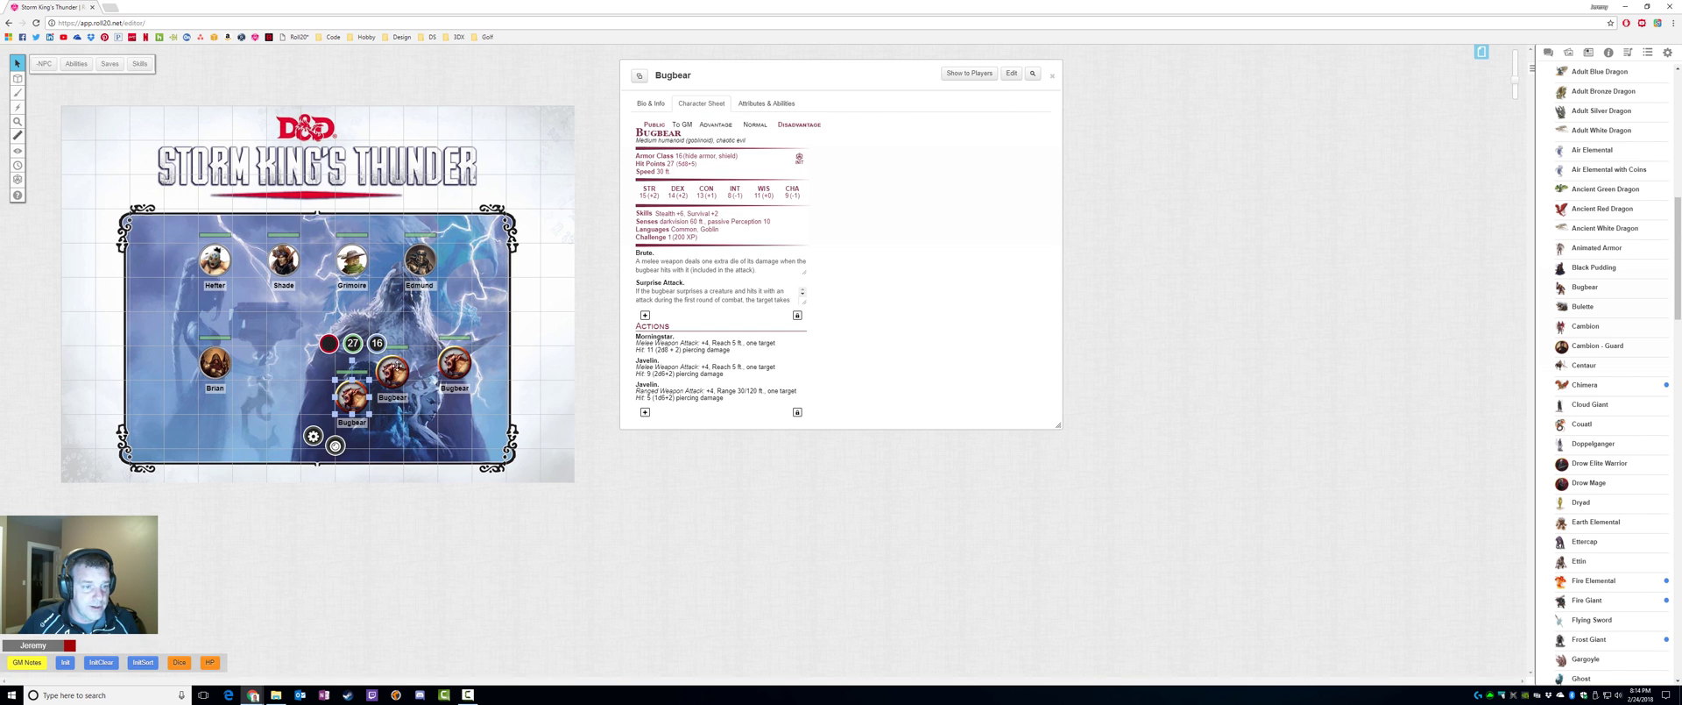
{"action": "key", "text": "ctrl+v"}
{"action": "left_click_drag", "start_coordinate": [395, 327], "coordinate": [394, 326]}
{"action": "left_click", "coordinate": [429, 463]}
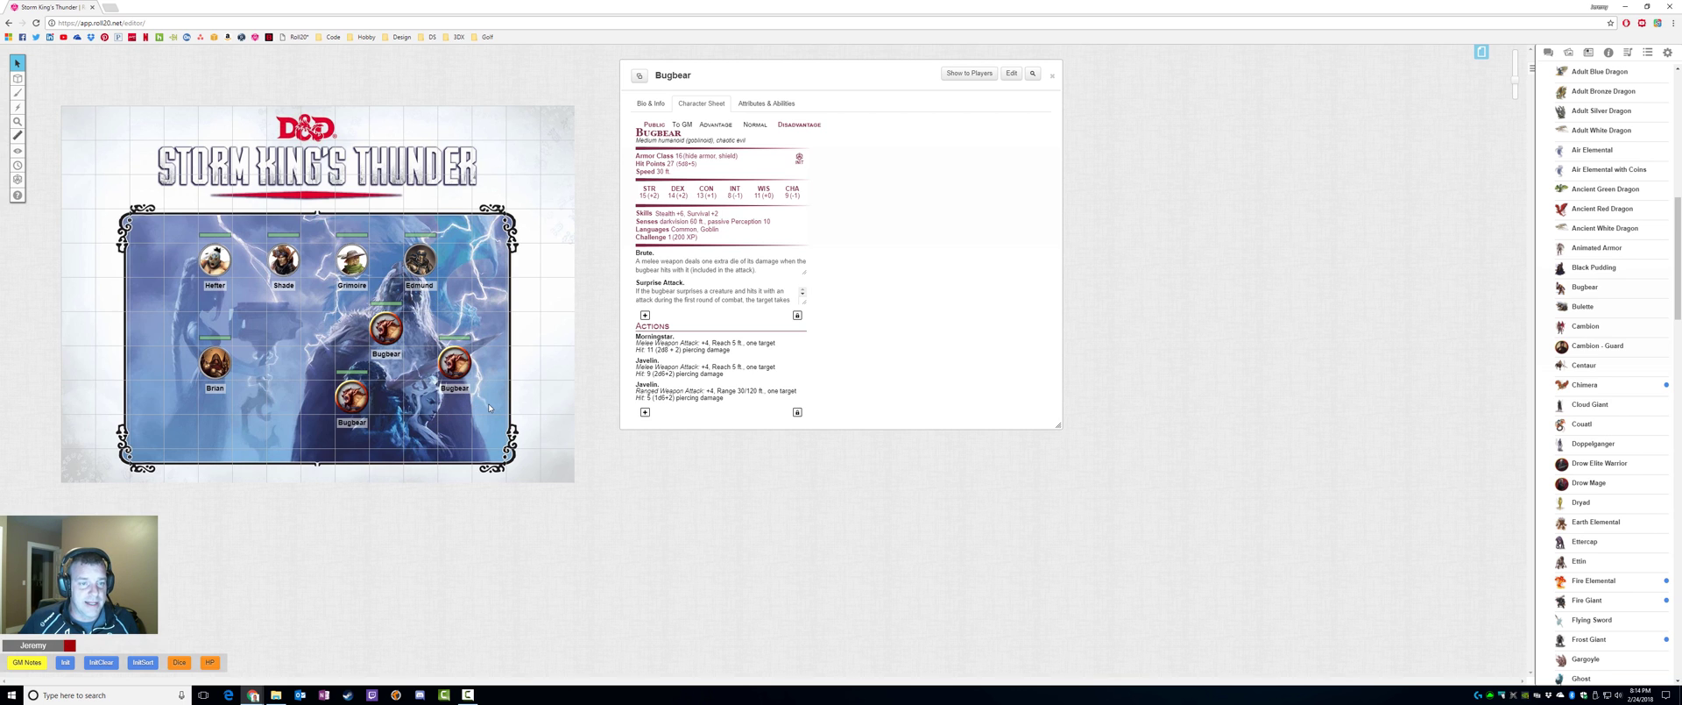
Run the .NPC token action on each of the three Bugbear tokens to roll individual hit points.
{"action": "left_click", "coordinate": [454, 362]}
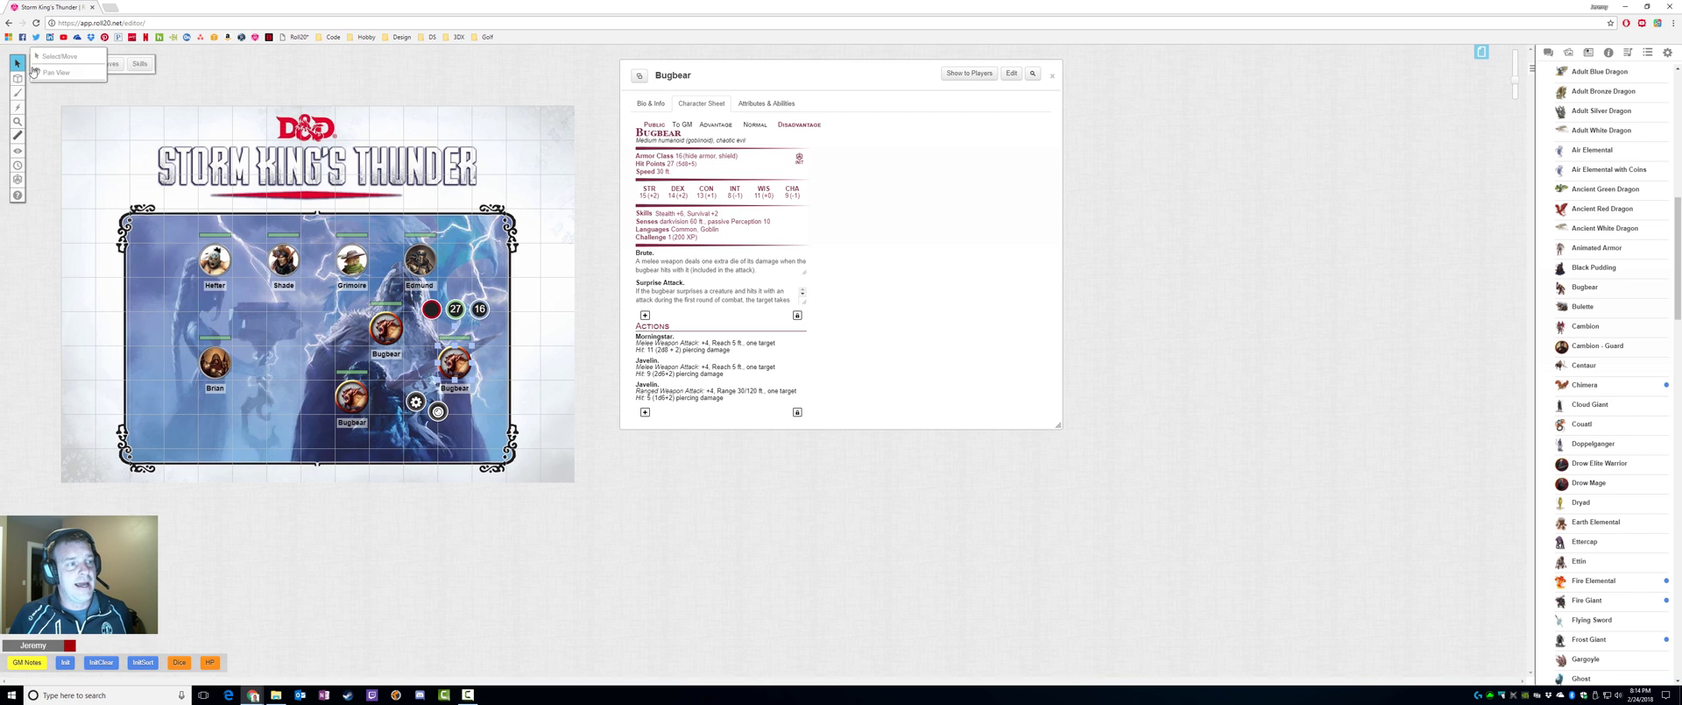
{"action": "left_click", "coordinate": [45, 65]}
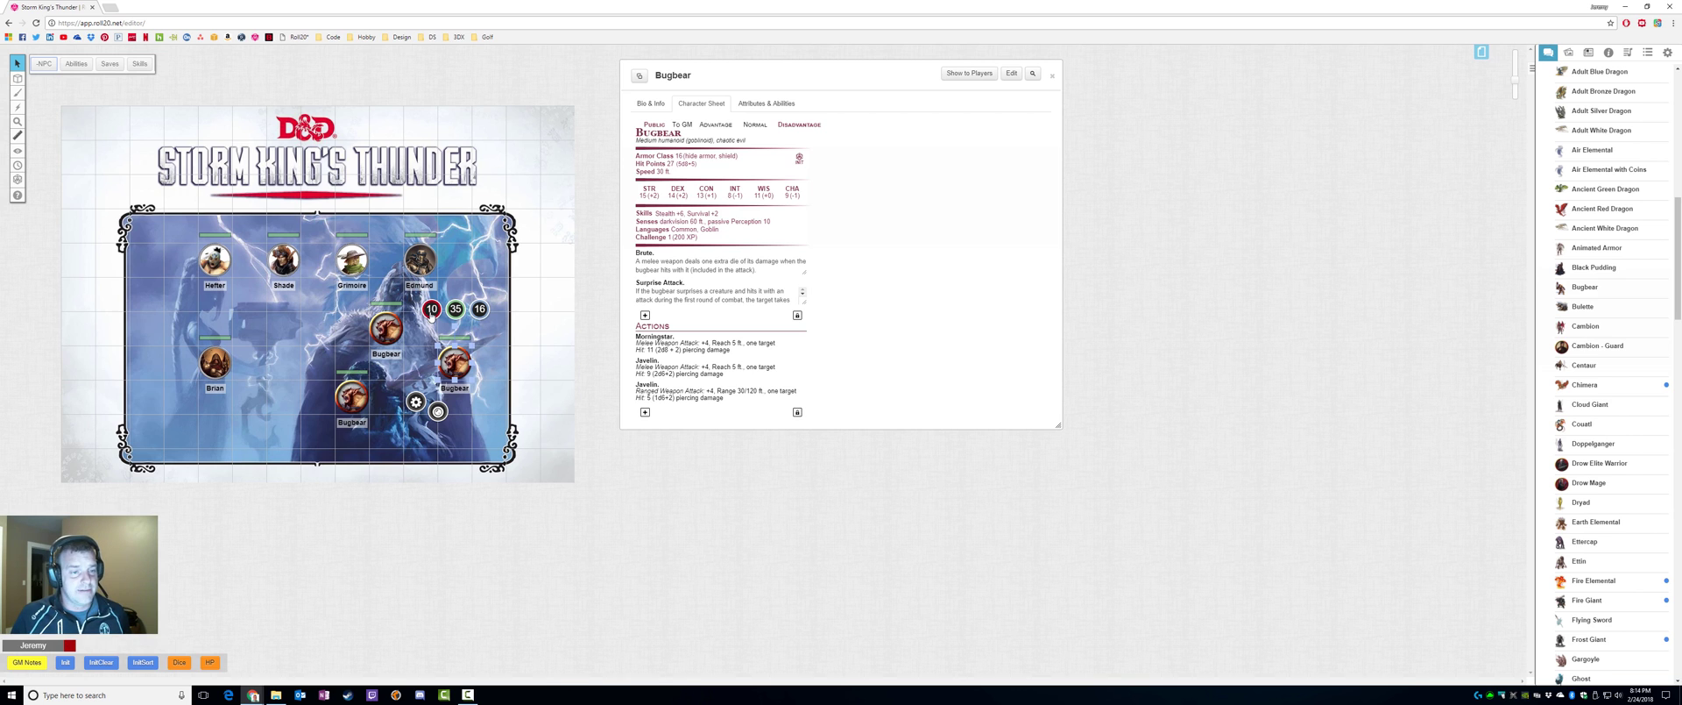
{"action": "left_click", "coordinate": [386, 333]}
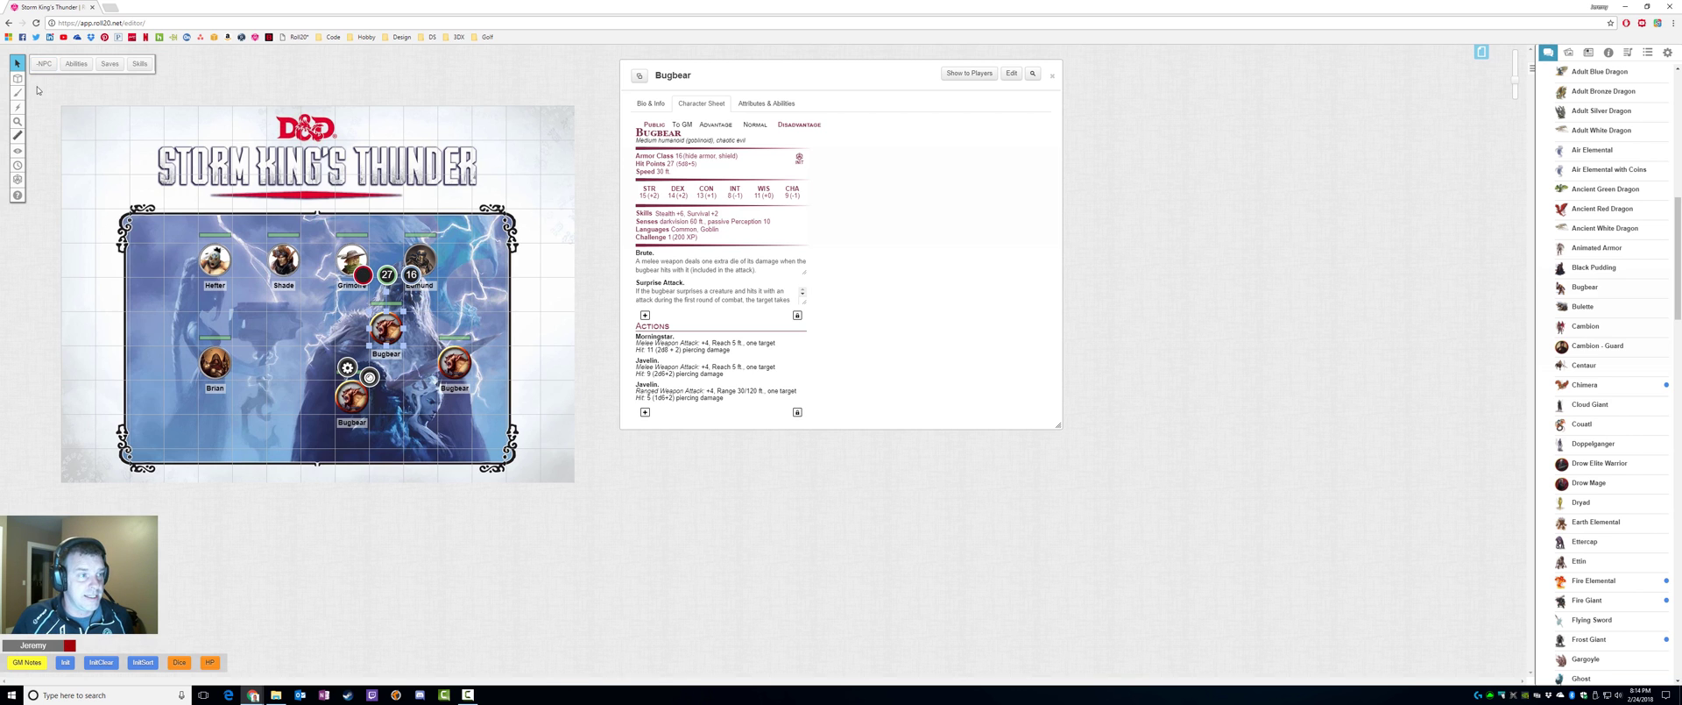
{"action": "left_click", "coordinate": [351, 398]}
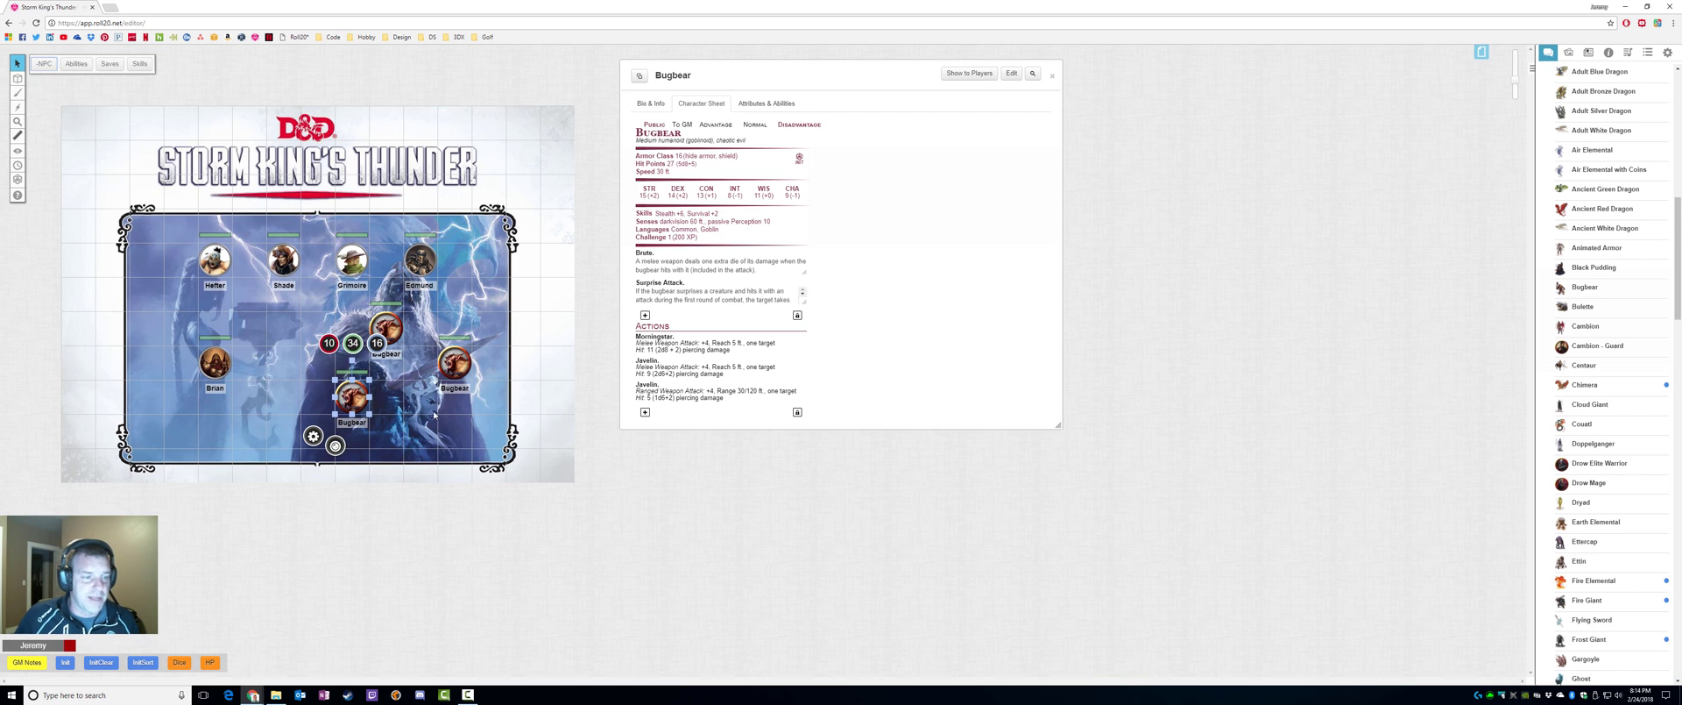
Check the bar settings of the lowest Bugbear token without changing them, and close the Bugbear character sheet.
{"action": "left_click", "coordinate": [352, 393], "text": "shift"}
{"action": "double_click", "coordinate": [351, 394]}
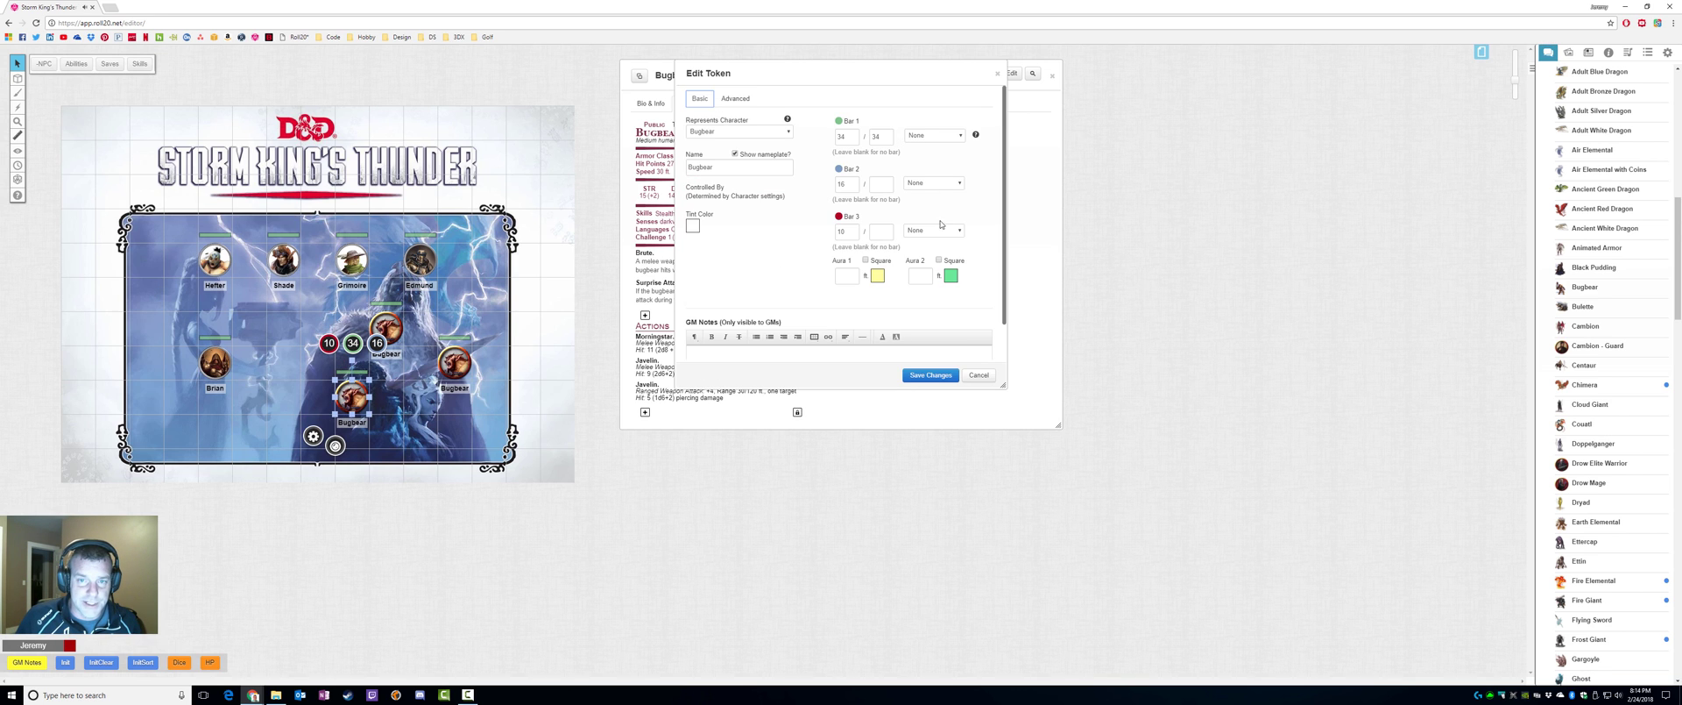
{"action": "left_click", "coordinate": [979, 374]}
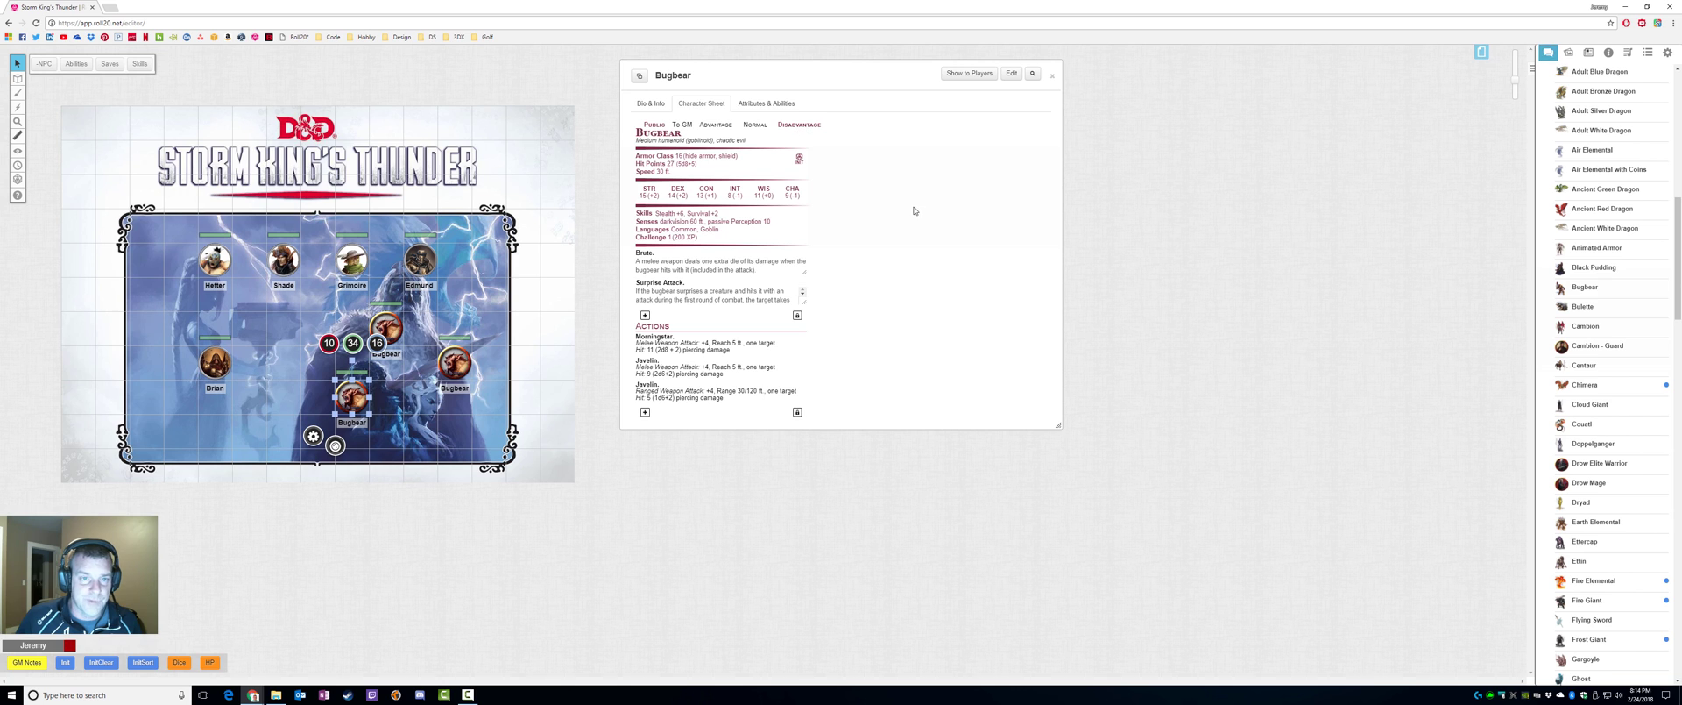
{"action": "left_click", "coordinate": [1052, 75]}
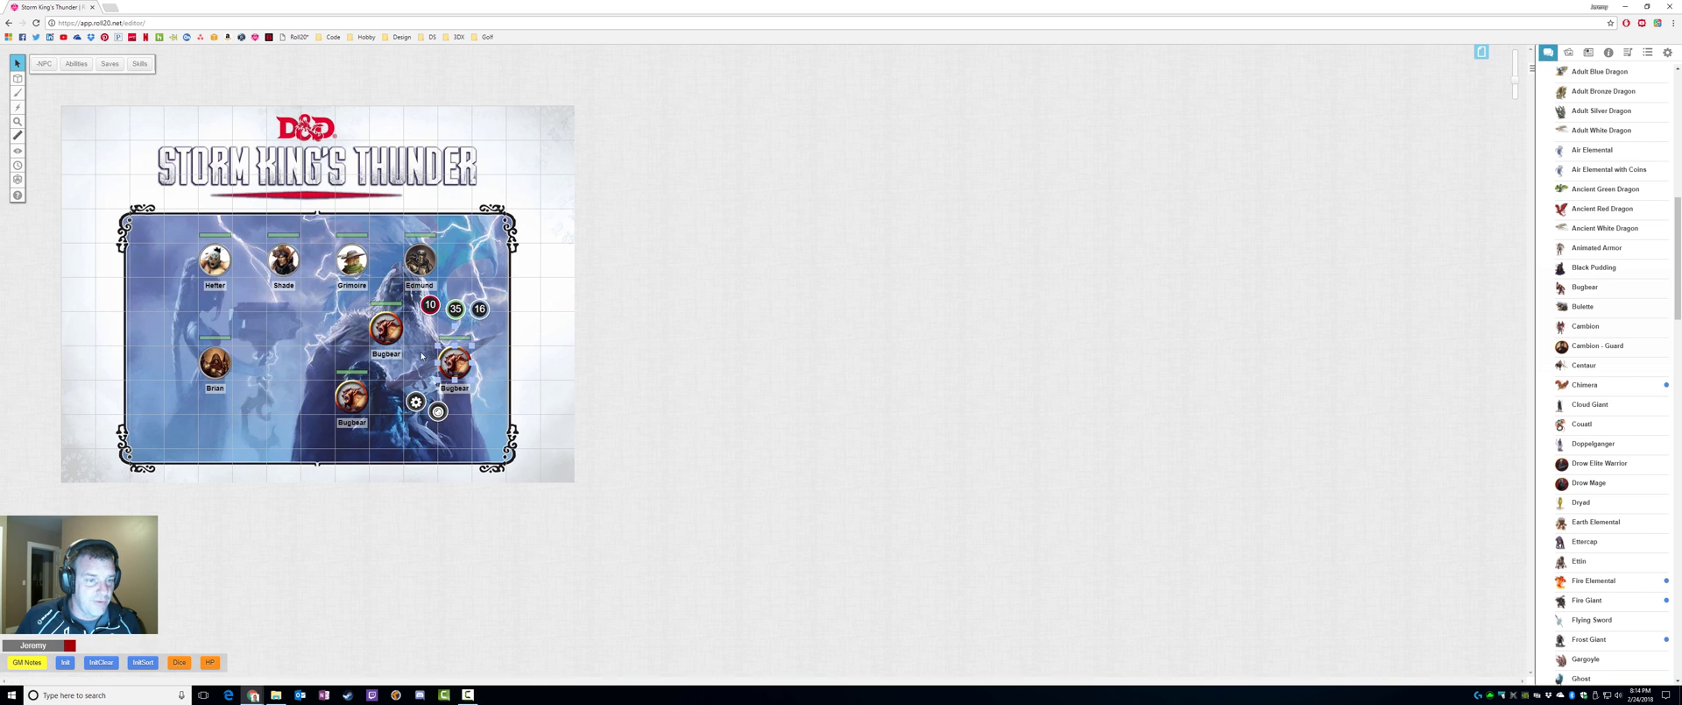
Select the Bugbear tokens one after another to compare their bar values.
{"action": "left_click", "coordinate": [449, 429]}
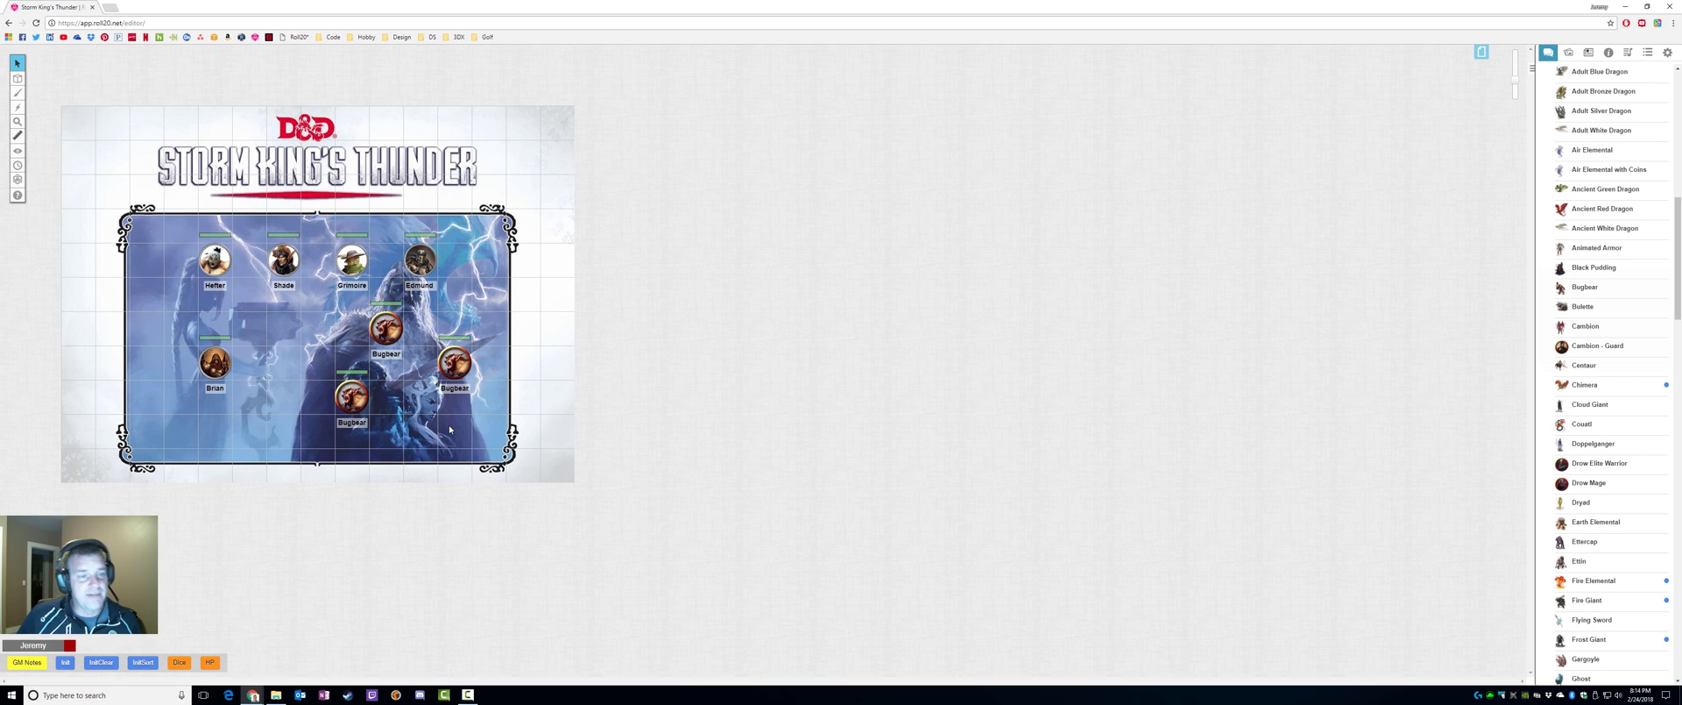
{"action": "left_click", "coordinate": [386, 328]}
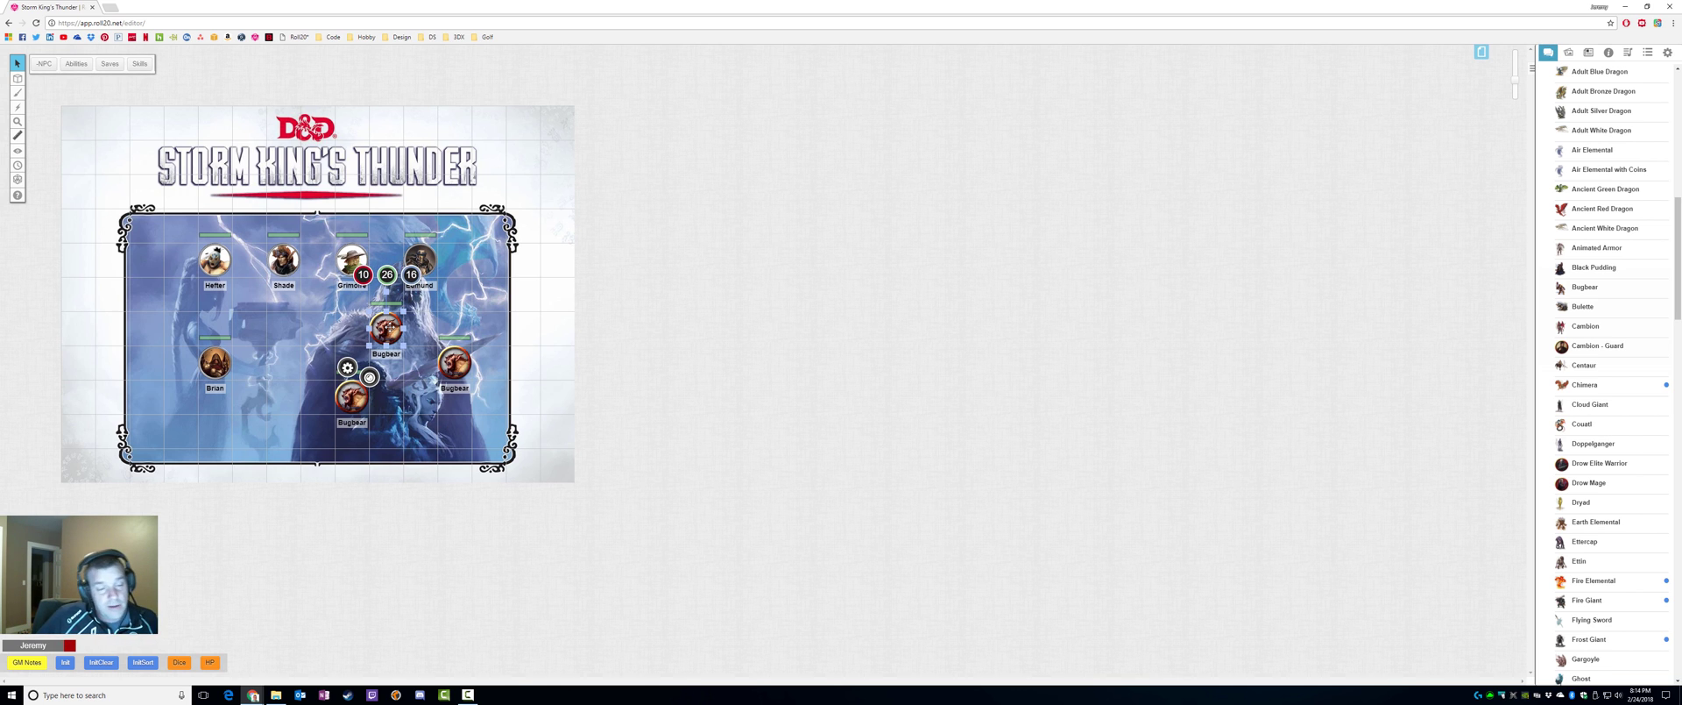
{"action": "left_click", "coordinate": [351, 396]}
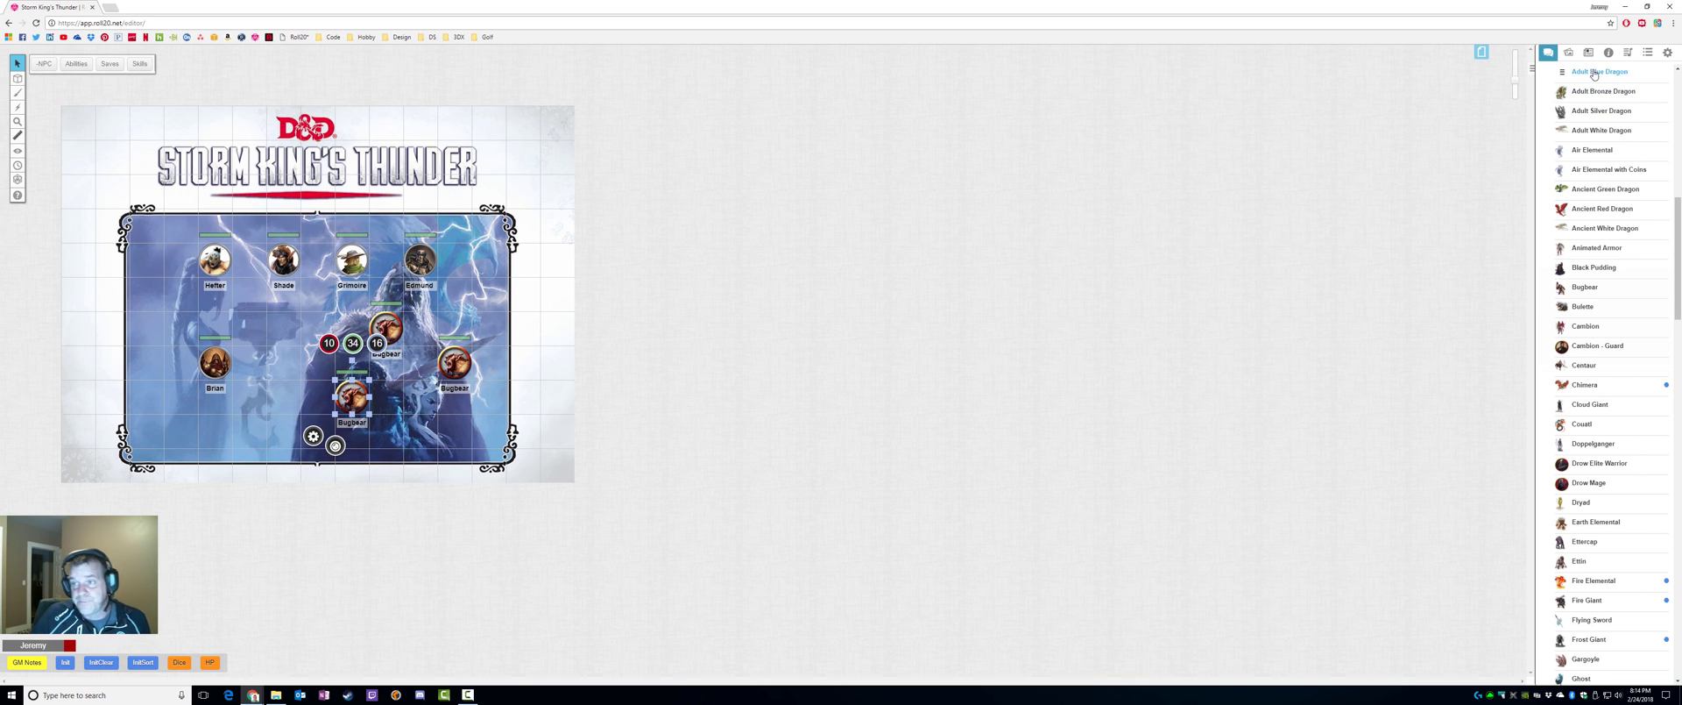
Open the .NPC macro from the collections and enlarge its edit window to examine its token-mod commands.
{"action": "left_click", "coordinate": [1668, 56]}
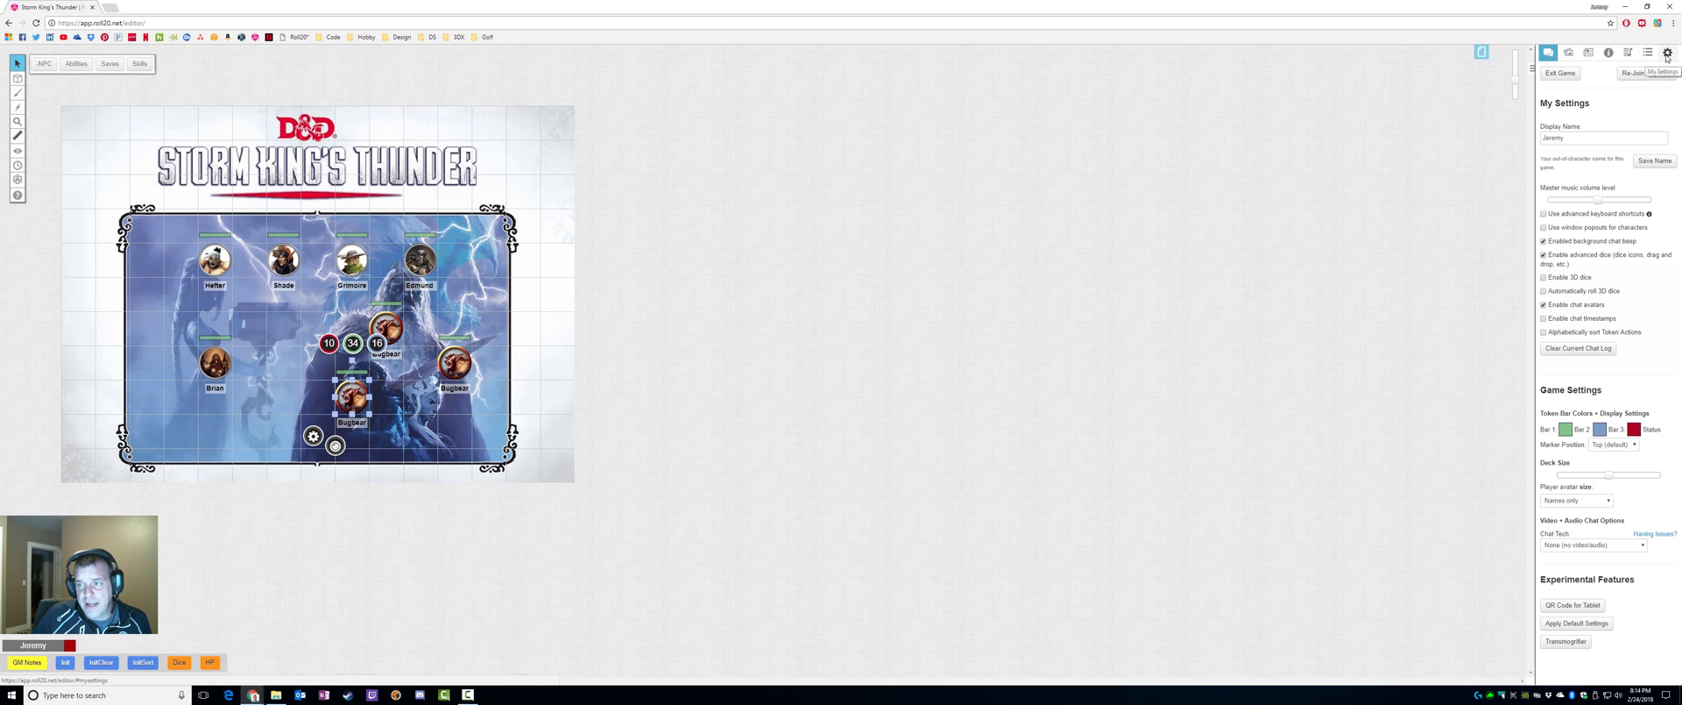
{"action": "left_click", "coordinate": [1647, 53]}
{"action": "scroll", "coordinate": [1591, 126], "scroll_direction": "up", "scroll_amount": 10}
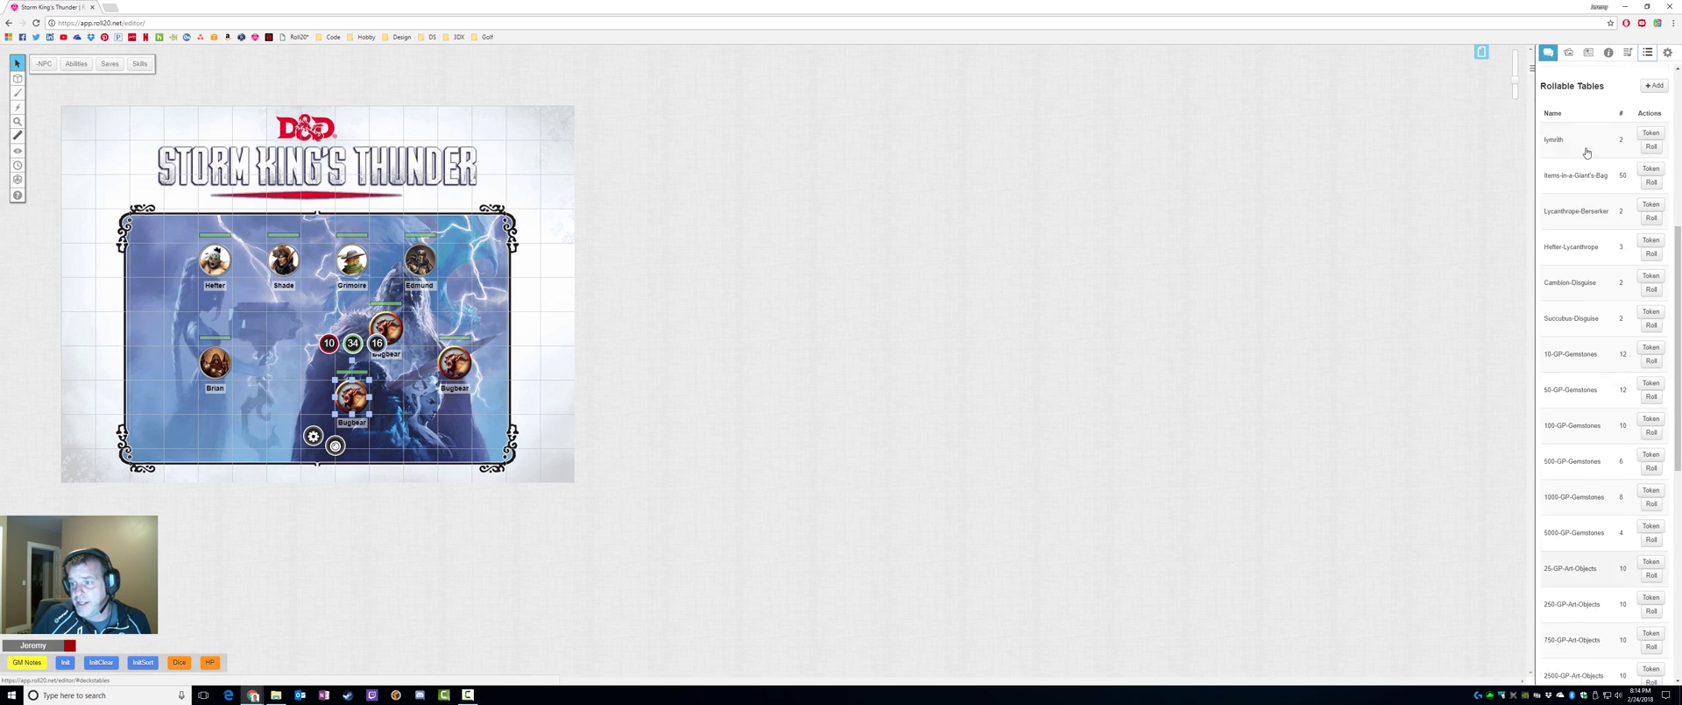
{"action": "left_click", "coordinate": [1577, 146]}
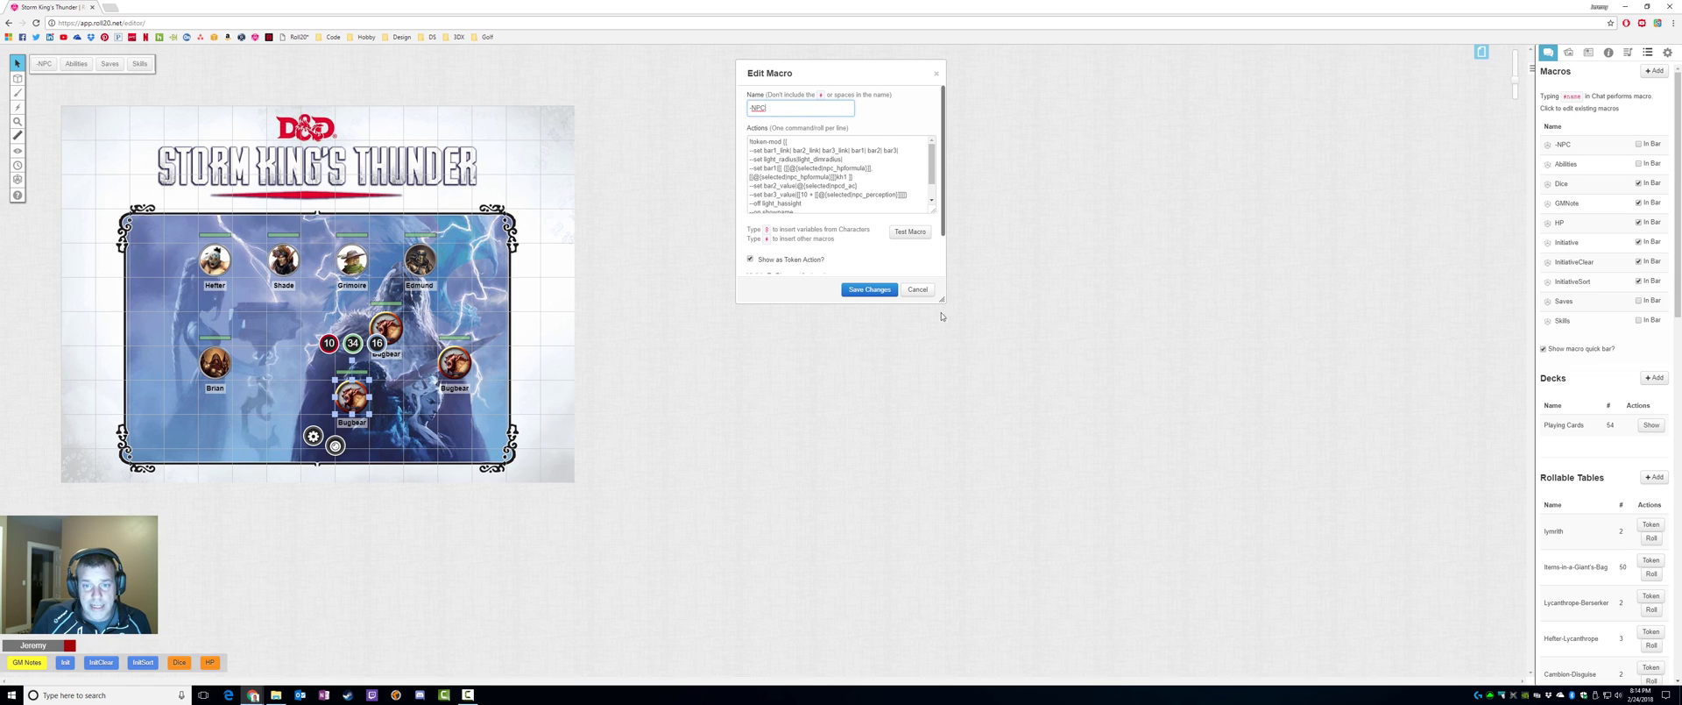
{"action": "left_click_drag", "start_coordinate": [942, 299], "coordinate": [1352, 347]}
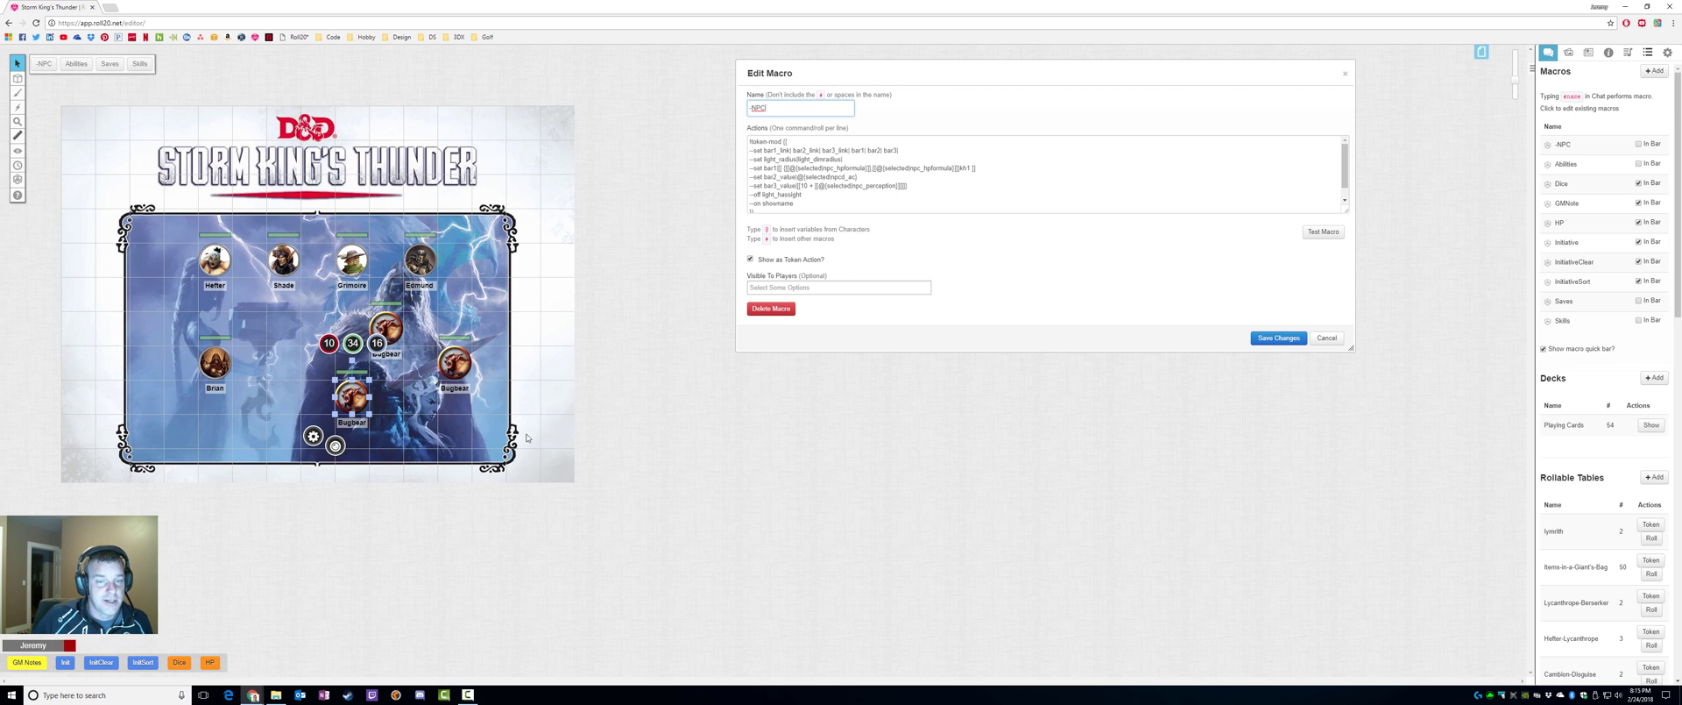
Close the .NPC macro without saving and select individual Bugbear tokens to compare their bar values.
{"action": "left_click", "coordinate": [1328, 338]}
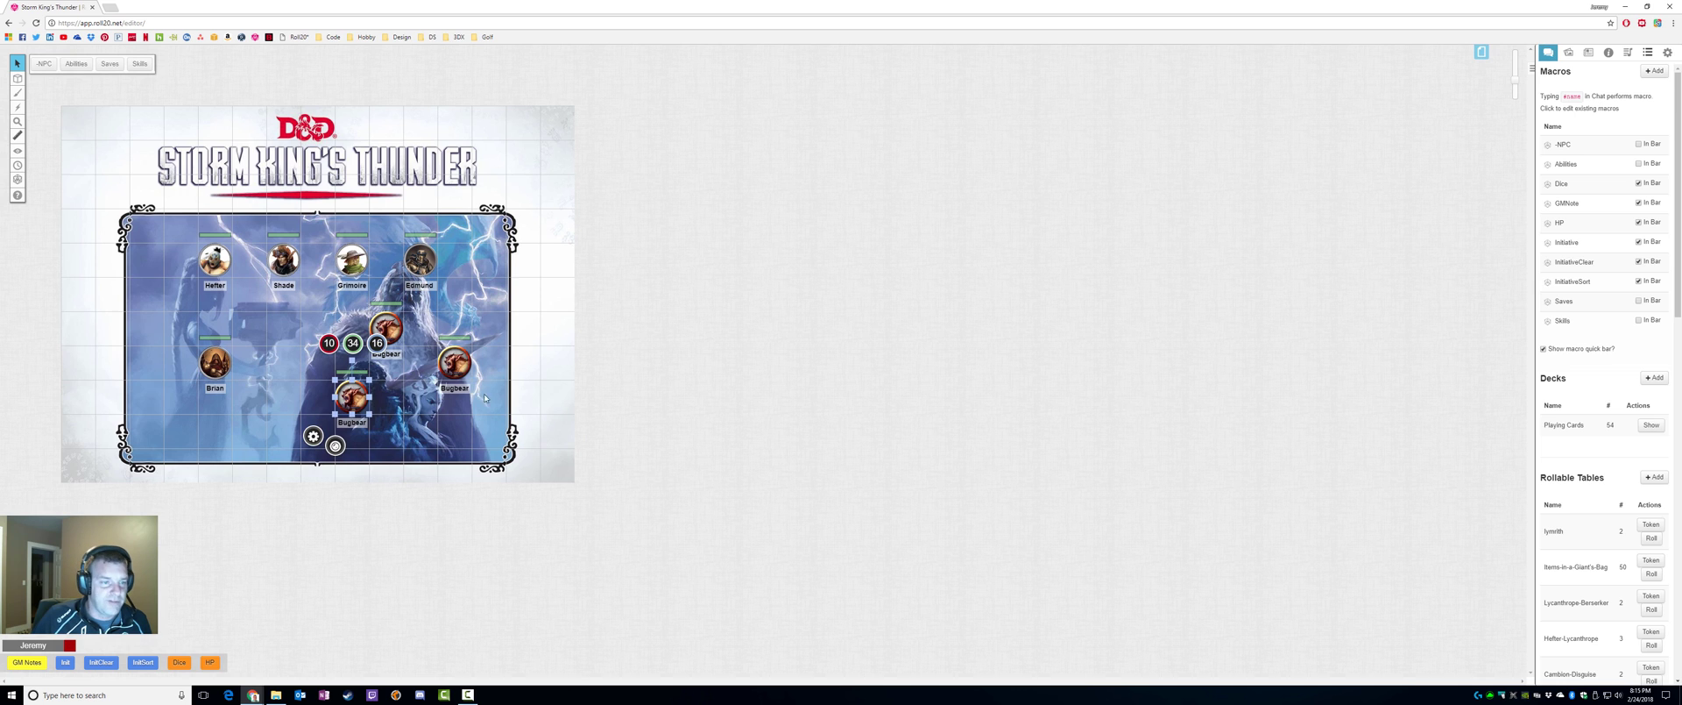
{"action": "left_click", "coordinate": [385, 329]}
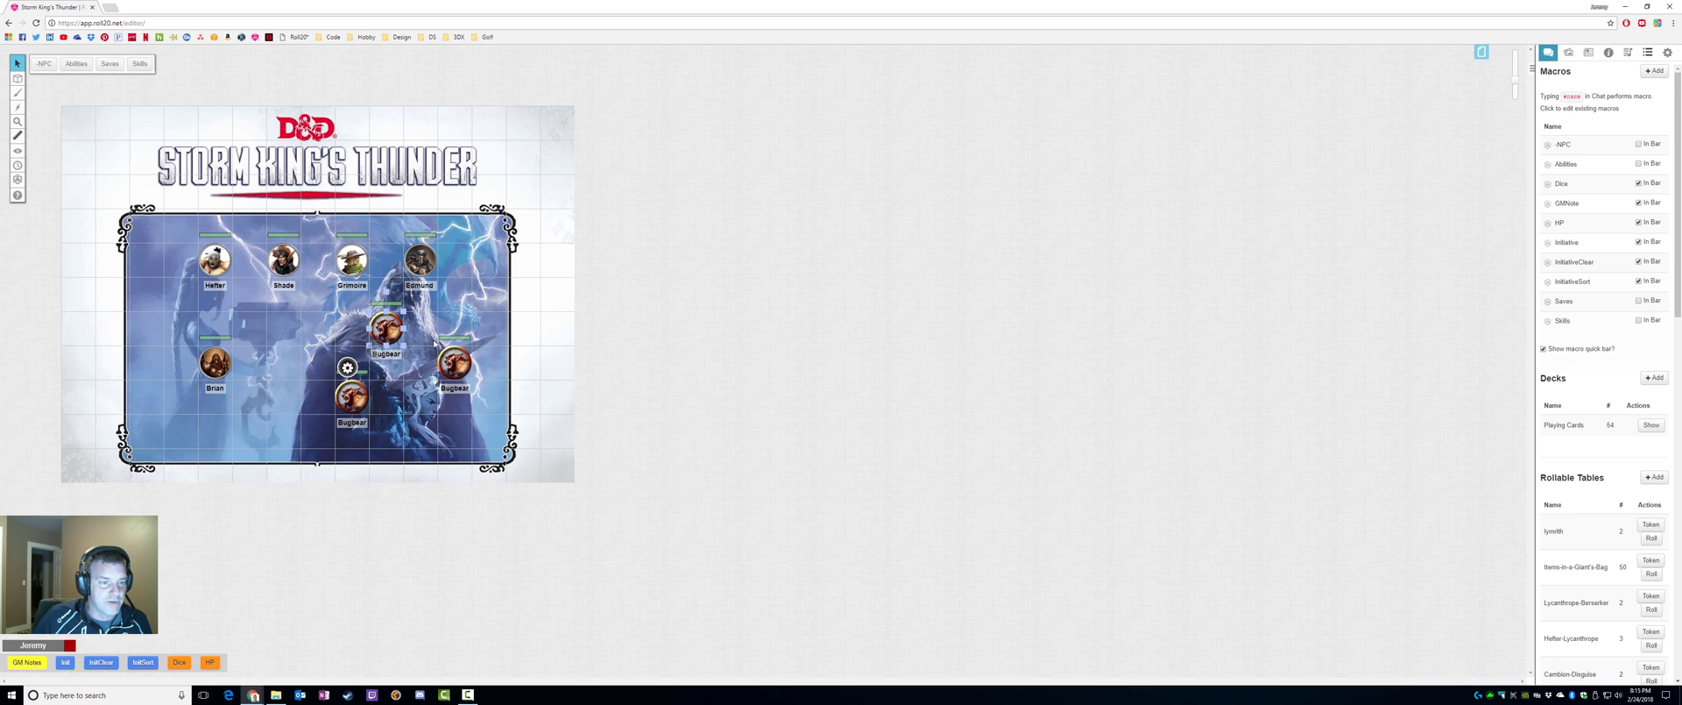
{"action": "left_click", "coordinate": [404, 377]}
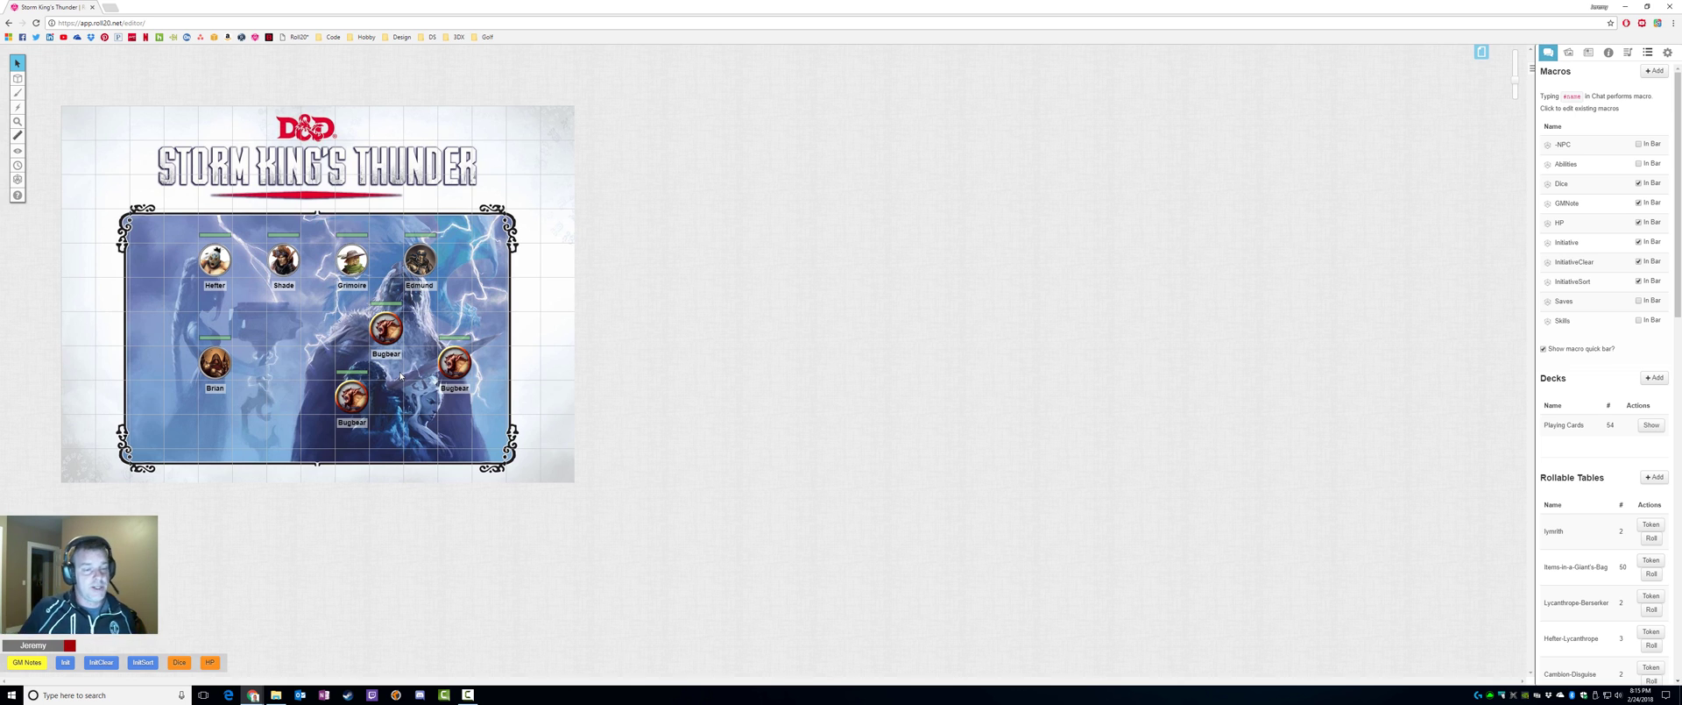
{"action": "left_click", "coordinate": [460, 358]}
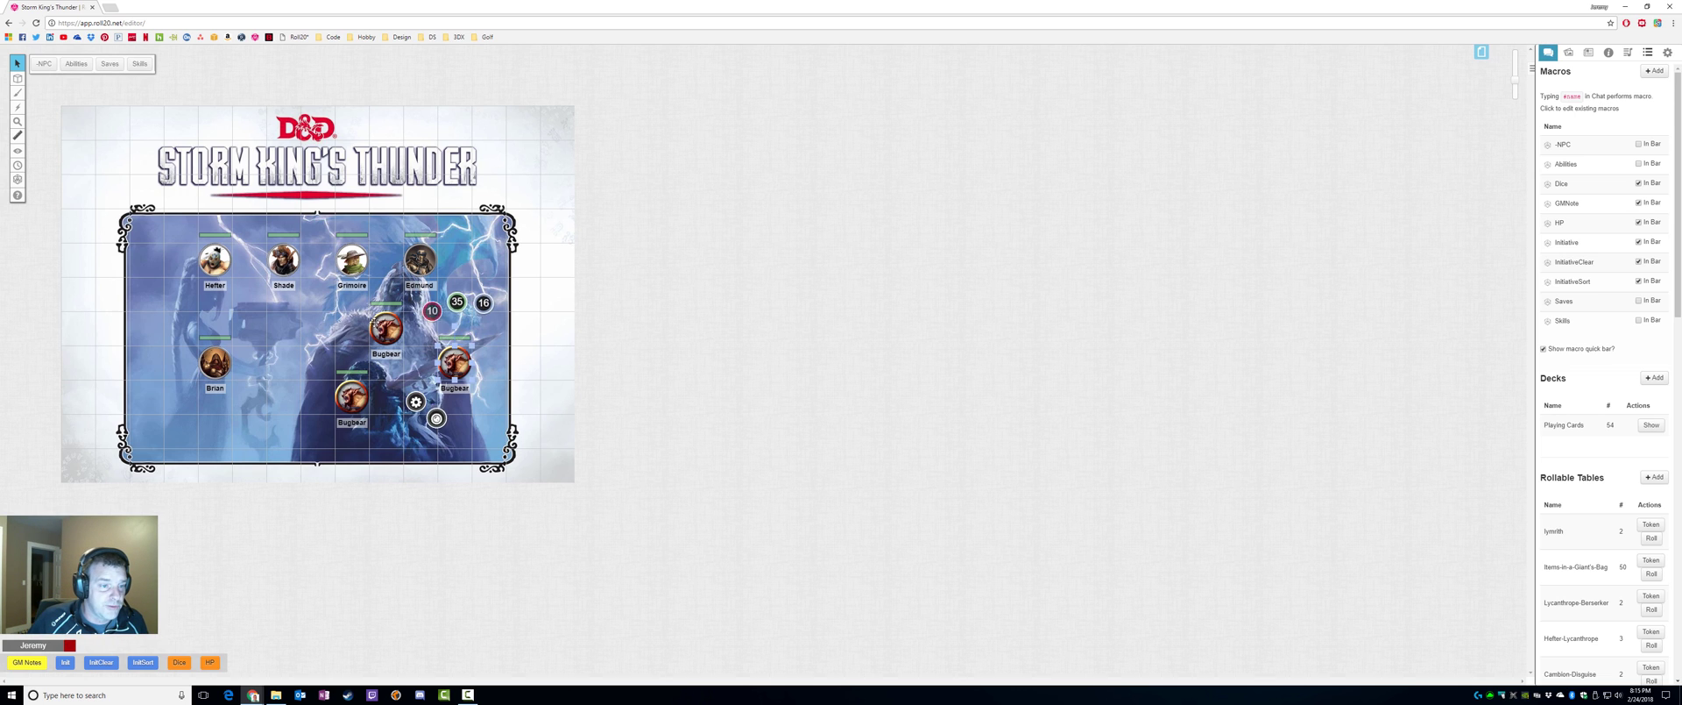
Select all three Bugbear tokens together, roll their initiative with the Init macro, and move the Turn Order window clear of the map.
{"action": "left_click", "coordinate": [379, 330]}
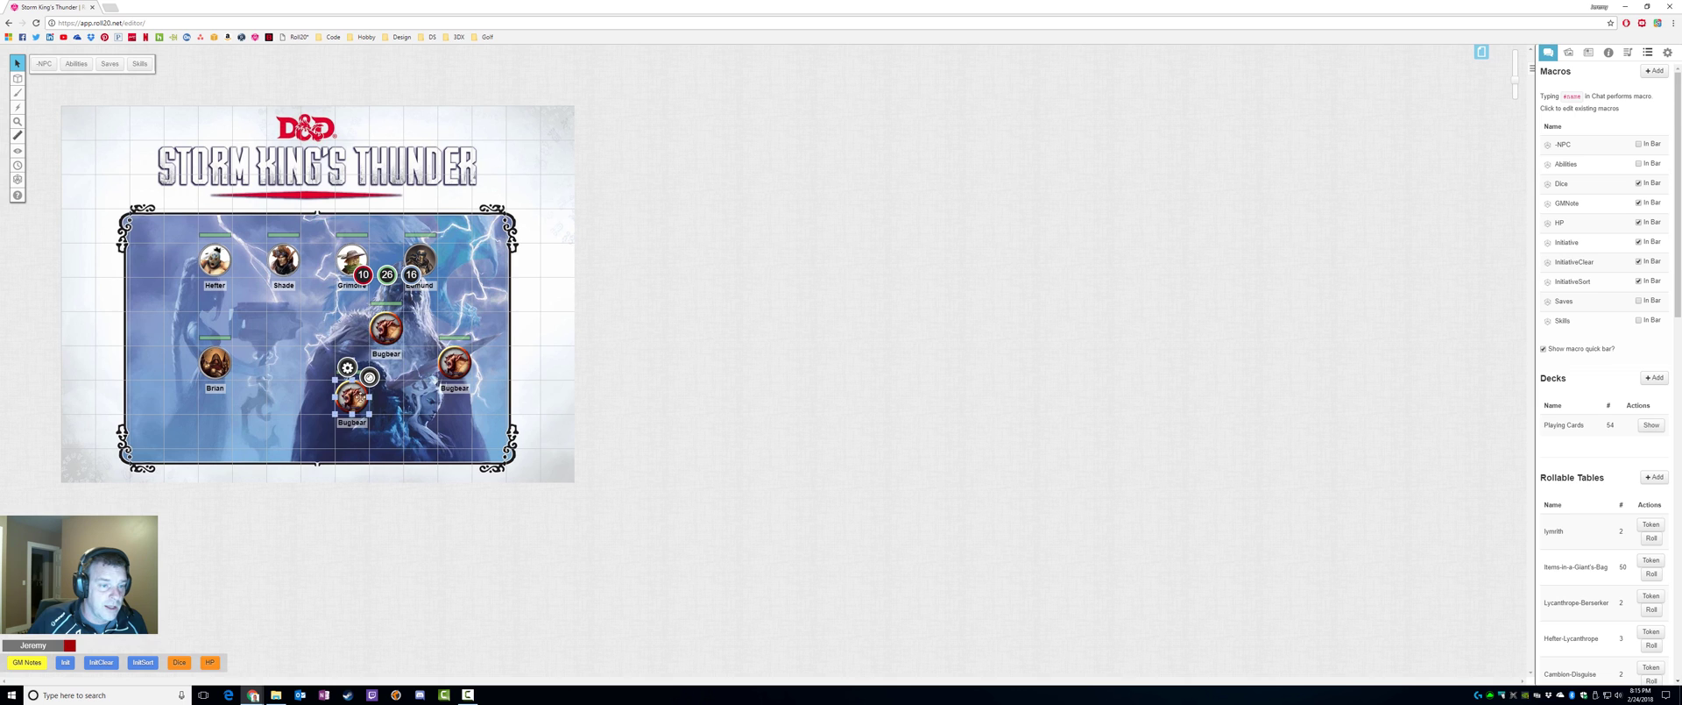
{"action": "left_click", "coordinate": [341, 411]}
{"action": "left_click", "coordinate": [455, 362], "text": "shift"}
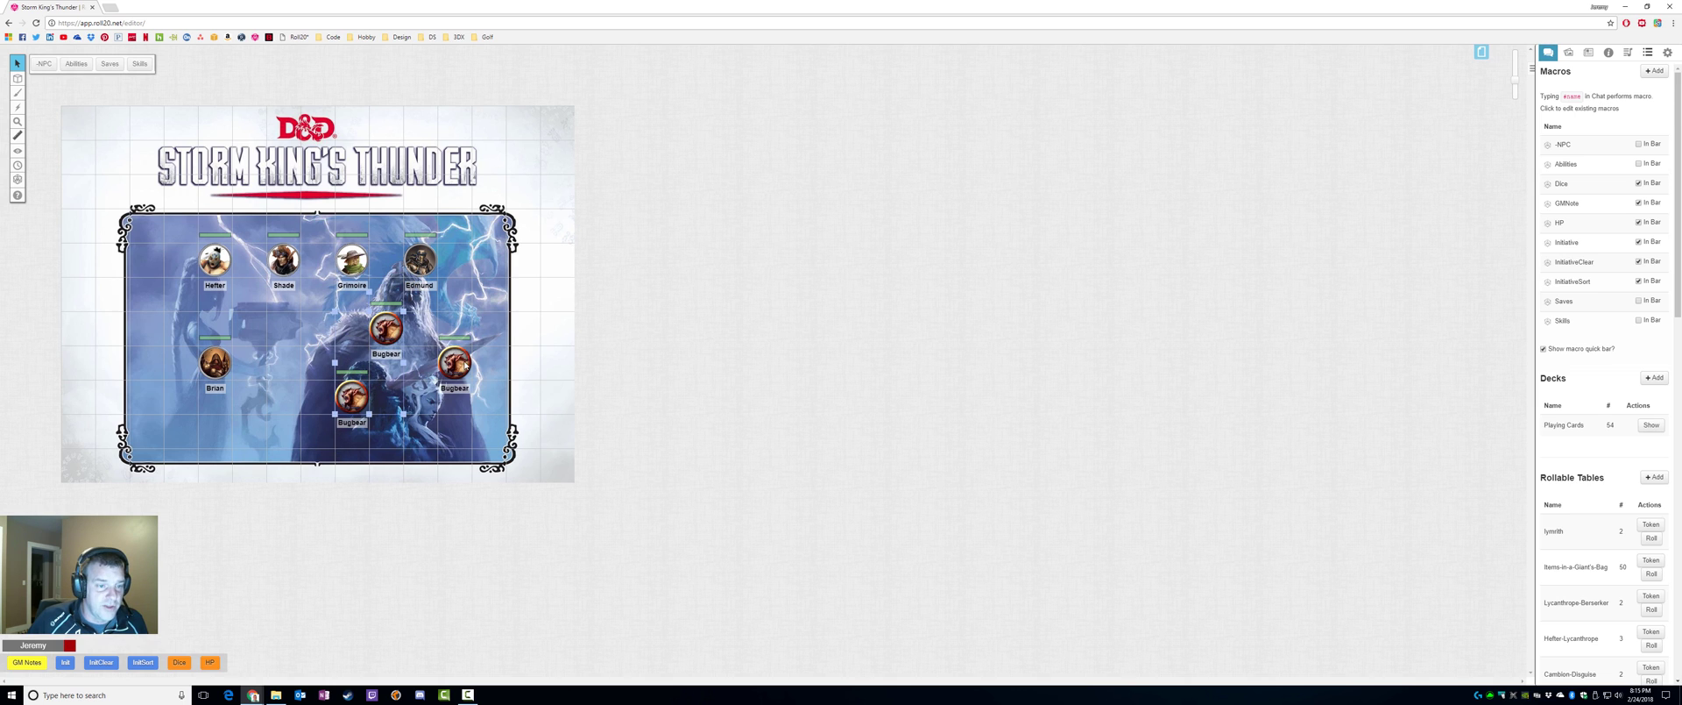
{"action": "left_click", "coordinate": [64, 664]}
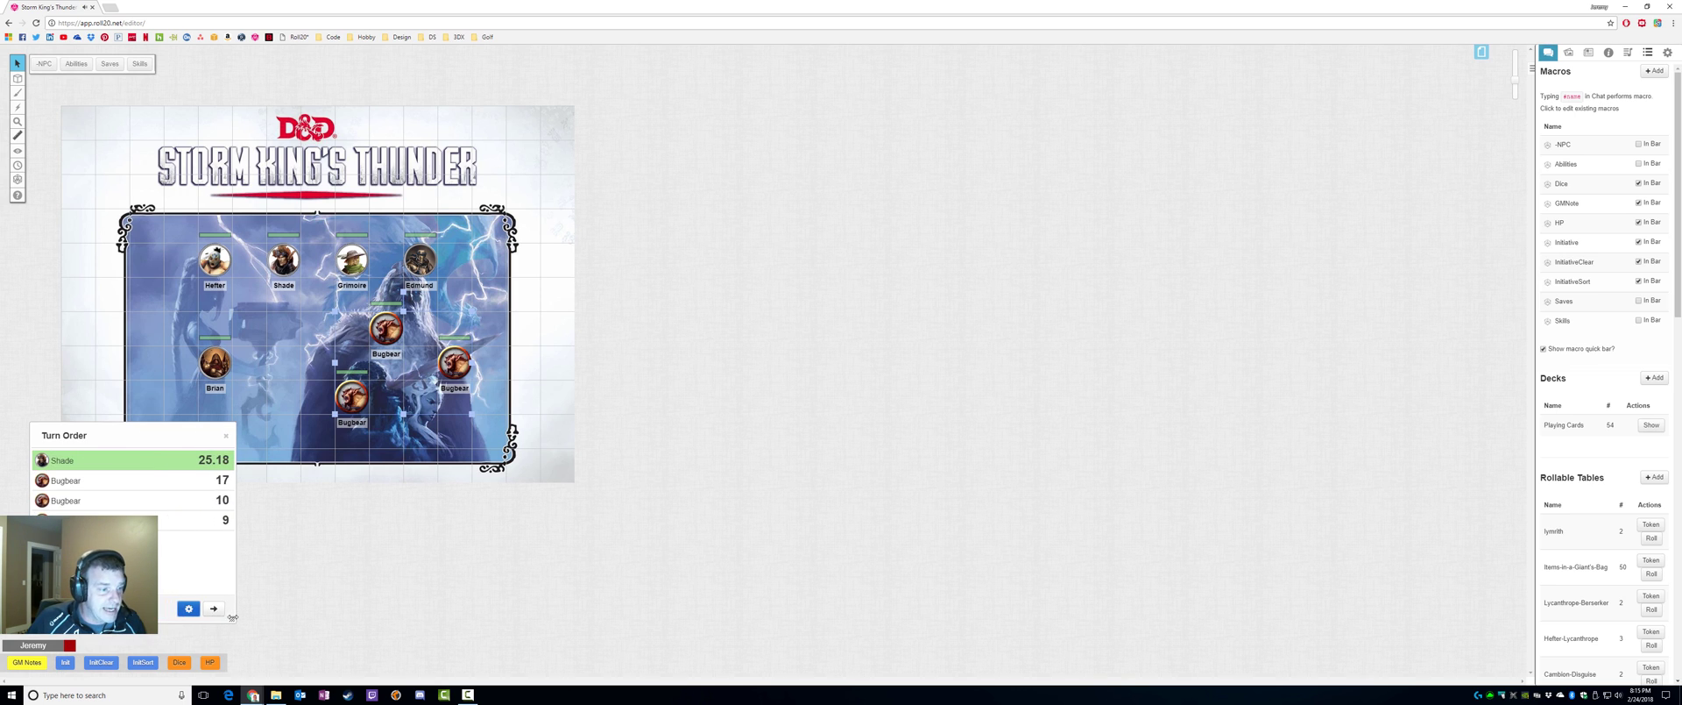
{"action": "left_click_drag", "start_coordinate": [124, 435], "coordinate": [717, 199]}
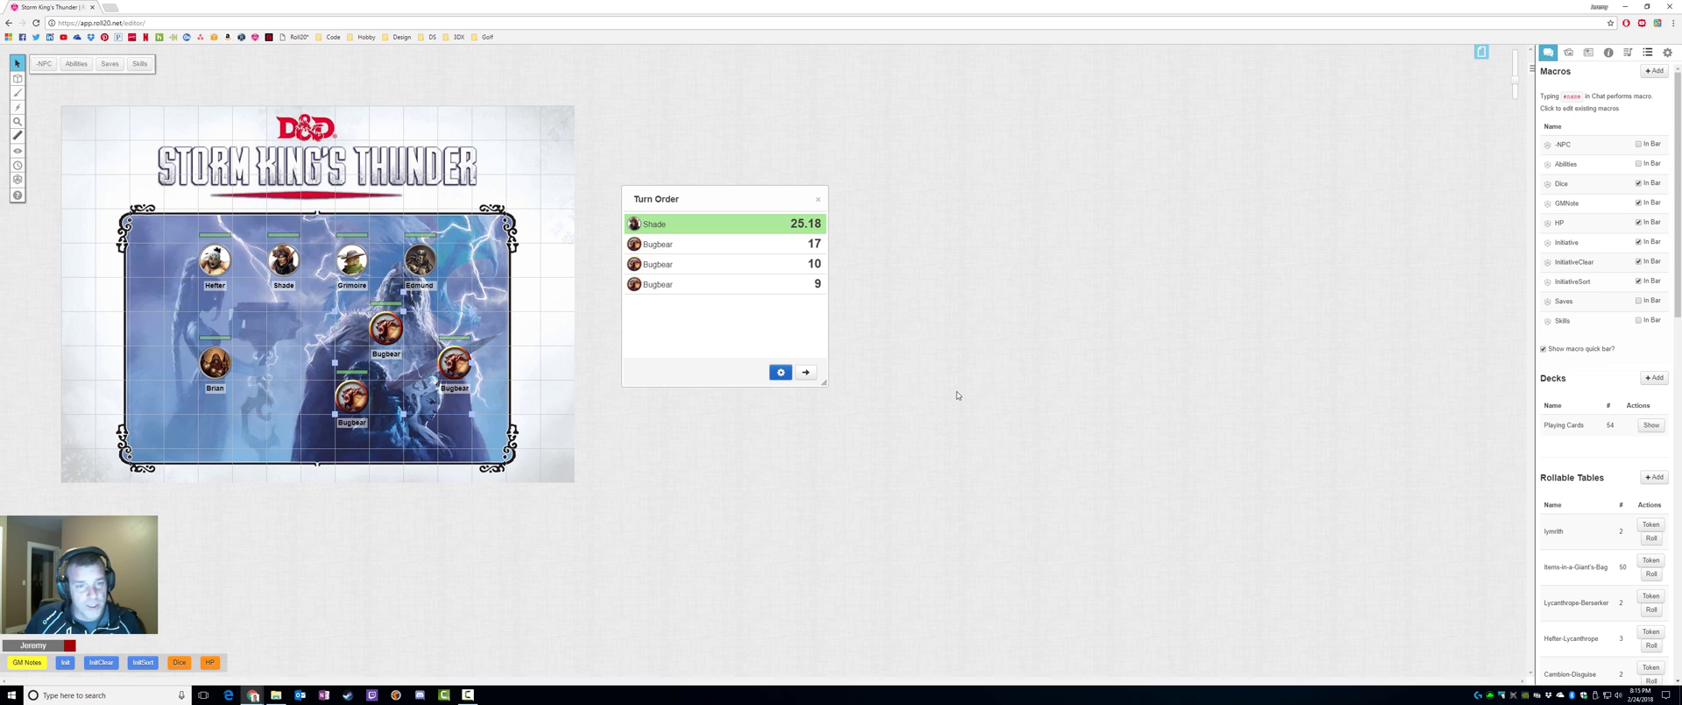
Select all tokens on the map, roll initiative for the group, enlarge the Turn Order window to check the entries, and close it.
{"action": "left_click", "coordinate": [530, 267]}
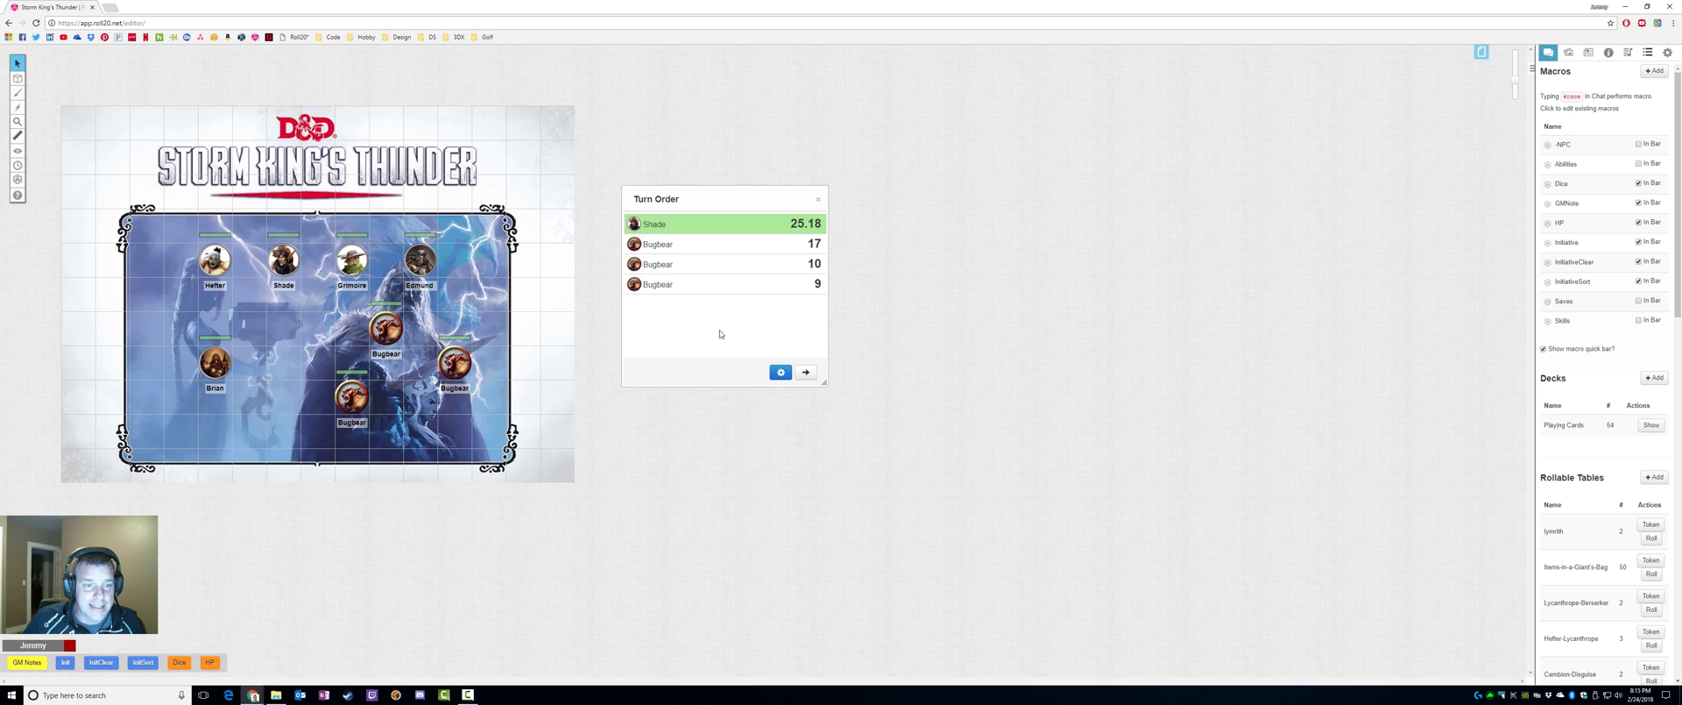
{"action": "left_click_drag", "start_coordinate": [528, 169], "coordinate": [136, 457]}
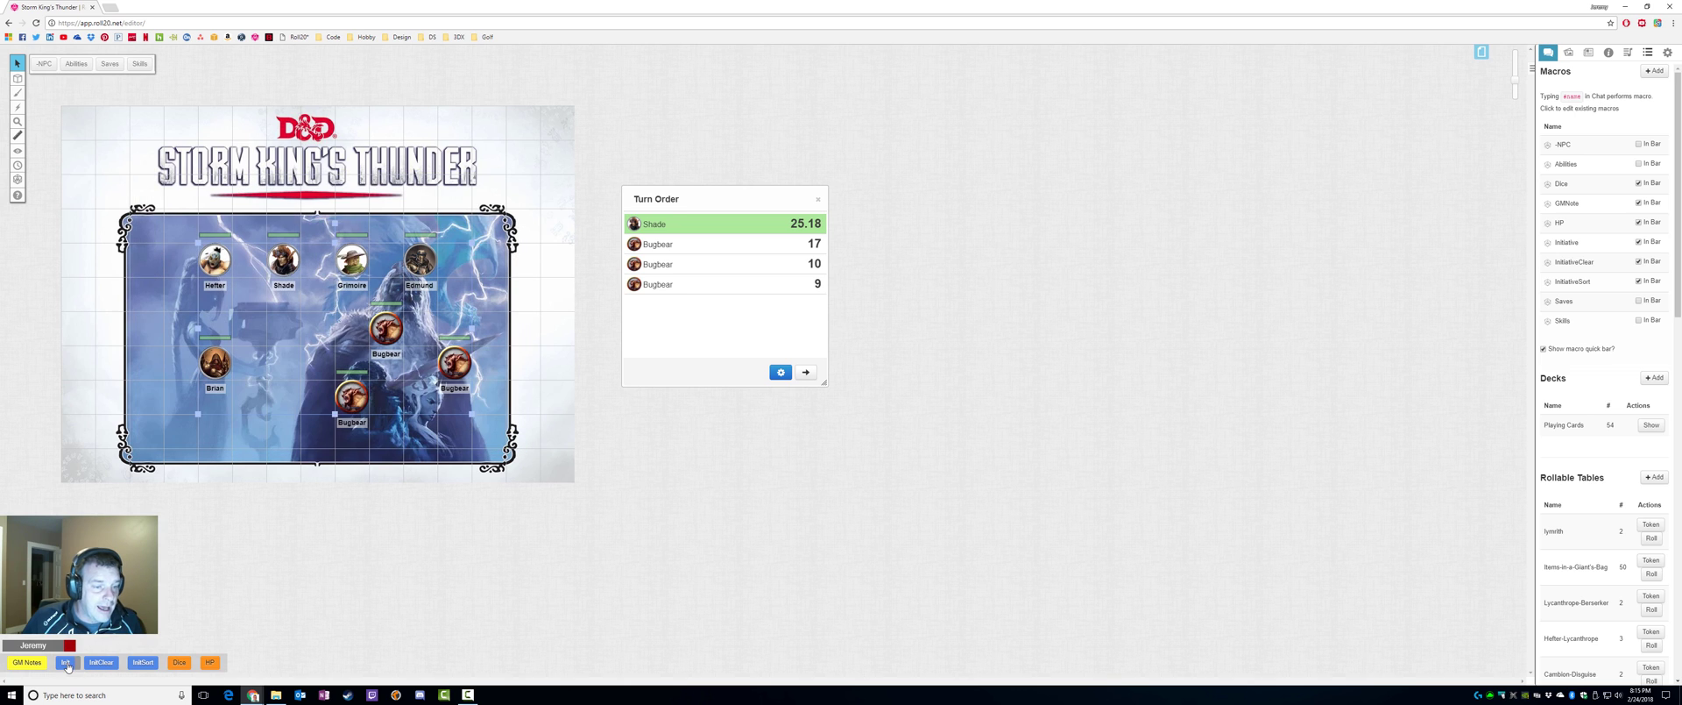
{"action": "left_click_drag", "start_coordinate": [822, 382], "coordinate": [1025, 462]}
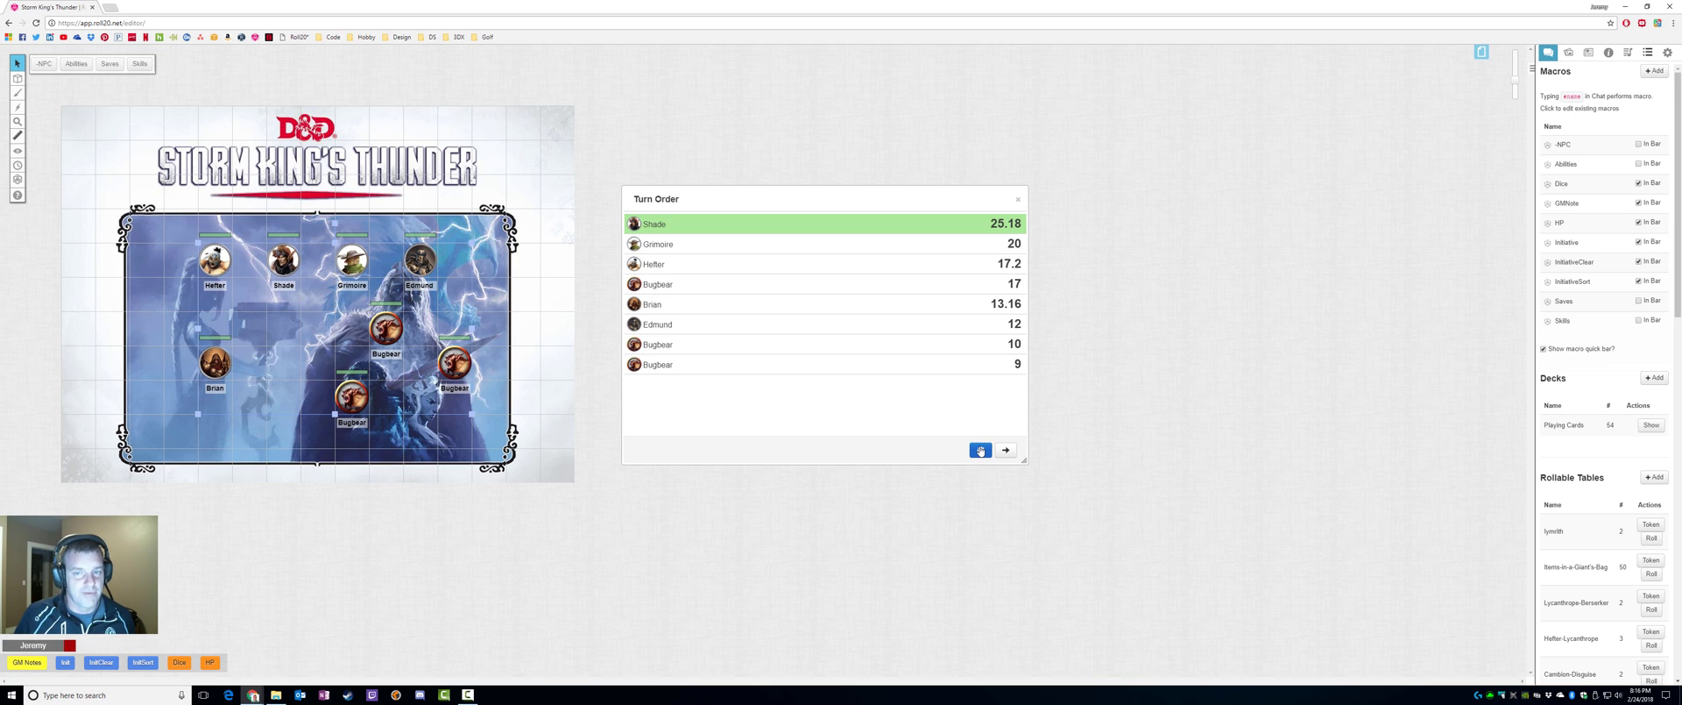
{"action": "left_click", "coordinate": [1019, 200]}
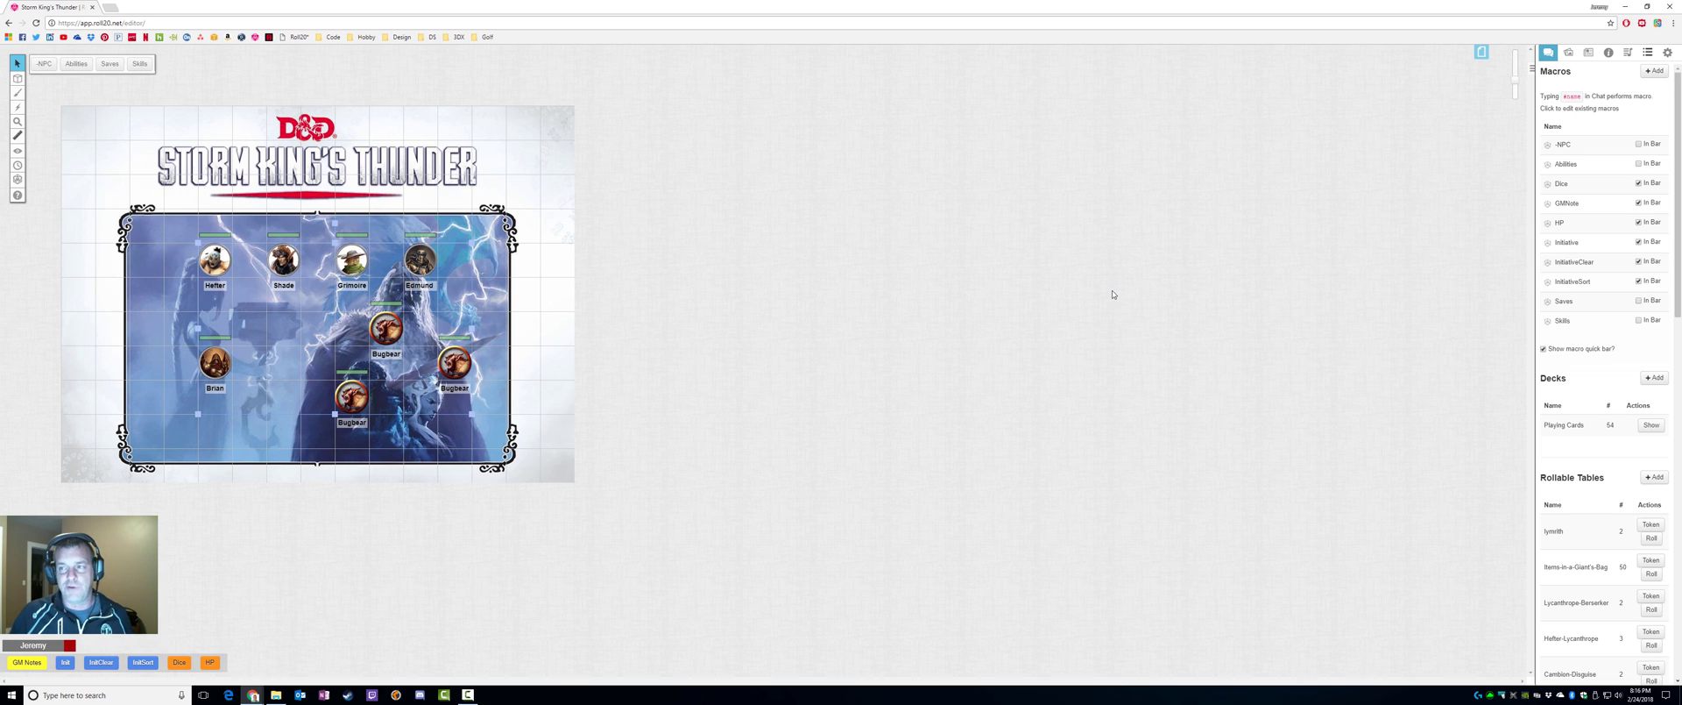
Open the Spell Scroll handout from its 2nd-level entry in the chat log, enlarge it to read the spell level table, and close it.
{"action": "left_click", "coordinate": [1549, 53]}
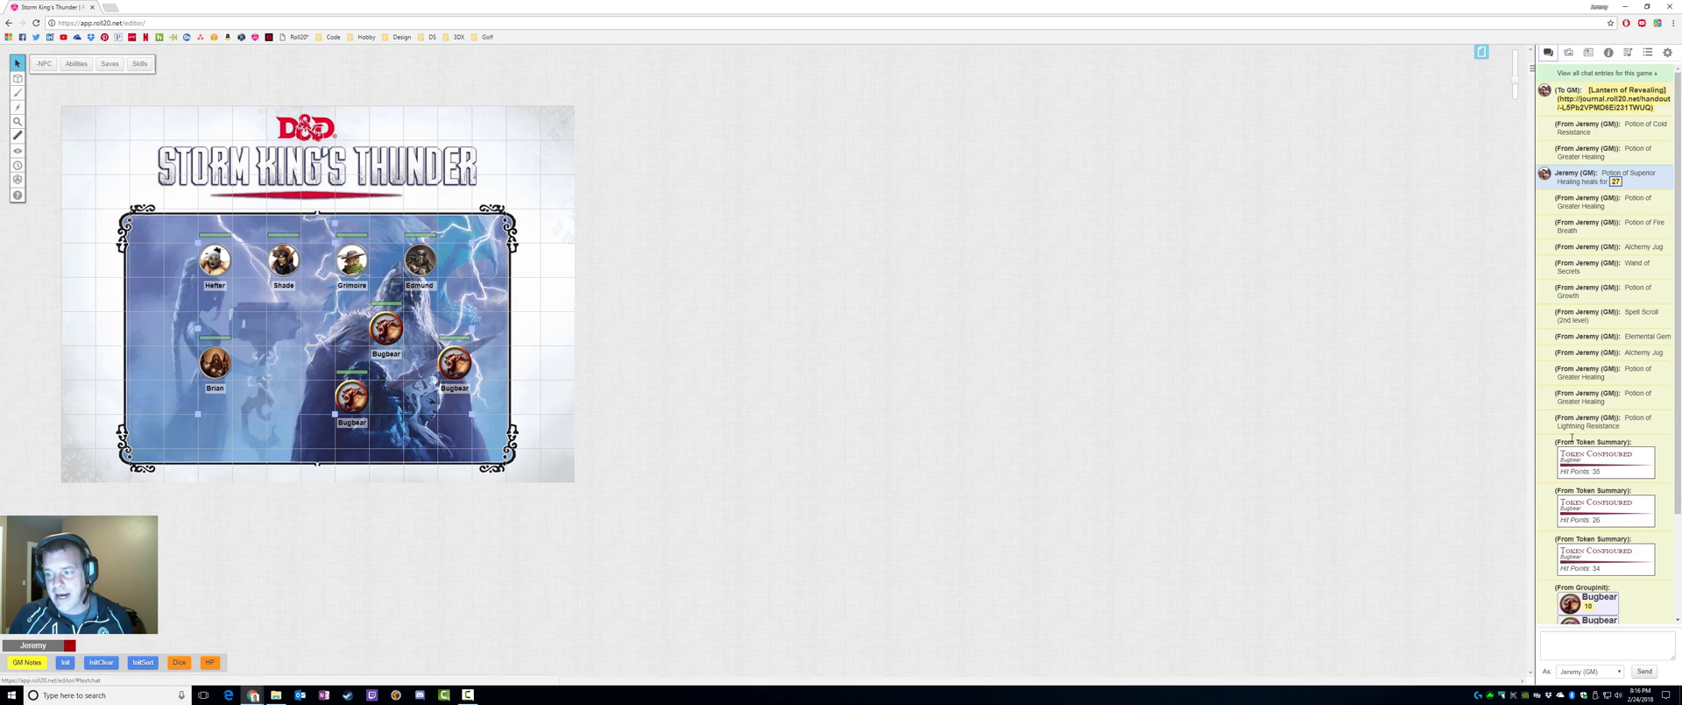
{"action": "scroll", "coordinate": [1574, 446], "scroll_direction": "down", "scroll_amount": 3}
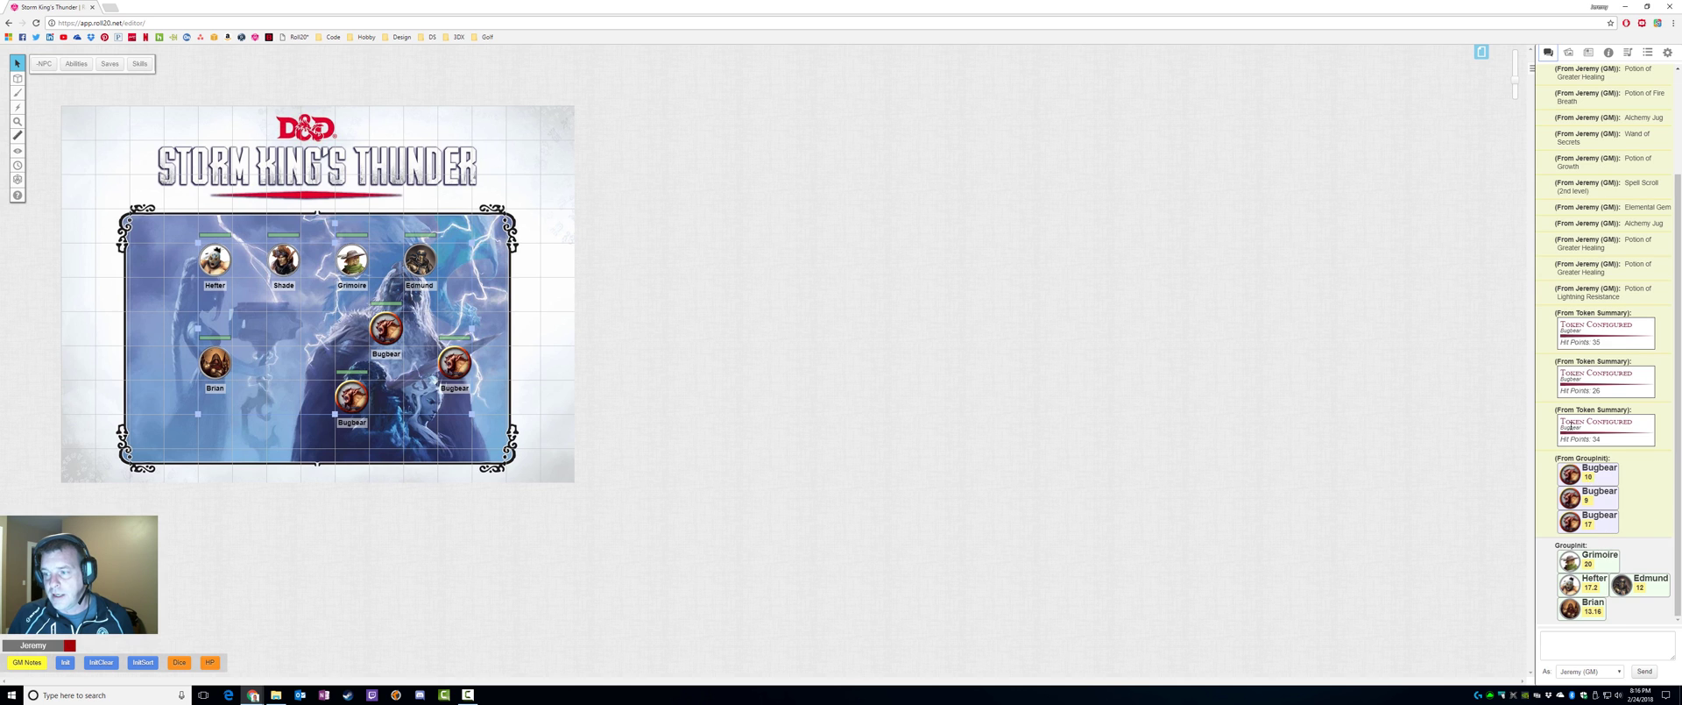
{"action": "scroll", "coordinate": [1571, 425], "scroll_direction": "up", "scroll_amount": 2}
{"action": "left_click", "coordinate": [1637, 313]}
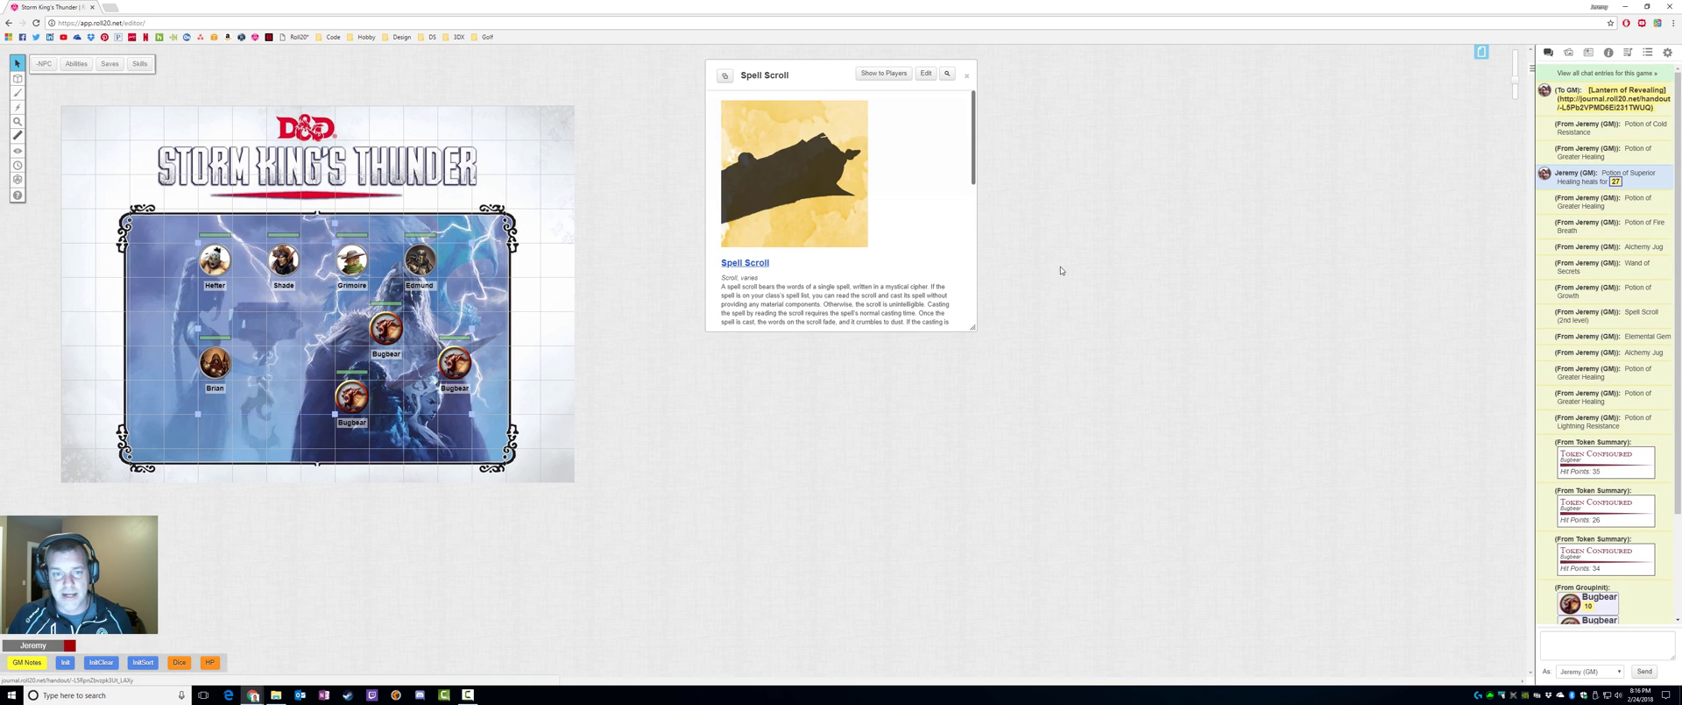
{"action": "scroll", "coordinate": [906, 211], "scroll_direction": "down", "scroll_amount": 5}
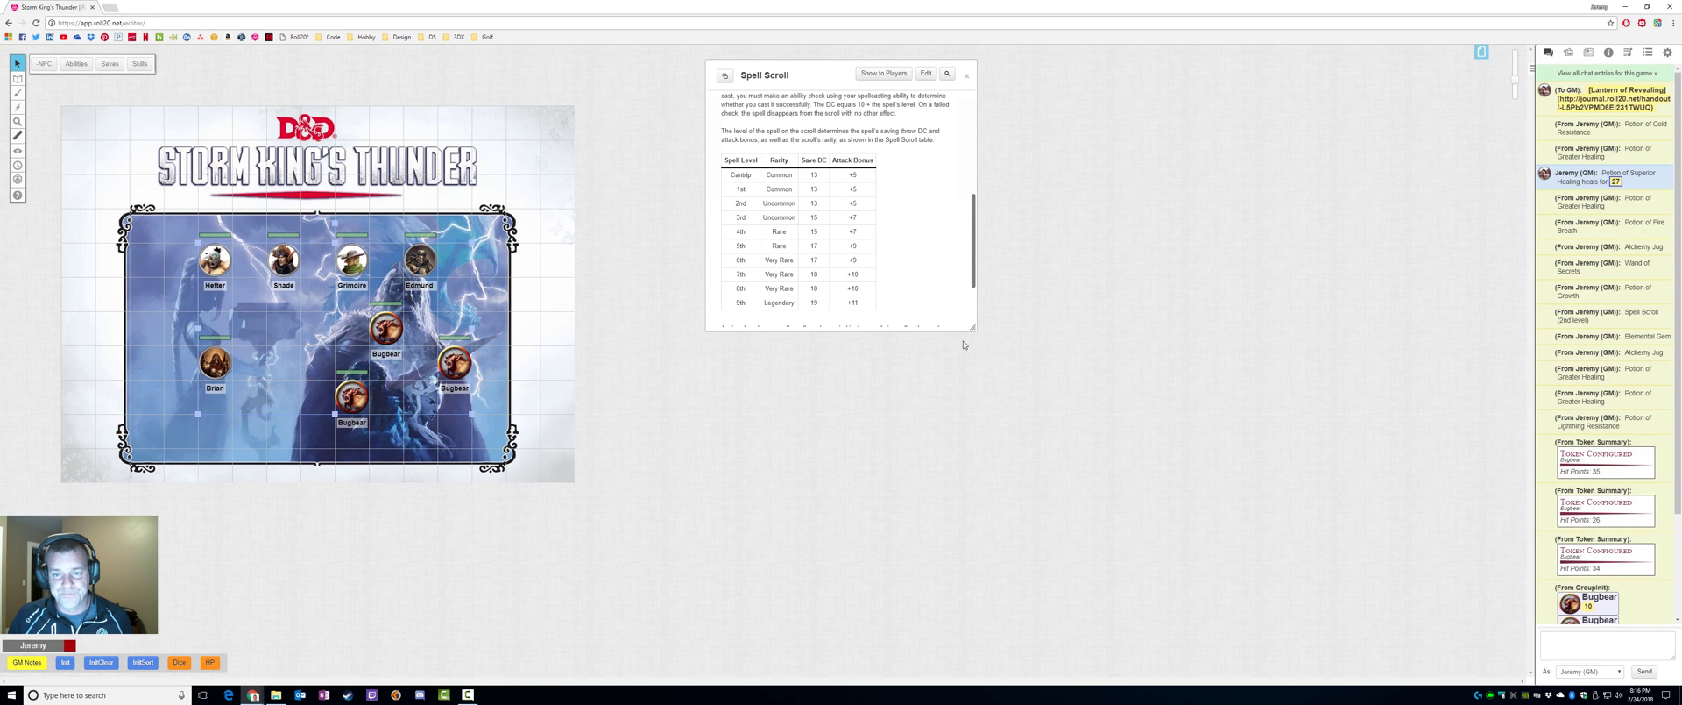
{"action": "left_click_drag", "start_coordinate": [983, 343], "coordinate": [984, 491]}
{"action": "scroll", "coordinate": [964, 219], "scroll_direction": "up", "scroll_amount": 5}
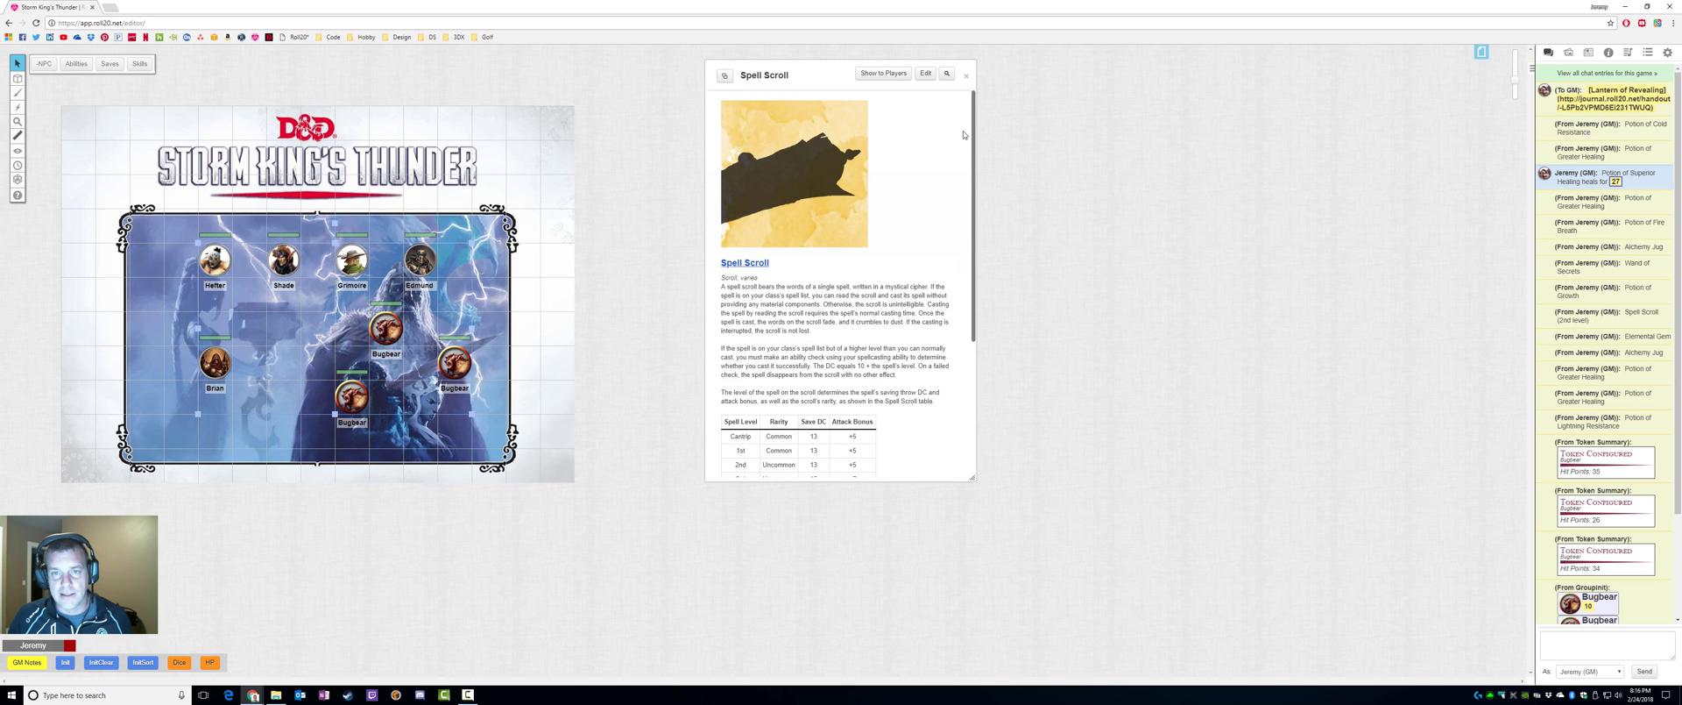
{"action": "left_click", "coordinate": [967, 77]}
Open the Potion of Growth handout from chat, show its linked Enlarge spell entry alongside, and roll the potion's duration in hours.
{"action": "left_click", "coordinate": [1637, 291]}
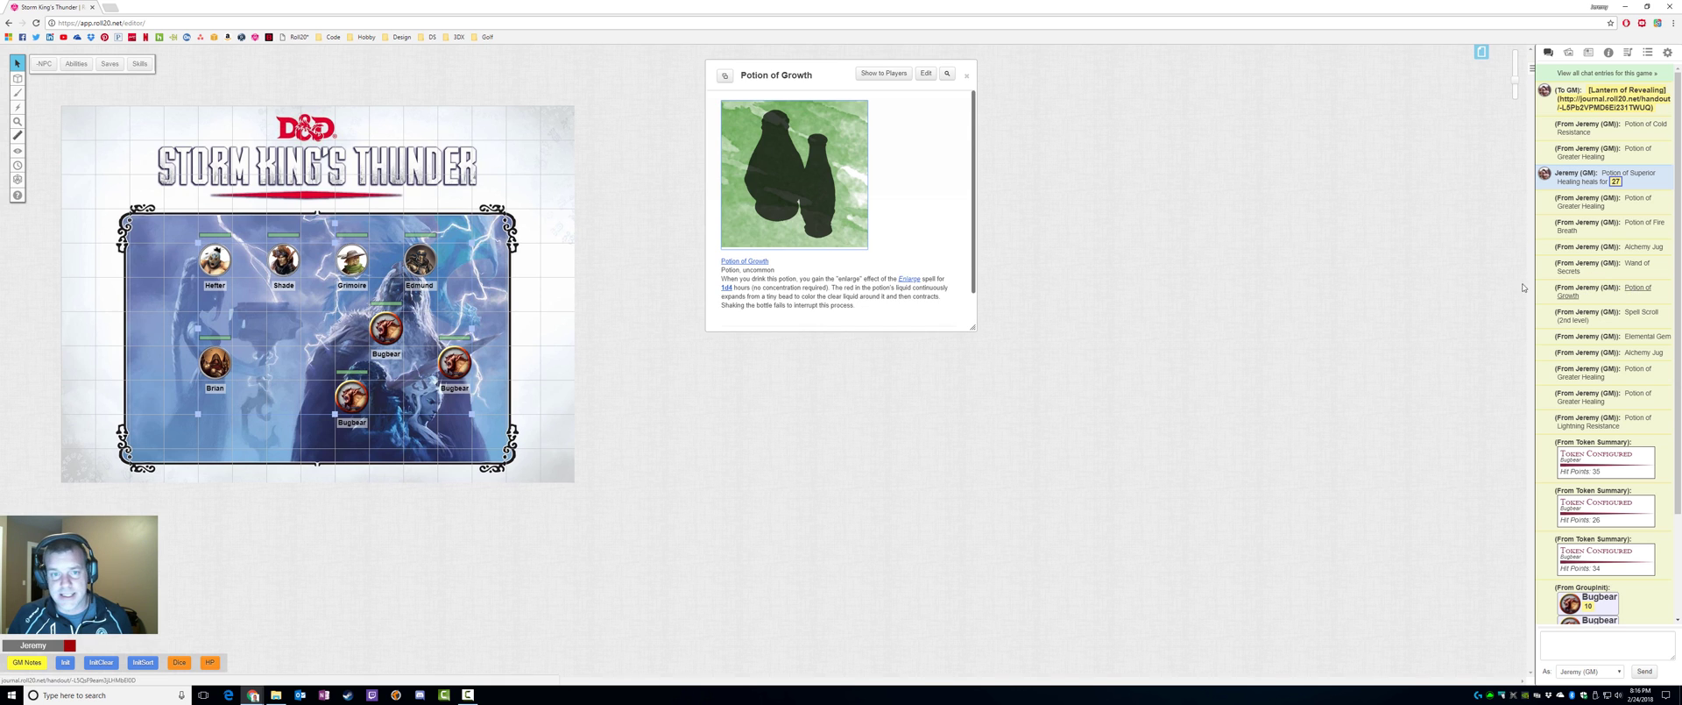
{"action": "scroll", "coordinate": [932, 164], "scroll_direction": "down", "scroll_amount": 1}
{"action": "left_click", "coordinate": [911, 245]}
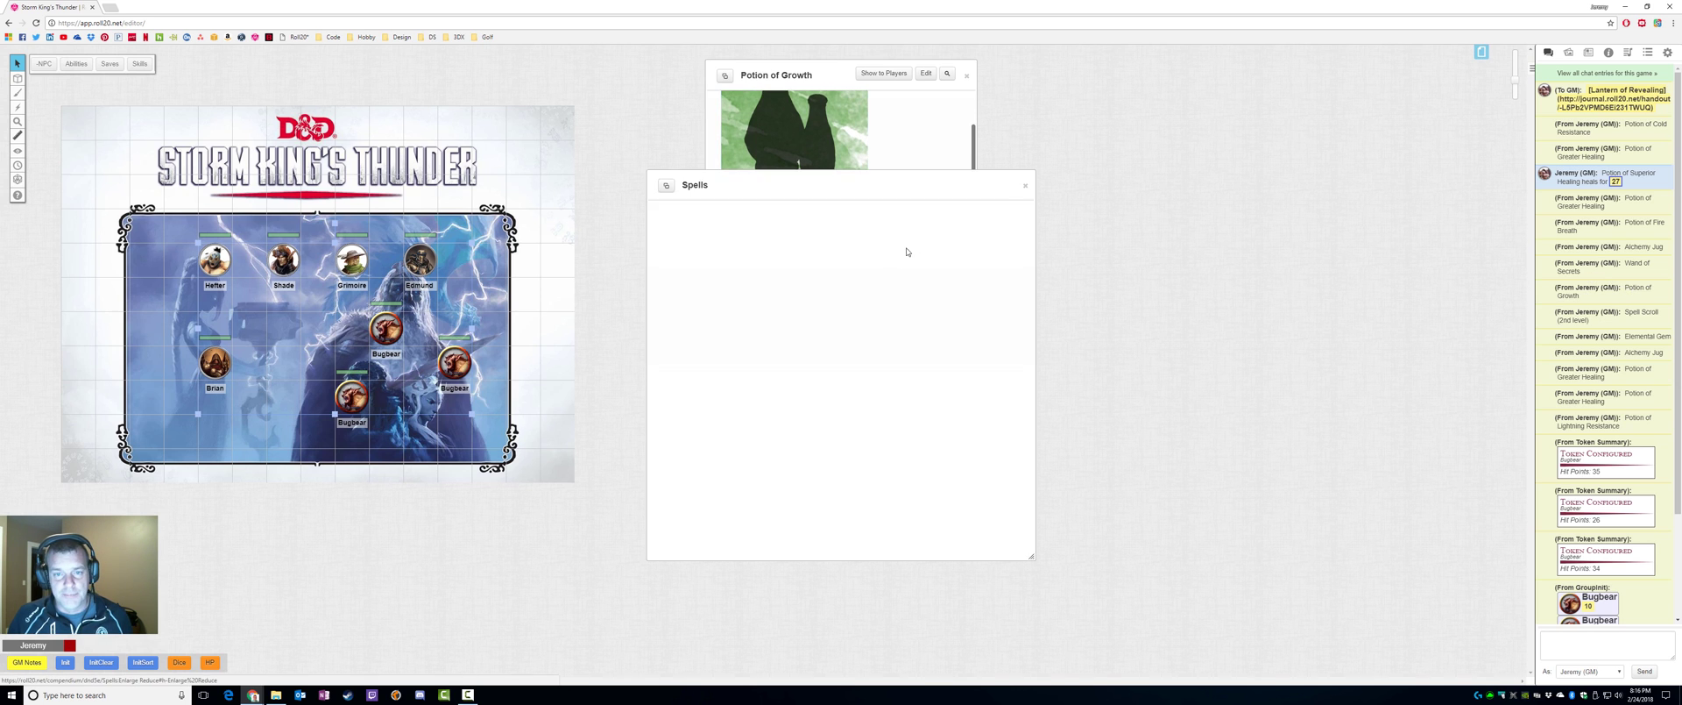
{"action": "left_click_drag", "start_coordinate": [847, 186], "coordinate": [1239, 128]}
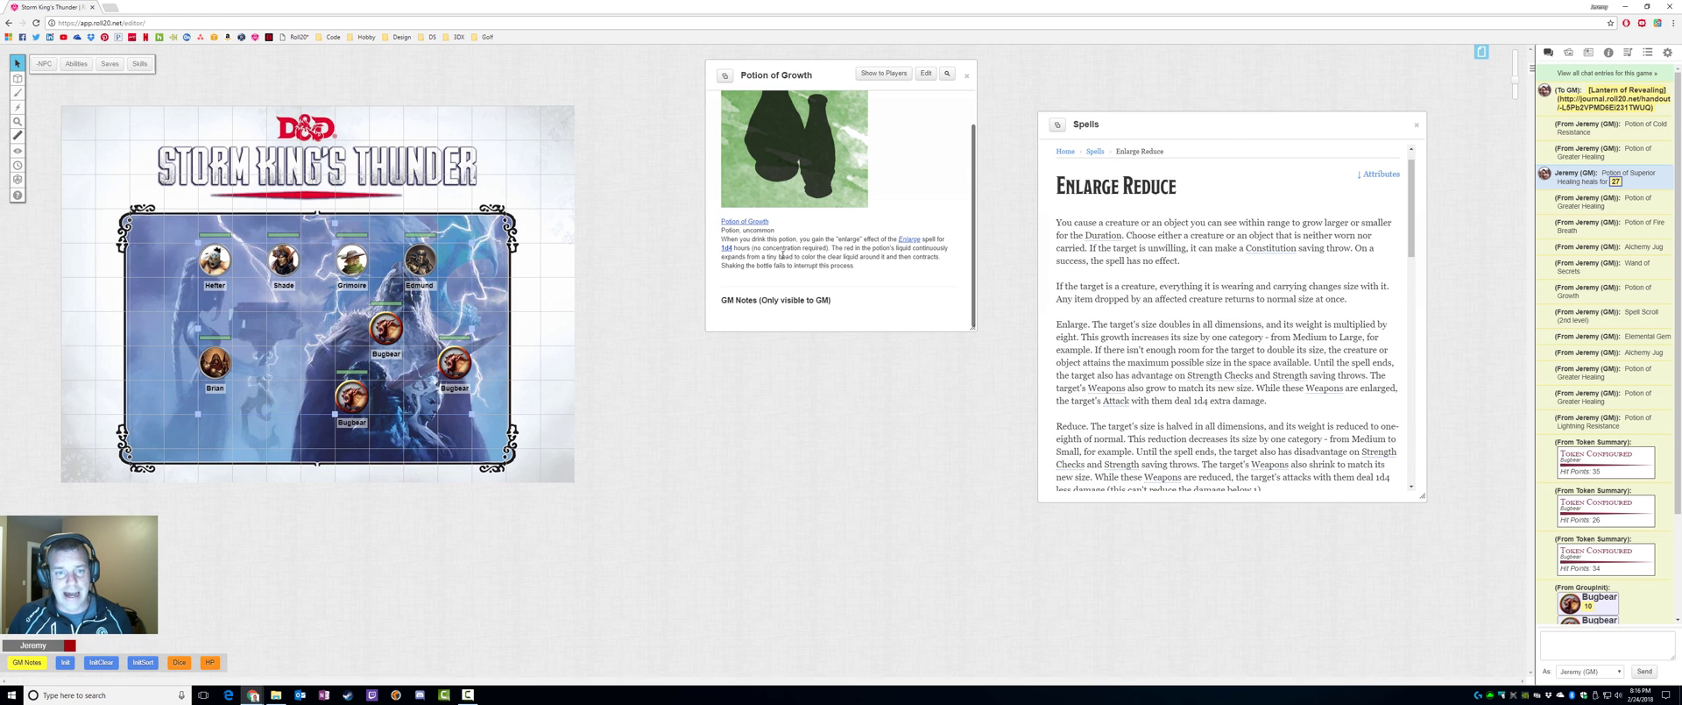
{"action": "left_click", "coordinate": [725, 251]}
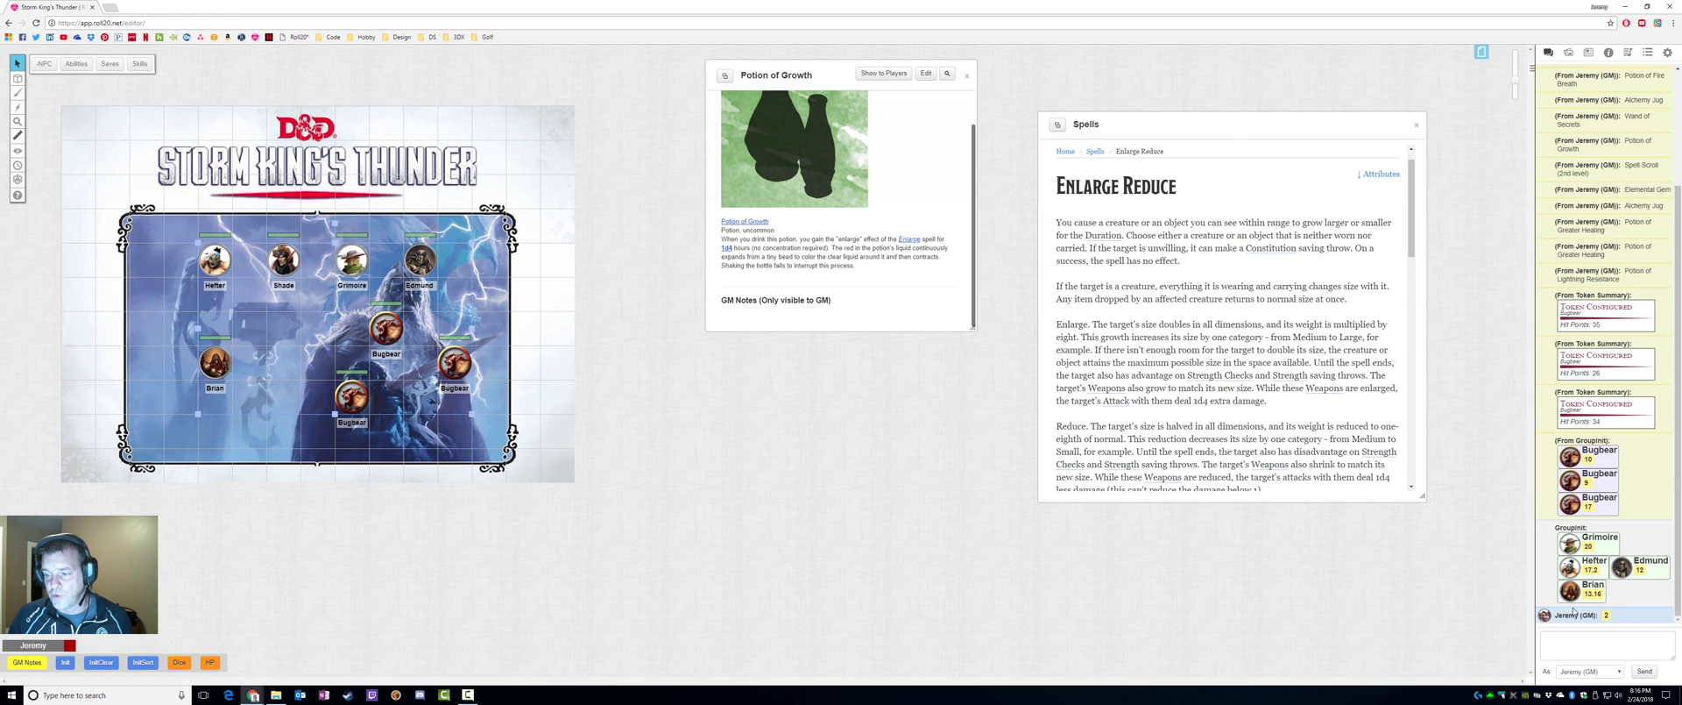
{"action": "mouse_move", "coordinate": [1609, 617]}
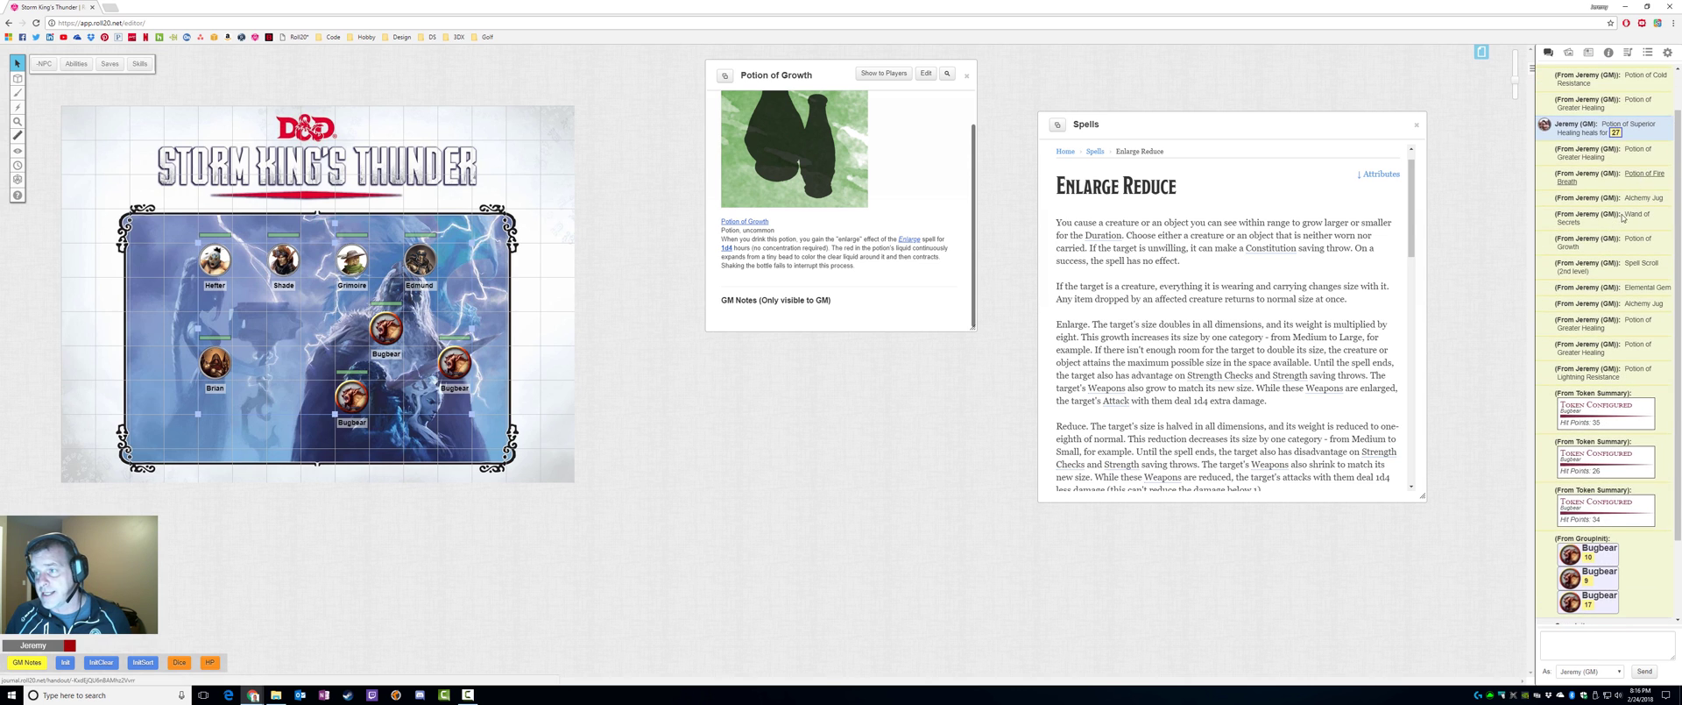
Open the Potion of Healing handout from a Greater Healing chat entry, enlarge it, roll the Greater Healing hit points, and close it.
{"action": "scroll", "coordinate": [1611, 235], "scroll_direction": "up", "scroll_amount": 3}
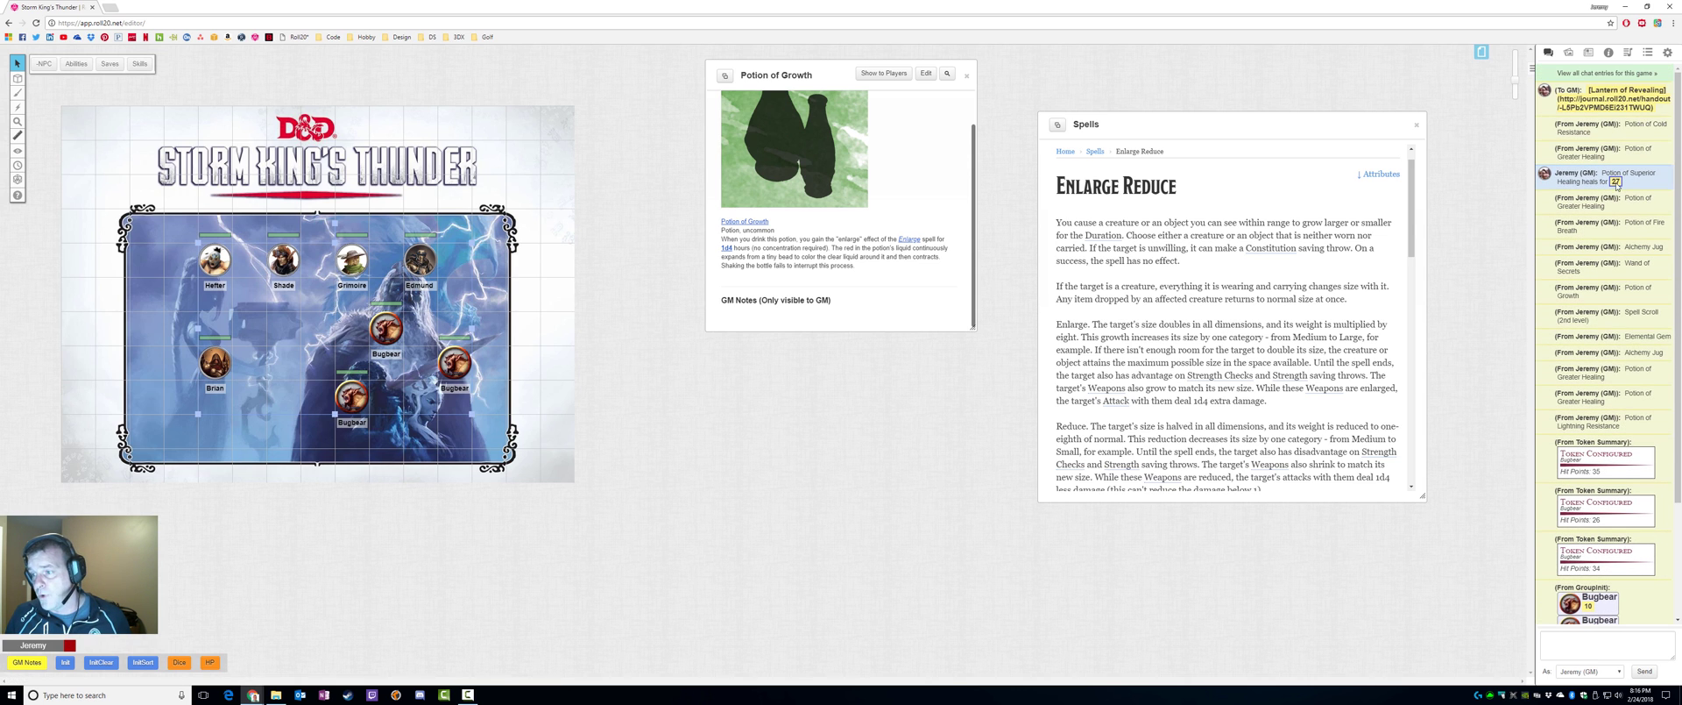
{"action": "left_click", "coordinate": [1636, 396]}
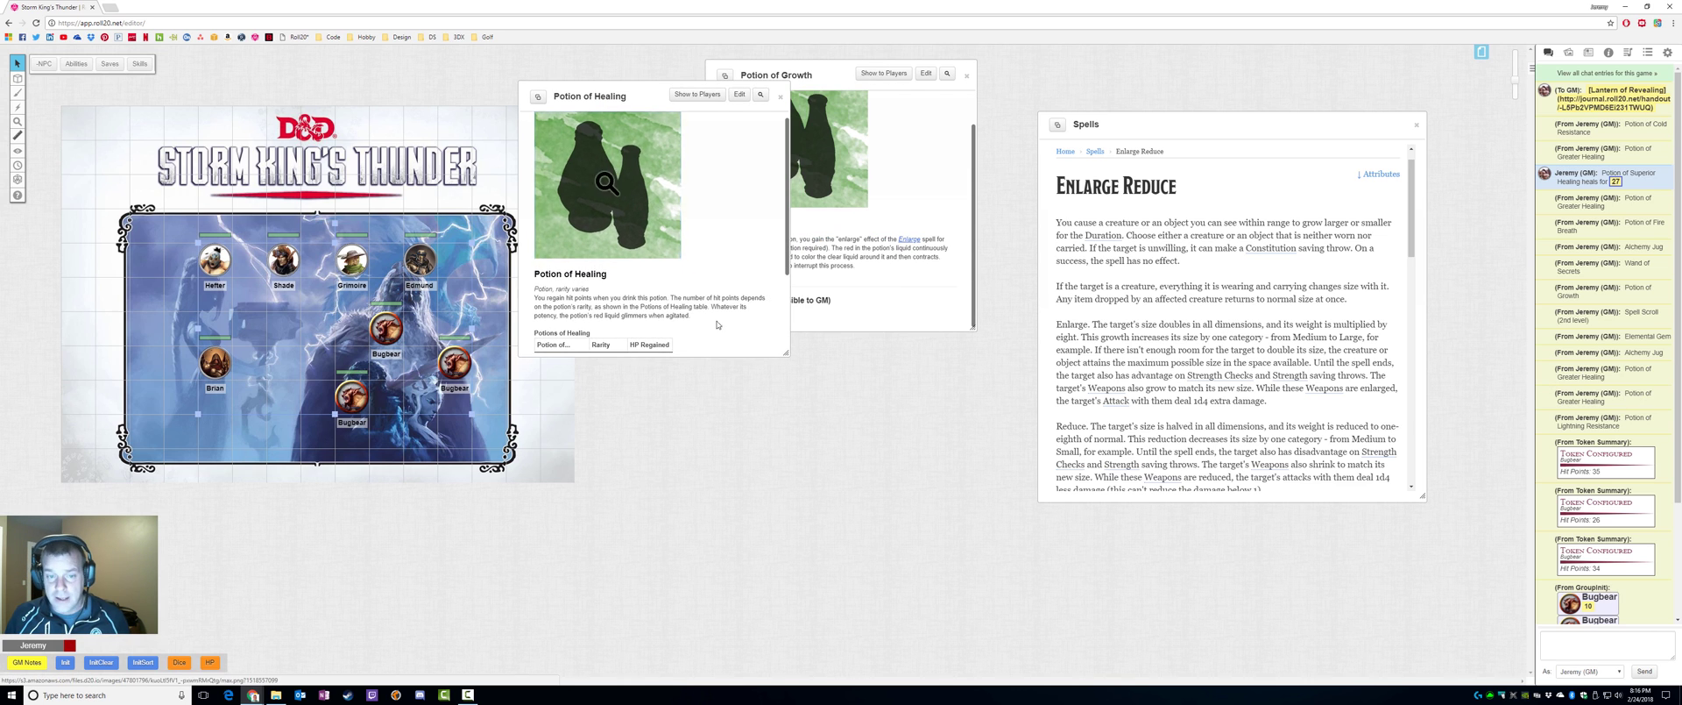
{"action": "mouse_move", "coordinate": [785, 351]}
{"action": "left_mouse_down"}
{"action": "mouse_move", "coordinate": [813, 468]}
{"action": "mouse_move", "coordinate": [912, 528]}
{"action": "left_mouse_up"}
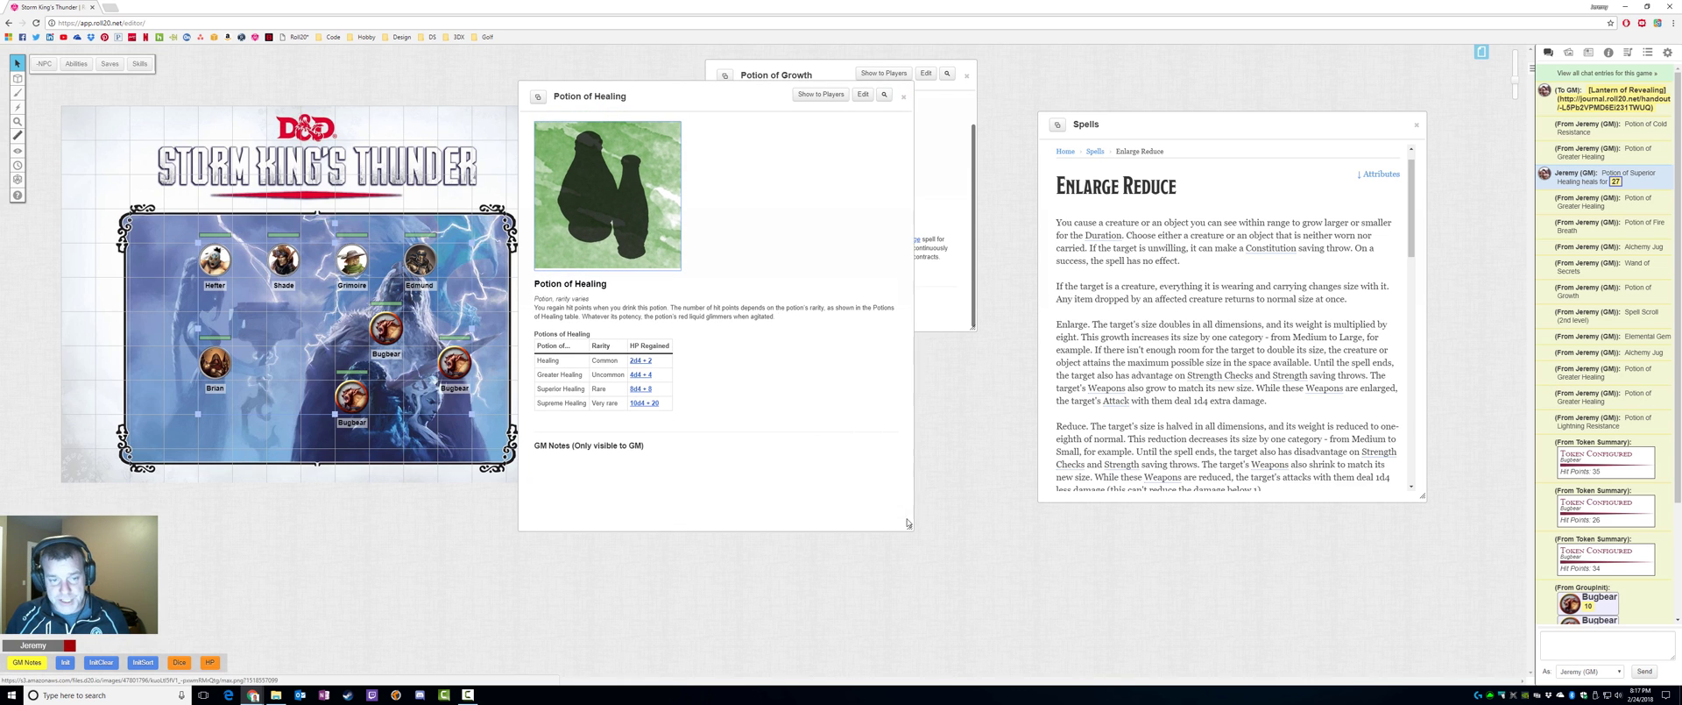
{"action": "left_click", "coordinate": [641, 374]}
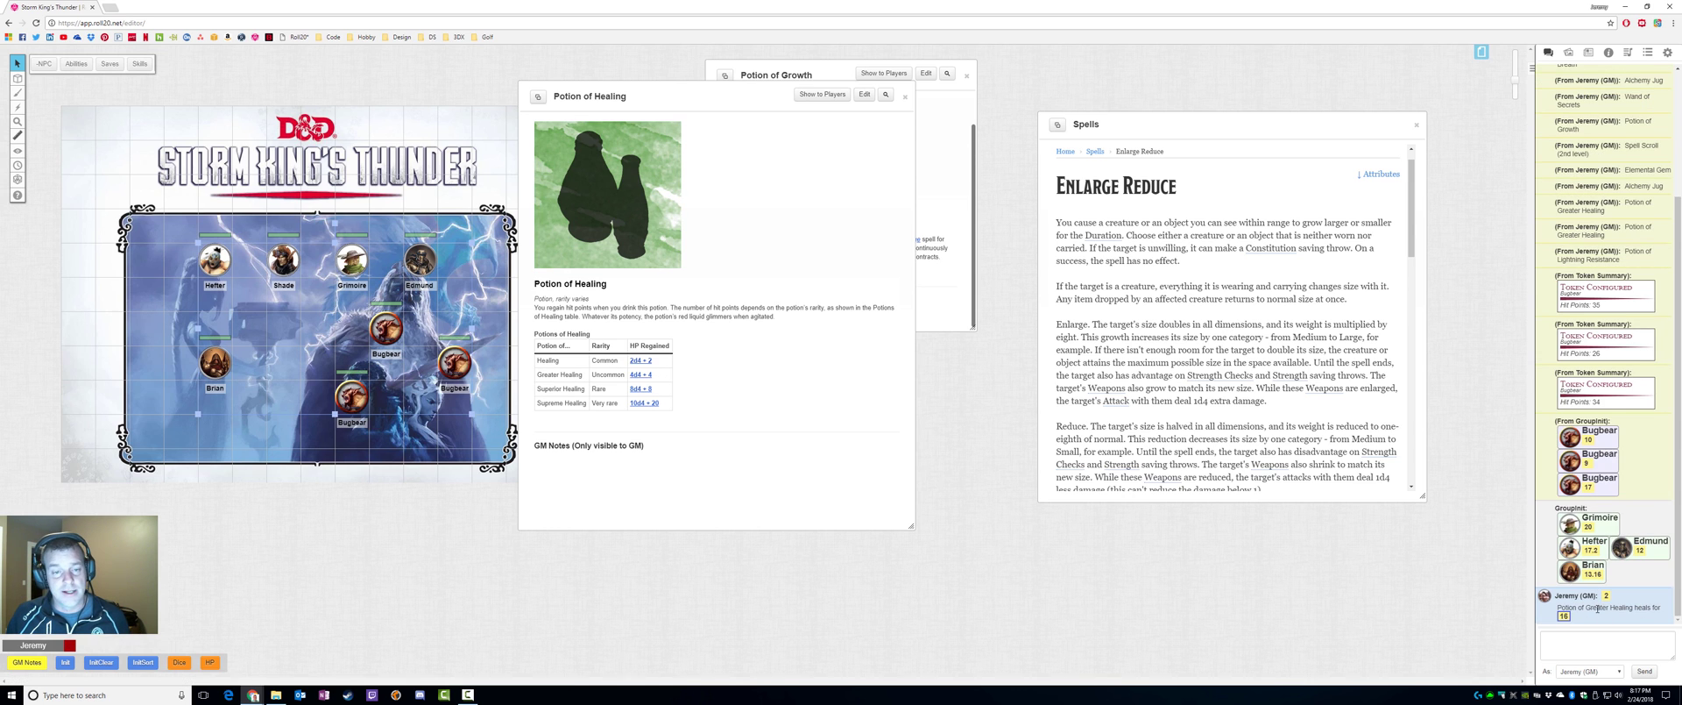
{"action": "left_click", "coordinate": [906, 97]}
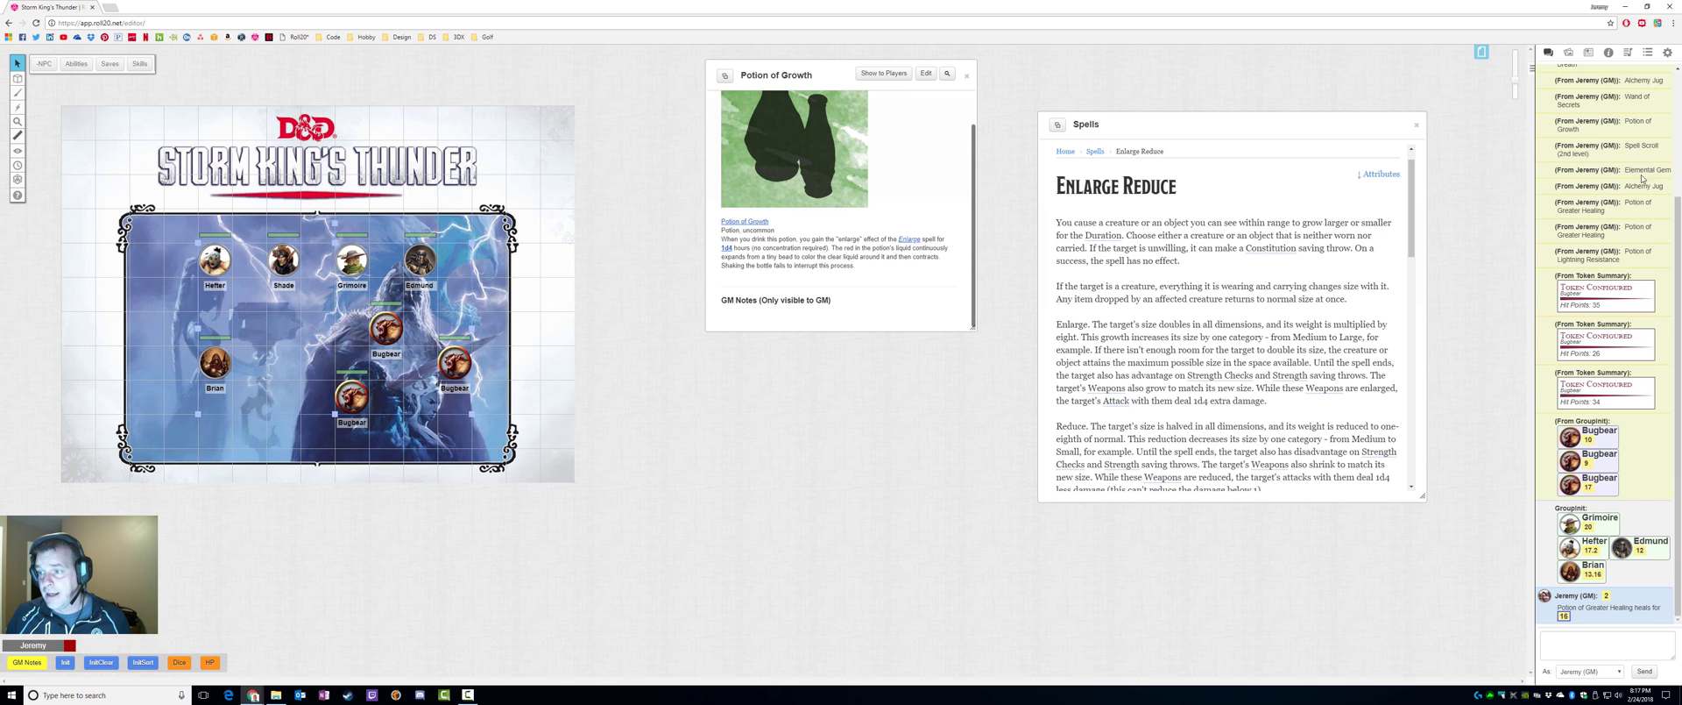
Open the Potion of Resistance handout from the Potion of Lightning Resistance chat entry and roll its d10 and Damage Type links.
{"action": "left_click", "coordinate": [1635, 255]}
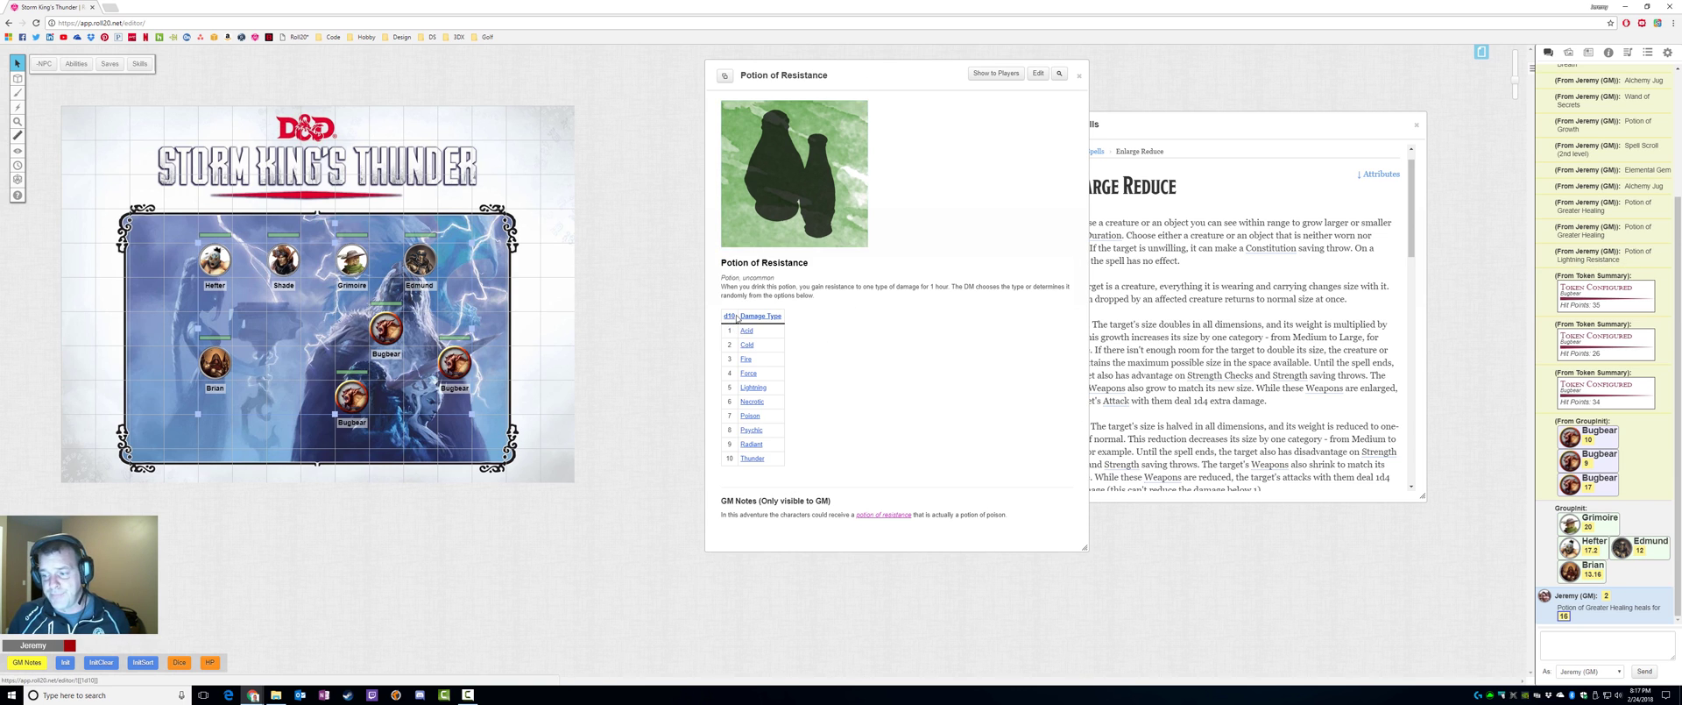
{"action": "left_click", "coordinate": [731, 316]}
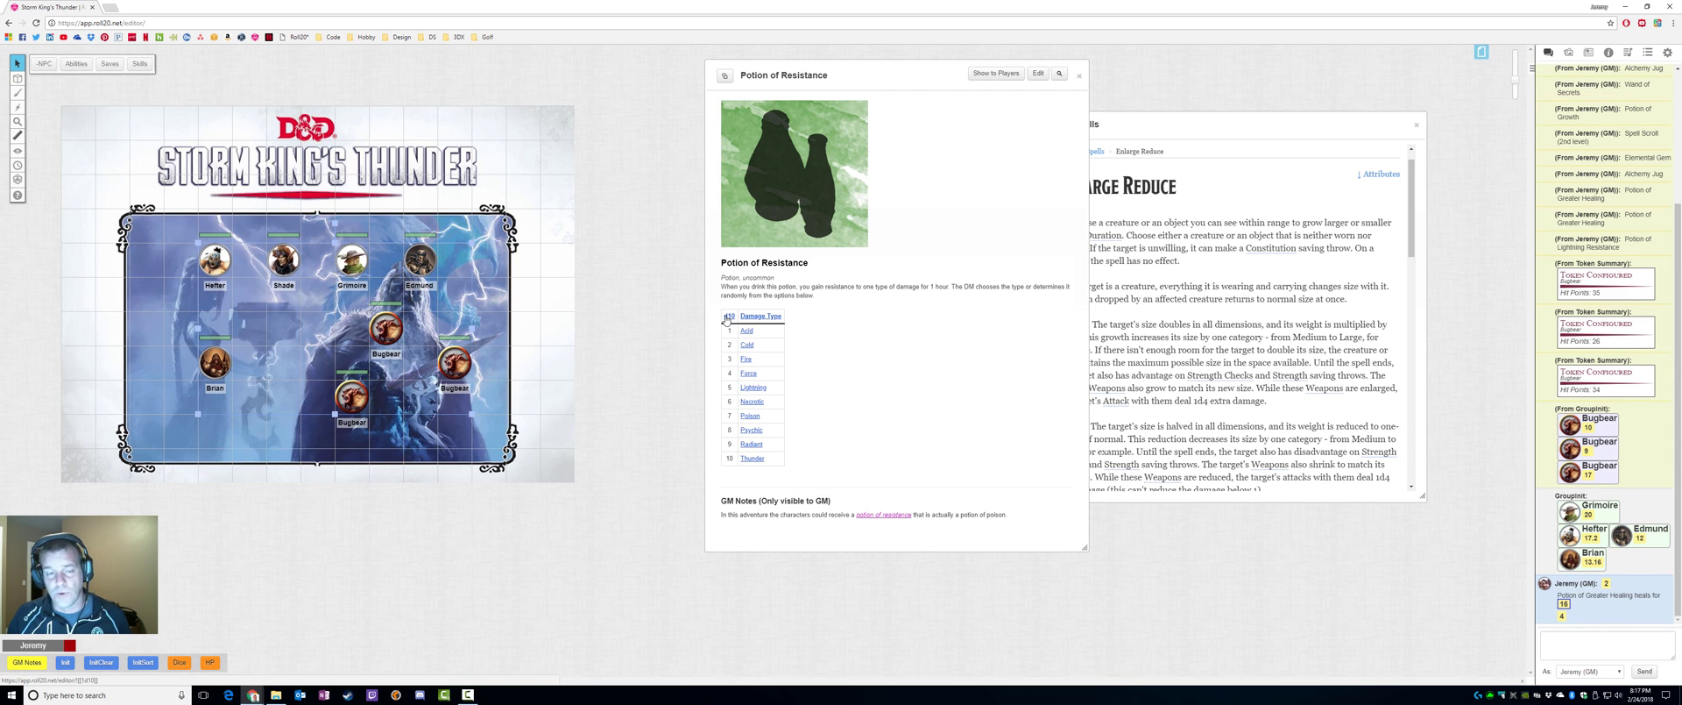
{"action": "left_click", "coordinate": [764, 317]}
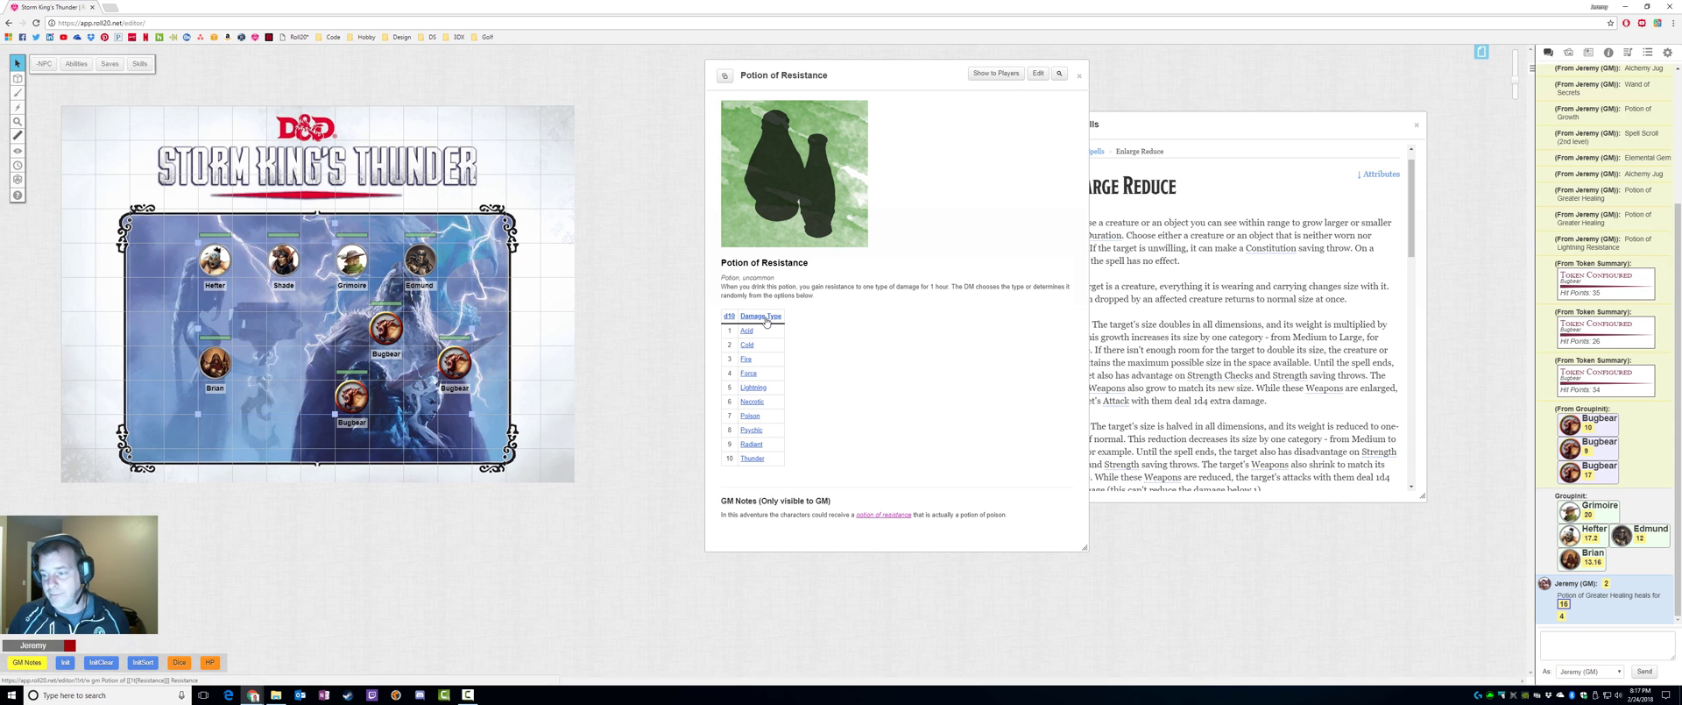